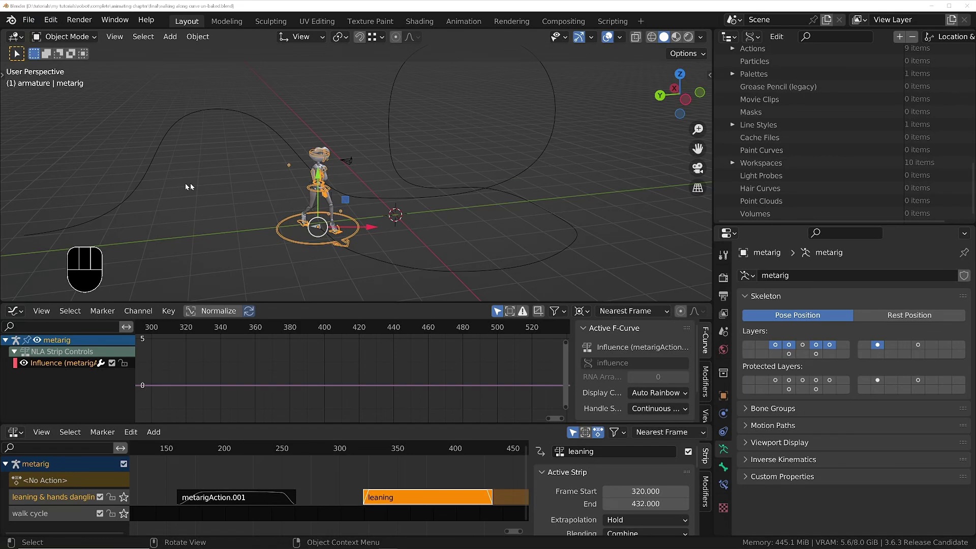
- Delete the Bezier curve path that loops around the character
{"action": "middle_click_drag", "start_coordinate": [246, 215], "coordinate": [399, 204]}
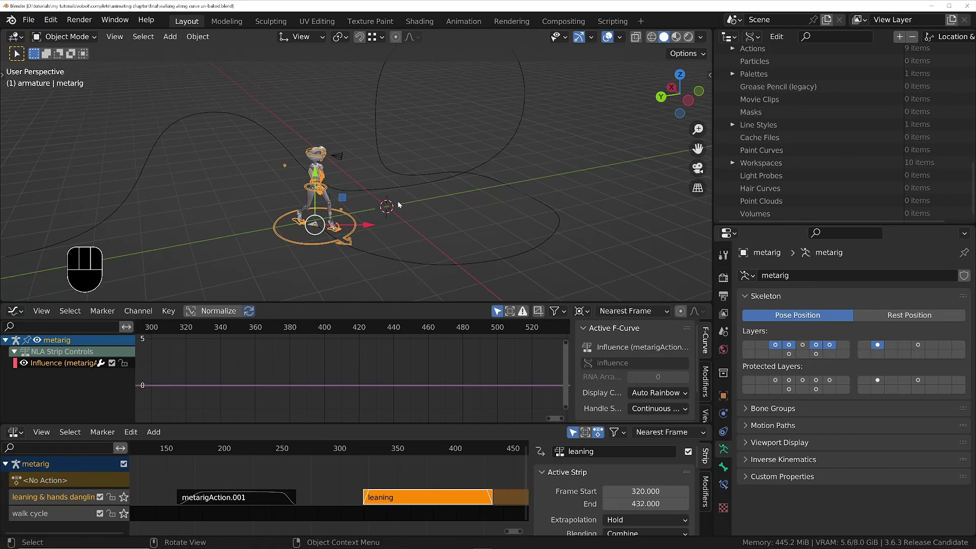
{"action": "scroll", "coordinate": [348, 228], "scroll_direction": "down", "scroll_amount": 2}
{"action": "mouse_move", "coordinate": [341, 215]}
{"action": "middle_mouse_down", "text": "shift"}
{"action": "mouse_move", "coordinate": [381, 241]}
{"action": "mouse_move", "coordinate": [381, 231]}
{"action": "mouse_move", "coordinate": [339, 212]}
{"action": "middle_mouse_up", "text": "shift"}
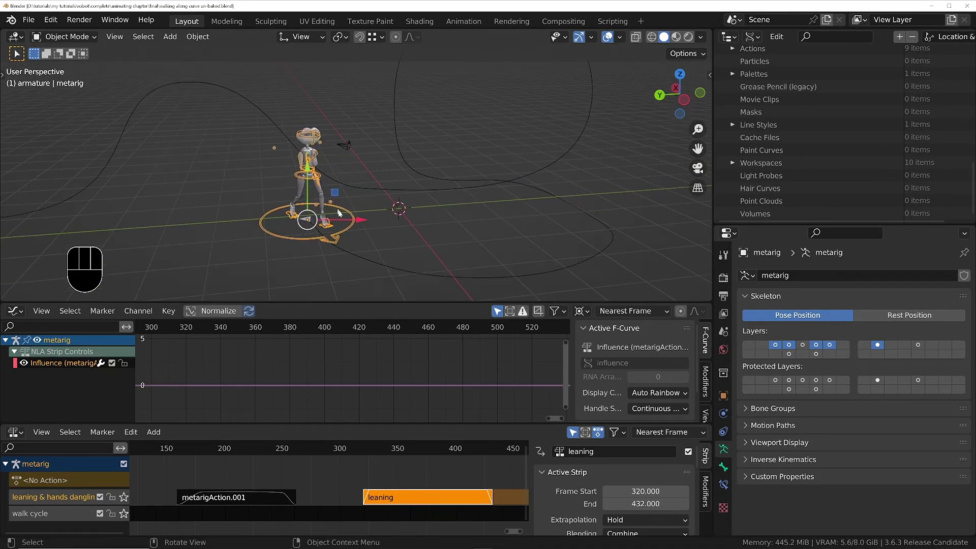
{"action": "left_click", "coordinate": [396, 272]}
{"action": "key", "text": "x"}
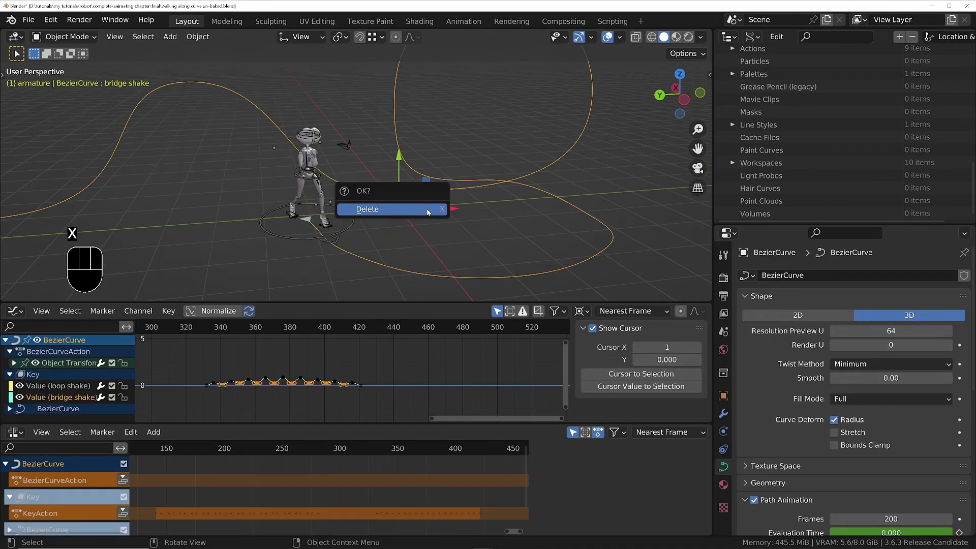
{"action": "left_click", "coordinate": [428, 209]}
- Delete the small triangle object at the world origin beneath the character
{"action": "scroll", "coordinate": [384, 203], "scroll_direction": "up", "scroll_amount": 5}
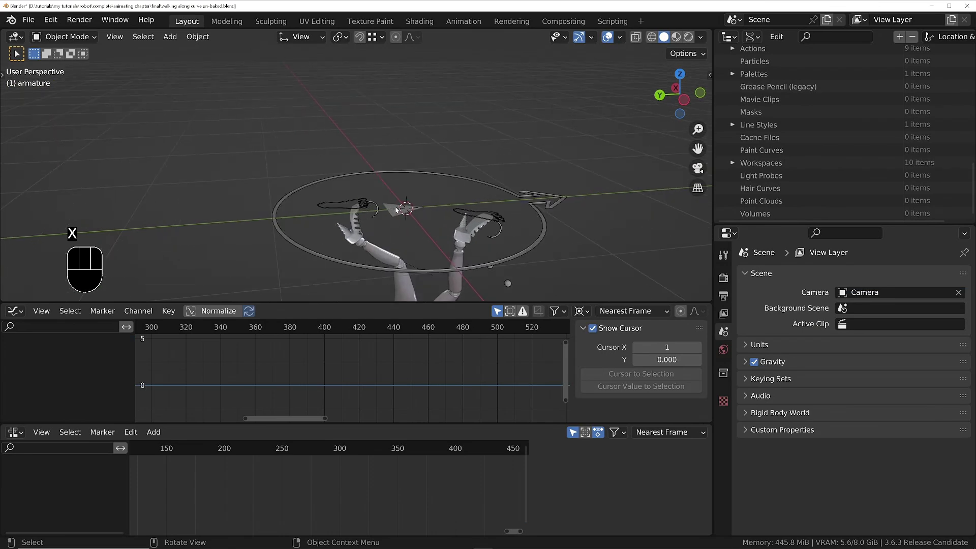
{"action": "middle_click_drag", "start_coordinate": [386, 213], "coordinate": [410, 199]}
{"action": "left_click", "coordinate": [402, 224]}
{"action": "key", "text": "x"}
{"action": "left_click", "coordinate": [402, 230]}
{"action": "scroll", "coordinate": [405, 158], "scroll_direction": "down", "scroll_amount": 9}
{"action": "middle_click_drag", "start_coordinate": [410, 200], "coordinate": [447, 183]}
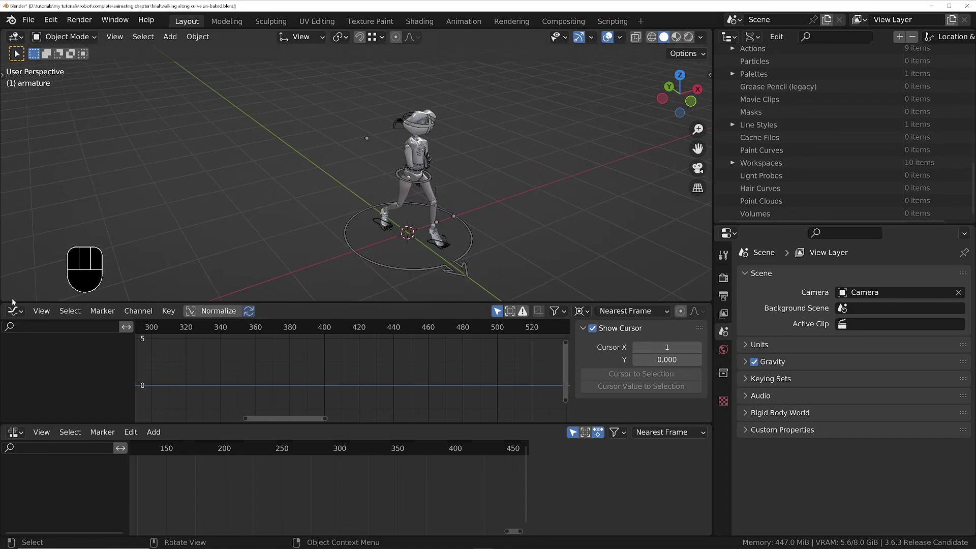
- Split the 3D viewport horizontally and turn the new lower area into a Timeline
{"action": "left_click_drag", "start_coordinate": [5, 302], "coordinate": [8, 253]}
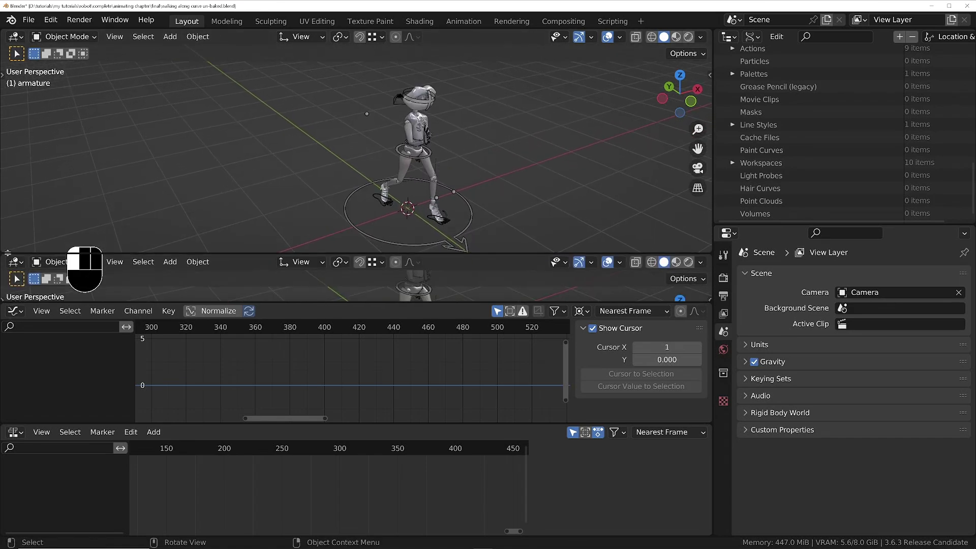
{"action": "left_click", "coordinate": [16, 262]}
{"action": "left_click", "coordinate": [199, 310]}
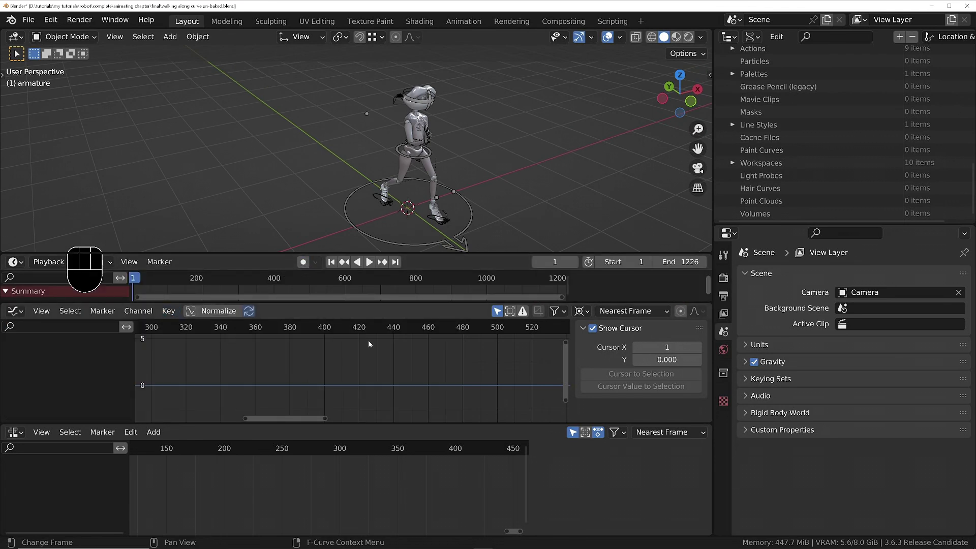
- Go to the first frame and fit the whole frame range in the Graph Editor
{"action": "key", "text": "shift+Left"}
{"action": "middle_click_drag", "start_coordinate": [368, 340], "coordinate": [353, 373], "text": "ctrl"}
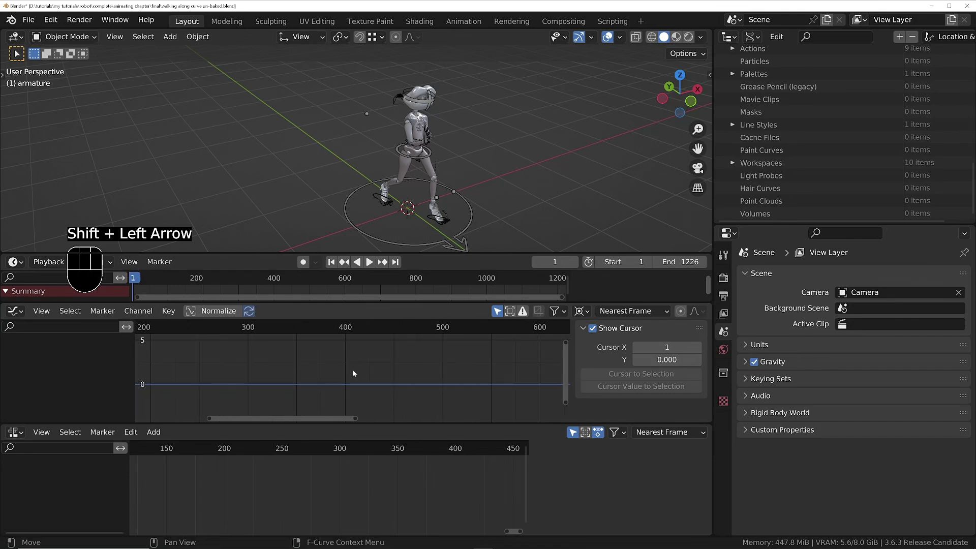
{"action": "key", "text": "Home"}
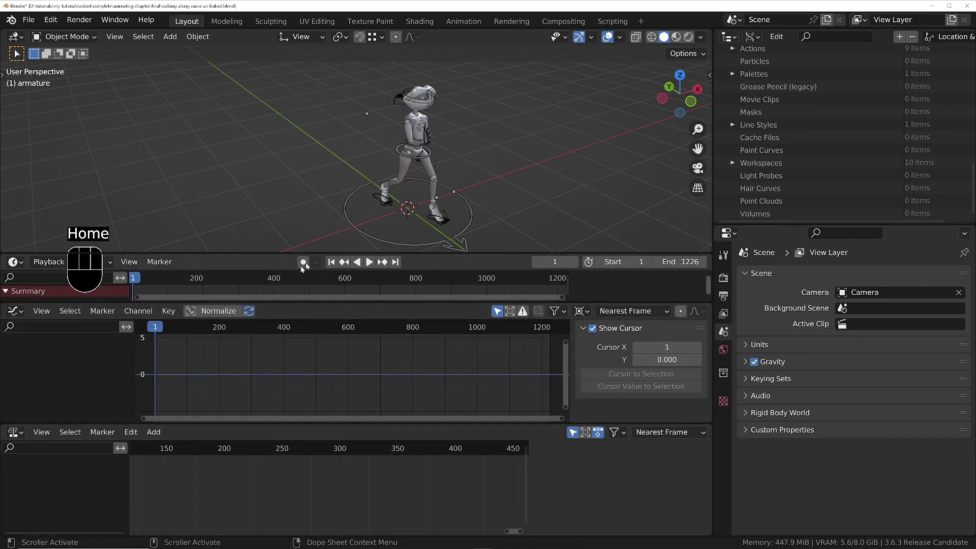
- Delete the walk cycle track and the leaning and hands dangling track from the metarig's nonlinear animation
{"action": "left_click", "coordinate": [358, 230]}
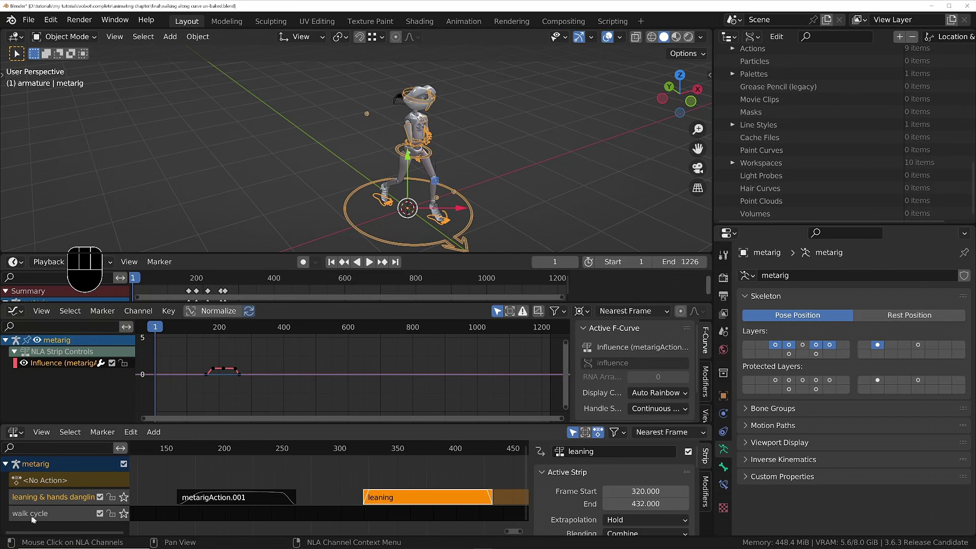
{"action": "left_click", "coordinate": [31, 517]}
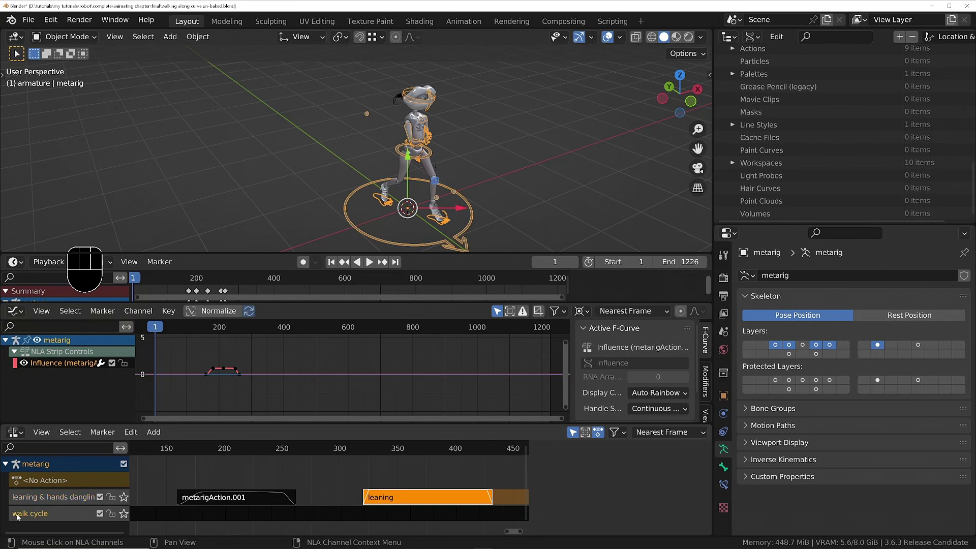
{"action": "key", "text": "x"}
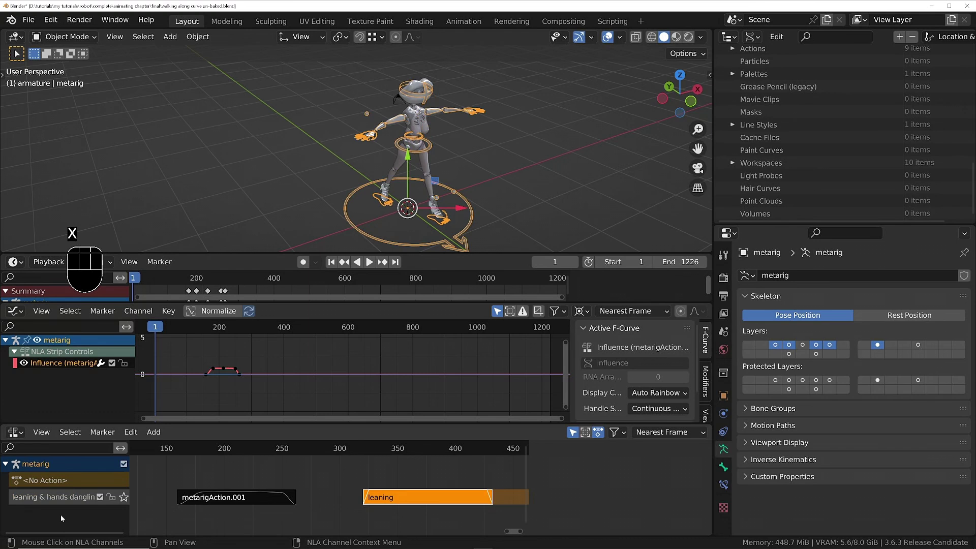
{"action": "left_click", "coordinate": [77, 501]}
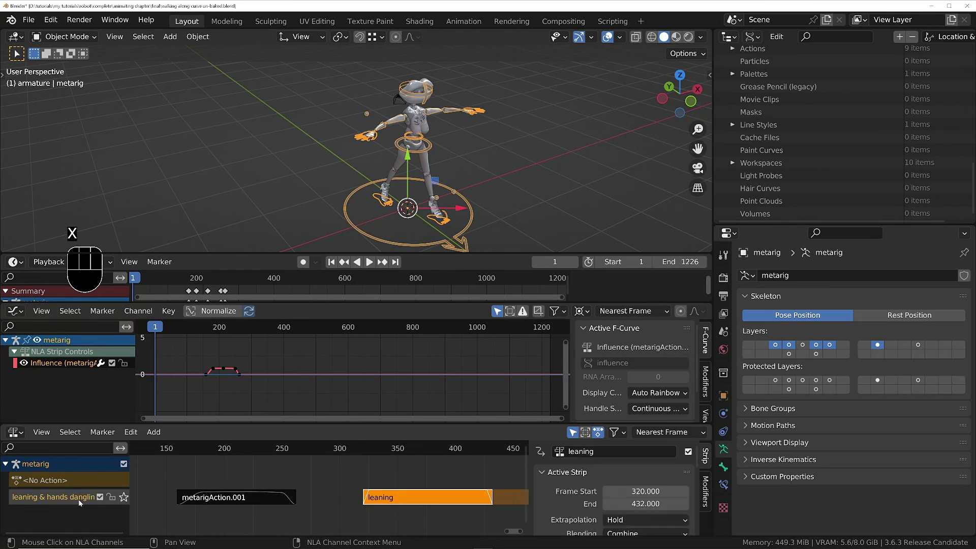
{"action": "key", "text": "x"}
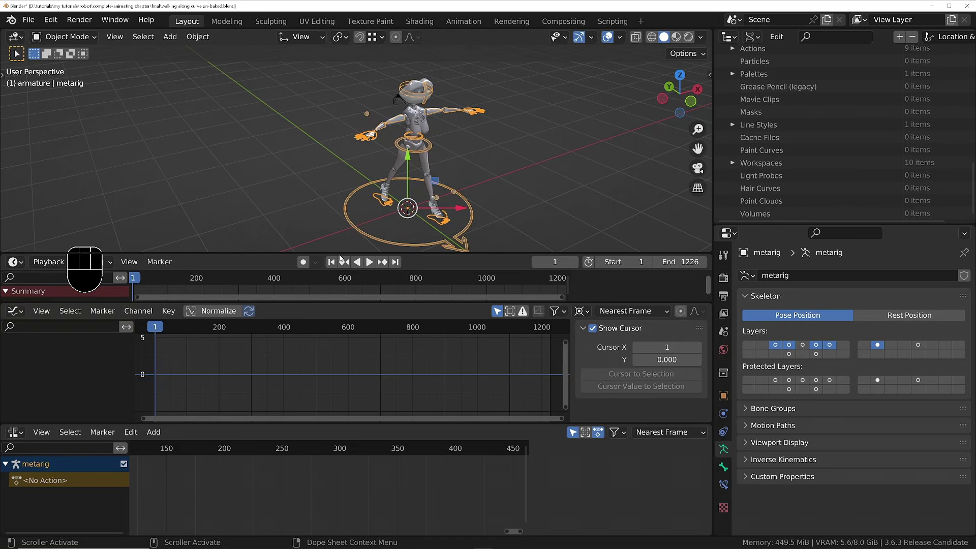
- Examine the Fake User setting of the walk cycle and character move actions in the Data API listing
{"action": "left_click", "coordinate": [755, 36]}
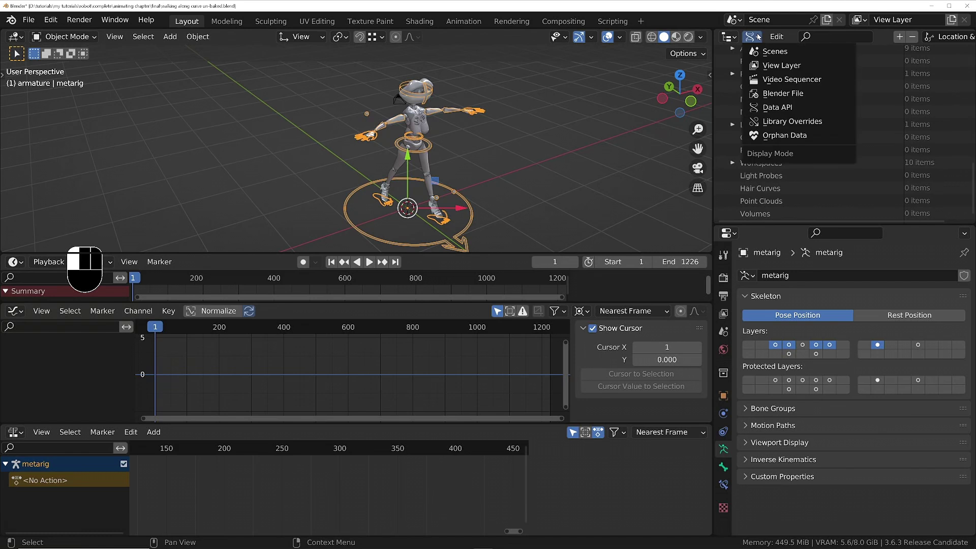
{"action": "left_click", "coordinate": [817, 109]}
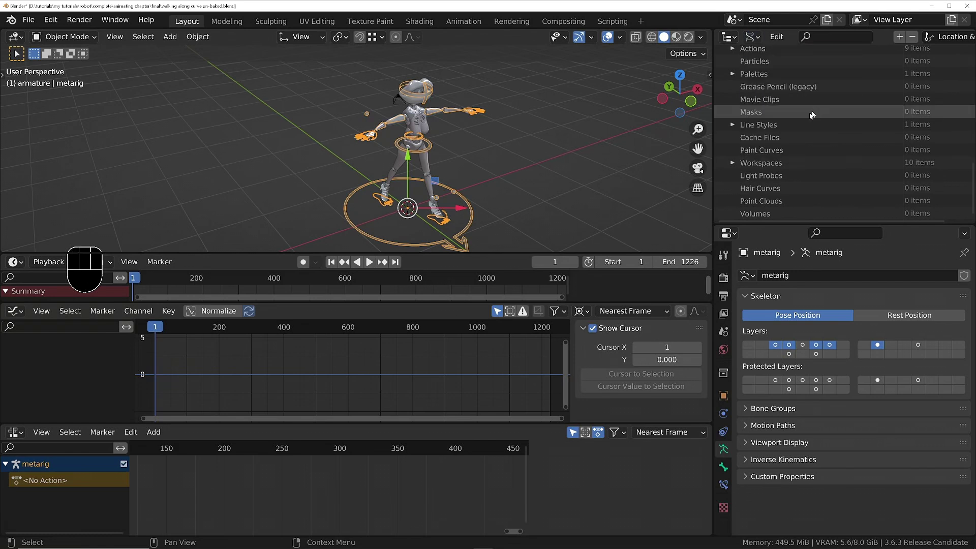
{"action": "left_click", "coordinate": [733, 49]}
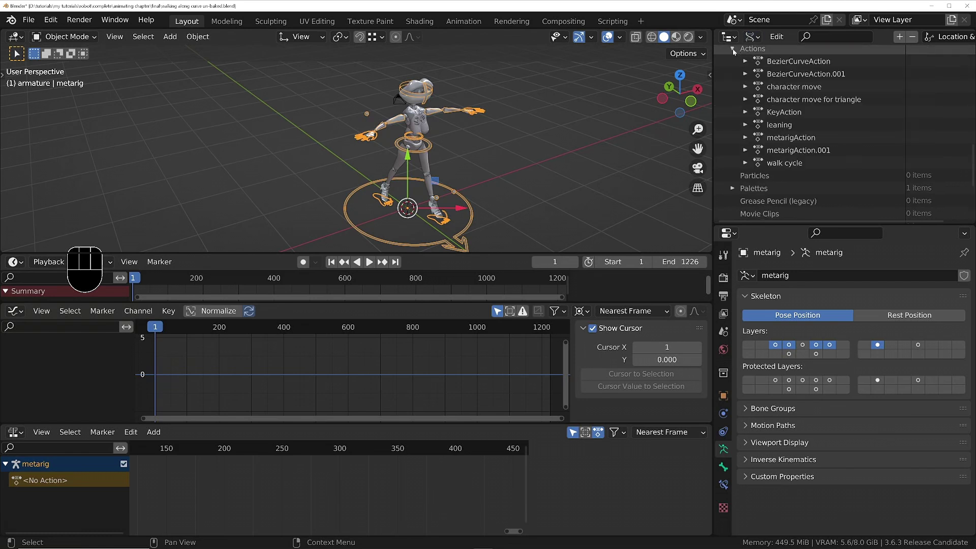
{"action": "left_click", "coordinate": [745, 162]}
{"action": "scroll", "coordinate": [806, 189], "scroll_direction": "down", "scroll_amount": 3}
{"action": "left_click", "coordinate": [931, 162]}
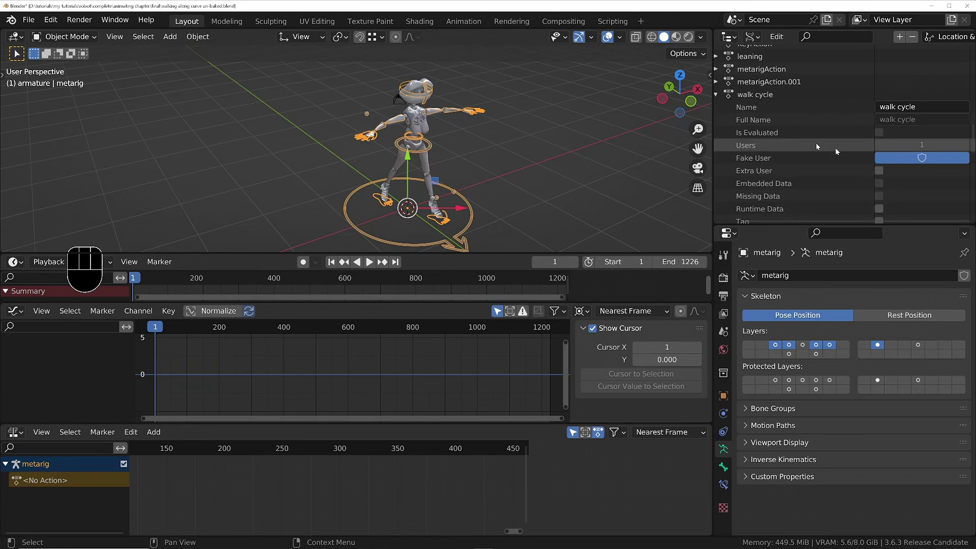
{"action": "scroll", "coordinate": [793, 152], "scroll_direction": "up", "scroll_amount": 2}
{"action": "left_click", "coordinate": [740, 130]}
{"action": "scroll", "coordinate": [771, 159], "scroll_direction": "up", "scroll_amount": 4}
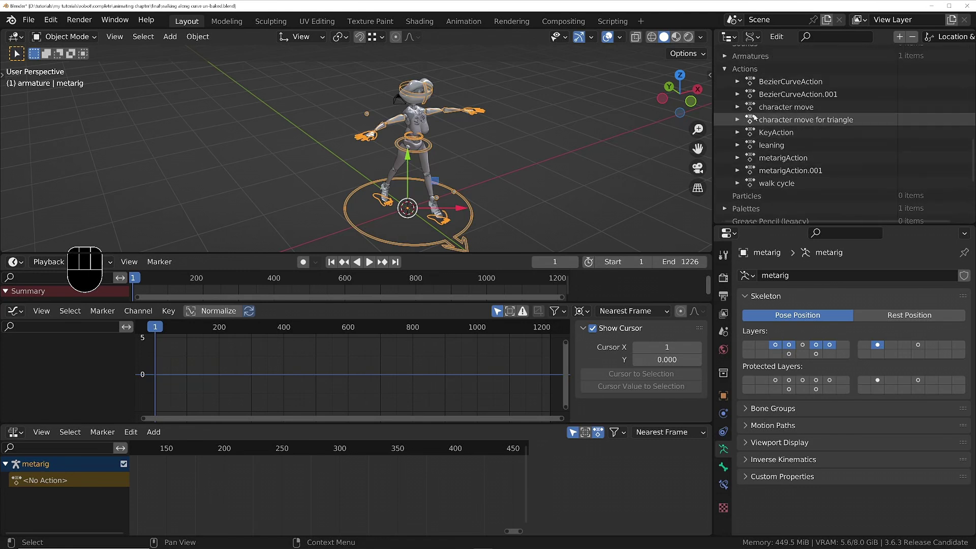
{"action": "left_click", "coordinate": [737, 106]}
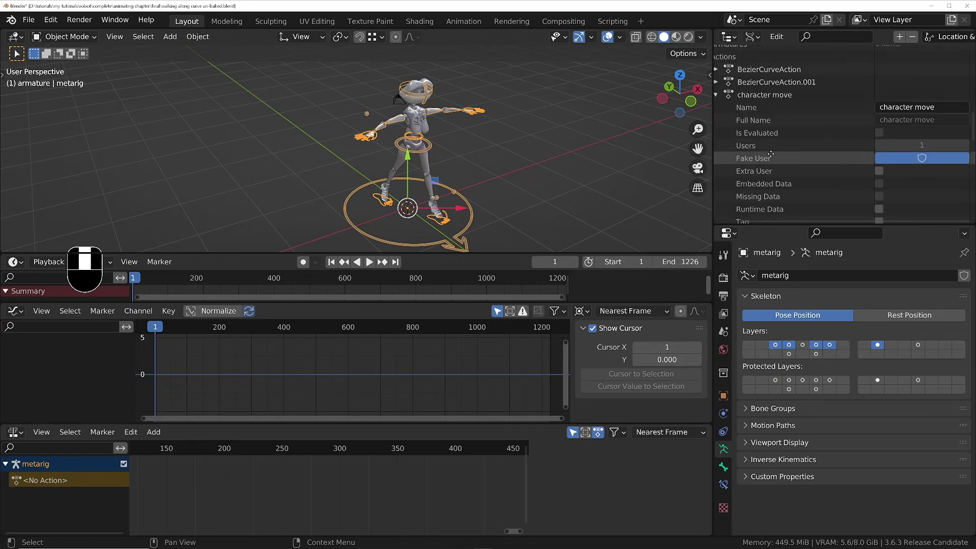
{"action": "scroll", "coordinate": [745, 119], "scroll_direction": "up", "scroll_amount": 1}
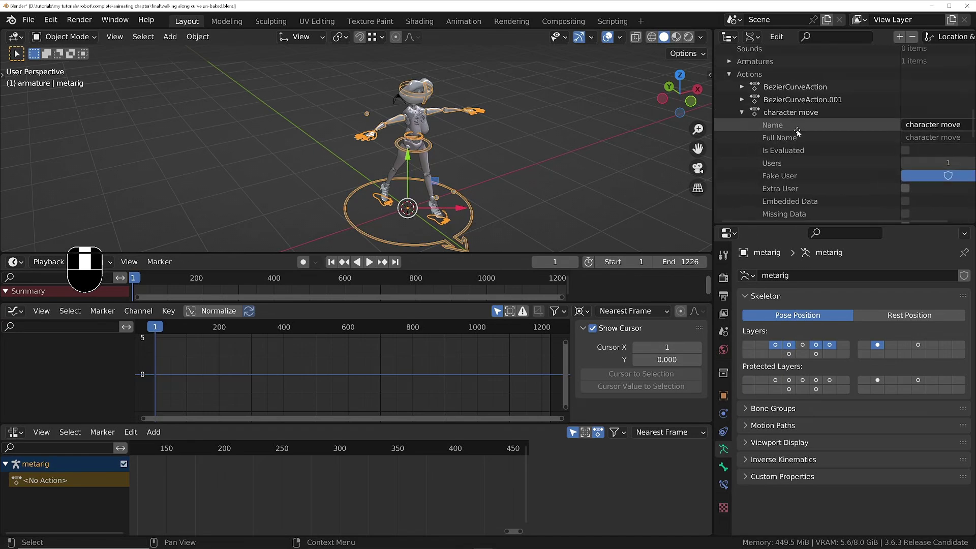
{"action": "left_click", "coordinate": [742, 113]}
- Clear all transforms on every bone of the metarig in Pose Mode
{"action": "middle_click_drag", "start_coordinate": [397, 142], "coordinate": [399, 154]}
{"action": "middle_click_drag", "start_coordinate": [399, 154], "coordinate": [442, 157], "text": "ctrl"}
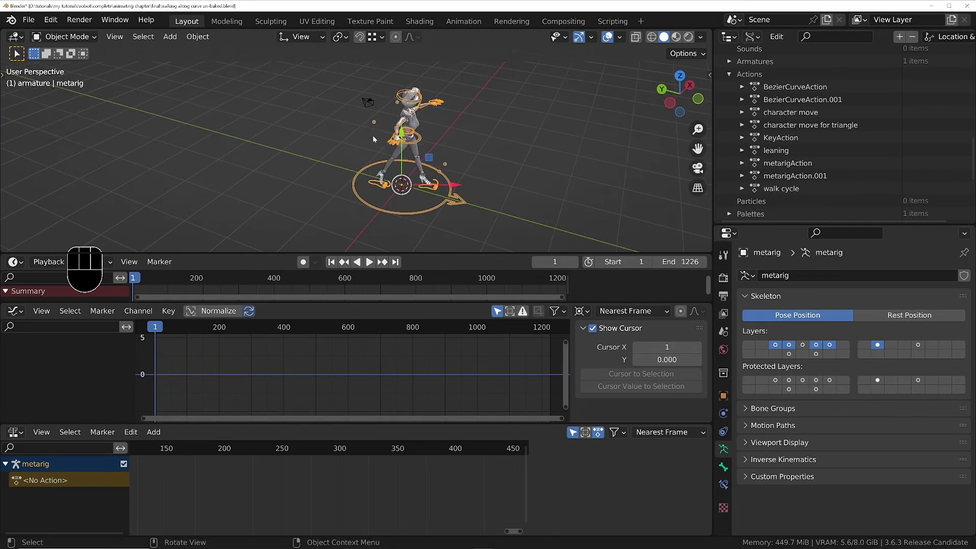
{"action": "key", "text": "Tab"}
{"action": "left_click", "coordinate": [377, 211]}
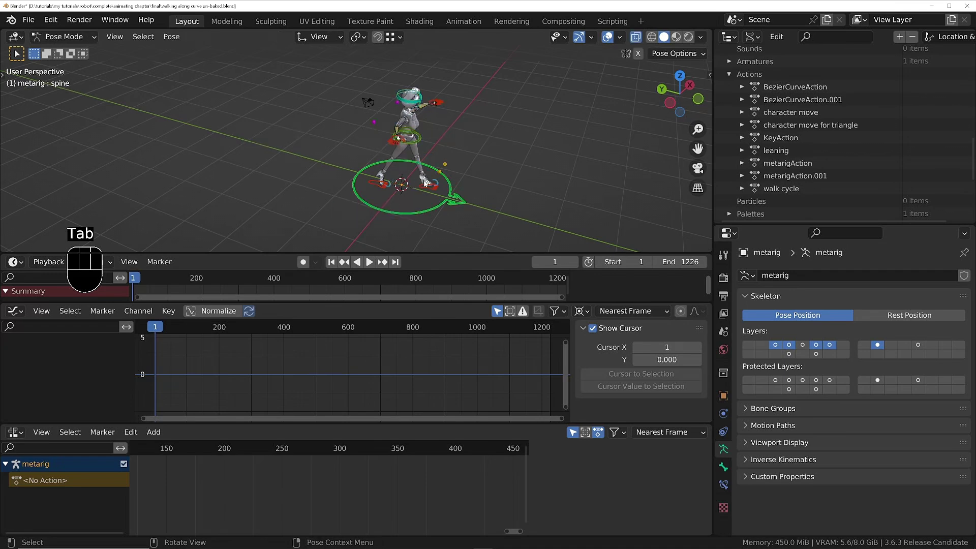
{"action": "key", "text": "a"}
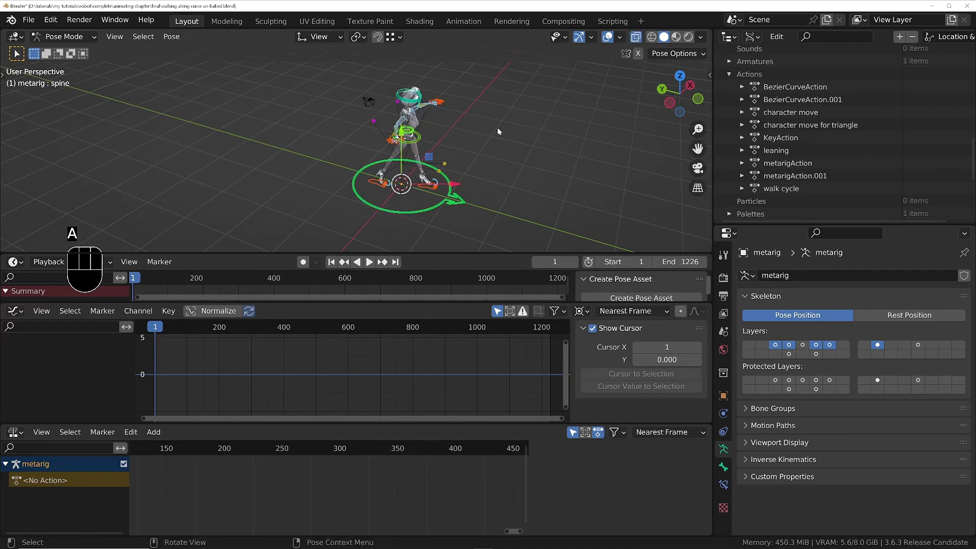
{"action": "left_click", "coordinate": [171, 37]}
{"action": "mouse_move", "coordinate": [186, 65]}
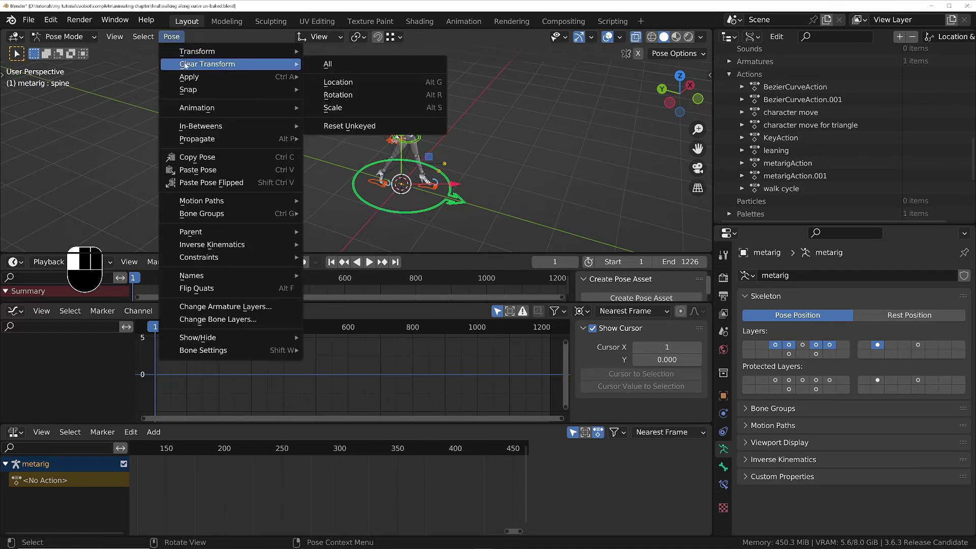
{"action": "left_click", "coordinate": [318, 68]}
{"action": "mouse_move", "coordinate": [449, 148]}
{"action": "middle_mouse_down"}
{"action": "mouse_move", "coordinate": [511, 114]}
{"action": "mouse_move", "coordinate": [445, 136]}
{"action": "middle_mouse_up"}
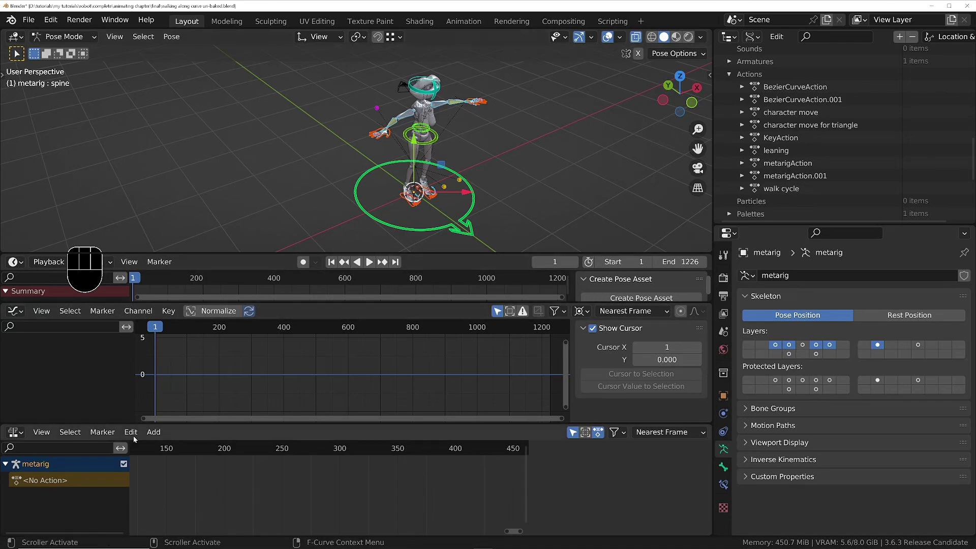
- Show the bone constraint settings of the character's rig
{"action": "middle_click_drag", "start_coordinate": [360, 231], "coordinate": [358, 239], "text": "ctrl"}
{"action": "middle_click_drag", "start_coordinate": [359, 239], "coordinate": [293, 272], "text": "shift"}
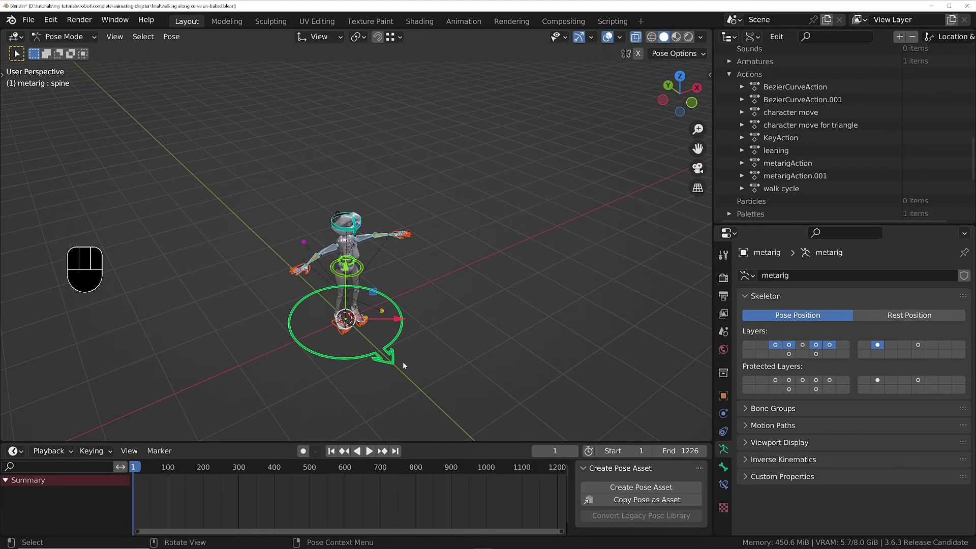
{"action": "middle_click_drag", "start_coordinate": [404, 365], "coordinate": [351, 351]}
{"action": "middle_click_drag", "start_coordinate": [350, 351], "coordinate": [310, 320], "text": "ctrl"}
{"action": "middle_click_drag", "start_coordinate": [310, 320], "coordinate": [339, 257], "text": "shift"}
{"action": "left_click", "coordinate": [722, 484]}
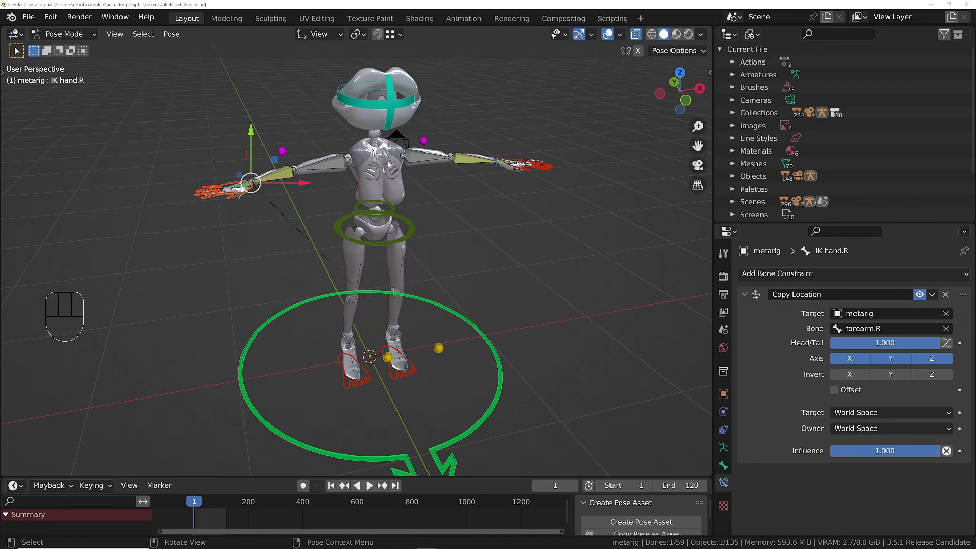
- Examine the IK constraint on the forearm.R bone and the Copy Location constraint on IK hand.R
{"action": "mouse_move", "coordinate": [388, 165]}
{"action": "middle_mouse_down"}
{"action": "mouse_move", "coordinate": [404, 179]}
{"action": "mouse_move", "coordinate": [401, 165]}
{"action": "middle_mouse_up"}
{"action": "middle_click_drag", "start_coordinate": [330, 175], "coordinate": [341, 234], "text": "shift"}
{"action": "middle_click_drag", "start_coordinate": [299, 244], "coordinate": [287, 312]}
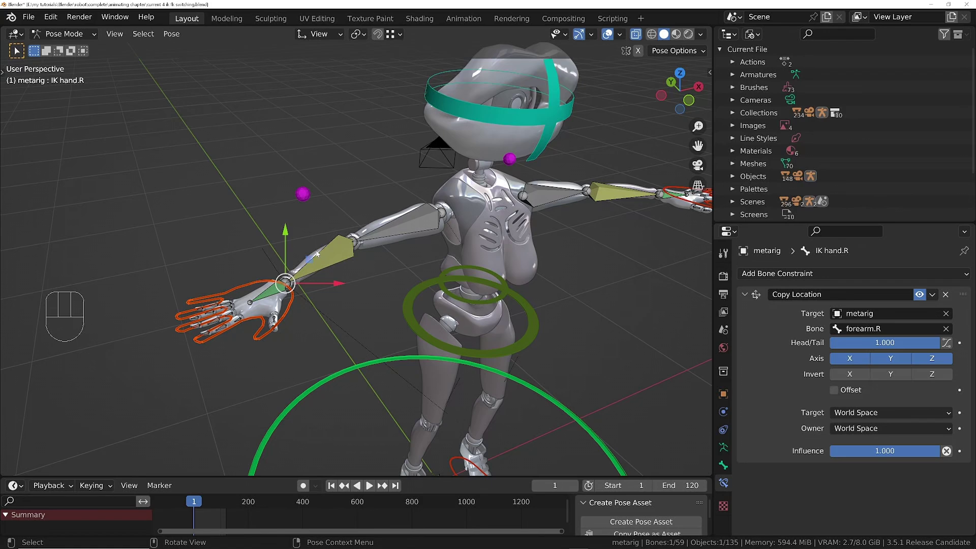
{"action": "middle_click_drag", "start_coordinate": [355, 239], "coordinate": [360, 268]}
{"action": "left_click", "coordinate": [341, 261]}
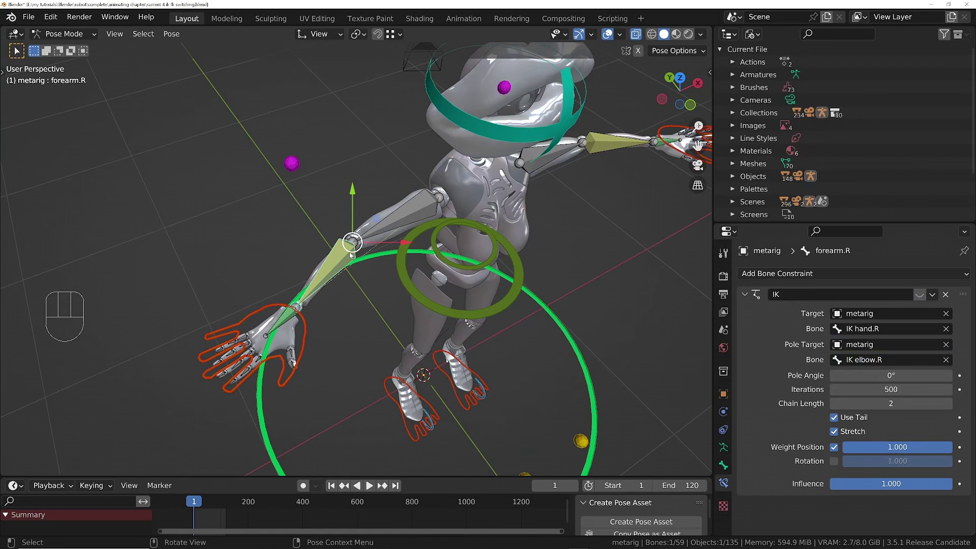
{"action": "left_click", "coordinate": [919, 295]}
{"action": "left_click", "coordinate": [304, 338]}
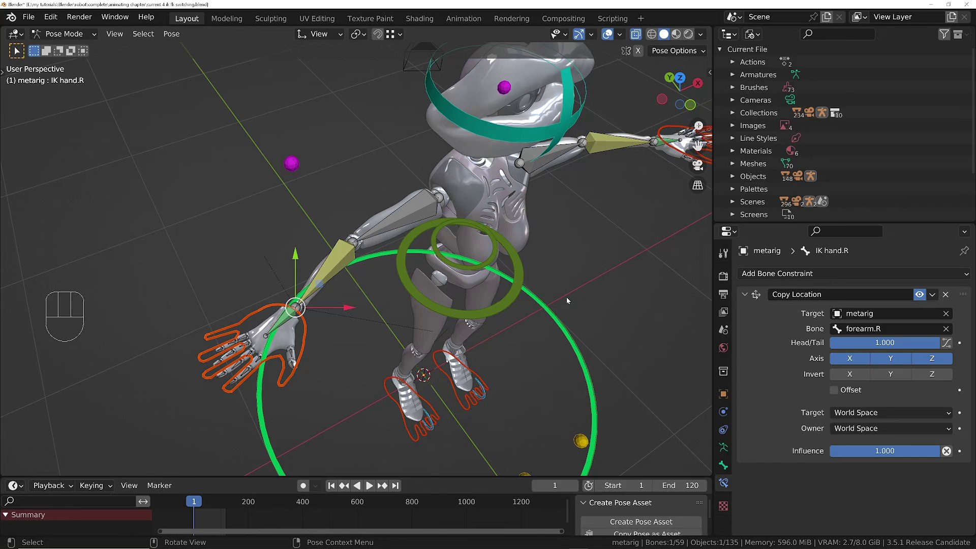
{"action": "middle_click_drag", "start_coordinate": [569, 301], "coordinate": [482, 241]}
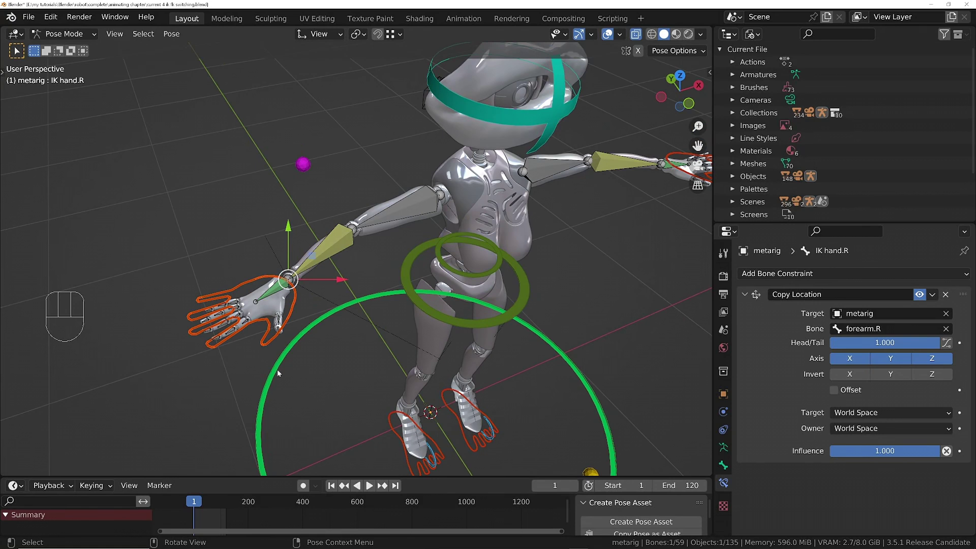
- Add a new custom property to the IK hand.R bone
{"action": "left_click", "coordinate": [293, 309]}
{"action": "left_click", "coordinate": [723, 465]}
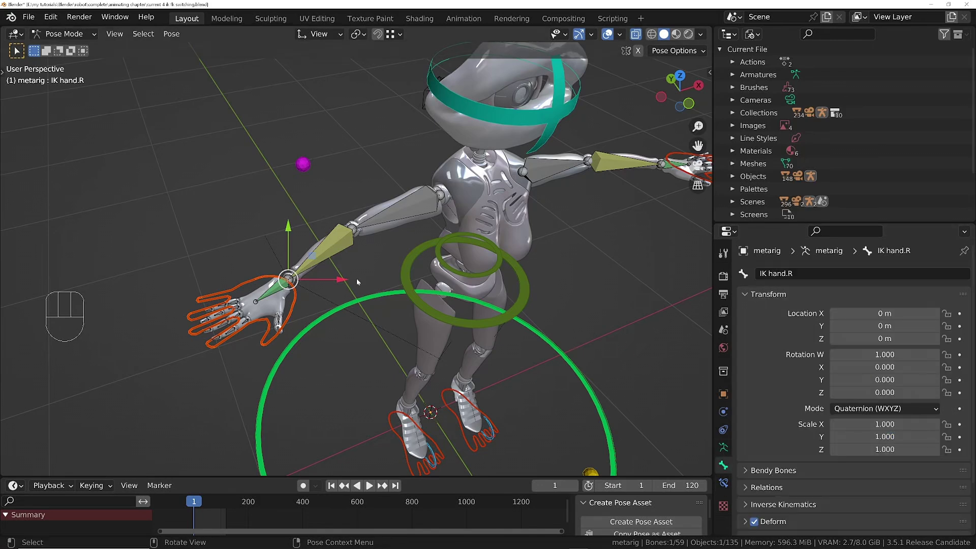
{"action": "scroll", "coordinate": [772, 488], "scroll_direction": "down", "scroll_amount": 3}
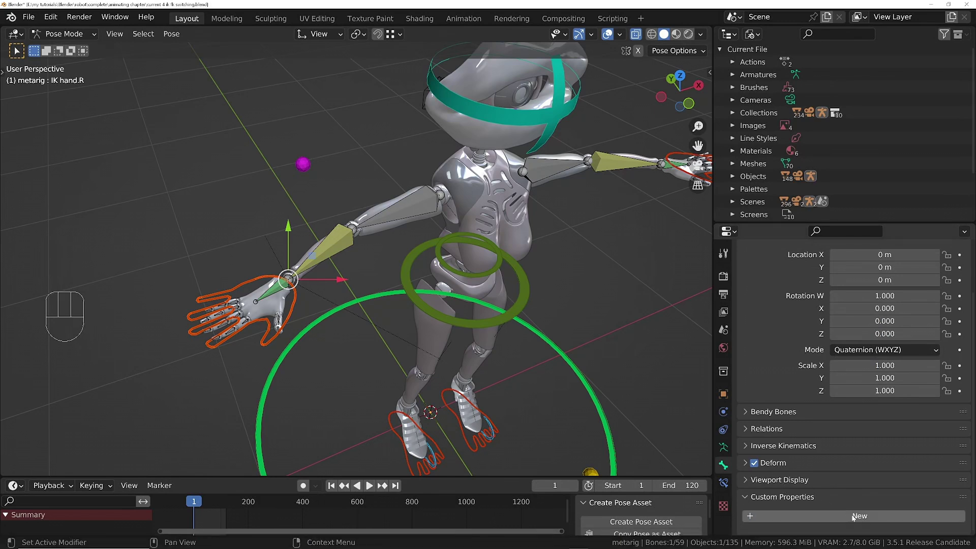
{"action": "left_click", "coordinate": [823, 515]}
{"action": "scroll", "coordinate": [844, 495], "scroll_direction": "down", "scroll_amount": 1}
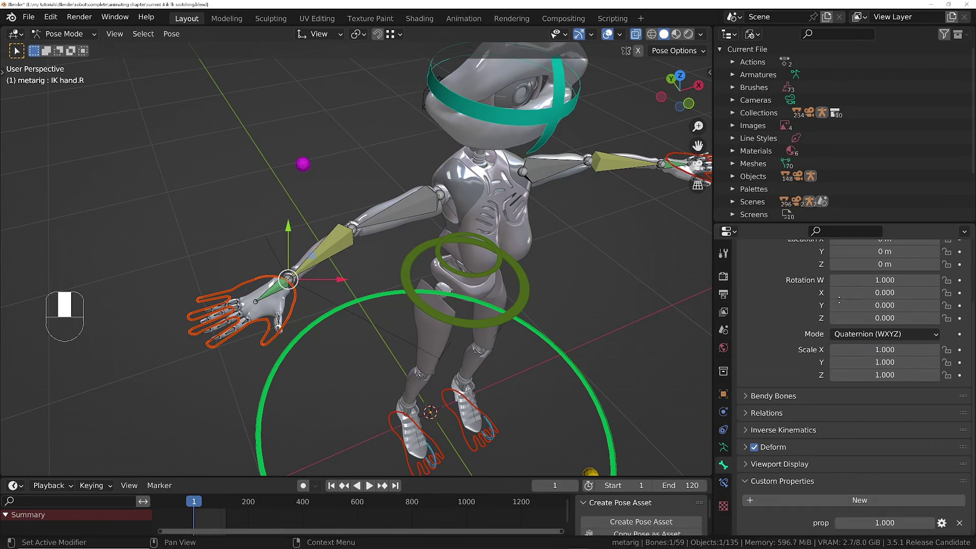
- Rename the custom property on IK hand.R as "ik mode" and make it a Boolean that is enabled by default
{"action": "left_click", "coordinate": [941, 523]}
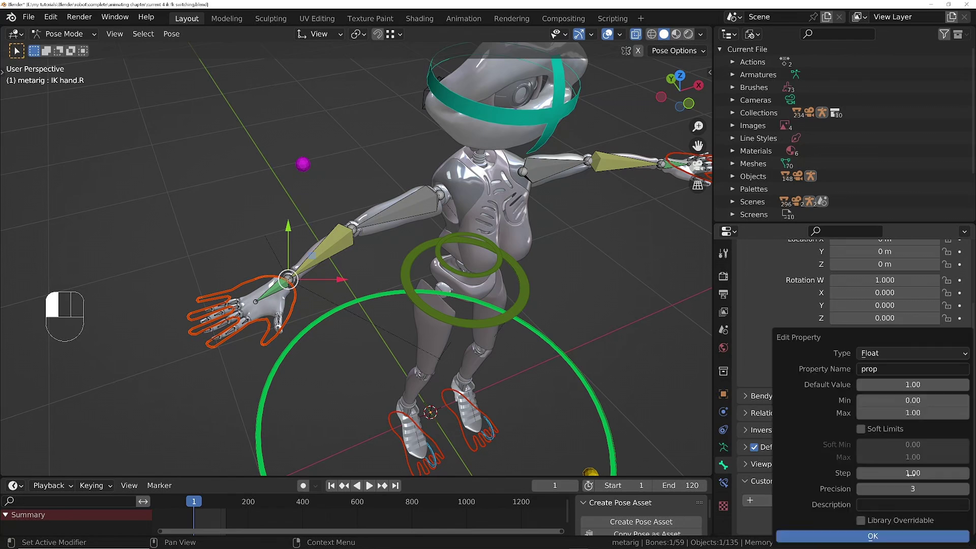
{"action": "left_click", "coordinate": [892, 368]}
{"action": "type", "text": "ik mode"}
{"action": "key", "text": "Return"}
{"action": "left_click", "coordinate": [879, 353]}
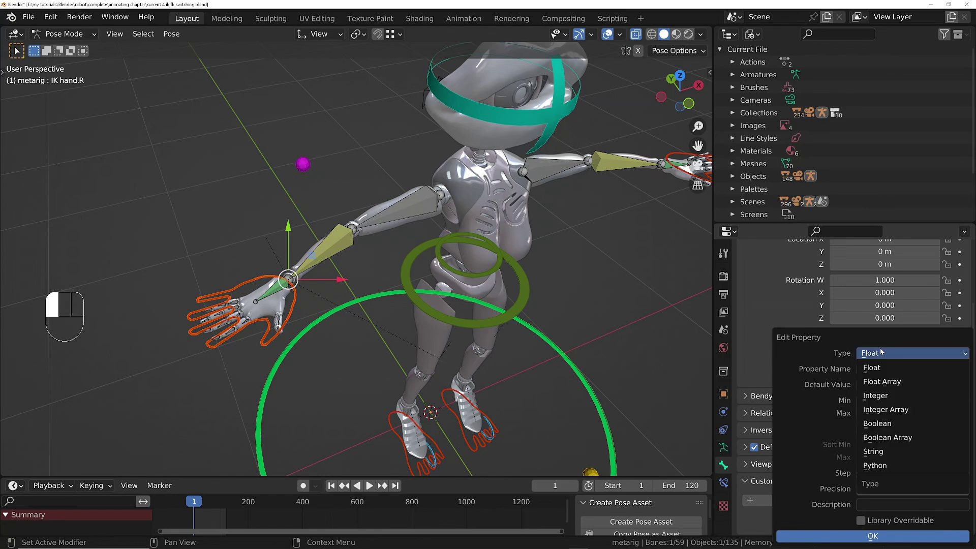
{"action": "left_click", "coordinate": [897, 425]}
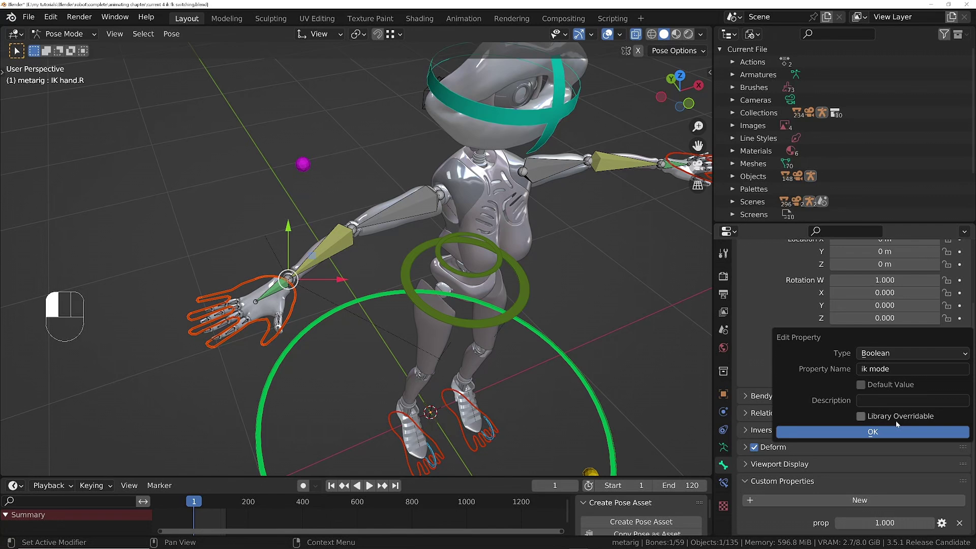
{"action": "left_click", "coordinate": [879, 384]}
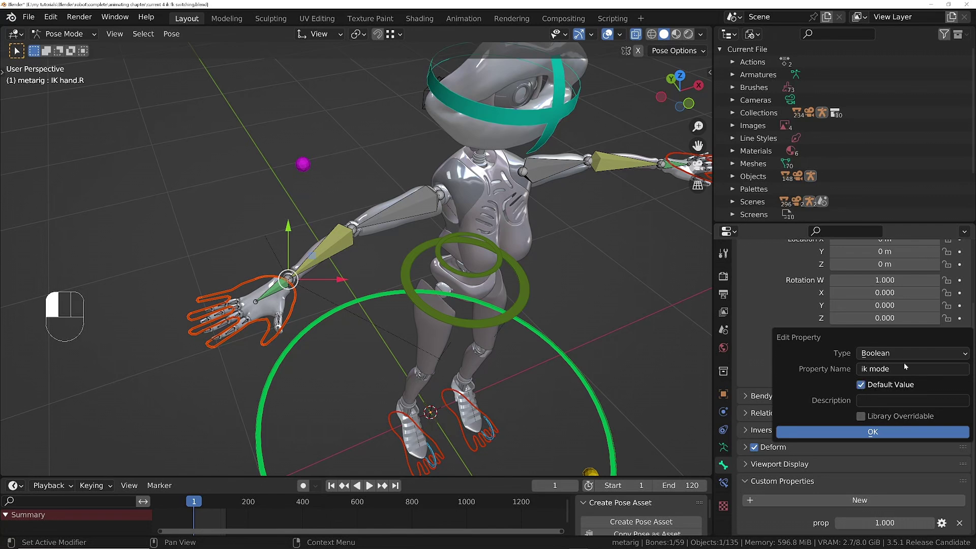
- Give the ik mode property the description "turn off for FK mode" and apply the property settings
{"action": "left_click", "coordinate": [864, 401]}
{"action": "type", "text": "turn off for FK mode"}
{"action": "key", "text": "Return"}
{"action": "left_click", "coordinate": [871, 433]}
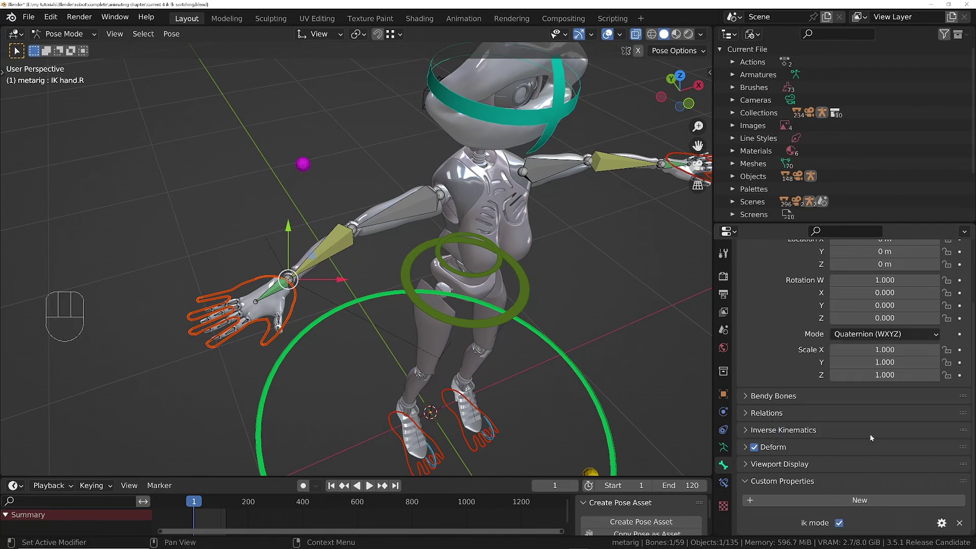
- Copy the ik mode property as a new driver and paste it onto the enabled state of forearm.R's IK constraint
{"action": "right_click", "coordinate": [840, 526]}
{"action": "right_click_drag", "start_coordinate": [808, 480], "coordinate": [801, 457]}
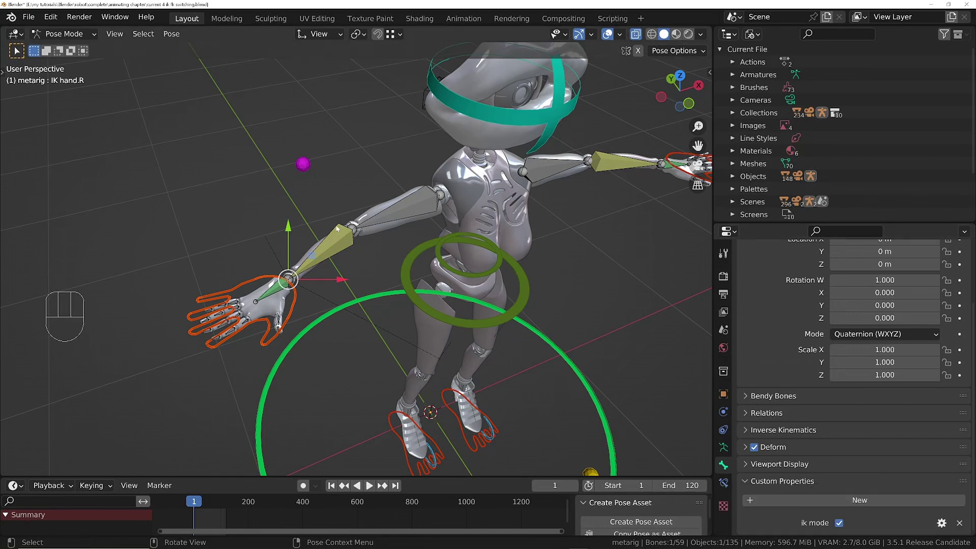
{"action": "left_click", "coordinate": [340, 242]}
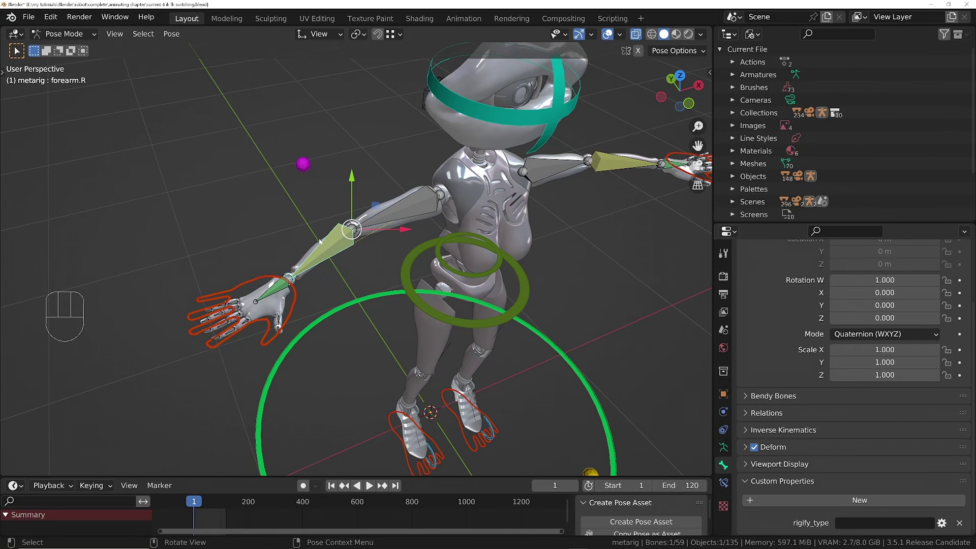
{"action": "left_click", "coordinate": [723, 483]}
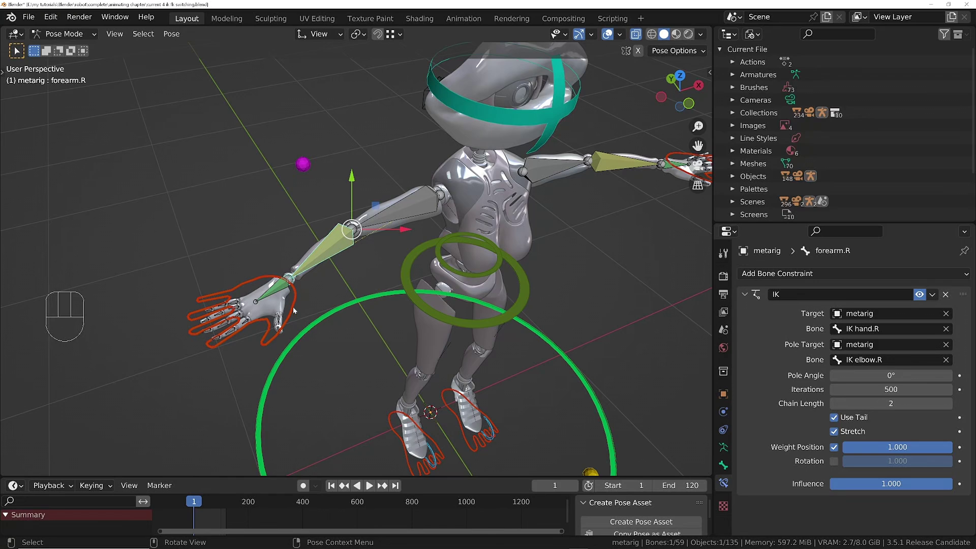
{"action": "right_click", "coordinate": [918, 295]}
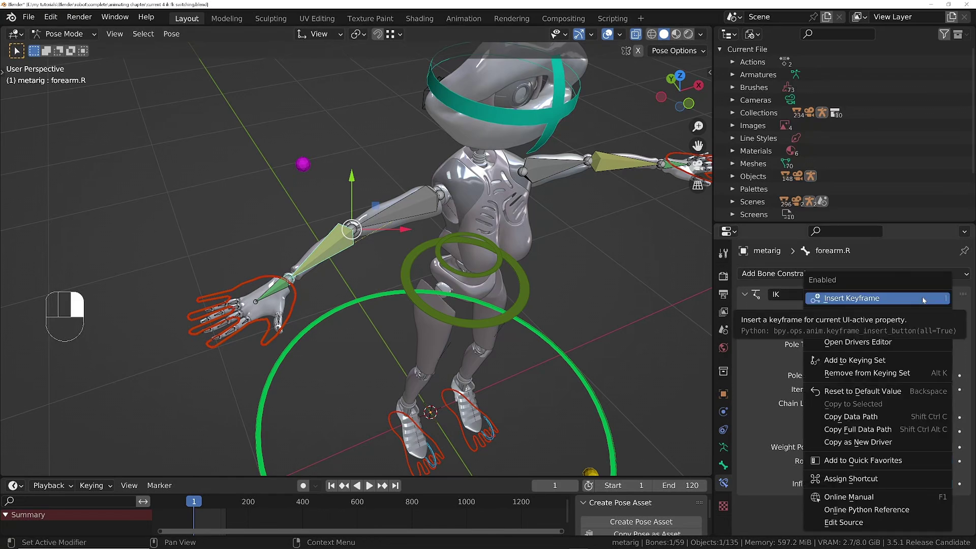
{"action": "left_click", "coordinate": [852, 328]}
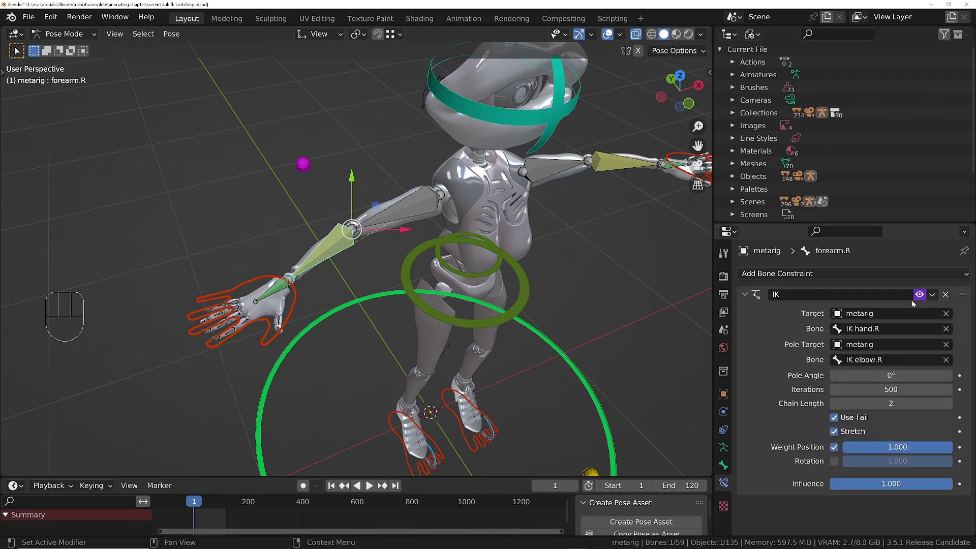
- Paste the same ik mode driver onto the enabled state of the Copy Location constraint on IK hand.R
{"action": "left_click", "coordinate": [723, 465]}
{"action": "scroll", "coordinate": [846, 415], "scroll_direction": "down", "scroll_amount": 3}
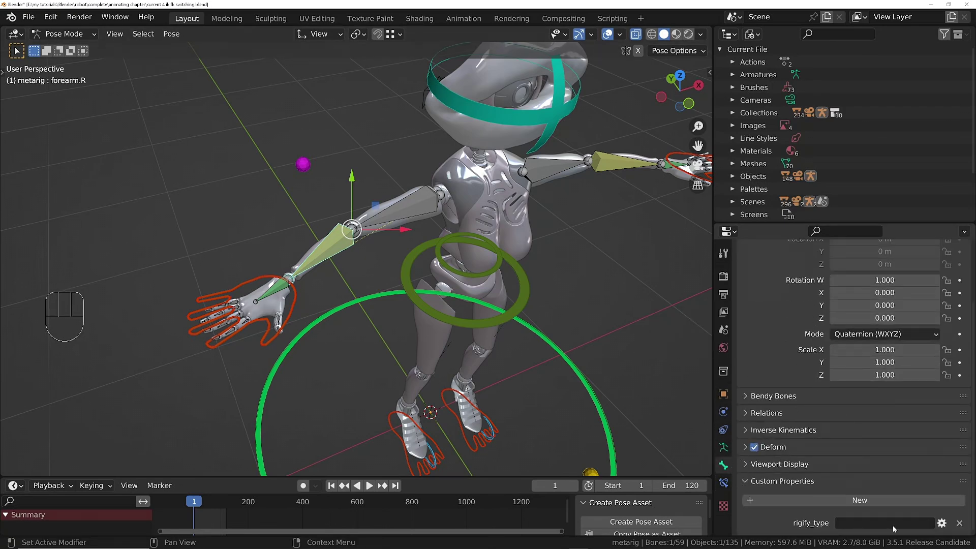
{"action": "middle_click", "coordinate": [866, 524]}
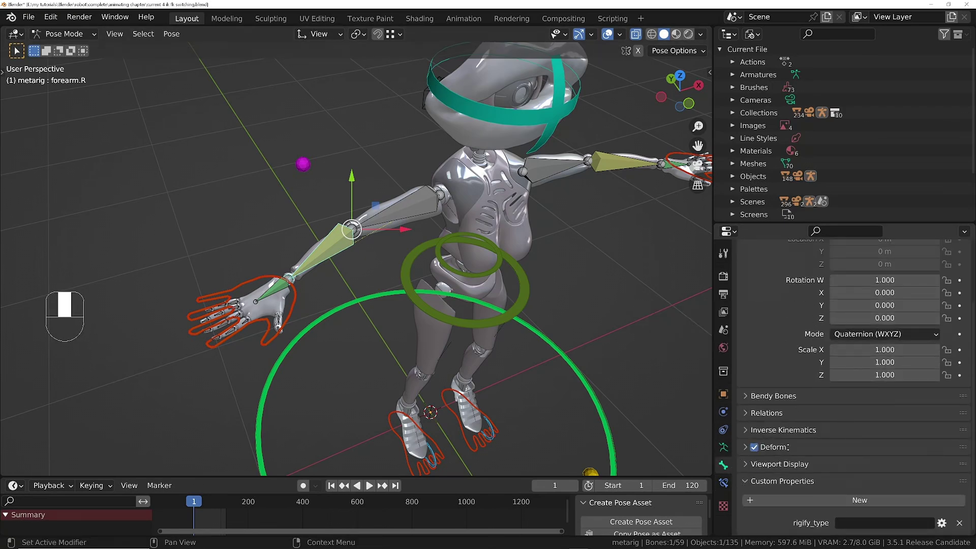
{"action": "left_click", "coordinate": [289, 309]}
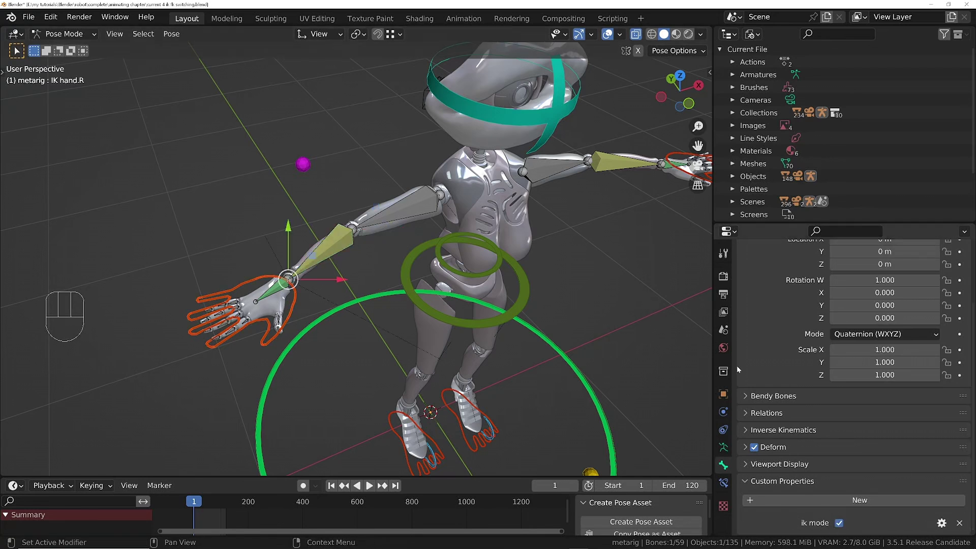
{"action": "left_click", "coordinate": [727, 481]}
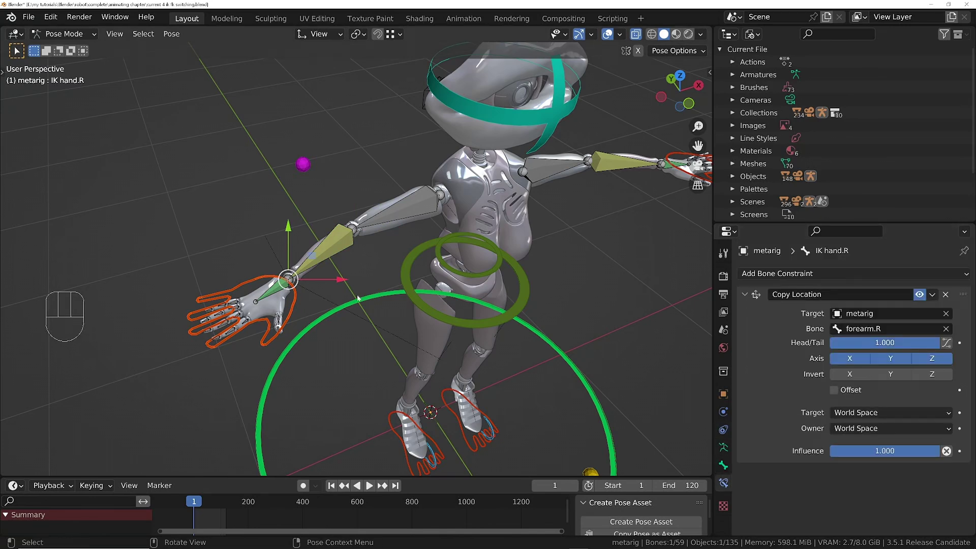
{"action": "left_click", "coordinate": [334, 244]}
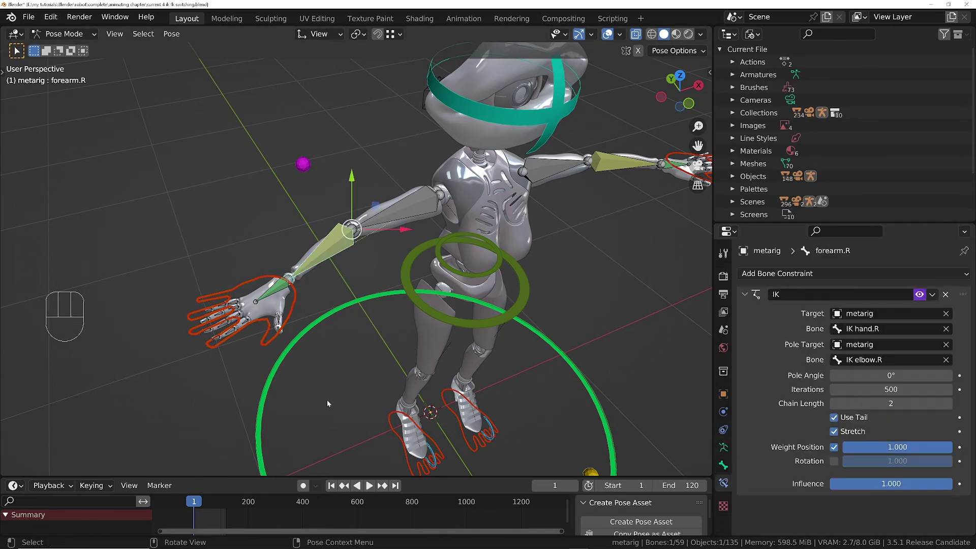
{"action": "left_click", "coordinate": [294, 303]}
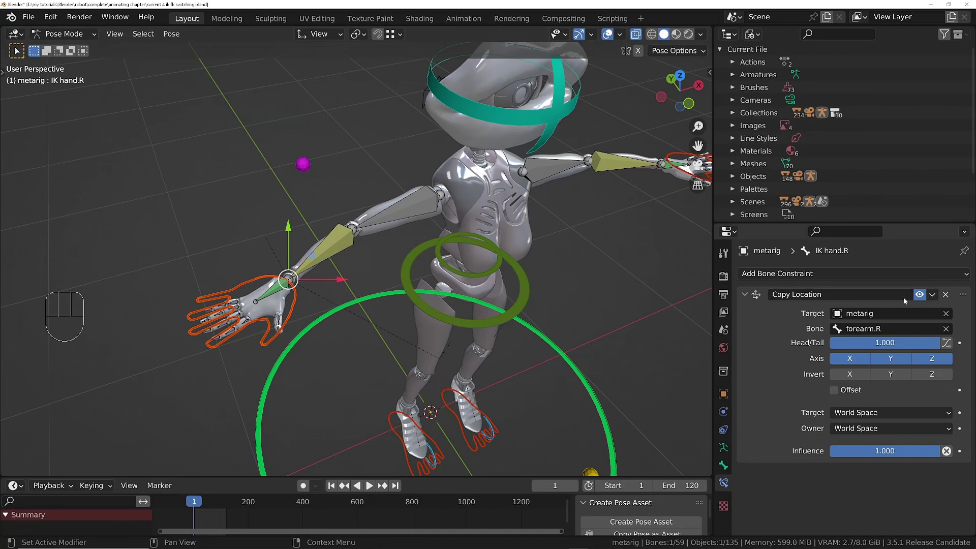
{"action": "right_click", "coordinate": [919, 298]}
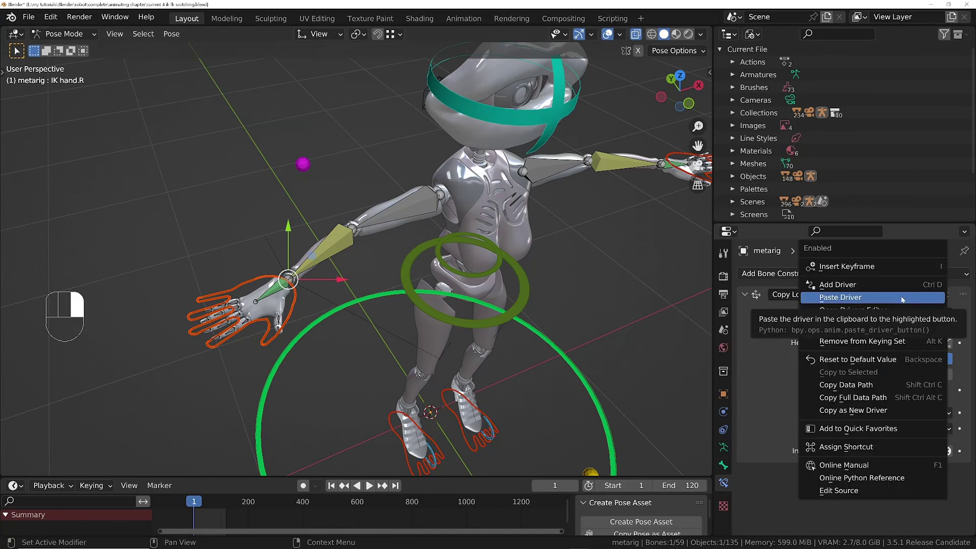
{"action": "left_click", "coordinate": [918, 298]}
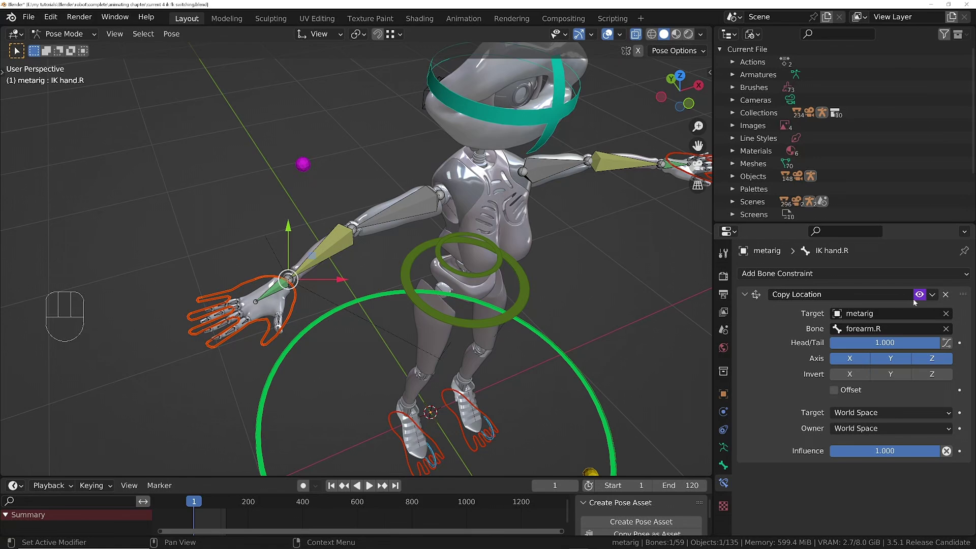
- Change the Copy Location constraint's driver to a Scripted Expression with the inverted value 1-ik_mode
{"action": "right_click", "coordinate": [919, 295]}
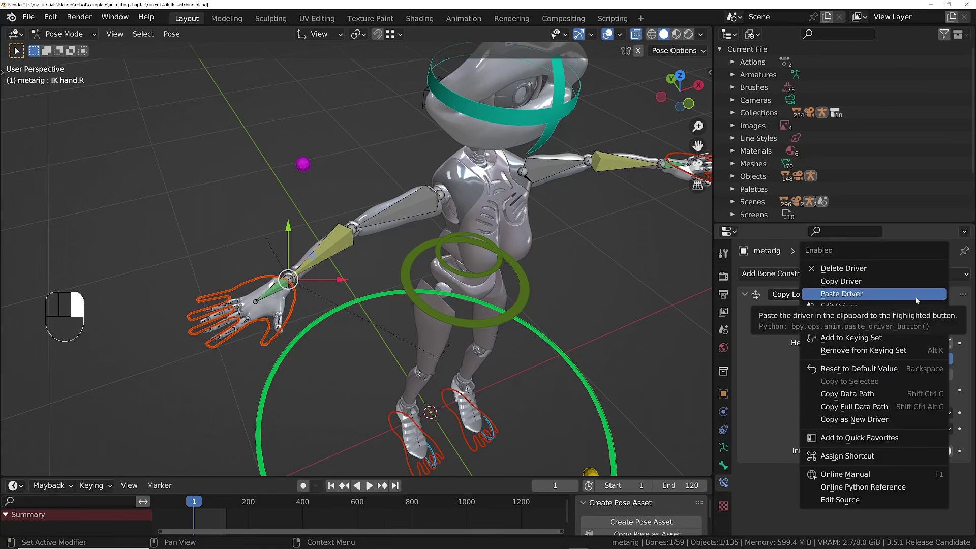
{"action": "left_click", "coordinate": [890, 307]}
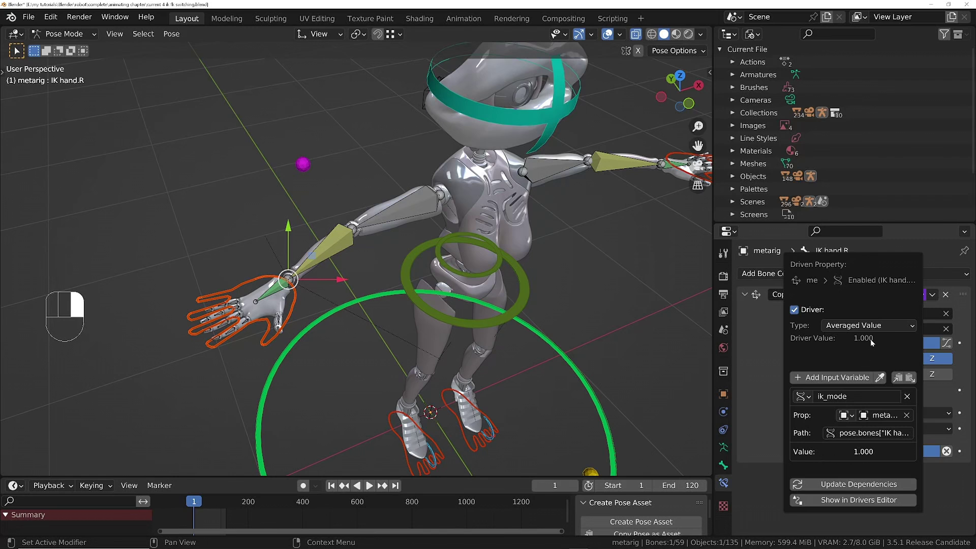
{"action": "left_click", "coordinate": [870, 326]}
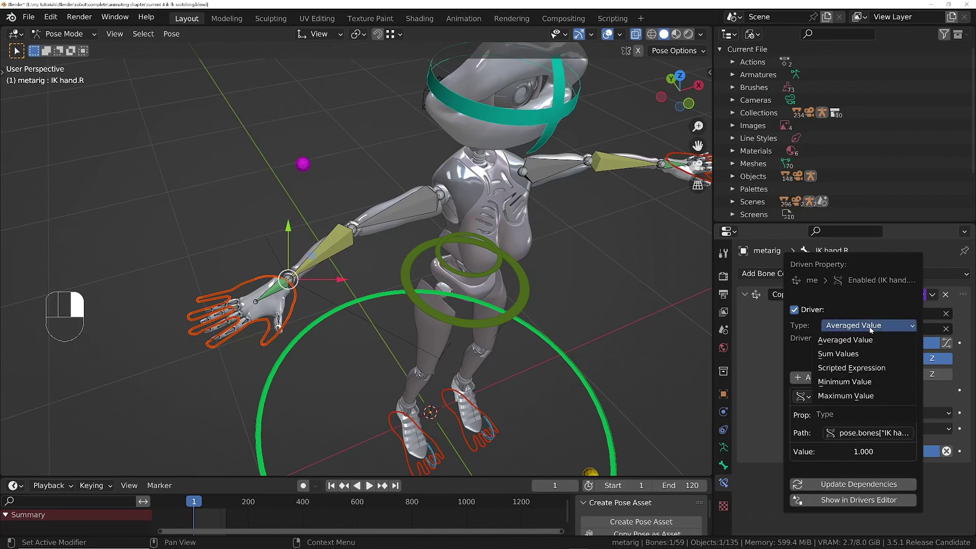
{"action": "left_click", "coordinate": [843, 368]}
{"action": "left_click", "coordinate": [842, 372]}
{"action": "left_click", "coordinate": [840, 372]}
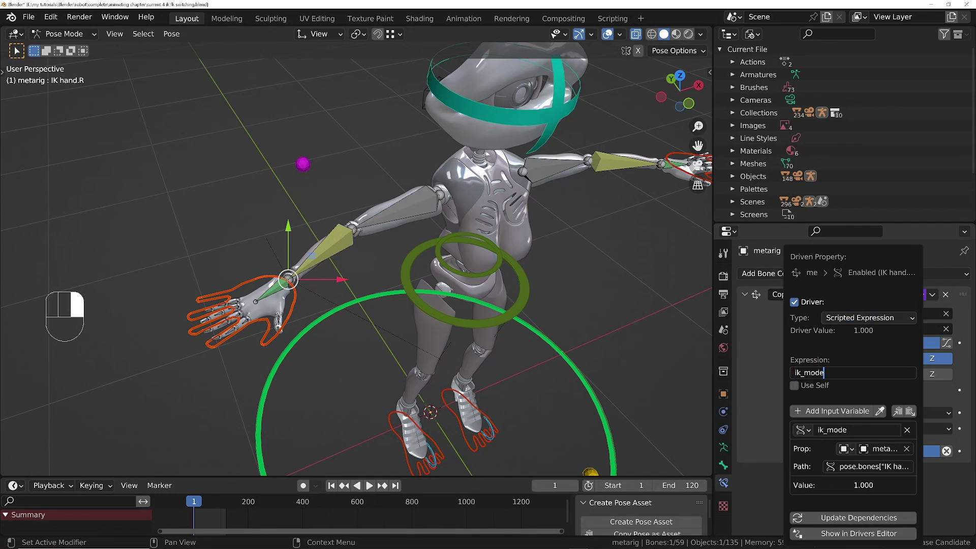
{"action": "left_click", "coordinate": [794, 373]}
{"action": "type", "text": "1-"}
{"action": "left_click", "coordinate": [615, 347]}
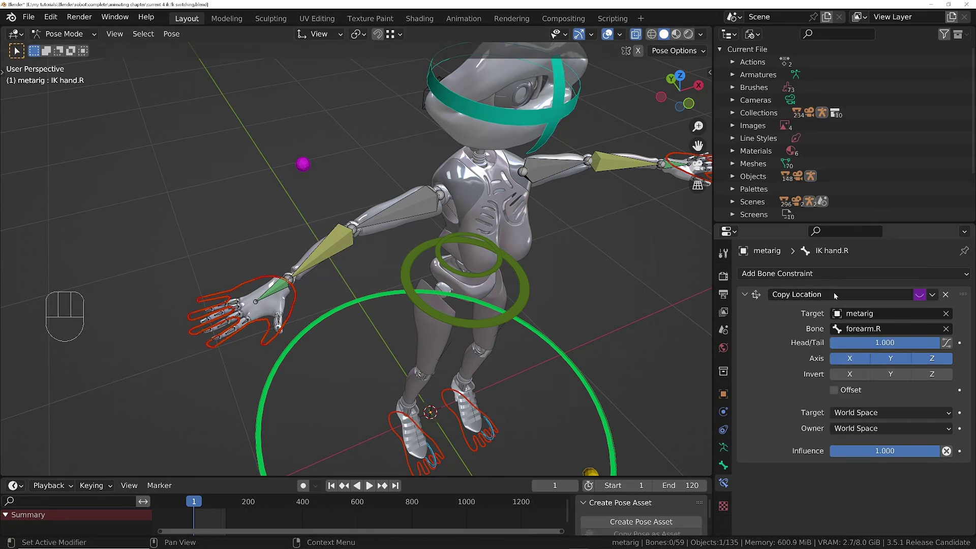
- Select the IK hand.R bone and display its ik mode property in the 3D viewport's sidebar
{"action": "middle_click_drag", "start_coordinate": [336, 305], "coordinate": [334, 247], "text": "ctrl"}
{"action": "scroll", "coordinate": [334, 245], "scroll_direction": "up", "scroll_amount": 2}
{"action": "left_click", "coordinate": [254, 318]}
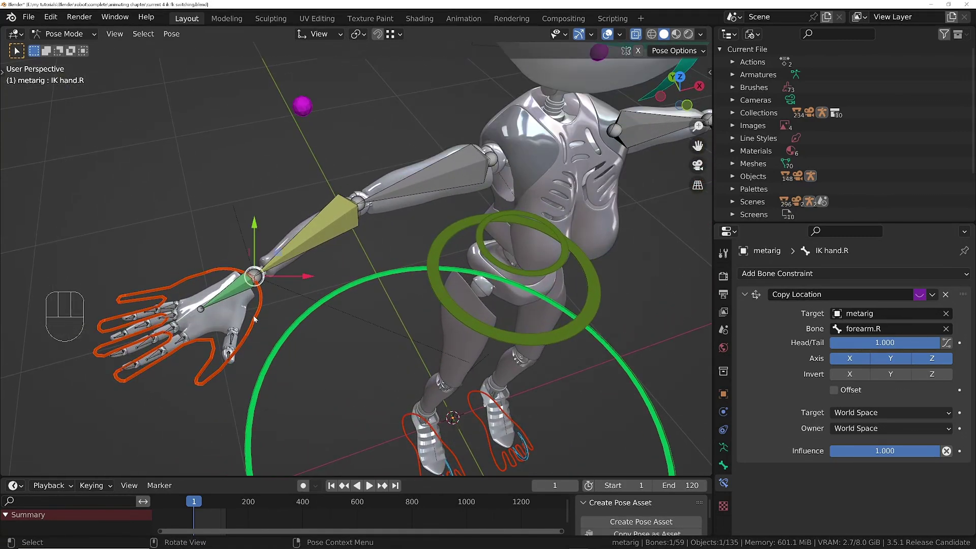
{"action": "left_click", "coordinate": [723, 465]}
{"action": "scroll", "coordinate": [854, 356], "scroll_direction": "down", "scroll_amount": 4}
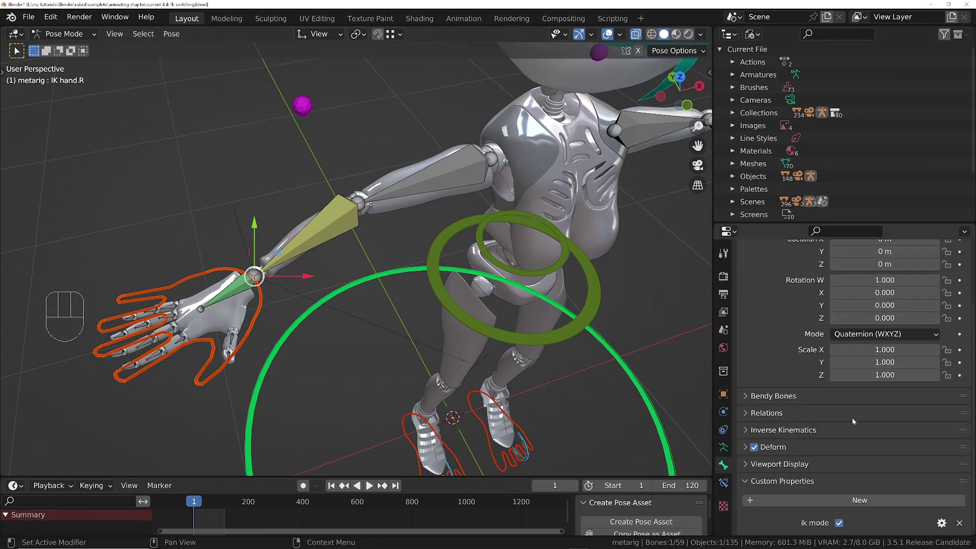
{"action": "key", "text": "n"}
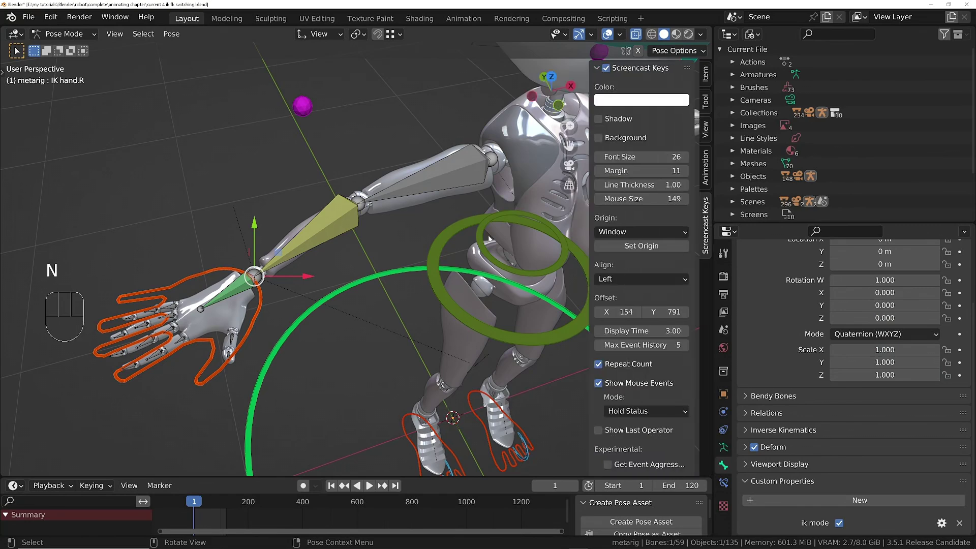
{"action": "left_click", "coordinate": [706, 75]}
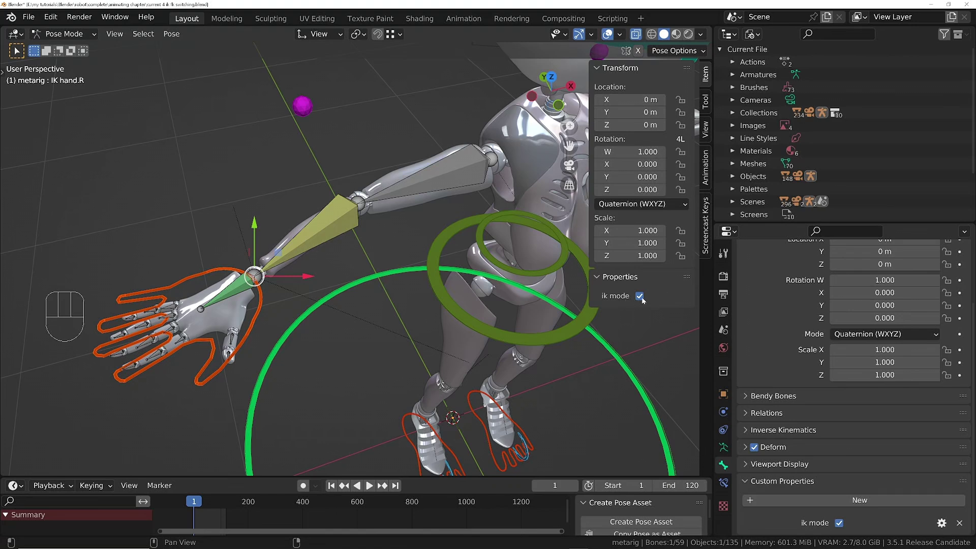
- Test IK mode by moving the IK hand.R bone and trying to rotate the upper_arm.R bone, cancelling both transforms
{"action": "key", "text": "g"}
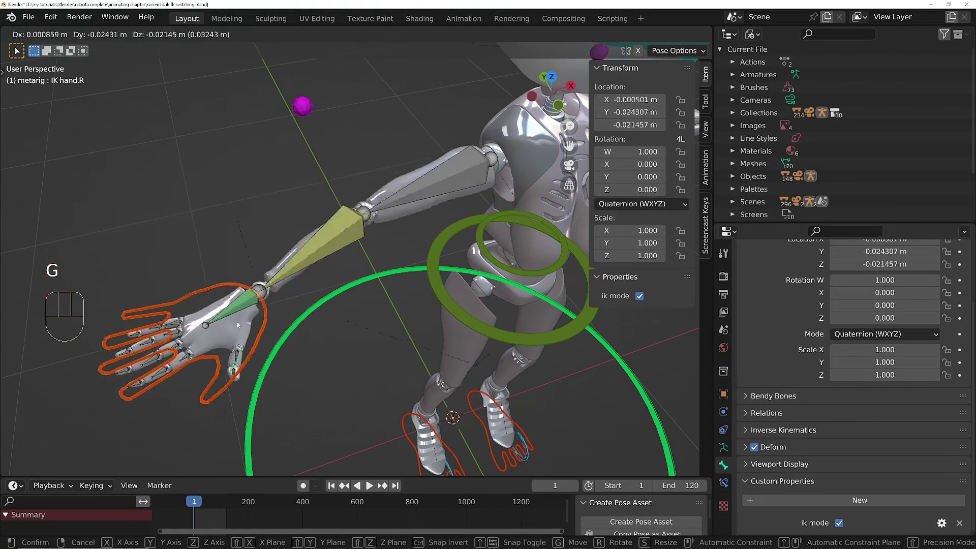
{"action": "left_click", "coordinate": [237, 325]}
{"action": "left_click", "coordinate": [360, 206]}
{"action": "key", "text": "r"}
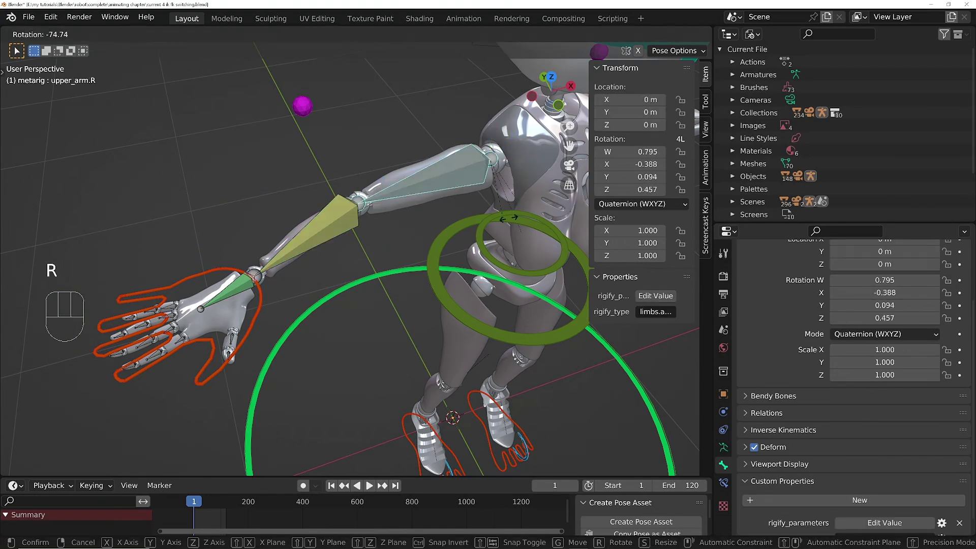
{"action": "right_click", "coordinate": [331, 244]}
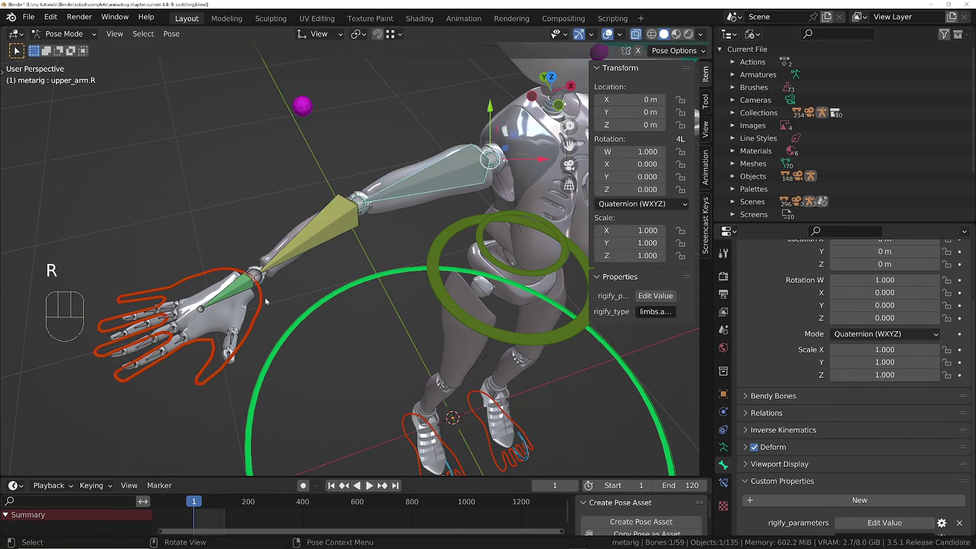
- Turn off ik mode on the IK hand.R bone and try to move that bone
{"action": "left_click", "coordinate": [258, 313]}
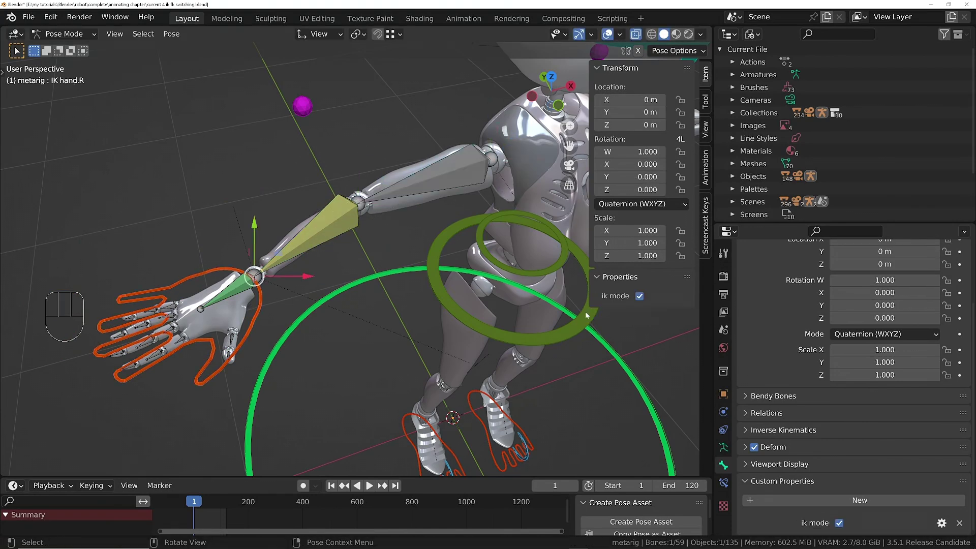
{"action": "left_click", "coordinate": [639, 296]}
{"action": "key", "text": "g"}
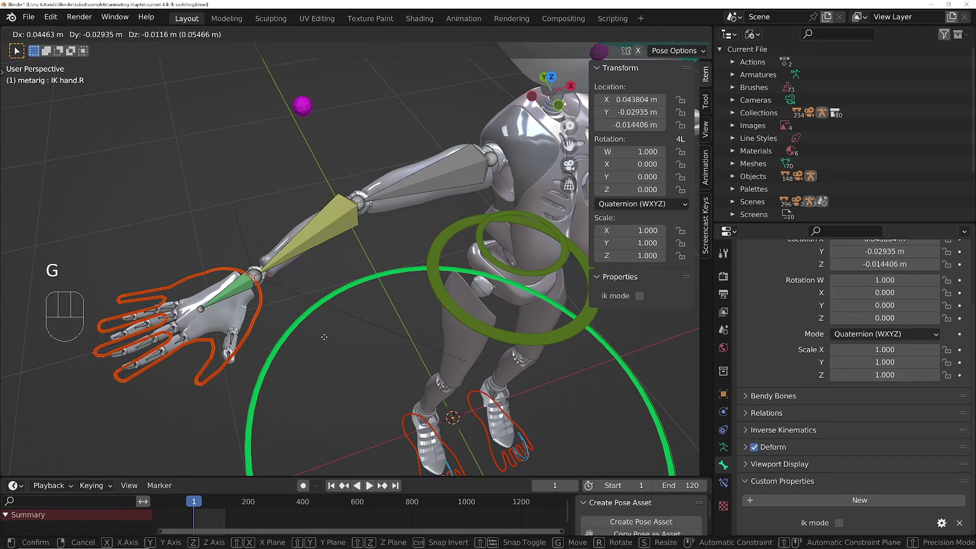
{"action": "right_click", "coordinate": [325, 233]}
- Test FK mode by rotating the forearm.R and upper_arm.R bones, cancelling both rotations
{"action": "left_click", "coordinate": [326, 232]}
{"action": "key", "text": "r"}
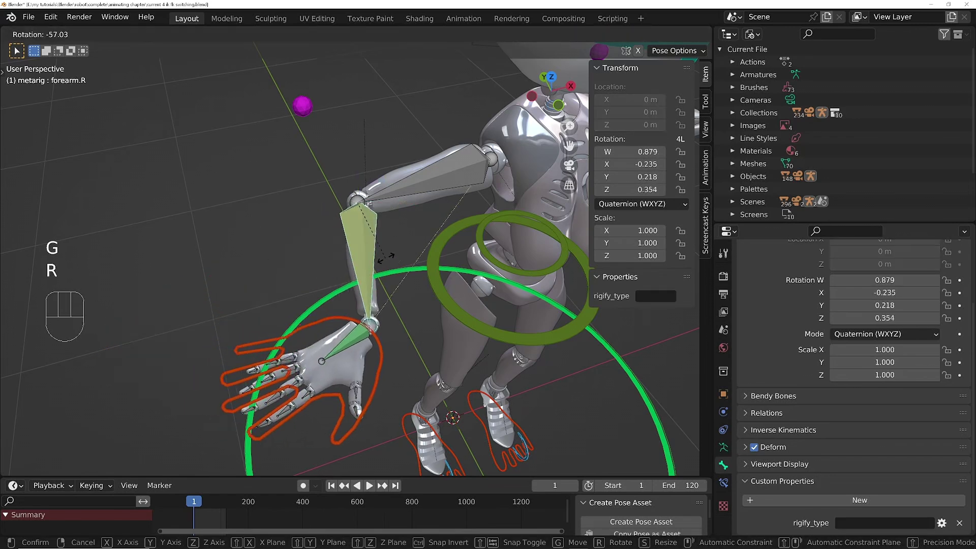
{"action": "left_click", "coordinate": [386, 254]}
{"action": "left_click", "coordinate": [427, 181]}
{"action": "key", "text": "r"}
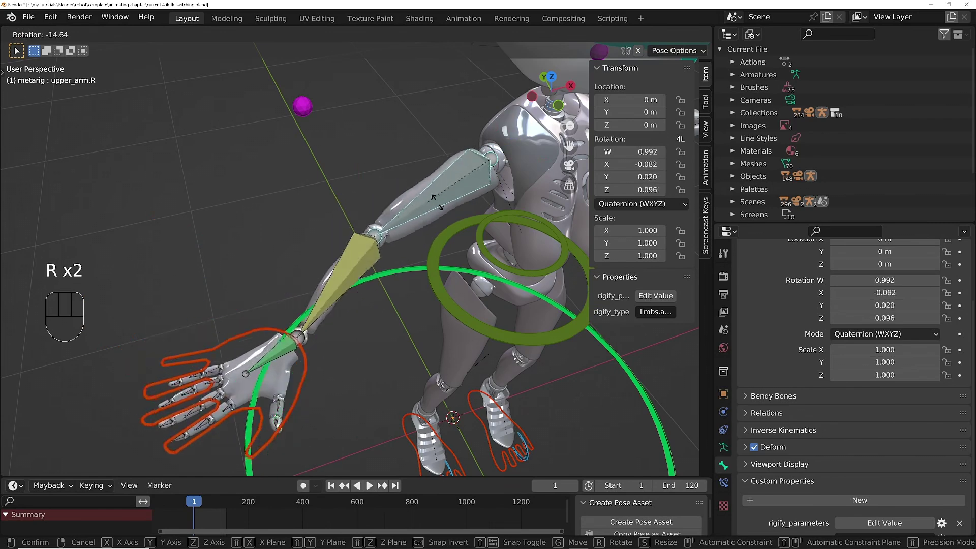
{"action": "right_click", "coordinate": [434, 197]}
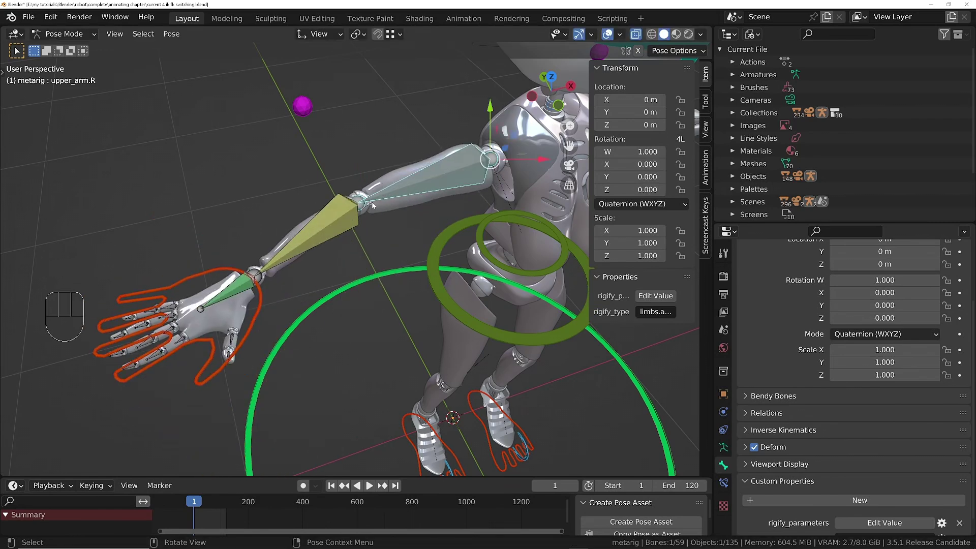
- Review the bone constraints on the forearm.R and IK hand.R bones, and save the file
{"action": "left_click", "coordinate": [255, 306]}
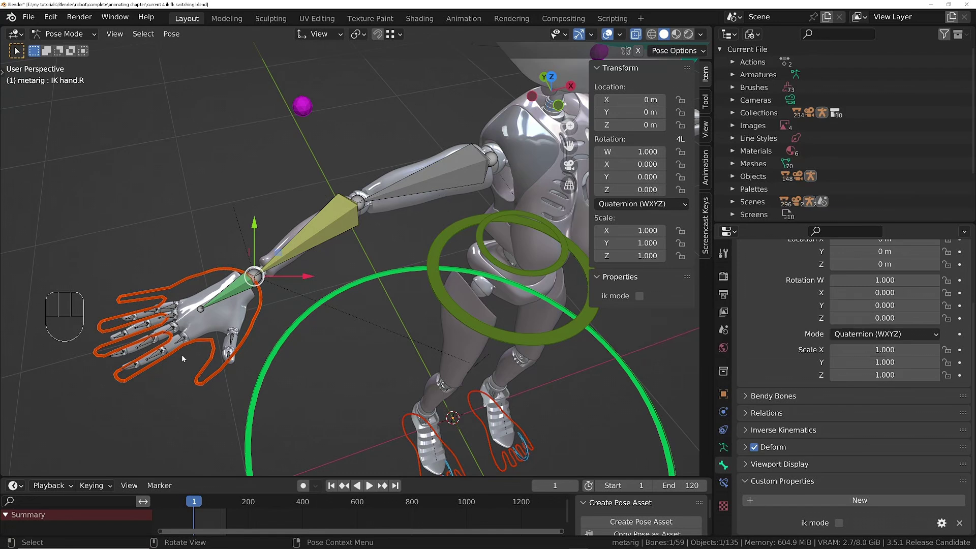
{"action": "left_click", "coordinate": [315, 223]}
{"action": "left_click", "coordinate": [723, 482]}
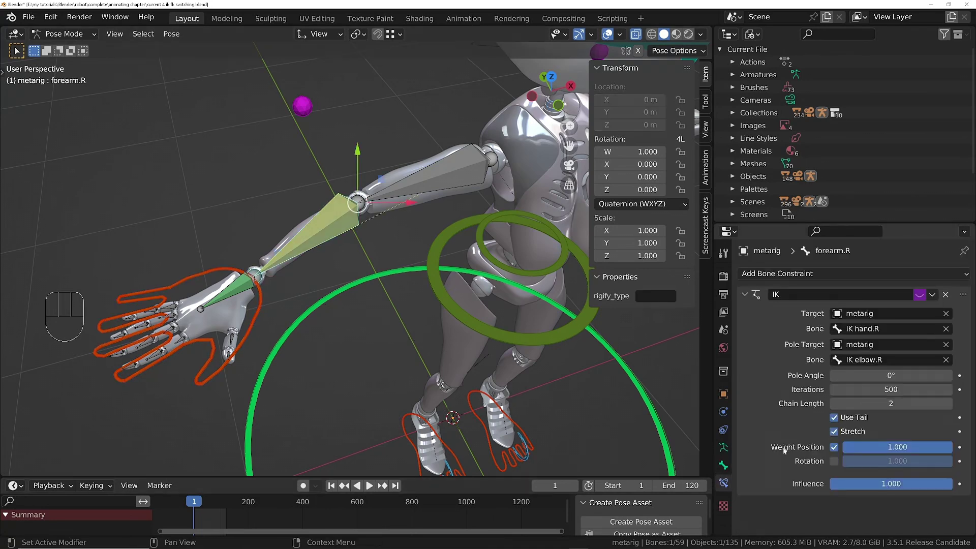
{"action": "left_click", "coordinate": [254, 315]}
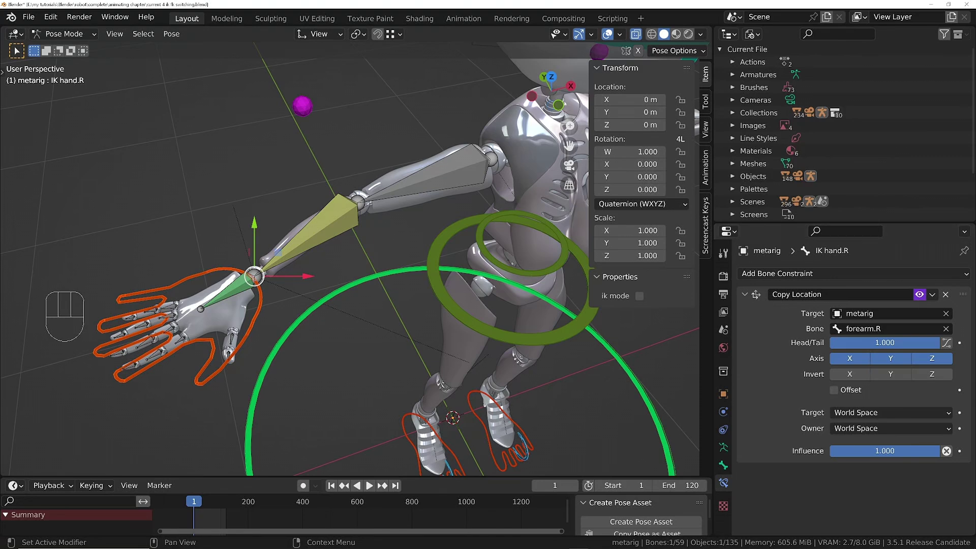
{"action": "key", "text": "ctrl+s"}
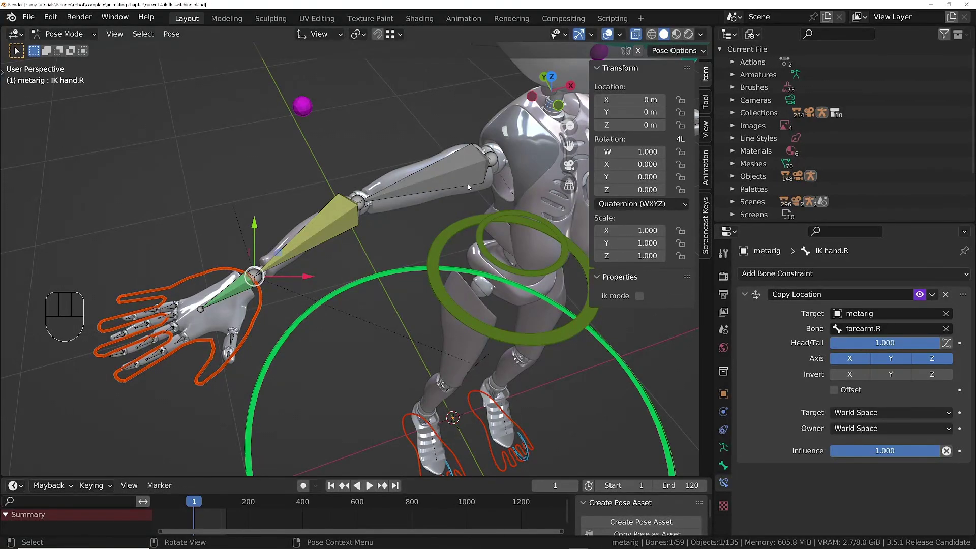
- Add a new custom property to the IK hand.L bone
{"action": "middle_click_drag", "start_coordinate": [441, 150], "coordinate": [430, 192], "text": "ctrl"}
{"action": "middle_click_drag", "start_coordinate": [429, 192], "coordinate": [218, 283], "text": "shift"}
{"action": "middle_click_drag", "start_coordinate": [436, 231], "coordinate": [427, 173], "text": "ctrl"}
{"action": "middle_click_drag", "start_coordinate": [437, 213], "coordinate": [404, 201]}
{"action": "middle_click_drag", "start_coordinate": [404, 200], "coordinate": [425, 248], "text": "ctrl"}
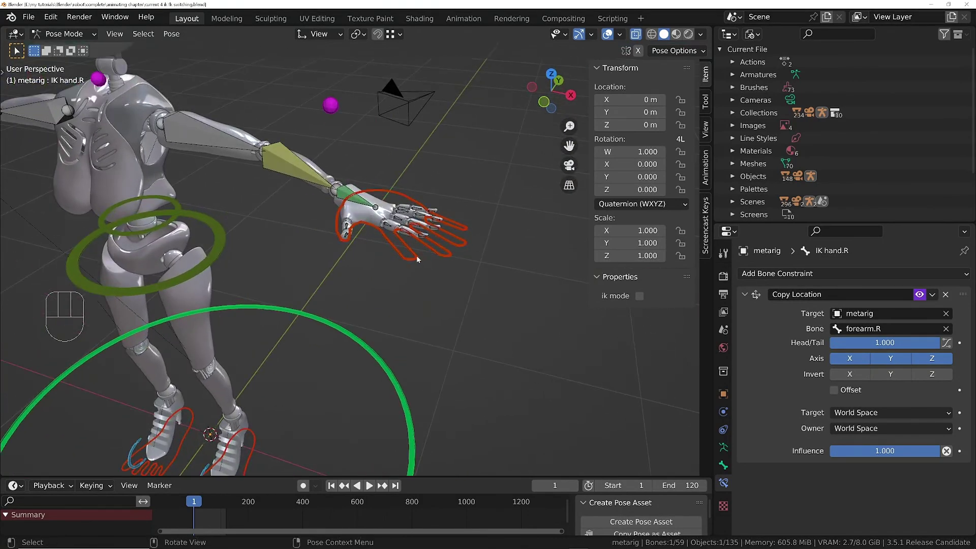
{"action": "left_click", "coordinate": [417, 259]}
{"action": "left_click", "coordinate": [725, 464]}
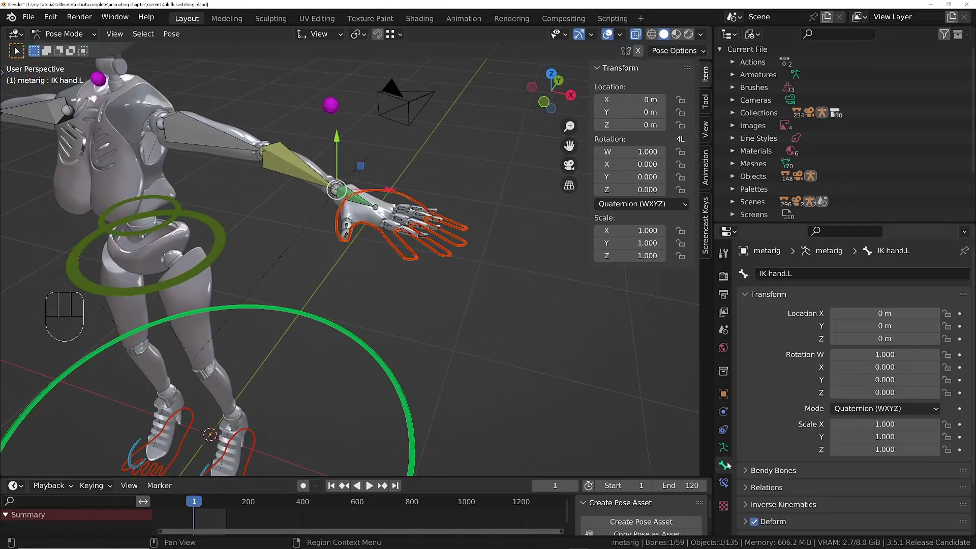
{"action": "scroll", "coordinate": [811, 452], "scroll_direction": "down", "scroll_amount": 3}
{"action": "left_click", "coordinate": [802, 496]}
{"action": "left_click", "coordinate": [835, 518]}
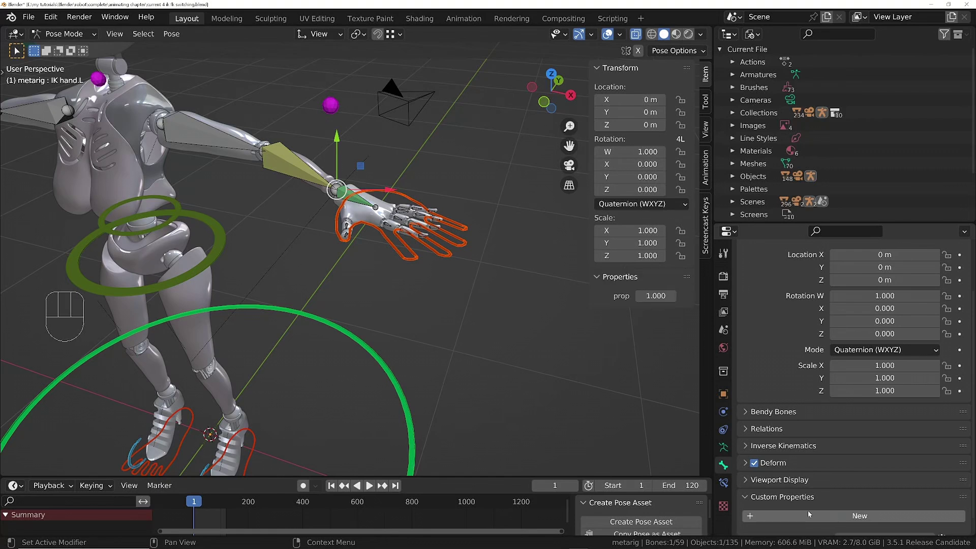
{"action": "scroll", "coordinate": [889, 483], "scroll_direction": "down", "scroll_amount": 1}
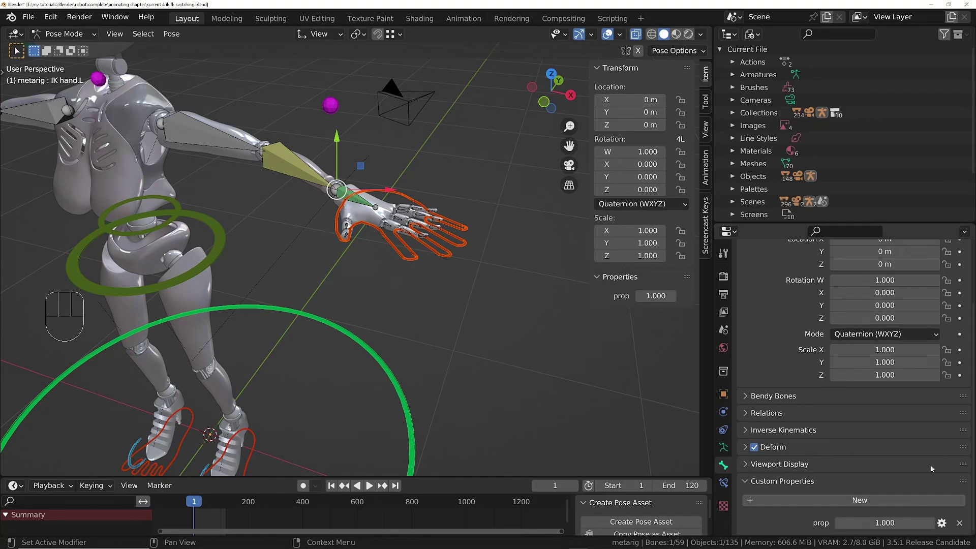
- Make the new IK hand.L property a Boolean named "ik on" with the description "turn off for fk"
{"action": "left_click", "coordinate": [941, 524]}
{"action": "left_click", "coordinate": [886, 355]}
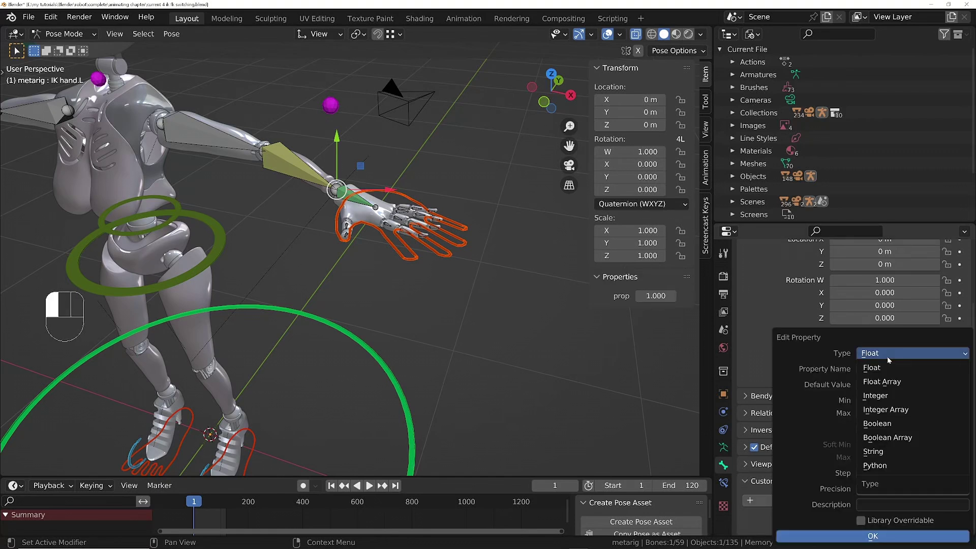
{"action": "left_click", "coordinate": [877, 423]}
{"action": "left_click", "coordinate": [895, 369]}
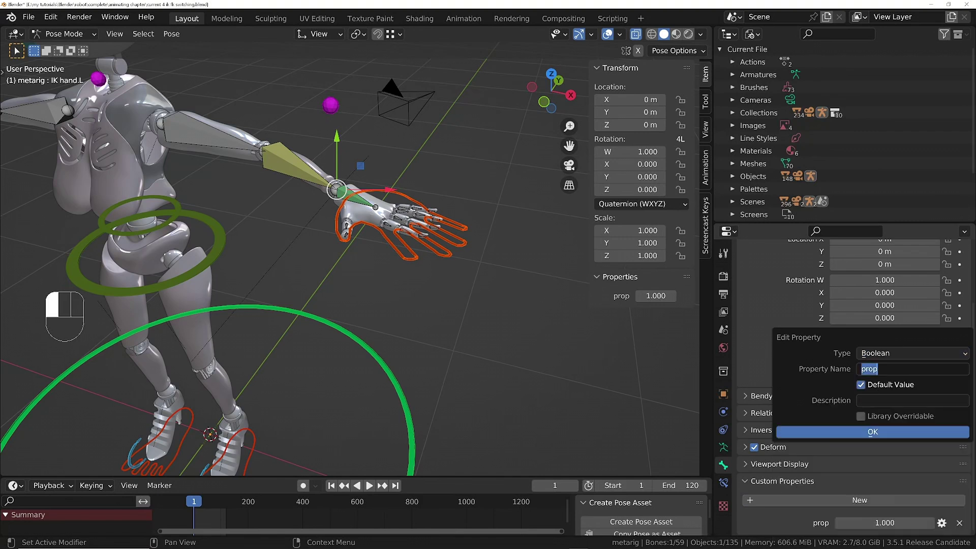
{"action": "type", "text": "ik on"}
{"action": "key", "text": "Tab"}
{"action": "type", "text": "turn off for fk"}
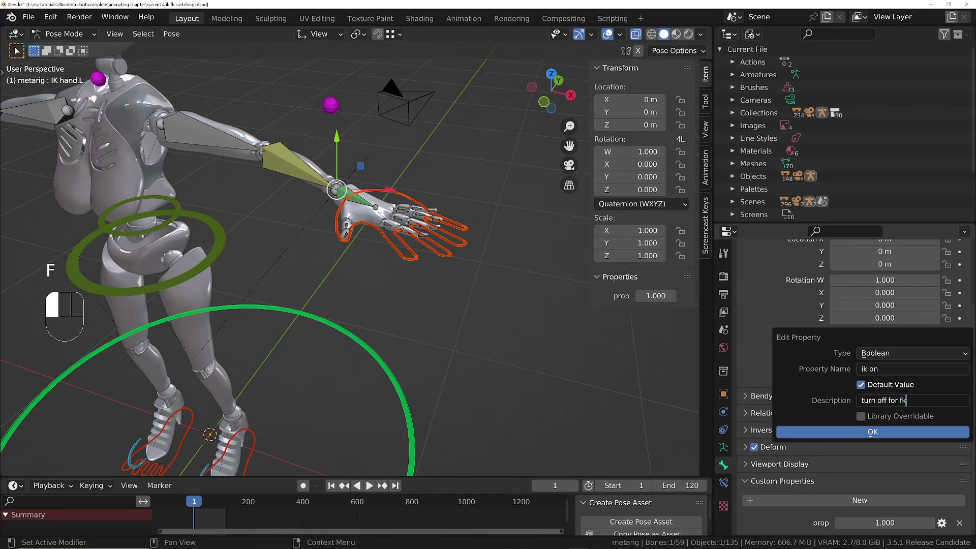
{"action": "left_click", "coordinate": [883, 433]}
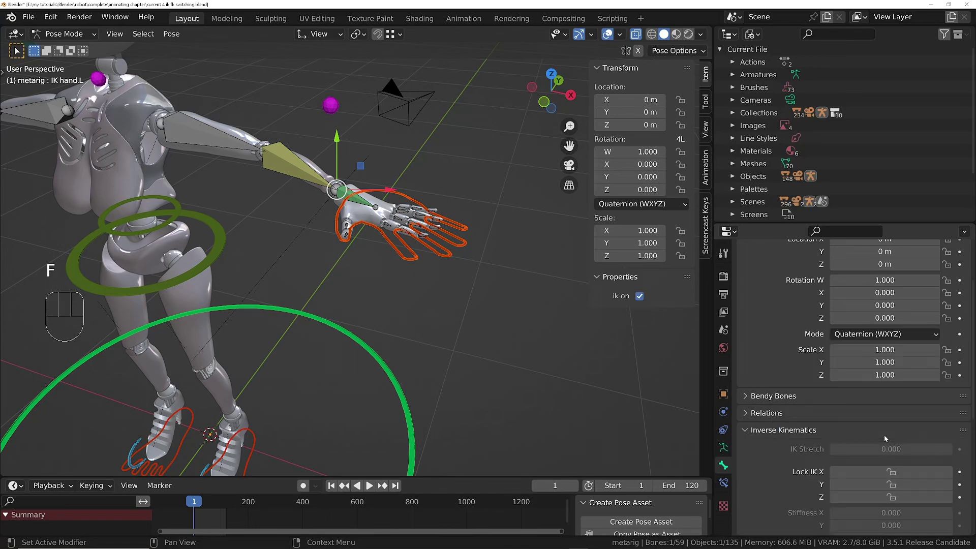
- Copy the ik on property of the IK hand.L bone as a new driver
{"action": "right_click", "coordinate": [639, 300]}
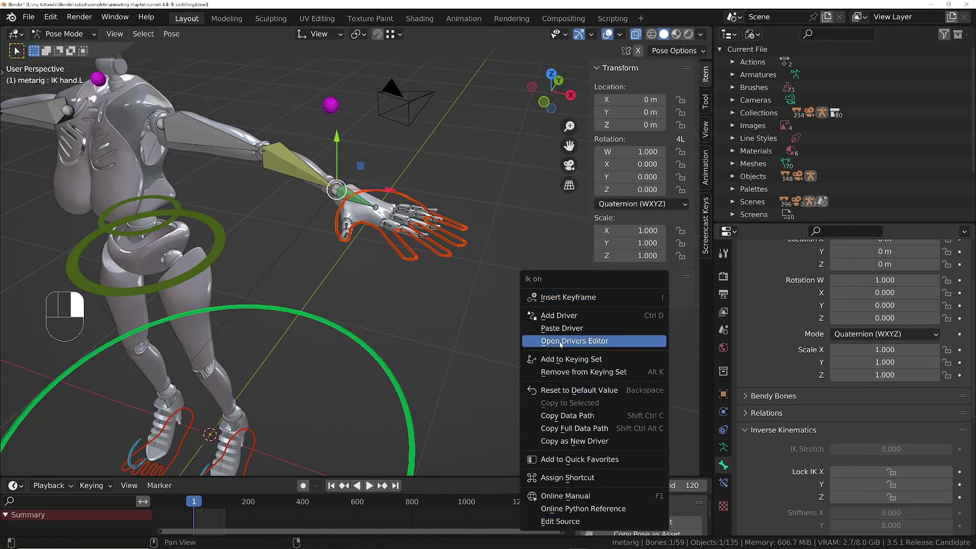
{"action": "key", "text": "Escape"}
{"action": "scroll", "coordinate": [798, 276], "scroll_direction": "down", "scroll_amount": 10}
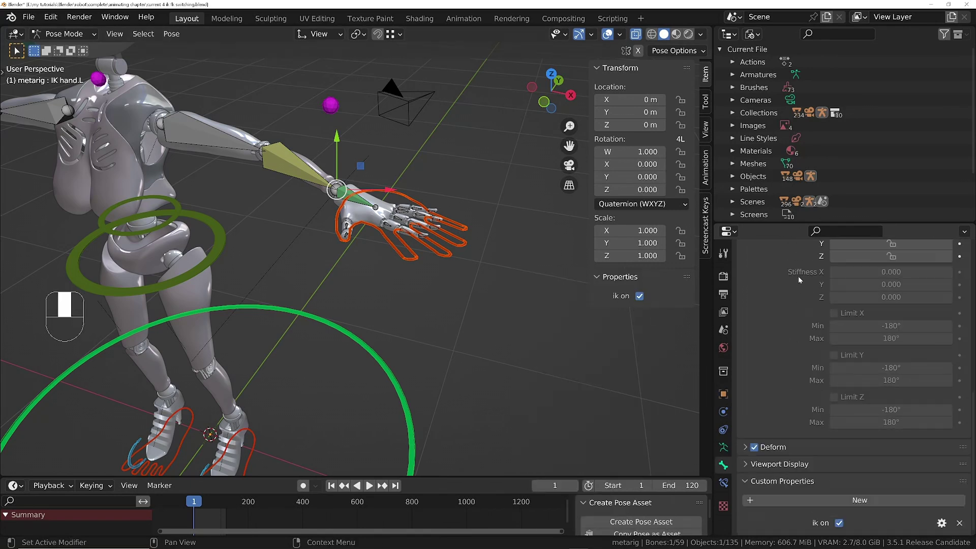
{"action": "right_click", "coordinate": [638, 296]}
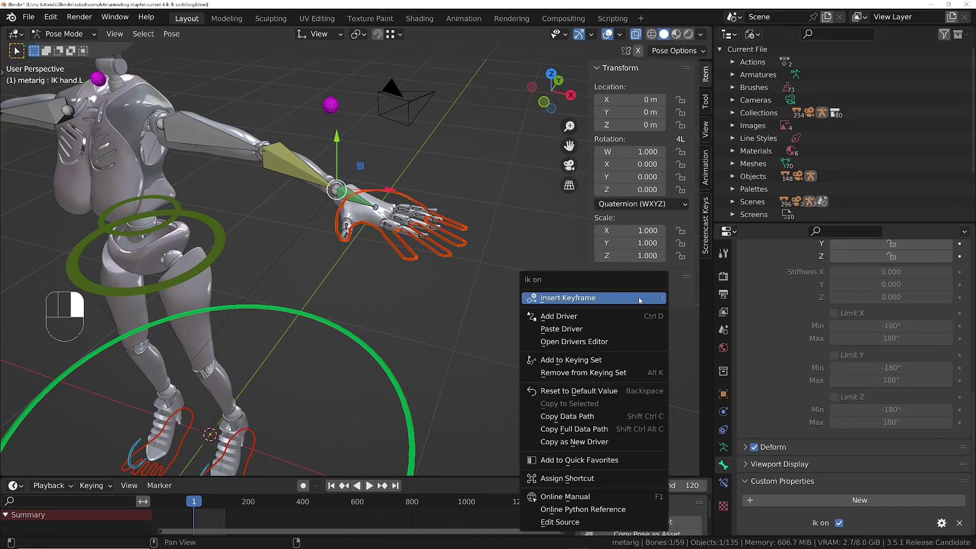
{"action": "left_click", "coordinate": [576, 441]}
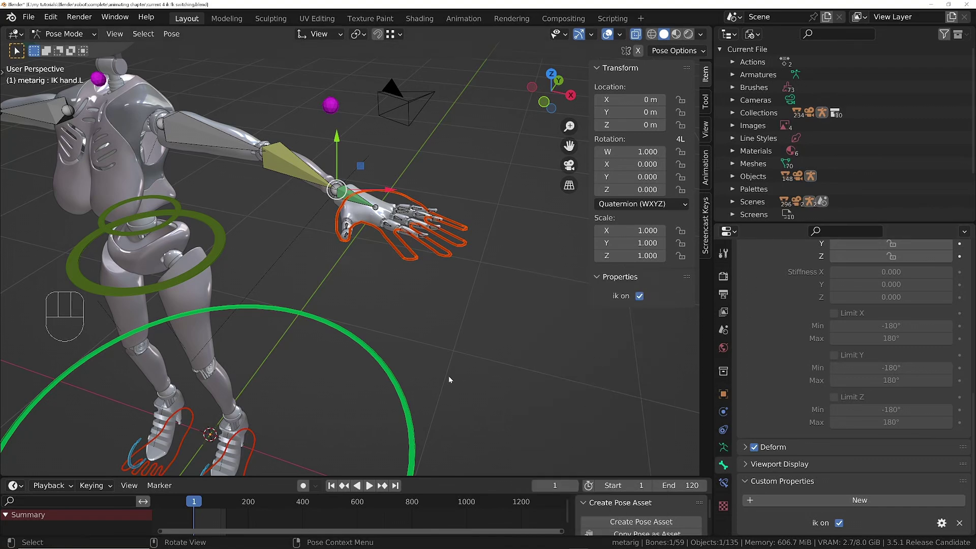
- Paste the copied driver onto the enabled state of the forearm.L bone's IK constraint
{"action": "left_click", "coordinate": [314, 166]}
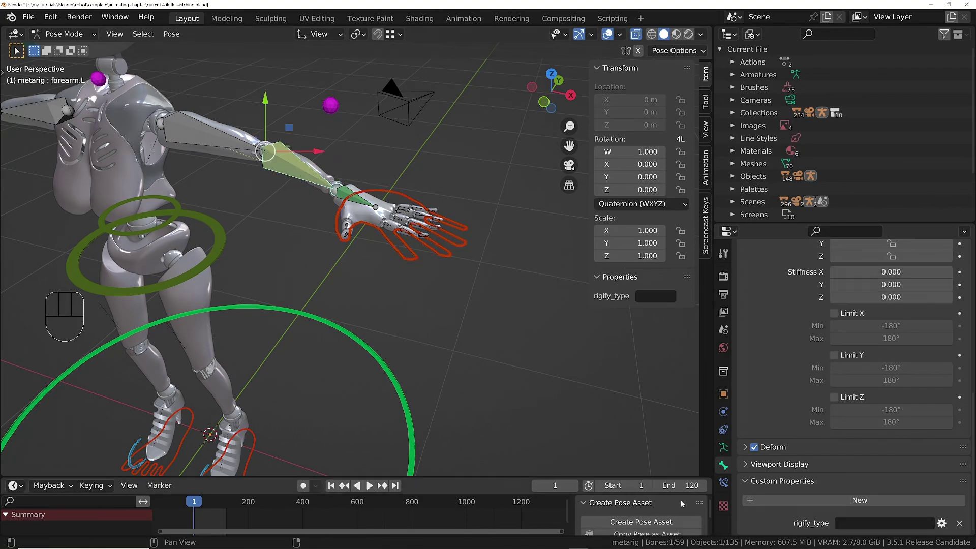
{"action": "left_click", "coordinate": [723, 483]}
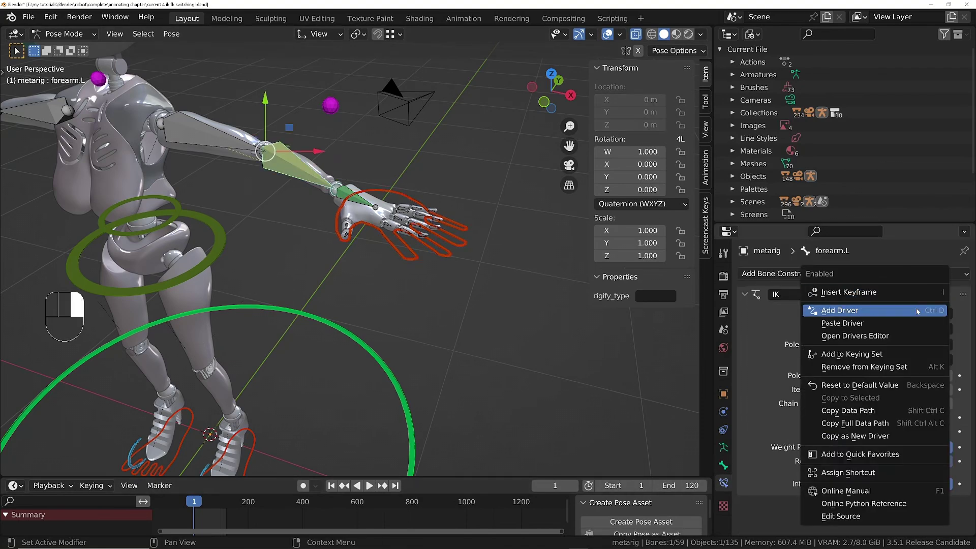
{"action": "right_click", "coordinate": [919, 295]}
{"action": "left_click", "coordinate": [846, 325]}
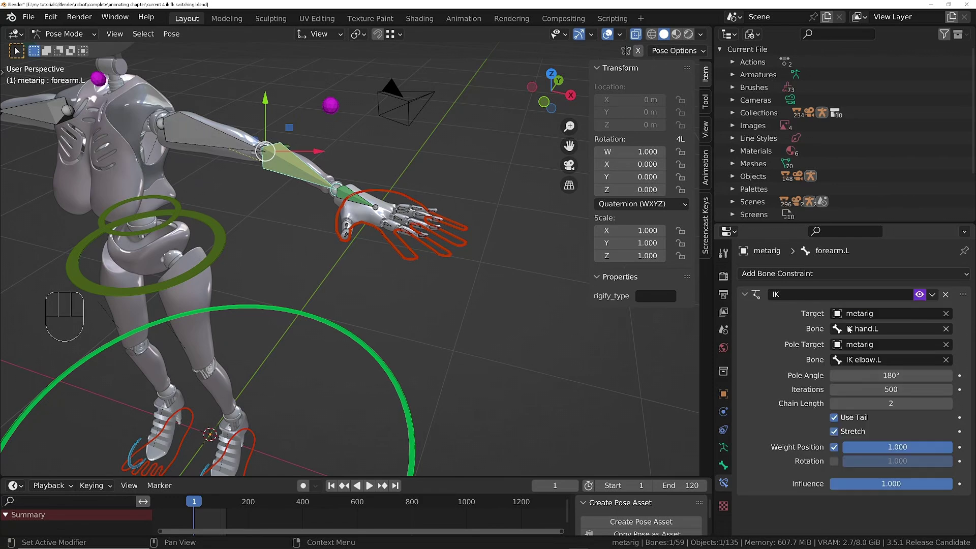
- Paste the same driver onto the enabled state of the IK hand.L bone's Copy Location constraint
{"action": "left_click", "coordinate": [441, 244]}
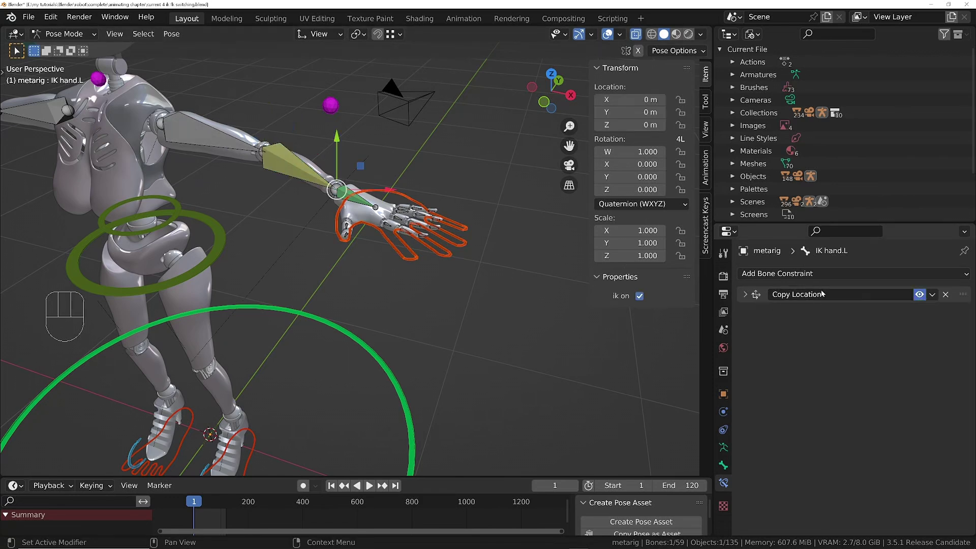
{"action": "right_click", "coordinate": [919, 295]}
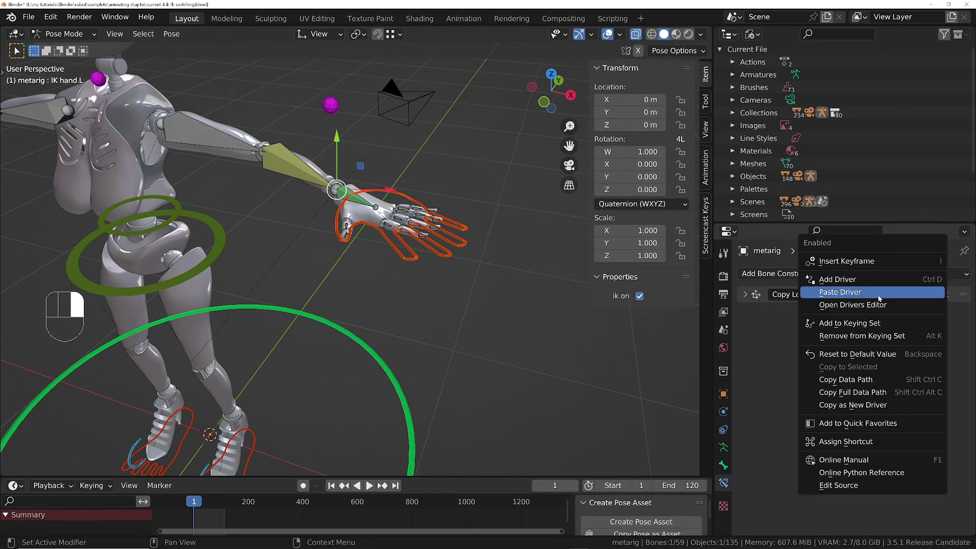
{"action": "left_click", "coordinate": [887, 312]}
- Set the Copy Location constraint's driver to a Scripted Expression of 1-ik_on to invert it
{"action": "right_click", "coordinate": [919, 301]}
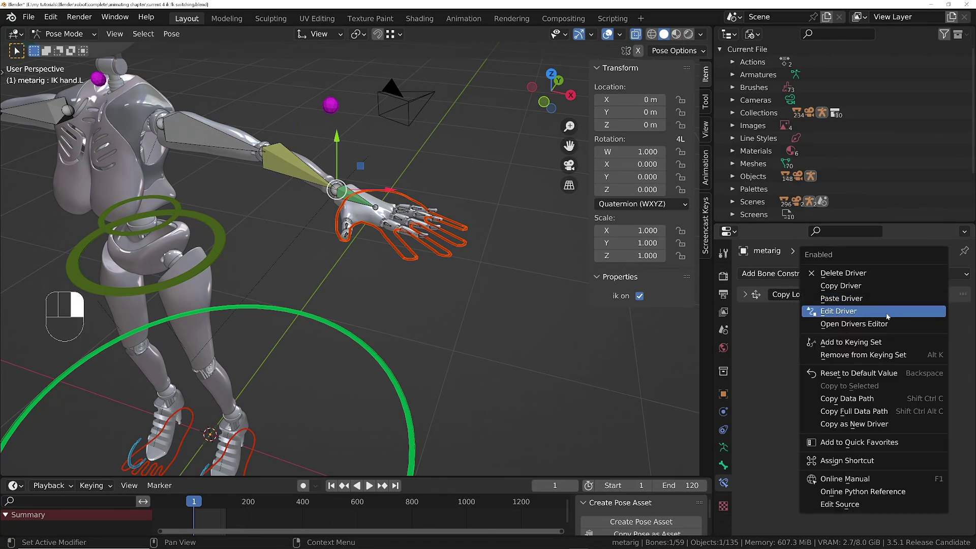
{"action": "left_click", "coordinate": [858, 311]}
{"action": "left_click", "coordinate": [829, 332]}
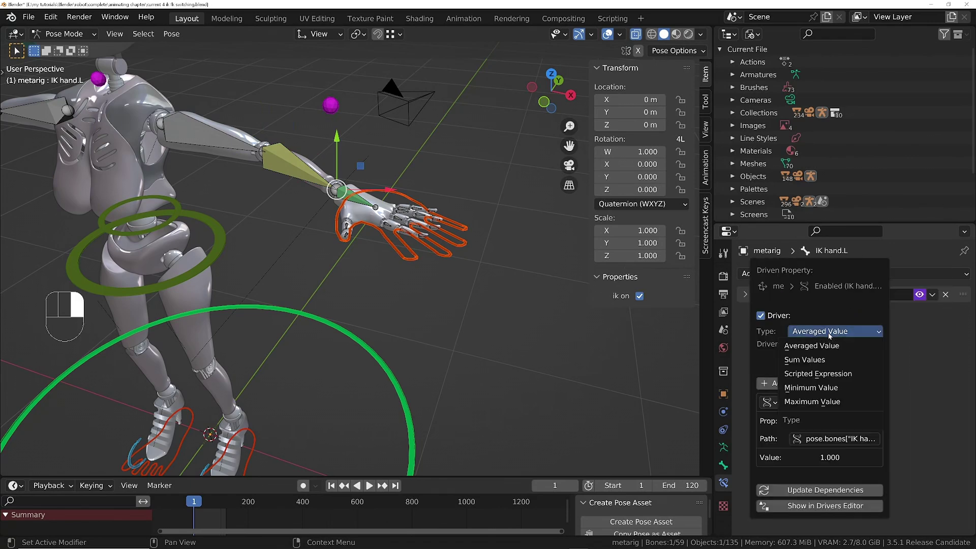
{"action": "left_click", "coordinate": [809, 373]}
{"action": "left_click", "coordinate": [773, 374]}
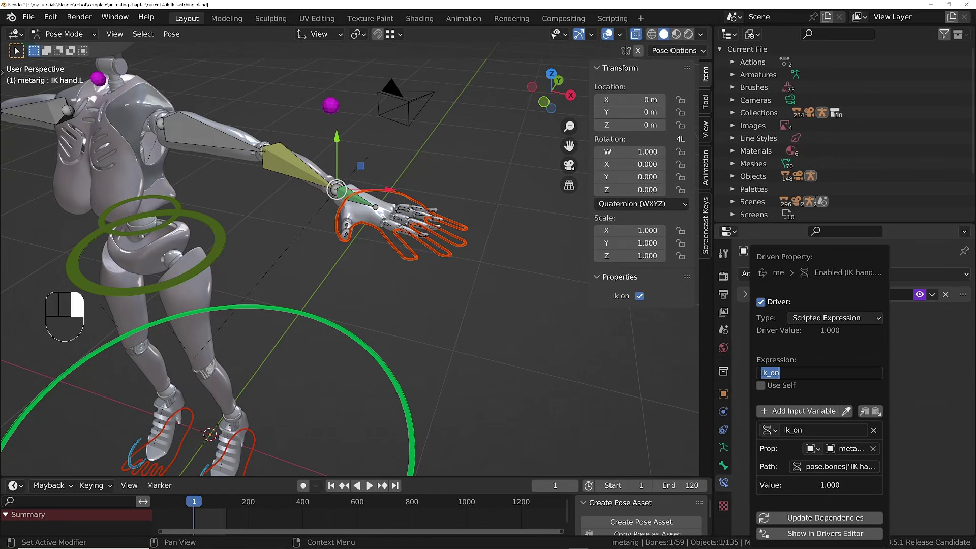
{"action": "key", "text": "Home"}
{"action": "type", "text": "1-"}
{"action": "key", "text": "Return"}
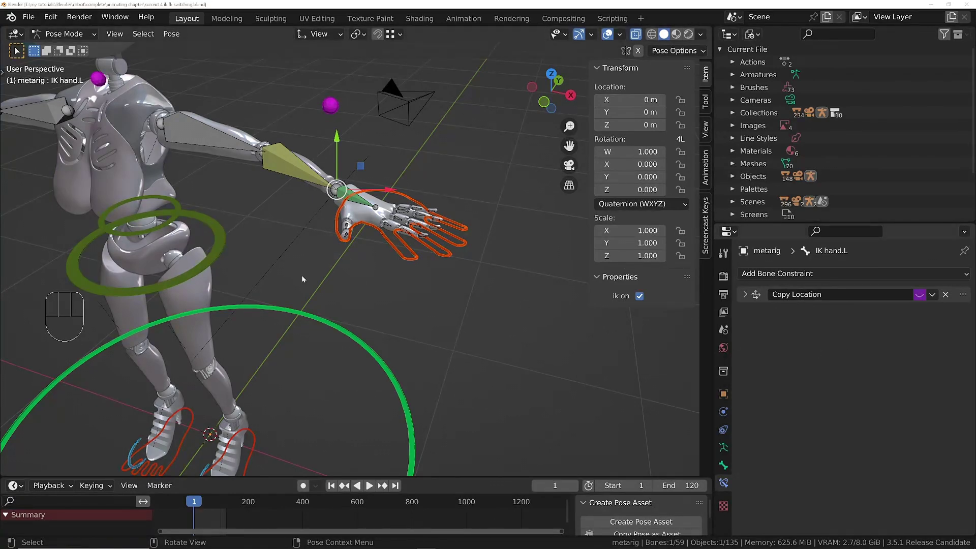
- Enlarge the timeline area under the 3D viewport and hide its sidebar
{"action": "middle_click_drag", "start_coordinate": [209, 230], "coordinate": [406, 243]}
{"action": "scroll", "coordinate": [350, 230], "scroll_direction": "down", "scroll_amount": 2}
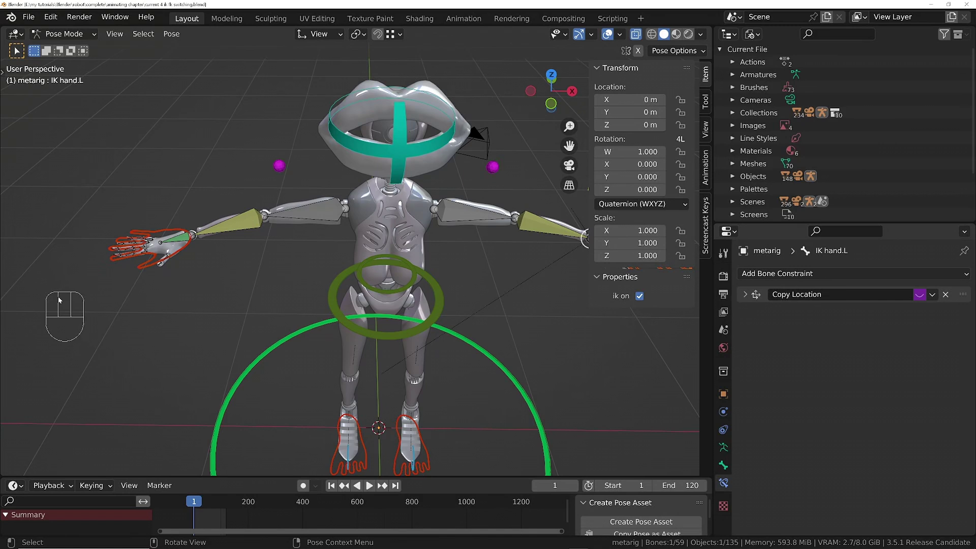
{"action": "left_click_drag", "start_coordinate": [294, 477], "coordinate": [301, 302]}
{"action": "middle_click_drag", "start_coordinate": [217, 396], "coordinate": [353, 389]}
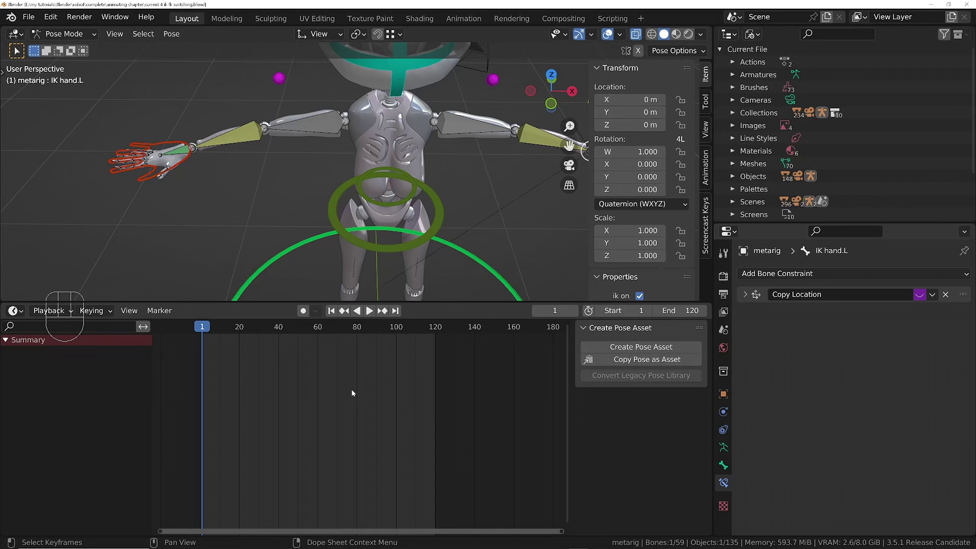
{"action": "key", "text": "n"}
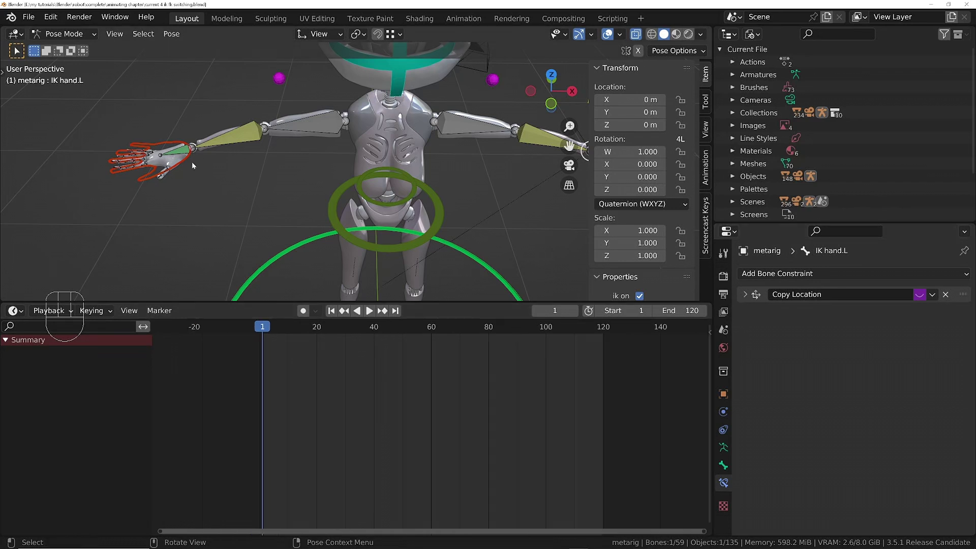
- Turn on ik mode for the IK hand.R bone, keyframe it at frame 1 and expand the bone's animation channel
{"action": "left_click", "coordinate": [189, 154]}
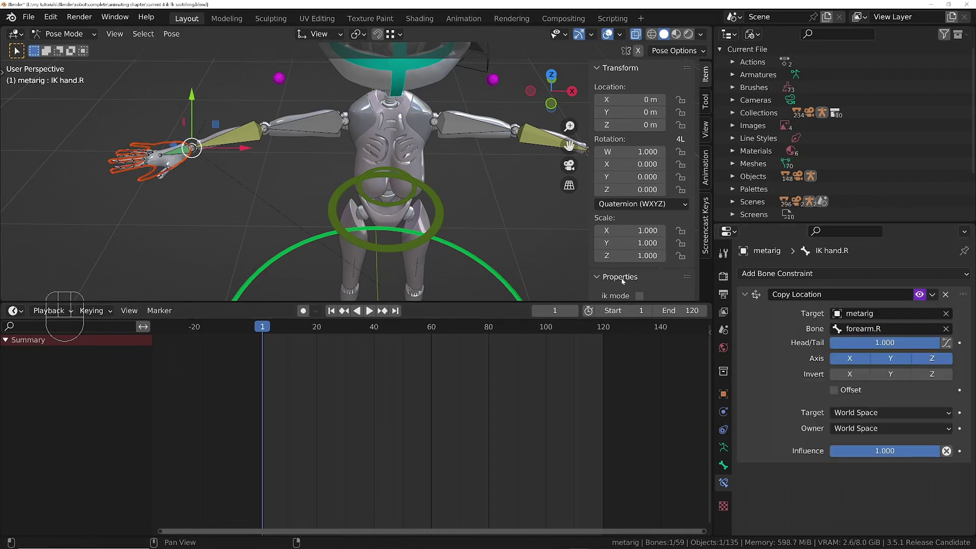
{"action": "left_click", "coordinate": [639, 295]}
{"action": "scroll", "coordinate": [636, 227], "scroll_direction": "down", "scroll_amount": 1}
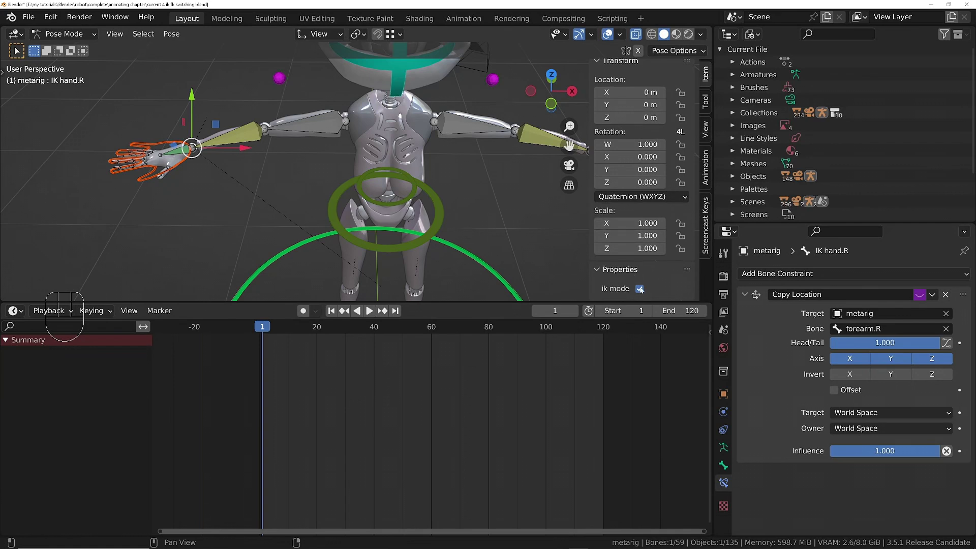
{"action": "key", "text": "i"}
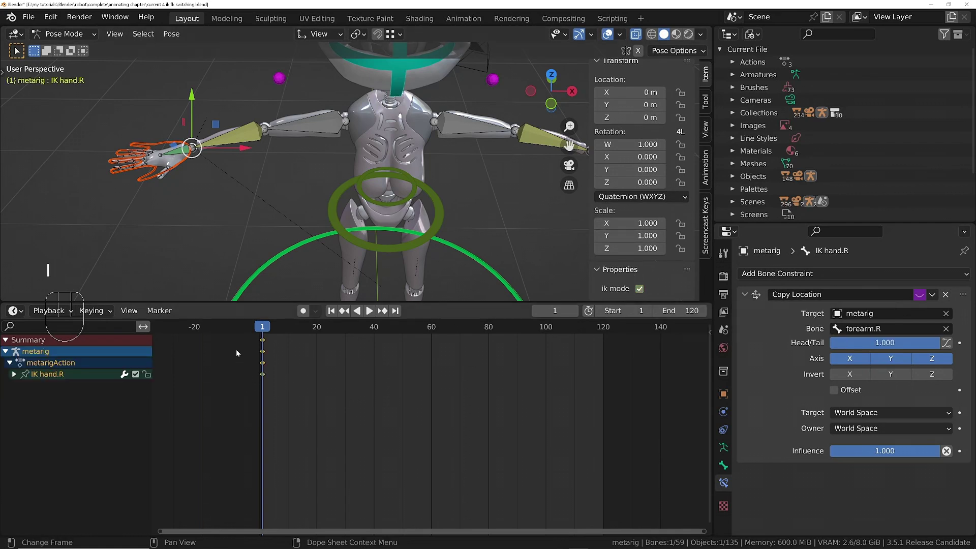
{"action": "left_click", "coordinate": [13, 374]}
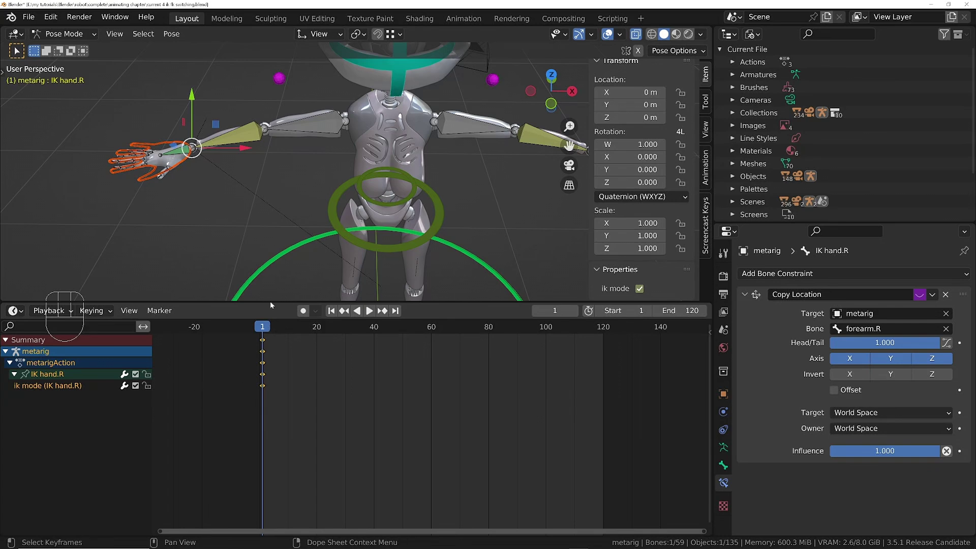
- Keyframe Location & Rotation of the IK hand.R and IK elbow.R bones at frame 1
{"action": "middle_click_drag", "start_coordinate": [252, 155], "coordinate": [304, 206], "text": "shift"}
{"action": "middle_click_drag", "start_coordinate": [295, 211], "coordinate": [266, 228]}
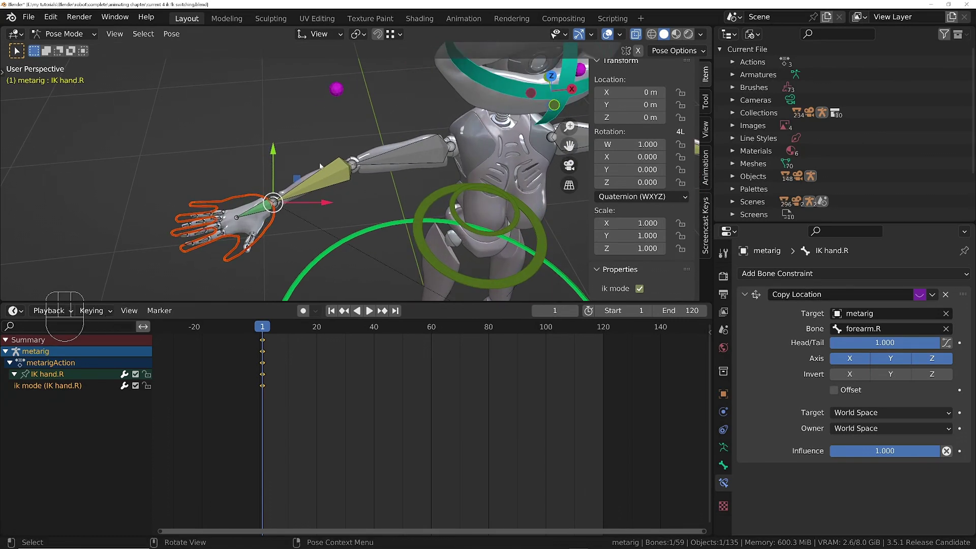
{"action": "left_click", "coordinate": [273, 230]}
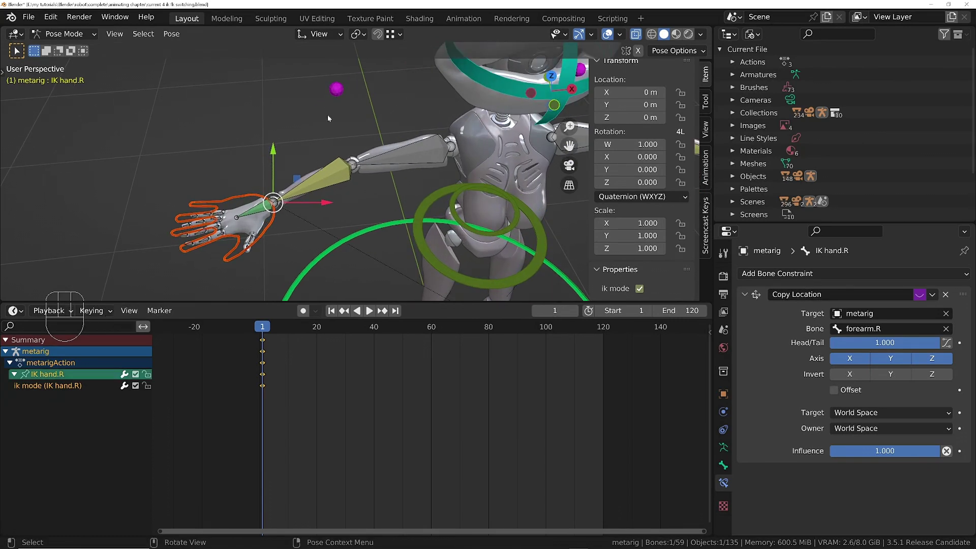
{"action": "left_click", "coordinate": [337, 93], "text": "shift"}
{"action": "key", "text": "i"}
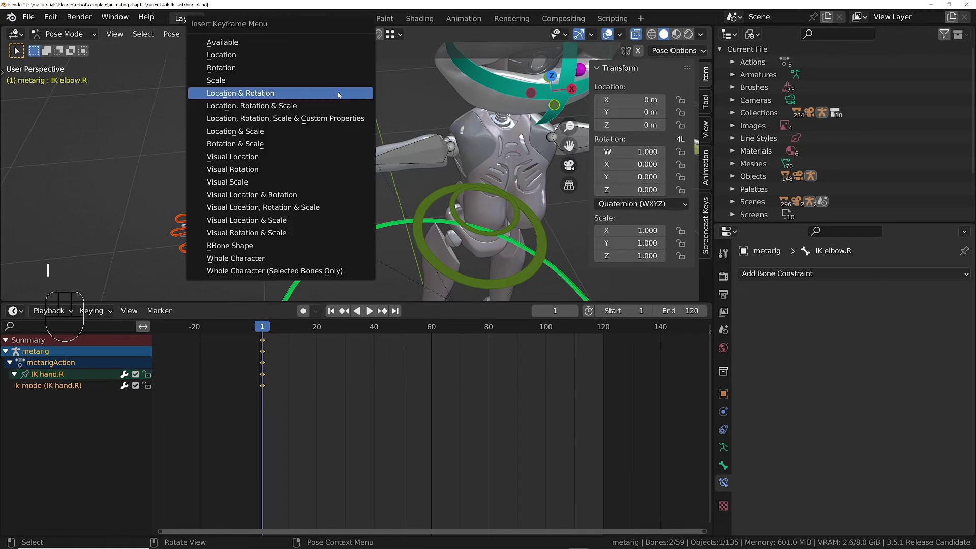
{"action": "left_click", "coordinate": [337, 93]}
- Go to frame 30 and move and rotate the IK hand.R bone so the right arm bends with the hand raised beside the head
{"action": "middle_click_drag", "start_coordinate": [338, 94], "coordinate": [358, 167], "text": "ctrl"}
{"action": "left_click_drag", "start_coordinate": [324, 334], "coordinate": [345, 331]}
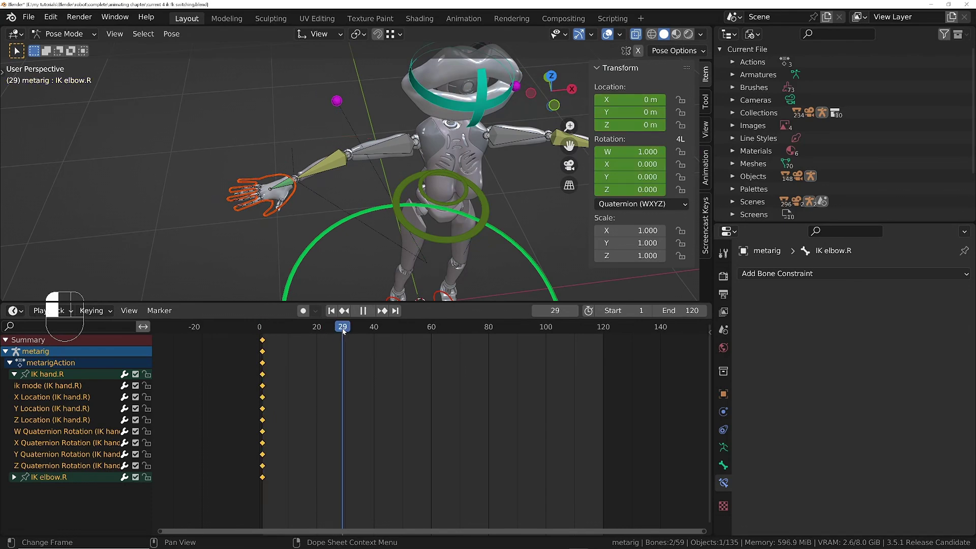
{"action": "middle_click_drag", "start_coordinate": [340, 214], "coordinate": [289, 199]}
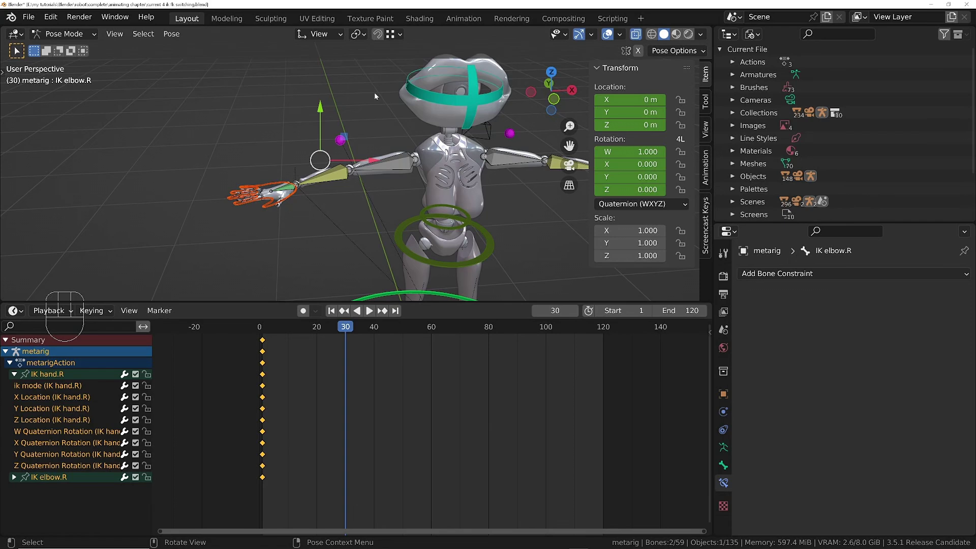
{"action": "left_click", "coordinate": [266, 208]}
{"action": "mouse_move", "coordinate": [266, 209]}
{"action": "middle_mouse_down"}
{"action": "mouse_move", "coordinate": [333, 150]}
{"action": "mouse_move", "coordinate": [268, 193]}
{"action": "middle_mouse_up"}
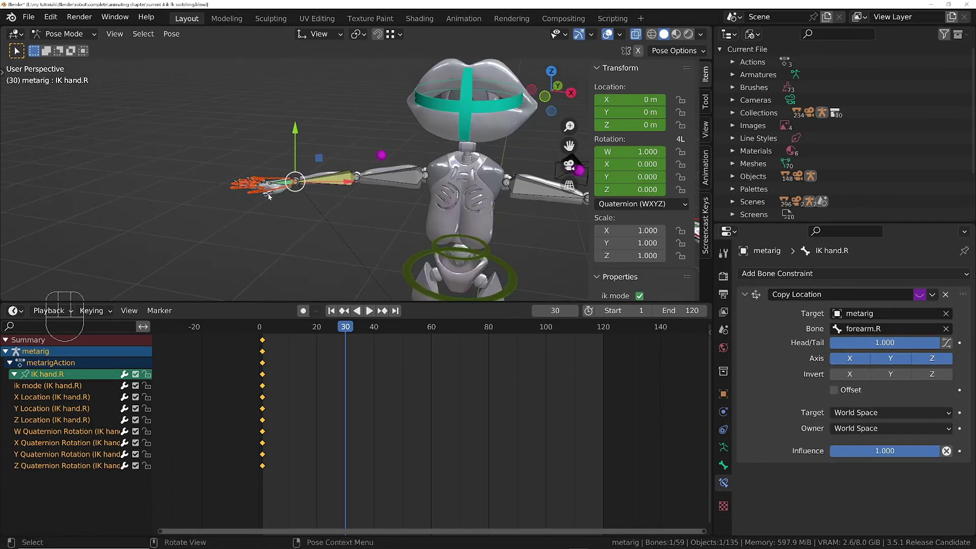
{"action": "key", "text": "g"}
{"action": "key", "text": "r"}
{"action": "key", "text": "r"}
{"action": "middle_click_drag", "start_coordinate": [325, 122], "coordinate": [261, 72]}
{"action": "key", "text": "r"}
{"action": "key", "text": "g"}
{"action": "left_click", "coordinate": [454, 227]}
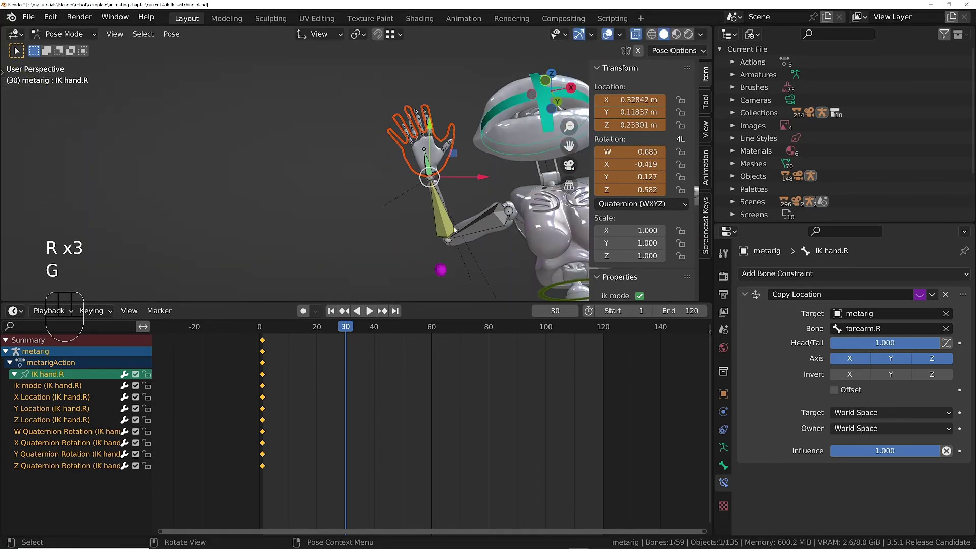
- Move the IK elbow.R pole target to adjust the bent right elbow, and rotate IK hand.R further to orient the raised palm
{"action": "middle_click_drag", "start_coordinate": [455, 230], "coordinate": [549, 218]}
{"action": "middle_click_drag", "start_coordinate": [549, 218], "coordinate": [356, 176], "text": "shift"}
{"action": "left_click", "coordinate": [222, 181]}
{"action": "key", "text": "g"}
{"action": "left_click", "coordinate": [355, 96]}
{"action": "key", "text": "r"}
{"action": "key", "text": "r"}
{"action": "middle_click_drag", "start_coordinate": [351, 127], "coordinate": [305, 203]}
{"action": "left_click", "coordinate": [351, 236]}
{"action": "mouse_move", "coordinate": [305, 203]}
{"action": "middle_mouse_down", "text": "ctrl"}
{"action": "mouse_move", "coordinate": [288, 170]}
{"action": "mouse_move", "coordinate": [321, 183]}
{"action": "mouse_move", "coordinate": [307, 223]}
{"action": "mouse_move", "coordinate": [297, 198]}
{"action": "middle_mouse_up", "text": "ctrl"}
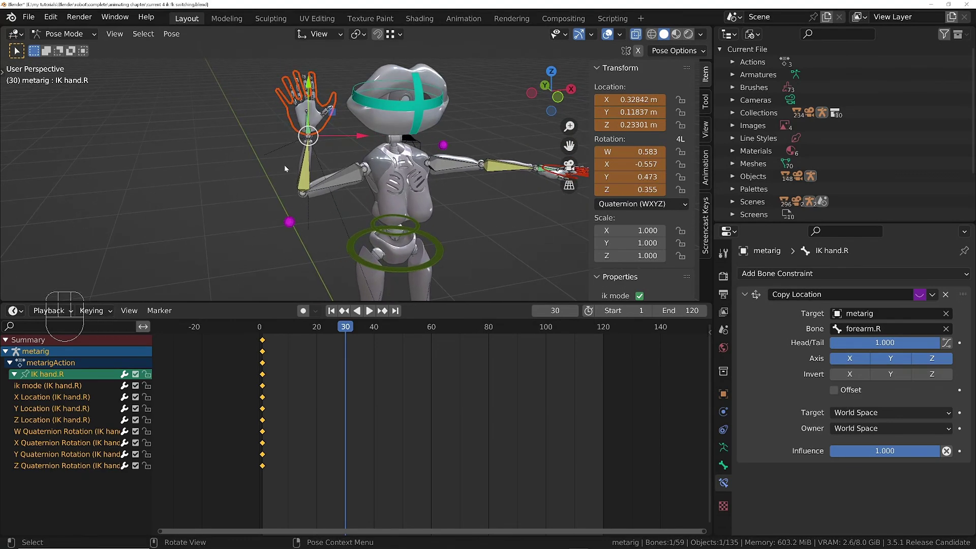
- Keyframe Location & Rotation of the IK hand.R and IK elbow.R bones at frame 30
{"action": "left_click", "coordinate": [294, 223], "text": "shift"}
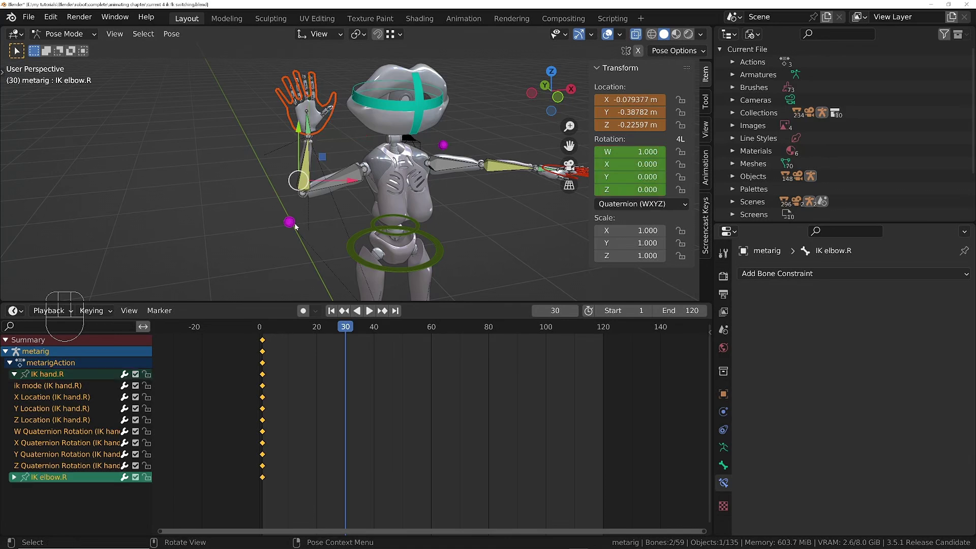
{"action": "key", "text": "i"}
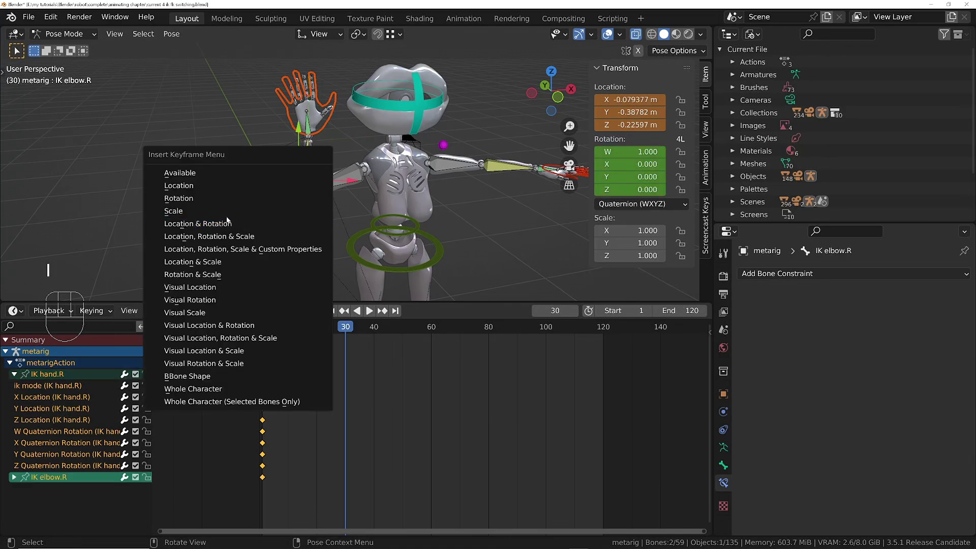
{"action": "left_click", "coordinate": [194, 224]}
- Turn off ik mode on IK hand.R to examine the right arm's FK pose at frame 30, and turn it back on
{"action": "middle_click_drag", "start_coordinate": [322, 184], "coordinate": [346, 188], "text": "ctrl"}
{"action": "left_click", "coordinate": [317, 131]}
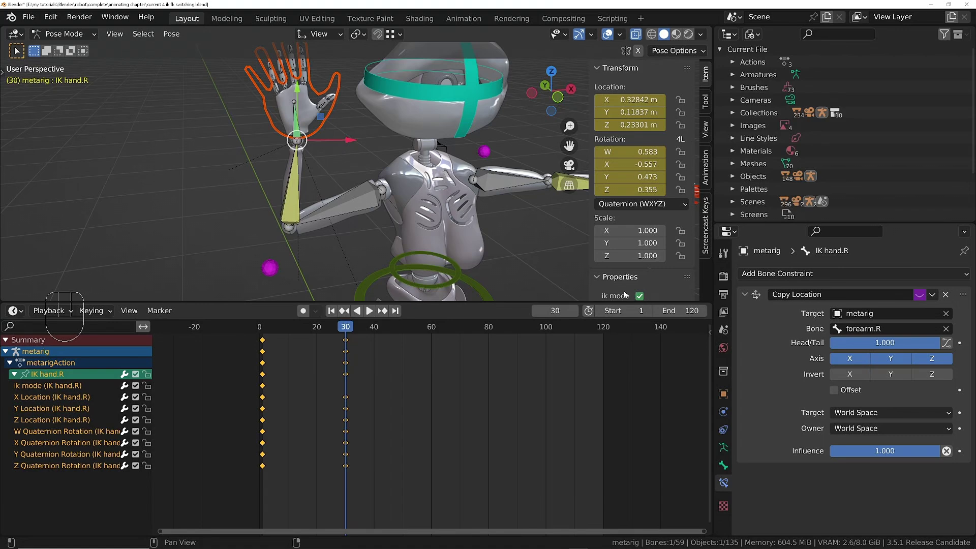
{"action": "scroll", "coordinate": [625, 295], "scroll_direction": "down", "scroll_amount": 1}
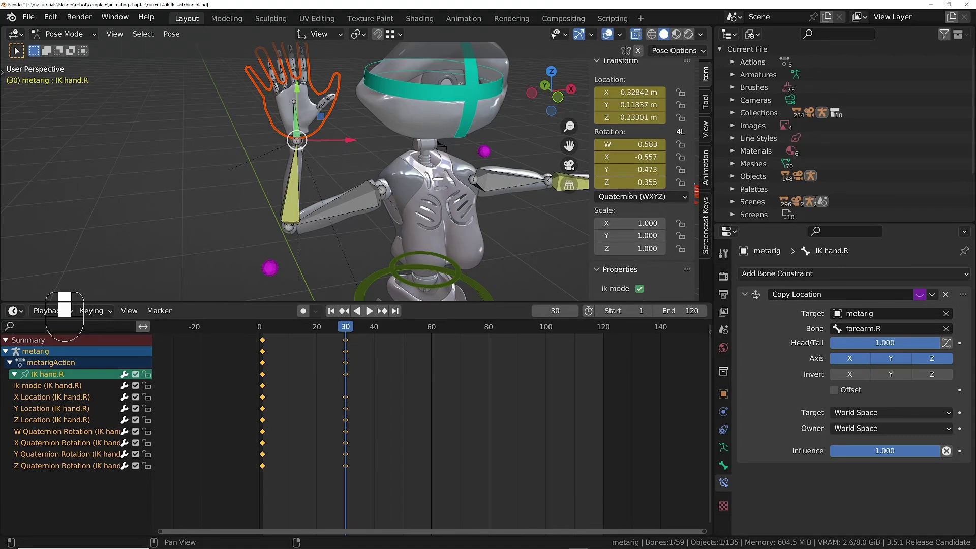
{"action": "left_click", "coordinate": [639, 288]}
{"action": "middle_click_drag", "start_coordinate": [344, 169], "coordinate": [343, 201]}
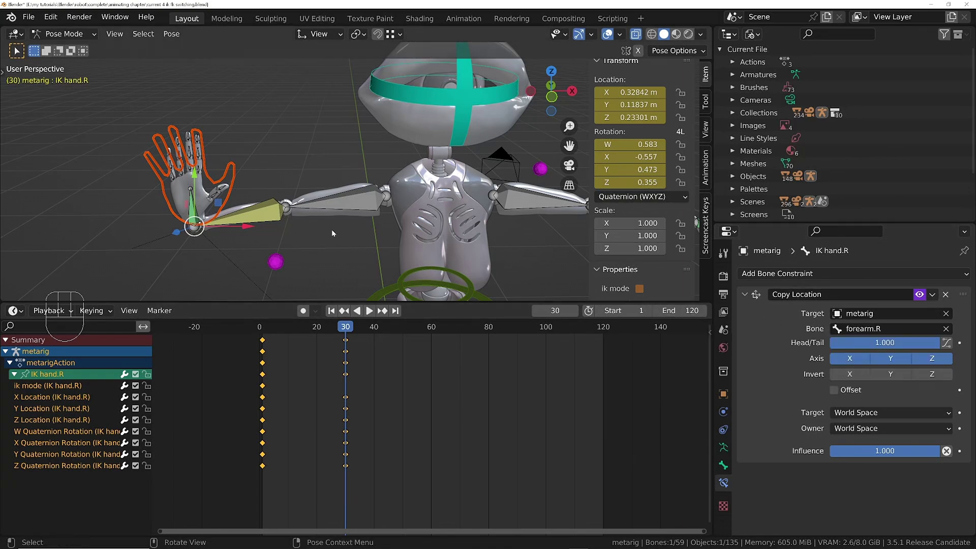
{"action": "left_click", "coordinate": [260, 214]}
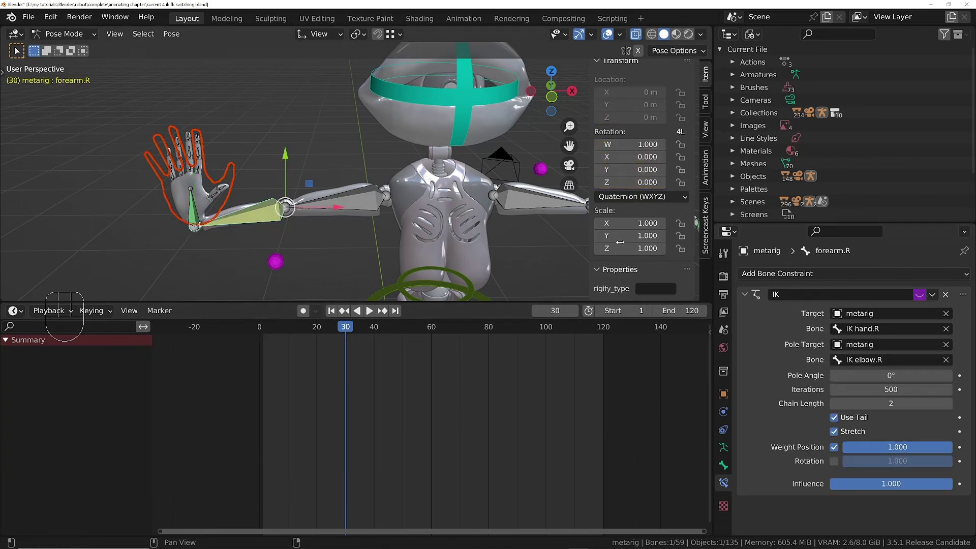
{"action": "left_click", "coordinate": [209, 195]}
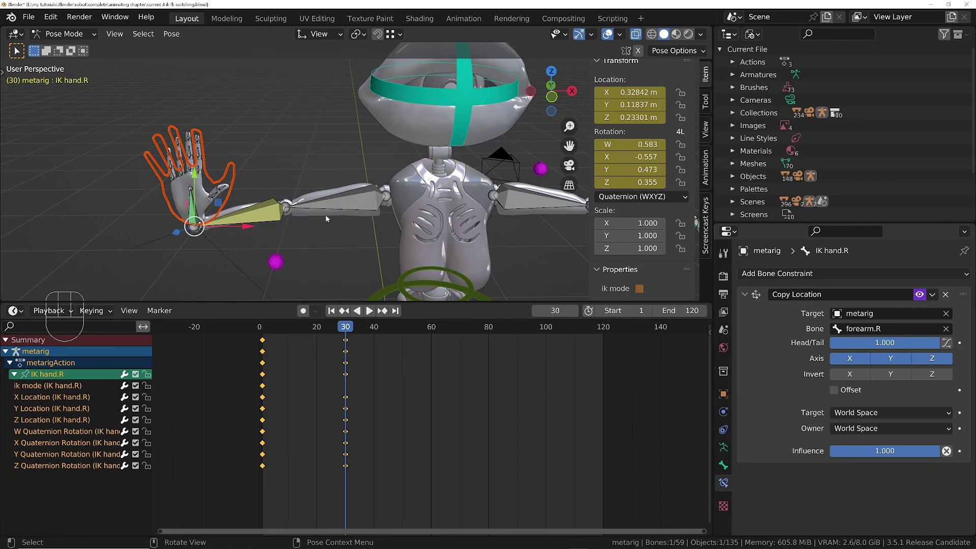
{"action": "left_click", "coordinate": [639, 289]}
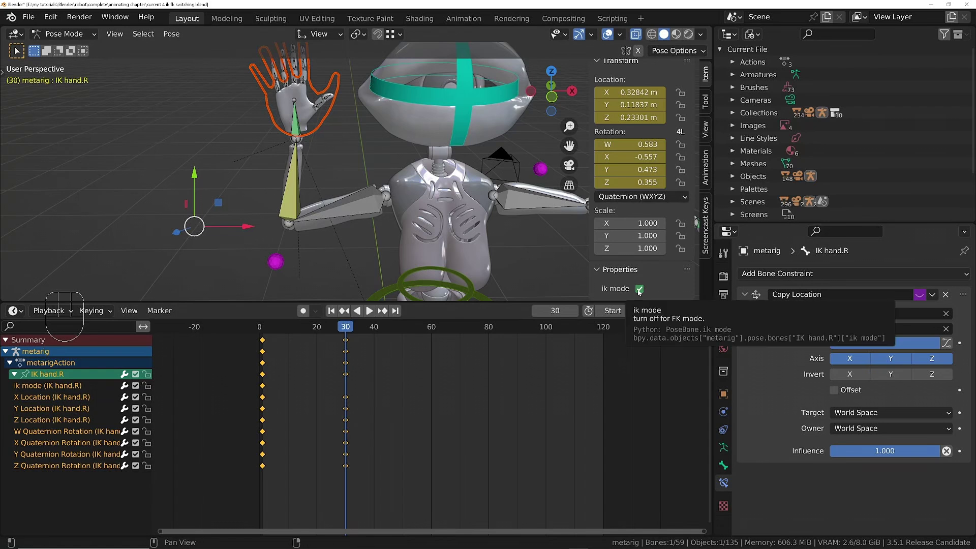
- Keyframe ik mode on at frame 30 and insert Visual Location & Rotation keyframes for upper_arm.R and forearm.R
{"action": "key", "text": "i"}
{"action": "left_click", "coordinate": [367, 208]}
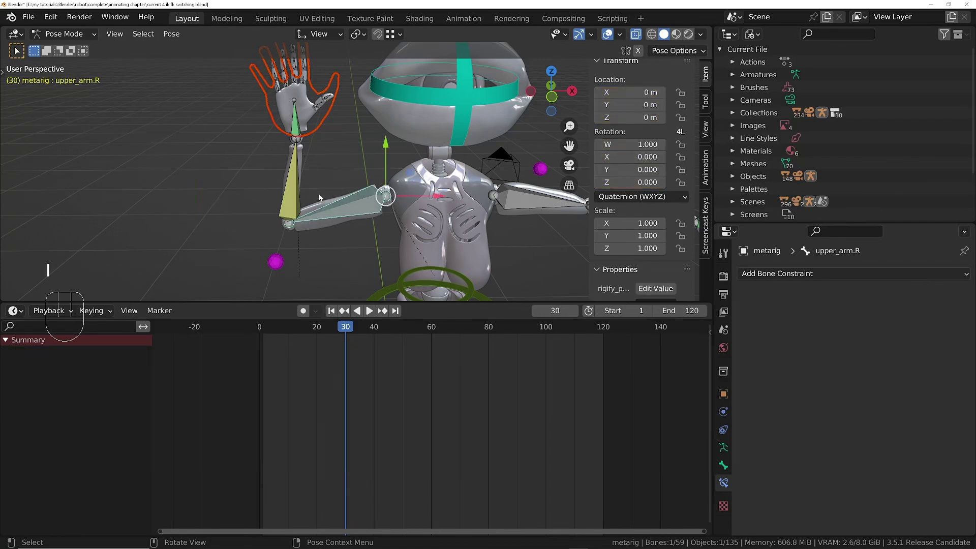
{"action": "left_click", "coordinate": [295, 177], "text": "shift"}
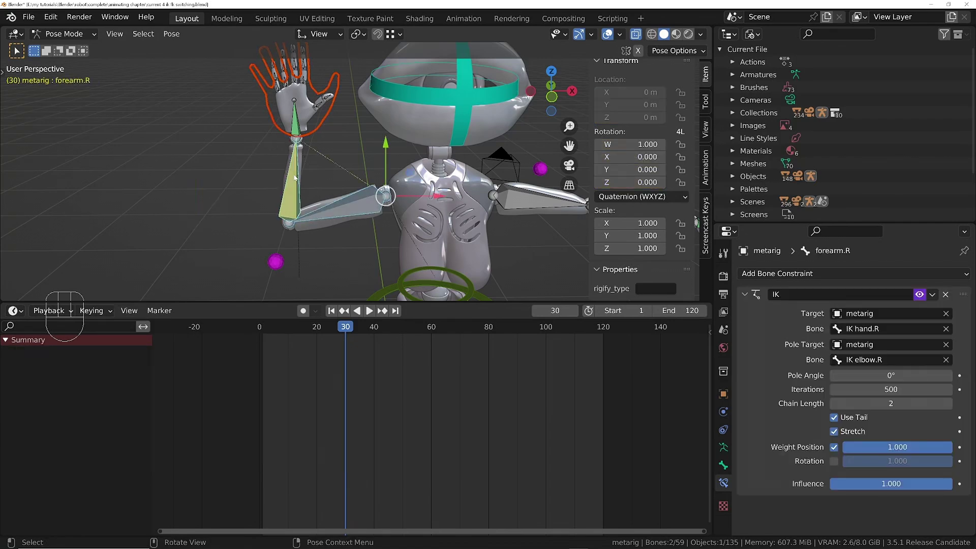
{"action": "key", "text": "i"}
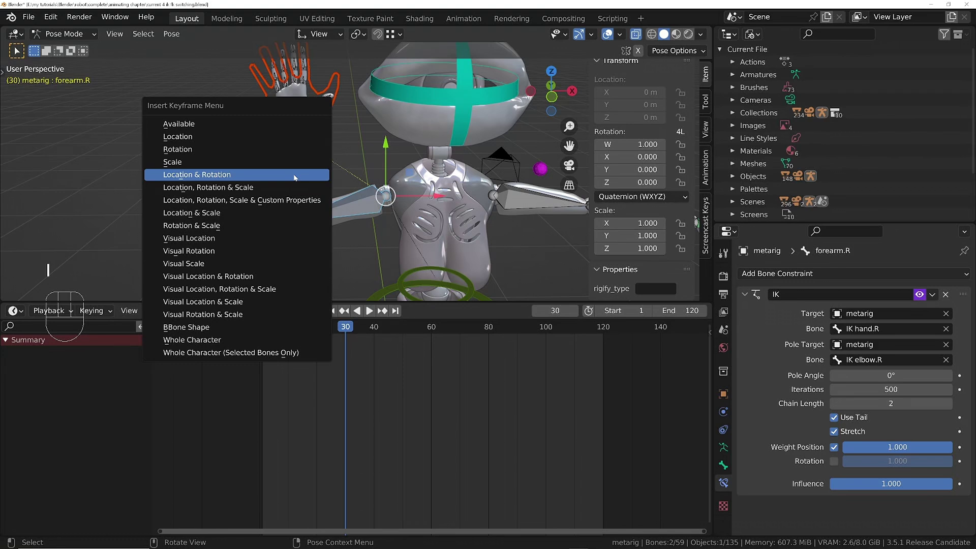
{"action": "left_click", "coordinate": [182, 279]}
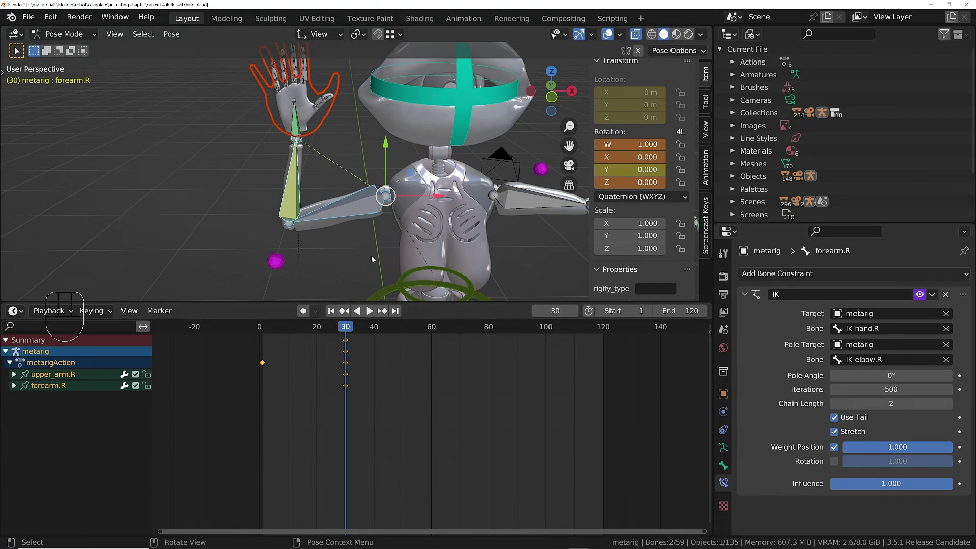
- Turn off ik mode on the IK hand.R bone and keyframe it at frame 30
{"action": "left_click", "coordinate": [317, 126]}
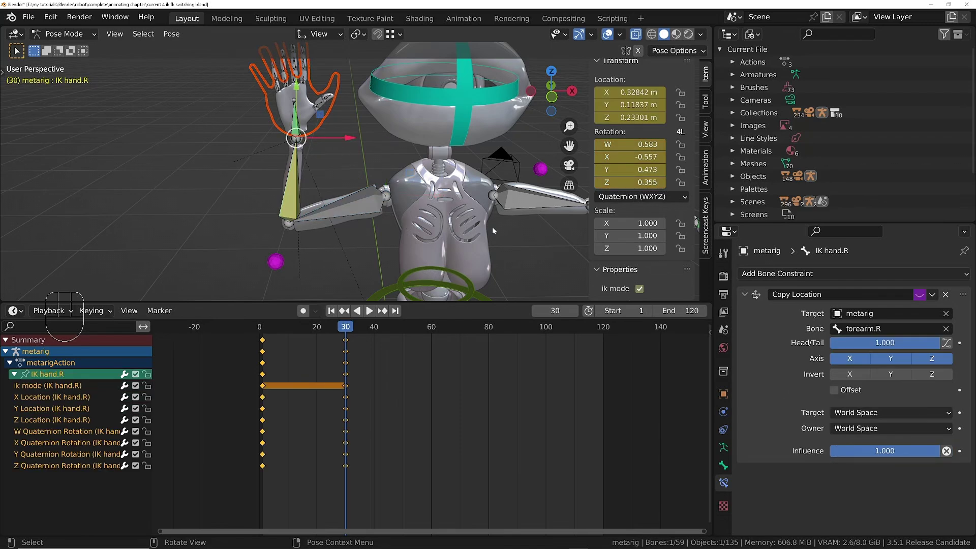
{"action": "left_click", "coordinate": [639, 289]}
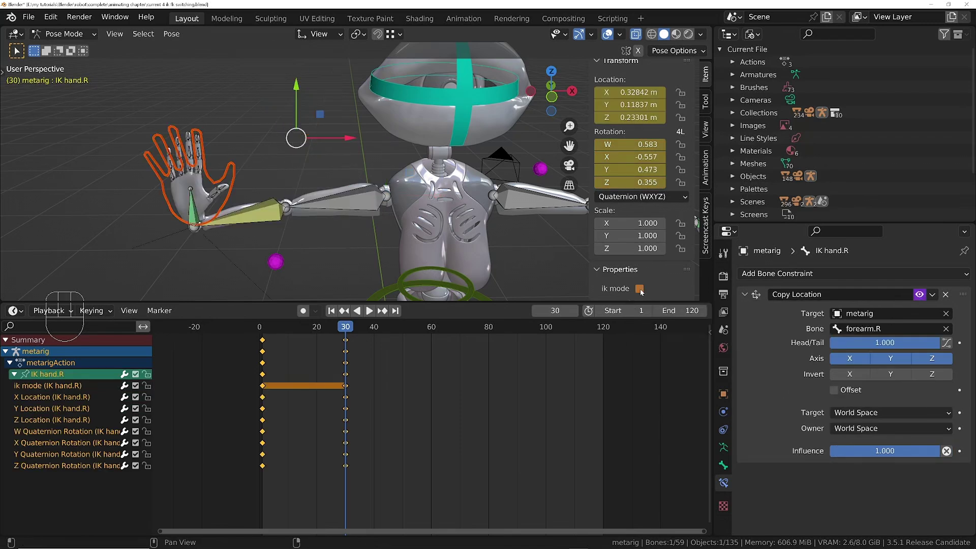
{"action": "key", "text": "i"}
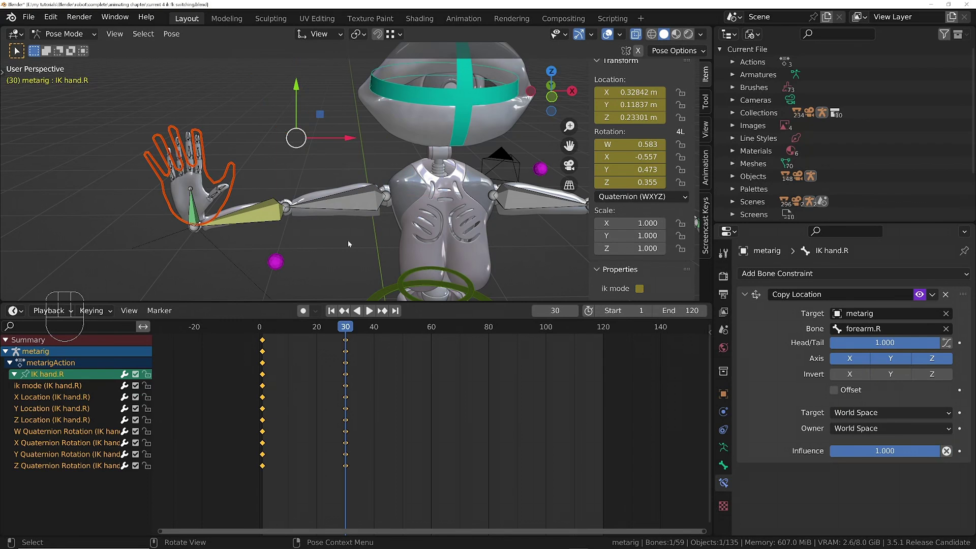
- Step back and forth between frames 29 and 30, also from the side, to examine how well the arm pose matches across the switch
{"action": "key", "text": "Left"}
{"action": "key", "text": "Right"}
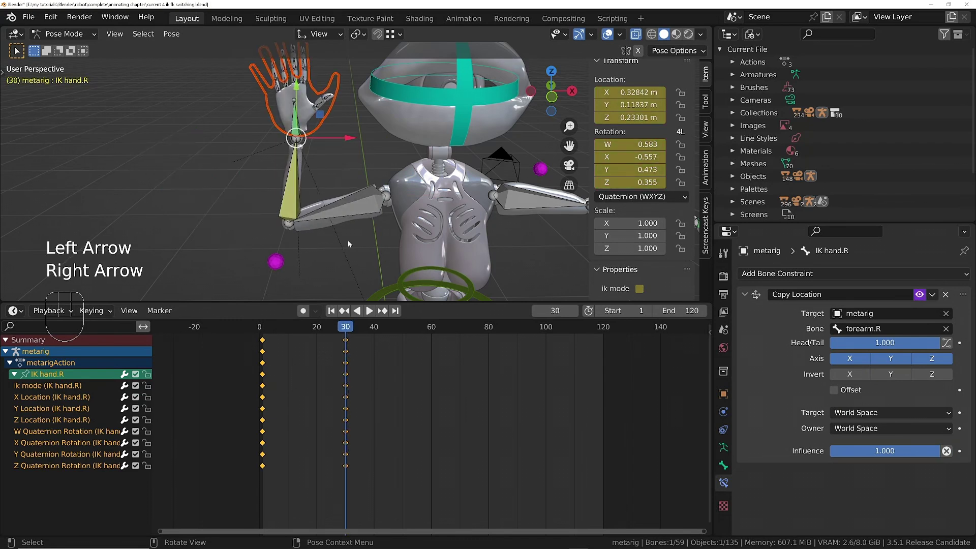
{"action": "key", "text": "Left"}
{"action": "key", "text": "Right"}
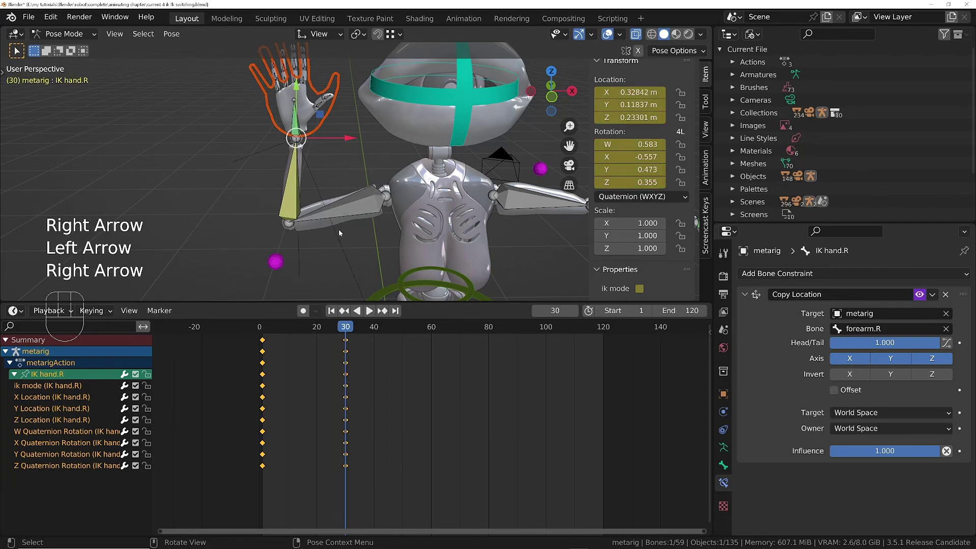
{"action": "middle_click_drag", "start_coordinate": [338, 229], "coordinate": [319, 220]}
{"action": "middle_click_drag", "start_coordinate": [319, 220], "coordinate": [341, 177], "text": "shift"}
{"action": "scroll", "coordinate": [341, 177], "scroll_direction": "up", "scroll_amount": 1}
{"action": "key", "text": "Left"}
{"action": "key", "text": "Right"}
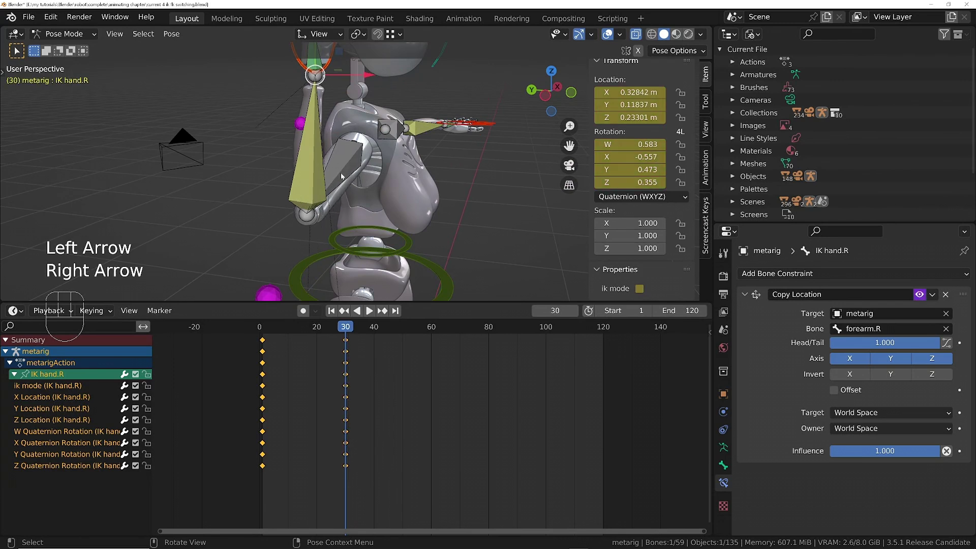
{"action": "key", "text": "Left"}
{"action": "key", "text": "Right"}
{"action": "key", "text": "Left"}
{"action": "key", "text": "Right"}
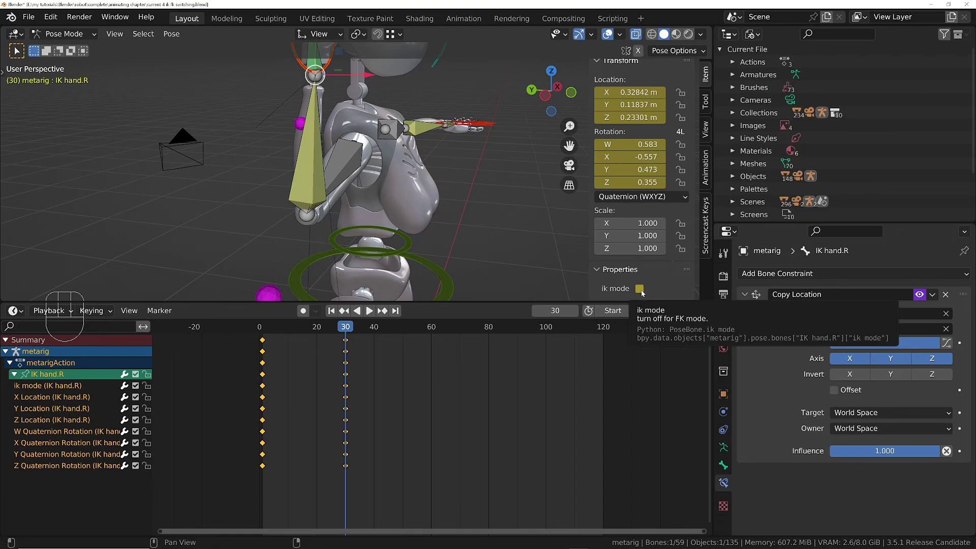
{"action": "middle_click_drag", "start_coordinate": [413, 190], "coordinate": [386, 193]}
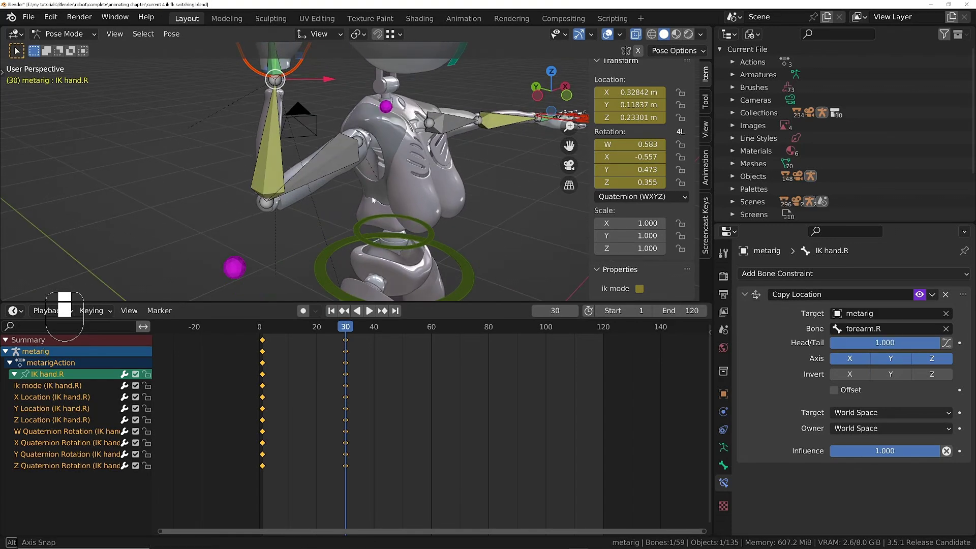
- Rekey Visual Location & Rotation on upper_arm.R and forearm.R at frame 30 with ik mode temporarily on for IK hand.R, and turn it off again
{"action": "left_click", "coordinate": [639, 288]}
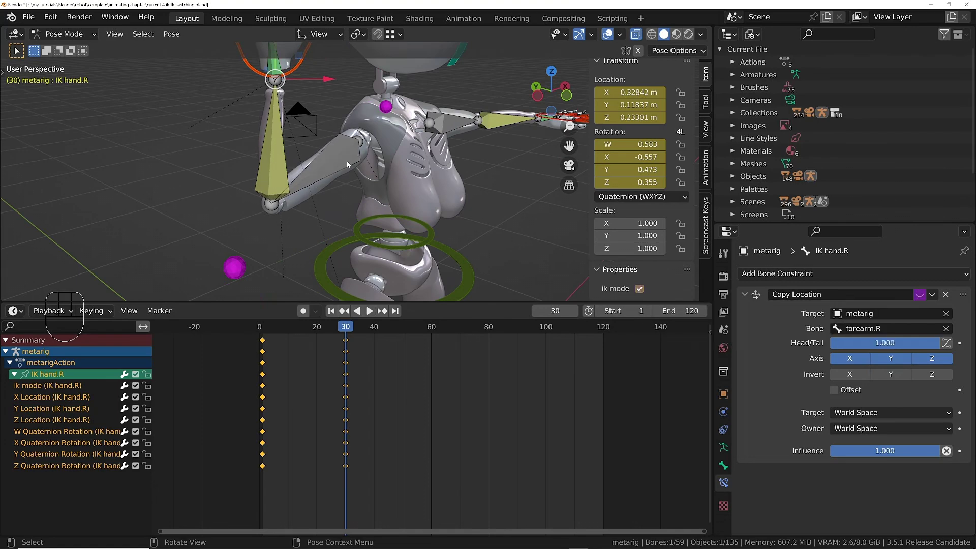
{"action": "left_click", "coordinate": [346, 161]}
{"action": "left_click", "coordinate": [272, 160], "text": "shift"}
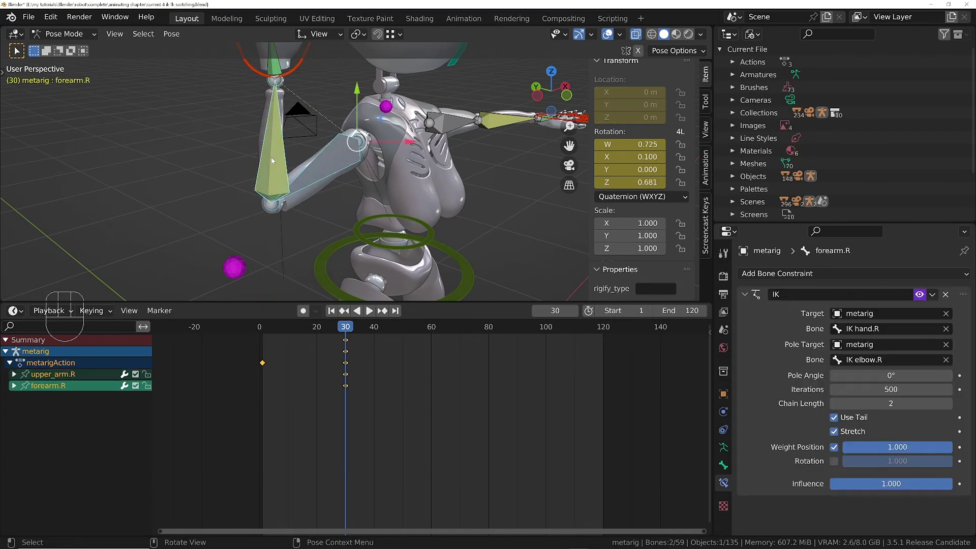
{"action": "key", "text": "i"}
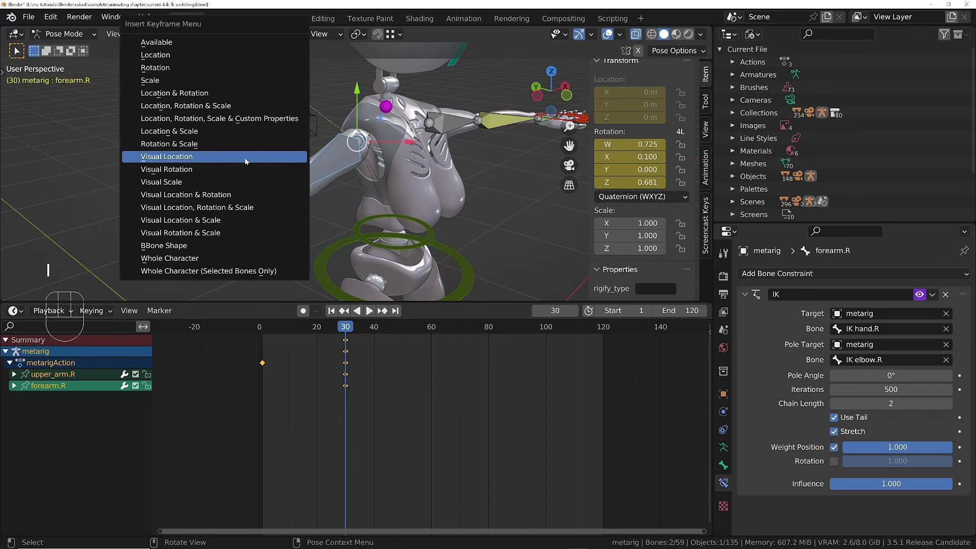
{"action": "left_click", "coordinate": [193, 195]}
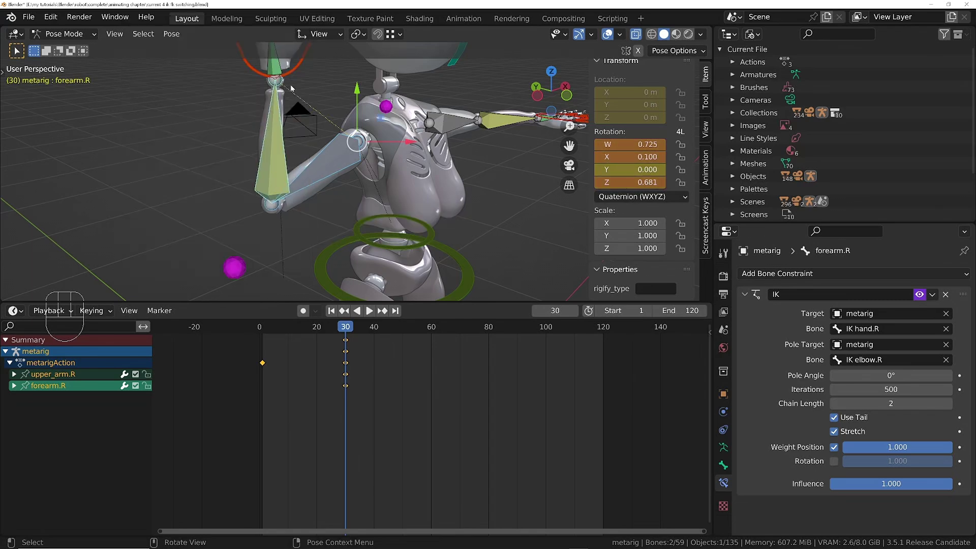
{"action": "left_click", "coordinate": [300, 71]}
{"action": "left_click", "coordinate": [639, 289]}
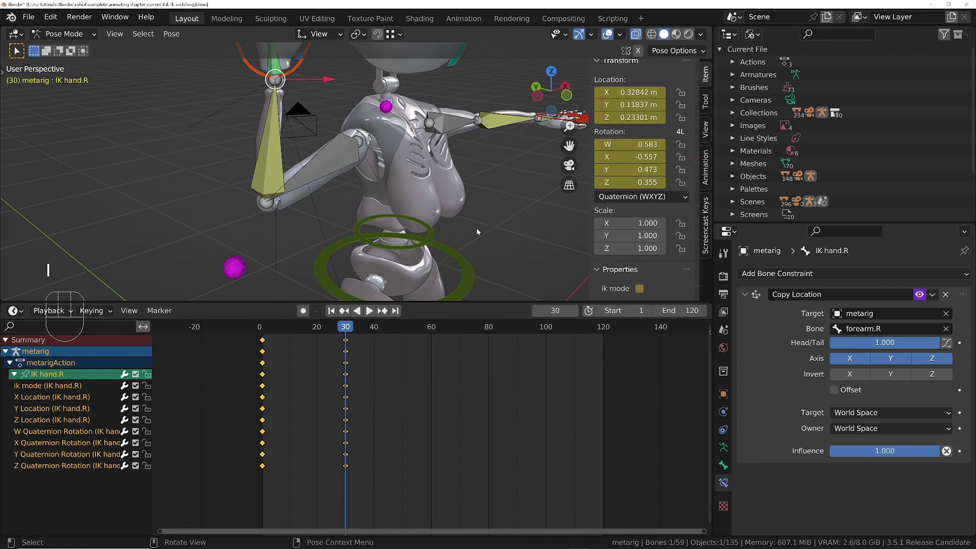
- Step repeatedly through the frames around frame 30 to check the right arm for a jump at the IK-to-FK switch
{"action": "key", "text": "Left"}
{"action": "key", "text": "Right"}
{"action": "key", "text": "Left"}
{"action": "key", "text": "Right"}
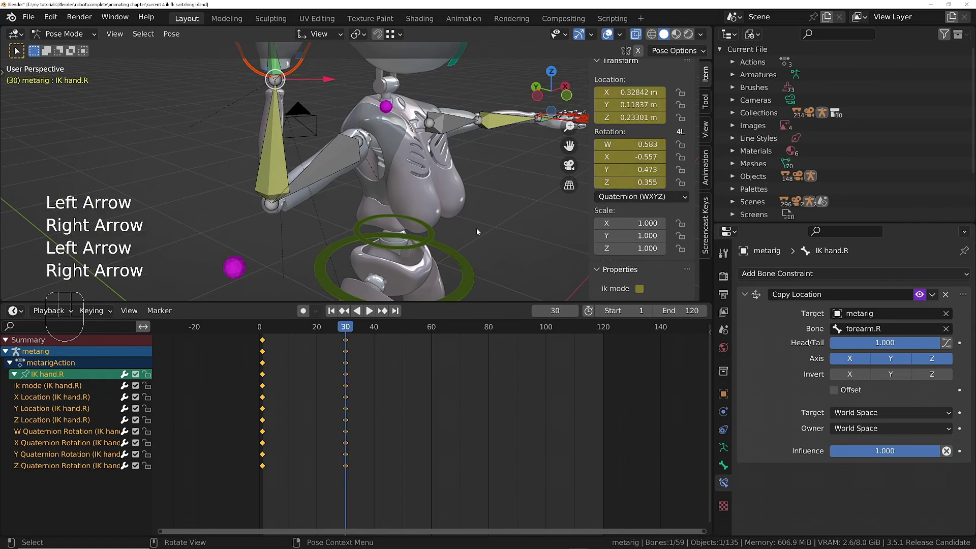
{"action": "key", "text": "Left"}
{"action": "key", "text": "Left"}
{"action": "key", "text": "Left"}
{"action": "key", "text": "Right"}
{"action": "key", "text": "Right"}
{"action": "key", "text": "Right"}
{"action": "key", "text": "Left"}
{"action": "key", "text": "Right"}
{"action": "key", "text": "Left"}
{"action": "key", "text": "Right"}
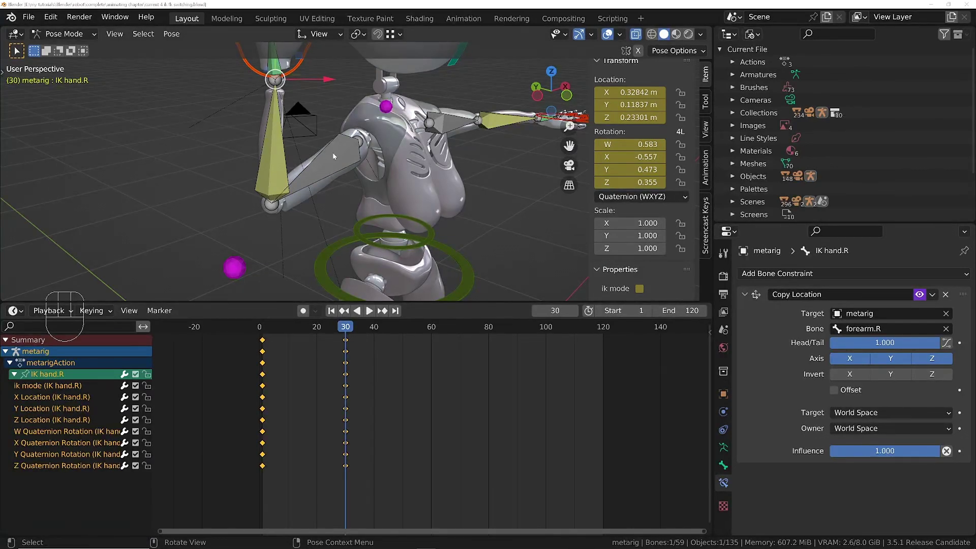
- At frame 45, rotate the forearm.R bone so the right forearm swings outward, away from the head
{"action": "left_click", "coordinate": [277, 158]}
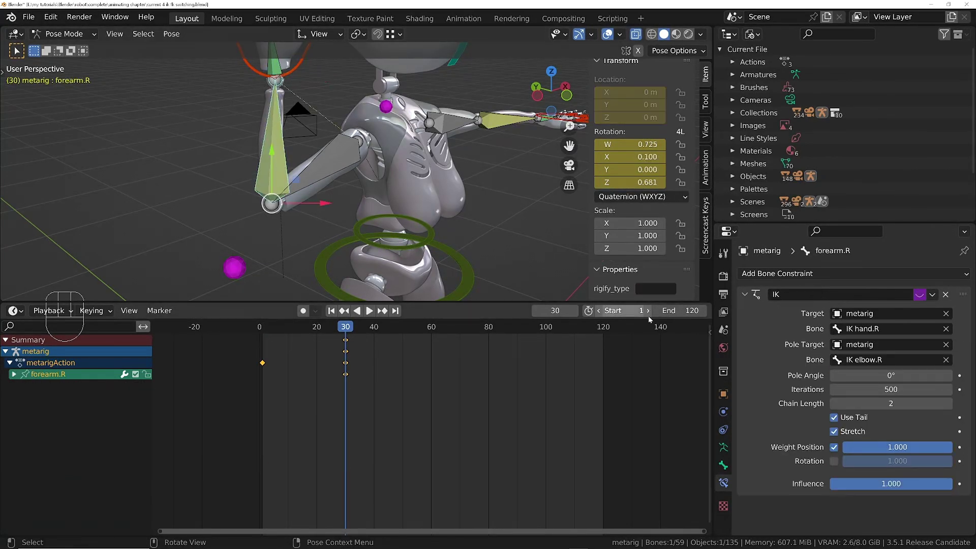
{"action": "left_click", "coordinate": [273, 73]}
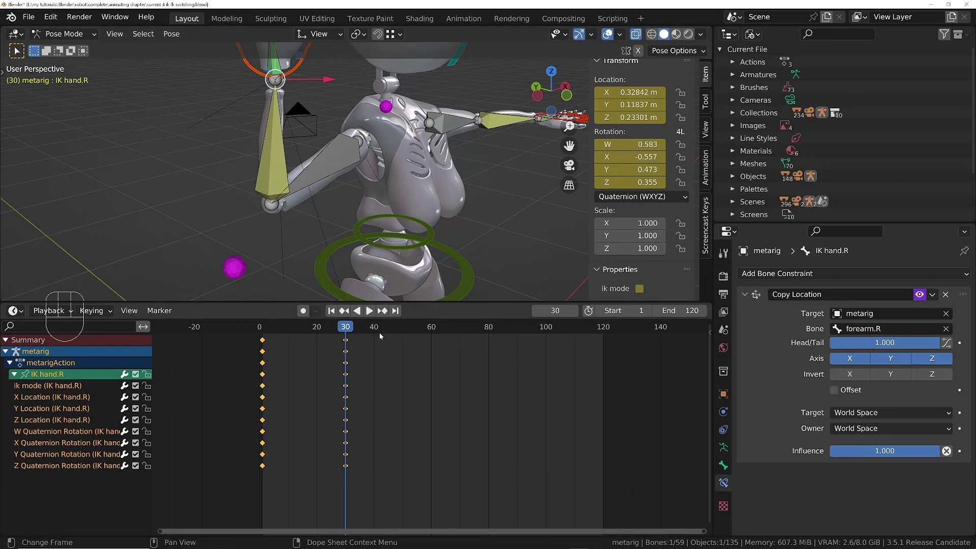
{"action": "left_click", "coordinate": [402, 328]}
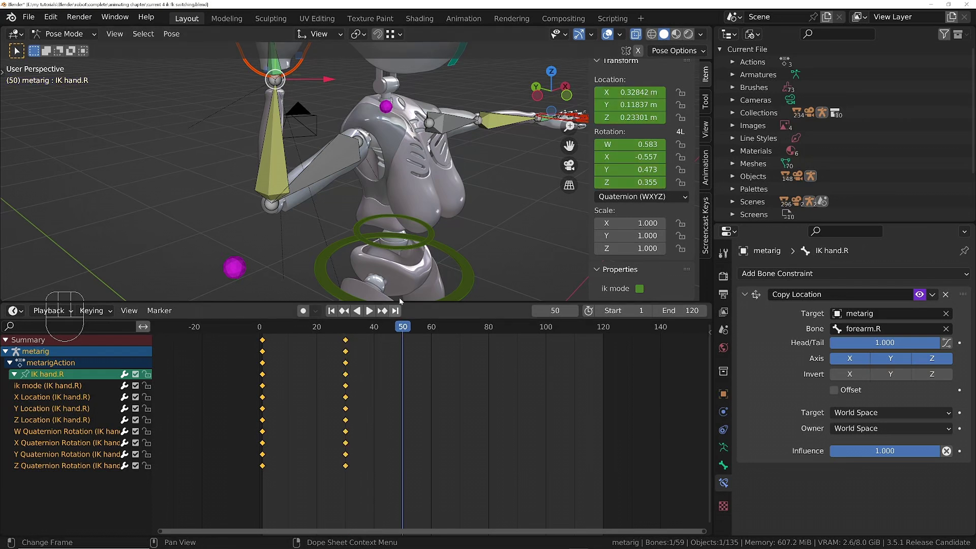
{"action": "key", "text": "space"}
{"action": "left_click_drag", "start_coordinate": [402, 329], "coordinate": [388, 332]}
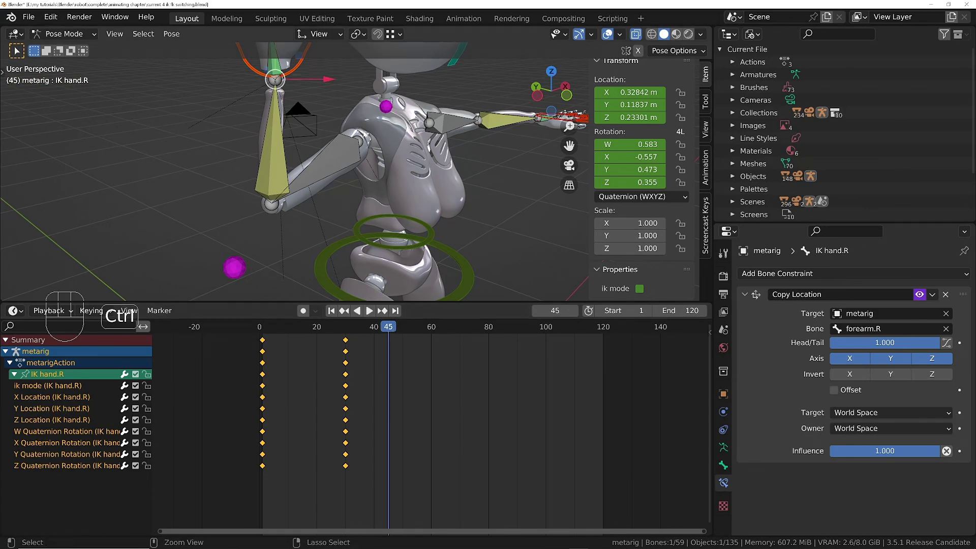
{"action": "middle_click_drag", "start_coordinate": [364, 134], "coordinate": [361, 175], "text": "ctrl"}
{"action": "middle_click_drag", "start_coordinate": [361, 175], "coordinate": [340, 170], "text": "shift"}
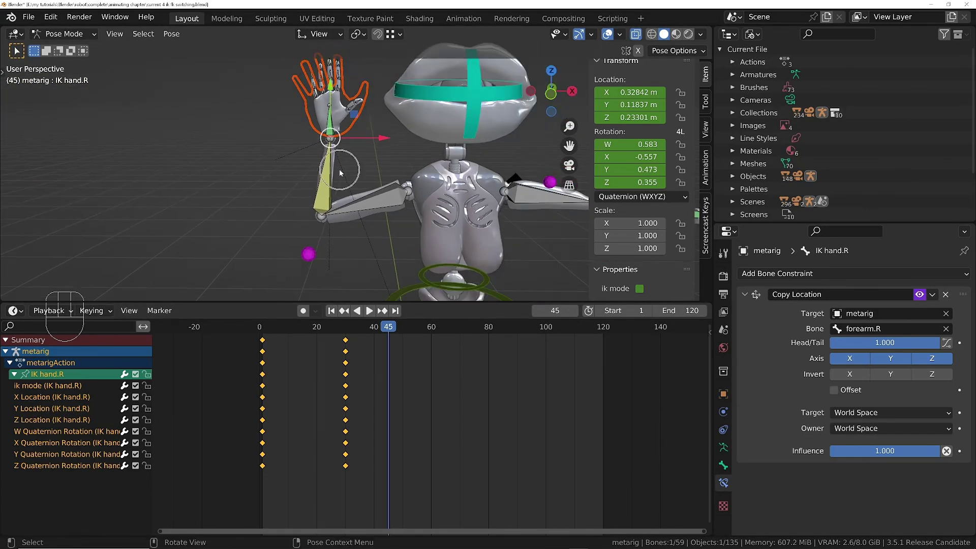
{"action": "left_click", "coordinate": [330, 178]}
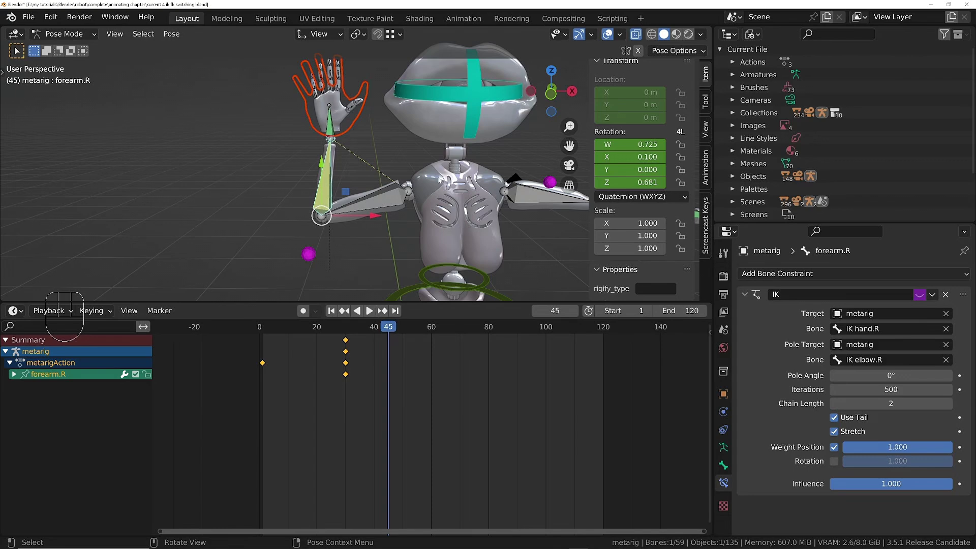
{"action": "key", "text": "r"}
{"action": "left_click", "coordinate": [351, 161]}
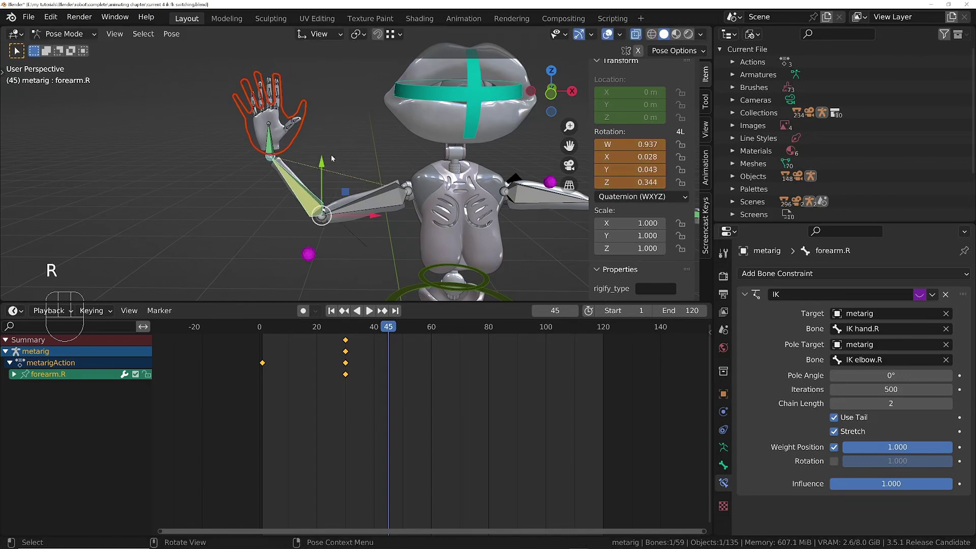
- Rotate IK hand.R outward by about 43° and keyframe Visual Location & Rotation for it and forearm.R at frame 45
{"action": "left_click", "coordinate": [301, 135]}
{"action": "key", "text": "r"}
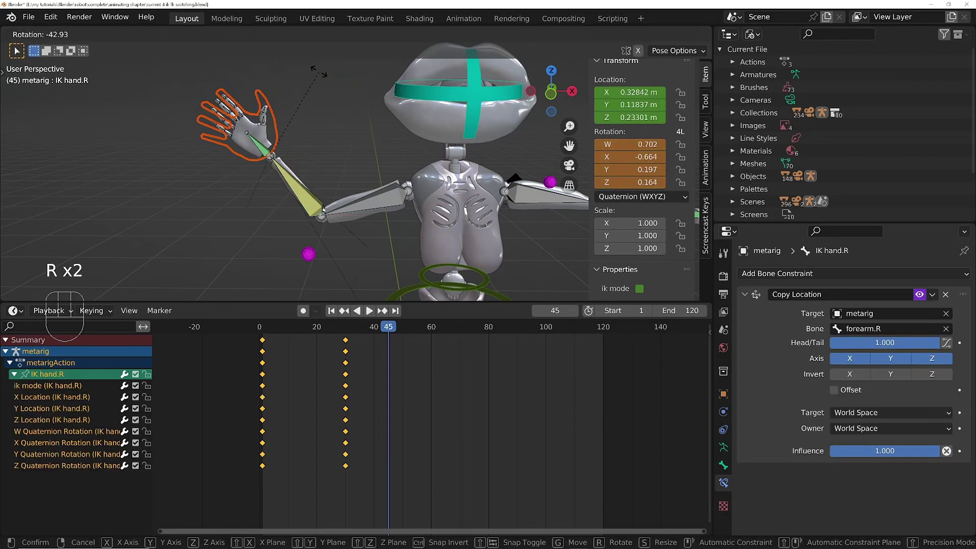
{"action": "left_click", "coordinate": [307, 189]}
{"action": "left_click", "coordinate": [302, 198], "text": "shift"}
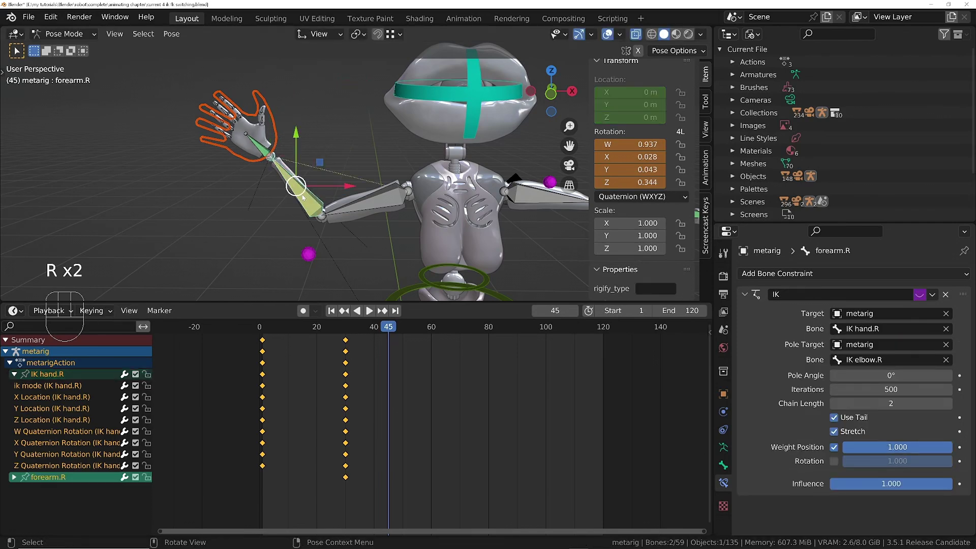
{"action": "key", "text": "i"}
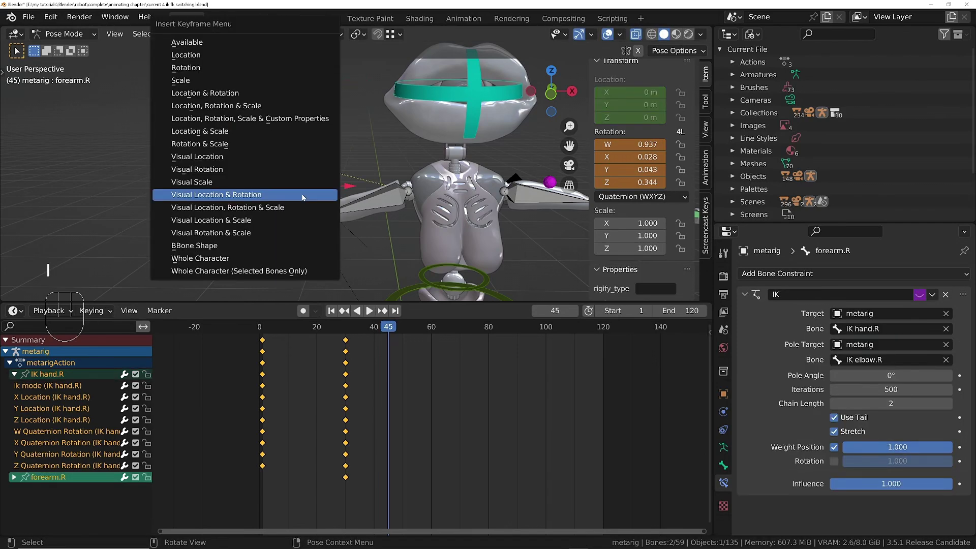
{"action": "left_click", "coordinate": [302, 197]}
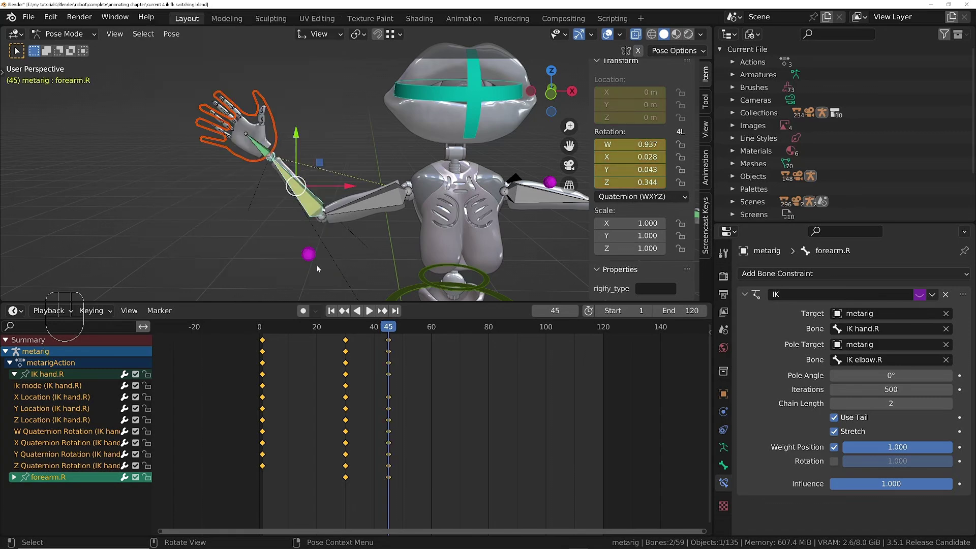
- At frame 60, rotate forearm.R back toward the head and tilt IK hand.R inward to continue the wave
{"action": "left_click_drag", "start_coordinate": [388, 326], "coordinate": [431, 327]}
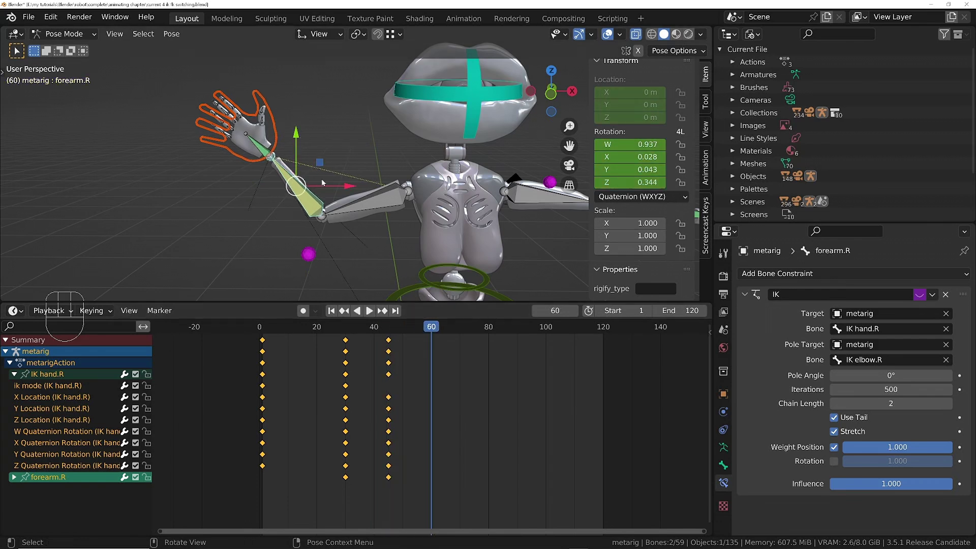
{"action": "left_click", "coordinate": [311, 205]}
{"action": "key", "text": "r"}
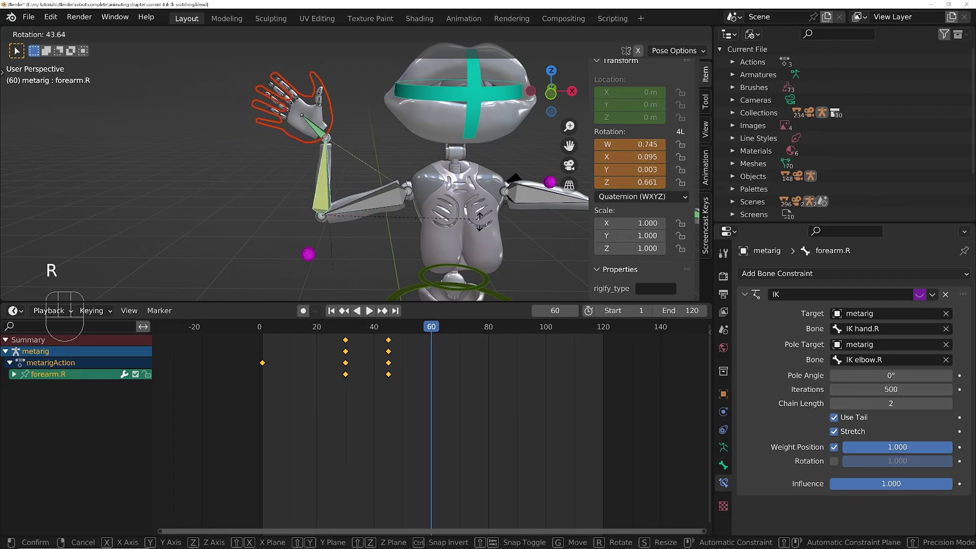
{"action": "left_click", "coordinate": [453, 234]}
{"action": "left_click", "coordinate": [347, 107]}
{"action": "key", "text": "r"}
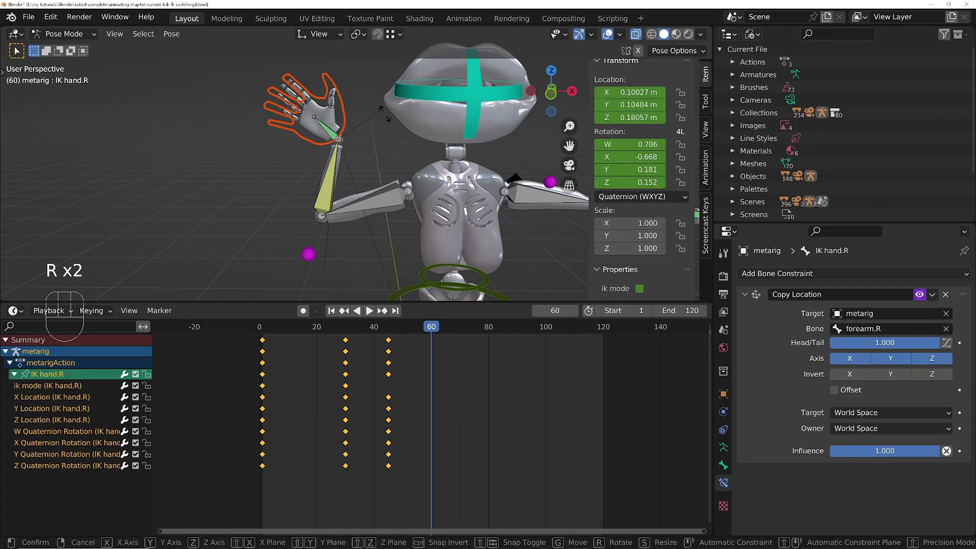
{"action": "left_click", "coordinate": [363, 78]}
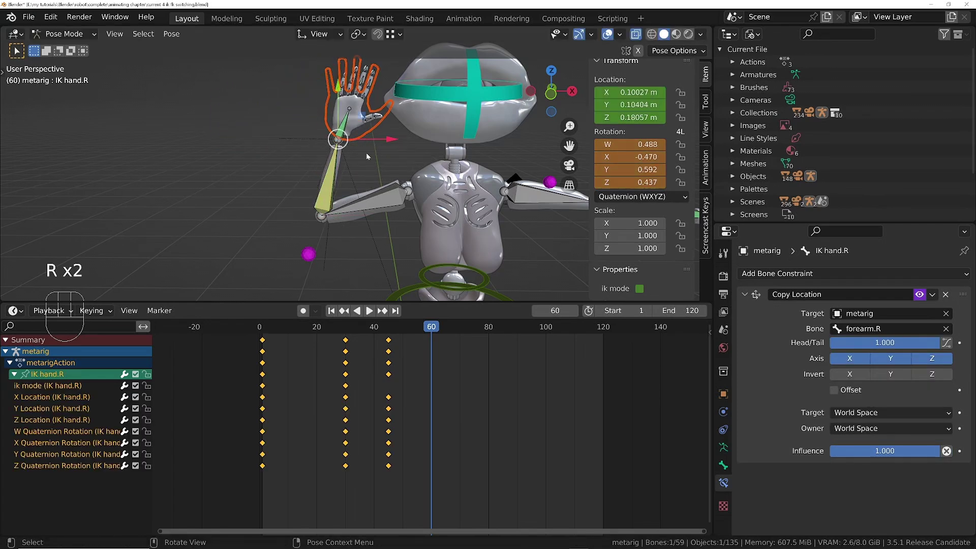
- Rotate upper_arm.R in the side view so the right elbow swings backward and the hand moves forward
{"action": "middle_click_drag", "start_coordinate": [351, 169], "coordinate": [500, 172]}
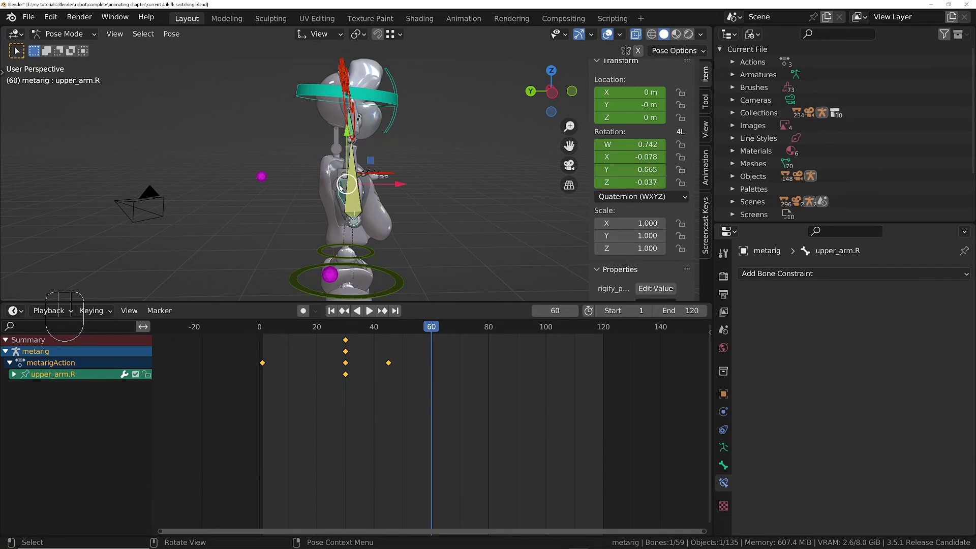
{"action": "left_click", "coordinate": [340, 188]}
{"action": "key", "text": "r"}
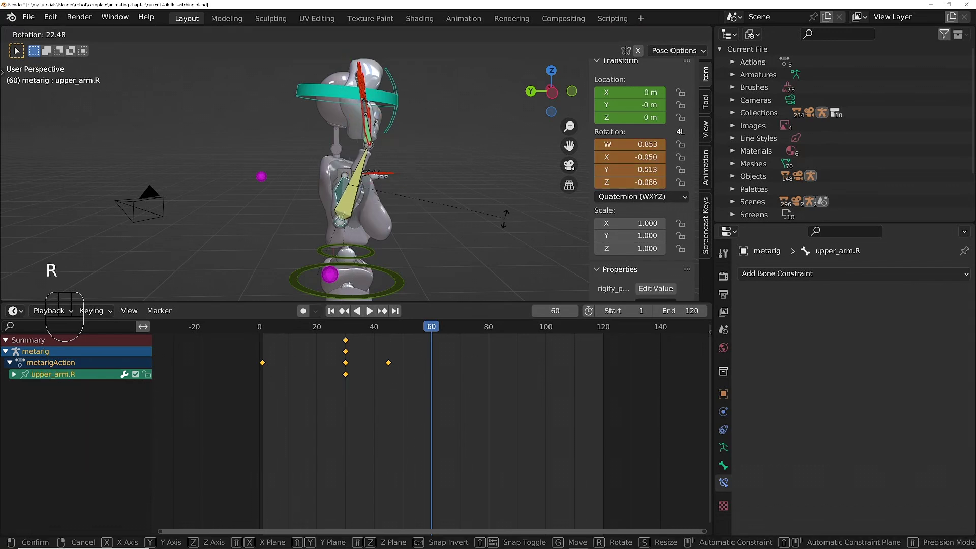
{"action": "left_click", "coordinate": [502, 258]}
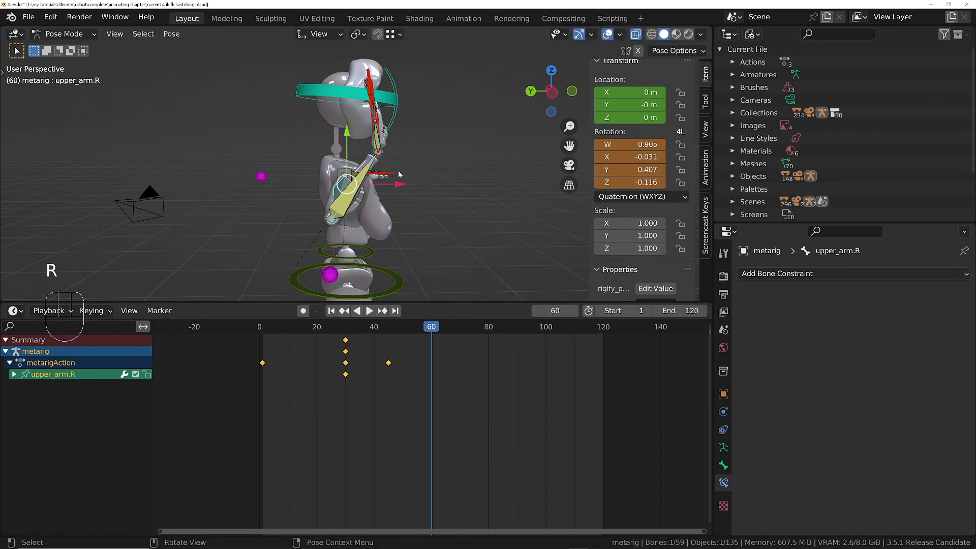
- Keyframe Visual Location & Rotation for upper_arm.R, forearm.R and IK hand.R at frame 60
{"action": "middle_click_drag", "start_coordinate": [399, 174], "coordinate": [381, 198]}
{"action": "left_click", "coordinate": [401, 206], "text": "shift"}
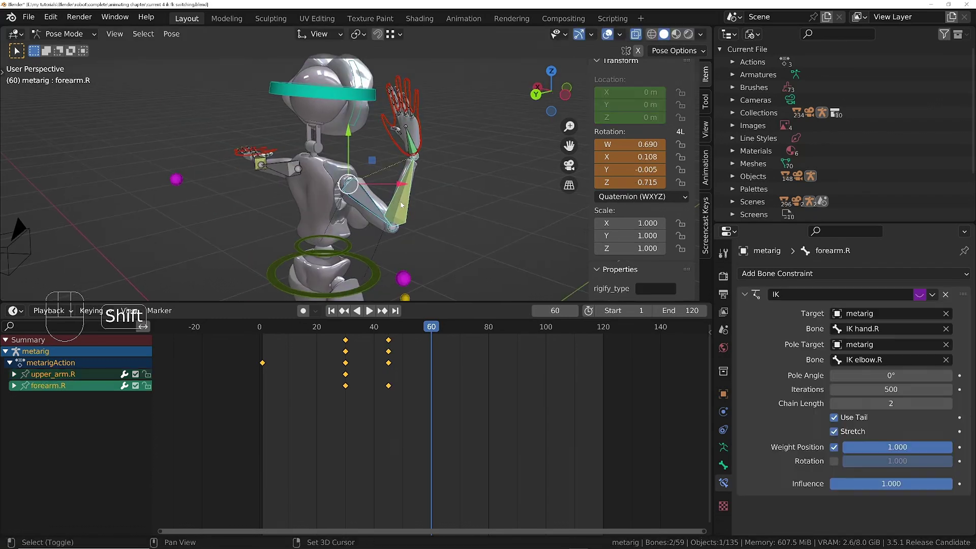
{"action": "left_click", "coordinate": [416, 100], "text": "shift"}
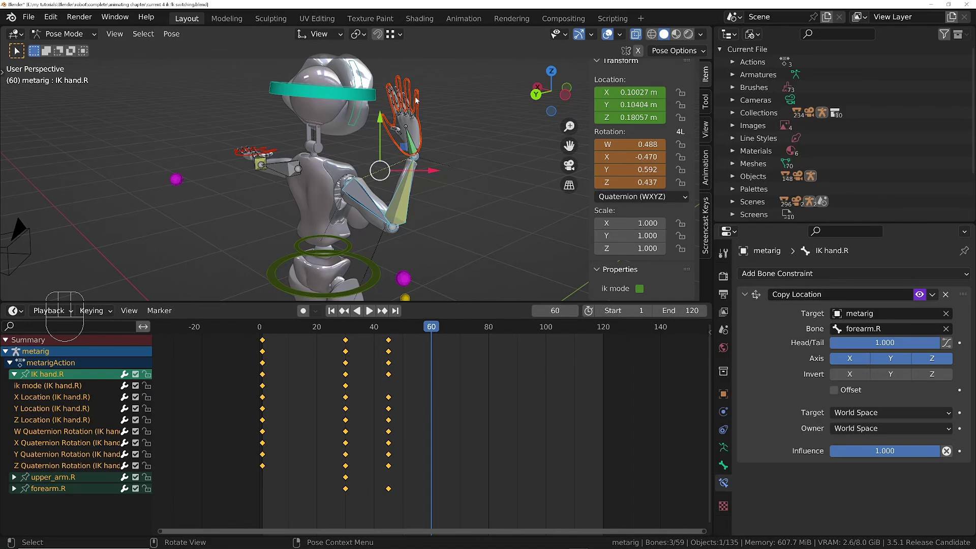
{"action": "key", "text": "i"}
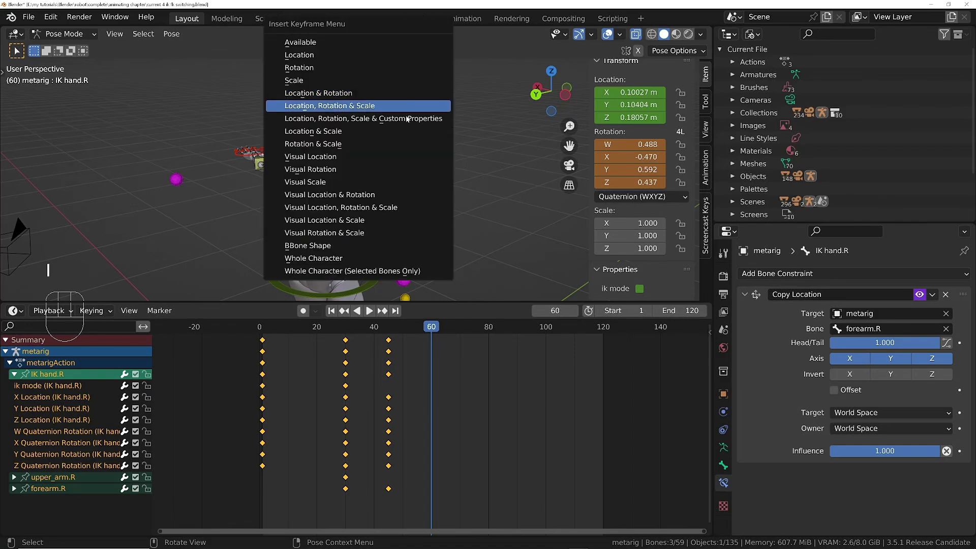
{"action": "left_click", "coordinate": [330, 195]}
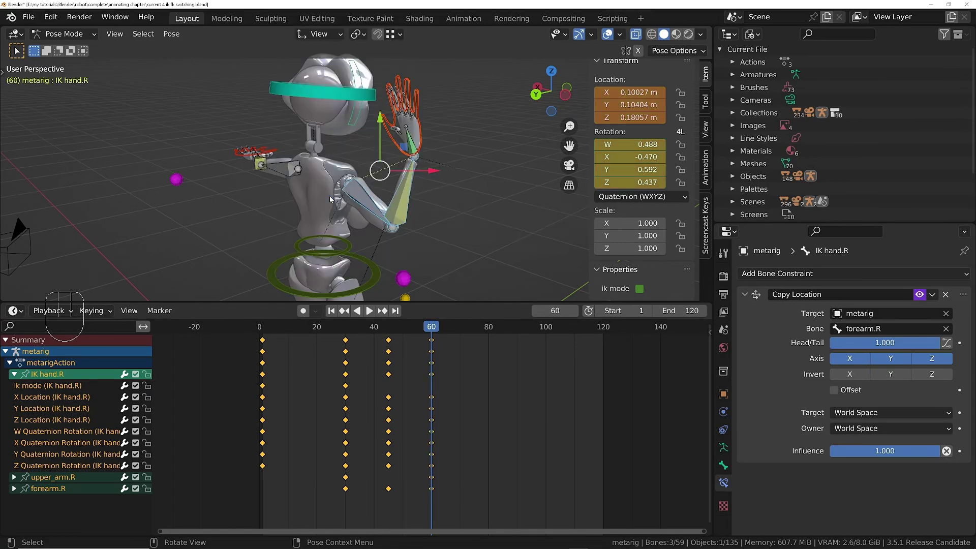
- Play the animation from the first frame to check the right arm's wave, and return to the keyframe at frame 60
{"action": "middle_click_drag", "start_coordinate": [356, 178], "coordinate": [386, 174]}
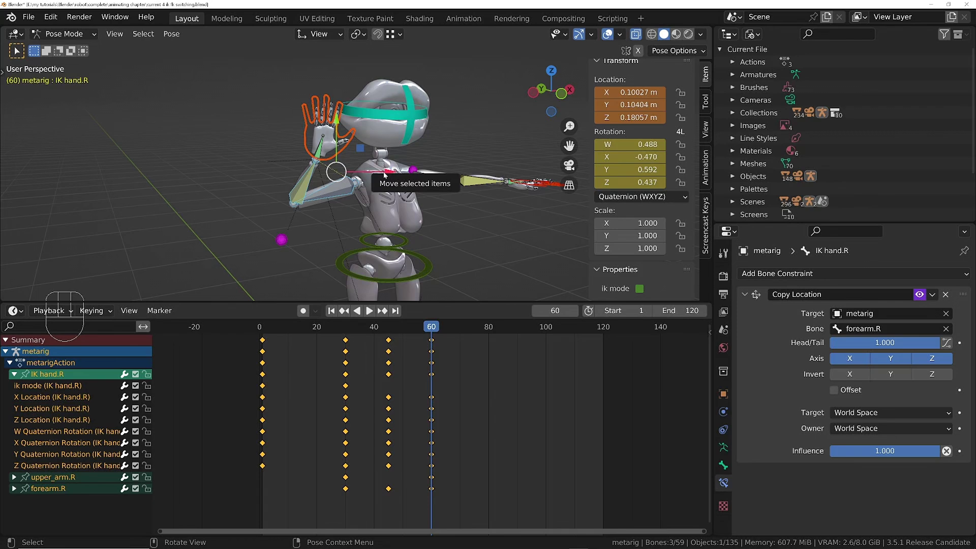
{"action": "key", "text": "shift+Left"}
{"action": "key", "text": "space"}
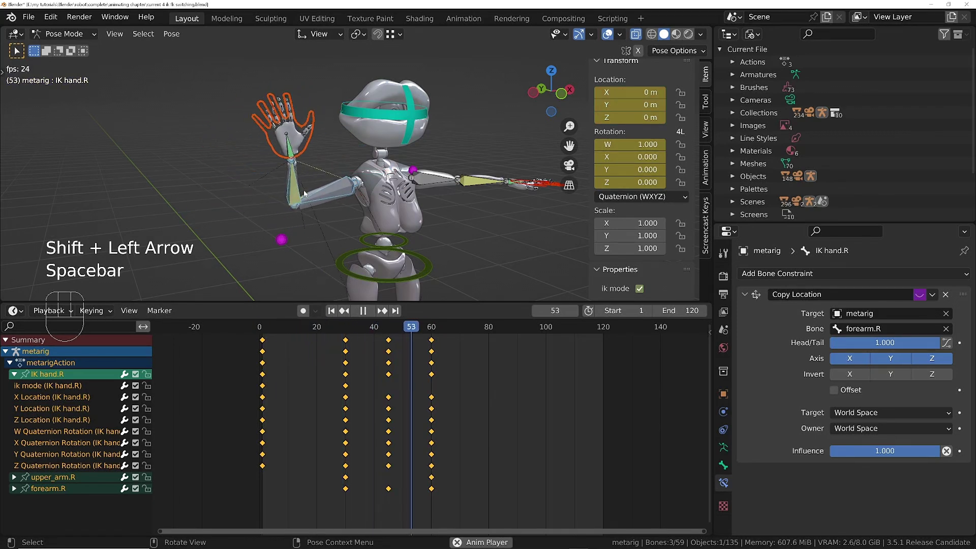
{"action": "key", "text": "space"}
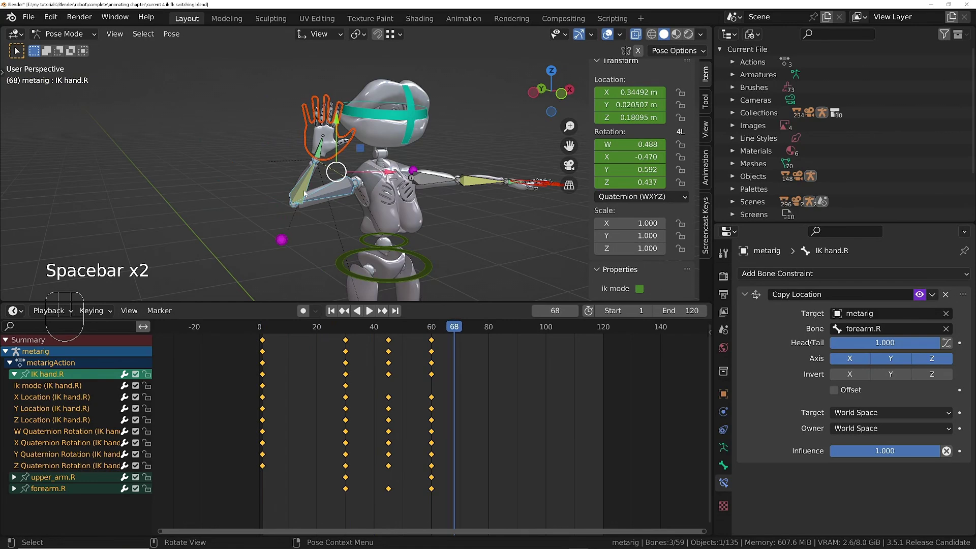
{"action": "key", "text": "Down"}
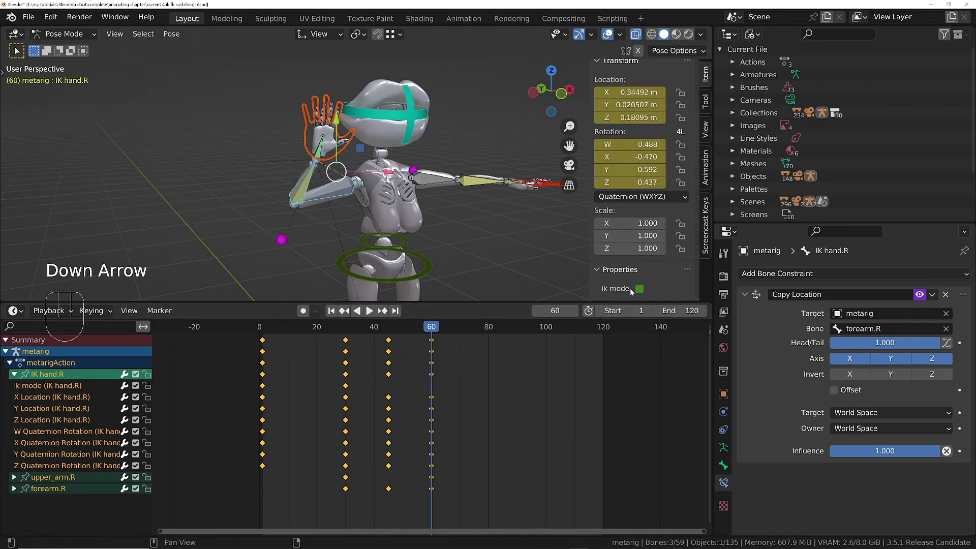
- Temporarily turn on ik mode for IK hand.R at frame 60 to compare the IK and FK elbow positions
{"action": "middle_click_drag", "start_coordinate": [435, 197], "coordinate": [407, 176]}
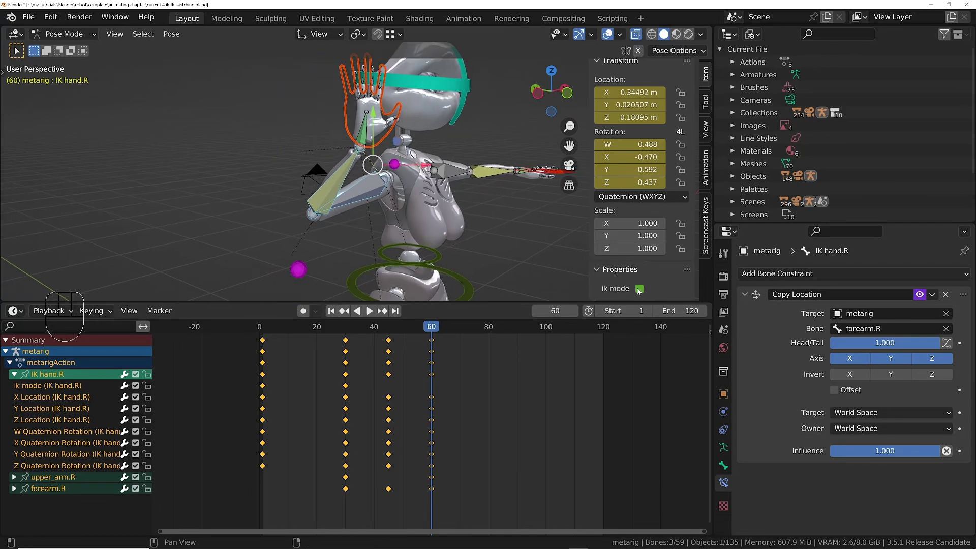
{"action": "left_click", "coordinate": [639, 289]}
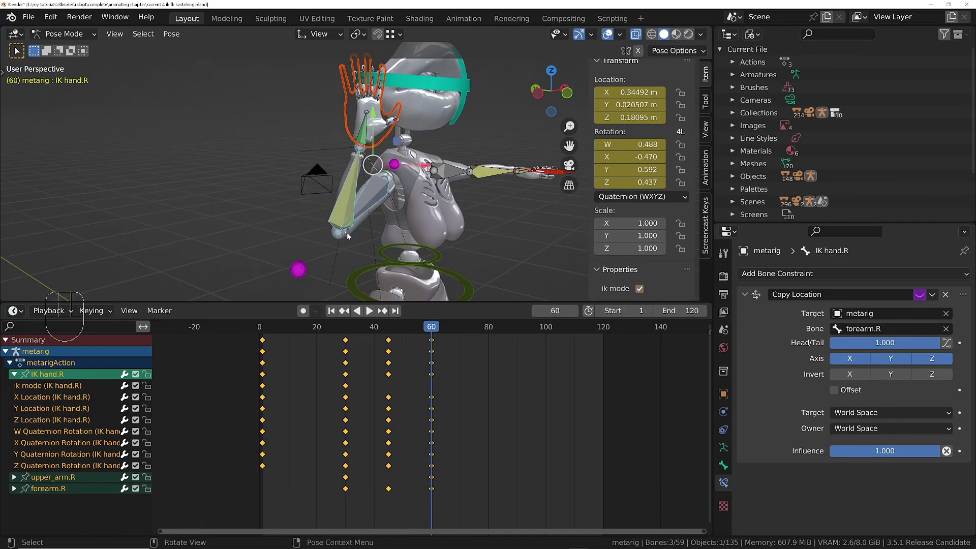
{"action": "middle_click_drag", "start_coordinate": [342, 239], "coordinate": [321, 272]}
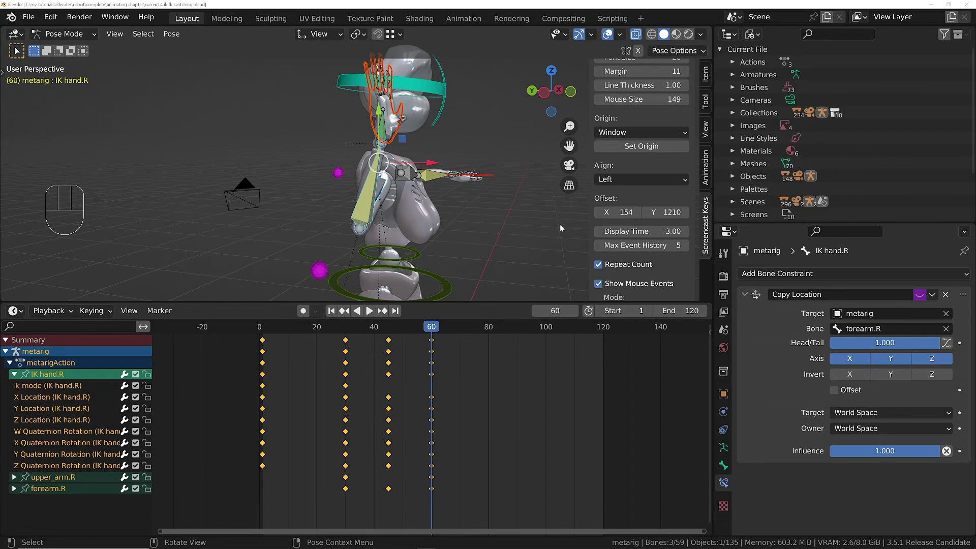
{"action": "left_click", "coordinate": [370, 115]}
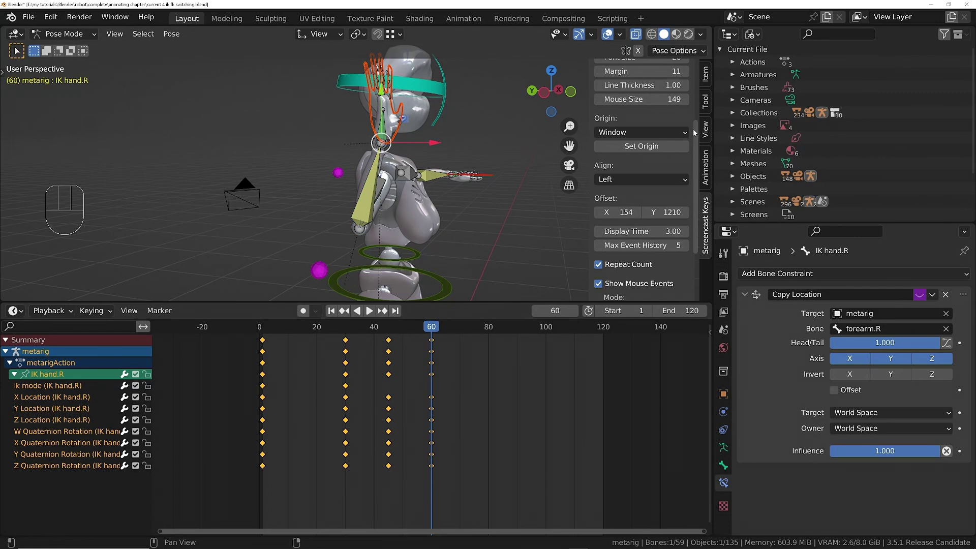
{"action": "left_click", "coordinate": [708, 72]}
{"action": "scroll", "coordinate": [630, 245], "scroll_direction": "down", "scroll_amount": 1}
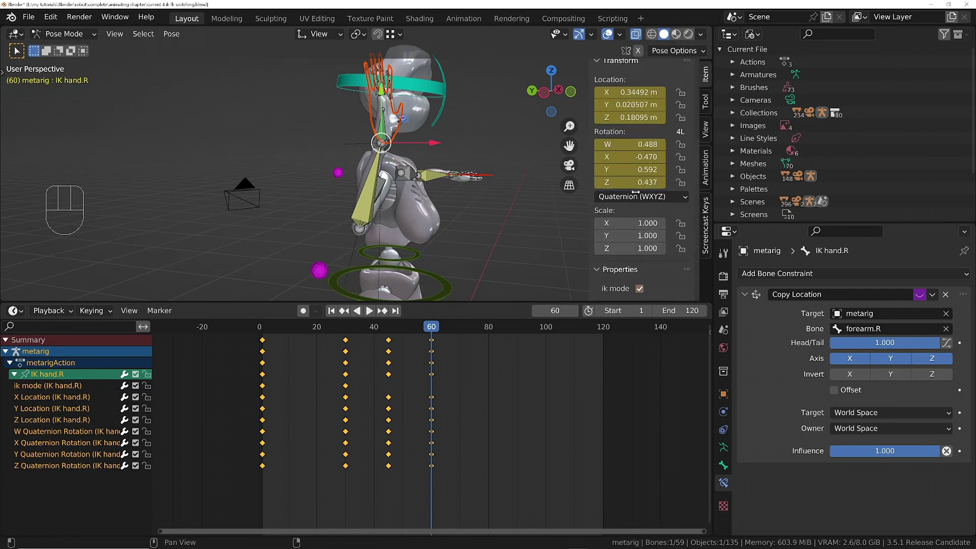
{"action": "left_click", "coordinate": [639, 289]}
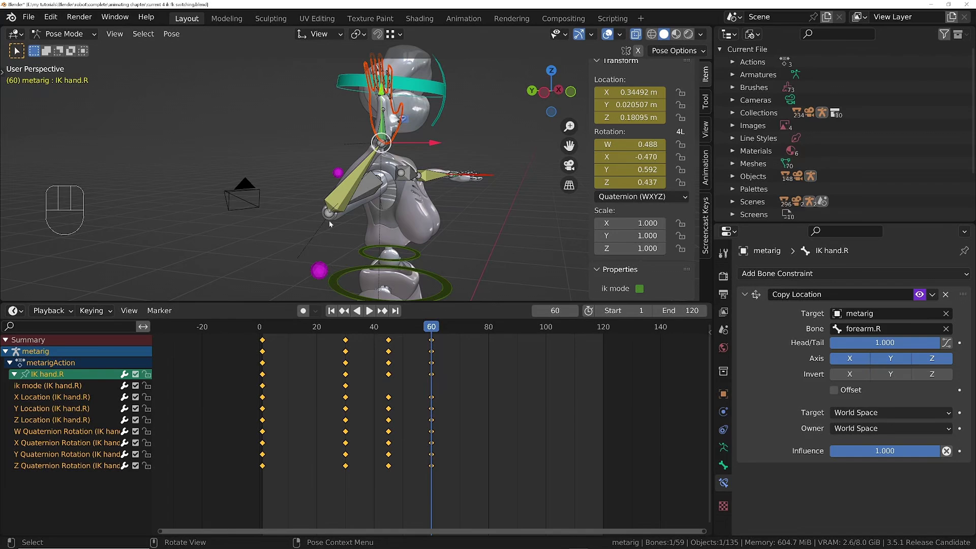
- Mark the FK elbow position with the 3D cursor in a maximized close-up view and turn on ik mode for IK hand.R
{"action": "key", "text": "ctrl+space"}
{"action": "middle_click_drag", "start_coordinate": [503, 370], "coordinate": [473, 203], "text": "ctrl"}
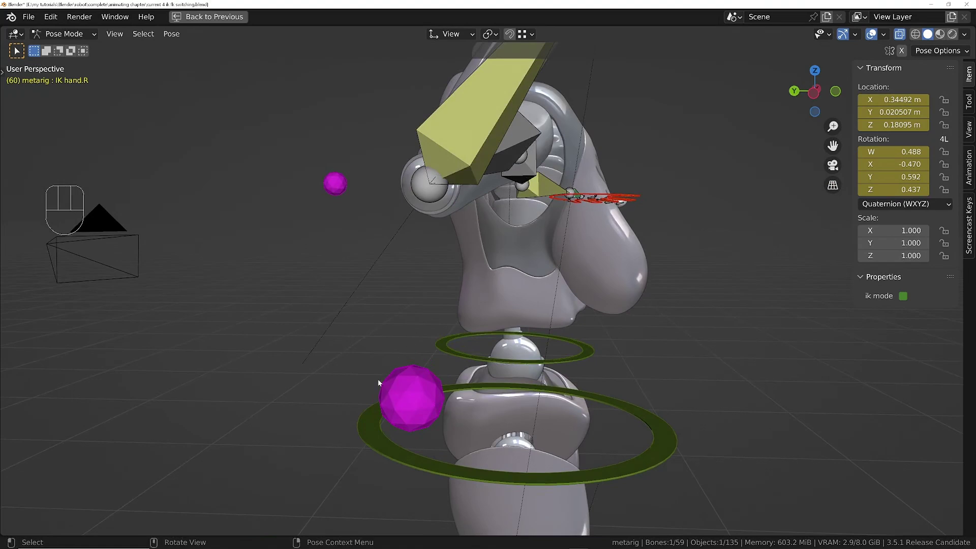
{"action": "right_click", "coordinate": [430, 187], "text": "shift"}
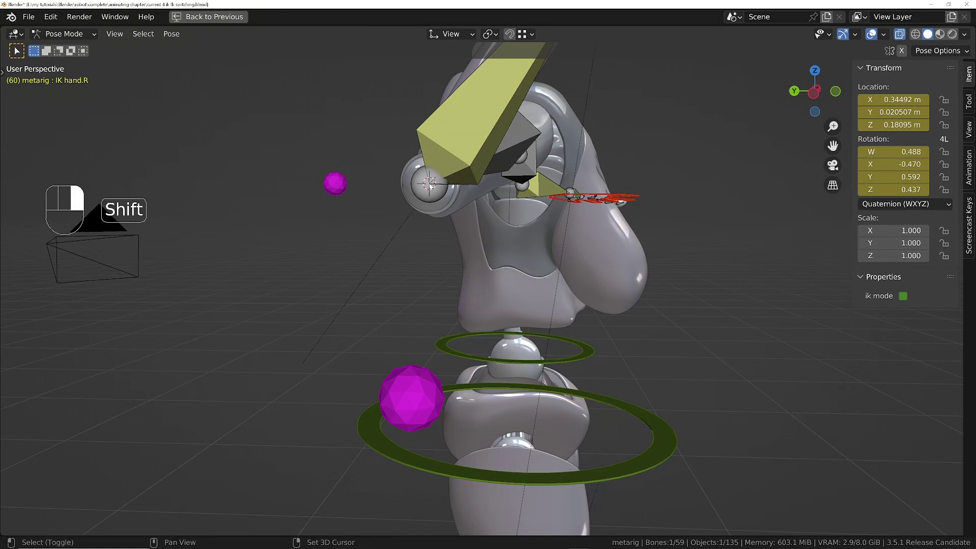
{"action": "left_click", "coordinate": [903, 296]}
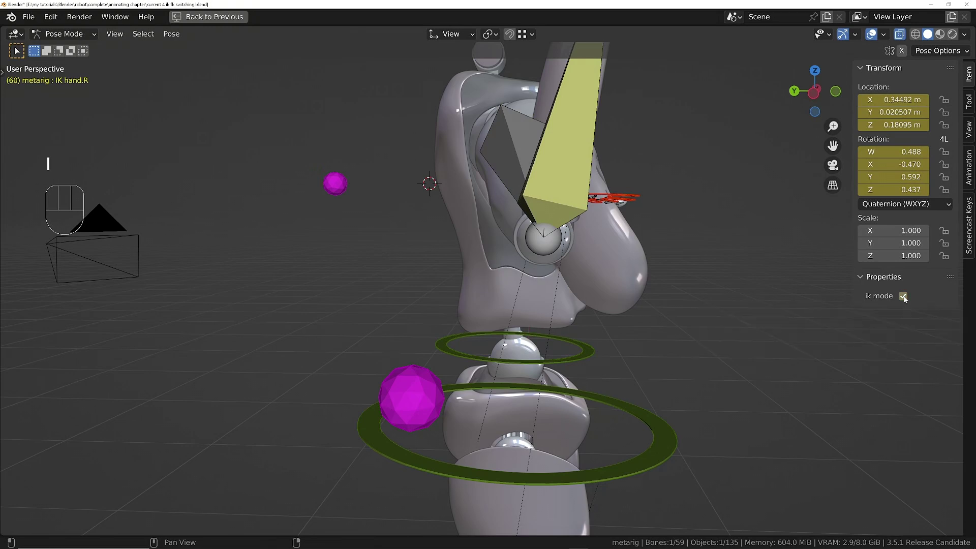
- Move IK elbow.R until the right elbow meets the 3D cursor, and keyframe the control's location and rotation at frame 60
{"action": "left_click", "coordinate": [414, 371]}
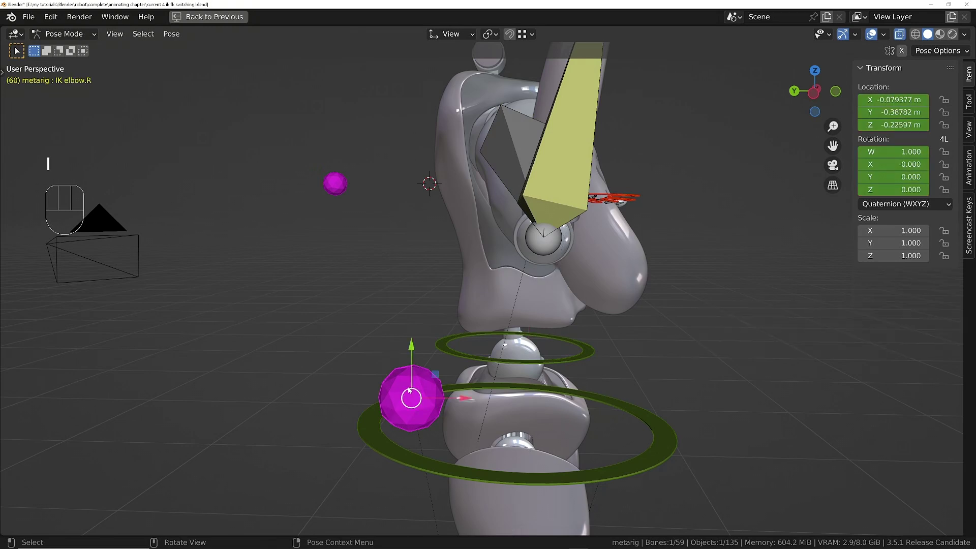
{"action": "key", "text": "g"}
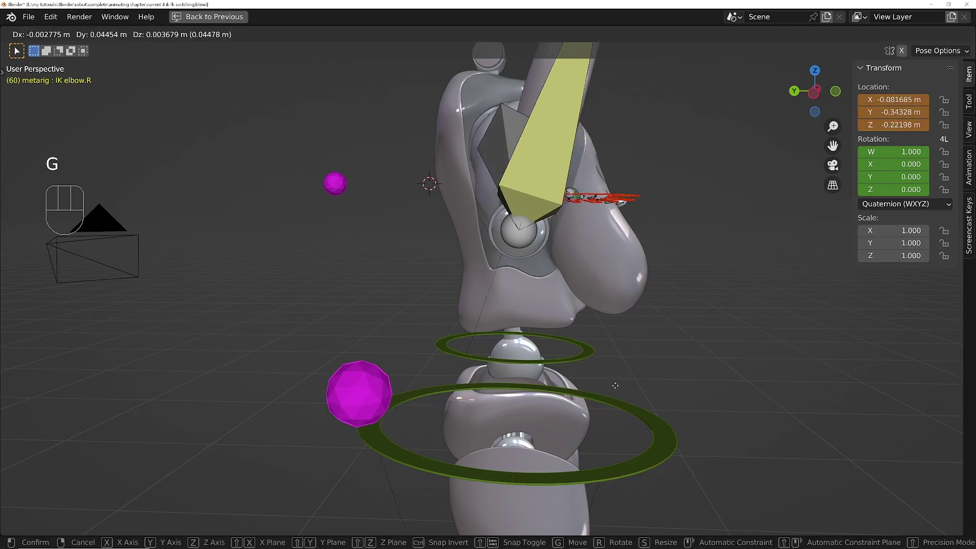
{"action": "left_click", "coordinate": [408, 337]}
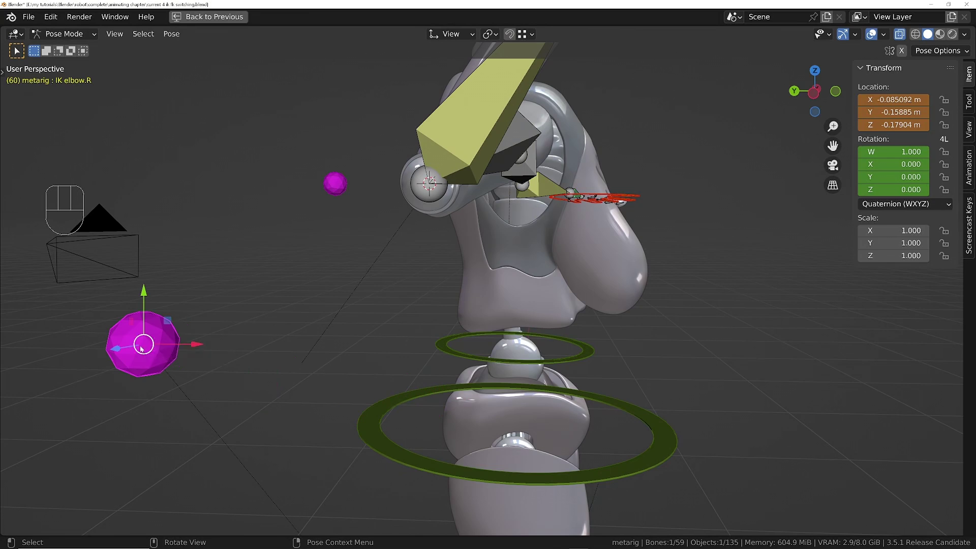
{"action": "key", "text": "k"}
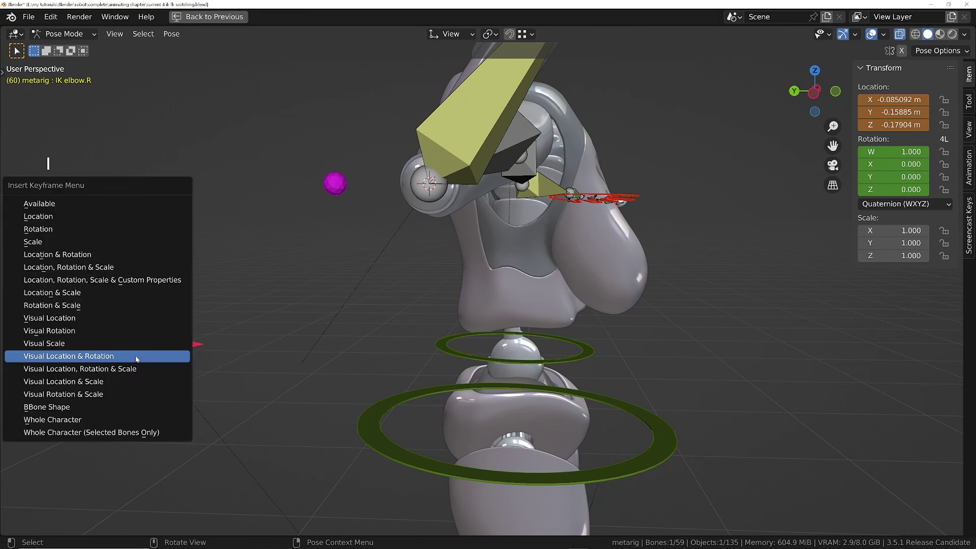
{"action": "left_click", "coordinate": [107, 259]}
{"action": "middle_click_drag", "start_coordinate": [325, 153], "coordinate": [514, 215]}
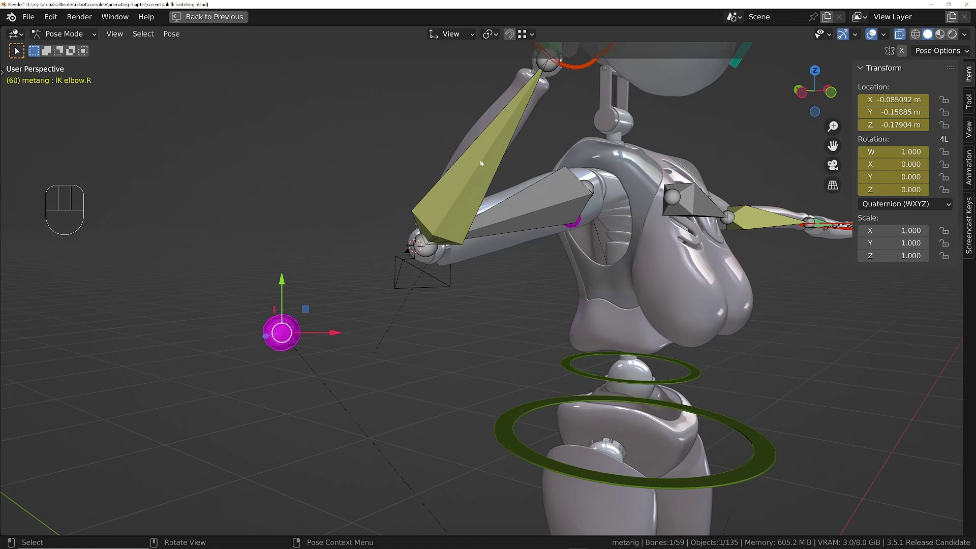
- Restore the full layout and keyframe Visual Location & Rotation for upper_arm.R and forearm.R at frame 60
{"action": "key", "text": "ctrl+space"}
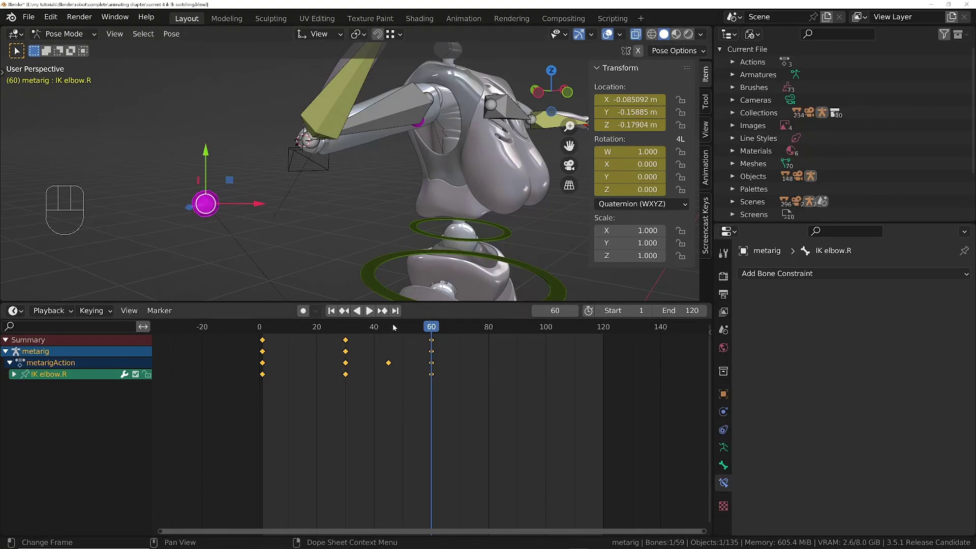
{"action": "left_click", "coordinate": [389, 116]}
{"action": "left_click", "coordinate": [354, 101], "text": "shift"}
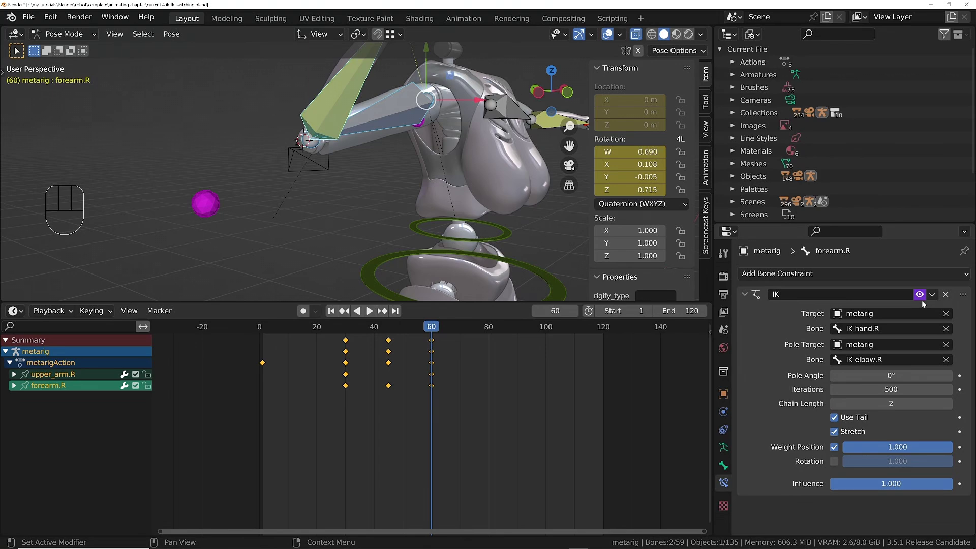
{"action": "middle_click_drag", "start_coordinate": [329, 103], "coordinate": [358, 181], "text": "shift"}
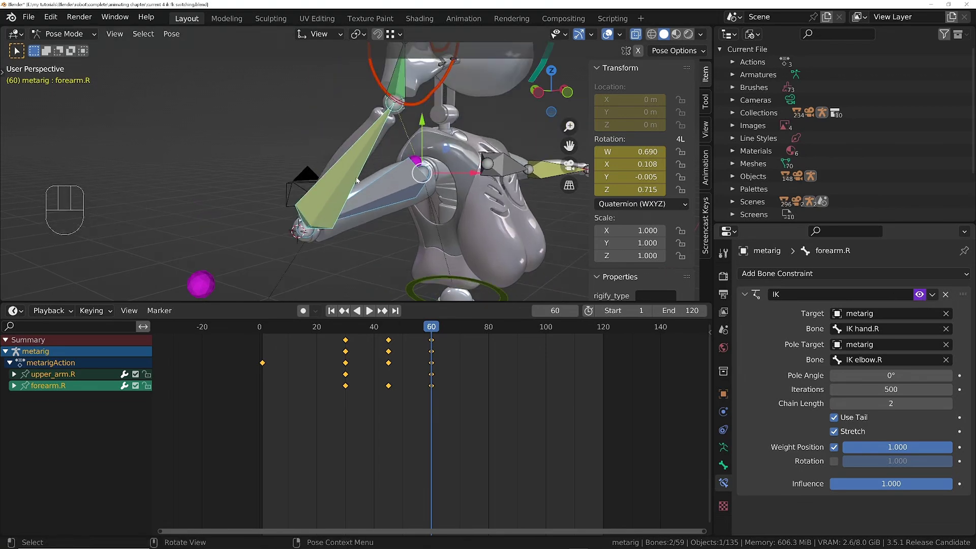
{"action": "key", "text": "i"}
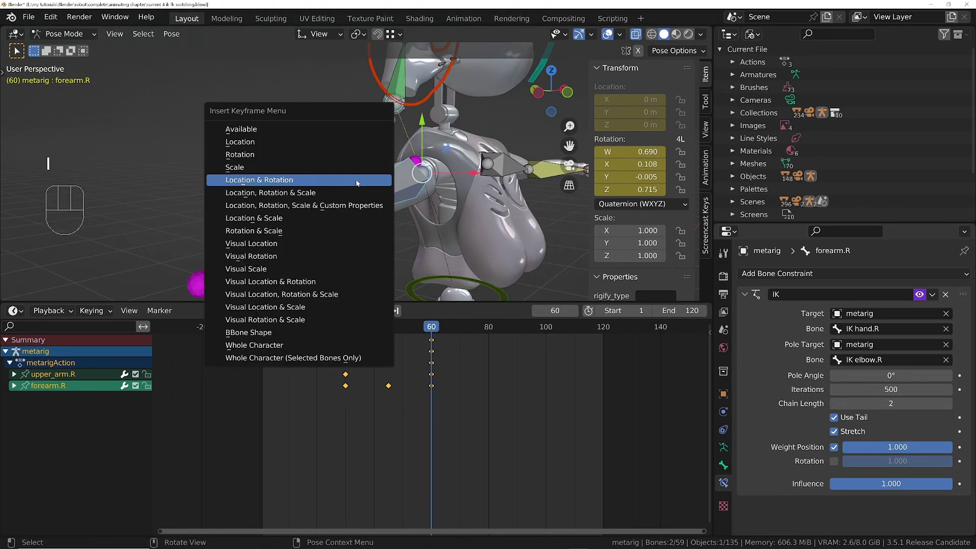
{"action": "left_click", "coordinate": [281, 282]}
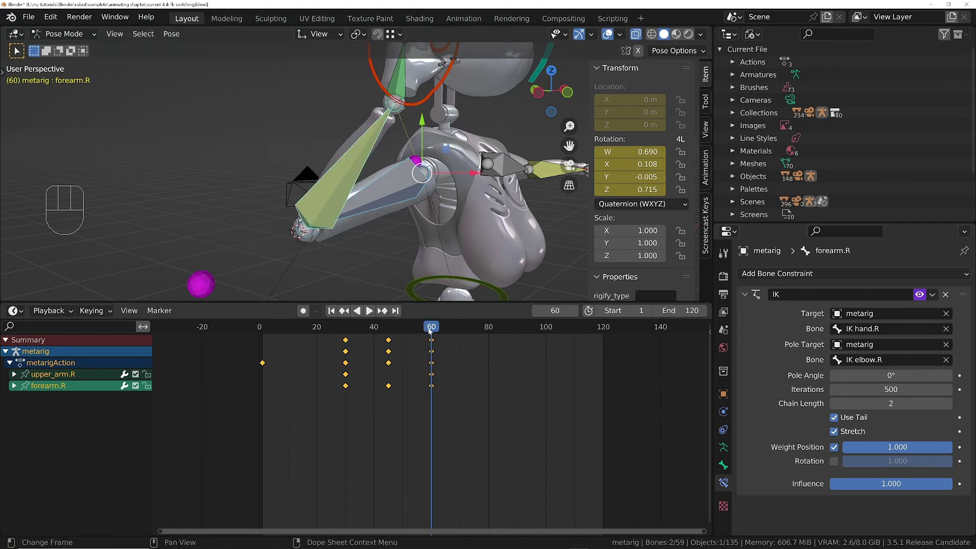
- Step through the frames from 58 to 60 to check the right arm's FK-to-IK switch, and save the file
{"action": "mouse_move", "coordinate": [430, 328]}
{"action": "left_mouse_down"}
{"action": "mouse_move", "coordinate": [388, 327]}
{"action": "mouse_move", "coordinate": [431, 337]}
{"action": "left_mouse_up"}
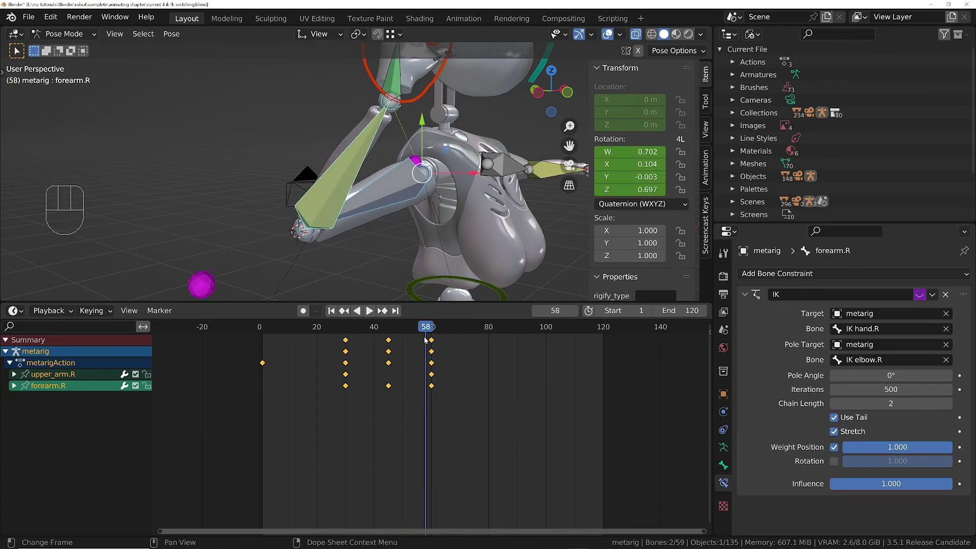
{"action": "key", "text": "Right"}
{"action": "key", "text": "Right"}
{"action": "key", "text": "Left"}
{"action": "key", "text": "Right"}
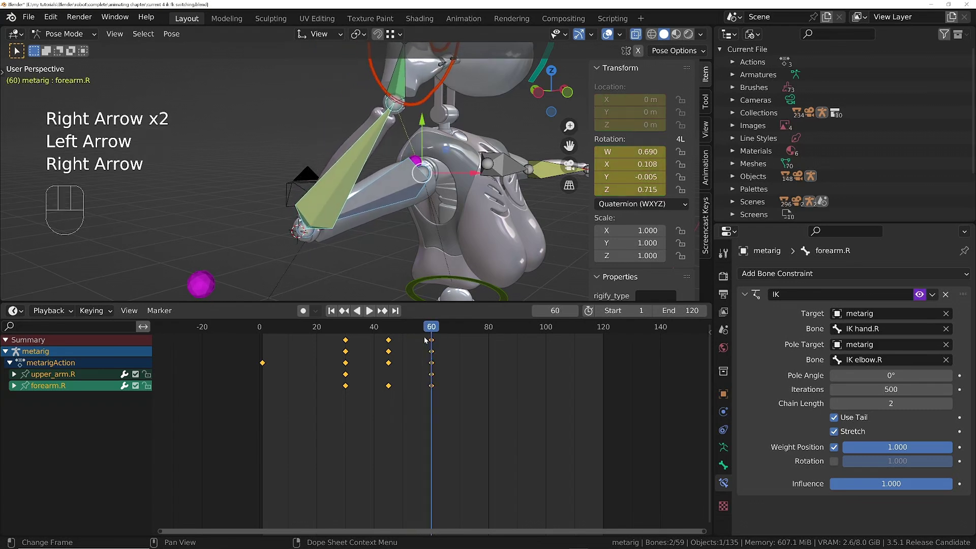
{"action": "key", "text": "ctrl+s"}
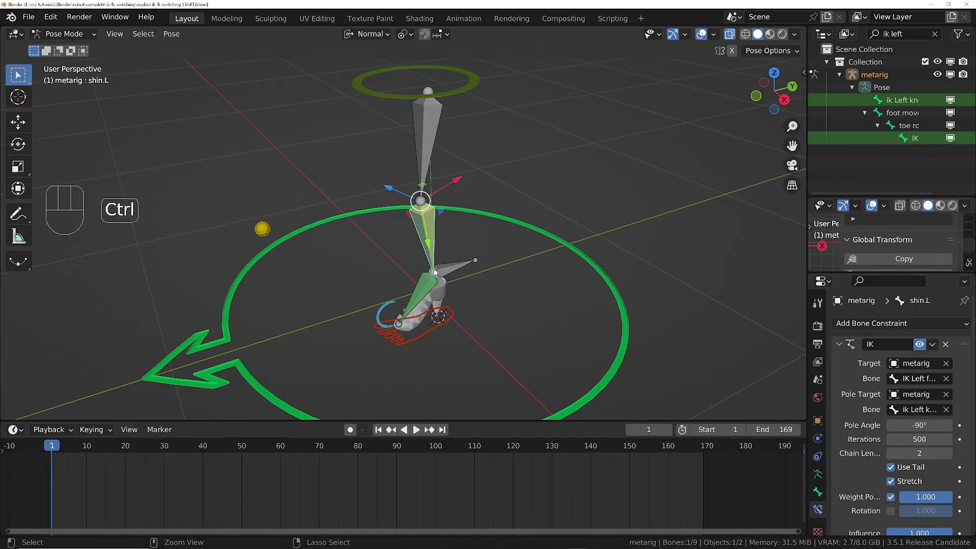
- In the leg rig file, turn off the IK constraint on shin.L and try rotating the shin freely
{"action": "middle_click_drag", "start_coordinate": [428, 294], "coordinate": [428, 268], "text": "ctrl"}
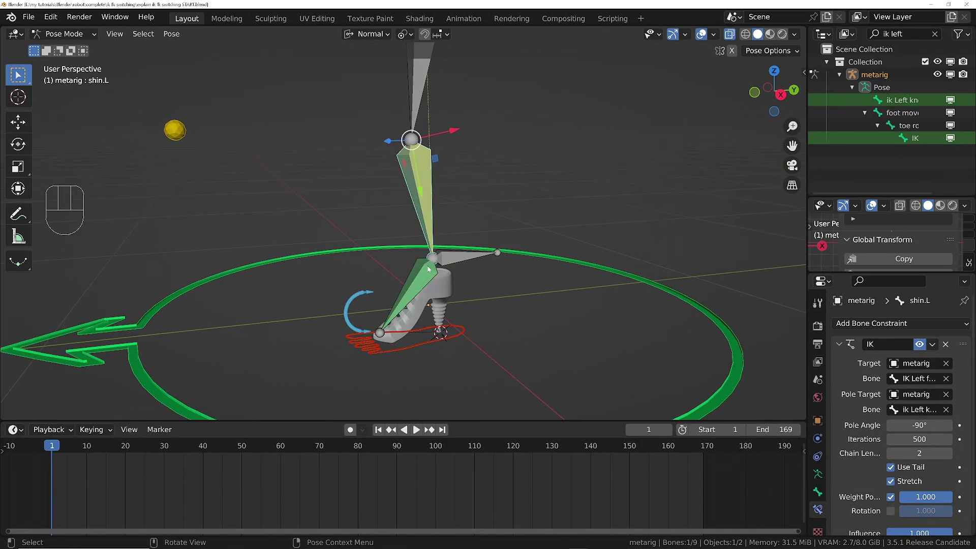
{"action": "left_click", "coordinate": [429, 338]}
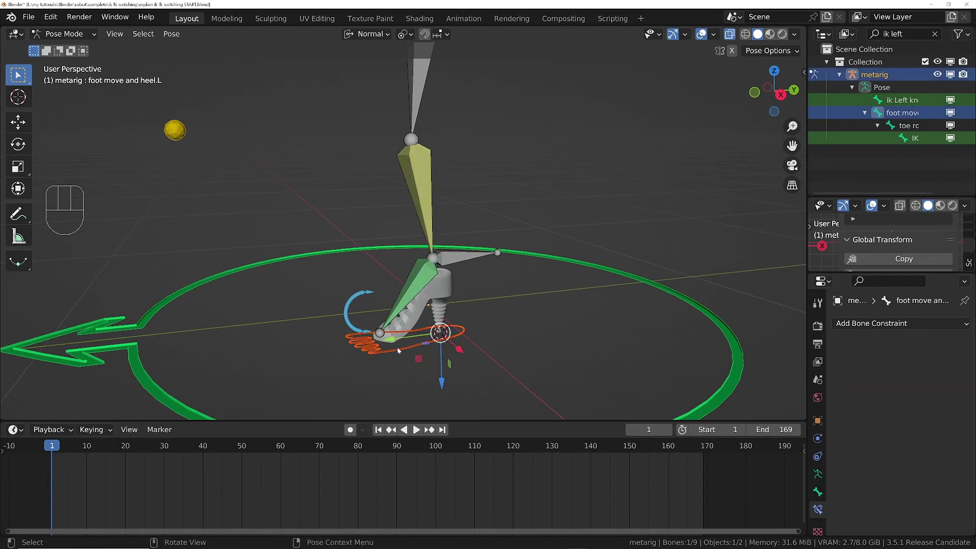
{"action": "left_click", "coordinate": [432, 173]}
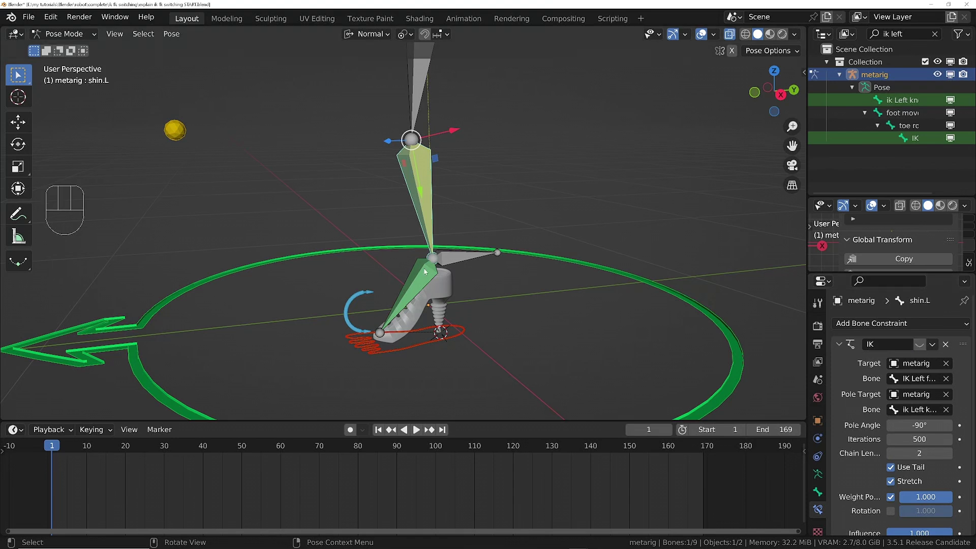
{"action": "left_click", "coordinate": [413, 208]}
{"action": "key", "text": "r"}
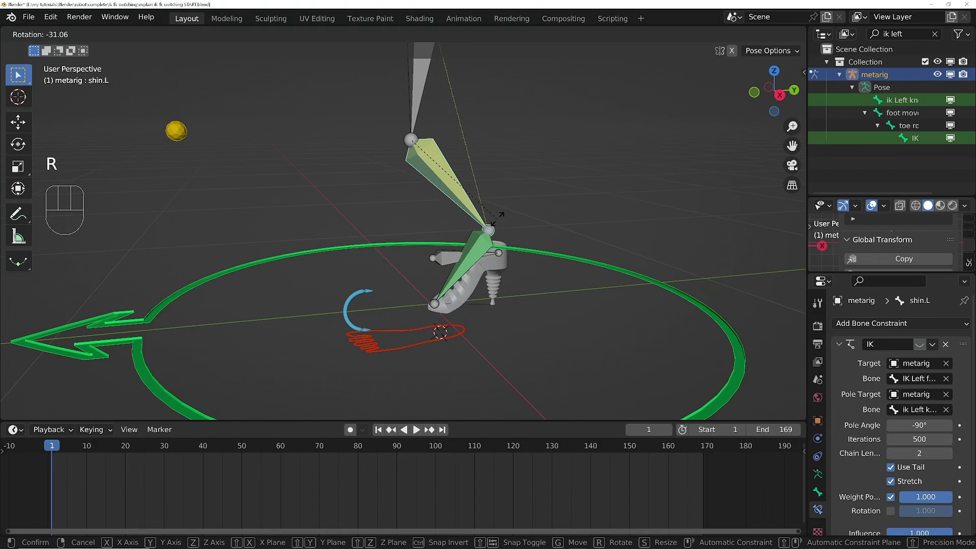
{"action": "left_click", "coordinate": [442, 305]}
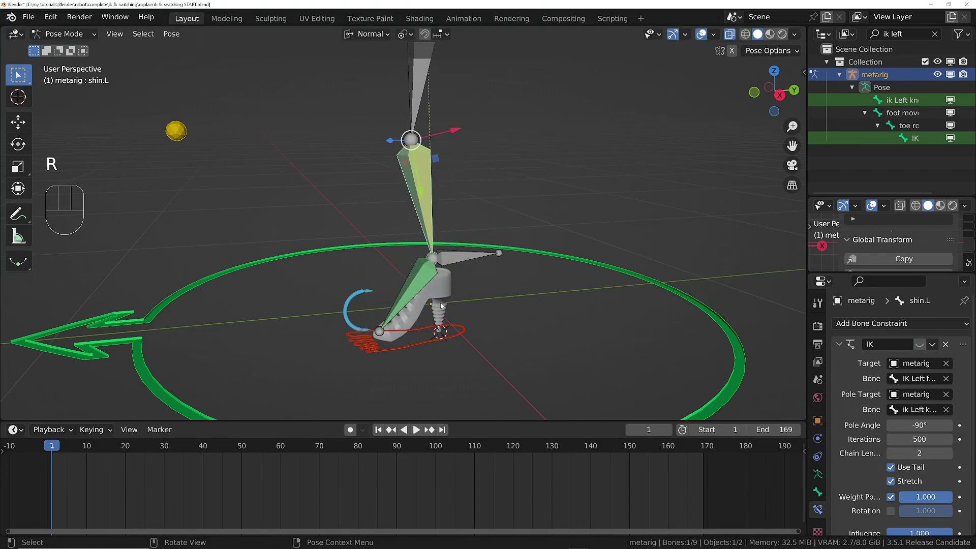
- Examine the foot move and heel.L control and the bone constraint on foot.L in close-up
{"action": "left_click", "coordinate": [422, 343]}
{"action": "scroll", "coordinate": [422, 342], "scroll_direction": "up", "scroll_amount": 3}
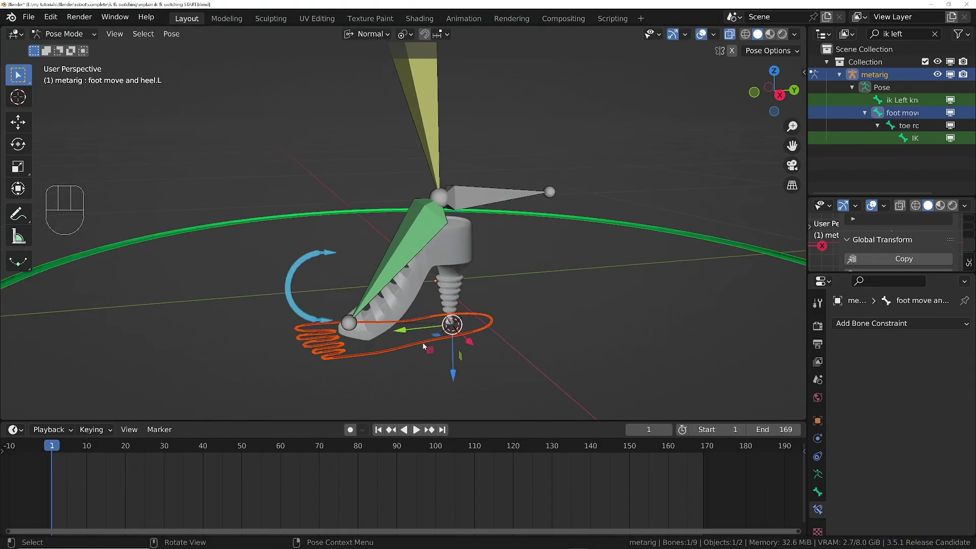
{"action": "scroll", "coordinate": [422, 342], "scroll_direction": "down", "scroll_amount": 2}
{"action": "middle_click_drag", "start_coordinate": [423, 343], "coordinate": [421, 375], "text": "shift"}
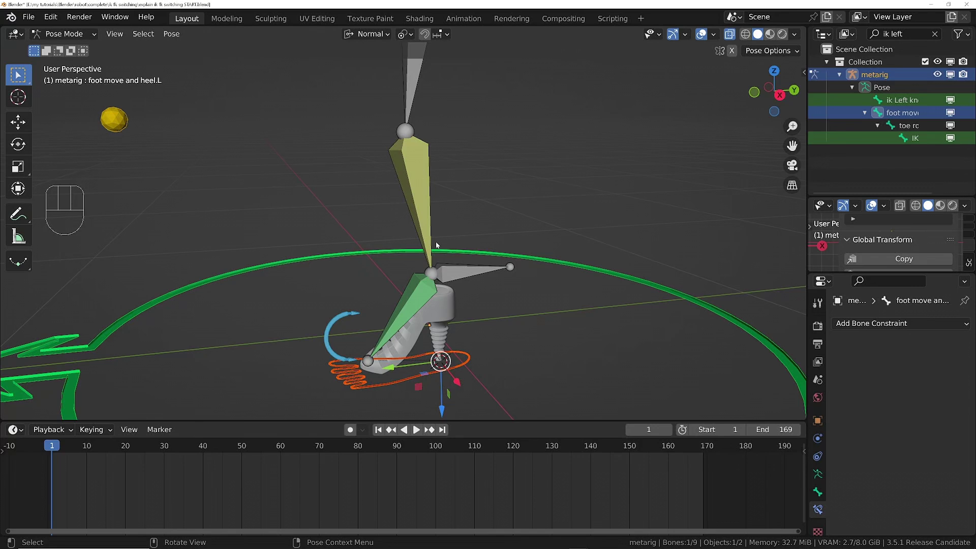
{"action": "left_click", "coordinate": [416, 315]}
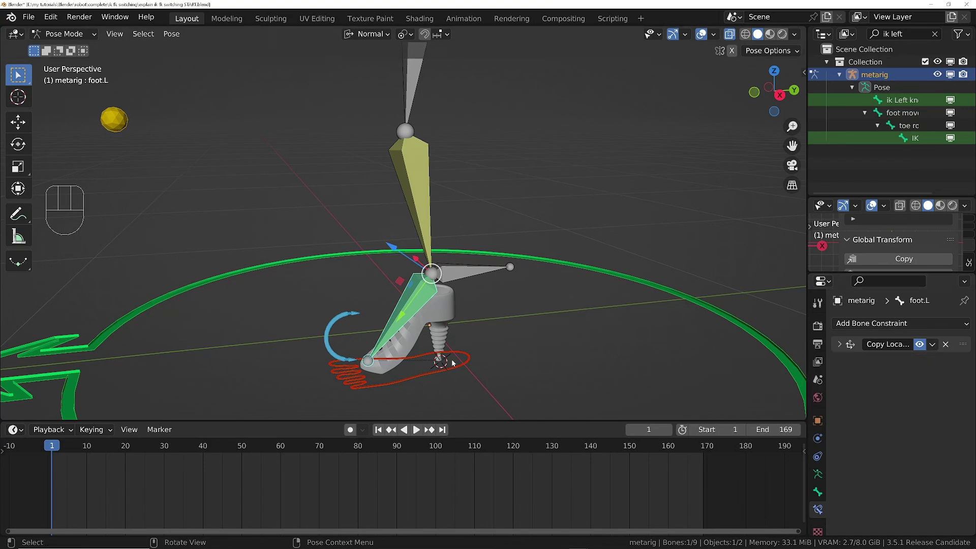
{"action": "middle_click_drag", "start_coordinate": [449, 362], "coordinate": [452, 325]}
{"action": "middle_click_drag", "start_coordinate": [447, 325], "coordinate": [418, 264], "text": "ctrl"}
- Rotate shin.L to swing the foot away from its control, and try rotating the foot move and heel.L control
{"action": "left_click", "coordinate": [428, 345]}
{"action": "left_click", "coordinate": [430, 189]}
{"action": "key", "text": "r"}
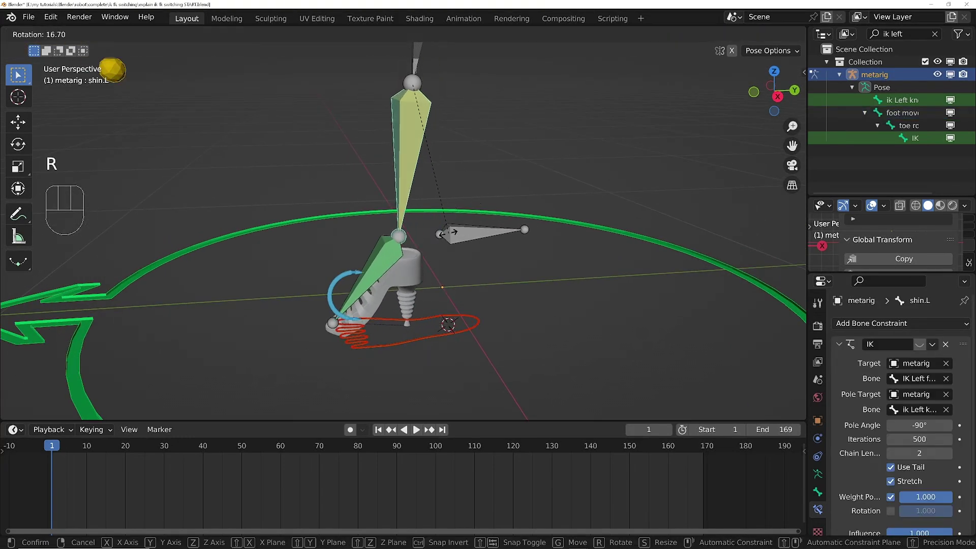
{"action": "left_click", "coordinate": [416, 313]}
{"action": "left_click", "coordinate": [444, 334]}
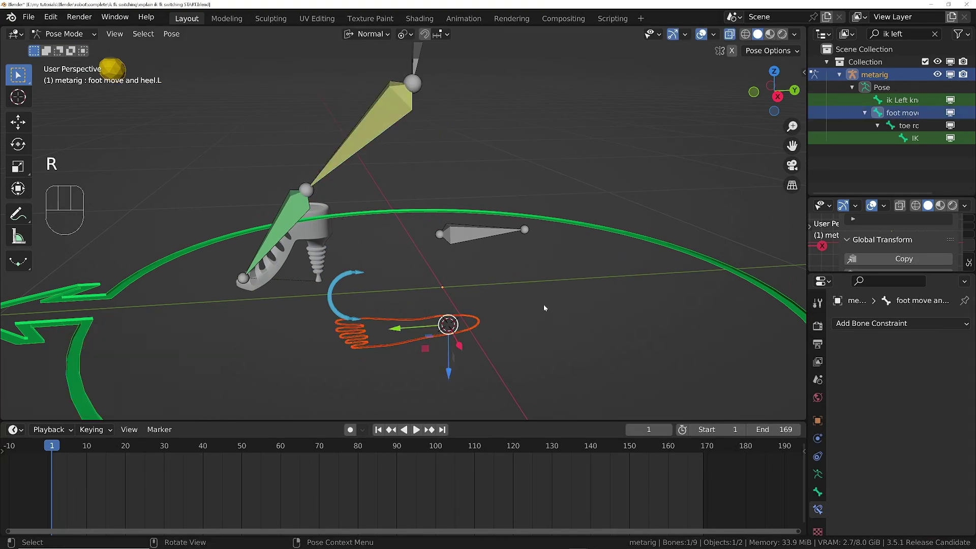
{"action": "key", "text": "r"}
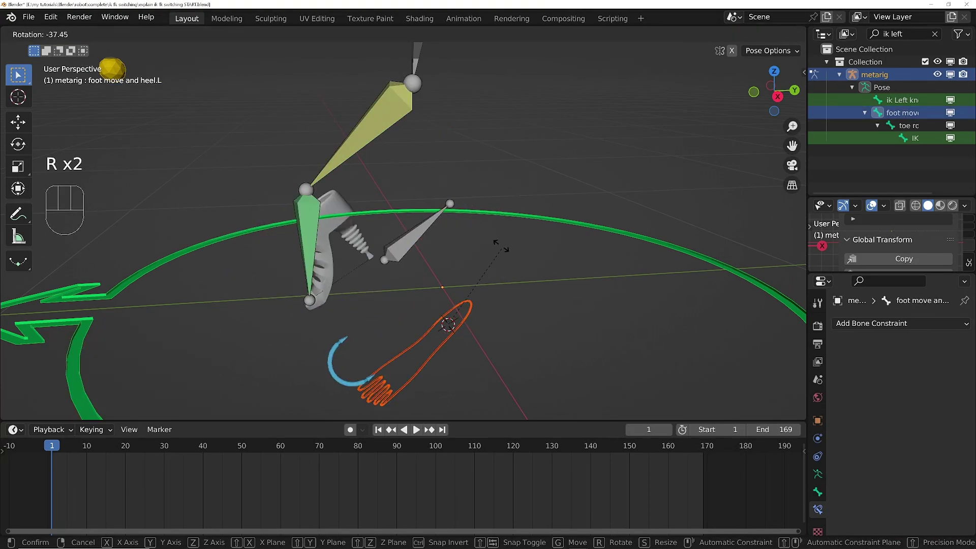
{"action": "right_click", "coordinate": [502, 285]}
{"action": "middle_click_drag", "start_coordinate": [392, 290], "coordinate": [432, 301]}
- Undo the shin.L rotation and the selection of the foot control
{"action": "key", "text": "shift+Left"}
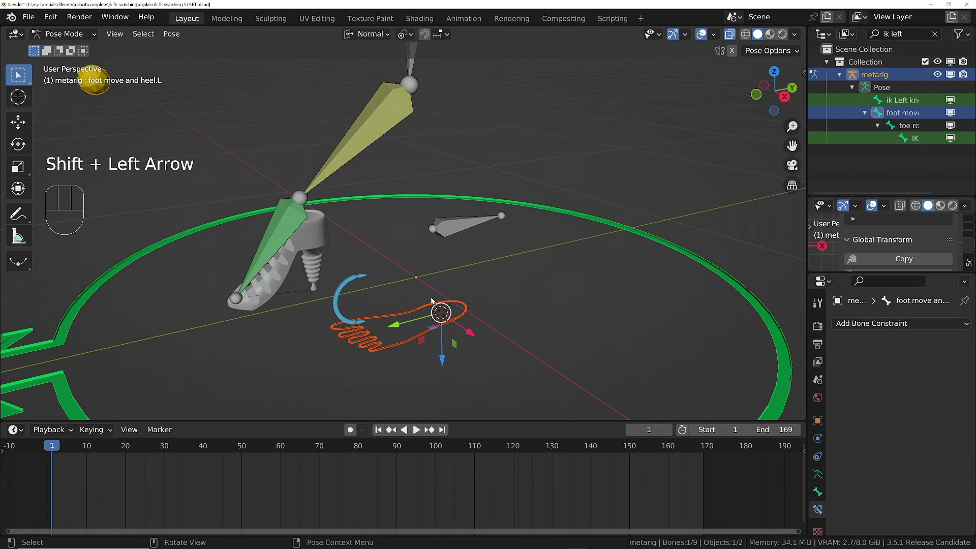
{"action": "key", "text": "ctrl+z"}
{"action": "key", "text": "ctrl+z"}
{"action": "key", "text": "ctrl+z"}
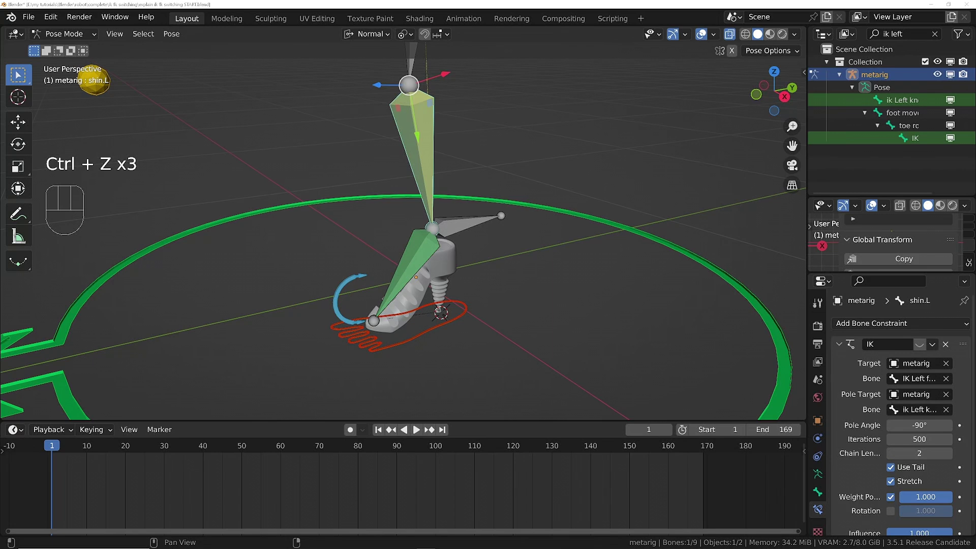
- Rotate shin.L by about -44.5° in the view to lift the left foot off the ground
{"action": "left_click", "coordinate": [415, 257]}
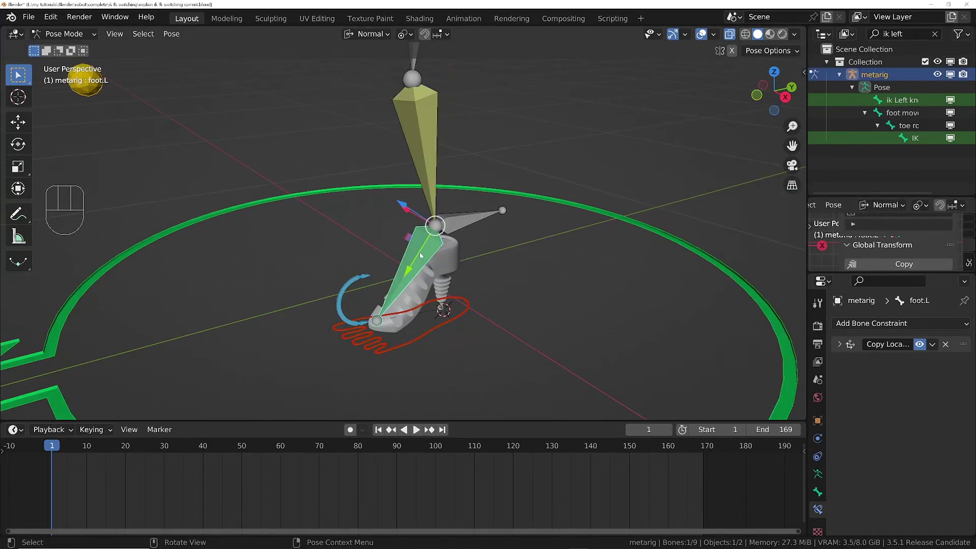
{"action": "middle_click_drag", "start_coordinate": [426, 273], "coordinate": [358, 262]}
{"action": "left_click", "coordinate": [359, 261]}
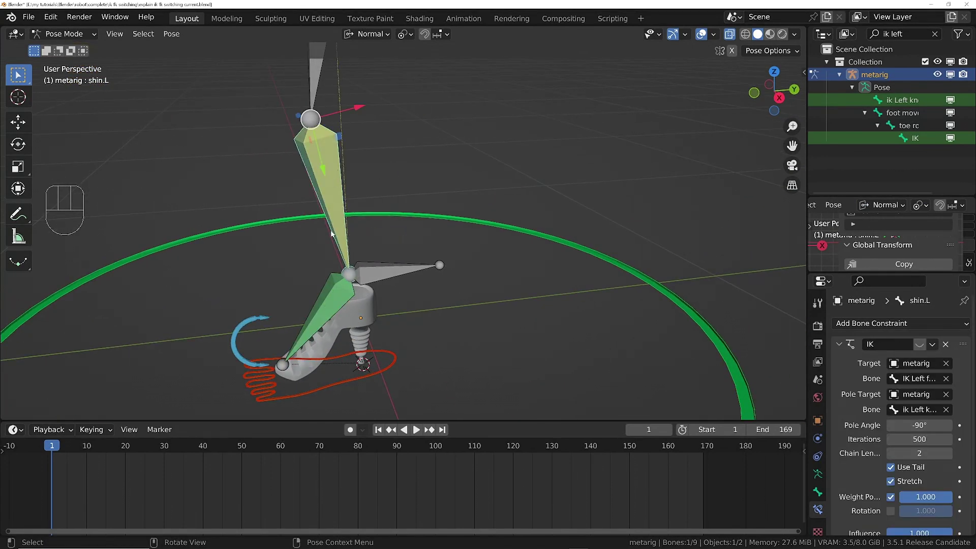
{"action": "key", "text": "r"}
{"action": "left_click", "coordinate": [446, 178]}
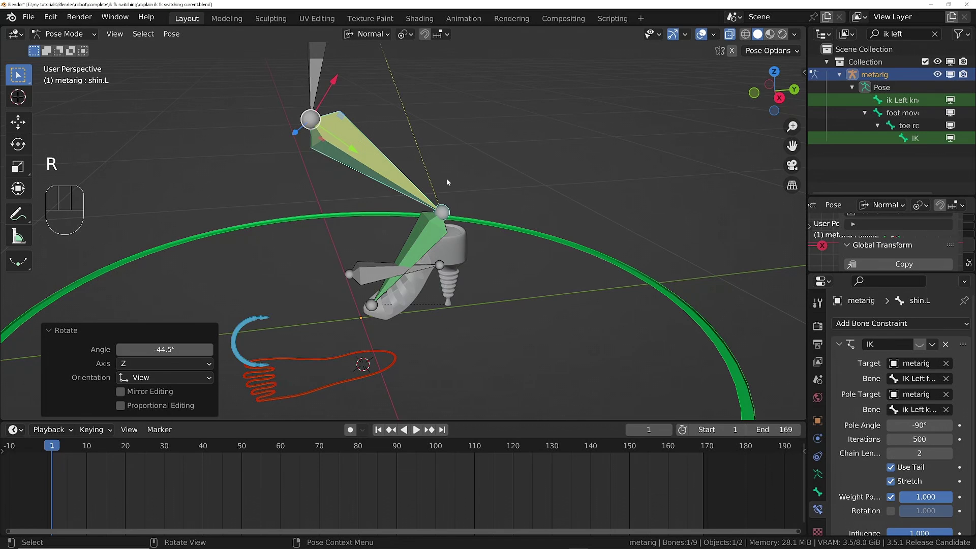
- Unlock the rotation channels of foot.L and rotate the foot bone by about -41° in the view
{"action": "left_click", "coordinate": [415, 255]}
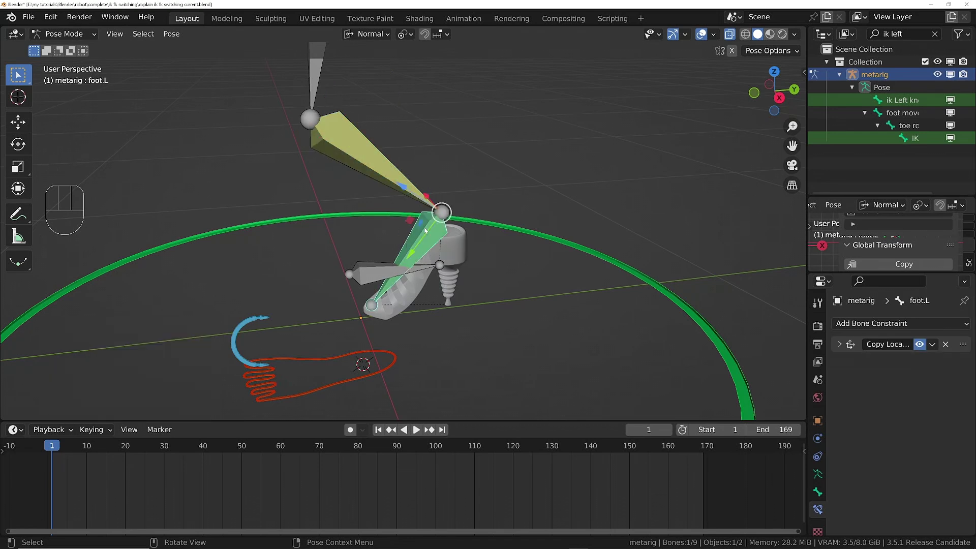
{"action": "key", "text": "n"}
{"action": "left_click_drag", "start_coordinate": [773, 152], "coordinate": [773, 190]}
{"action": "mouse_move", "coordinate": [448, 285]}
{"action": "middle_mouse_down"}
{"action": "mouse_move", "coordinate": [458, 282]}
{"action": "mouse_move", "coordinate": [448, 273]}
{"action": "middle_mouse_up"}
{"action": "key", "text": "r"}
{"action": "left_click", "coordinate": [462, 281]}
{"action": "middle_click_drag", "start_coordinate": [447, 272], "coordinate": [373, 262], "text": "shift"}
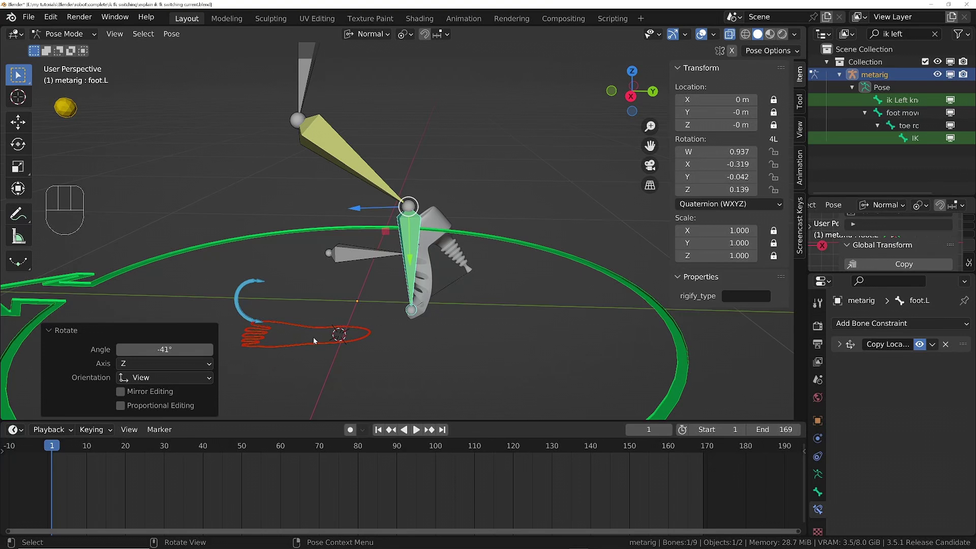
- Move the foot move and heel.L control about 0.35 m along Y to beneath the foot and rotate it by about -47.7°
{"action": "left_click", "coordinate": [292, 345]}
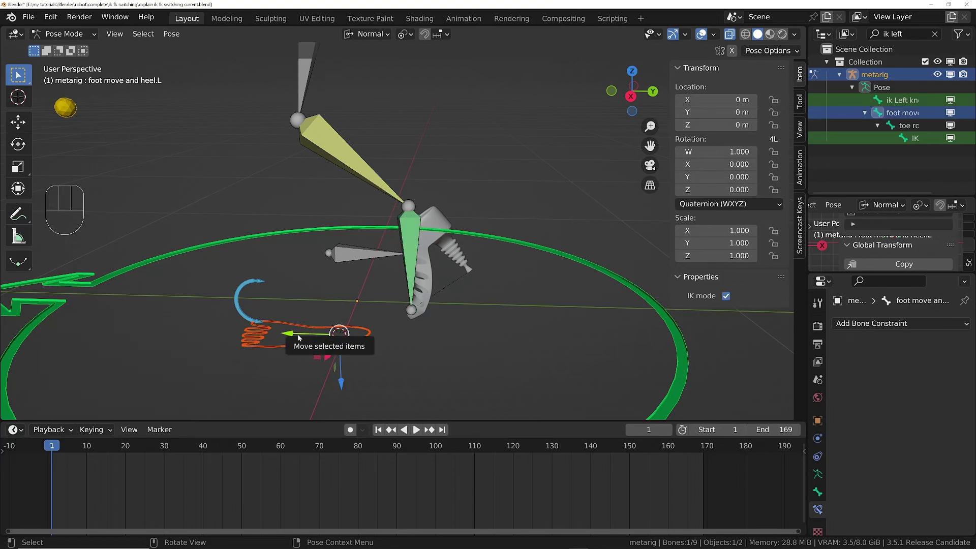
{"action": "key", "text": "g"}
{"action": "left_click", "coordinate": [441, 320]}
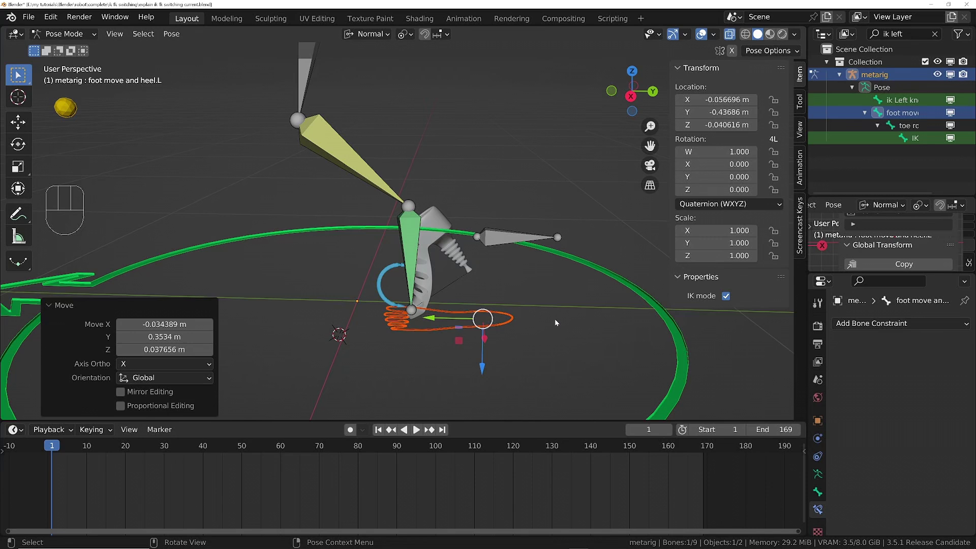
{"action": "key", "text": "r"}
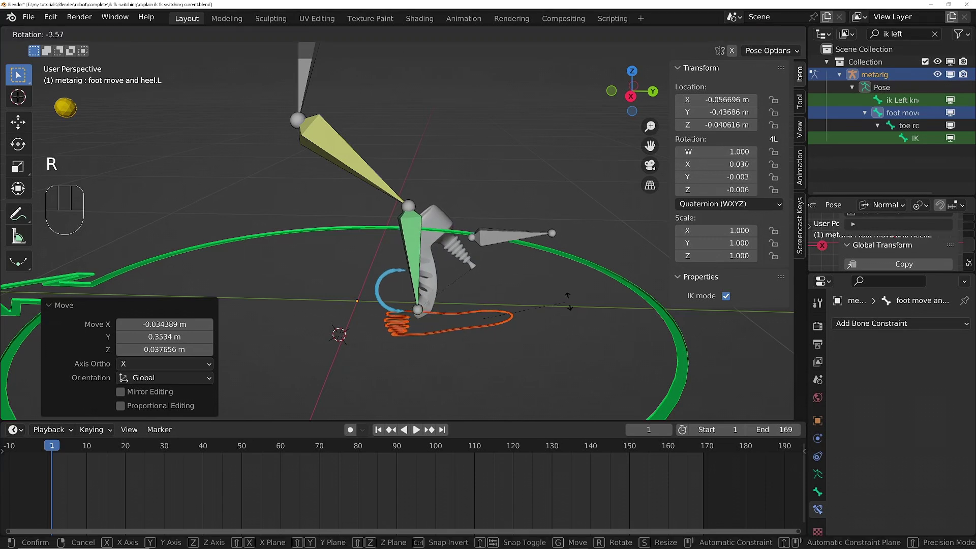
{"action": "left_click", "coordinate": [513, 276]}
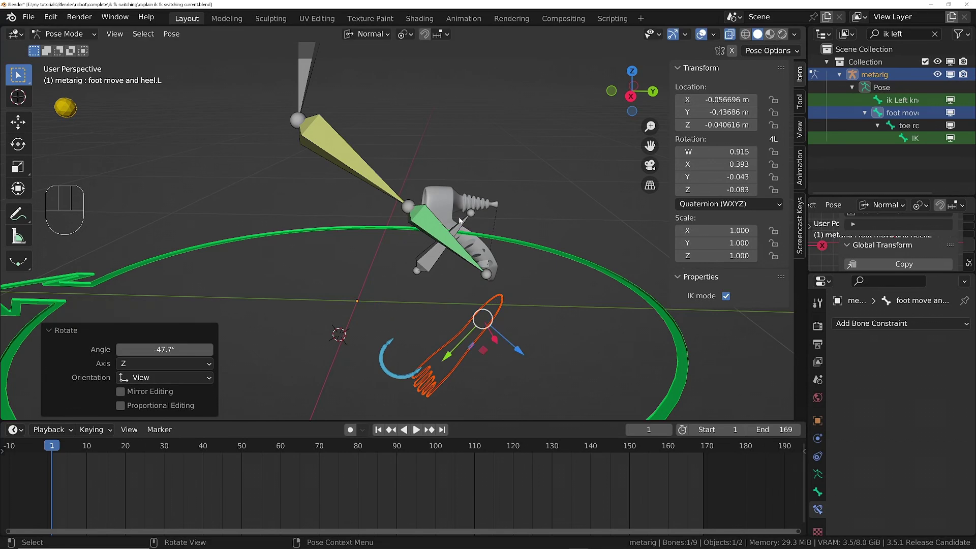
- Reset the rotation and location of all visible bones in the pose
{"action": "key", "text": "alt+a"}
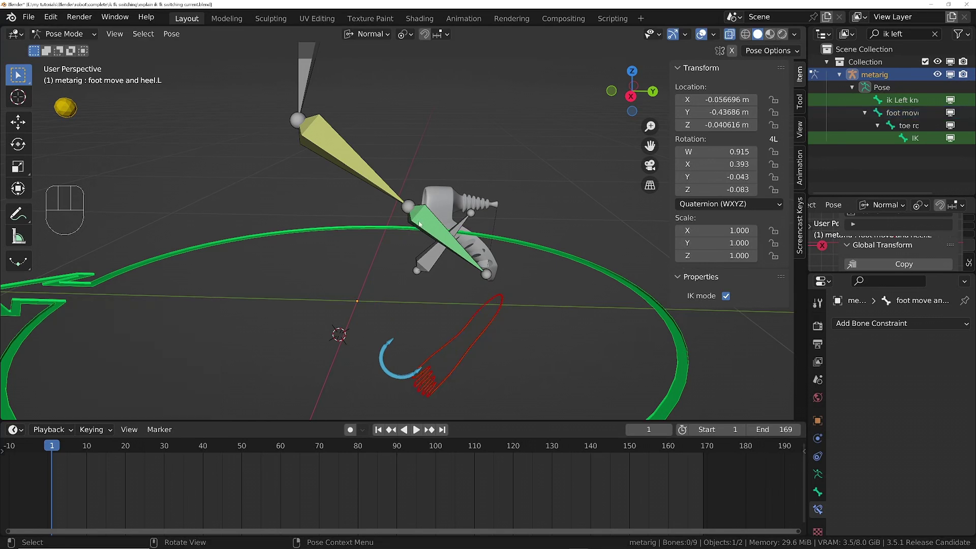
{"action": "key", "text": "a"}
{"action": "key", "text": "alt+r"}
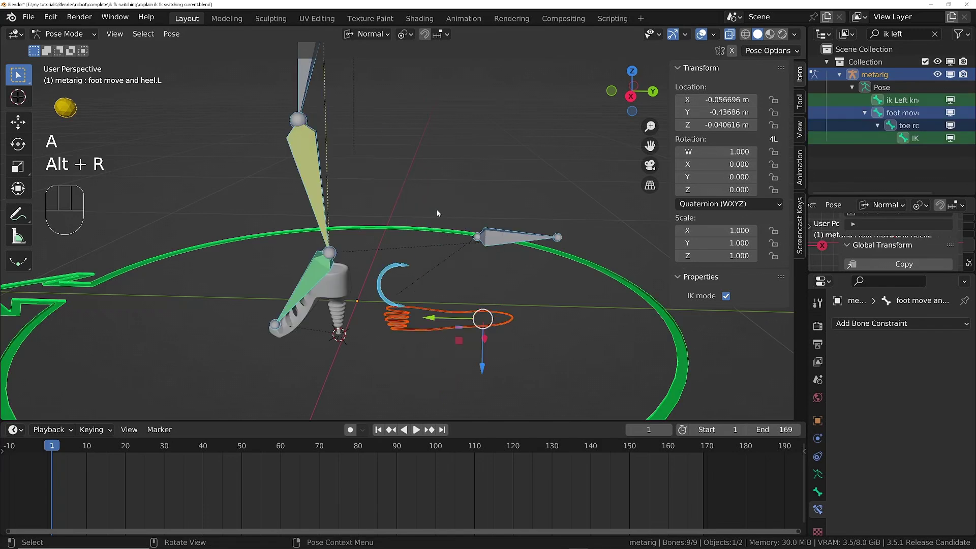
{"action": "key", "text": "alt+g"}
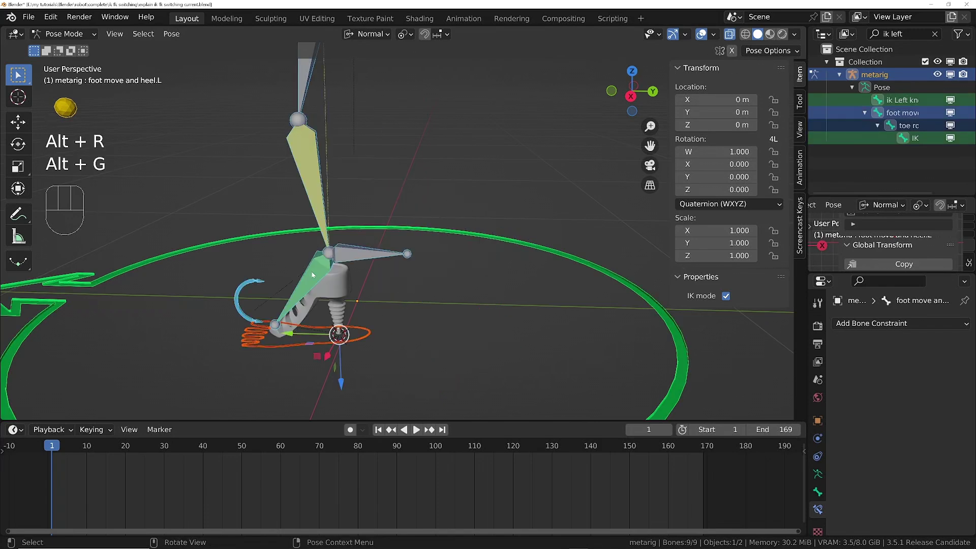
- Lock all four rotation channels of the foot.L bone and save the file
{"action": "left_click", "coordinate": [338, 279]}
{"action": "middle_click_drag", "start_coordinate": [339, 279], "coordinate": [315, 299]}
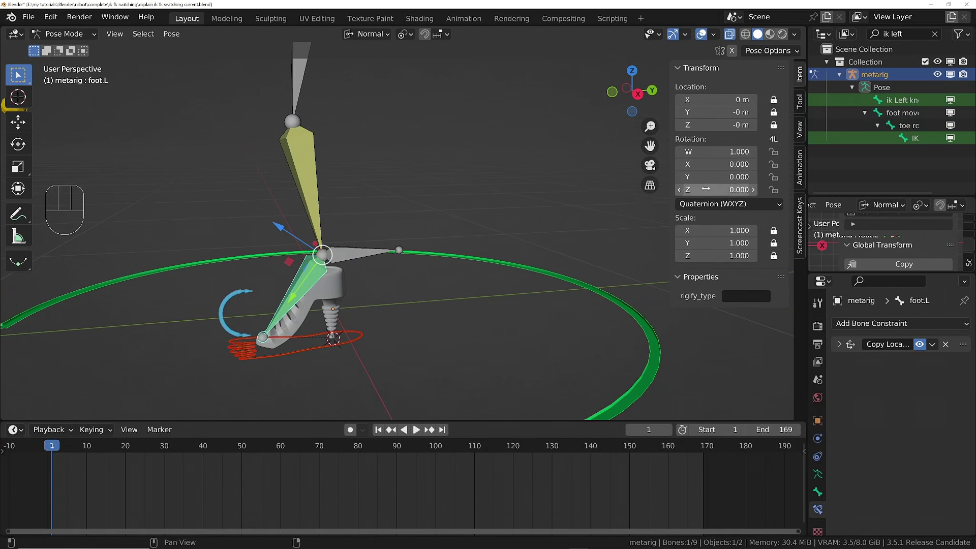
{"action": "left_click_drag", "start_coordinate": [773, 152], "coordinate": [775, 189]}
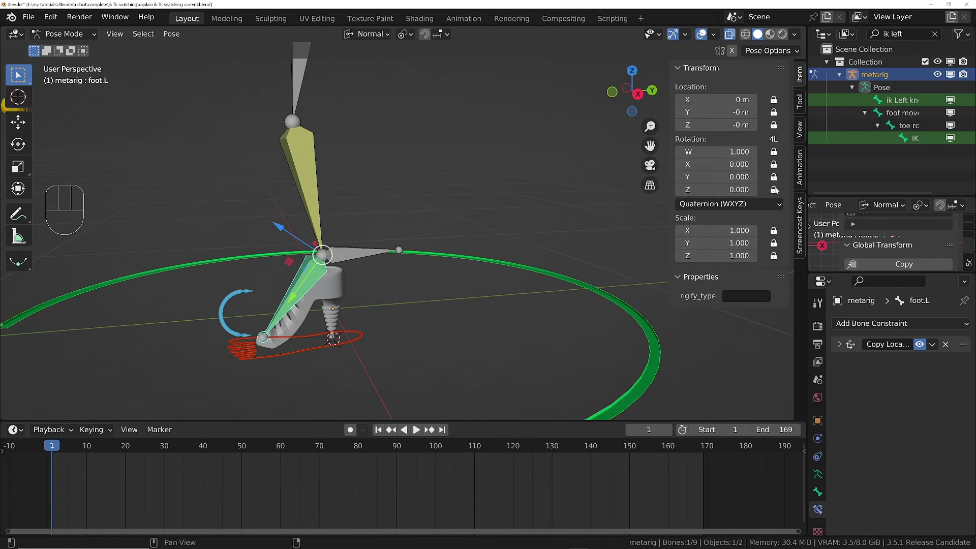
{"action": "key", "text": "ctrl+s"}
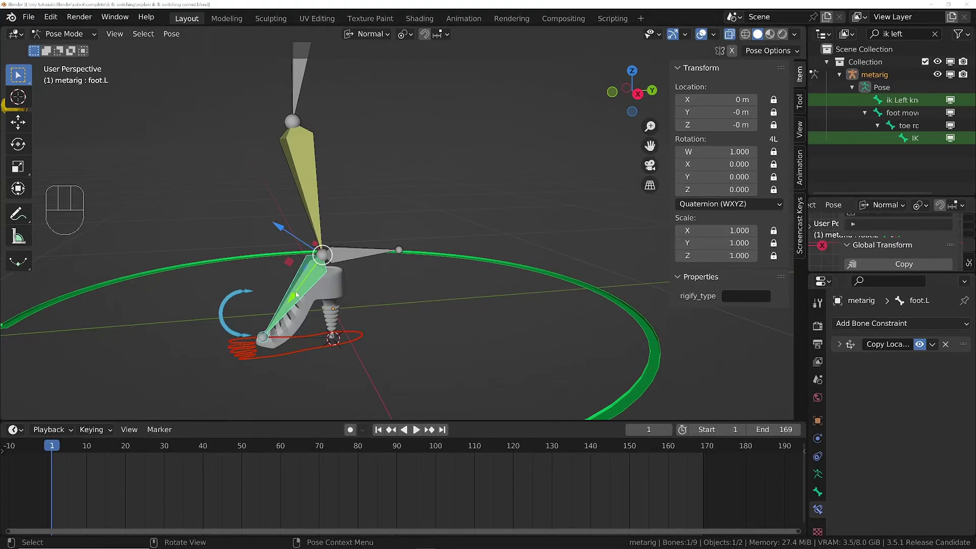
- Rename the foot.L bone as "IK foot.L"
{"action": "middle_click_drag", "start_coordinate": [297, 295], "coordinate": [390, 254], "text": "ctrl"}
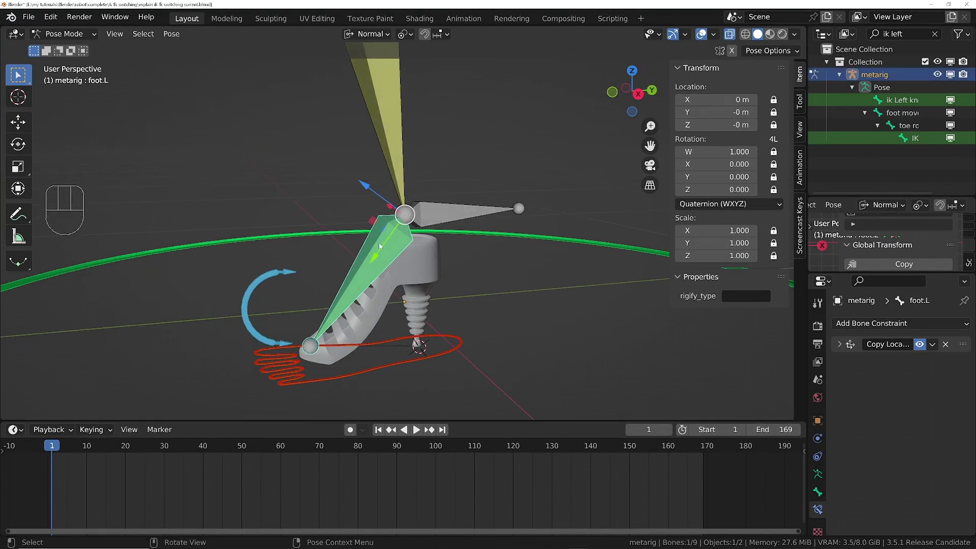
{"action": "key", "text": "F2"}
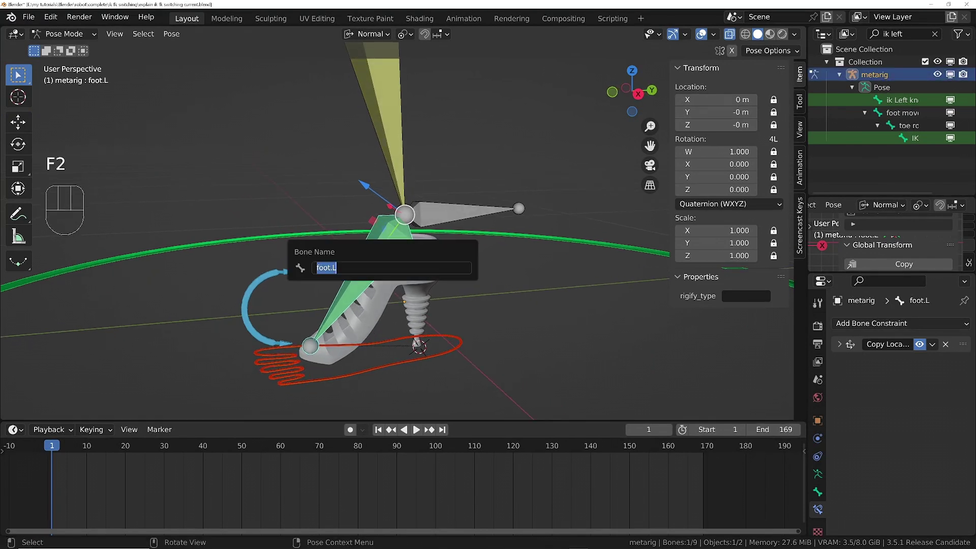
{"action": "key", "text": "Left"}
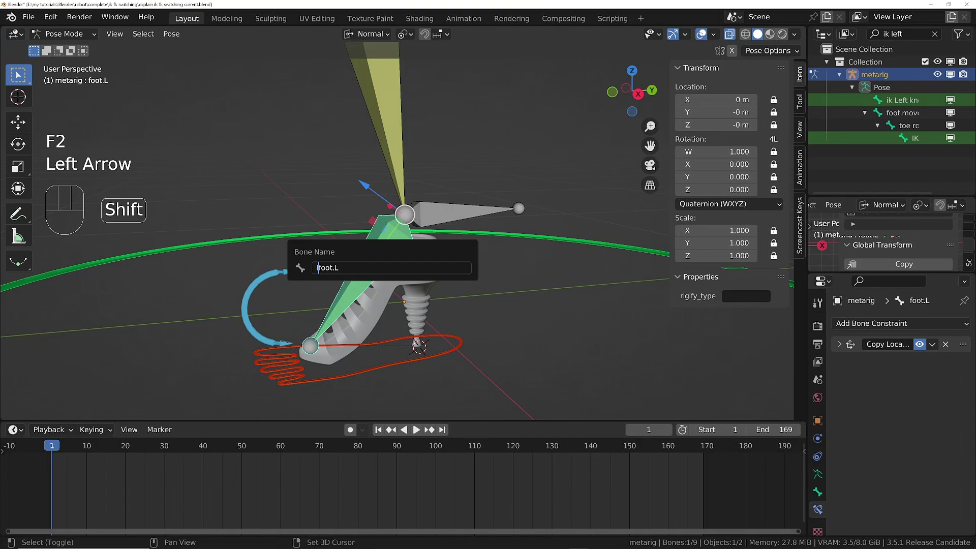
{"action": "type", "text": "IK"}
{"action": "key", "text": "Return"}
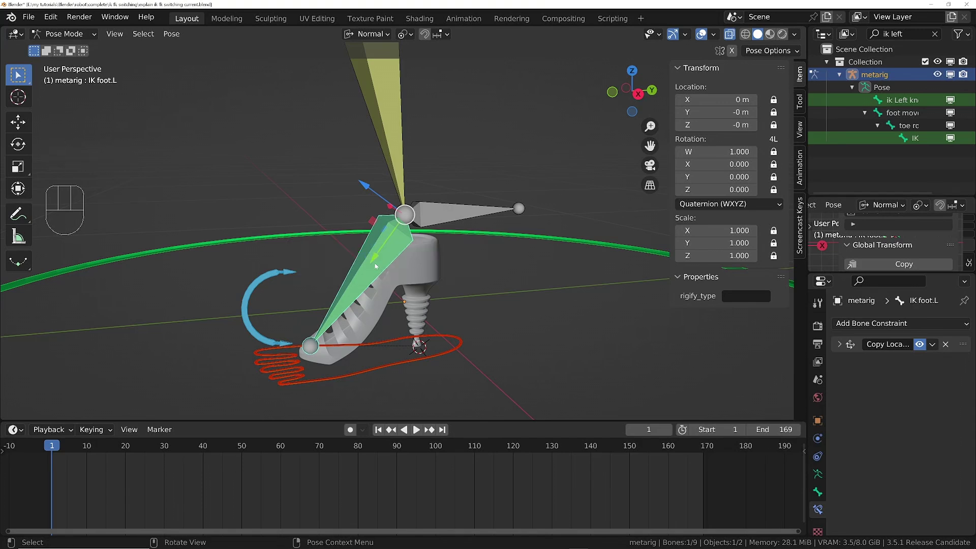
- Enter Edit Mode on the armature and set the transform orientation to Normal and the pivot point to Active Element
{"action": "middle_click_drag", "start_coordinate": [384, 271], "coordinate": [375, 260]}
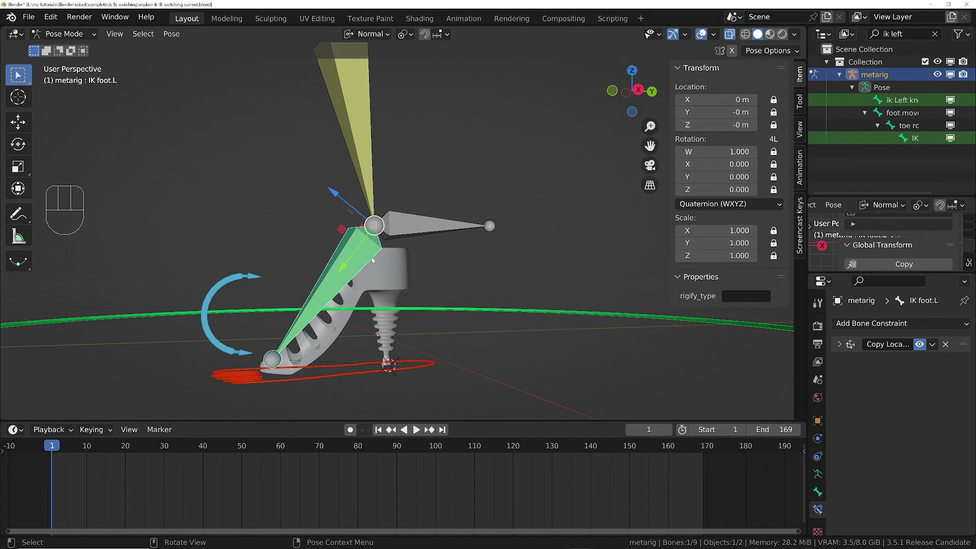
{"action": "key", "text": "Tab"}
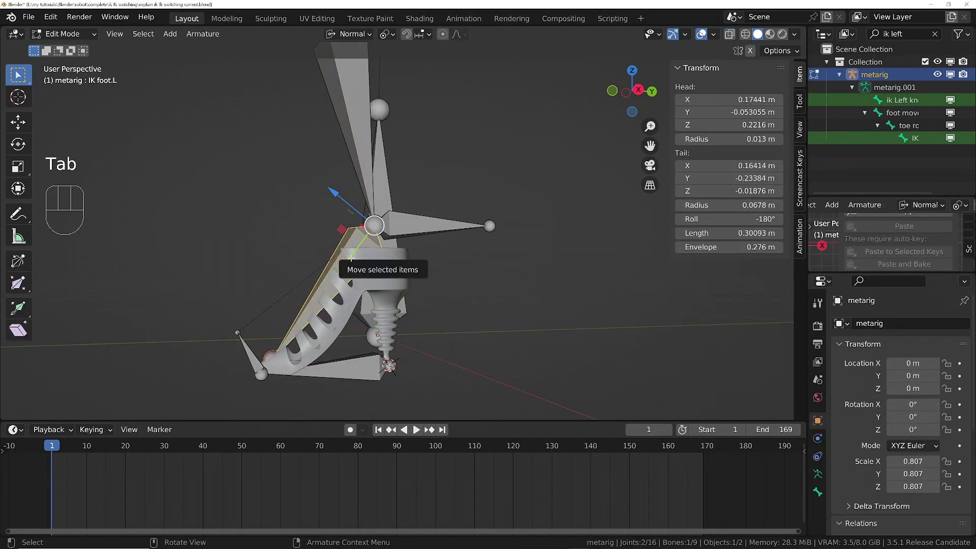
{"action": "key", "text": "comma"}
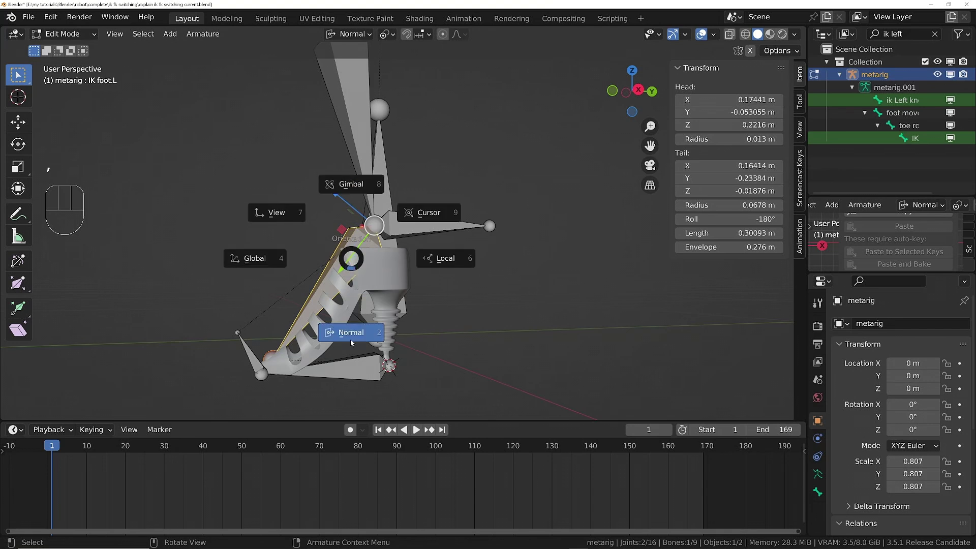
{"action": "left_click", "coordinate": [349, 334]}
{"action": "key", "text": "period"}
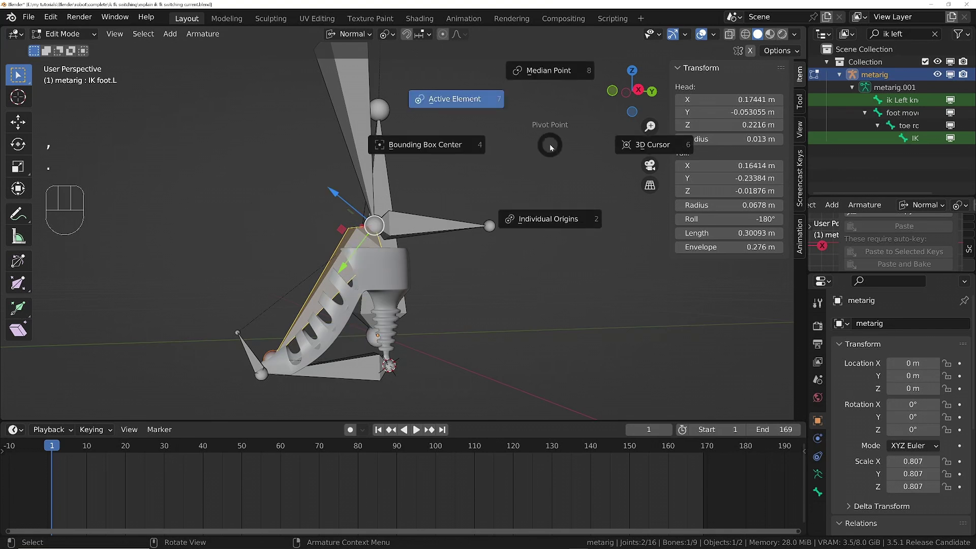
{"action": "left_click", "coordinate": [458, 98]}
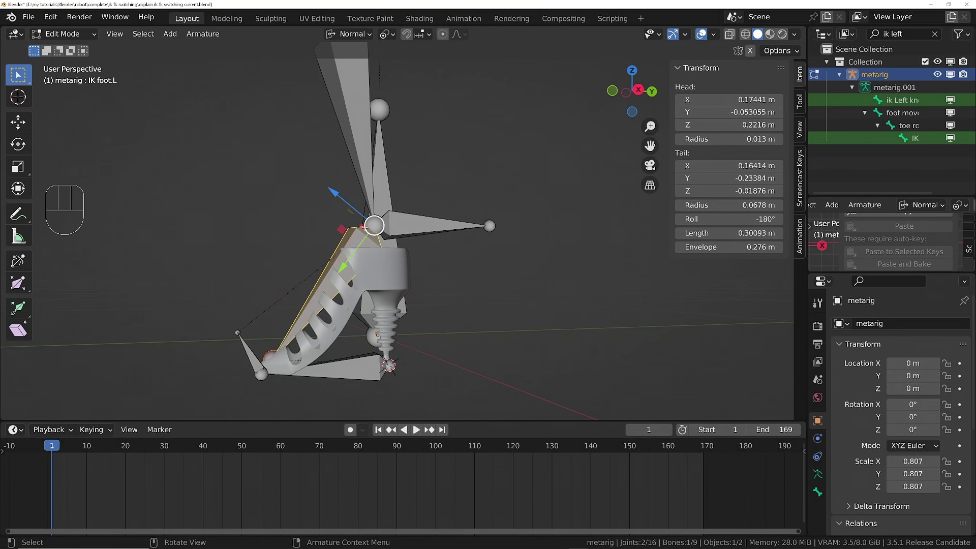
- Turn on X-ray, duplicate IK foot.L in place and scale the copy to about 0.5 along its normal Y axis
{"action": "middle_click_drag", "start_coordinate": [362, 221], "coordinate": [354, 243]}
{"action": "key", "text": "z"}
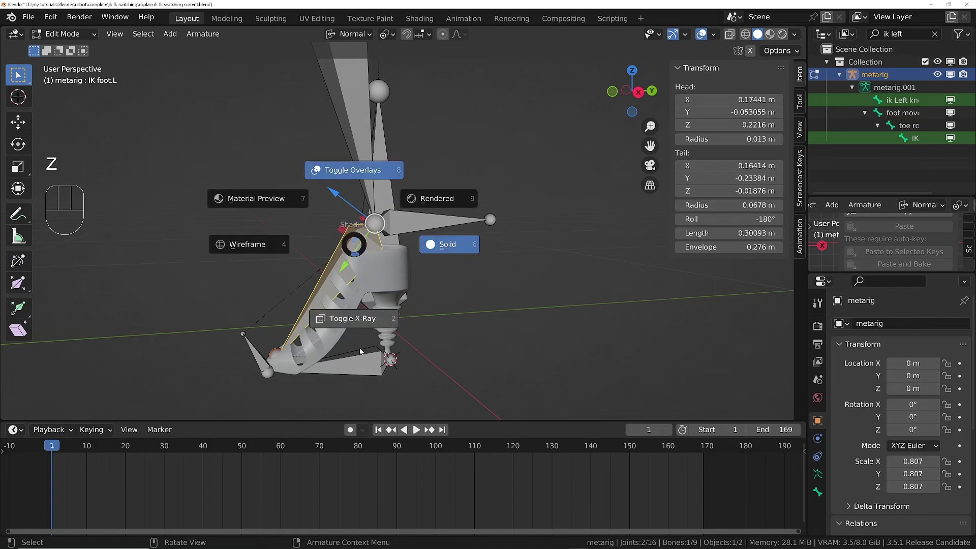
{"action": "left_click", "coordinate": [358, 289]}
{"action": "key", "text": "shift+d"}
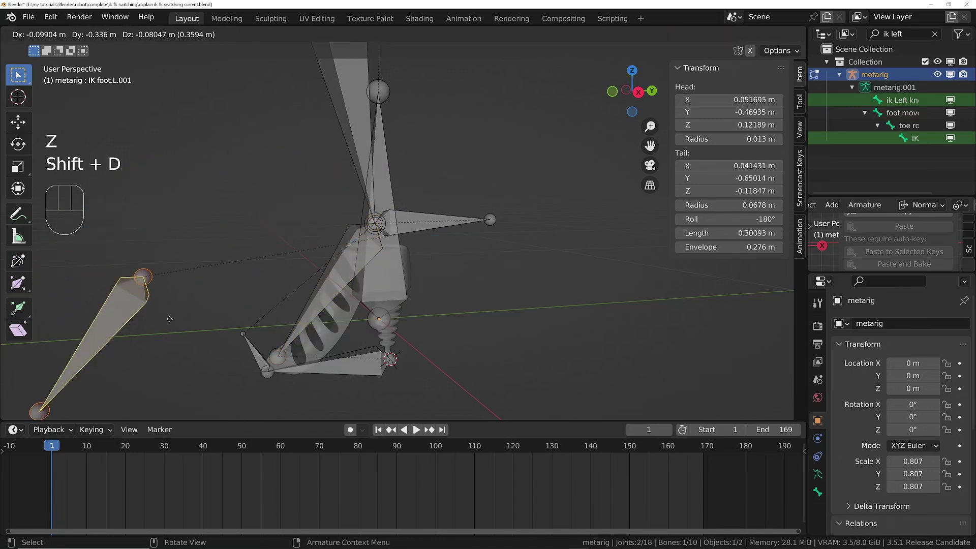
{"action": "right_click", "coordinate": [228, 207]}
{"action": "key", "text": "s"}
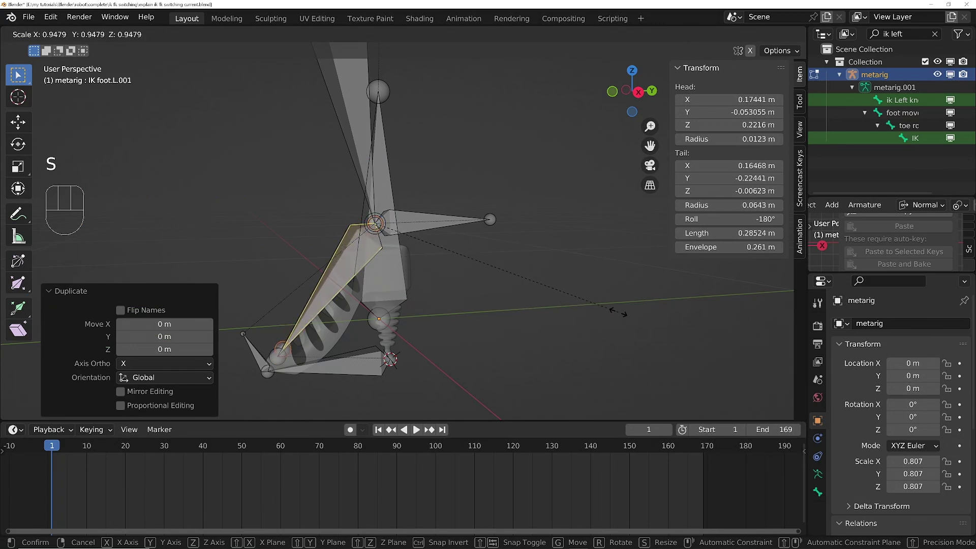
{"action": "key", "text": "y"}
{"action": "key", "text": "y"}
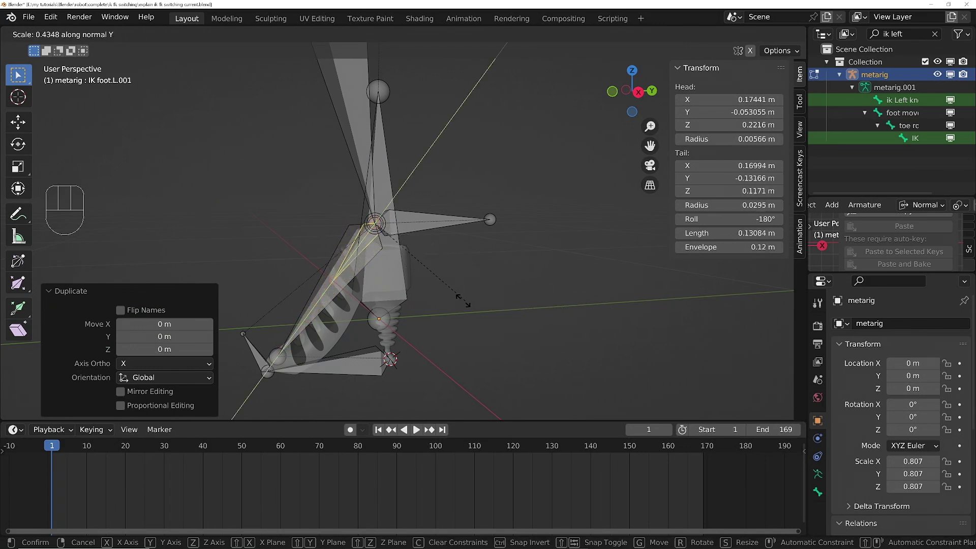
{"action": "left_click", "coordinate": [482, 305]}
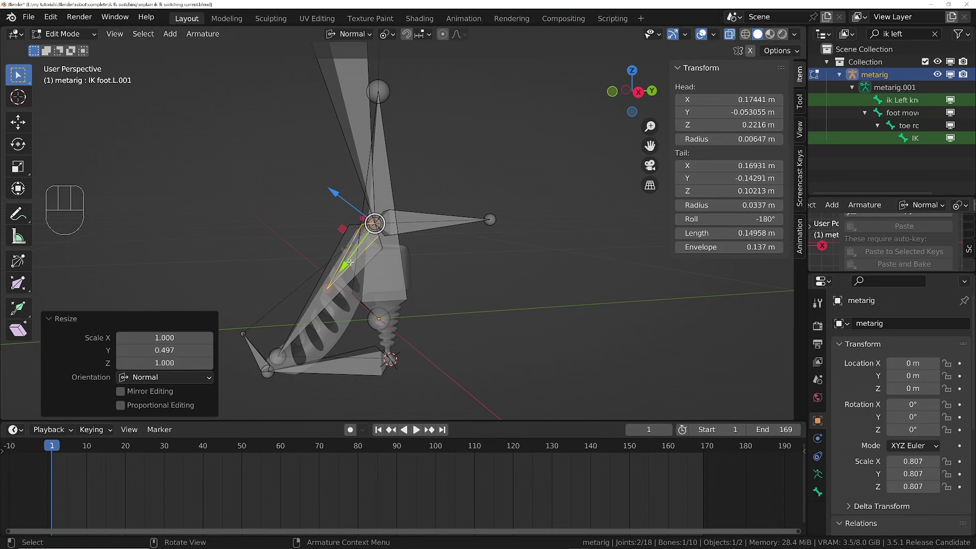
- Rename the shortened duplicate foot bone as "FK foot.L"
{"action": "key", "text": "F2"}
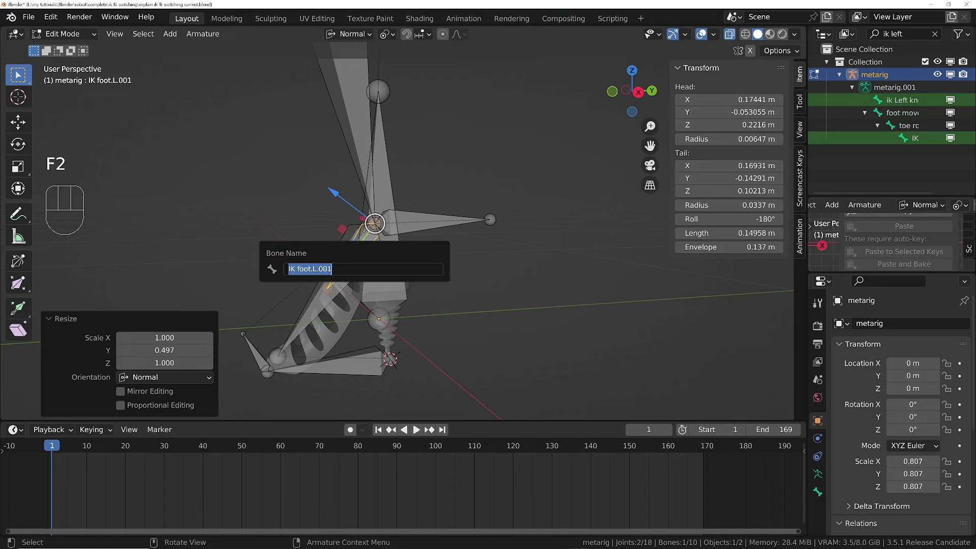
{"action": "key", "text": "Right"}
{"action": "key", "text": "BackSpace"}
{"action": "key", "text": "BackSpace"}
{"action": "key", "text": "BackSpace"}
{"action": "key", "text": "BackSpace"}
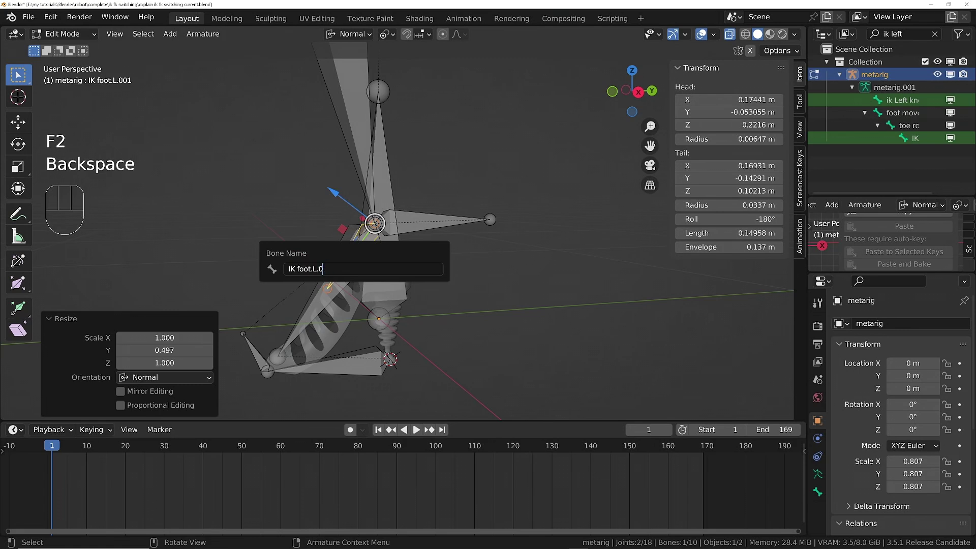
{"action": "key", "text": "Left"}
{"action": "key", "text": "Home"}
{"action": "key", "text": "Delete"}
{"action": "key", "text": "Delete"}
{"action": "key", "text": "Delete"}
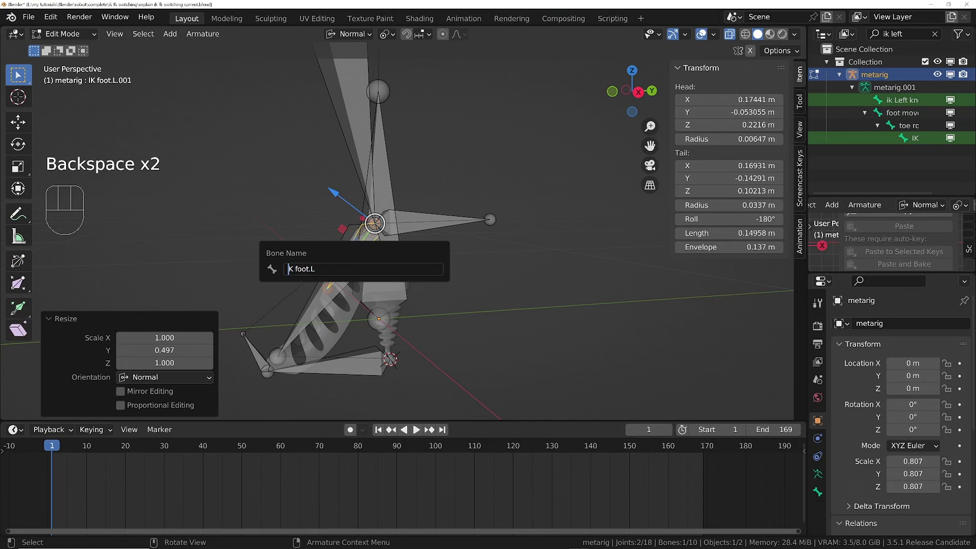
{"action": "type", "text": "FK"}
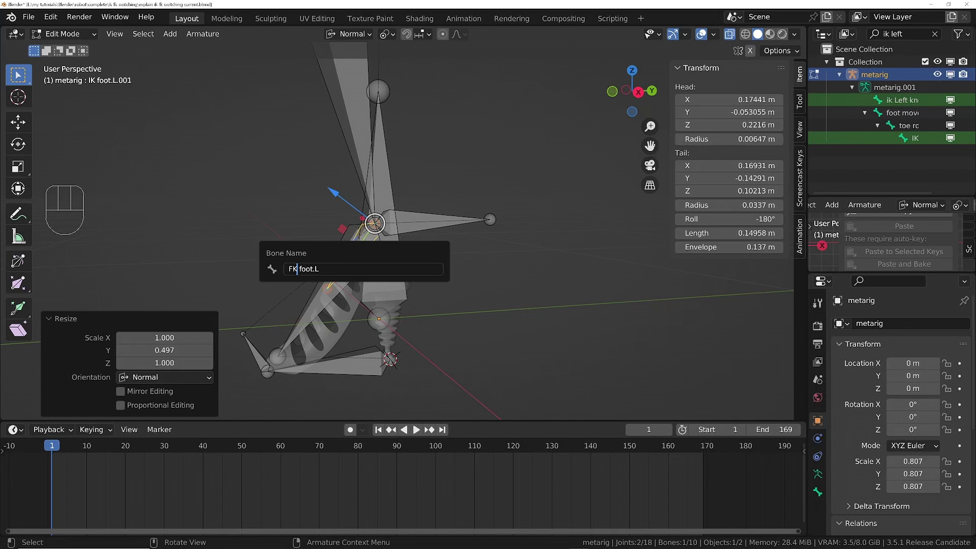
{"action": "key", "text": "Return"}
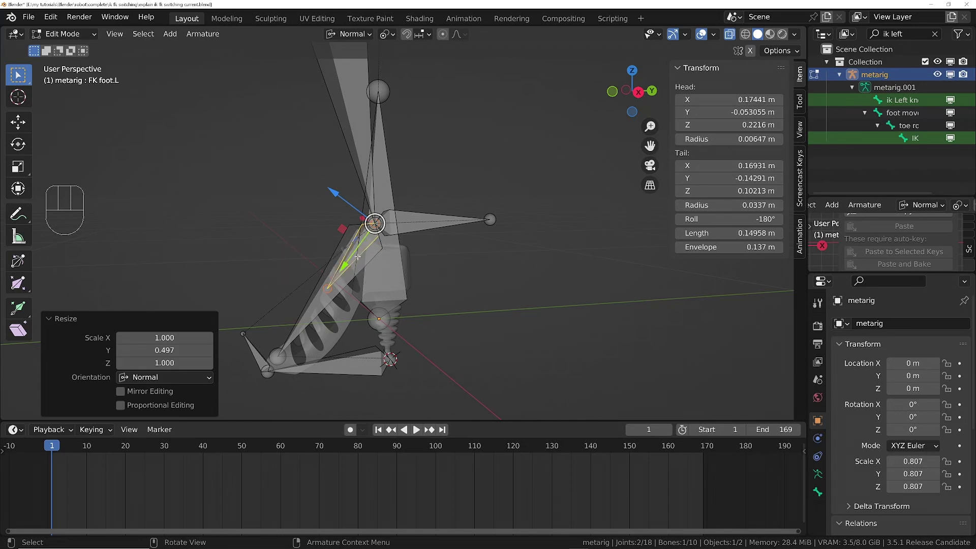
- Parent the FK foot.L bone to shin.L with the Connected option
{"action": "left_click", "coordinate": [316, 301]}
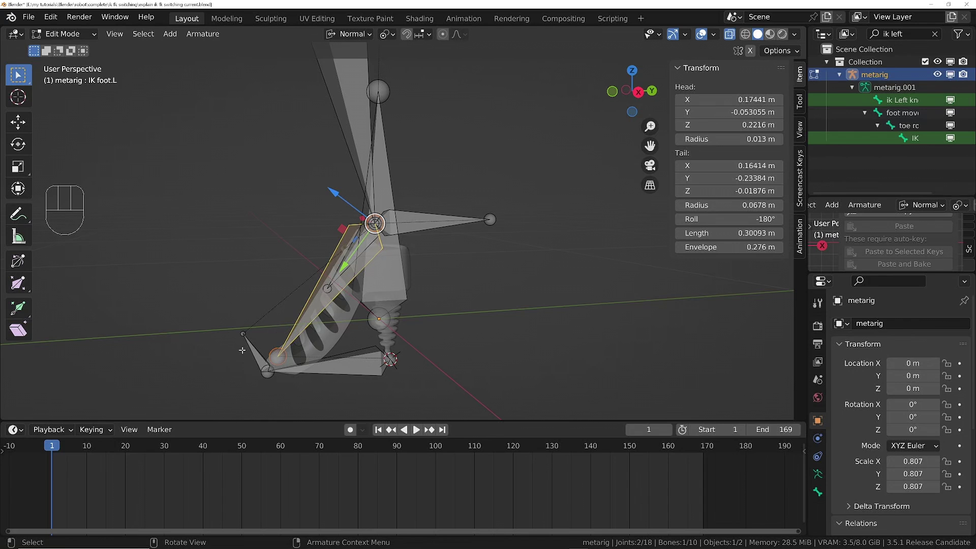
{"action": "left_click", "coordinate": [366, 243]}
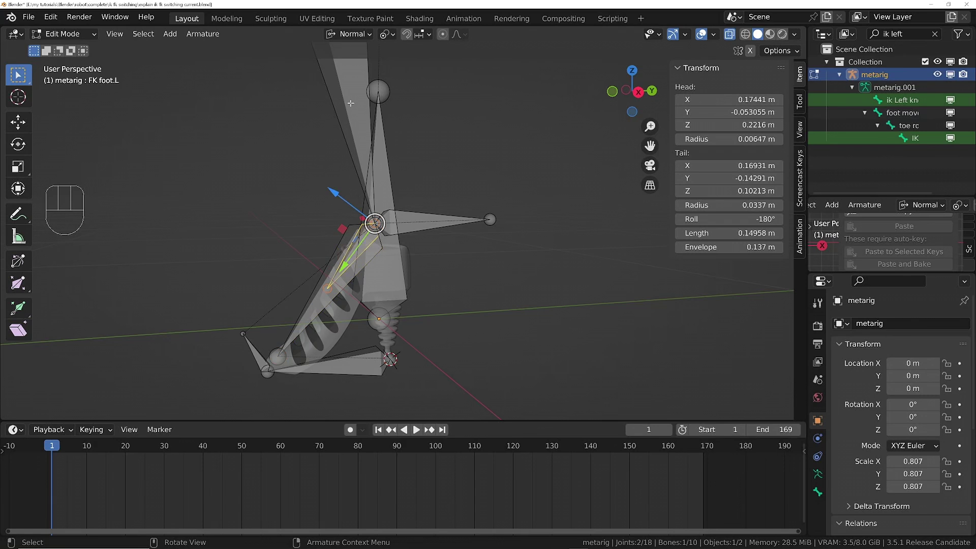
{"action": "middle_click_drag", "start_coordinate": [353, 109], "coordinate": [376, 115]}
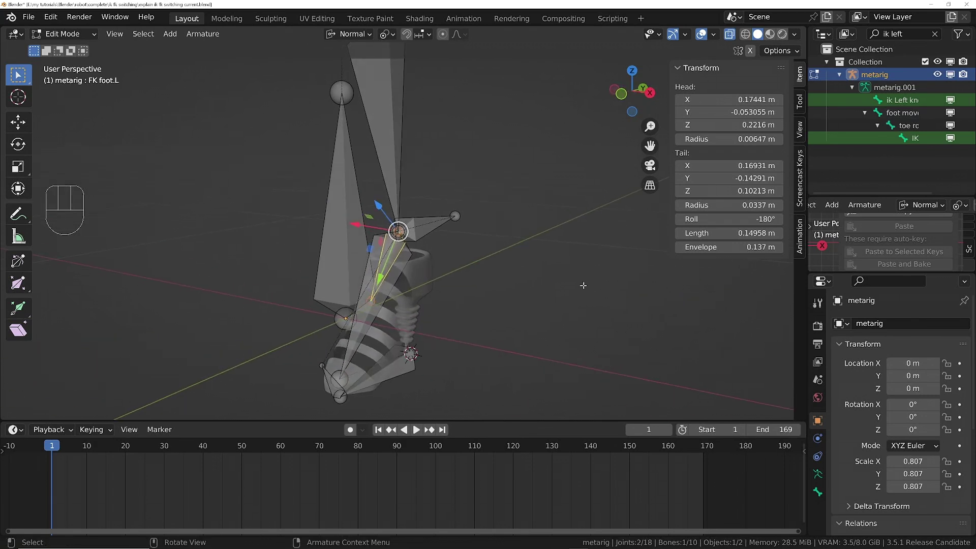
{"action": "left_click", "coordinate": [383, 131]}
{"action": "key", "text": "ctrl+p"}
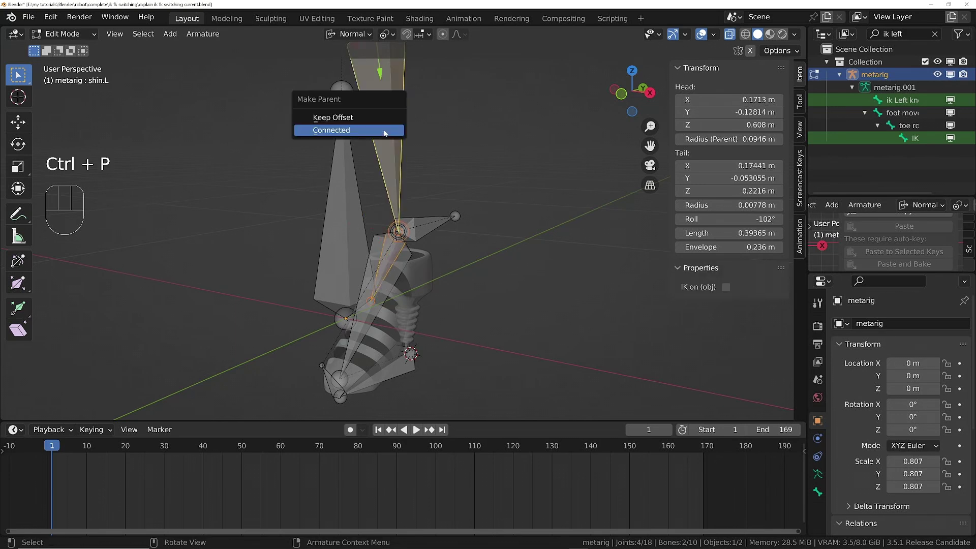
{"action": "left_click", "coordinate": [356, 134]}
{"action": "middle_click_drag", "start_coordinate": [388, 206], "coordinate": [394, 214]}
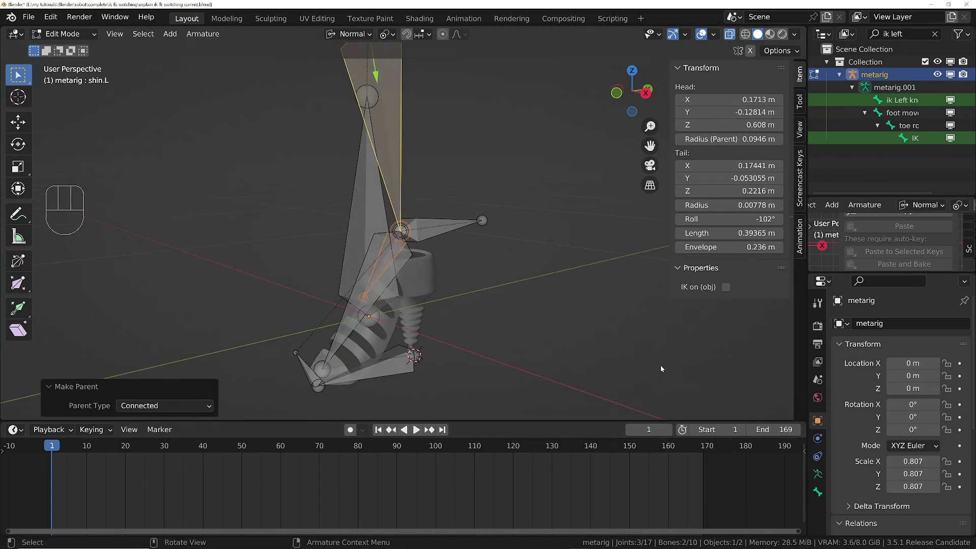
- Disable Inherit Rotation in the bone relations of FK foot.L
{"action": "left_click", "coordinate": [817, 492]}
{"action": "scroll", "coordinate": [896, 474], "scroll_direction": "down", "scroll_amount": 5}
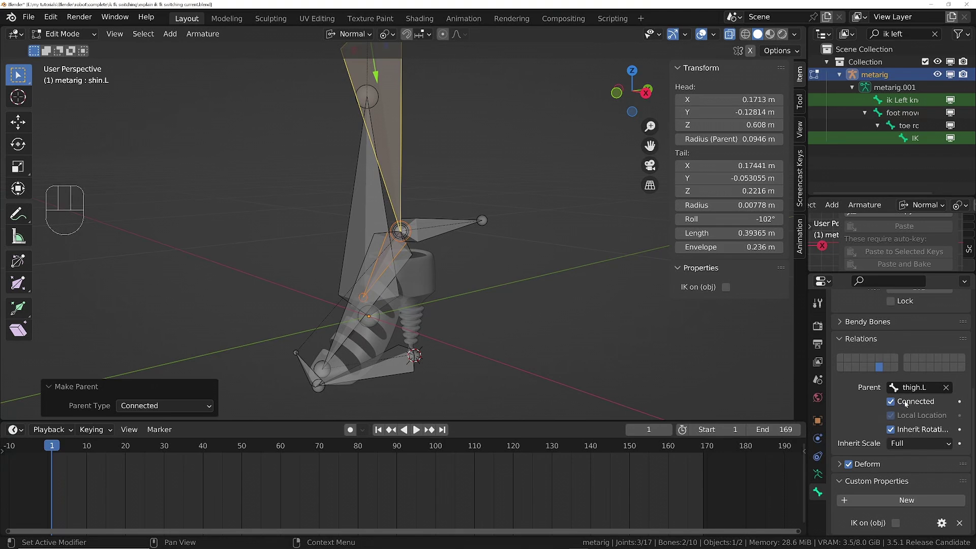
{"action": "left_click", "coordinate": [380, 268]}
{"action": "left_click", "coordinate": [380, 267]}
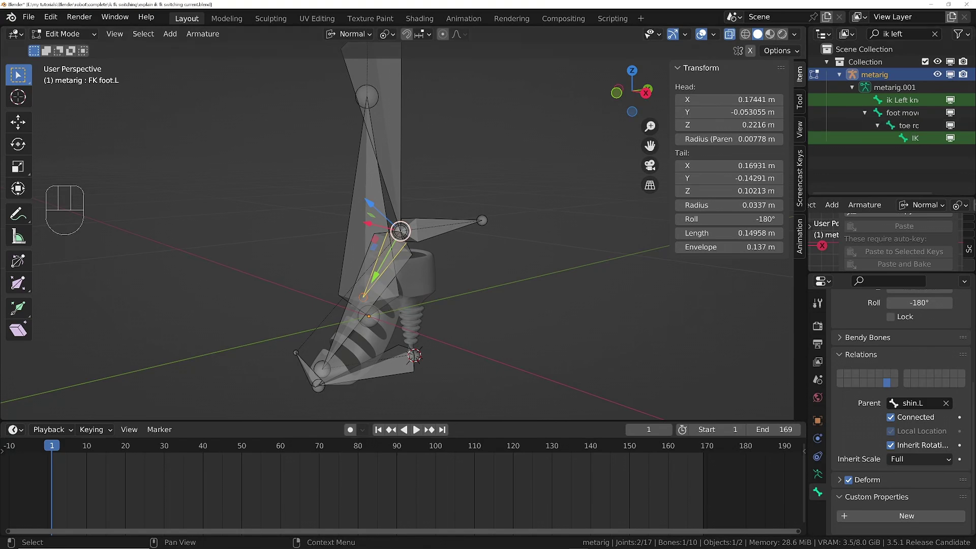
{"action": "left_click", "coordinate": [896, 448]}
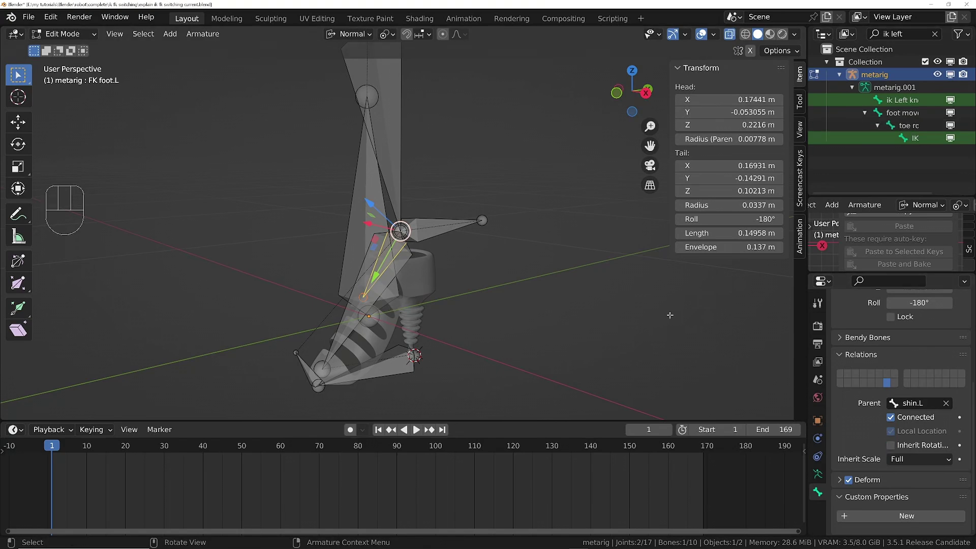
- Return to Pose Mode and delete the Copy Location constraint from the FK foot.L bone
{"action": "key", "text": "Tab"}
{"action": "left_click", "coordinate": [484, 279]}
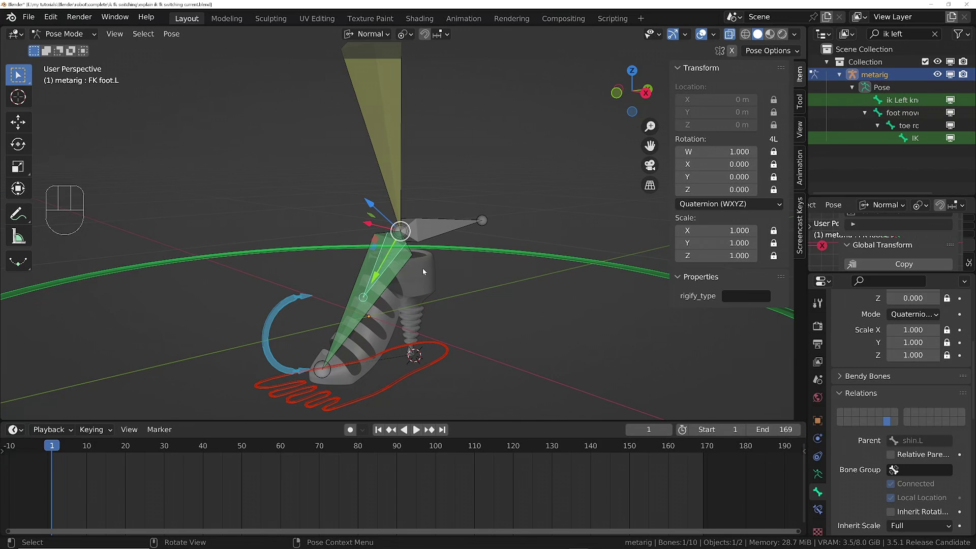
{"action": "left_click", "coordinate": [817, 509]}
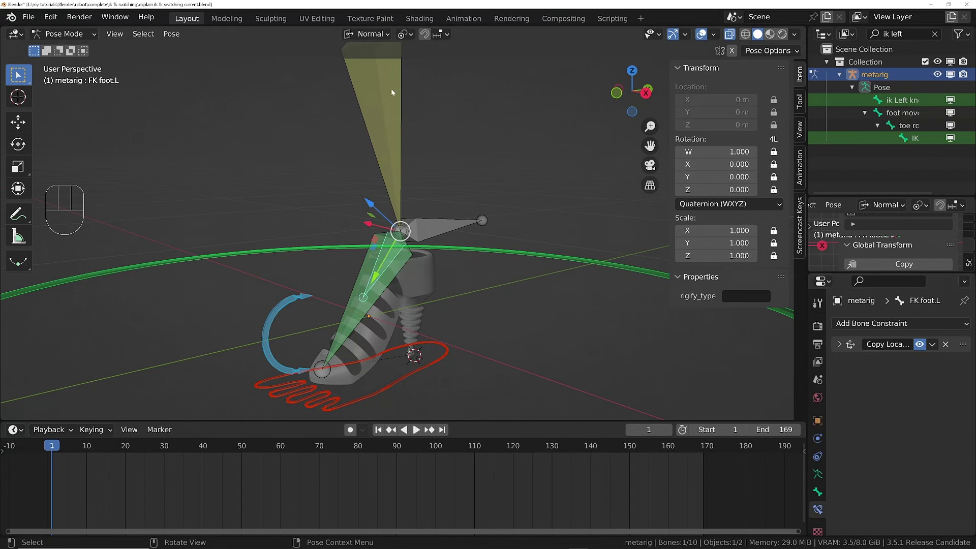
{"action": "left_click", "coordinate": [945, 345]}
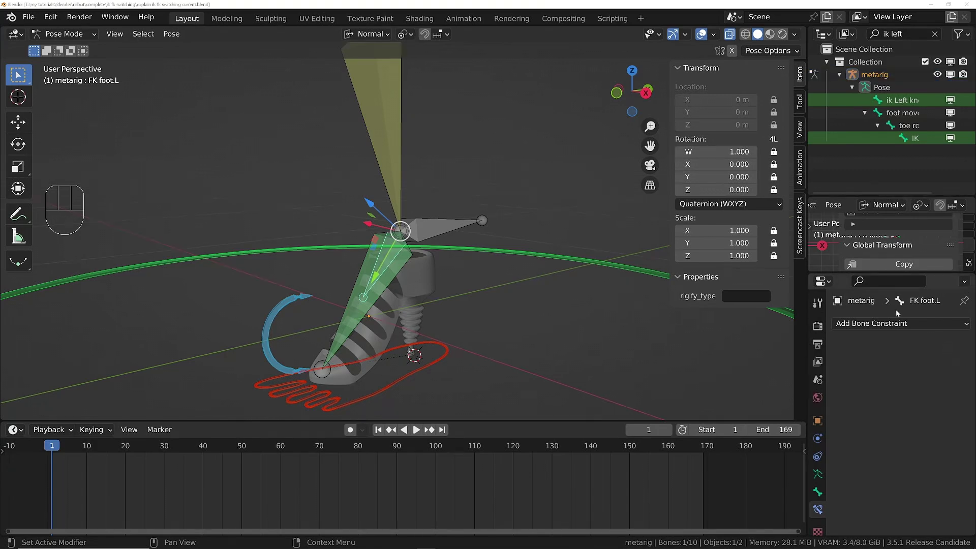
- Rotate the shin.L bone about -30° around its Z axis to test how the foot bones follow
{"action": "middle_click_drag", "start_coordinate": [445, 244], "coordinate": [424, 248]}
{"action": "scroll", "coordinate": [409, 218], "scroll_direction": "down", "scroll_amount": 1}
{"action": "middle_click_drag", "start_coordinate": [425, 247], "coordinate": [412, 249]}
{"action": "left_click", "coordinate": [408, 182]}
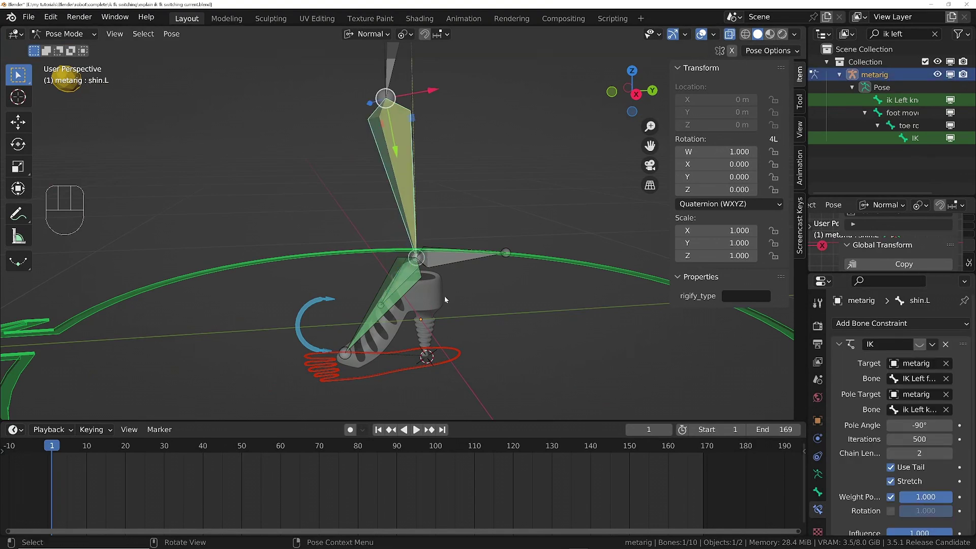
{"action": "left_click", "coordinate": [404, 280]}
{"action": "left_click", "coordinate": [411, 220]}
{"action": "middle_click_drag", "start_coordinate": [424, 227], "coordinate": [419, 223]}
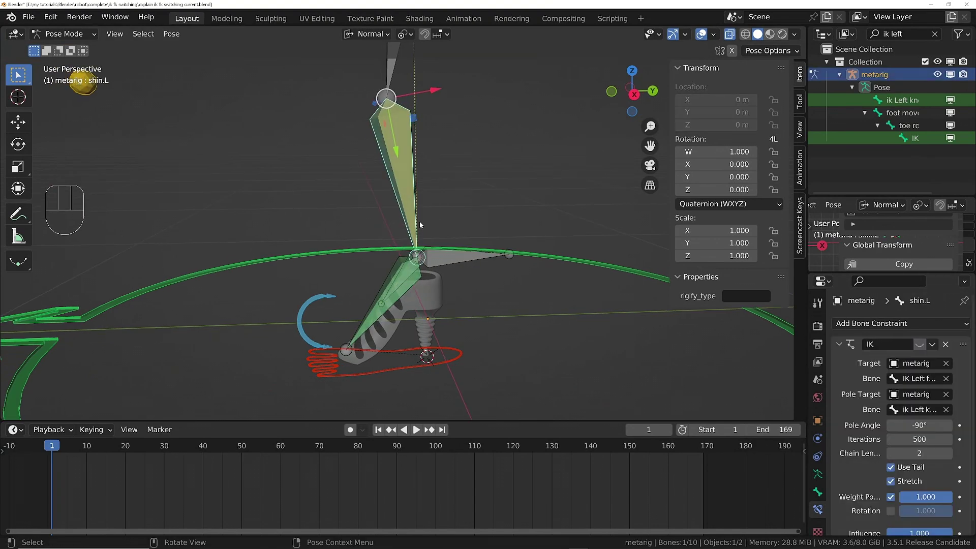
{"action": "key", "text": "r"}
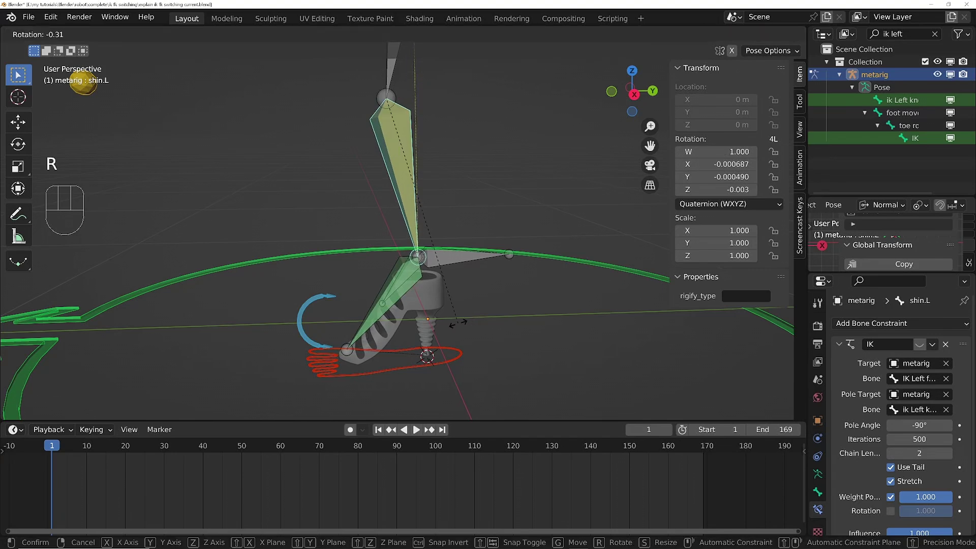
{"action": "key", "text": "z"}
{"action": "left_click", "coordinate": [502, 239]}
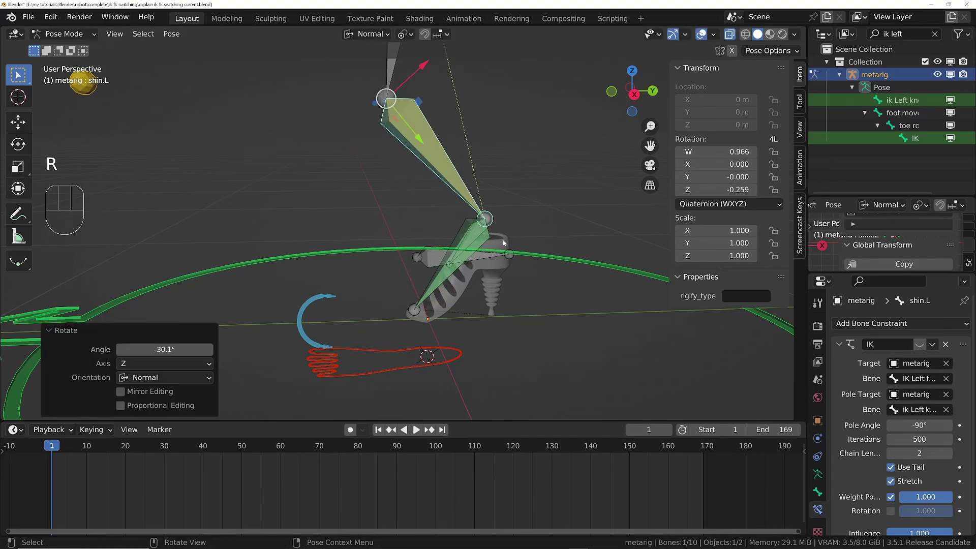
- Unlock the W, X, Y and Z rotation channels of the FK foot.L bone
{"action": "left_click", "coordinate": [482, 228]}
{"action": "left_click", "coordinate": [478, 236]}
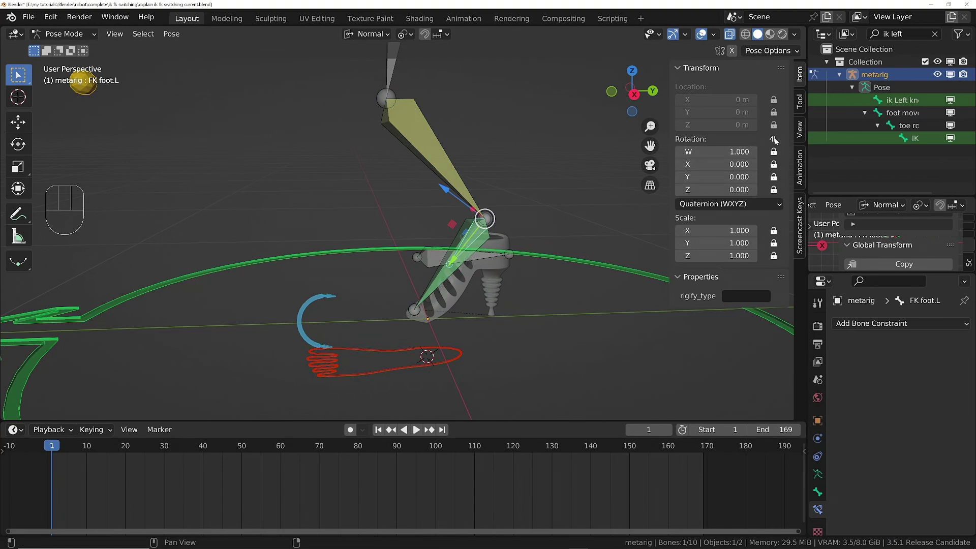
{"action": "left_click_drag", "start_coordinate": [773, 152], "coordinate": [774, 189]}
- Rotate the FK foot.L bone about 41° around its normal X axis to test its movement
{"action": "middle_click_drag", "start_coordinate": [493, 254], "coordinate": [483, 258]}
{"action": "scroll", "coordinate": [480, 237], "scroll_direction": "up", "scroll_amount": 3}
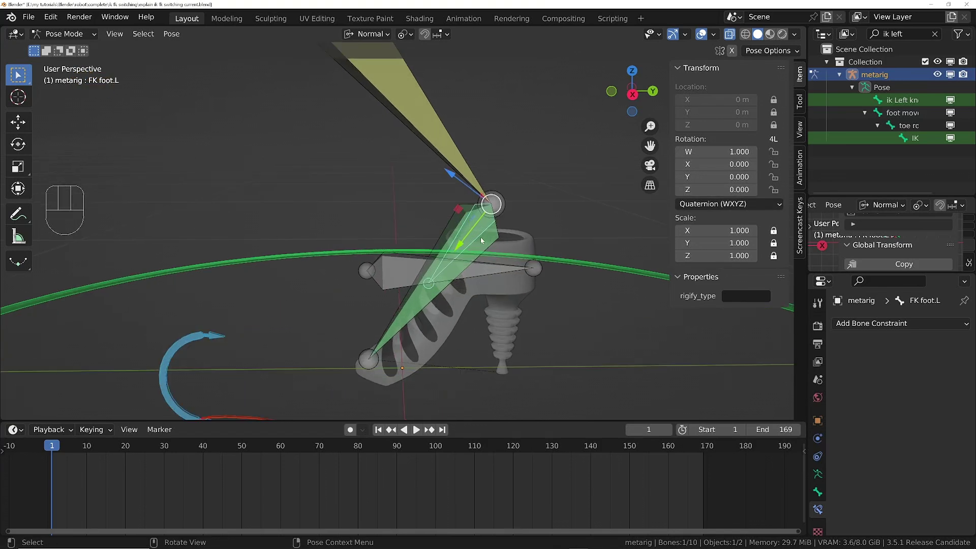
{"action": "key", "text": "r"}
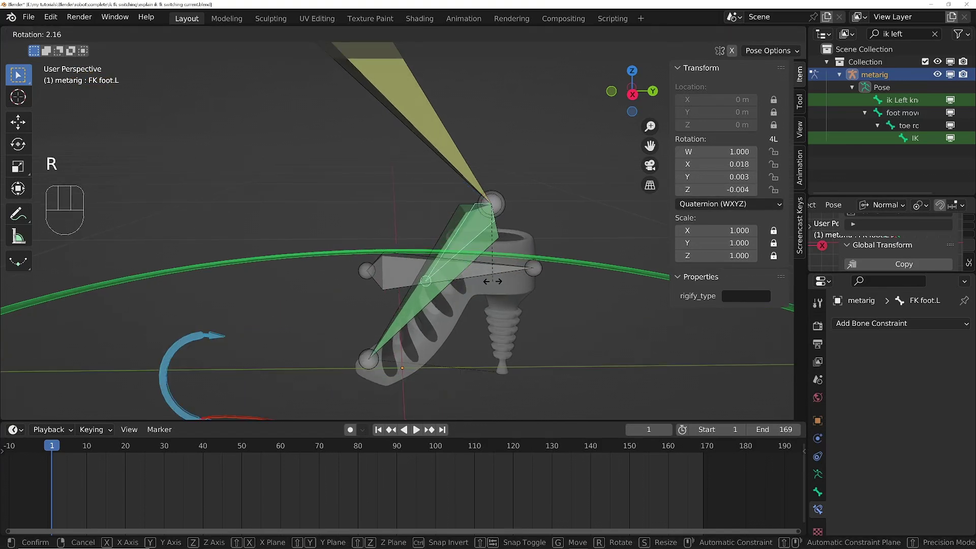
{"action": "key", "text": "z"}
{"action": "key", "text": "z"}
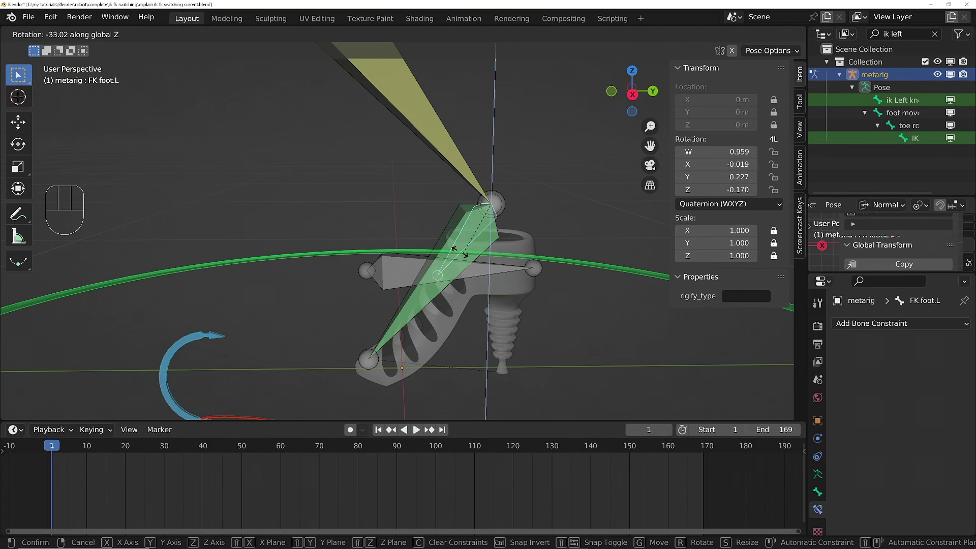
{"action": "key", "text": "x"}
{"action": "key", "text": "x"}
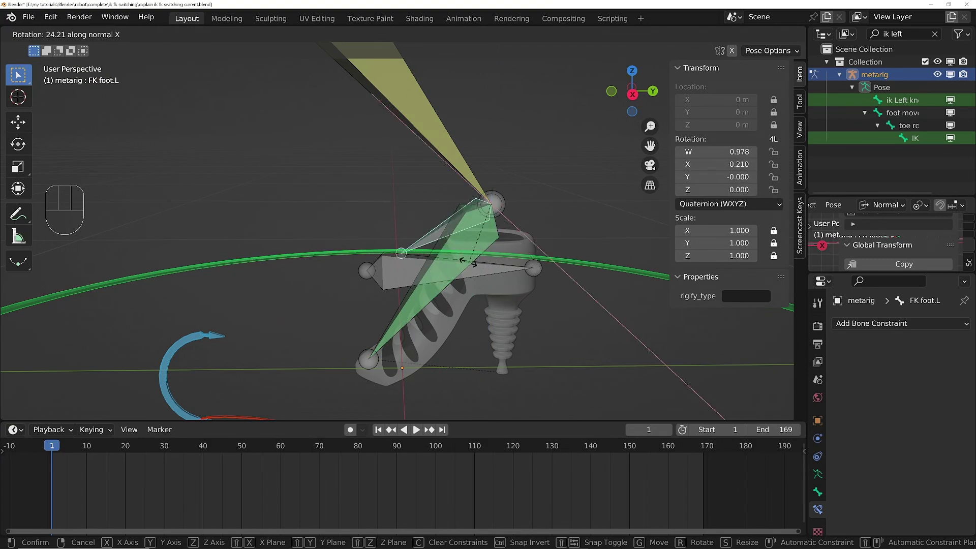
{"action": "left_click", "coordinate": [457, 246]}
{"action": "middle_click_drag", "start_coordinate": [457, 208], "coordinate": [455, 231], "text": "ctrl"}
{"action": "middle_click_drag", "start_coordinate": [455, 232], "coordinate": [456, 258], "text": "shift"}
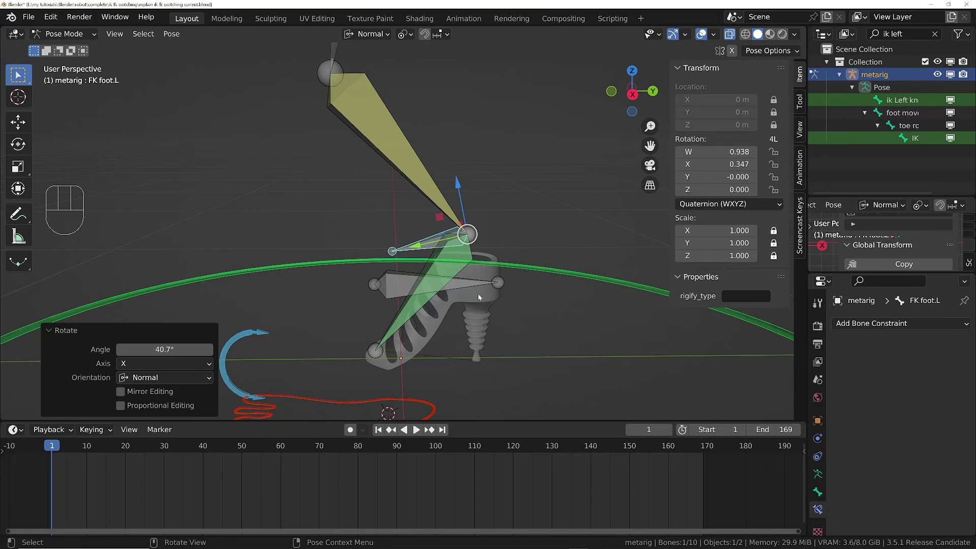
- Clear the rotation and location of all the rig's bones to restore the rest pose
{"action": "left_click", "coordinate": [455, 268]}
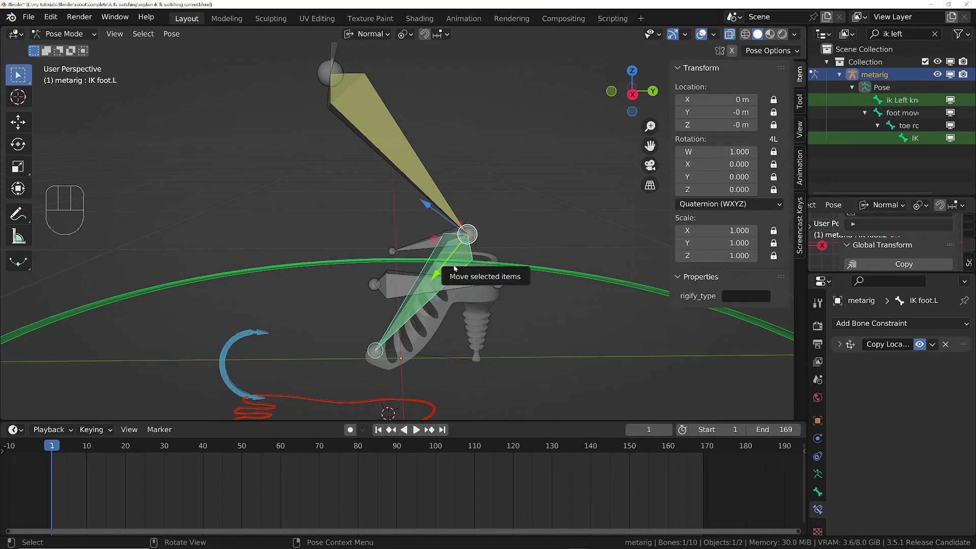
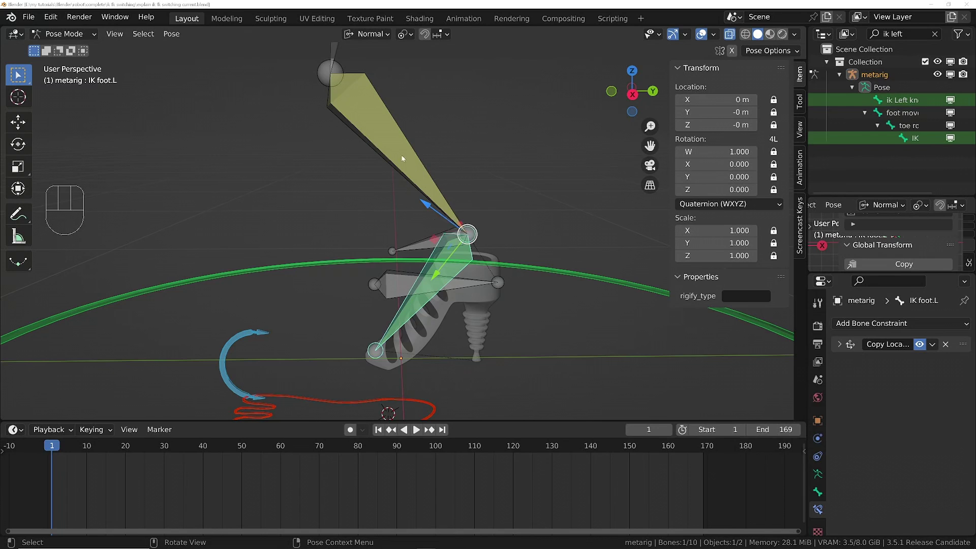
{"action": "left_click", "coordinate": [411, 170]}
{"action": "key", "text": "a"}
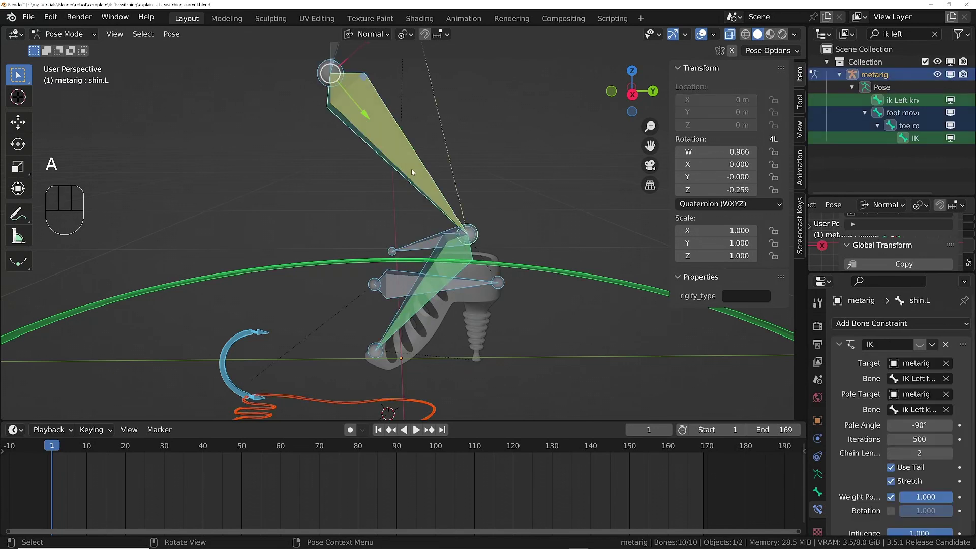
{"action": "key", "text": "alt+r"}
{"action": "key", "text": "alt+g"}
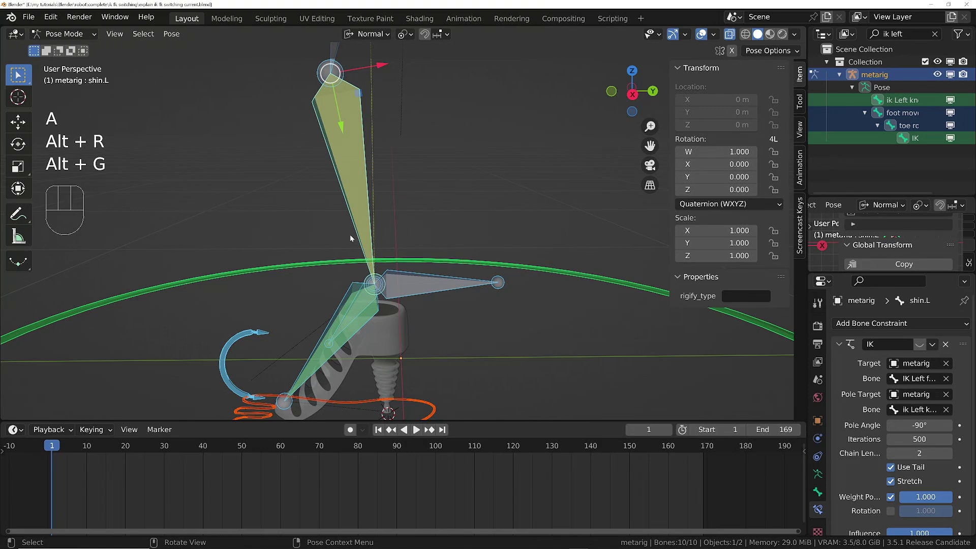
{"action": "middle_click_drag", "start_coordinate": [401, 269], "coordinate": [458, 246]}
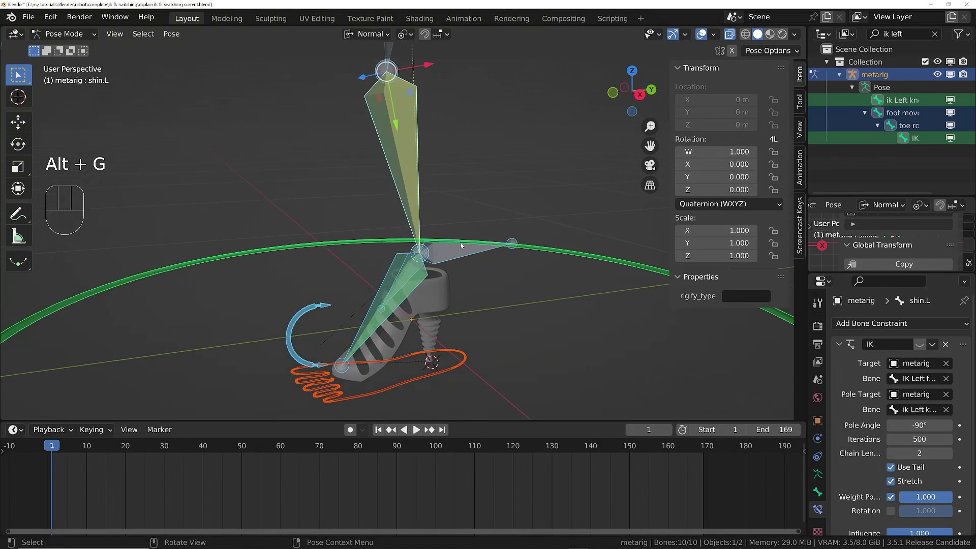
- In Object Mode, add a Child Of constraint to the left foot mesh with metarig as its target
{"action": "key", "text": "Tab"}
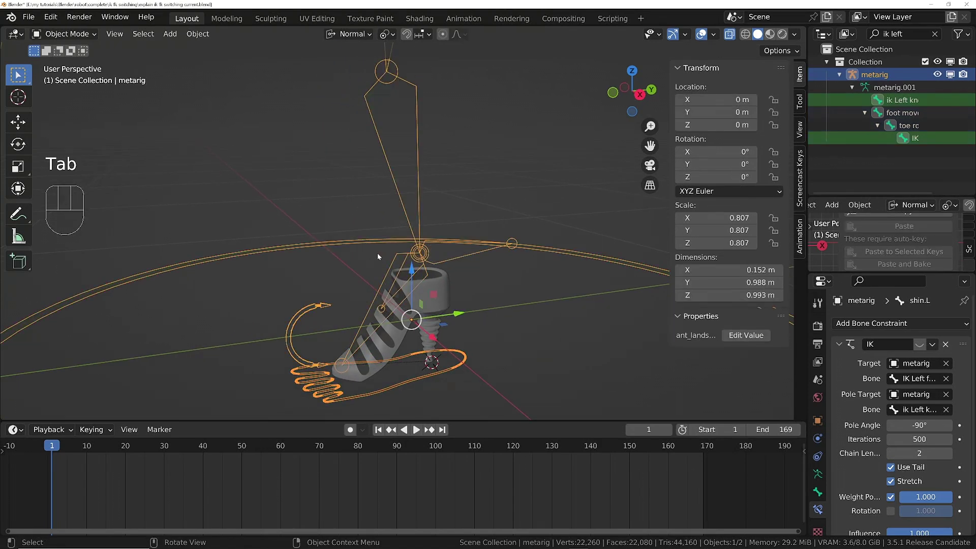
{"action": "left_click", "coordinate": [423, 284]}
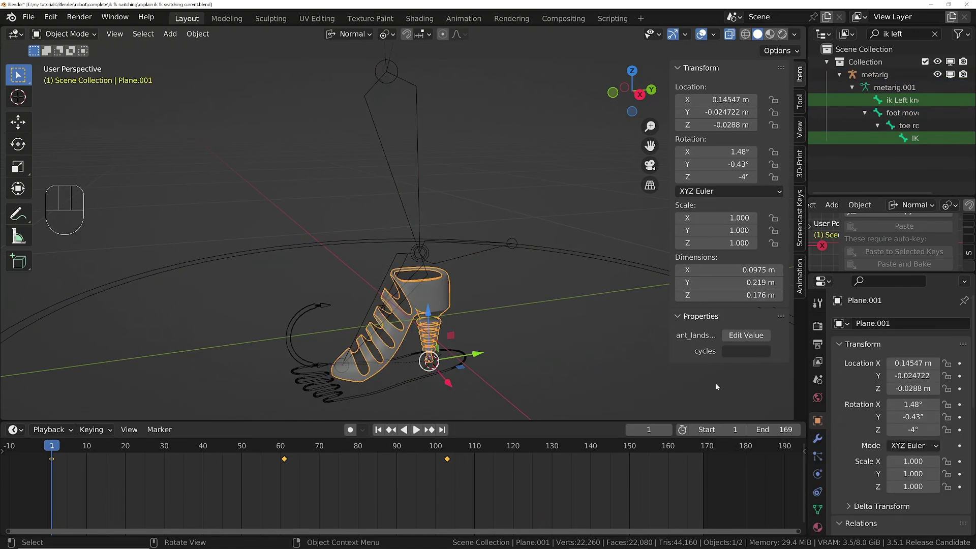
{"action": "left_click", "coordinate": [818, 492]}
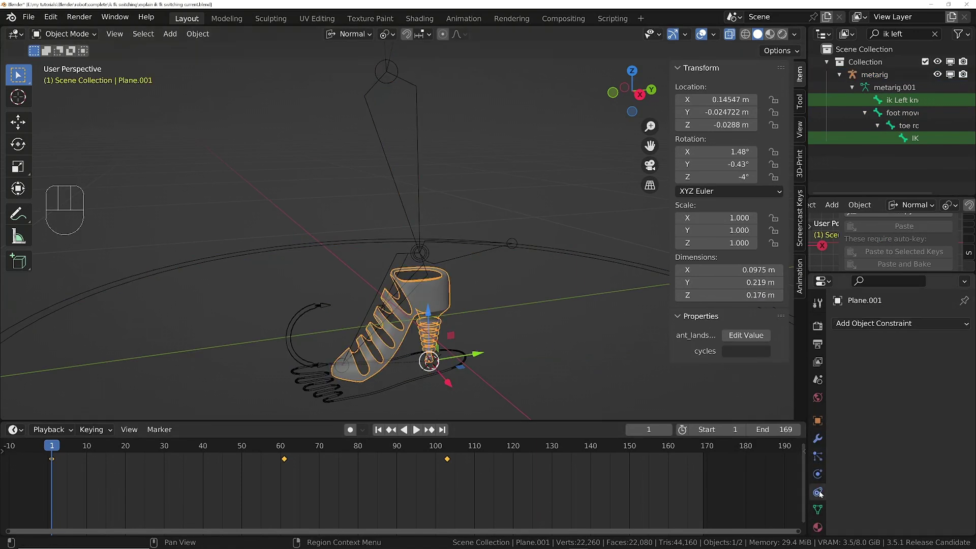
{"action": "left_click", "coordinate": [868, 323]}
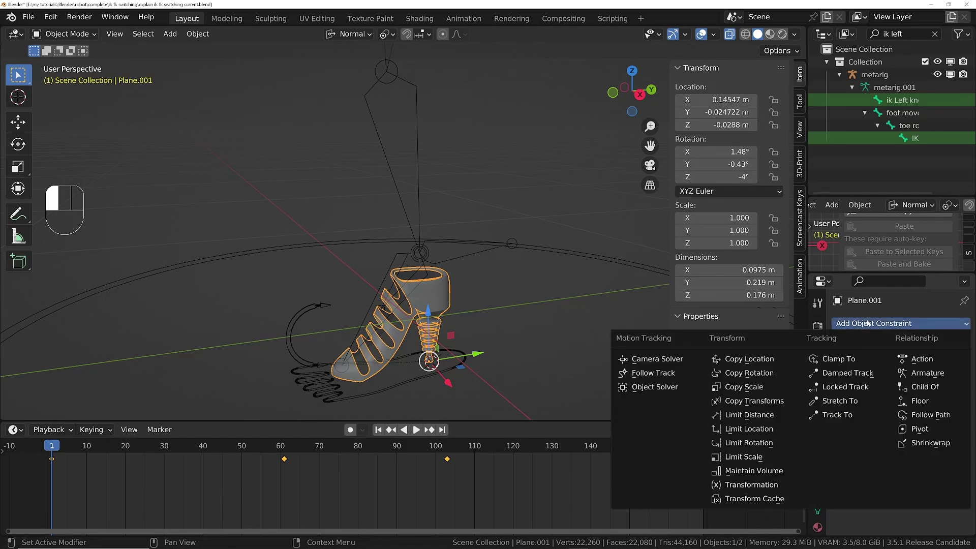
{"action": "left_click", "coordinate": [920, 390]}
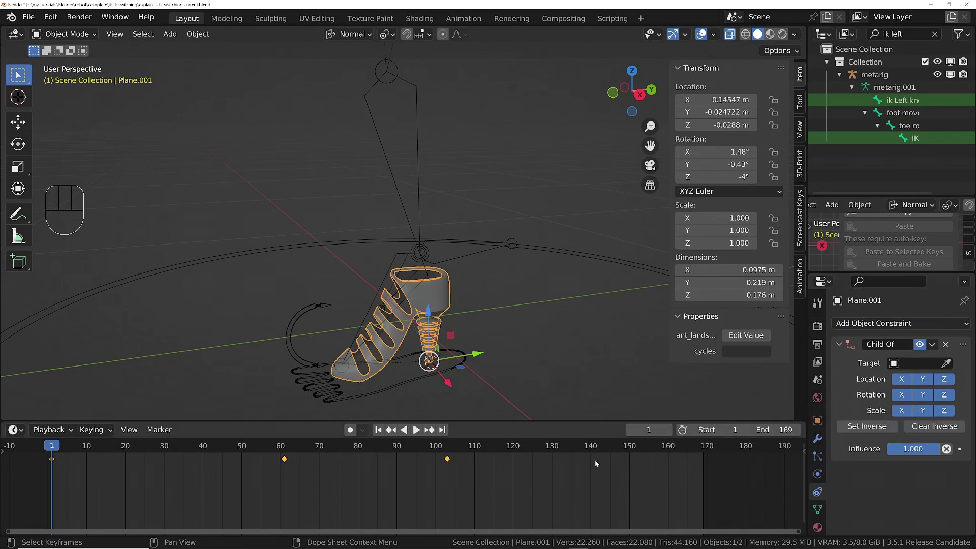
{"action": "left_click", "coordinate": [921, 365]}
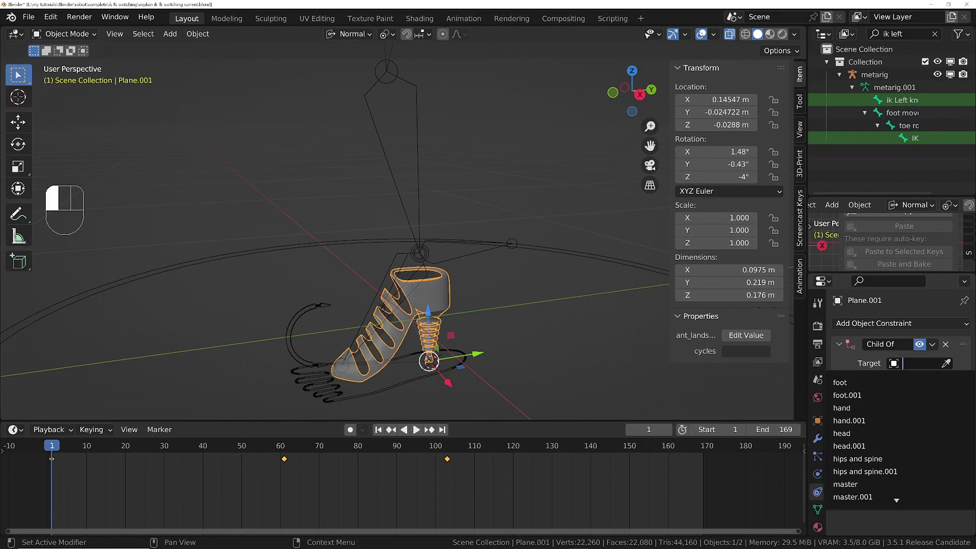
{"action": "type", "text": "met"}
{"action": "key", "text": "Return"}
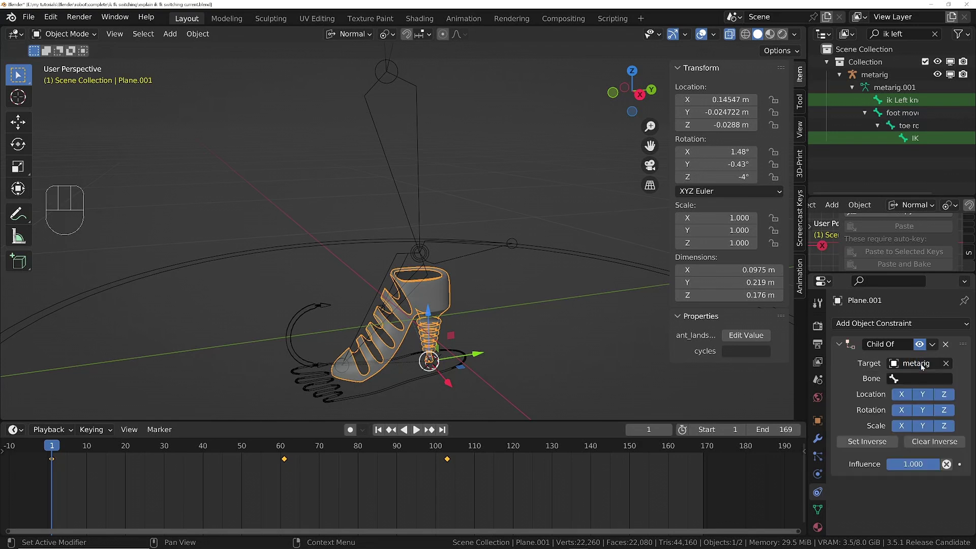
- Set the Child Of constraint's bone to IK foot.L and apply Set Inverse
{"action": "left_click", "coordinate": [937, 379]}
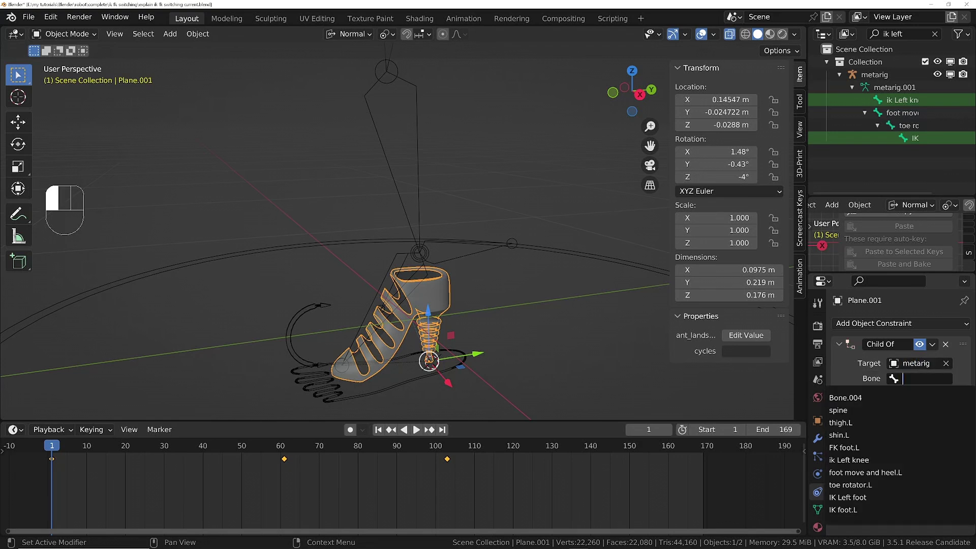
{"action": "type", "text": "ik"}
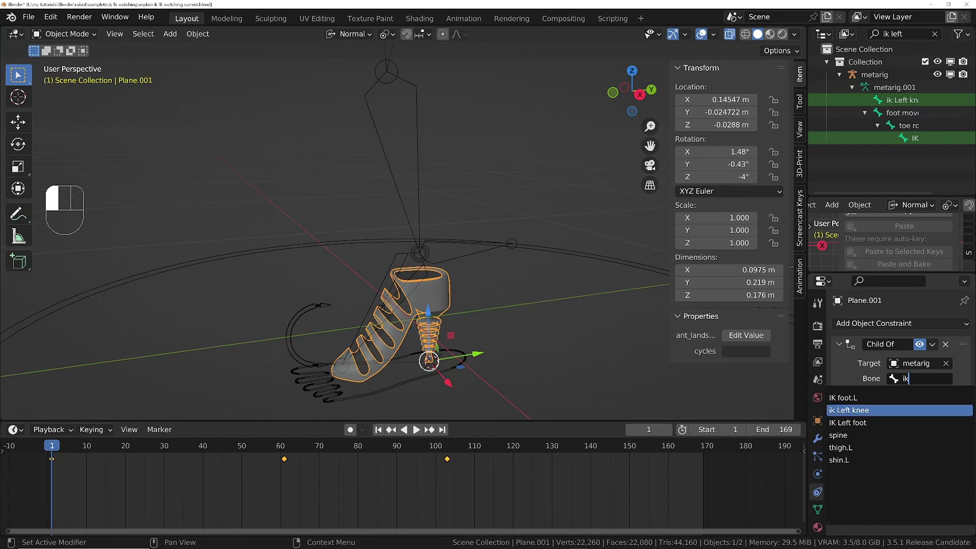
{"action": "key", "text": "Down"}
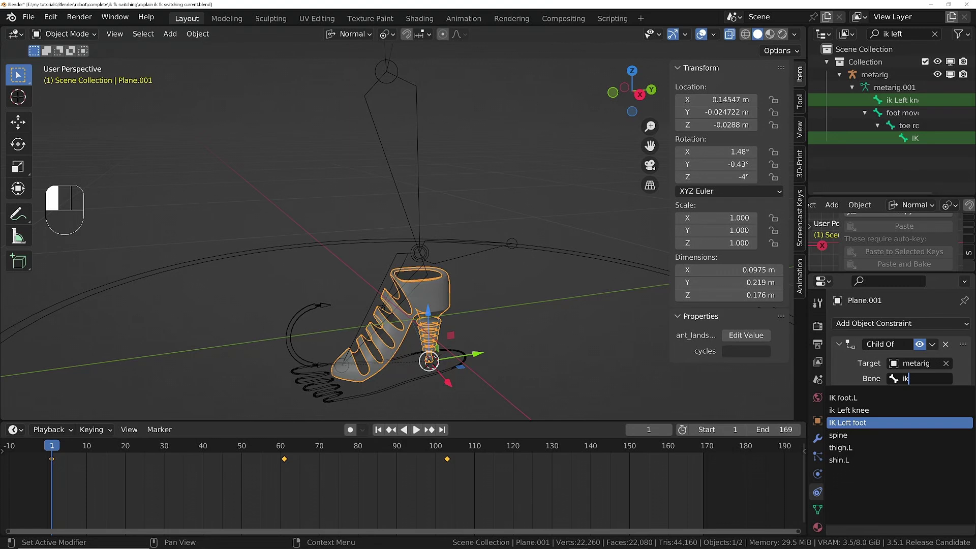
{"action": "key", "text": "Up"}
{"action": "key", "text": "Up"}
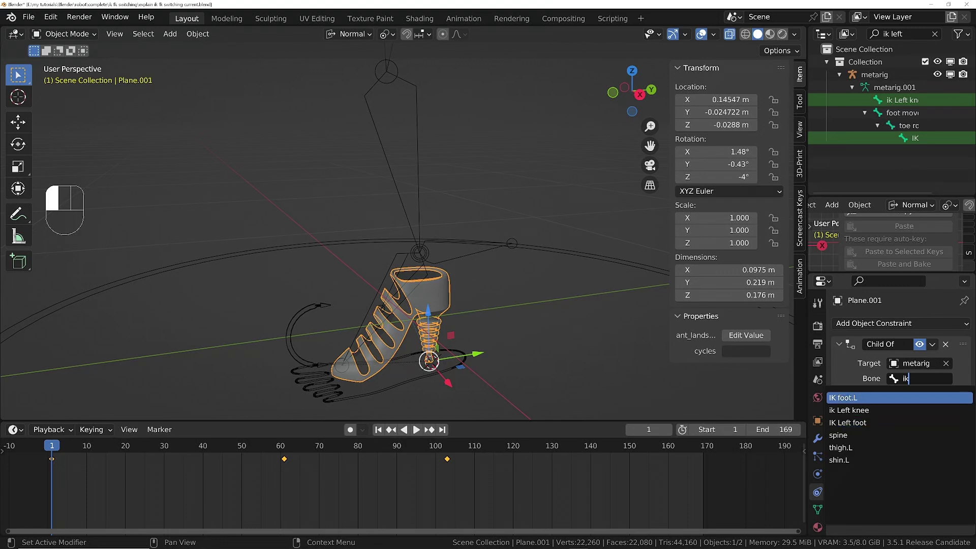
{"action": "key", "text": "Return"}
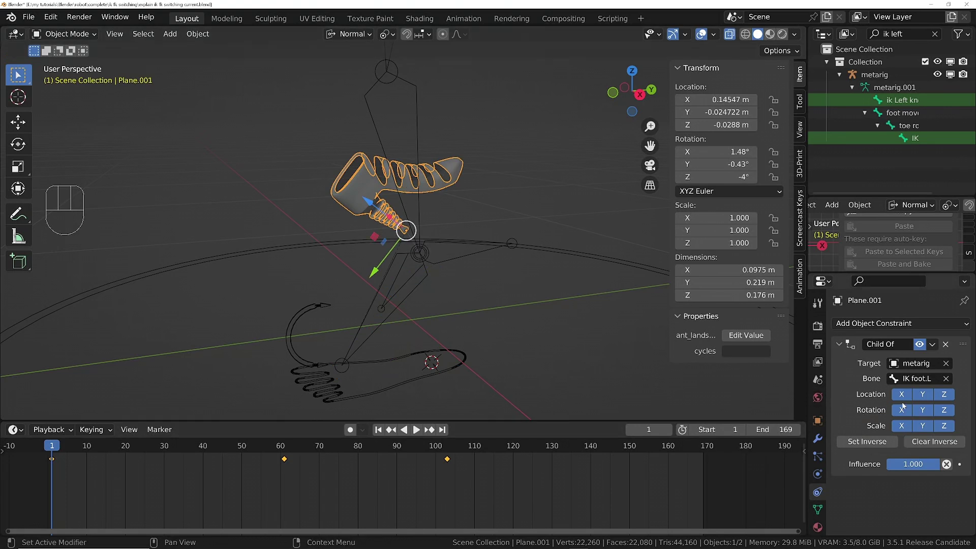
{"action": "left_click", "coordinate": [873, 445]}
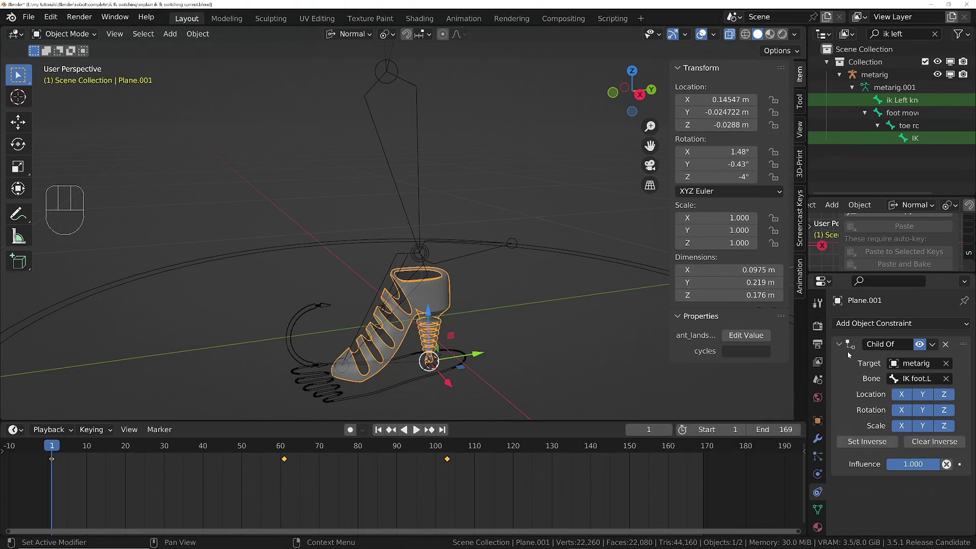
- Duplicate the foot mesh's Child Of constraint and rename the original constraint as "IK"
{"action": "left_click", "coordinate": [933, 344]}
{"action": "left_click", "coordinate": [875, 376]}
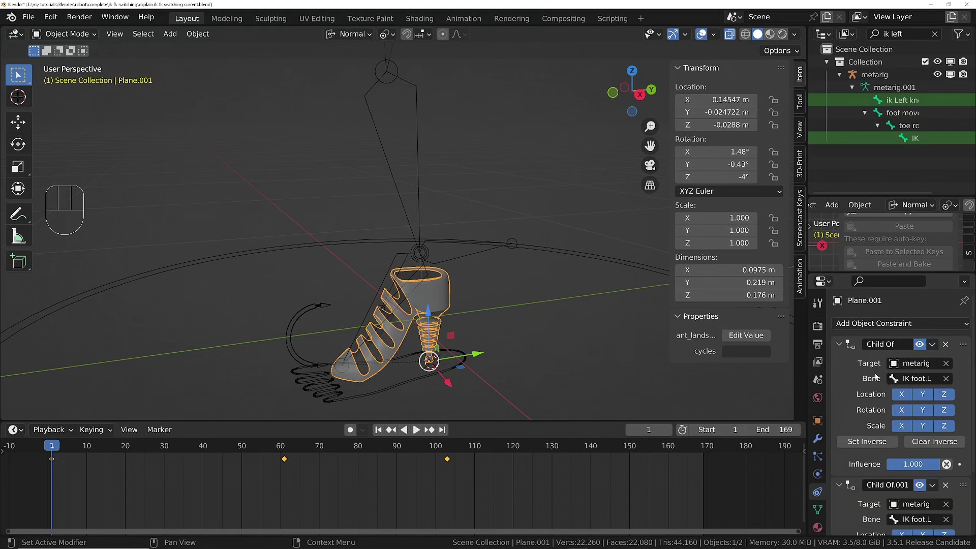
{"action": "scroll", "coordinate": [867, 470], "scroll_direction": "down", "scroll_amount": 2}
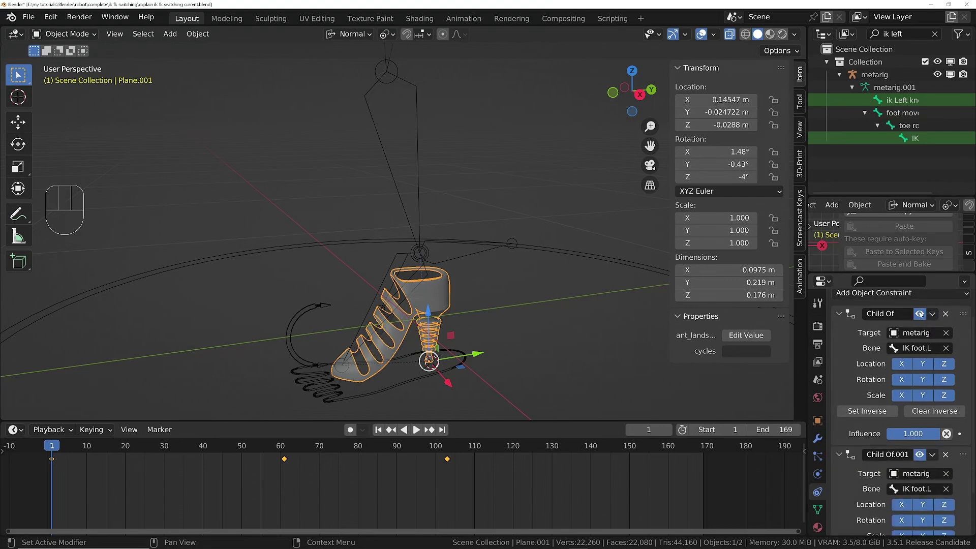
{"action": "left_click", "coordinate": [908, 314]}
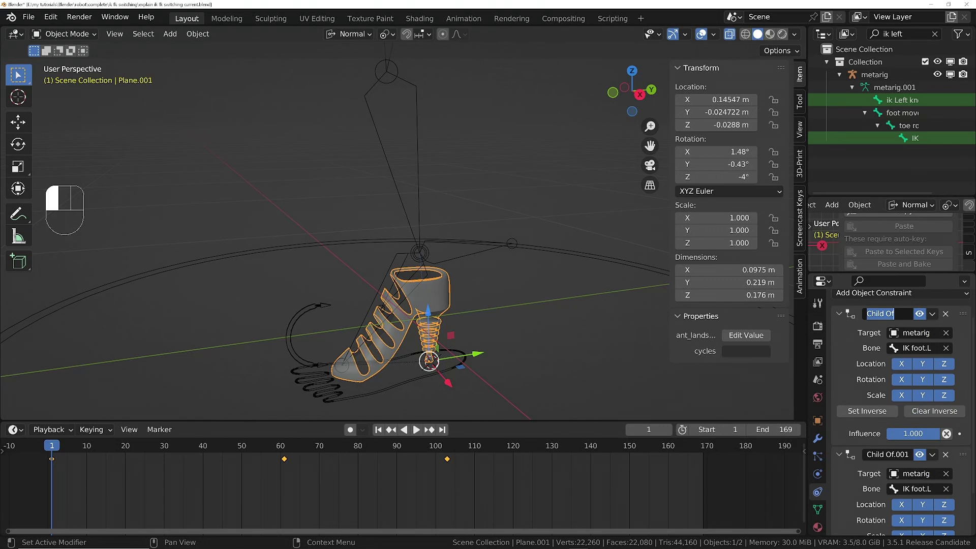
{"action": "type", "text": "IK"}
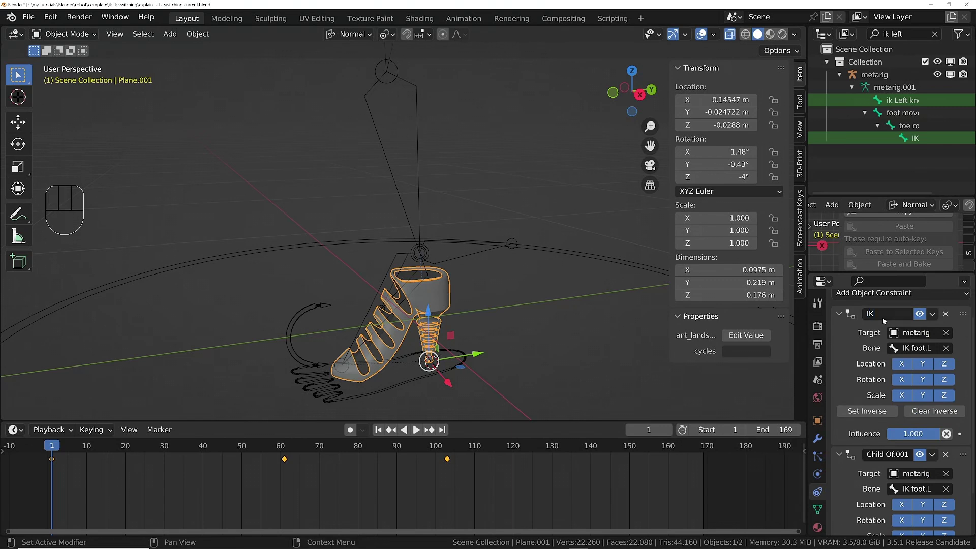
- Rename the duplicated Child Of constraint as "FK" and set its bone to FK foot.L
{"action": "left_click", "coordinate": [899, 454]}
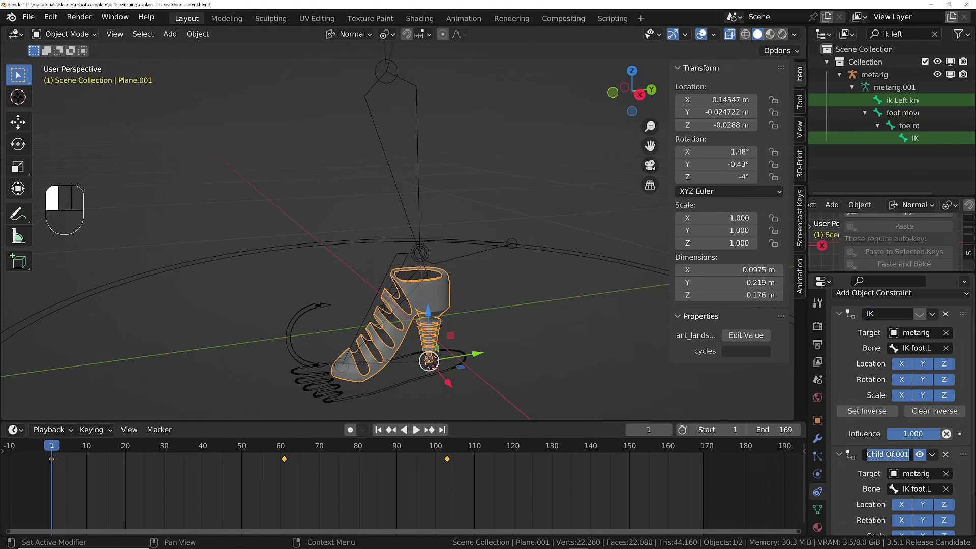
{"action": "type", "text": "FK"}
{"action": "key", "text": "Return"}
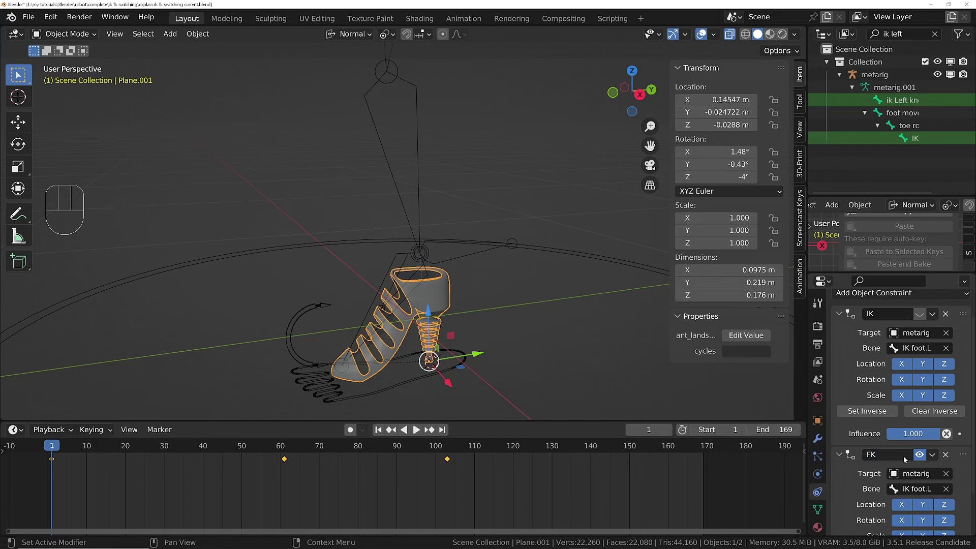
{"action": "scroll", "coordinate": [884, 472], "scroll_direction": "down", "scroll_amount": 3}
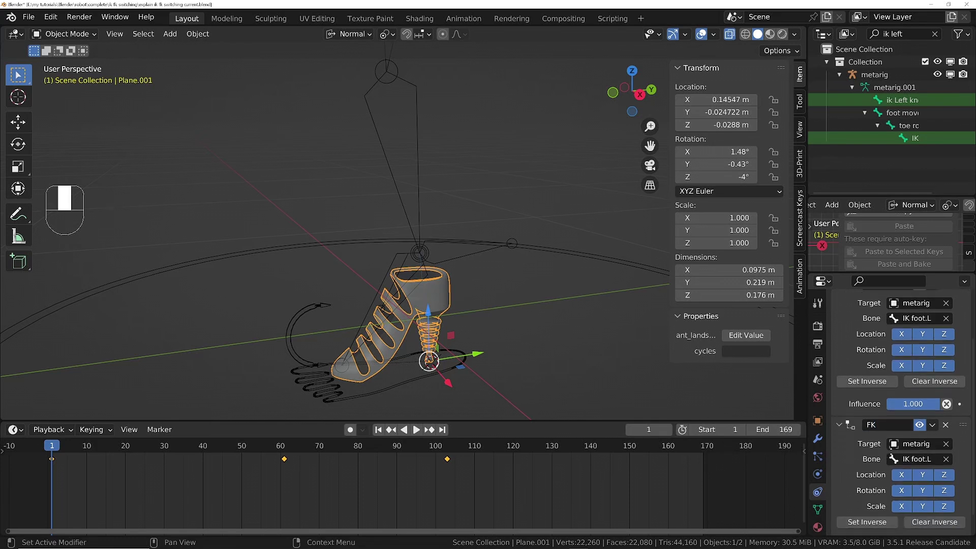
{"action": "left_click", "coordinate": [900, 437]}
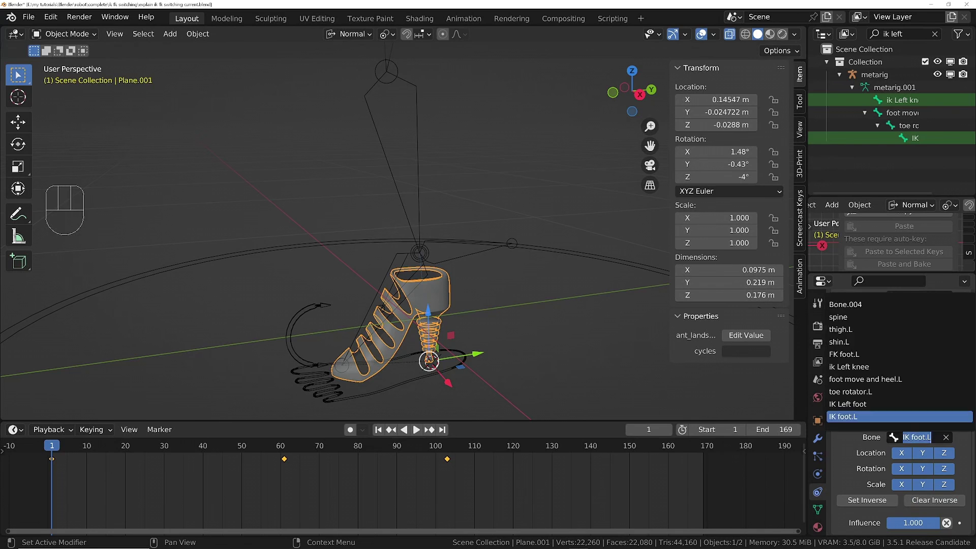
{"action": "type", "text": "fk"}
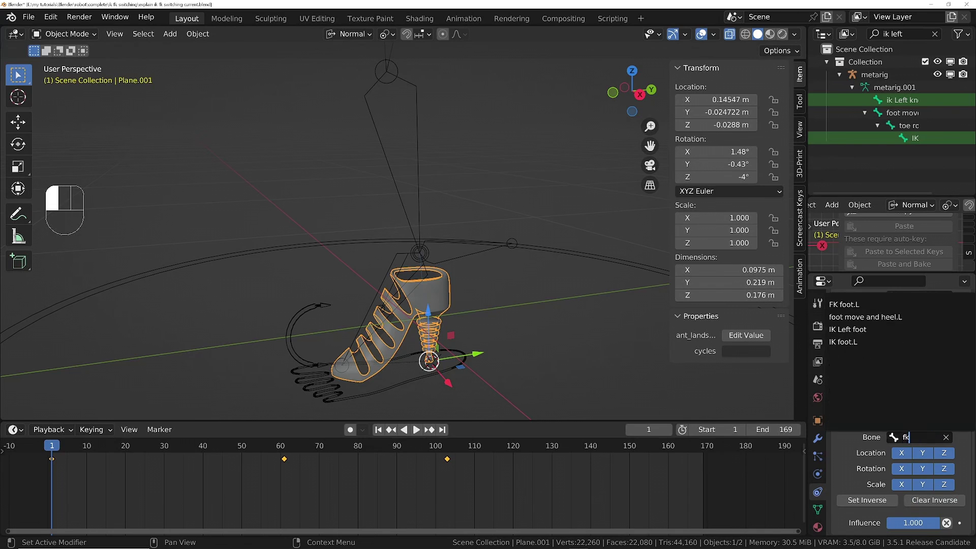
{"action": "left_click", "coordinate": [864, 304]}
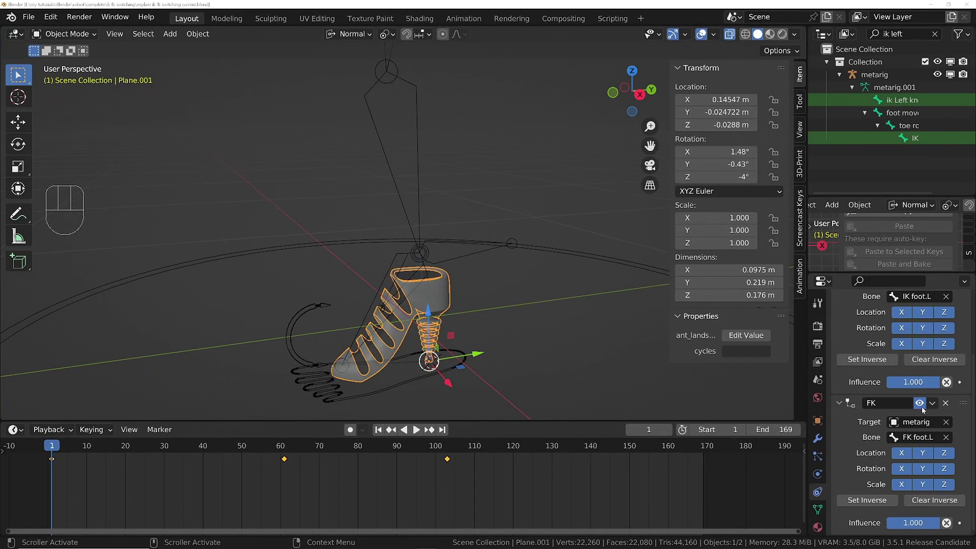
{"action": "scroll", "coordinate": [883, 412], "scroll_direction": "up", "scroll_amount": 4}
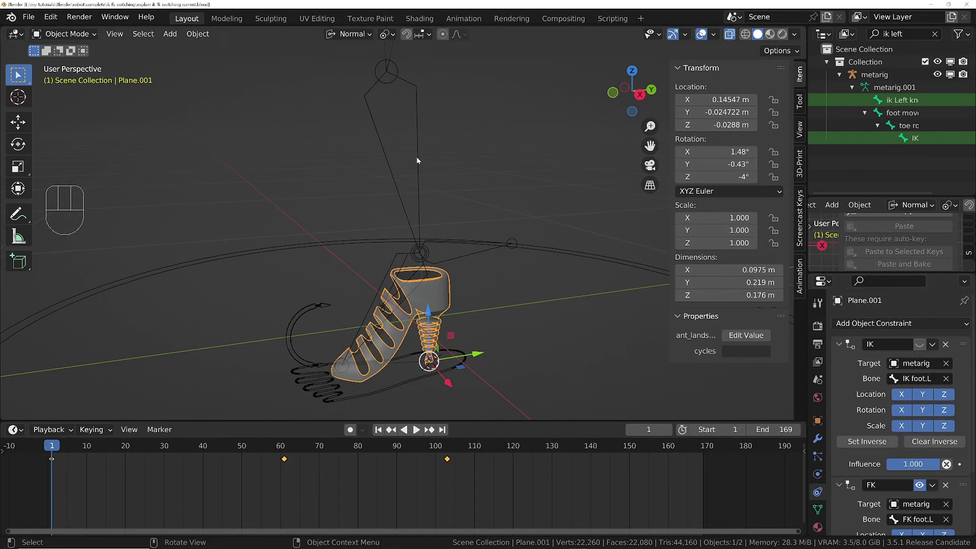
- Examine the shin.L bone's constraints in Pose Mode and test-rotate the bone to check how the foot mesh follows, cancelling the rotation
{"action": "key", "text": "Tab"}
{"action": "left_click", "coordinate": [407, 171]}
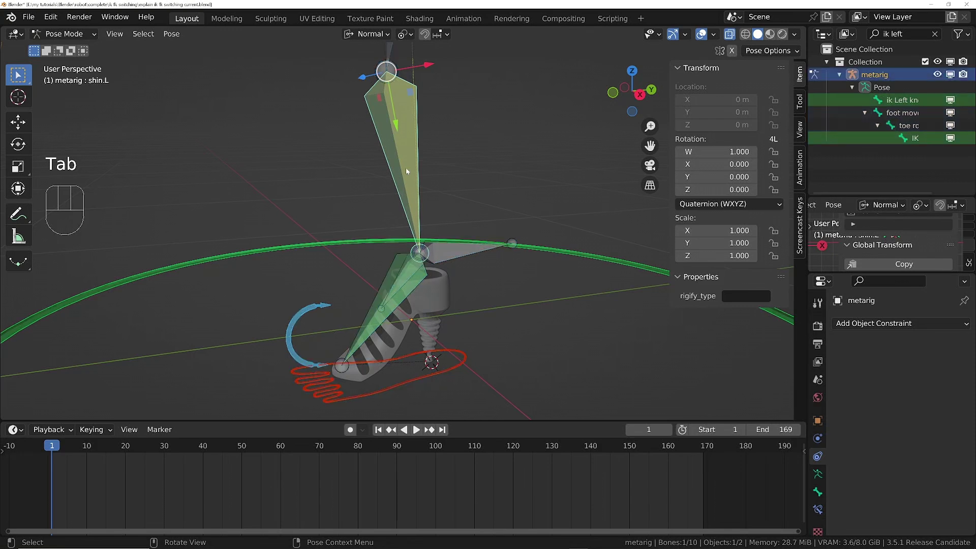
{"action": "left_click", "coordinate": [818, 509]}
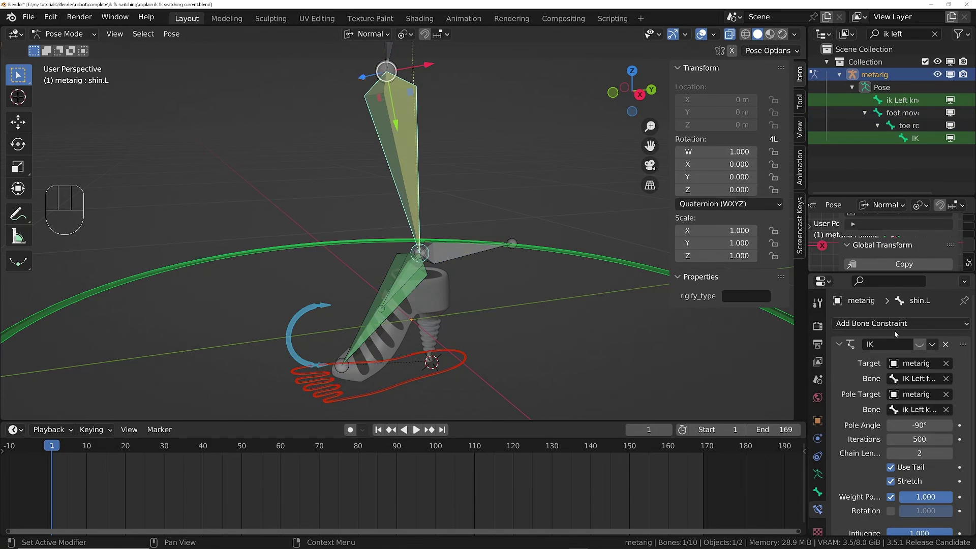
{"action": "middle_click_drag", "start_coordinate": [422, 216], "coordinate": [409, 209]}
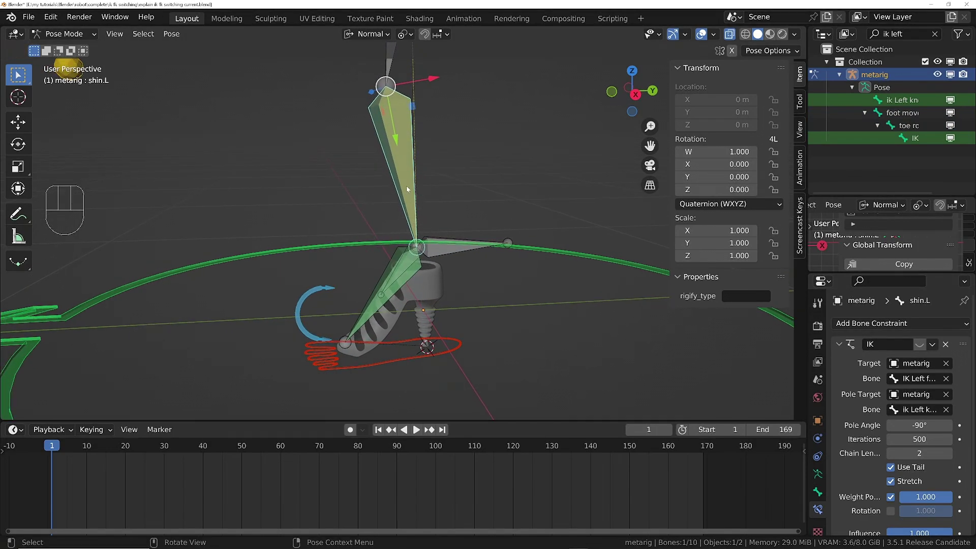
{"action": "key", "text": "r"}
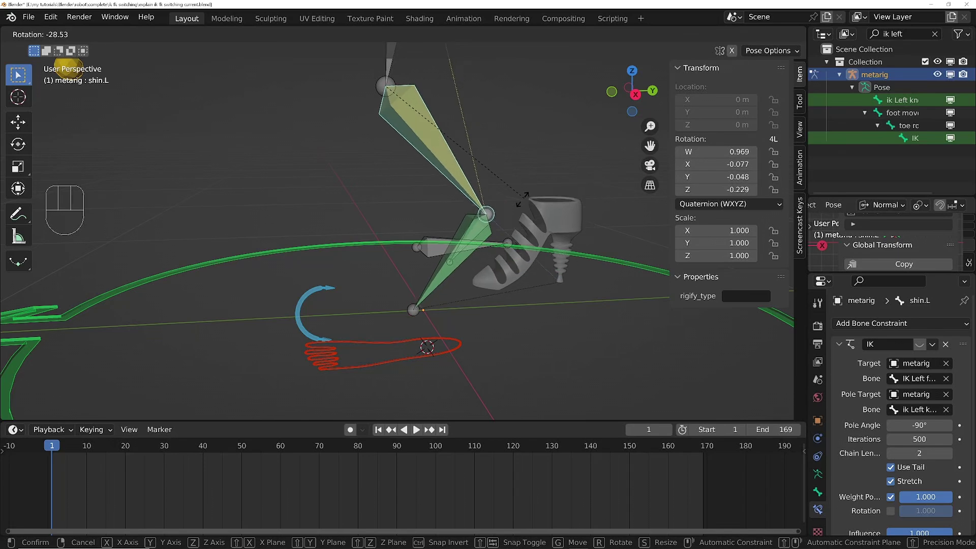
{"action": "right_click", "coordinate": [448, 299]}
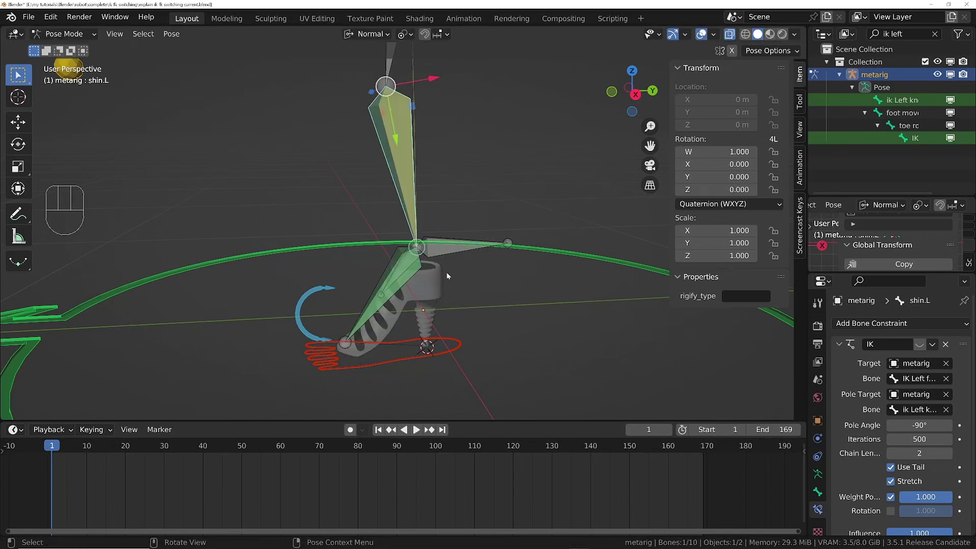
- Try to remove metarig as the left foot mesh's parent in its object relations, and undo the removal
{"action": "key", "text": "Tab"}
{"action": "left_click", "coordinate": [442, 271]}
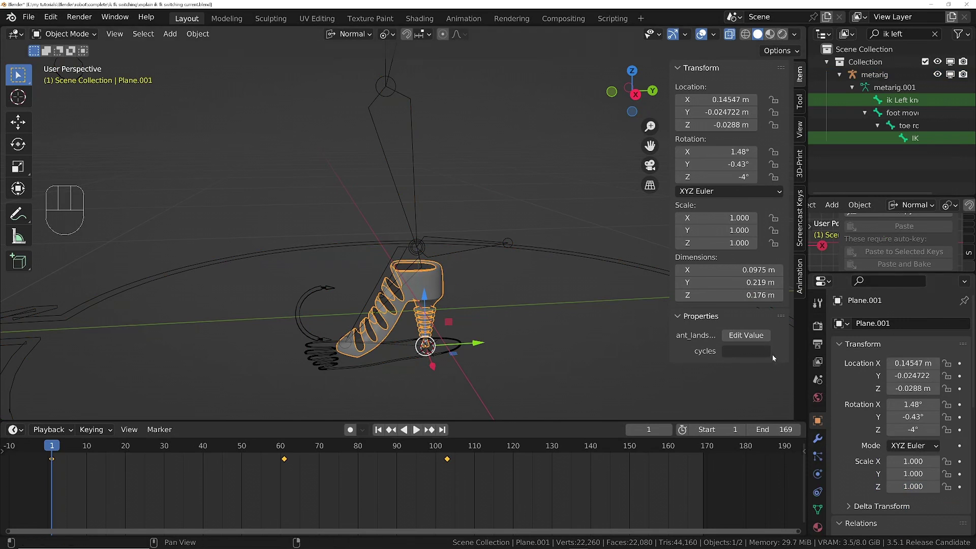
{"action": "scroll", "coordinate": [881, 470], "scroll_direction": "down", "scroll_amount": 6}
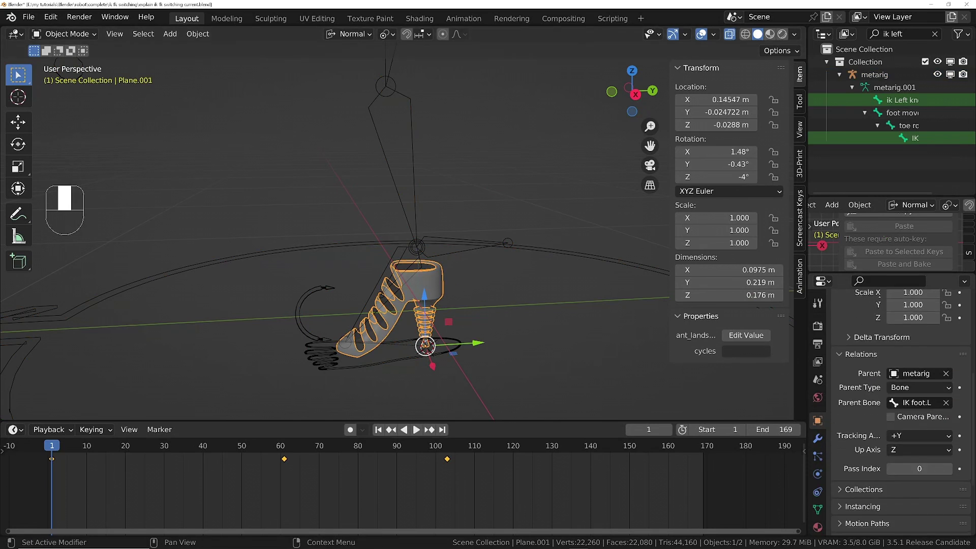
{"action": "left_click", "coordinate": [946, 373]}
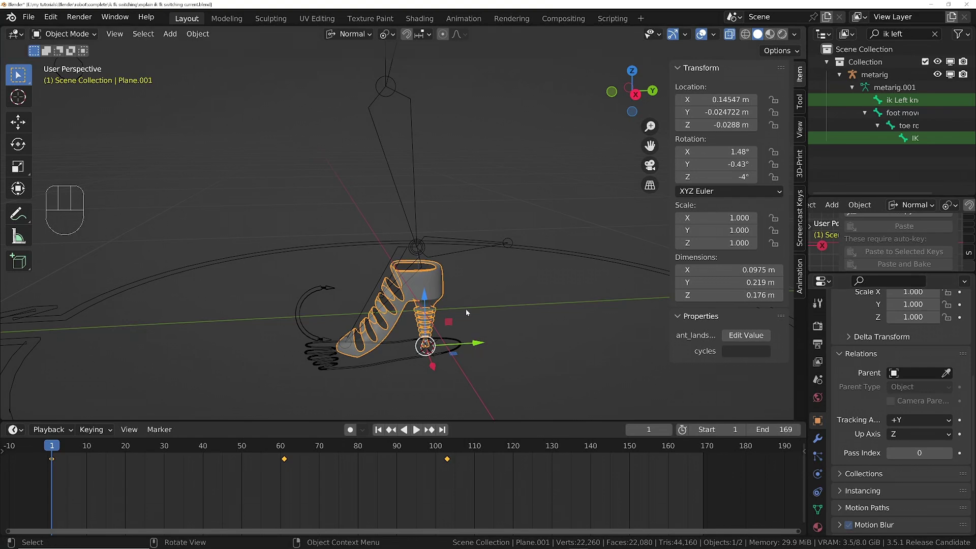
{"action": "key", "text": "ctrl+z"}
{"action": "key", "text": "ctrl+z"}
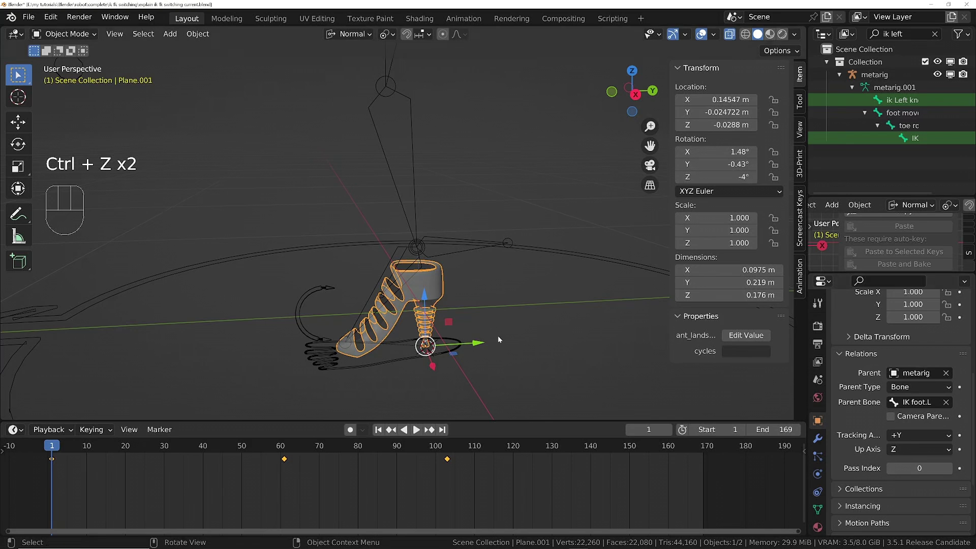
- Clear the left foot mesh's parent with the Clear and Keep Transformation option
{"action": "key", "text": "alt+p"}
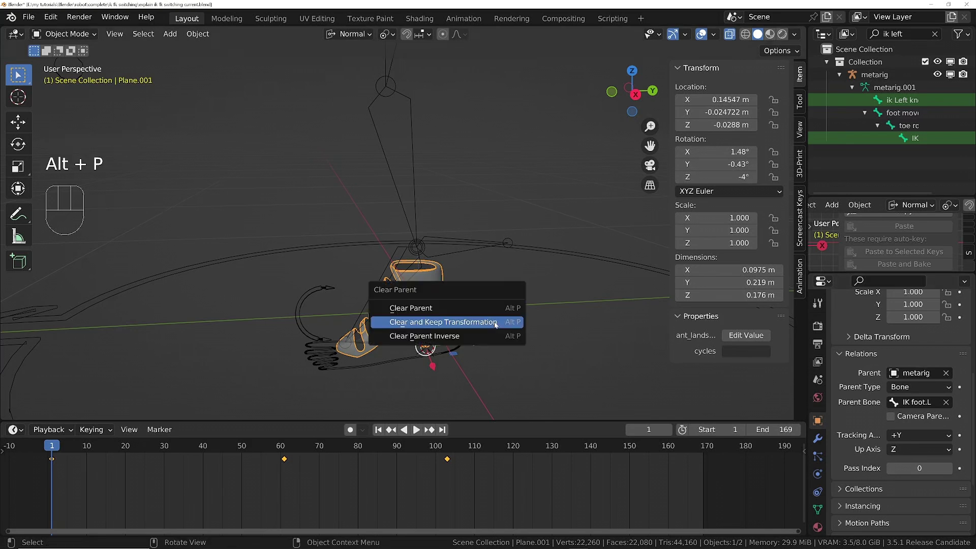
{"action": "left_click", "coordinate": [458, 326]}
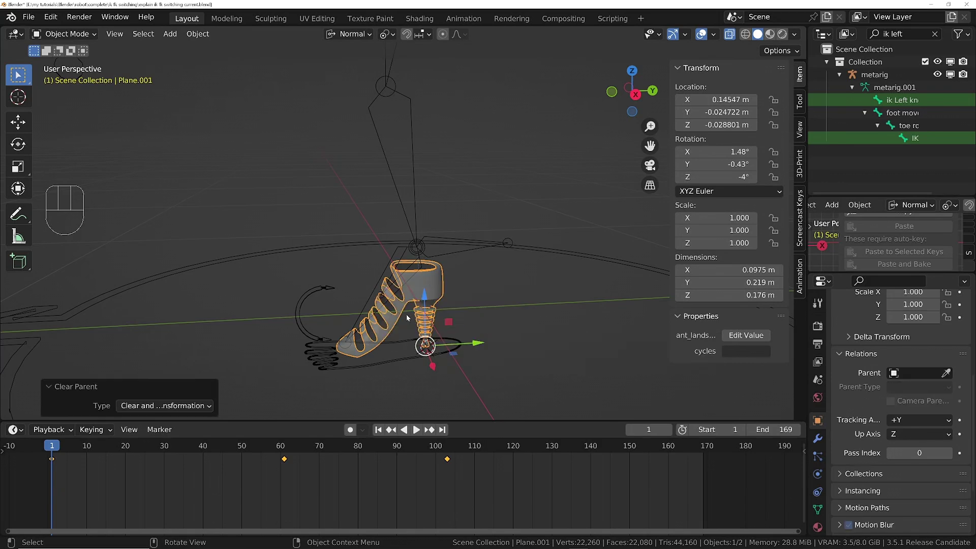
- Test-rotate the shin.L bone in Pose Mode to check the foot mesh's FK behaviour, and cancel the rotation
{"action": "left_click", "coordinate": [409, 161]}
{"action": "left_click", "coordinate": [413, 169]}
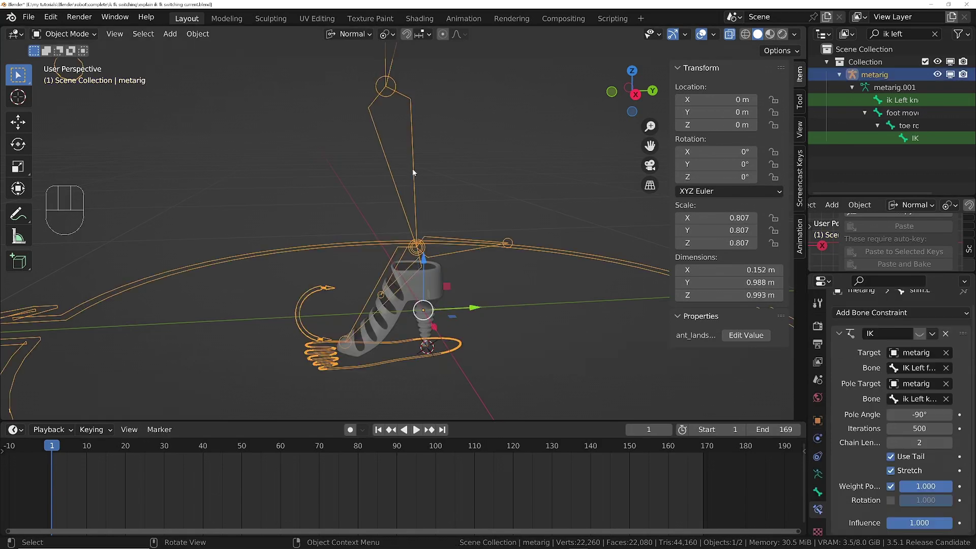
{"action": "key", "text": "Tab"}
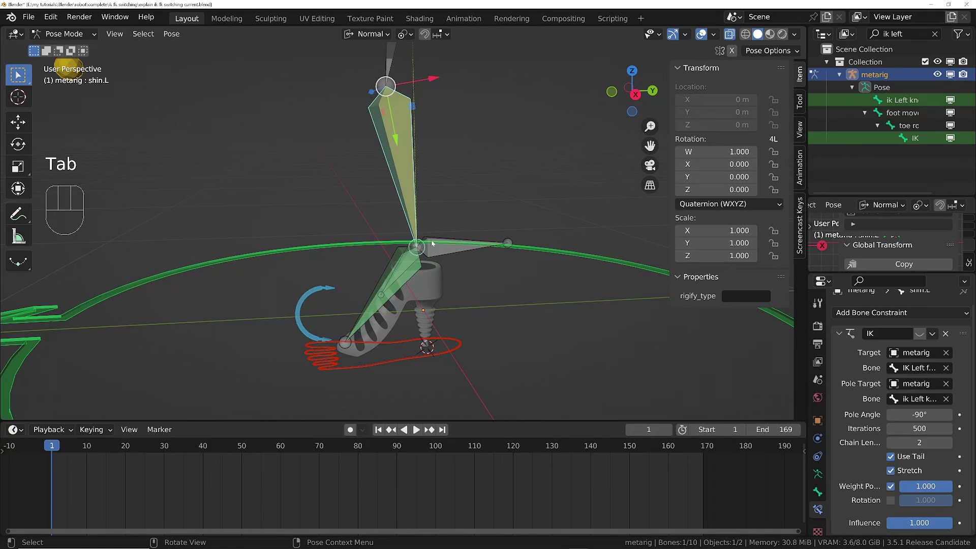
{"action": "key", "text": "r"}
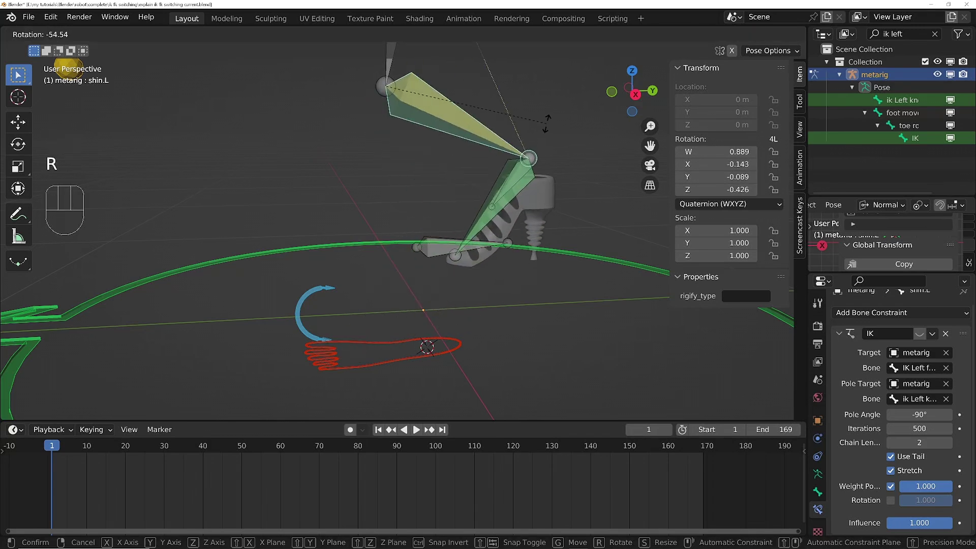
{"action": "right_click", "coordinate": [473, 241]}
- Enable the IK constraint on the shin.L bone
{"action": "middle_click_drag", "start_coordinate": [453, 269], "coordinate": [423, 242]}
{"action": "middle_click_drag", "start_coordinate": [418, 220], "coordinate": [441, 249], "text": "shift"}
{"action": "left_click", "coordinate": [919, 334]}
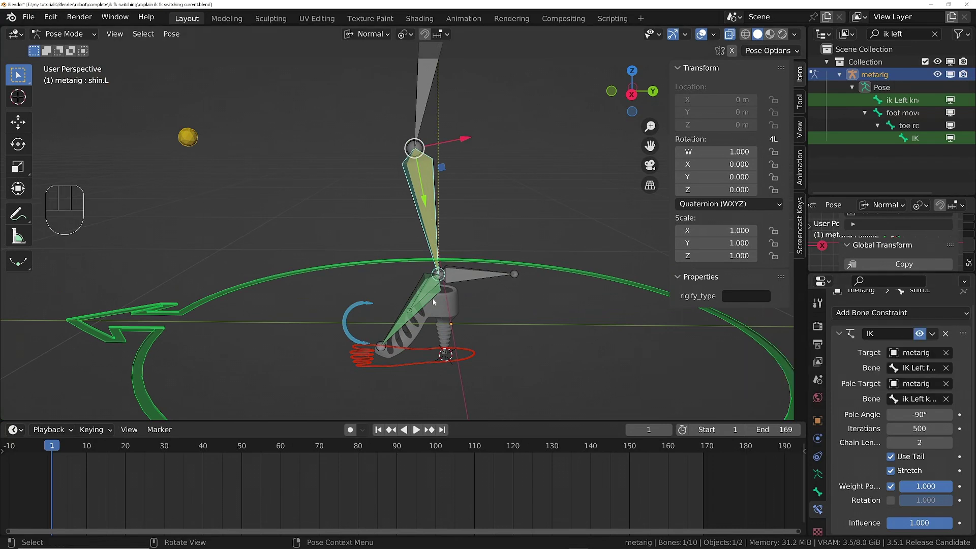
- On the left foot mesh in Object Mode, enable the IK Child Of constraint and disable the FK one
{"action": "key", "text": "Tab"}
{"action": "left_click", "coordinate": [459, 301]}
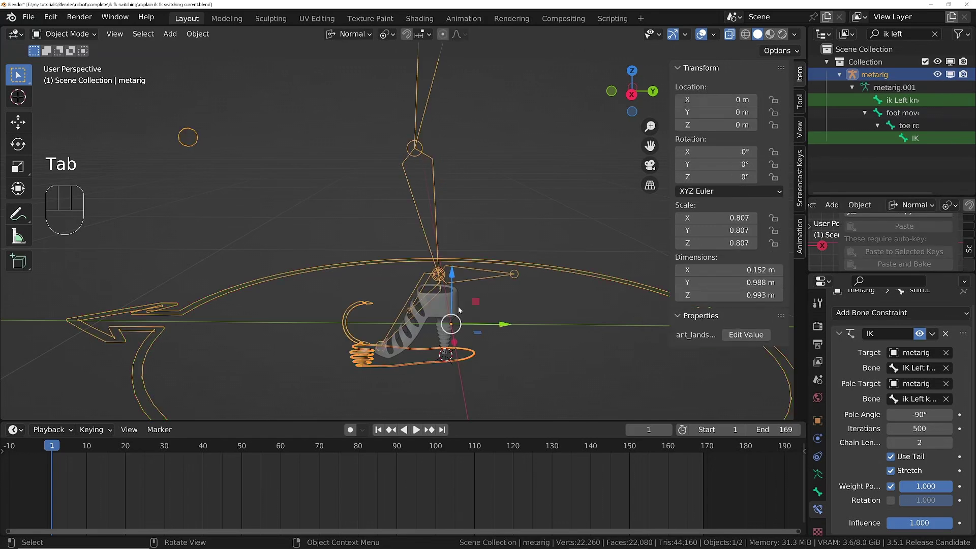
{"action": "left_click", "coordinate": [819, 492]}
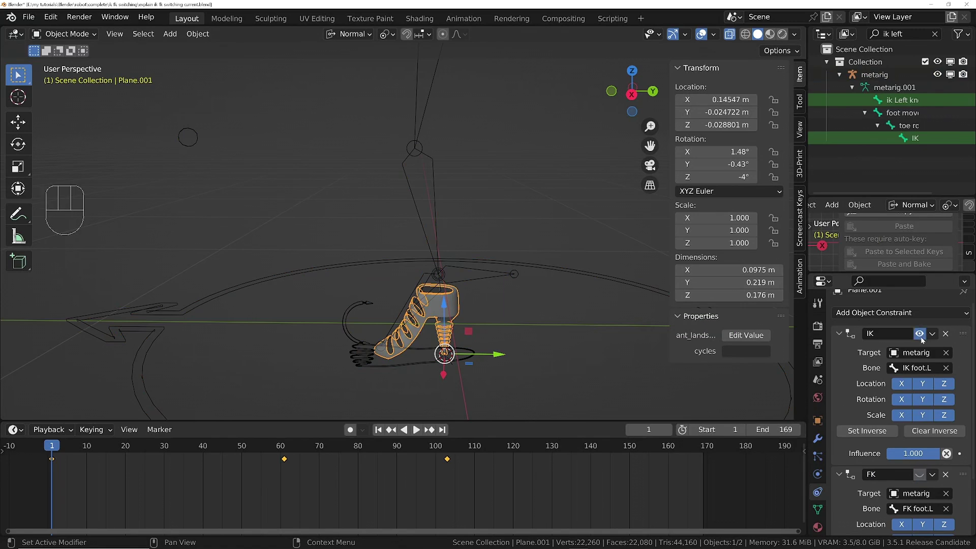
- Check the leg's IK behaviour in Pose Mode by test-rotating shin.L and test-moving and rotating foot move and heel.L, cancelling each transform
{"action": "left_click", "coordinate": [439, 210]}
{"action": "key", "text": "Tab"}
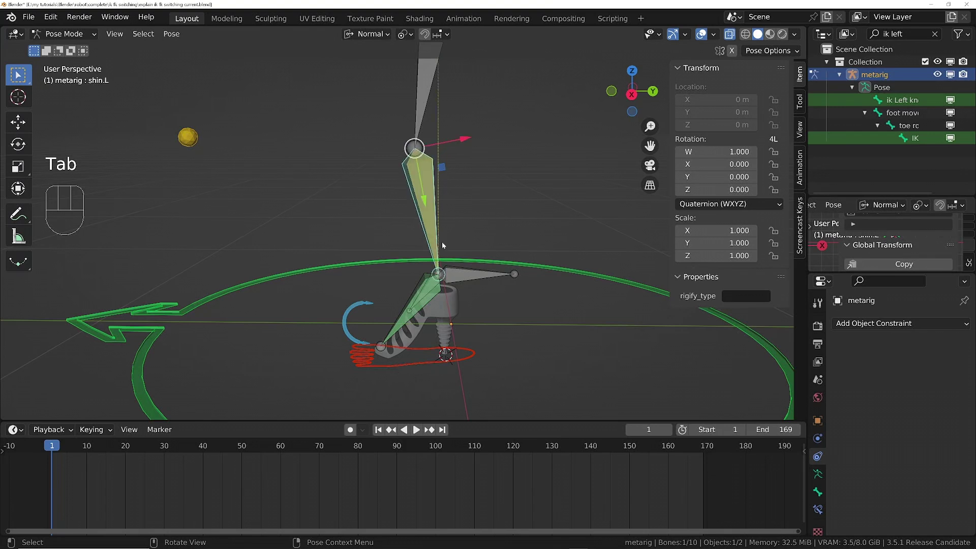
{"action": "key", "text": "r"}
{"action": "right_click", "coordinate": [415, 324]}
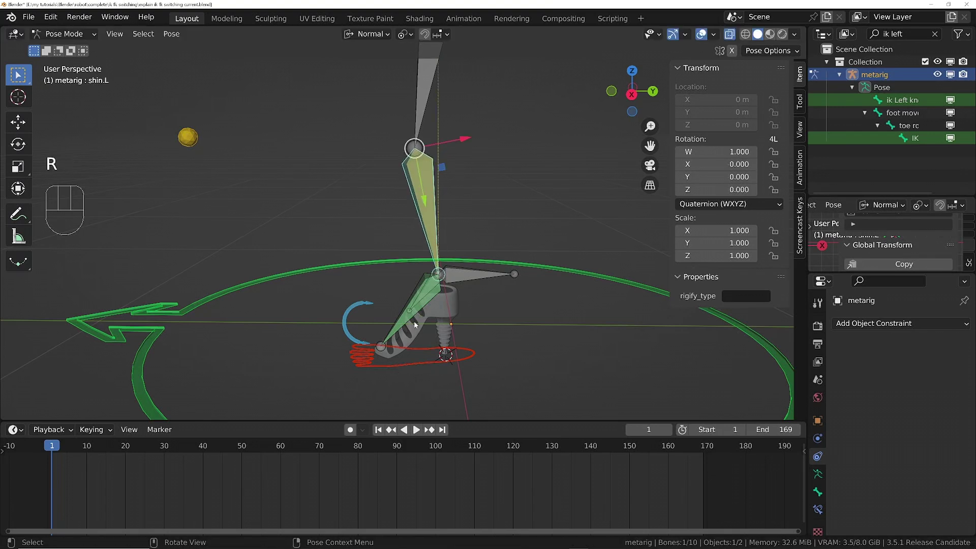
{"action": "left_click", "coordinate": [414, 362]}
{"action": "key", "text": "g"}
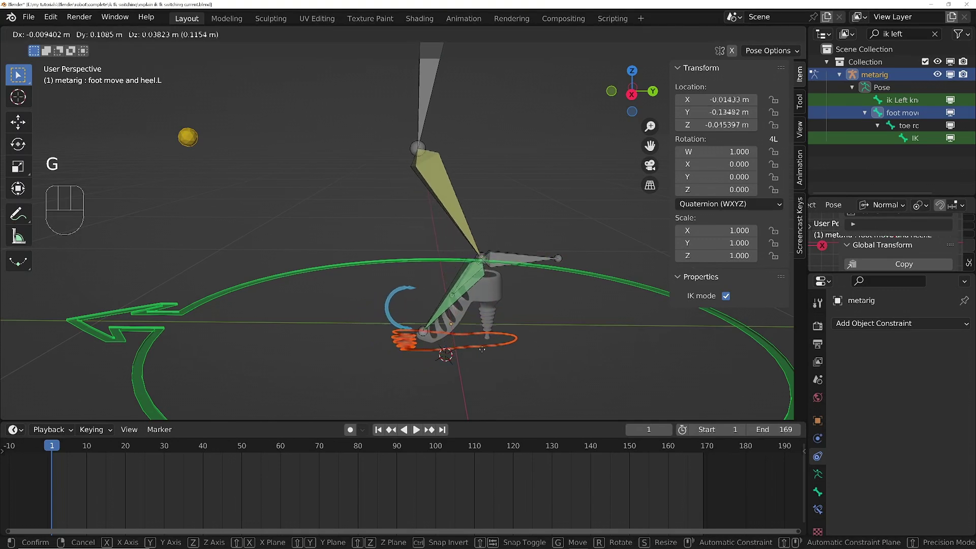
{"action": "right_click", "coordinate": [465, 300]}
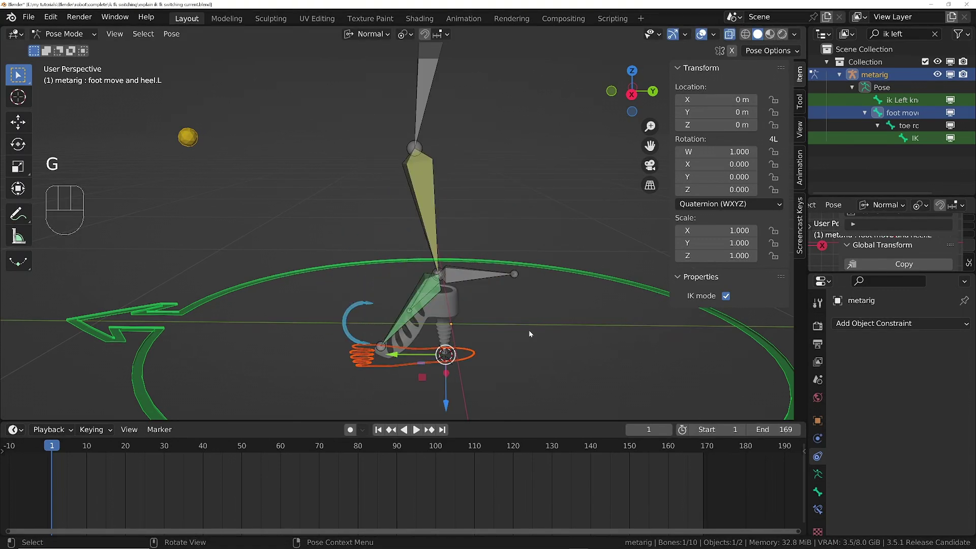
{"action": "key", "text": "r"}
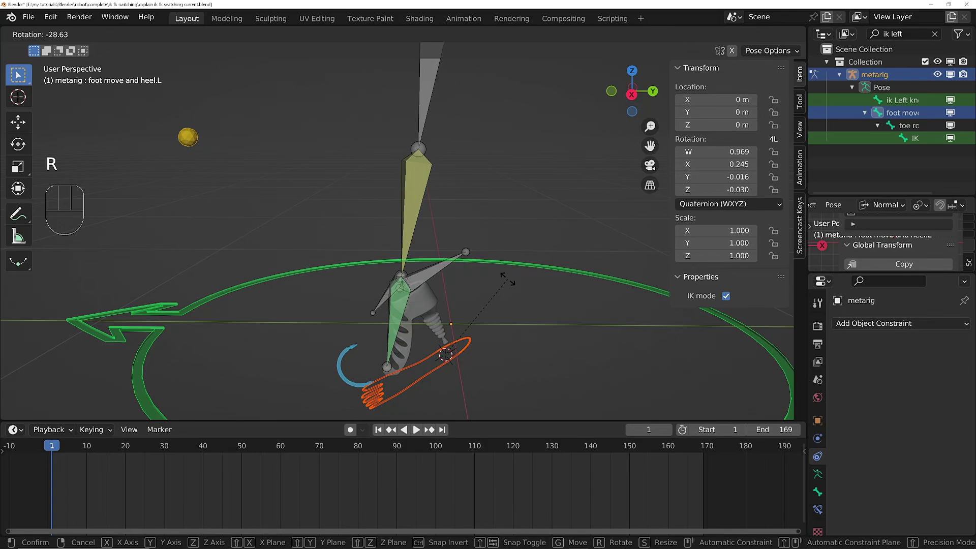
{"action": "right_click", "coordinate": [524, 290]}
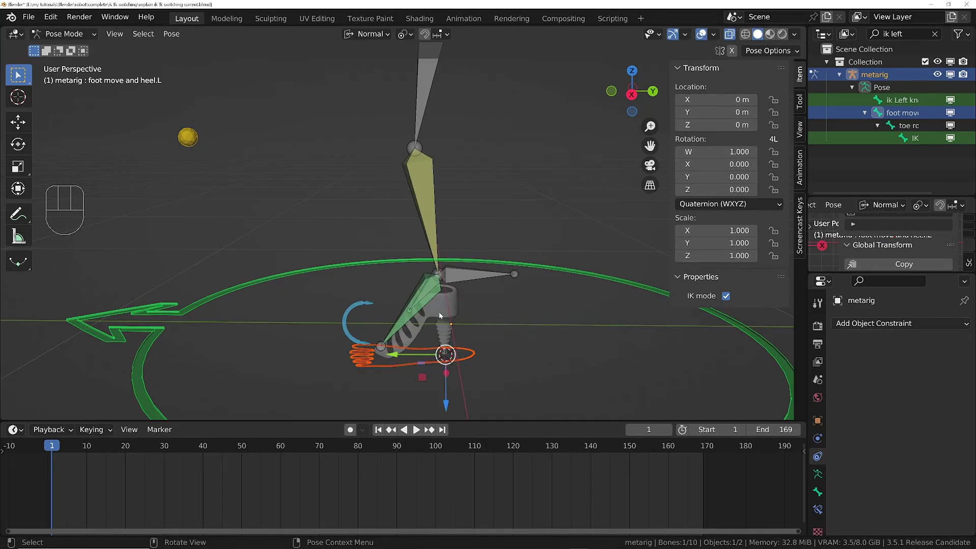
- Move the foot move and heel.L control and rotate it about -26.5°, and select the FK foot.L bone
{"action": "middle_click_drag", "start_coordinate": [438, 312], "coordinate": [468, 294], "text": "ctrl"}
{"action": "key", "text": "g"}
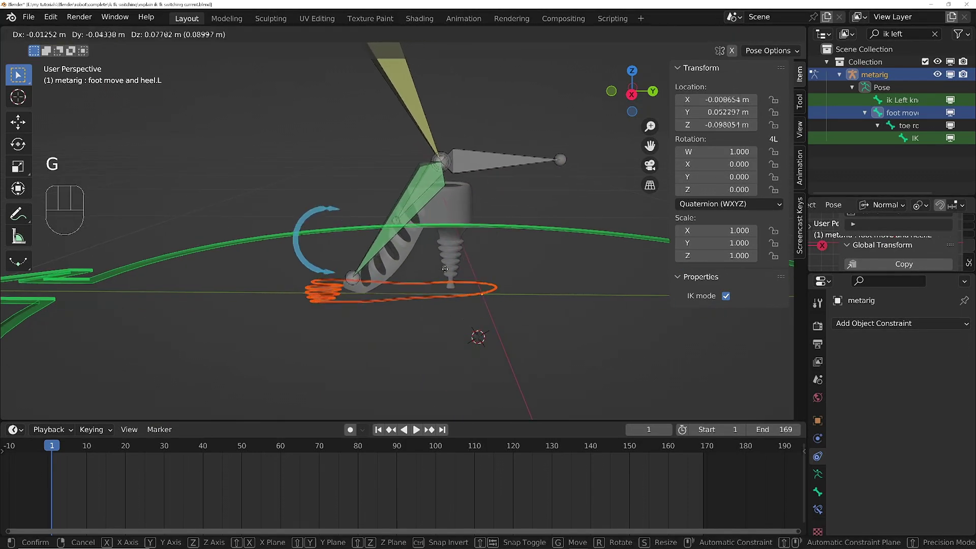
{"action": "left_click", "coordinate": [448, 264]}
{"action": "key", "text": "r"}
{"action": "left_click", "coordinate": [501, 255]}
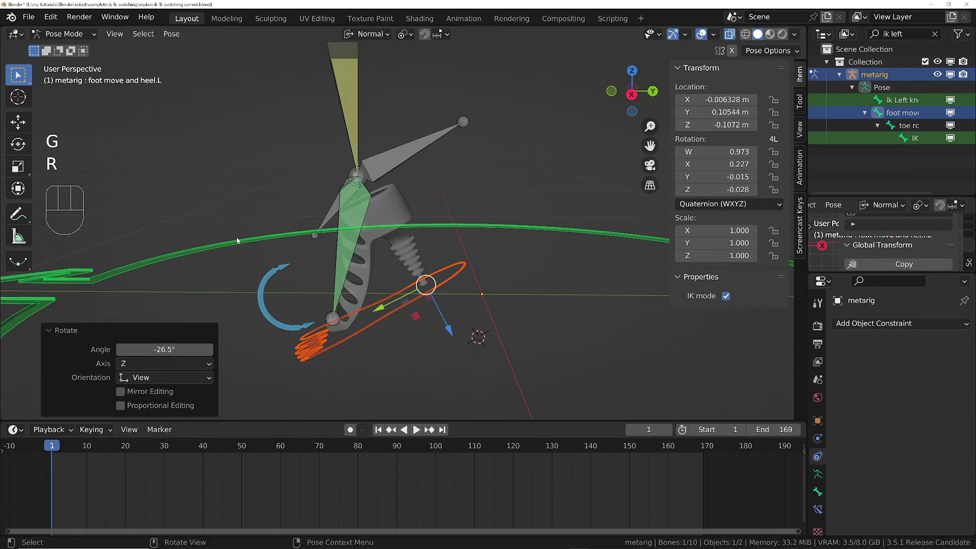
{"action": "middle_click_drag", "start_coordinate": [236, 237], "coordinate": [436, 189], "text": "ctrl"}
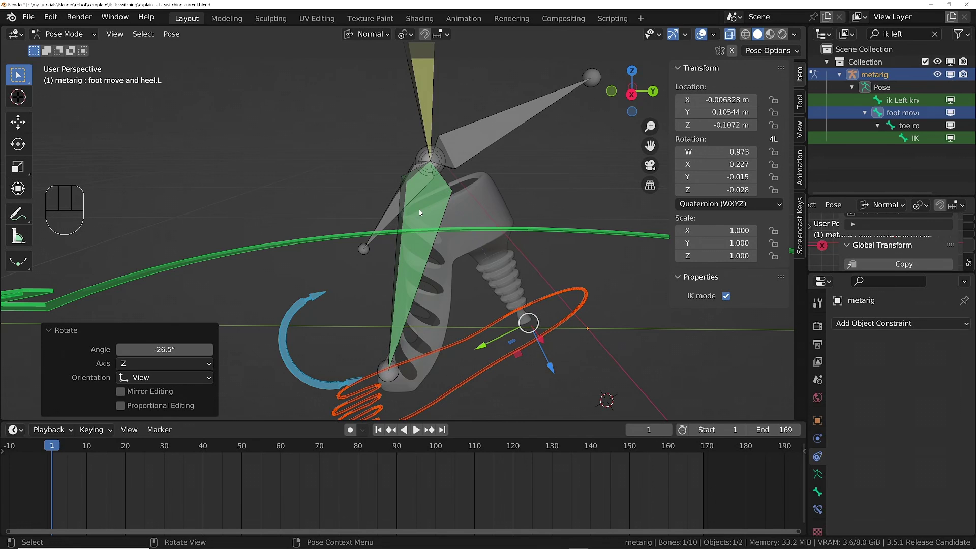
{"action": "left_click", "coordinate": [396, 207]}
{"action": "middle_click_drag", "start_coordinate": [424, 144], "coordinate": [441, 184], "text": "ctrl"}
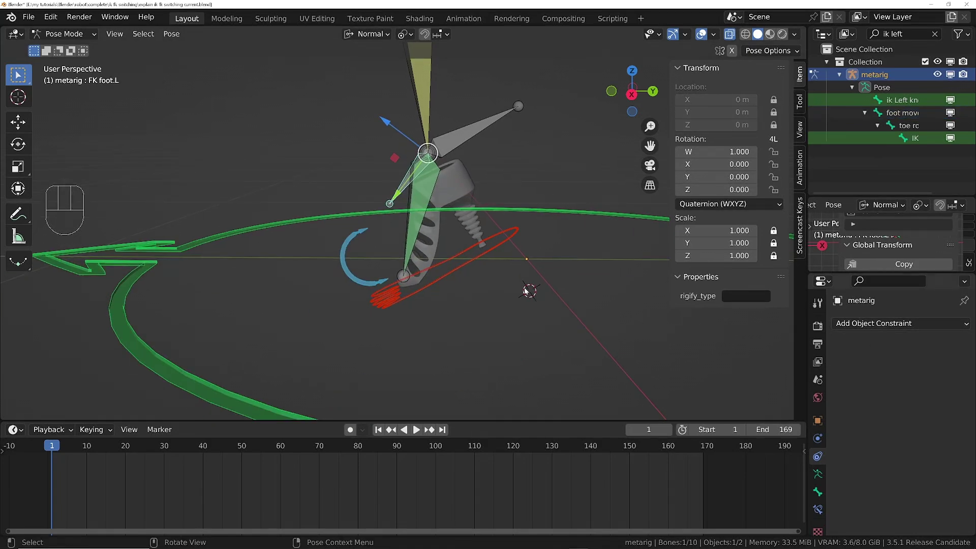
- Clear the rotation and location of all bones in the rig
{"action": "key", "text": "a"}
{"action": "key", "text": "alt+r"}
{"action": "key", "text": "alt+space"}
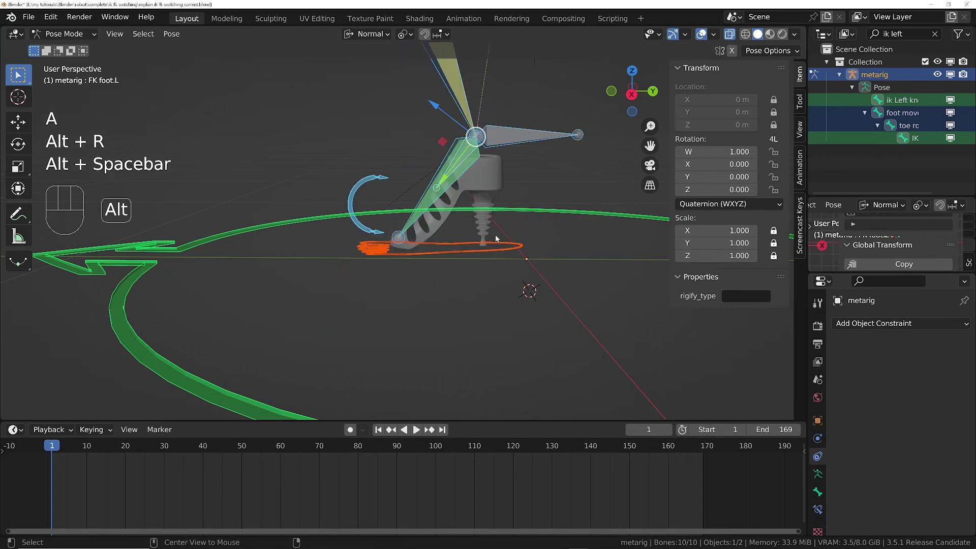
{"action": "key", "text": "alt+g"}
- Add a Copy Rotation constraint to the FK foot.L bone, targeting the IK foot.L bone of metarig
{"action": "mouse_move", "coordinate": [495, 234]}
{"action": "middle_mouse_down", "text": "ctrl"}
{"action": "mouse_move", "coordinate": [495, 139]}
{"action": "mouse_move", "coordinate": [561, 243]}
{"action": "mouse_move", "coordinate": [506, 226]}
{"action": "middle_mouse_up", "text": "ctrl"}
{"action": "scroll", "coordinate": [505, 227], "scroll_direction": "down", "scroll_amount": 1}
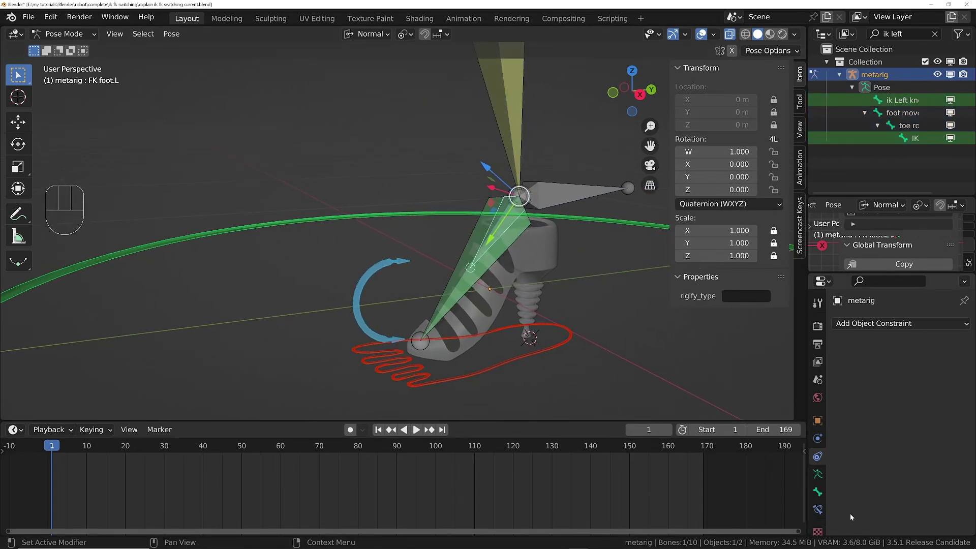
{"action": "left_click", "coordinate": [817, 509]}
{"action": "left_click", "coordinate": [885, 325]}
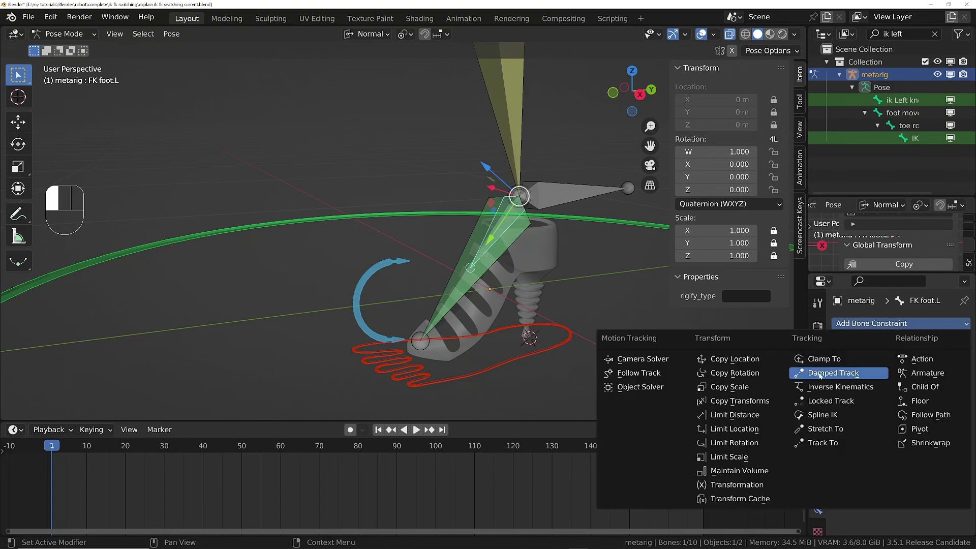
{"action": "left_click", "coordinate": [733, 382]}
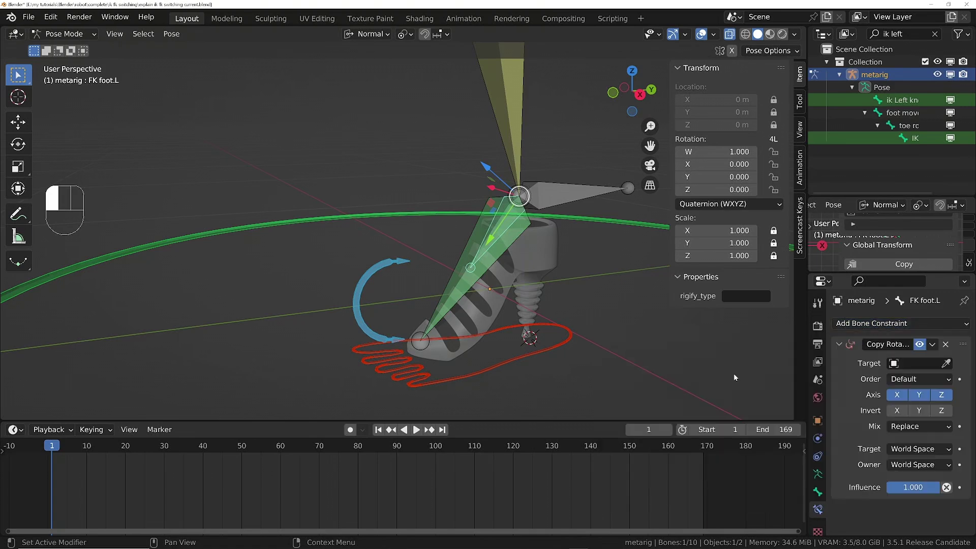
{"action": "left_click", "coordinate": [906, 364]}
{"action": "type", "text": "meta"}
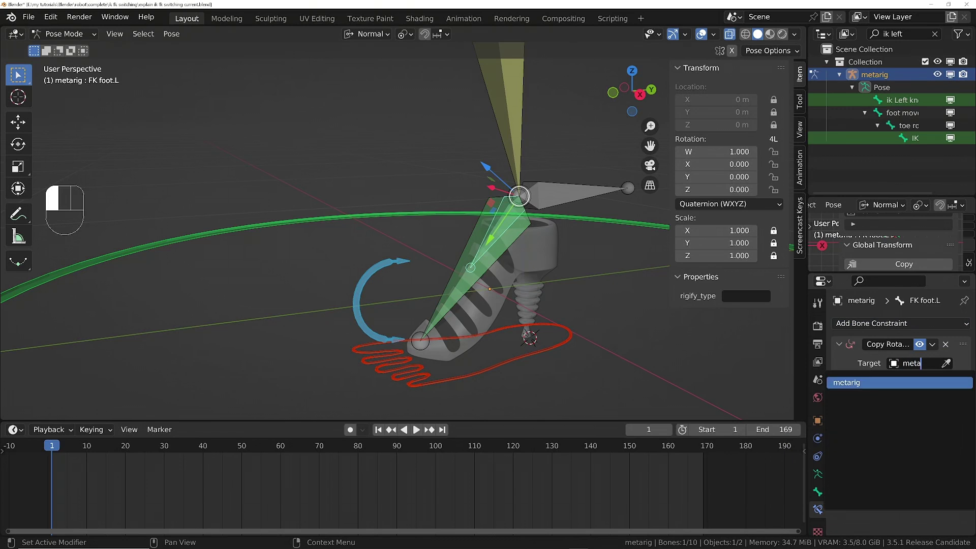
{"action": "key", "text": "Return"}
{"action": "left_click", "coordinate": [913, 377]}
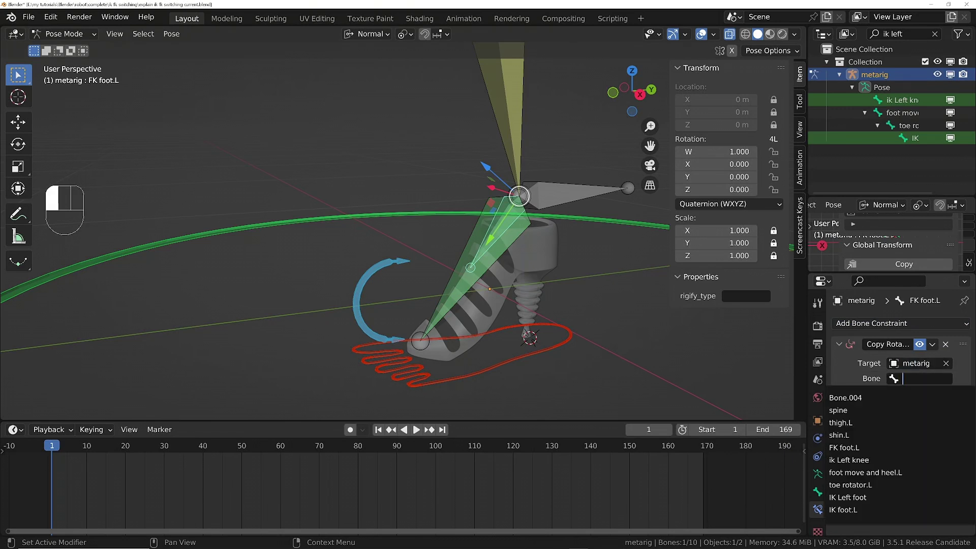
{"action": "type", "text": "ik"}
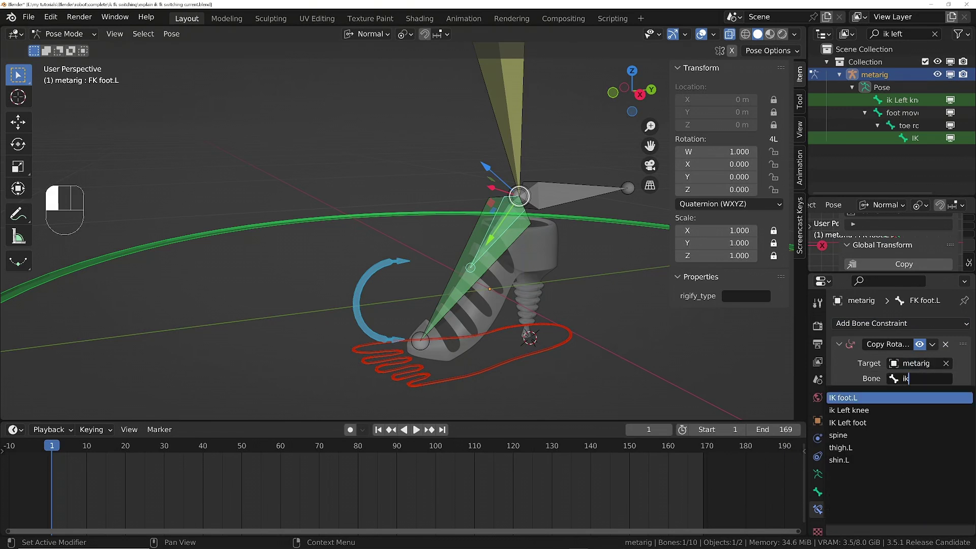
{"action": "key", "text": "Return"}
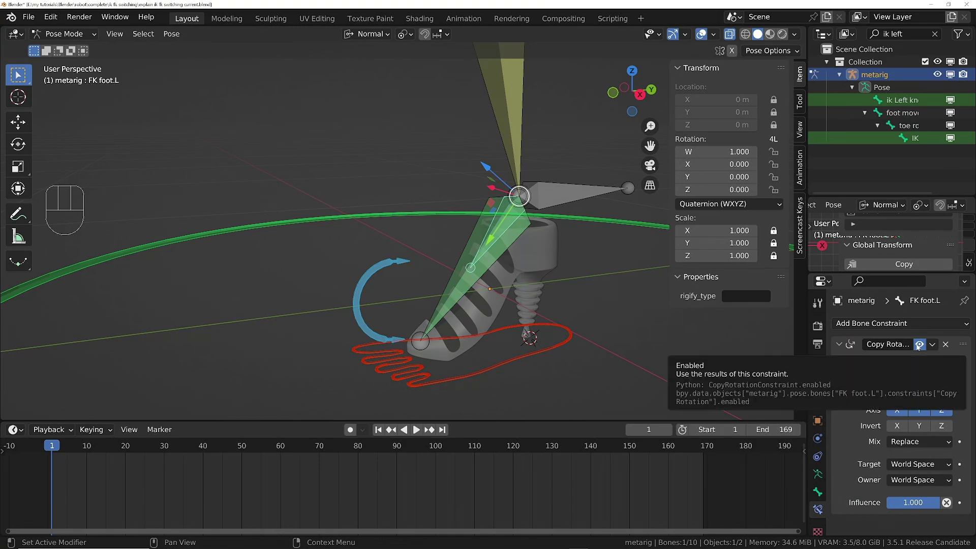
- Test-rotate the FK foot.L bone with its Copy Rotation constraint enabled, and cancel the rotation
{"action": "middle_click_drag", "start_coordinate": [532, 262], "coordinate": [508, 257]}
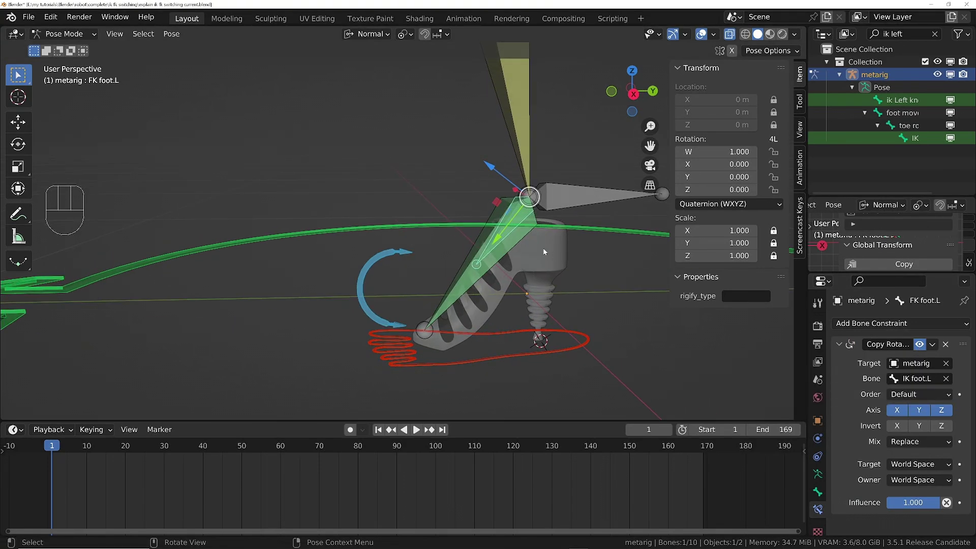
{"action": "key", "text": "r"}
{"action": "key", "text": "Escape"}
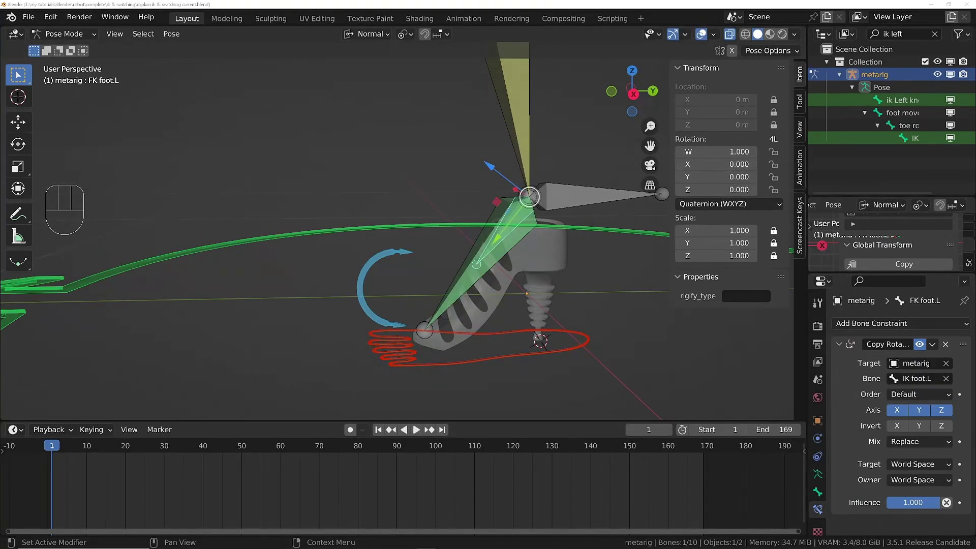
{"action": "mouse_move", "coordinate": [514, 248]}
{"action": "middle_mouse_down", "text": "shift"}
{"action": "mouse_move", "coordinate": [472, 249]}
{"action": "mouse_move", "coordinate": [508, 254]}
{"action": "middle_mouse_up", "text": "shift"}
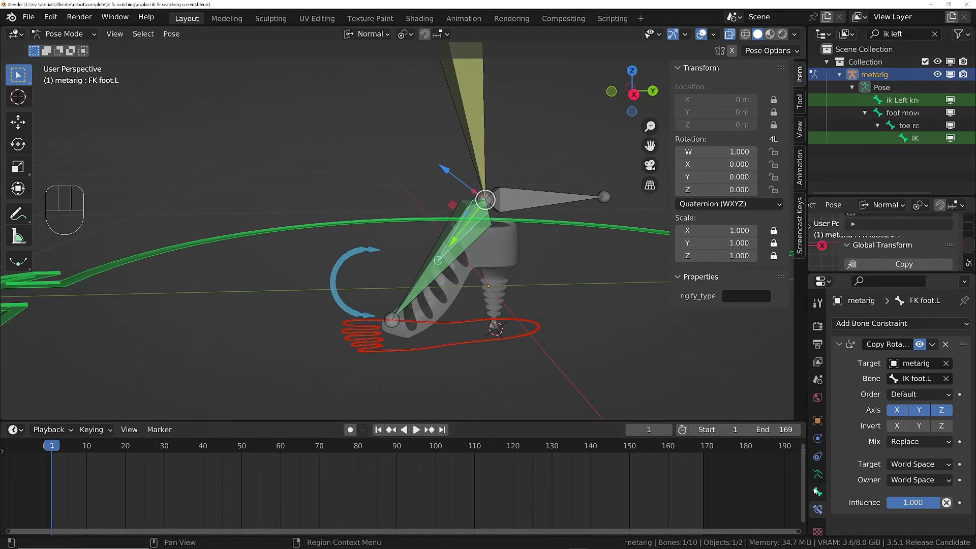
- Disable the IK constraint on shin.L and the Copy Rotation constraint on FK foot.L
{"action": "left_click", "coordinate": [480, 138]}
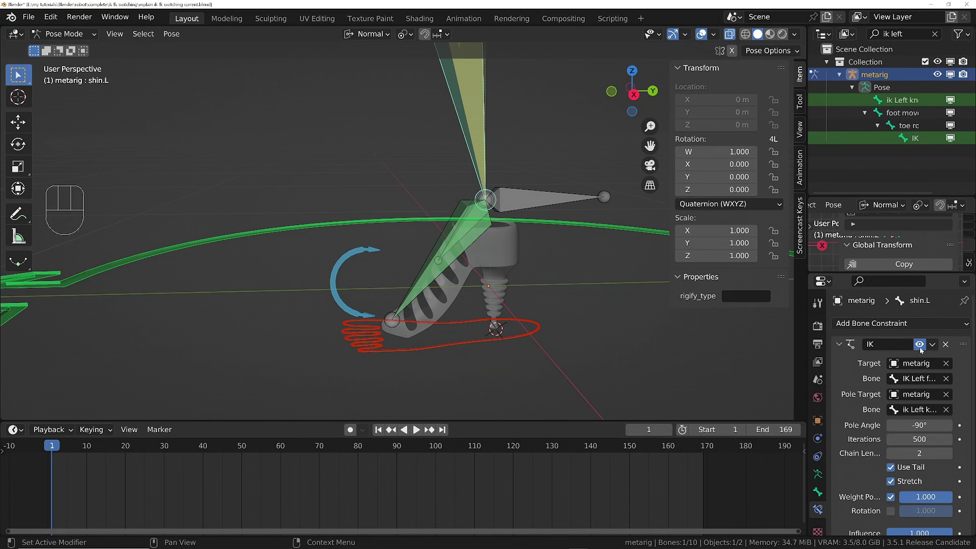
{"action": "left_click", "coordinate": [920, 345]}
{"action": "left_click", "coordinate": [460, 234]}
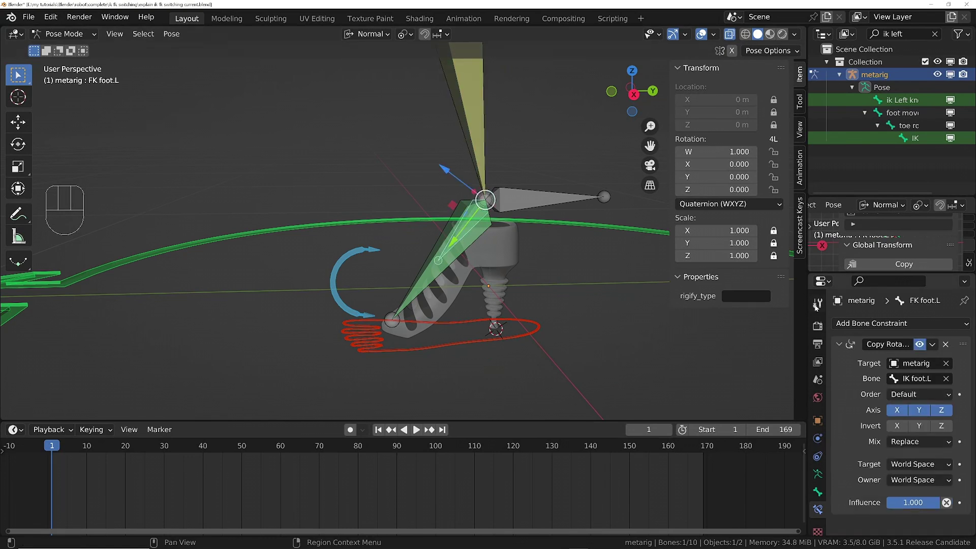
{"action": "left_click", "coordinate": [918, 348]}
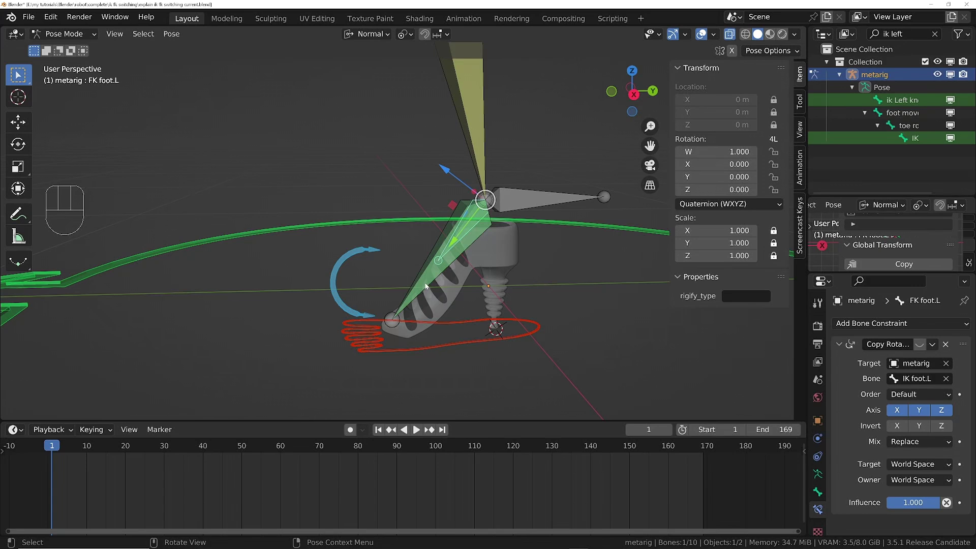
- On the left foot mesh in Object Mode, enable the FK Child Of constraint and disable the IK one
{"action": "middle_click_drag", "start_coordinate": [454, 223], "coordinate": [460, 258], "text": "ctrl"}
{"action": "middle_click_drag", "start_coordinate": [460, 259], "coordinate": [439, 325], "text": "shift"}
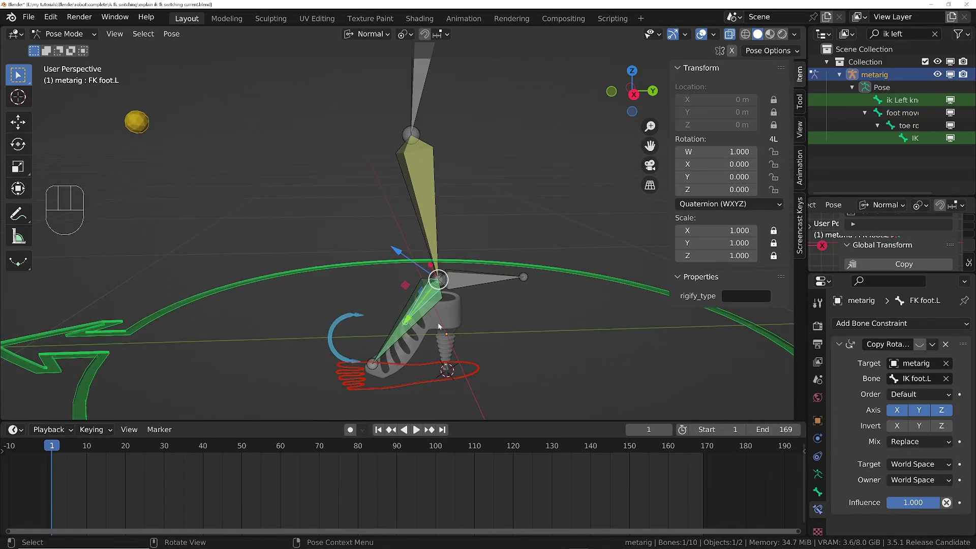
{"action": "left_click", "coordinate": [448, 310]}
{"action": "key", "text": "Tab"}
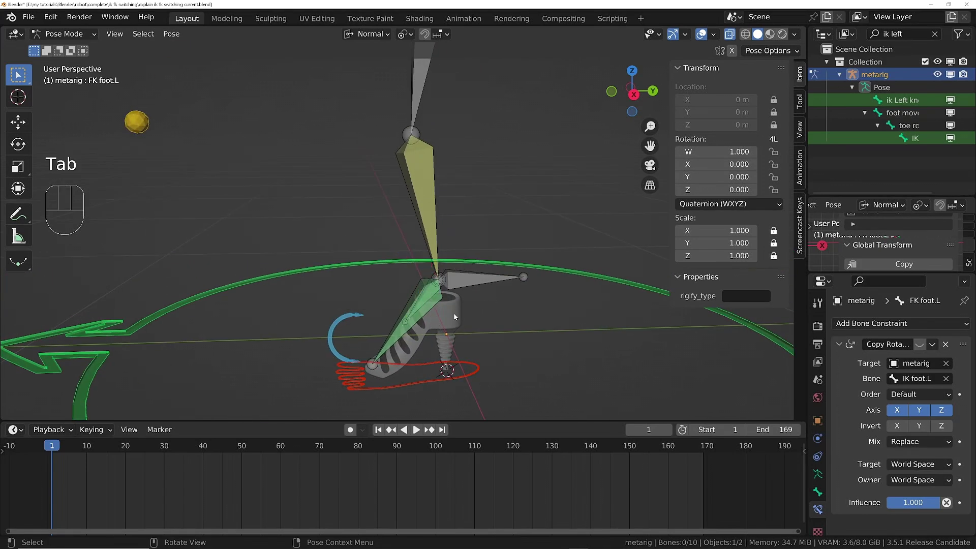
{"action": "key", "text": "Tab"}
{"action": "left_click", "coordinate": [463, 309]}
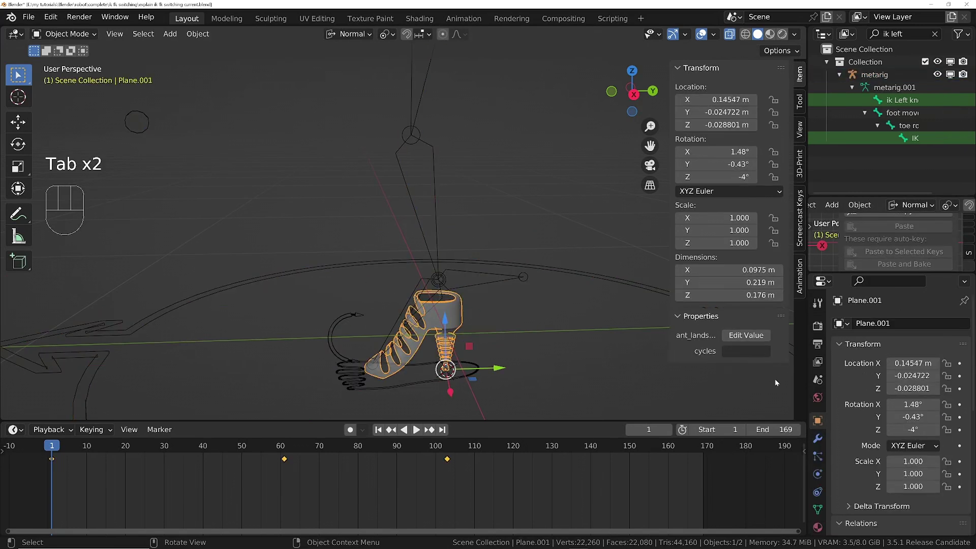
{"action": "scroll", "coordinate": [864, 474], "scroll_direction": "down", "scroll_amount": 10}
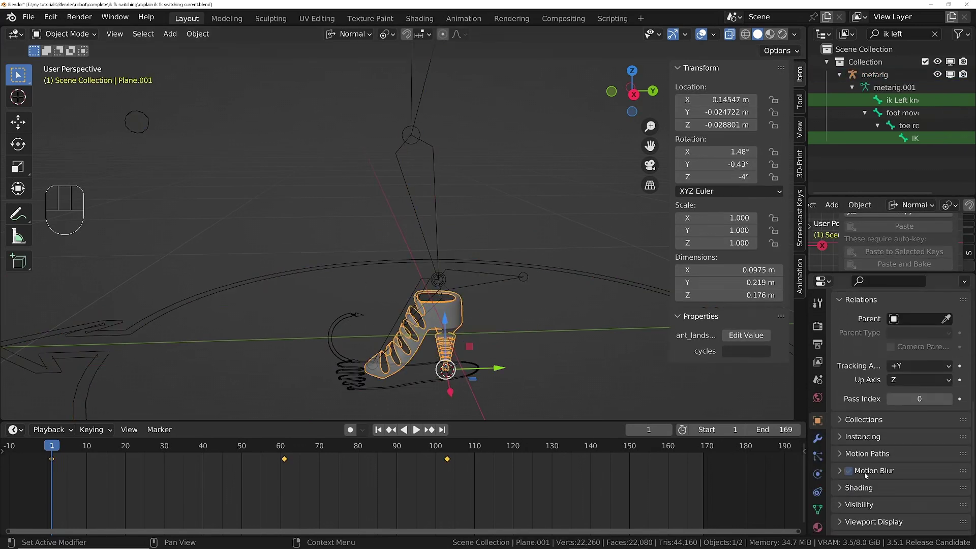
{"action": "scroll", "coordinate": [865, 475], "scroll_direction": "down", "scroll_amount": 1}
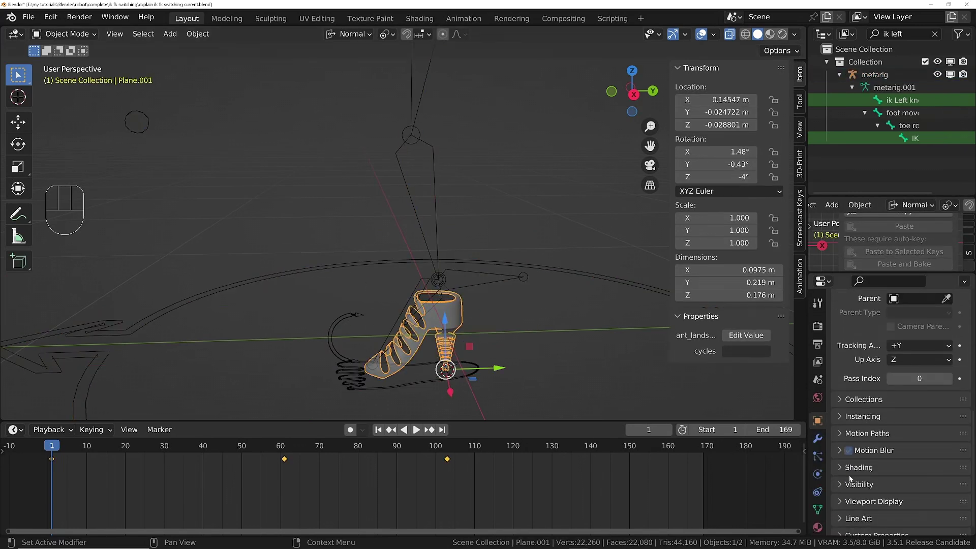
{"action": "left_click", "coordinate": [816, 491]}
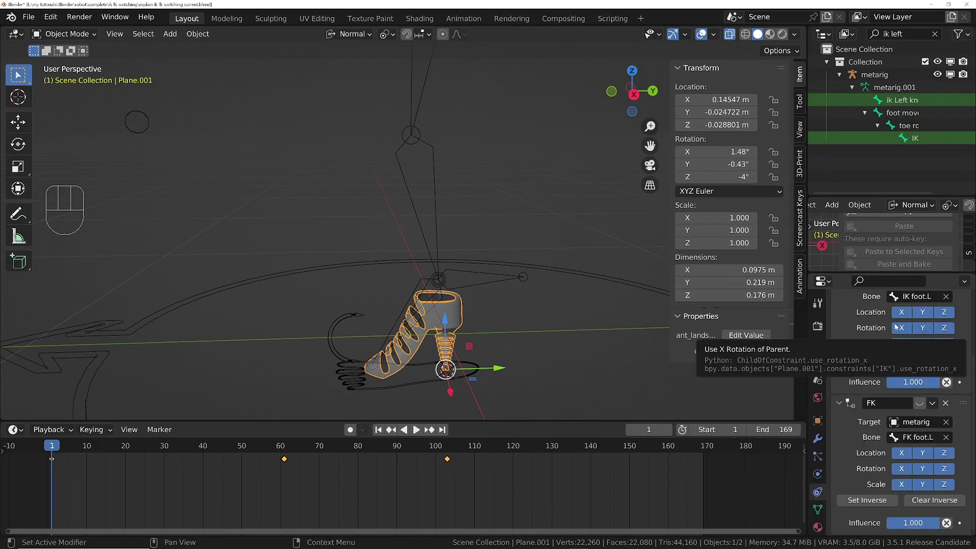
{"action": "scroll", "coordinate": [925, 402], "scroll_direction": "up", "scroll_amount": 2}
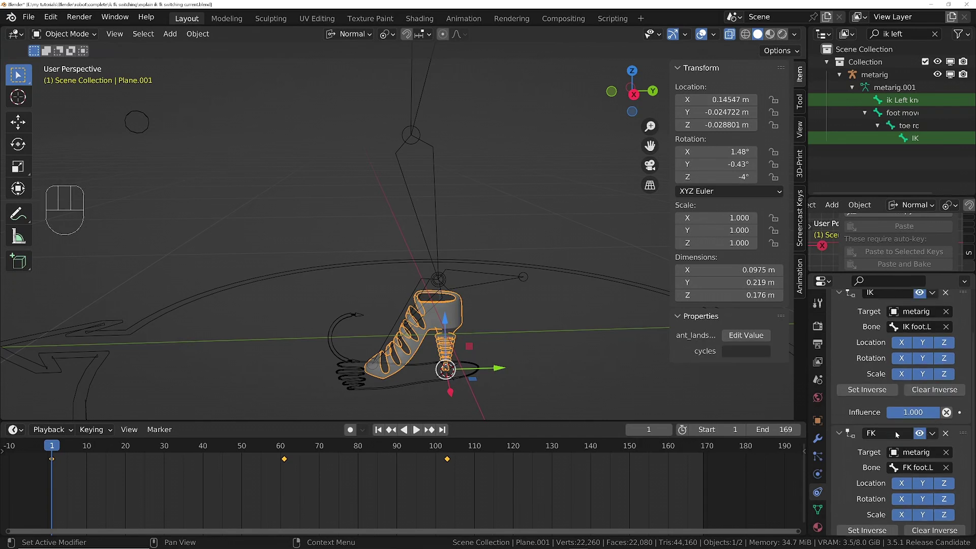
{"action": "scroll", "coordinate": [895, 431], "scroll_direction": "up", "scroll_amount": 3}
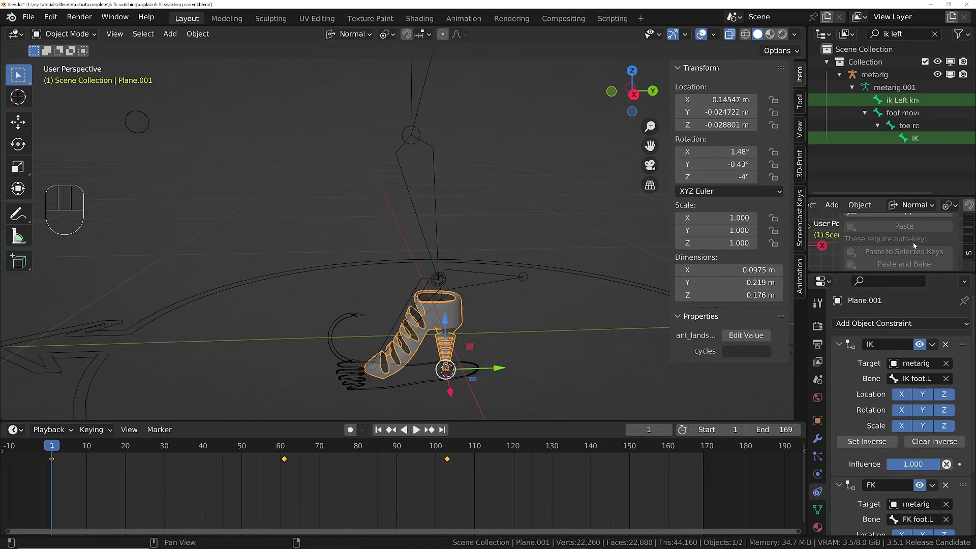
{"action": "scroll", "coordinate": [910, 366], "scroll_direction": "down", "scroll_amount": 4}
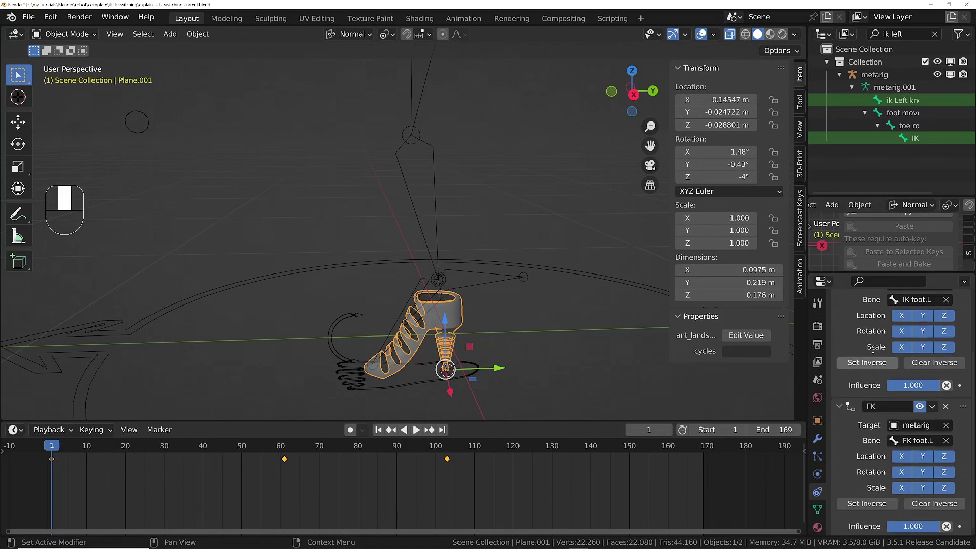
- Return to the armature's Pose Mode and rotate the shin.L bone to swing the lower leg up and back
{"action": "left_click", "coordinate": [423, 239]}
{"action": "key", "text": "Tab"}
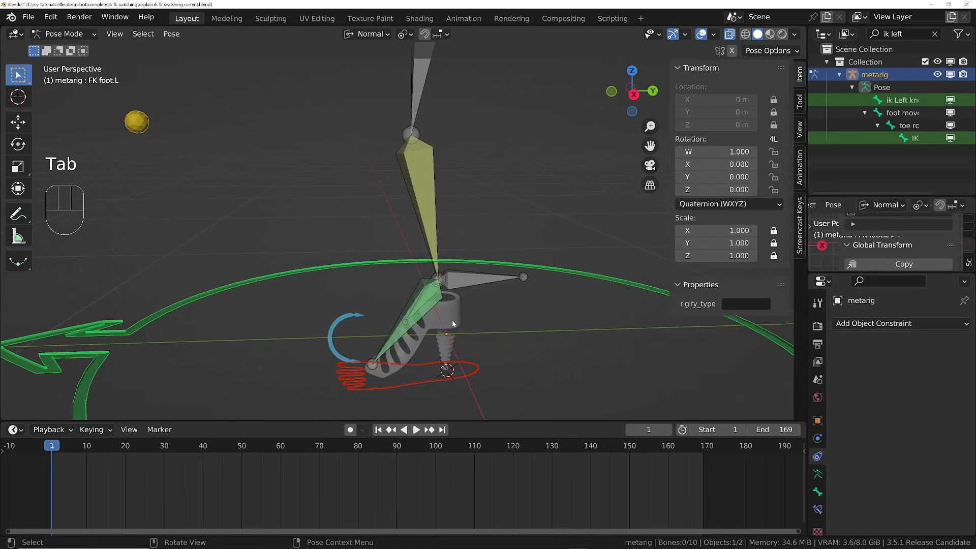
{"action": "middle_click_drag", "start_coordinate": [451, 320], "coordinate": [437, 238], "text": "ctrl"}
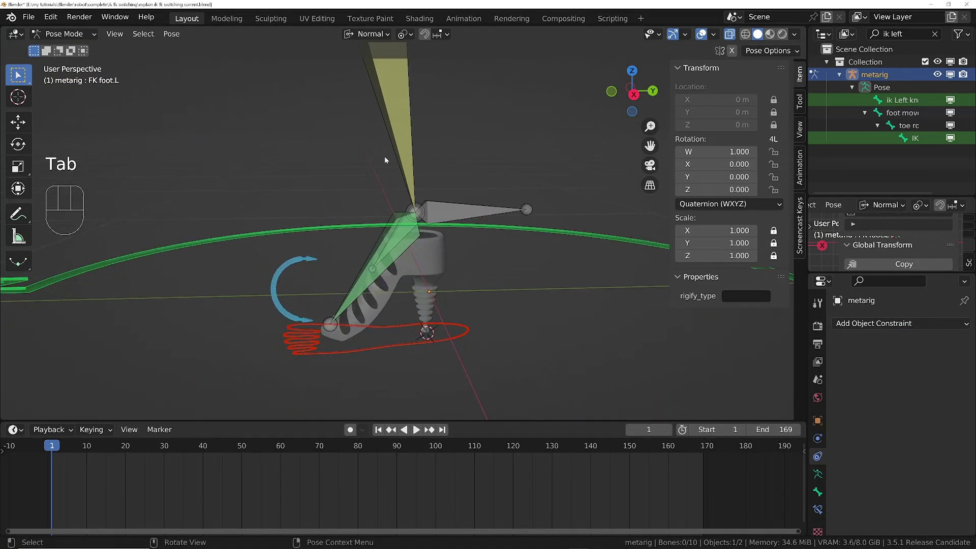
{"action": "left_click", "coordinate": [398, 135]}
{"action": "middle_click_drag", "start_coordinate": [450, 151], "coordinate": [407, 274], "text": "ctrl"}
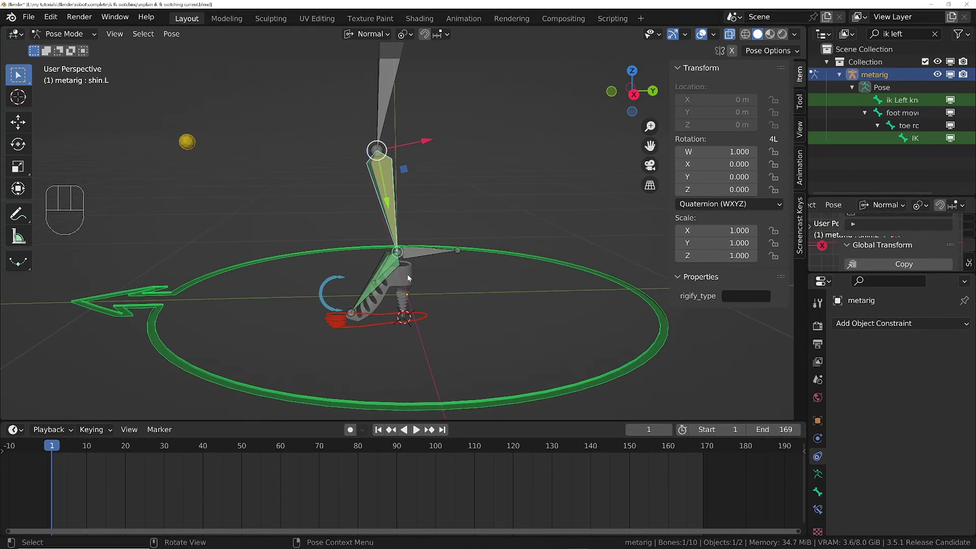
{"action": "key", "text": "r"}
{"action": "left_click", "coordinate": [528, 191]}
- Test-rotate IK foot.L and cancel it, and rotate the FK foot.L bone about -46.6°
{"action": "left_click", "coordinate": [459, 215]}
{"action": "key", "text": "r"}
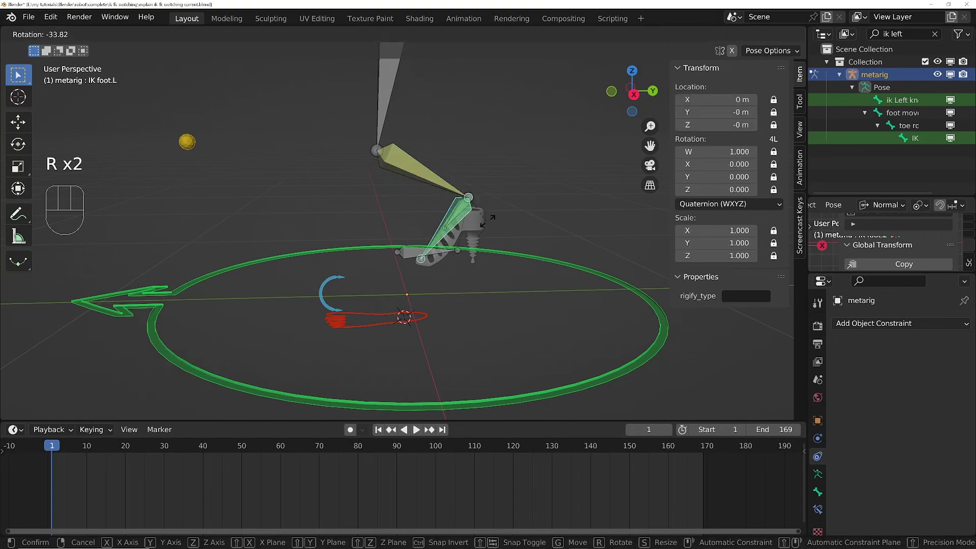
{"action": "right_click", "coordinate": [456, 219]}
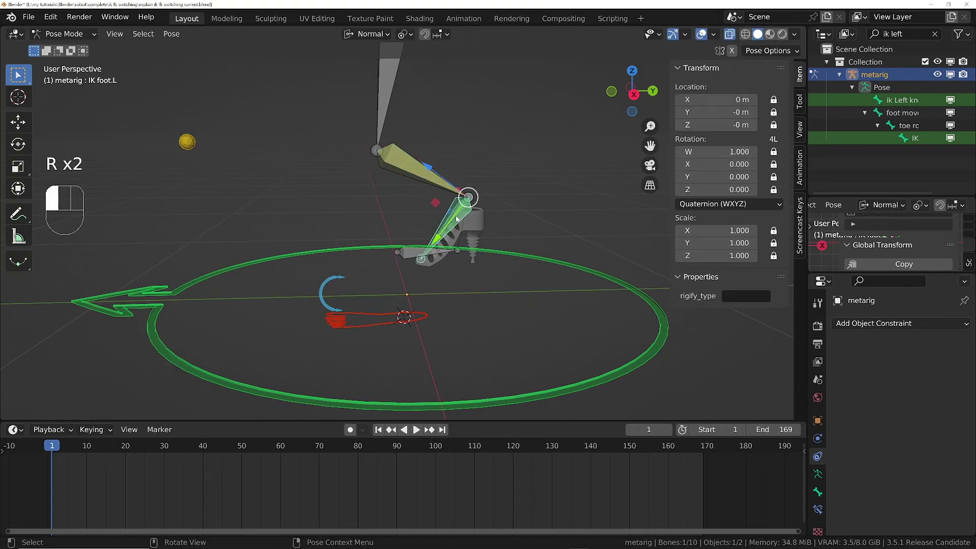
{"action": "key", "text": "r"}
{"action": "left_click", "coordinate": [501, 233]}
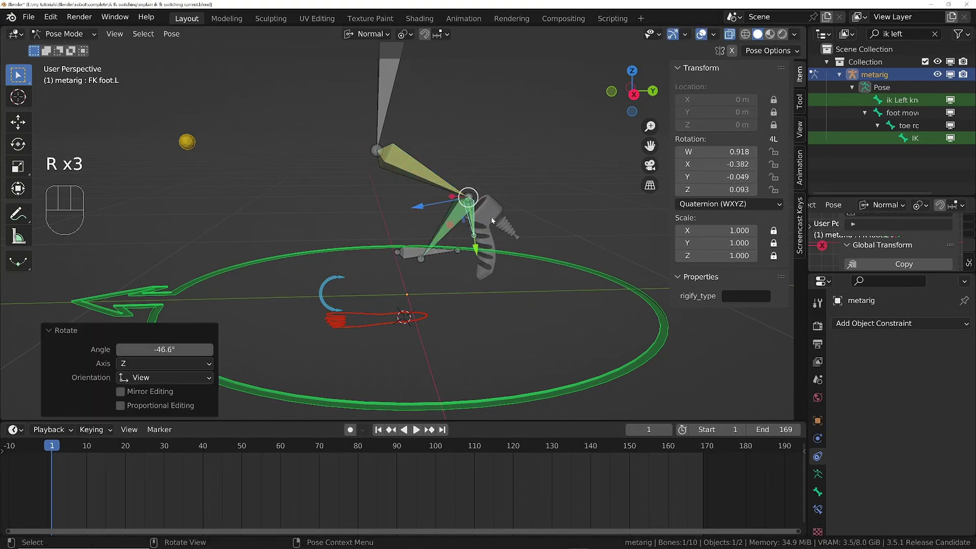
{"action": "middle_click_drag", "start_coordinate": [487, 196], "coordinate": [490, 265], "text": "ctrl"}
- Test-move and test-rotate the foot move and heel.L control, cancelling both transforms
{"action": "left_click", "coordinate": [359, 398]}
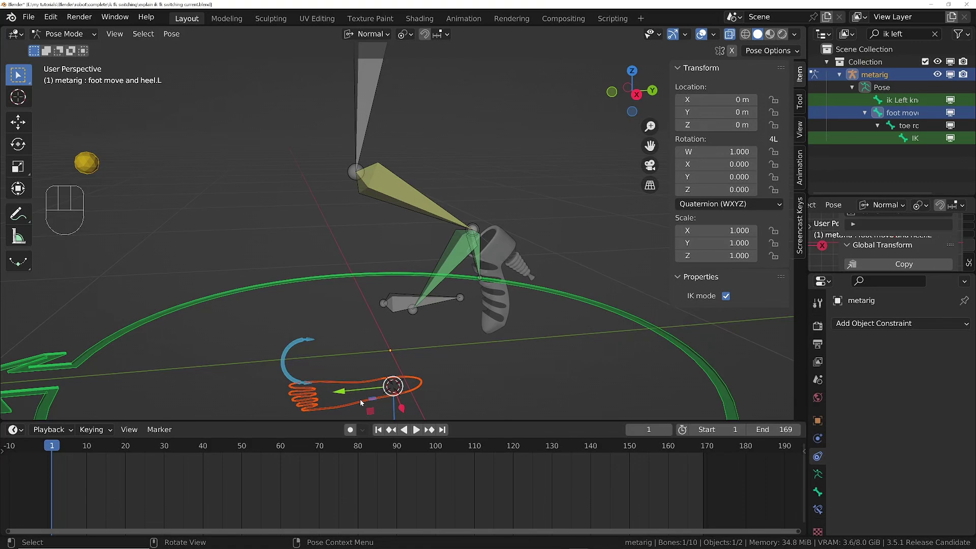
{"action": "key", "text": "g"}
{"action": "right_click", "coordinate": [461, 371]}
{"action": "key", "text": "r"}
{"action": "right_click", "coordinate": [489, 284]}
{"action": "middle_click_drag", "start_coordinate": [489, 280], "coordinate": [489, 225]}
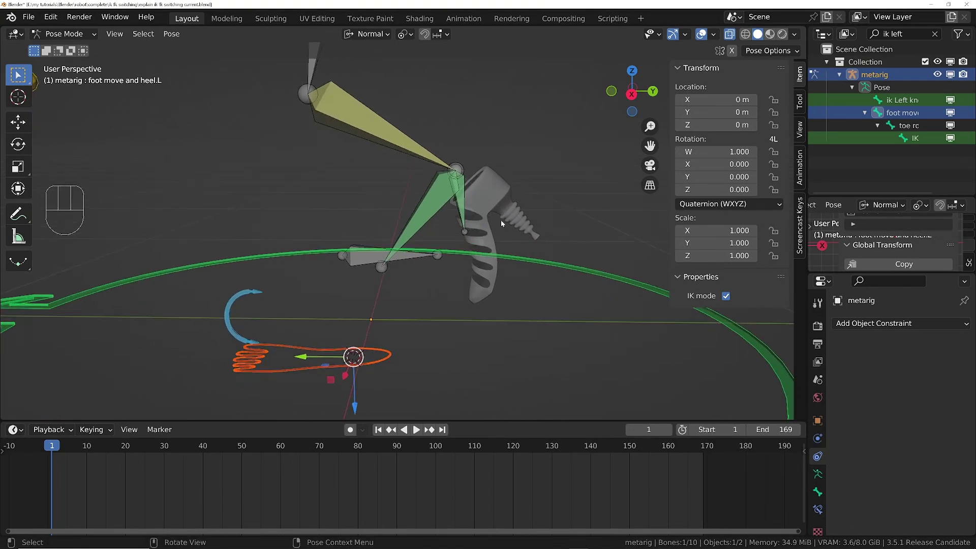
- Move foot move and heel.L about 0.41 m along Y and 0.11 m along Z, rotate it, and raise it another 0.12 m
{"action": "key", "text": "g"}
{"action": "left_click", "coordinate": [555, 298]}
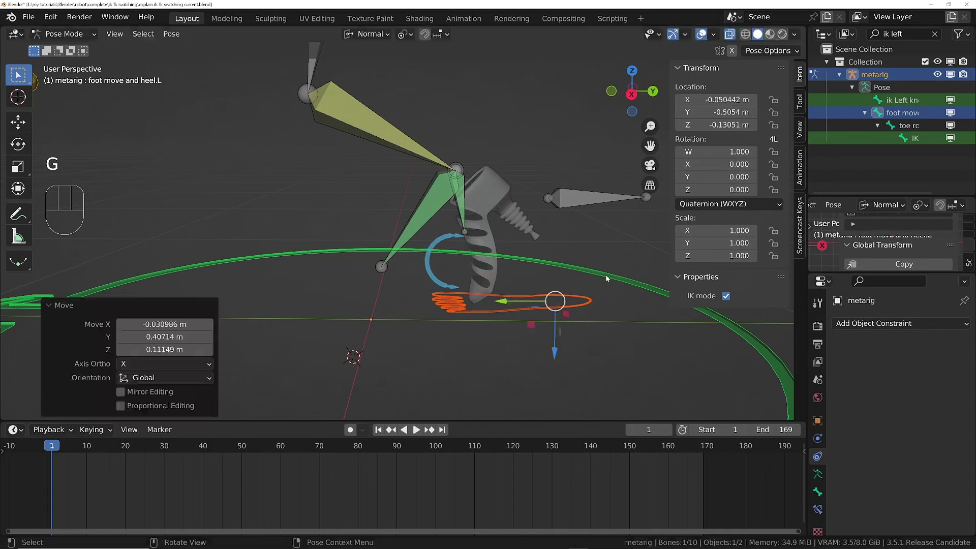
{"action": "key", "text": "r"}
{"action": "left_click", "coordinate": [586, 177]}
{"action": "key", "text": "g"}
{"action": "left_click", "coordinate": [577, 125]}
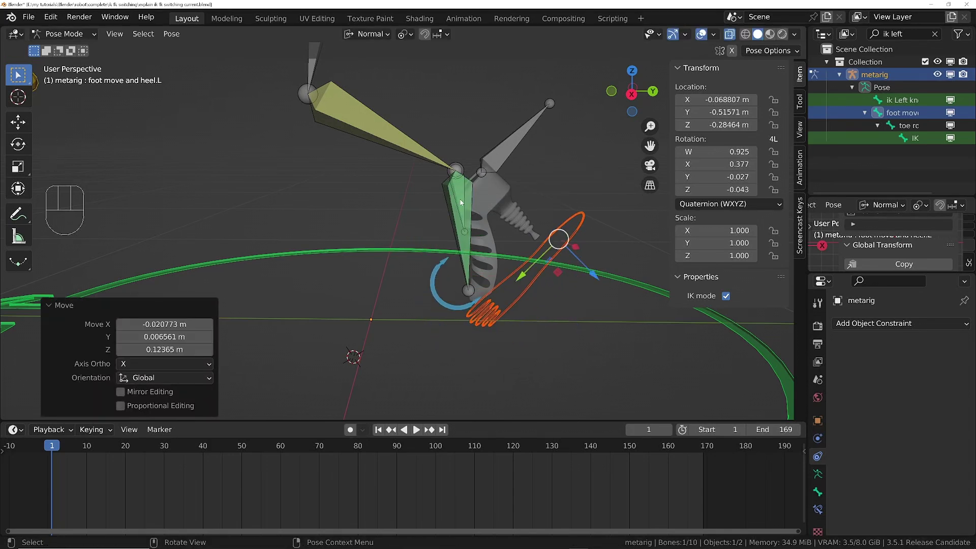
{"action": "middle_click_drag", "start_coordinate": [495, 229], "coordinate": [406, 189]}
{"action": "middle_click_drag", "start_coordinate": [468, 197], "coordinate": [483, 272]}
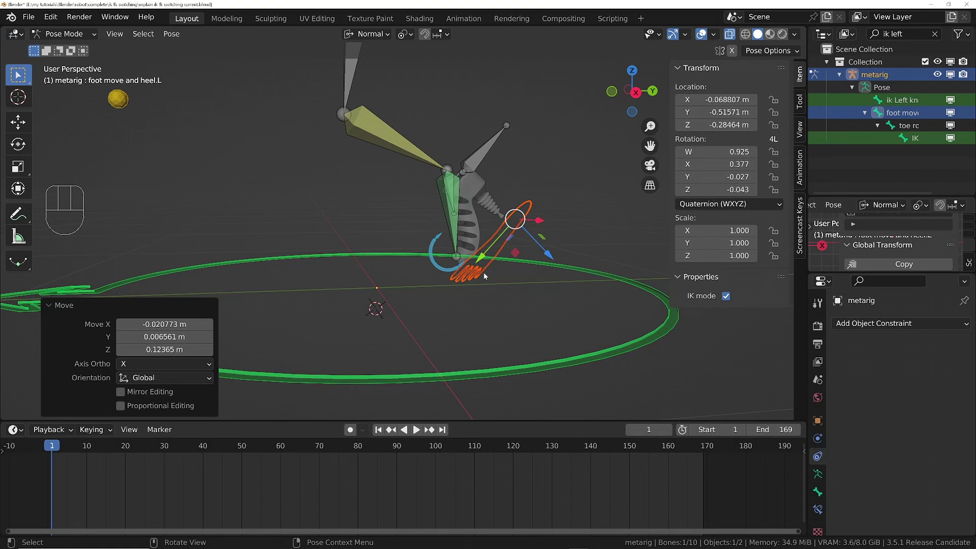
- Undo the foot move and heel.L transforms and the FK foot.L rotation
{"action": "key", "text": "ctrl+z"}
{"action": "key", "text": "ctrl+z"}
{"action": "key", "text": "ctrl+z"}
{"action": "key", "text": "ctrl+z"}
{"action": "key", "text": "ctrl+z"}
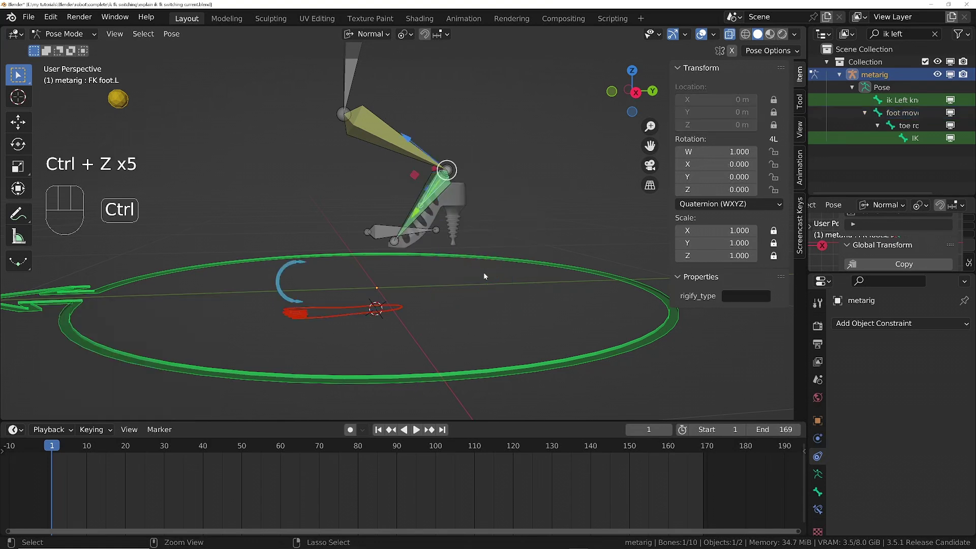
- Undo the remaining test pose transforms of the left leg back to its straight rest pose
{"action": "key", "text": "ctrl+z"}
{"action": "key", "text": "ctrl+z"}
{"action": "key", "text": "ctrl+z"}
{"action": "key", "text": "ctrl+z"}
{"action": "key", "text": "ctrl+z"}
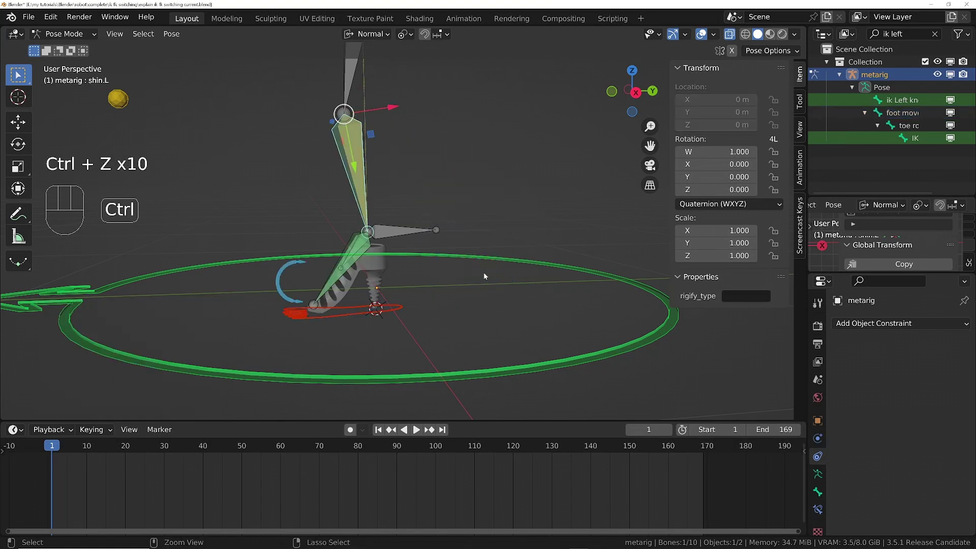
- Duplicate the foot move and heel.L bone in place and scale the copy to about 0.525 along its length
{"action": "middle_click_drag", "start_coordinate": [483, 272], "coordinate": [383, 199], "text": "ctrl"}
{"action": "middle_click_drag", "start_coordinate": [384, 199], "coordinate": [453, 105], "text": "shift"}
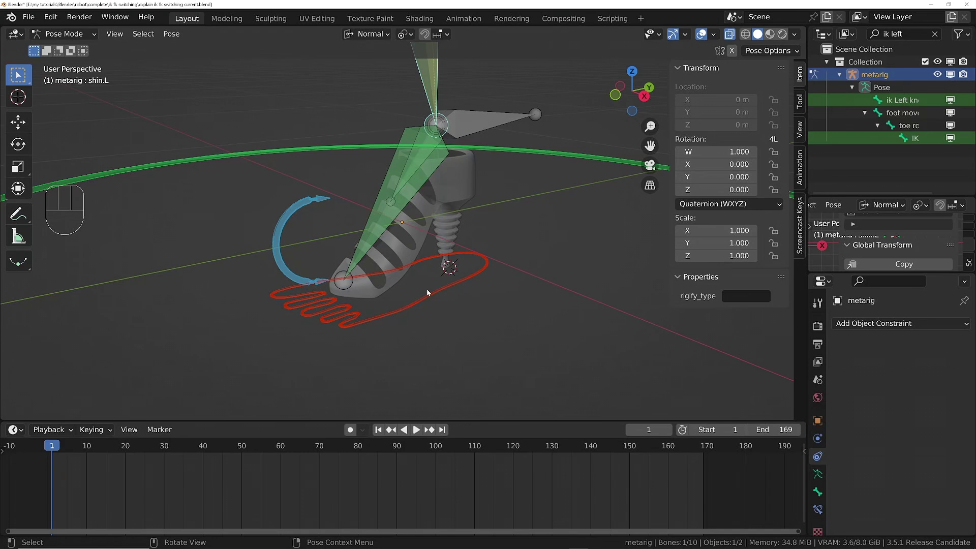
{"action": "left_click", "coordinate": [445, 286]}
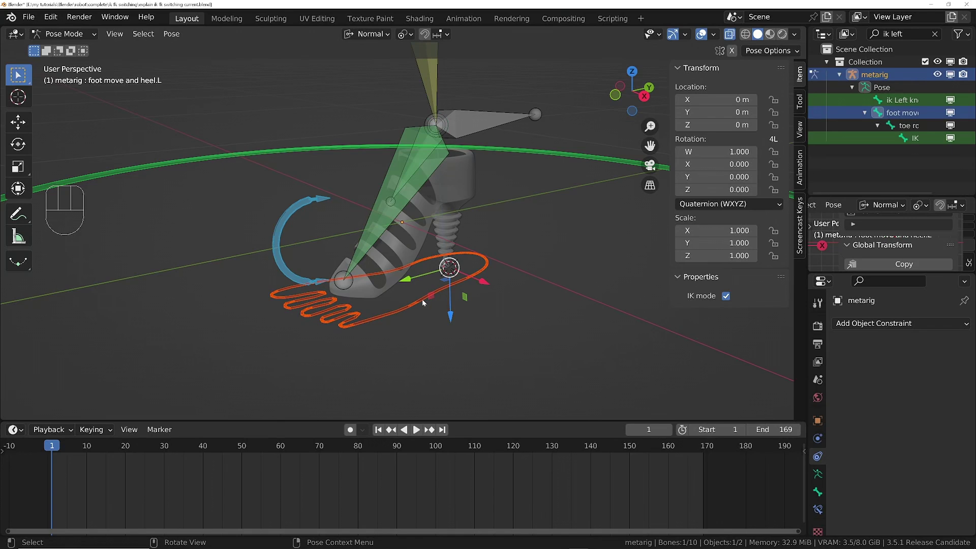
{"action": "key", "text": "Tab"}
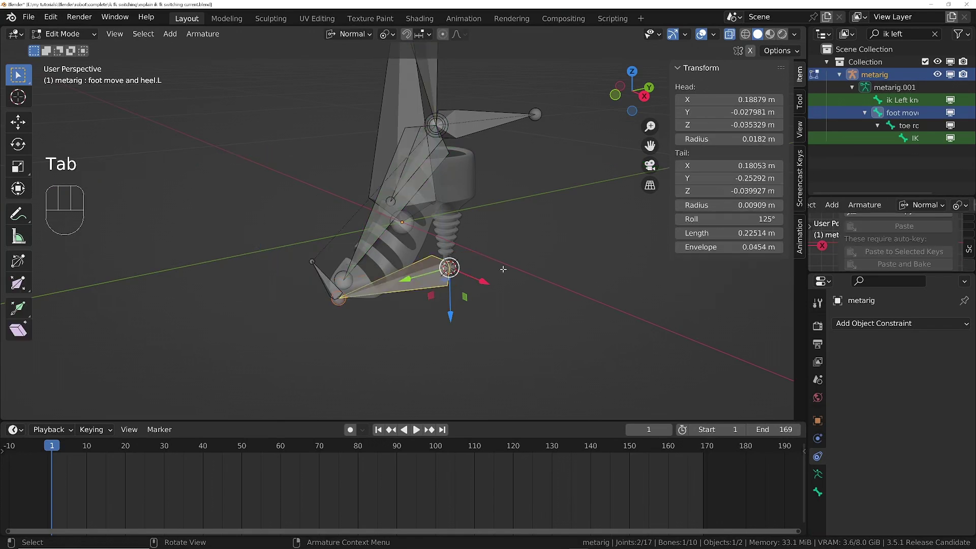
{"action": "key", "text": "shift+d"}
{"action": "right_click", "coordinate": [512, 238]}
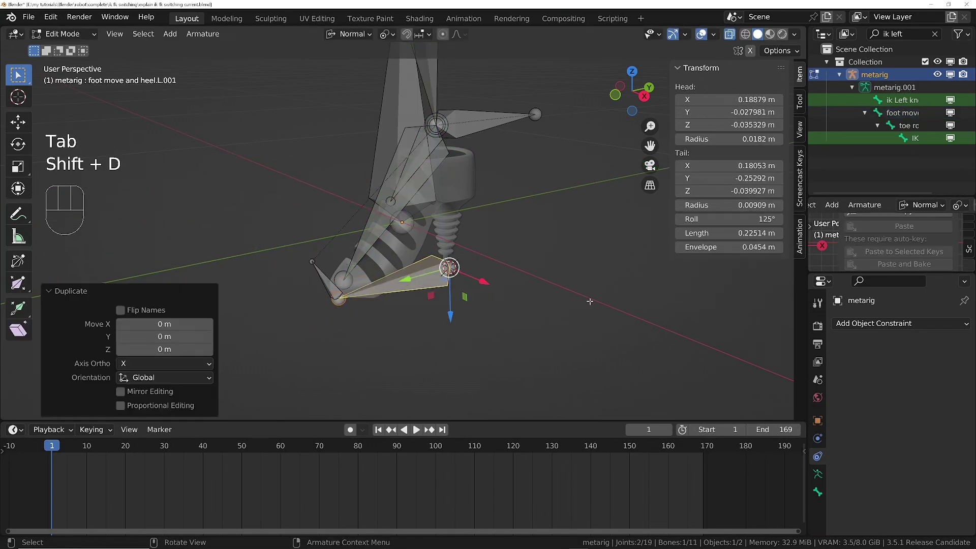
{"action": "key", "text": "s"}
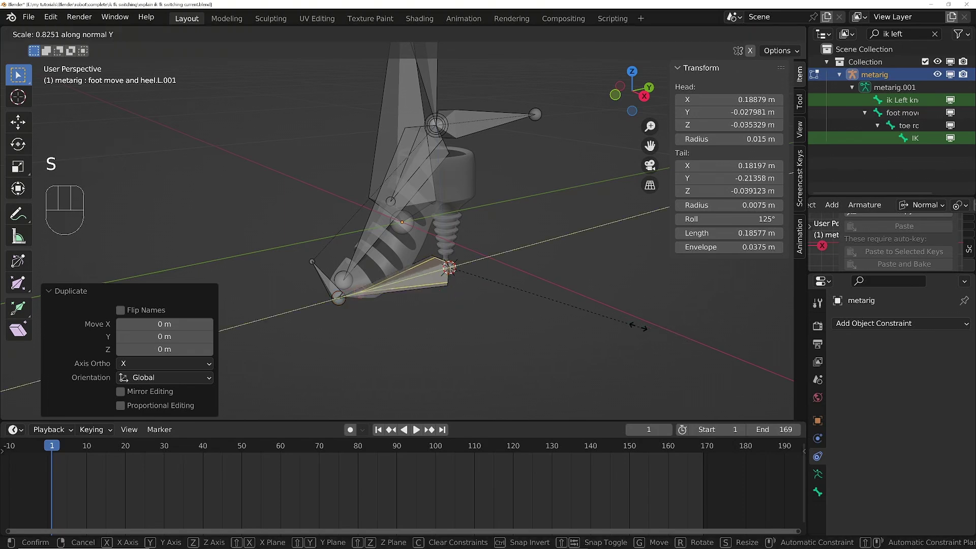
{"action": "left_click", "coordinate": [567, 312]}
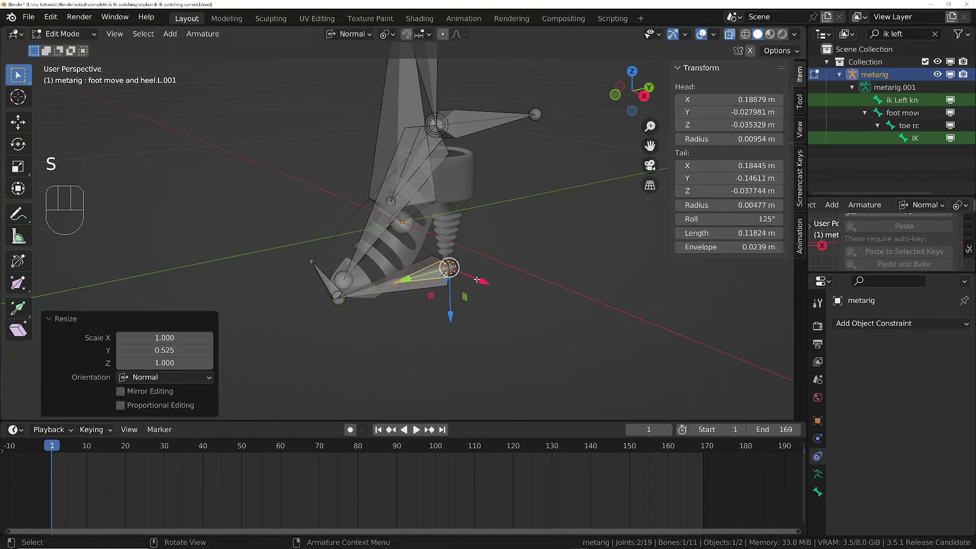
- In Pose Mode, set the duplicated foot control's custom shape scale to 0.5 on X, Y and Z
{"action": "key", "text": "Tab"}
{"action": "left_click", "coordinate": [477, 338]}
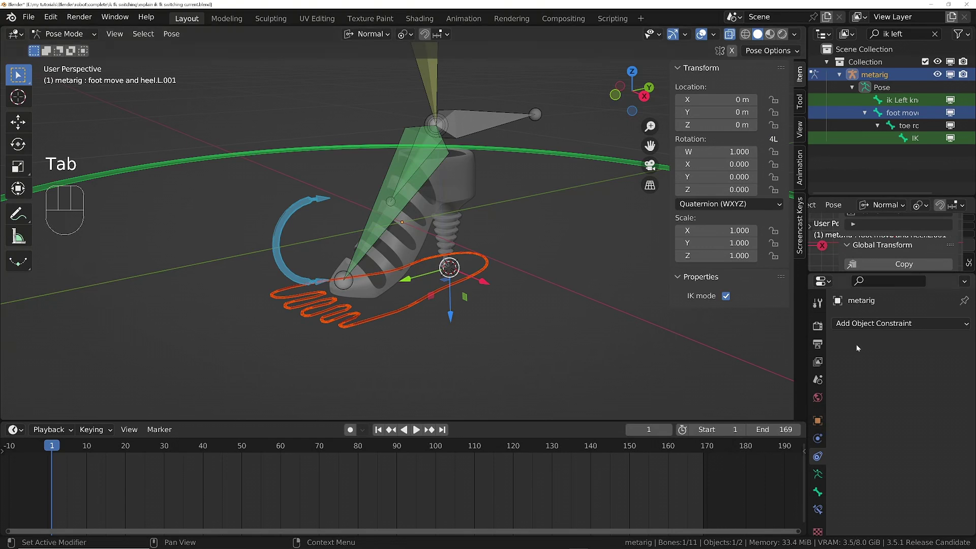
{"action": "scroll", "coordinate": [864, 457], "scroll_direction": "down", "scroll_amount": 10}
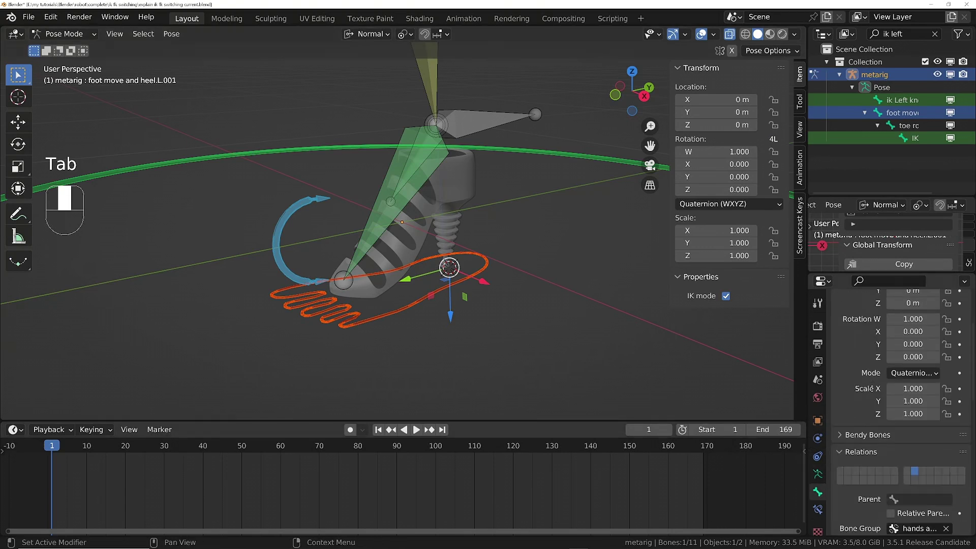
{"action": "scroll", "coordinate": [889, 429], "scroll_direction": "down", "scroll_amount": 4}
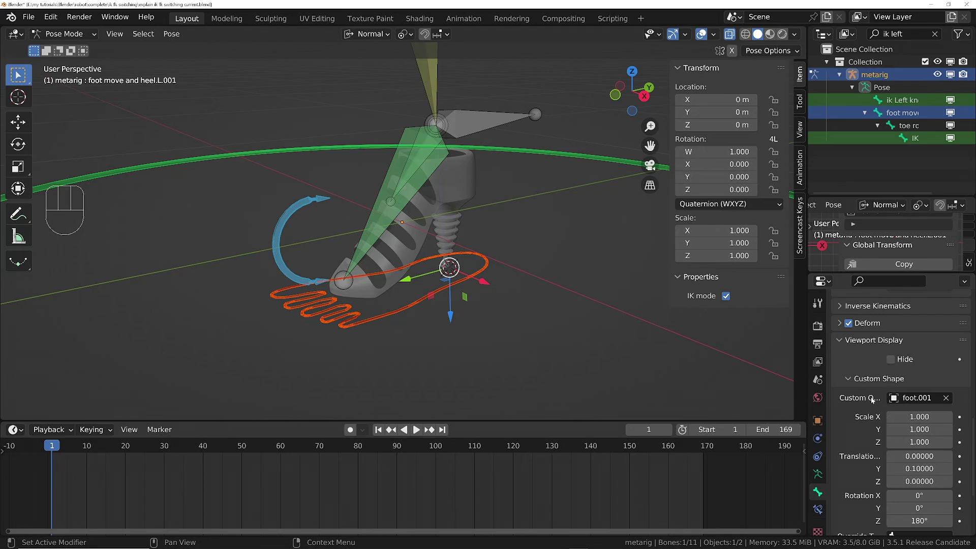
{"action": "left_click_drag", "start_coordinate": [924, 415], "coordinate": [863, 430]}
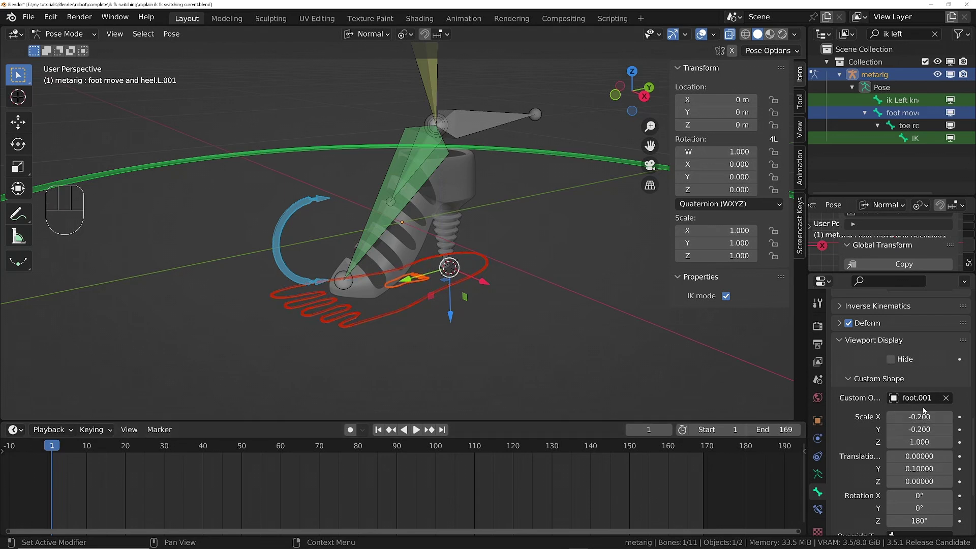
{"action": "left_click_drag", "start_coordinate": [922, 417], "coordinate": [923, 442]}
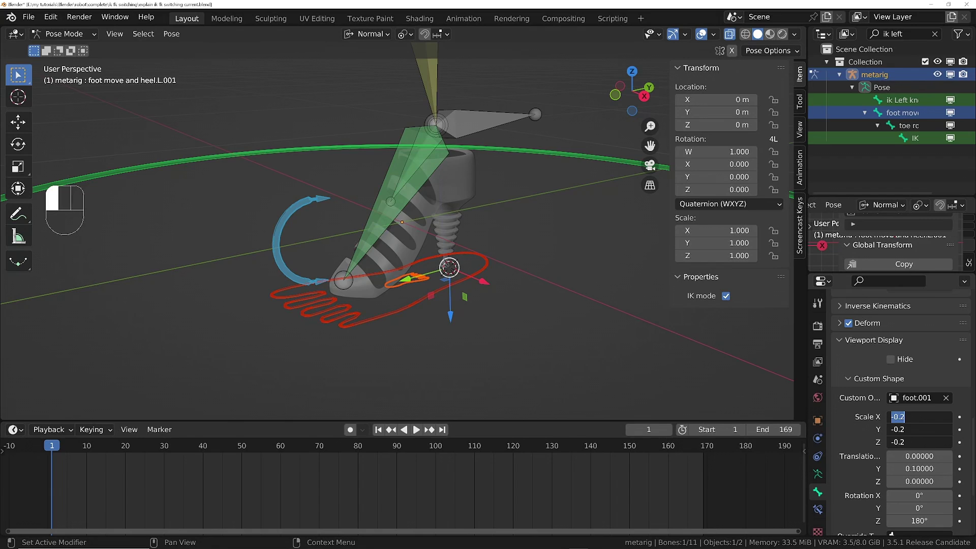
{"action": "type", "text": ".5"}
{"action": "key", "text": "Return"}
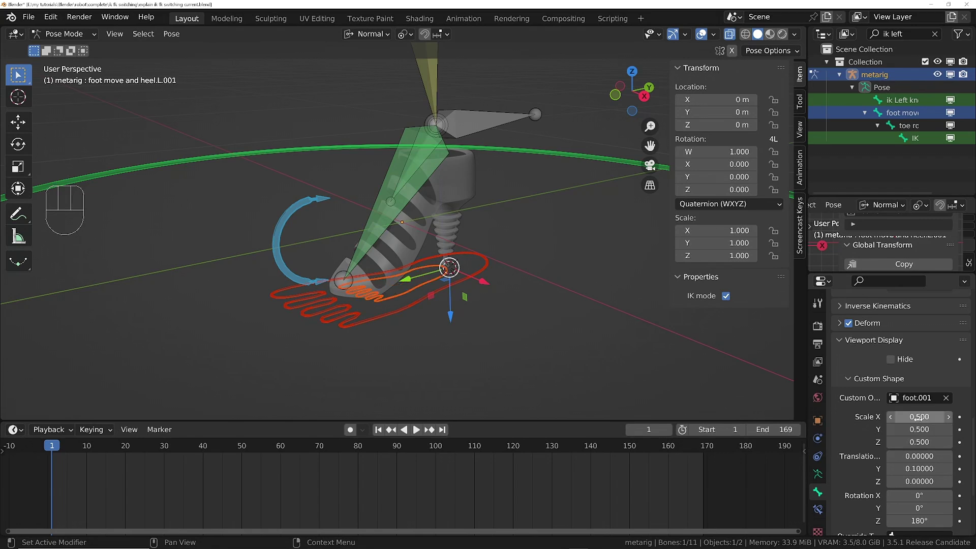
- In Edit Mode, parent the duplicated foot control bone to FK foot.L with Keep Offset
{"action": "middle_click_drag", "start_coordinate": [442, 330], "coordinate": [444, 306]}
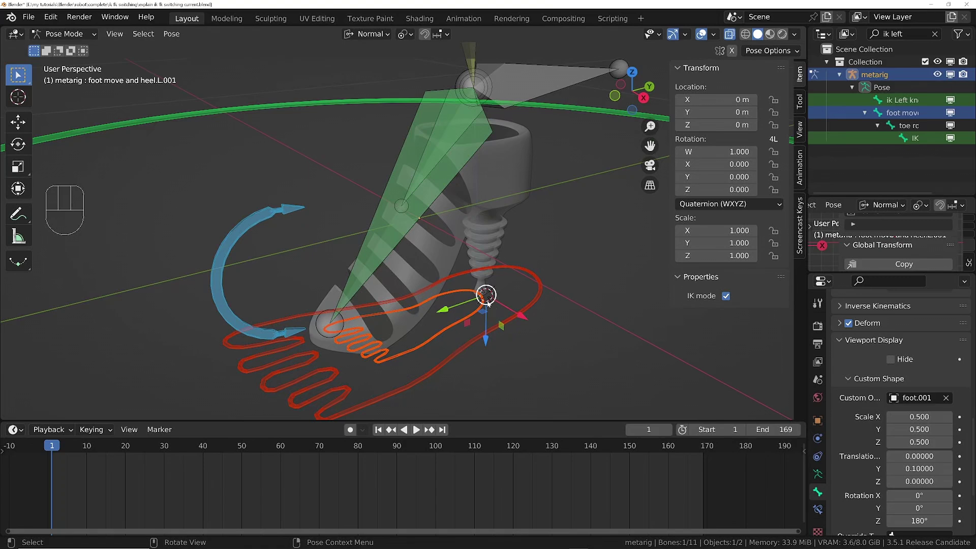
{"action": "mouse_move", "coordinate": [449, 293]}
{"action": "middle_mouse_down"}
{"action": "mouse_move", "coordinate": [426, 279]}
{"action": "mouse_move", "coordinate": [447, 312]}
{"action": "middle_mouse_up"}
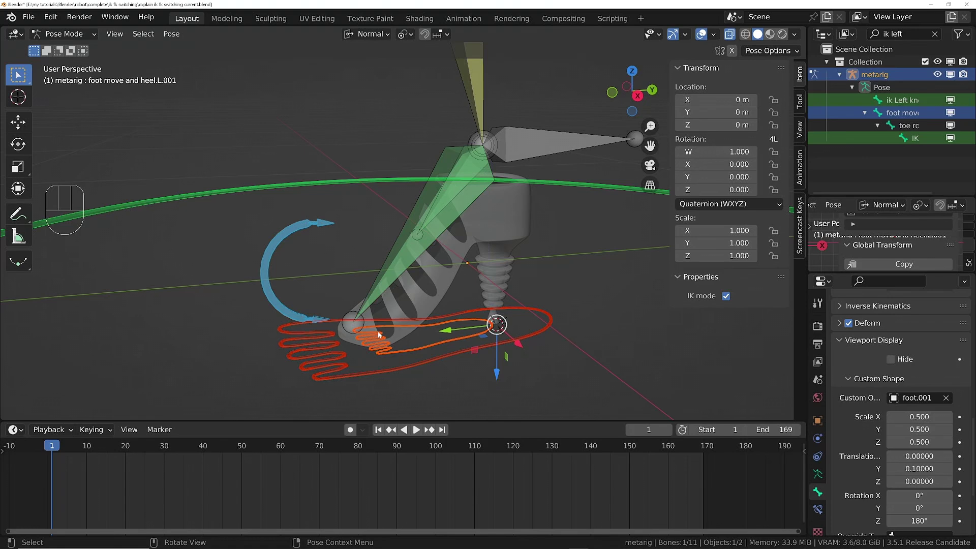
{"action": "key", "text": "Tab"}
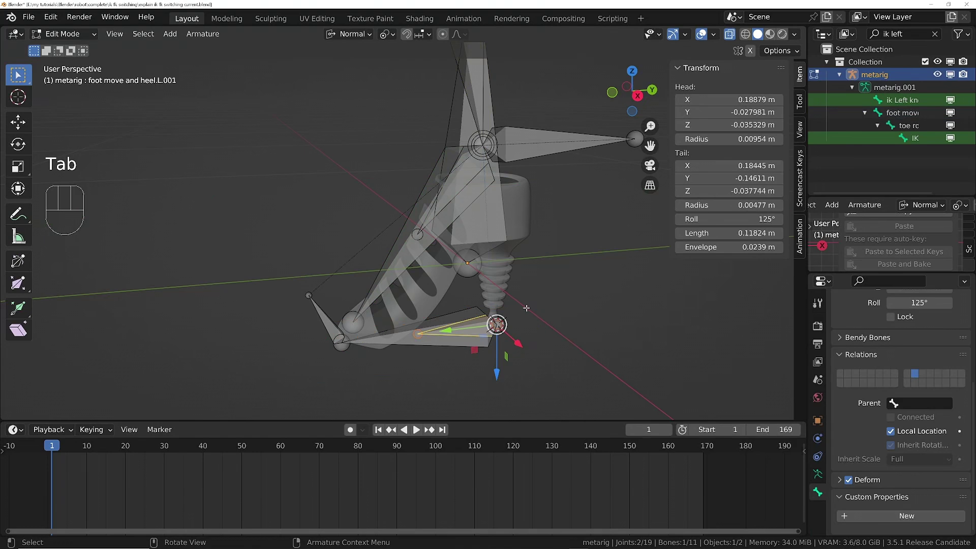
{"action": "middle_click_drag", "start_coordinate": [454, 188], "coordinate": [488, 205]}
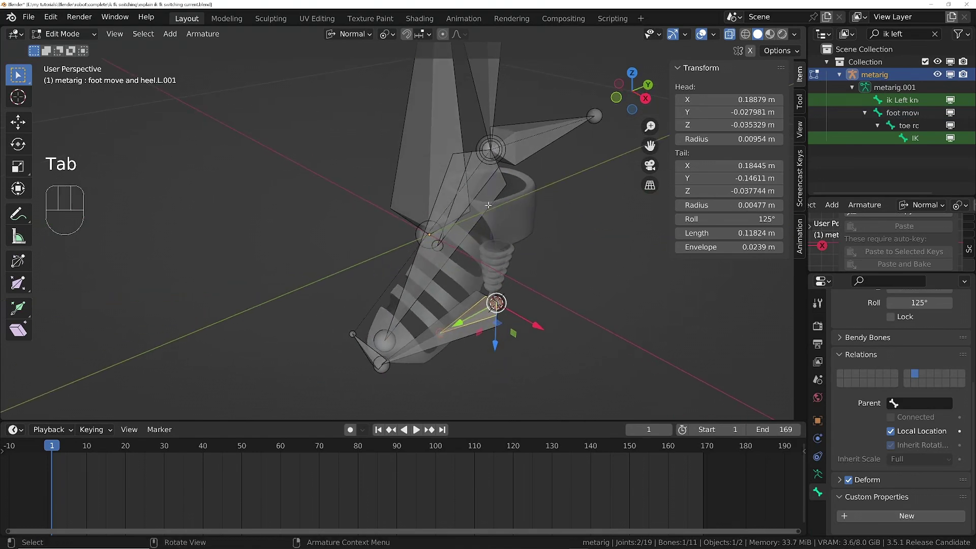
{"action": "left_click", "coordinate": [482, 172], "text": "shift"}
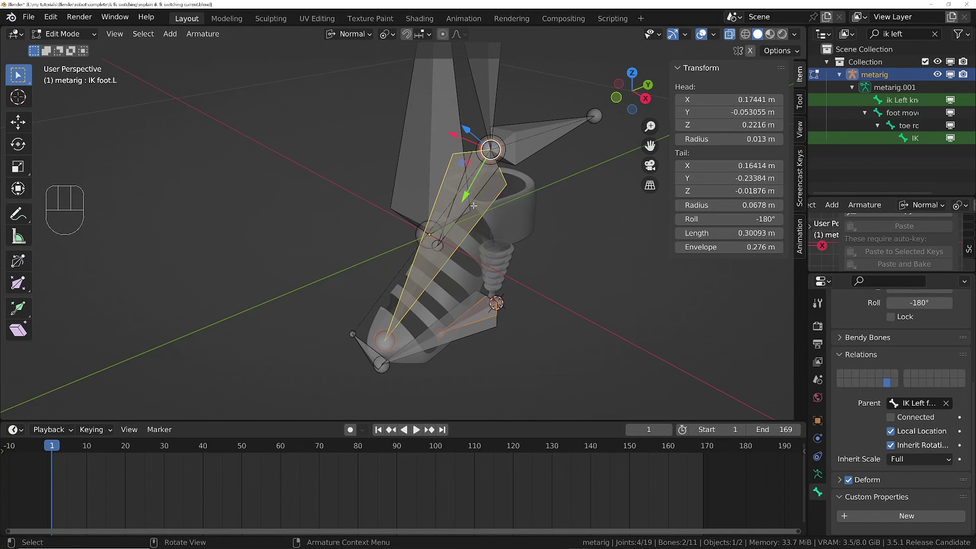
{"action": "key", "text": "ctrl+z"}
{"action": "left_click", "coordinate": [473, 187], "text": "alt+shift"}
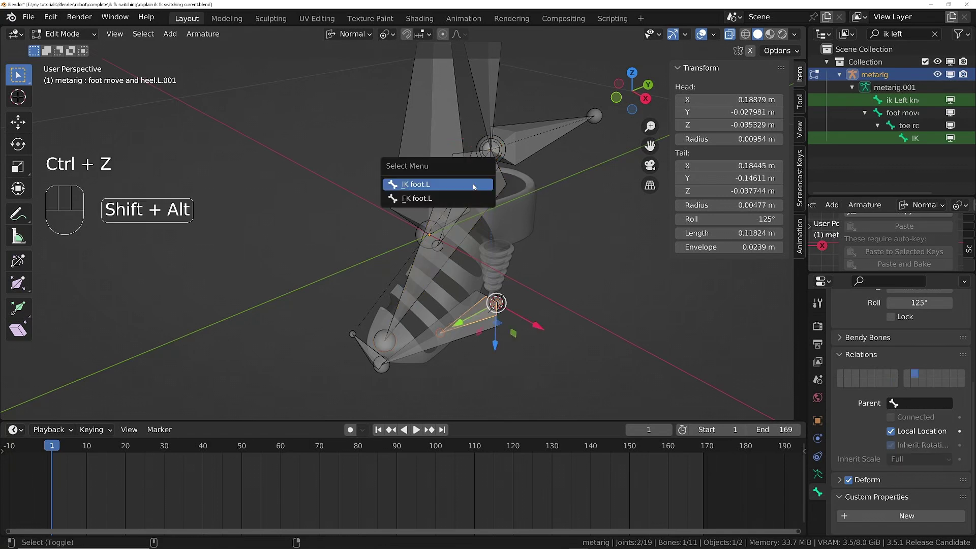
{"action": "left_click", "coordinate": [430, 199]}
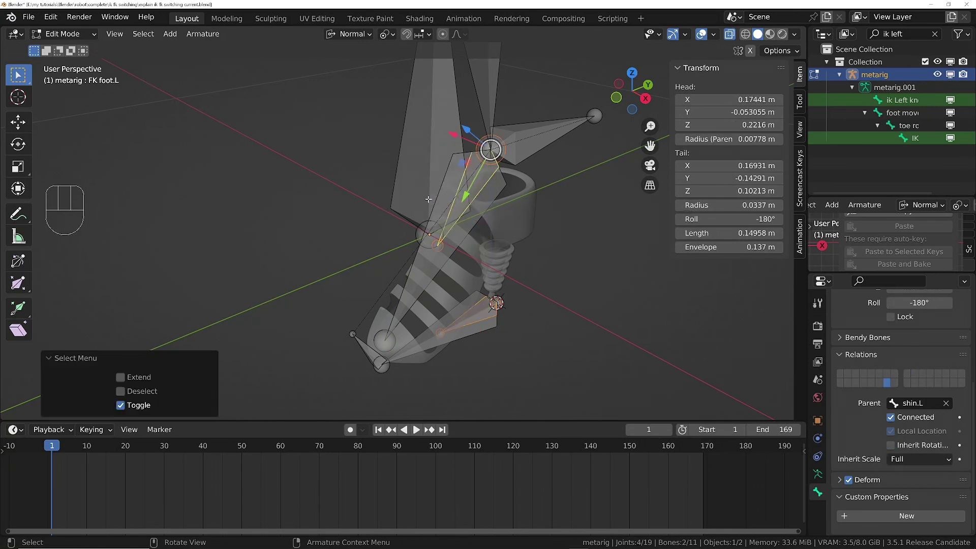
{"action": "middle_click_drag", "start_coordinate": [447, 219], "coordinate": [450, 223]}
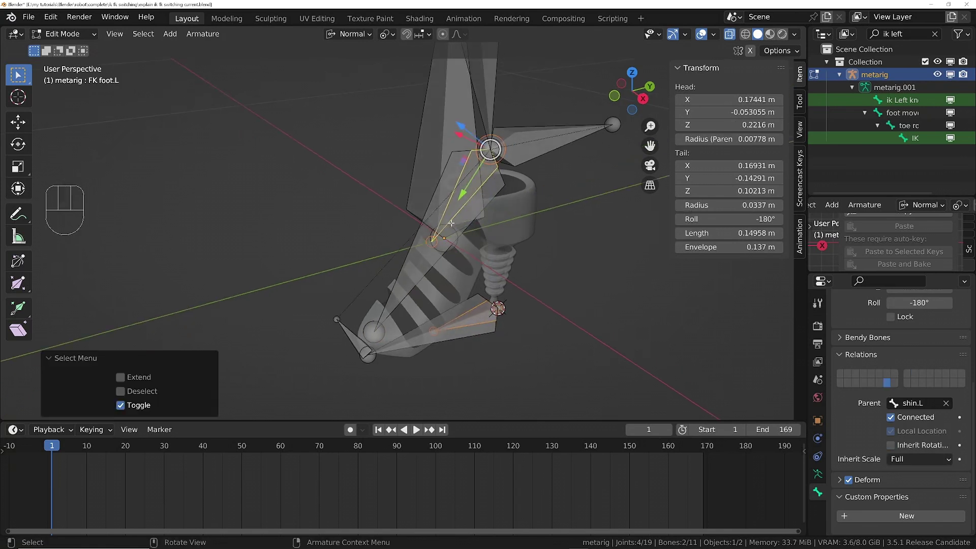
{"action": "key", "text": "ctrl+p"}
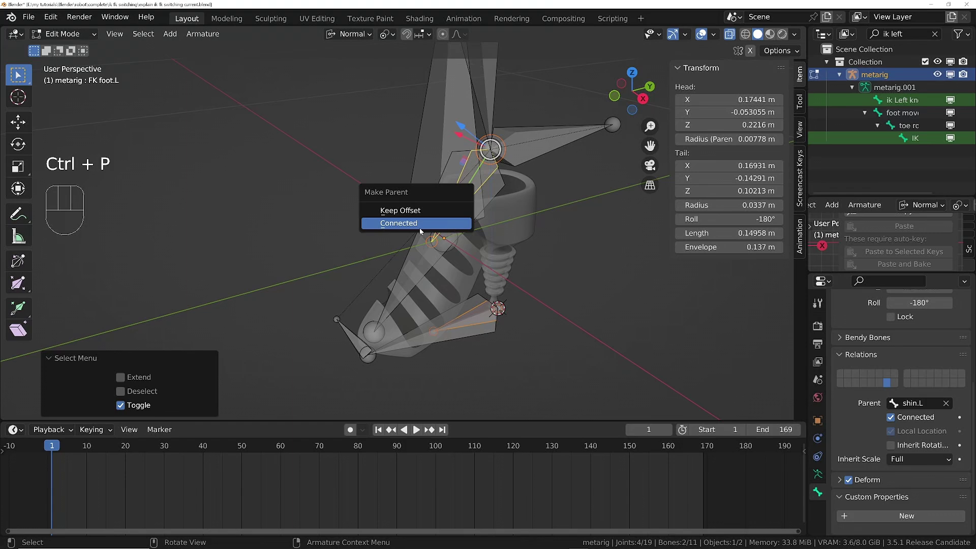
{"action": "left_click", "coordinate": [407, 212]}
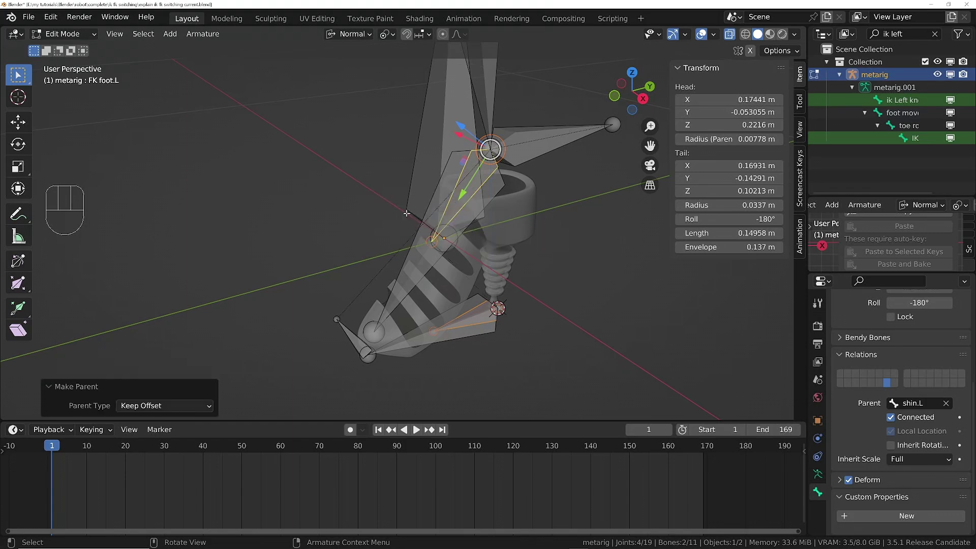
- Return the armature to Pose Mode and test-rotate the selected FK foot.L and duplicate control, cancelling the rotation
{"action": "key", "text": "Tab"}
{"action": "scroll", "coordinate": [502, 254], "scroll_direction": "down", "scroll_amount": 2}
{"action": "key", "text": "ctrl+Tab"}
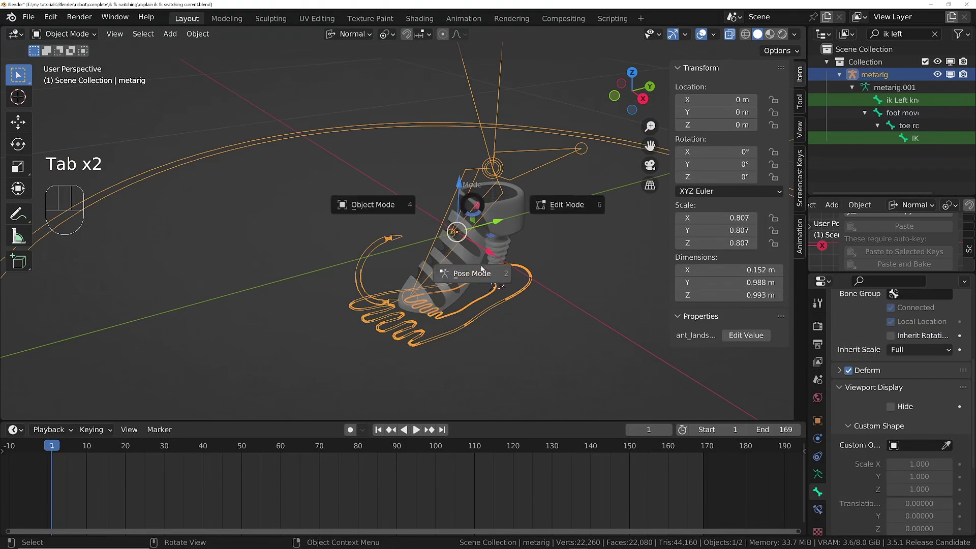
{"action": "left_click", "coordinate": [473, 271]}
{"action": "middle_click_drag", "start_coordinate": [479, 238], "coordinate": [458, 215]}
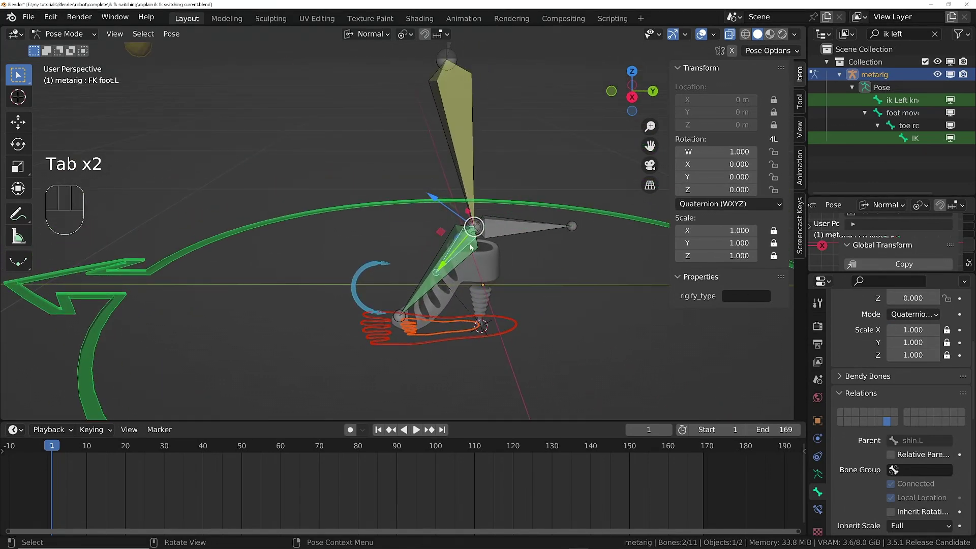
{"action": "key", "text": "r"}
{"action": "right_click", "coordinate": [457, 331]}
- Rotate shin.L about -56° to bend the knee, and rotate FK foot.L about -63.3°
{"action": "middle_click_drag", "start_coordinate": [456, 321], "coordinate": [379, 238], "text": "ctrl"}
{"action": "left_click", "coordinate": [412, 254]}
{"action": "left_click", "coordinate": [396, 243]}
{"action": "key", "text": "r"}
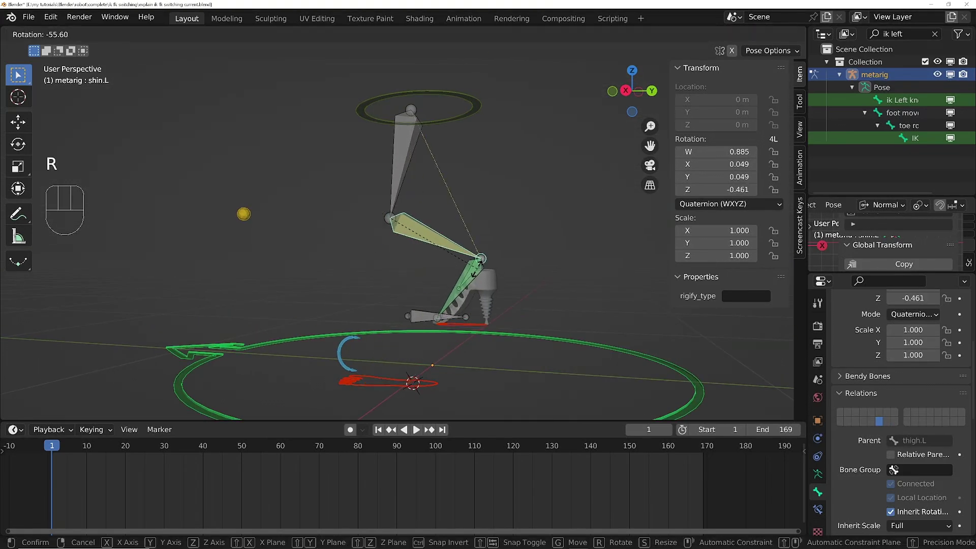
{"action": "left_click", "coordinate": [470, 272]}
{"action": "left_click", "coordinate": [474, 276]}
{"action": "left_click", "coordinate": [474, 276]}
{"action": "key", "text": "r"}
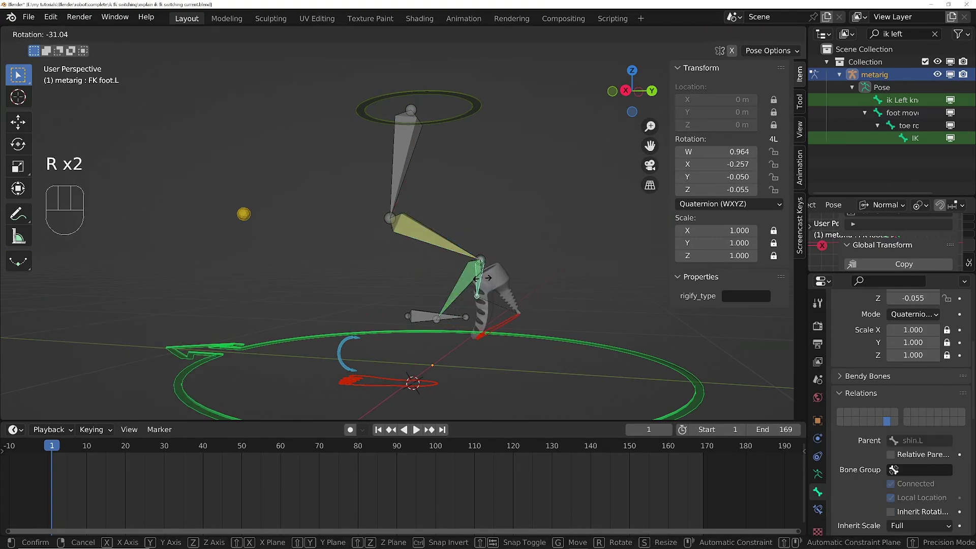
{"action": "left_click", "coordinate": [425, 311]}
- Search the add-on preferences for "glob" to check Copy Global Transform, and display its Global Transform tools beside the viewport
{"action": "middle_click_drag", "start_coordinate": [424, 311], "coordinate": [523, 214], "text": "shift"}
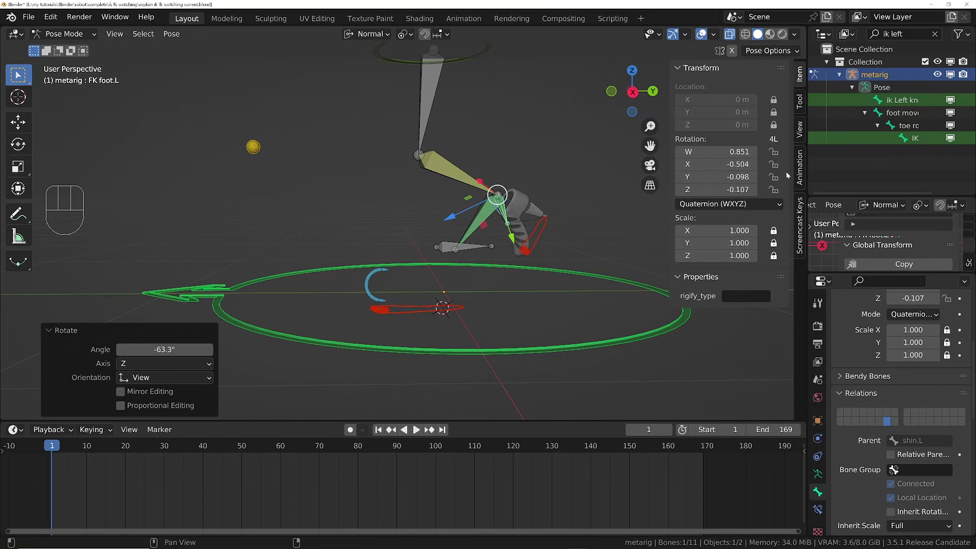
{"action": "left_click", "coordinate": [51, 16]}
{"action": "left_click", "coordinate": [89, 216]}
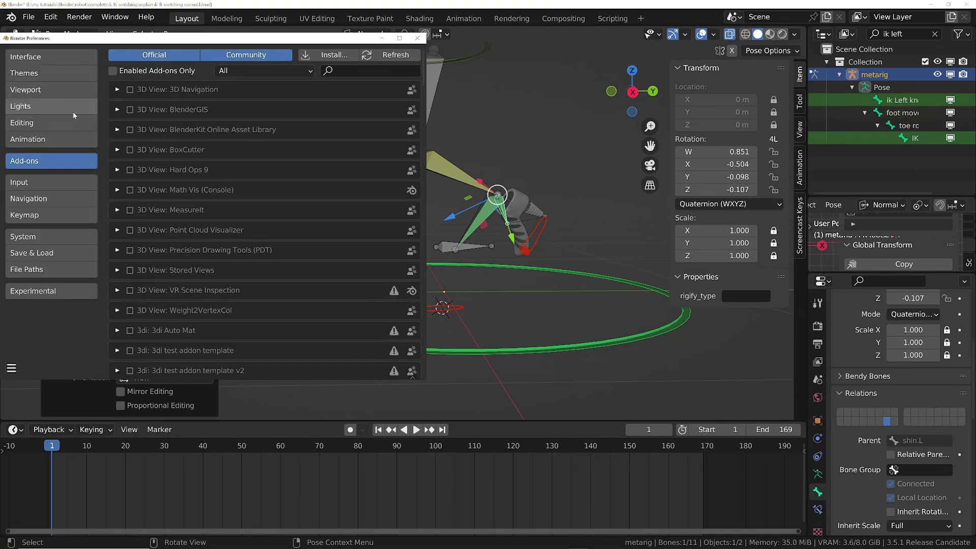
{"action": "left_click", "coordinate": [346, 73]}
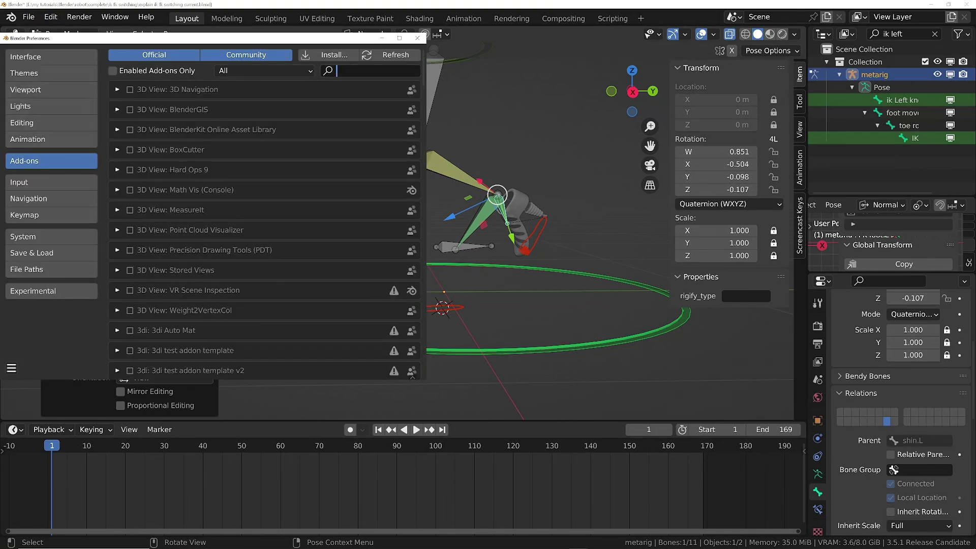
{"action": "type", "text": "glob"}
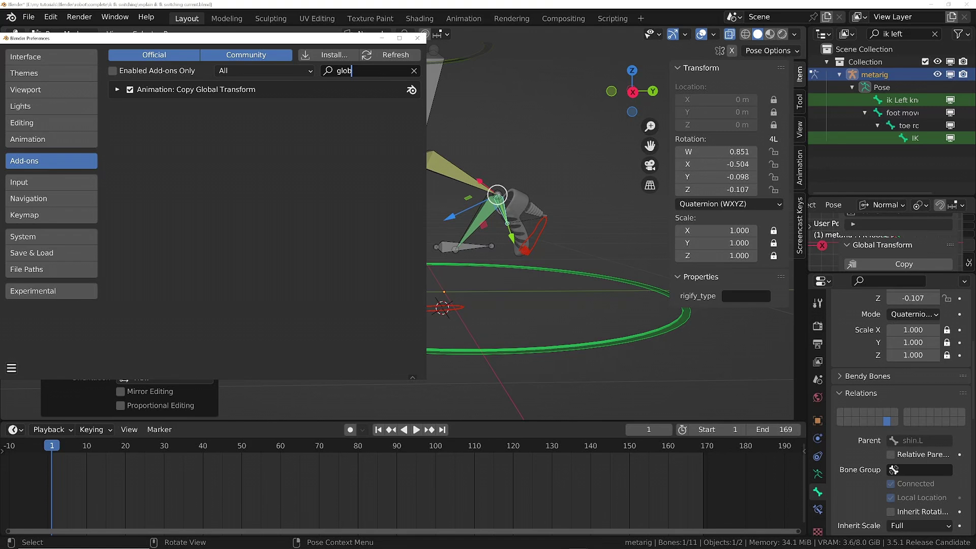
{"action": "left_click", "coordinate": [417, 37]}
{"action": "left_click", "coordinate": [800, 168]}
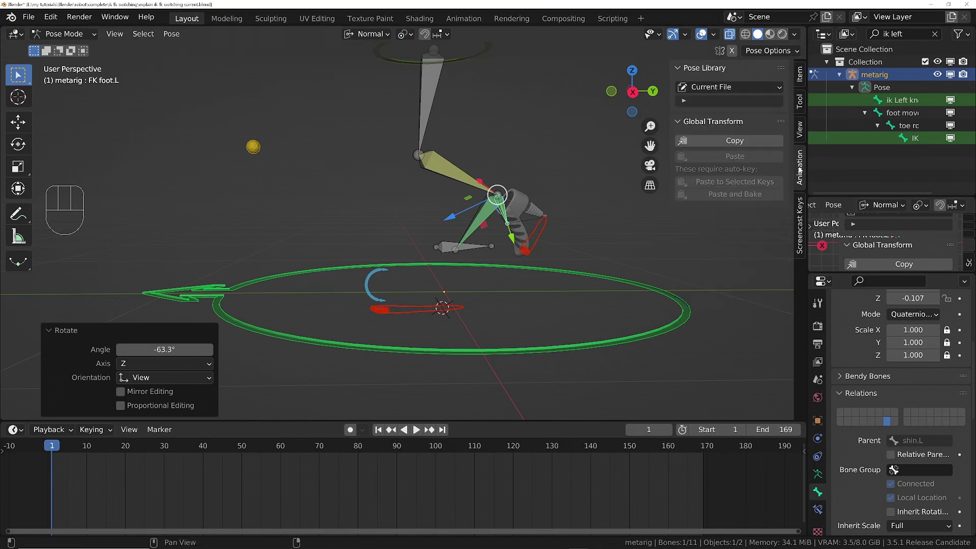
- Rename the duplicated foot control bone parented to FK foot.L as "IK foot snapper.L"
{"action": "left_click", "coordinate": [534, 241]}
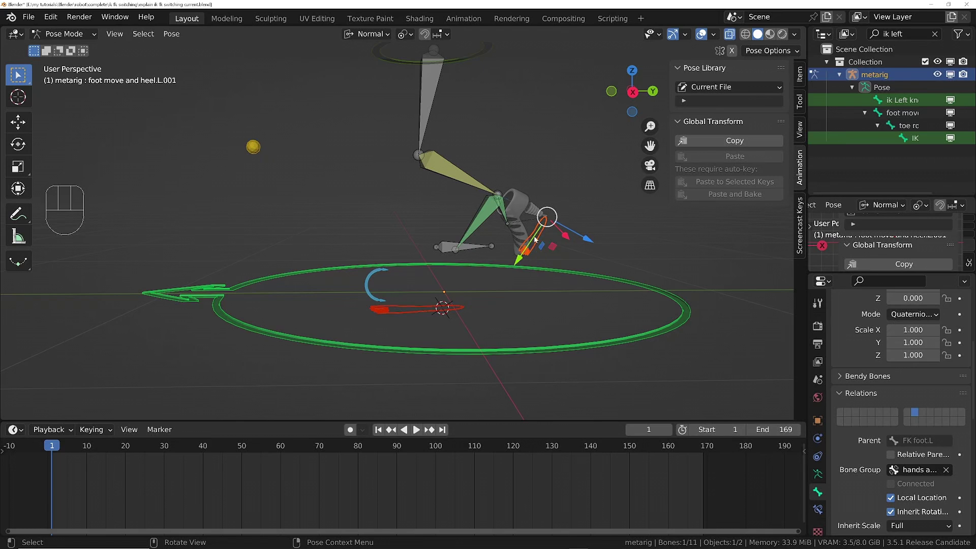
{"action": "key", "text": "F2"}
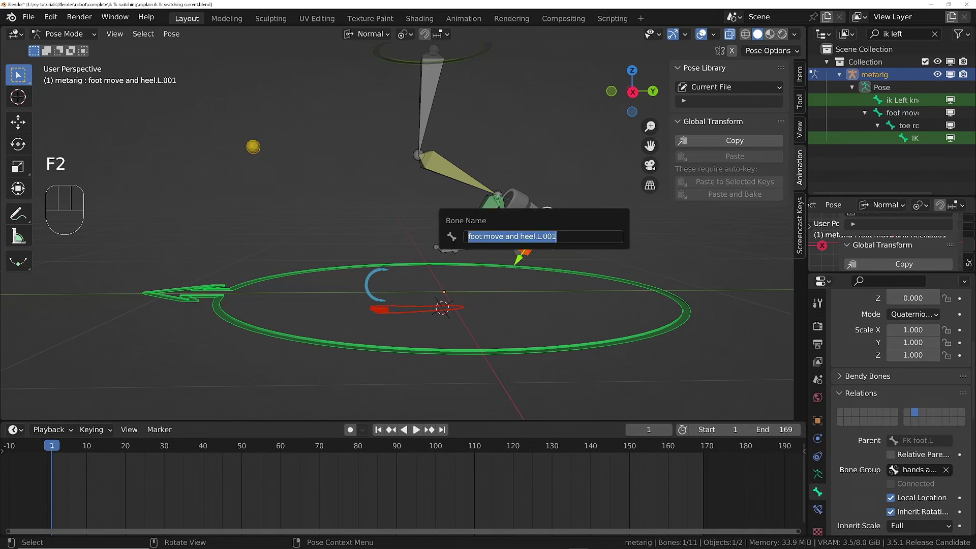
{"action": "key", "text": "End"}
{"action": "key", "text": "BackSpace"}
{"action": "key", "text": "BackSpace"}
{"action": "key", "text": "BackSpace"}
{"action": "key", "text": "BackSpace"}
{"action": "key", "text": "BackSpace"}
{"action": "key", "text": "BackSpace"}
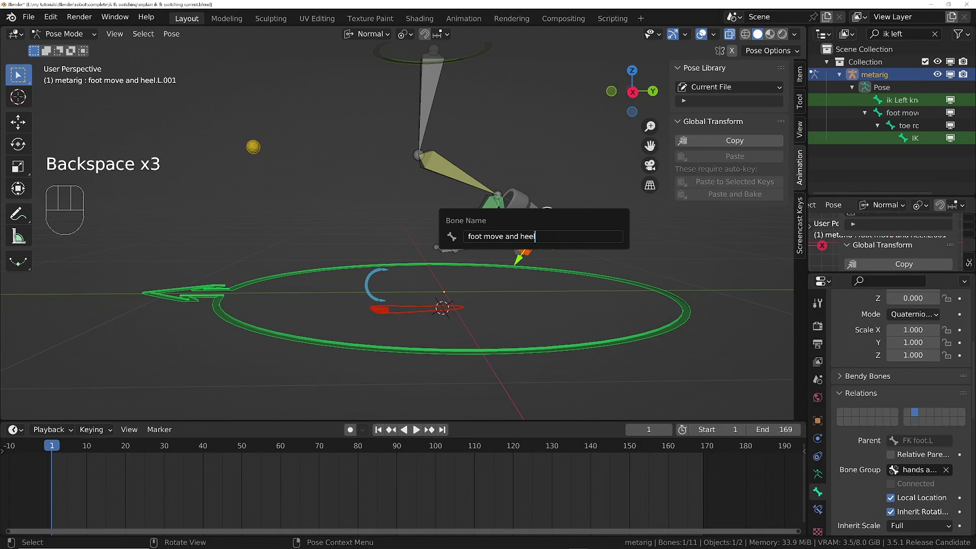
{"action": "type", "text": ".L"}
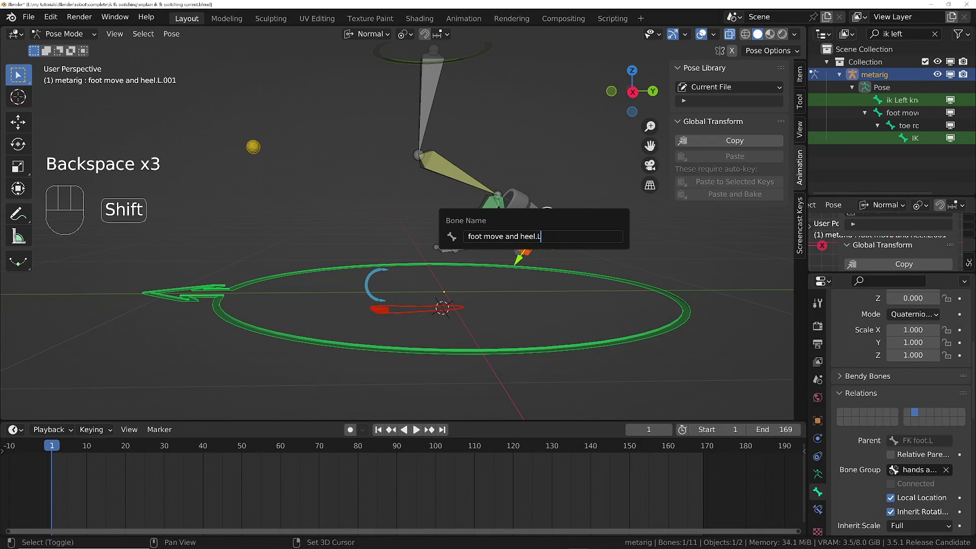
{"action": "key", "text": "Home"}
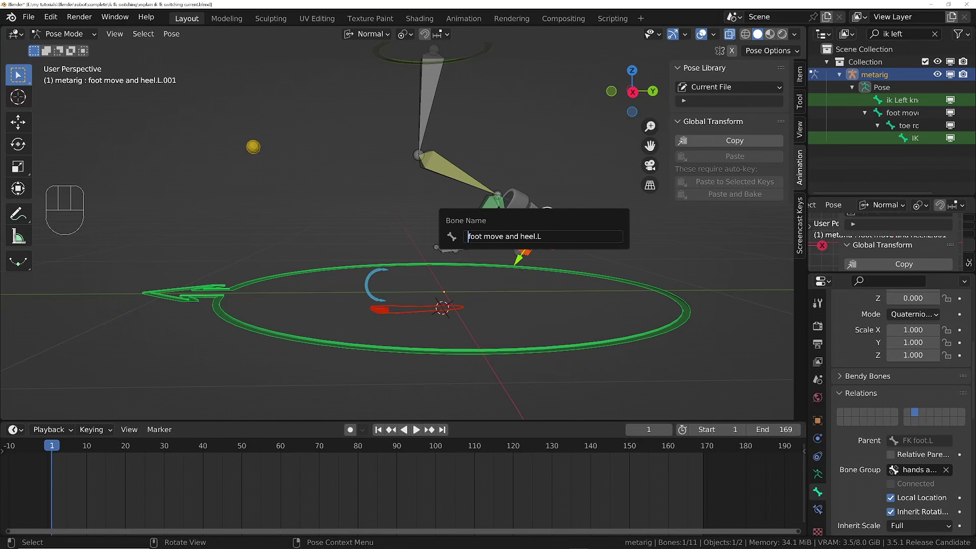
{"action": "type", "text": "IK foot"}
{"action": "type", "text": " snapper"}
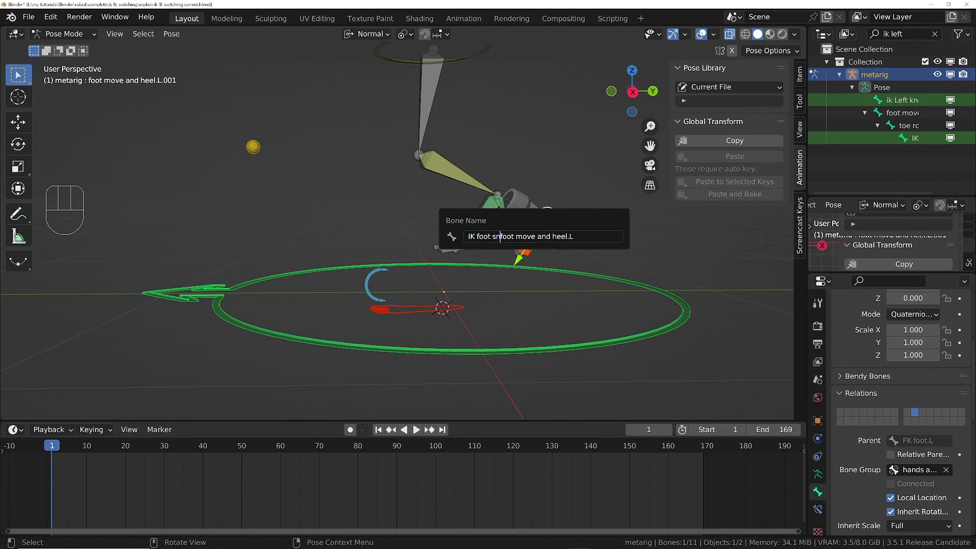
{"action": "key", "text": "Delete"}
{"action": "key", "text": "Delete"}
{"action": "key", "text": "Delete"}
{"action": "key", "text": "Delete"}
{"action": "key", "text": "Delete"}
{"action": "key", "text": "Delete"}
{"action": "key", "text": "Delete"}
{"action": "key", "text": "Delete"}
{"action": "key", "text": "Delete"}
{"action": "key", "text": "Delete"}
{"action": "key", "text": "Delete"}
{"action": "key", "text": "Delete"}
{"action": "key", "text": "Delete"}
{"action": "key", "text": "Delete"}
{"action": "key", "text": "Delete"}
{"action": "key", "text": "Delete"}
{"action": "key", "text": "Delete"}
{"action": "key", "text": "Delete"}
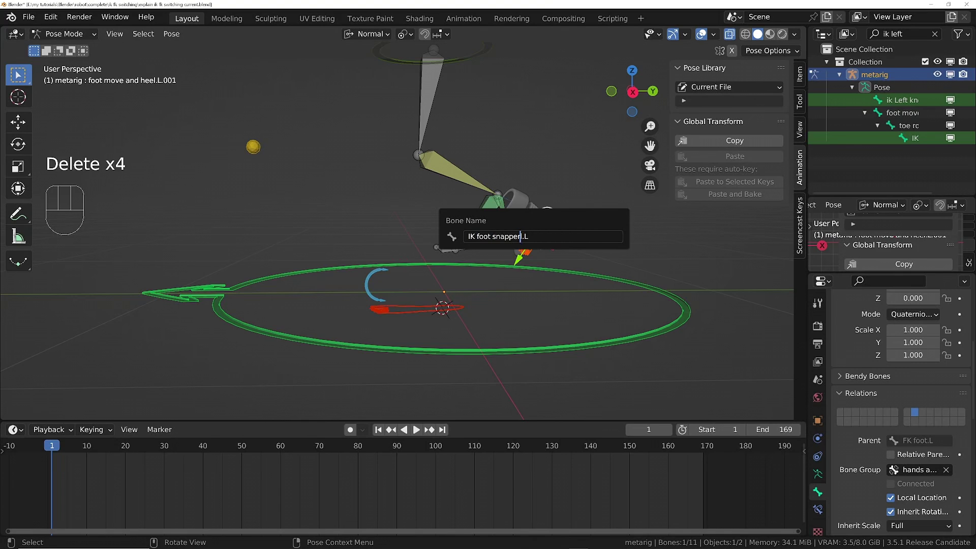
{"action": "key", "text": "Return"}
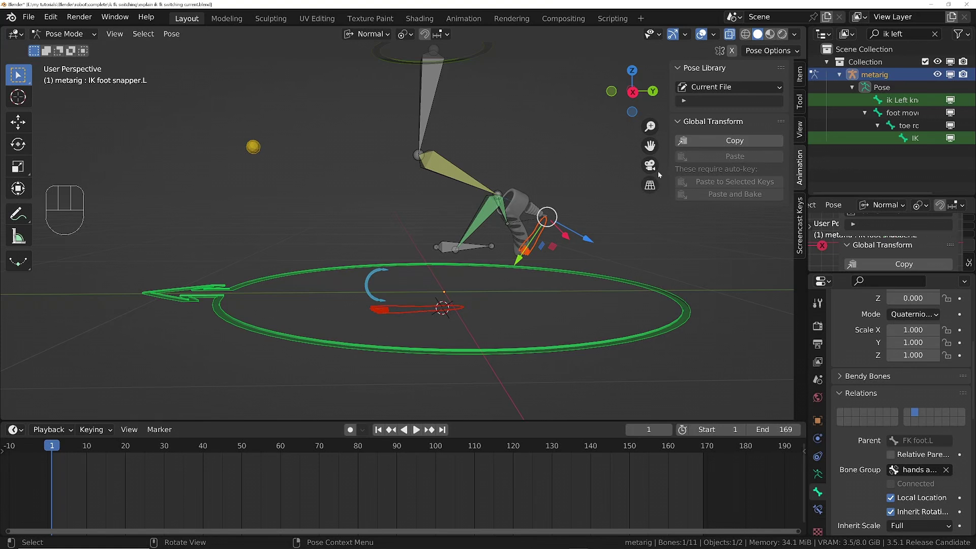
- Copy the global transform of IK foot snapper.L and paste it onto foot move and heel.L
{"action": "left_click", "coordinate": [757, 141]}
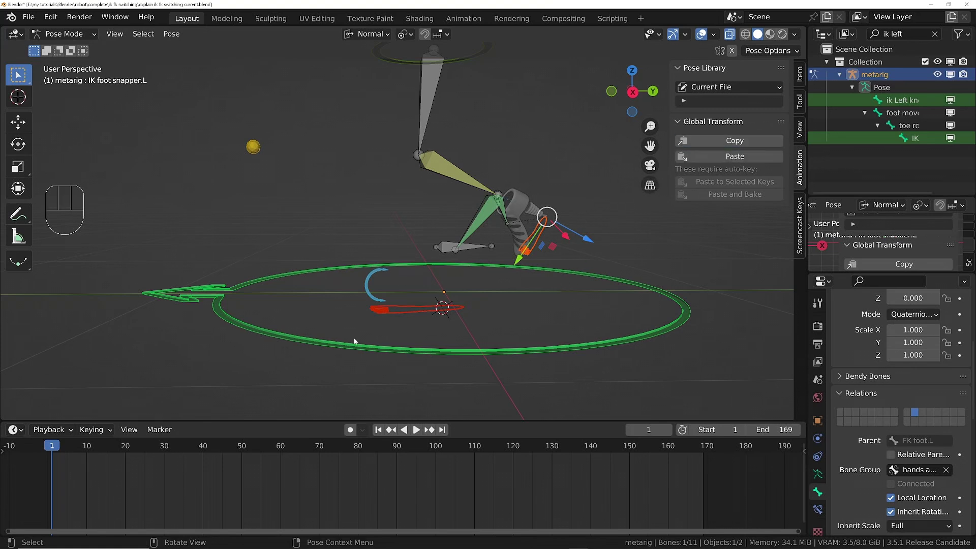
{"action": "left_click", "coordinate": [400, 313]}
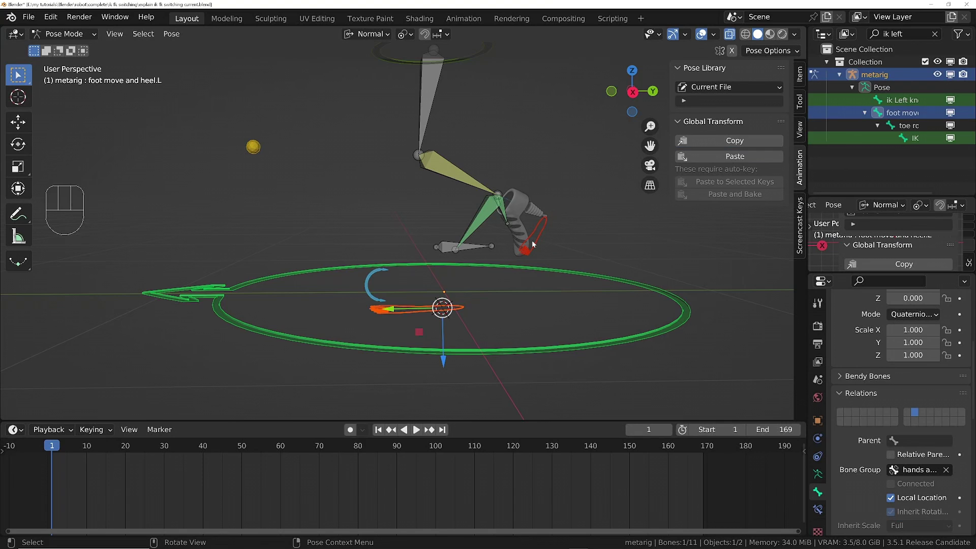
{"action": "left_click", "coordinate": [731, 160]}
{"action": "middle_click_drag", "start_coordinate": [561, 238], "coordinate": [509, 235]}
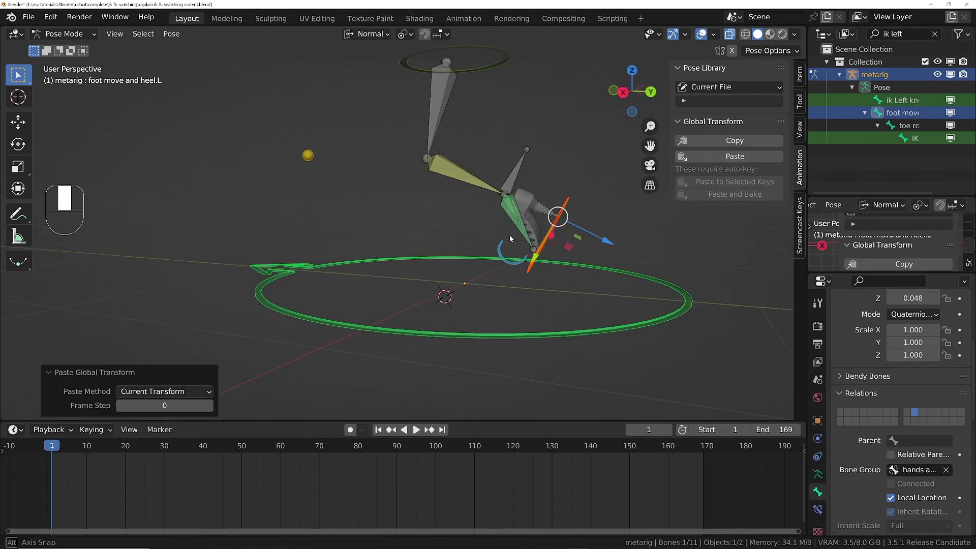
{"action": "middle_click_drag", "start_coordinate": [583, 172], "coordinate": [540, 211], "text": "ctrl"}
{"action": "middle_click_drag", "start_coordinate": [532, 257], "coordinate": [519, 265]}
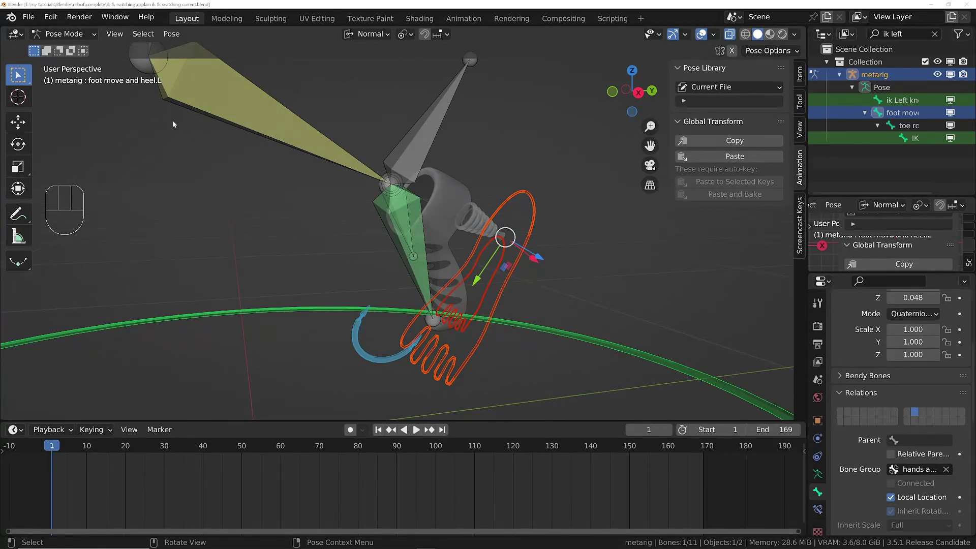
- Examine the IK constraint on shin.L, and display the custom properties of the foot move and heel.L bone
{"action": "left_click", "coordinate": [307, 155]}
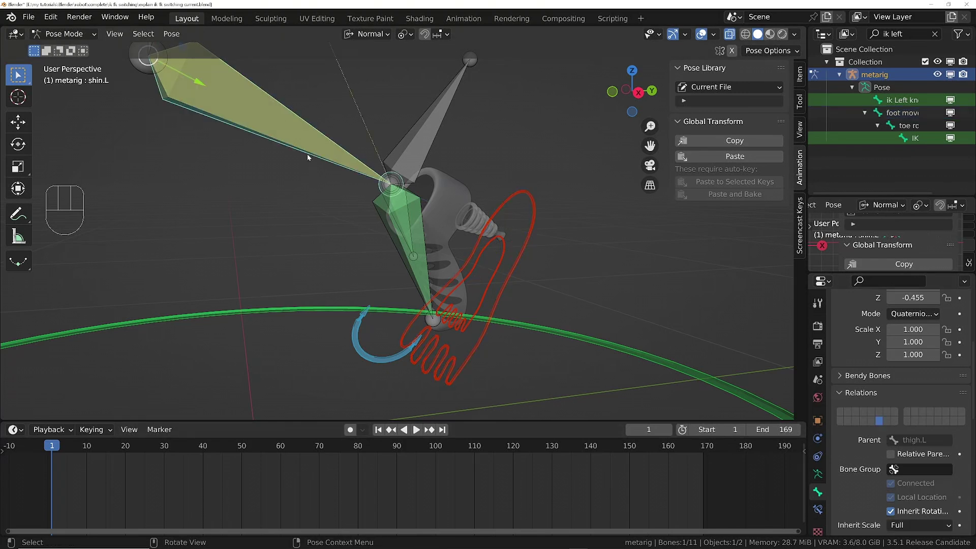
{"action": "left_click", "coordinate": [817, 509]}
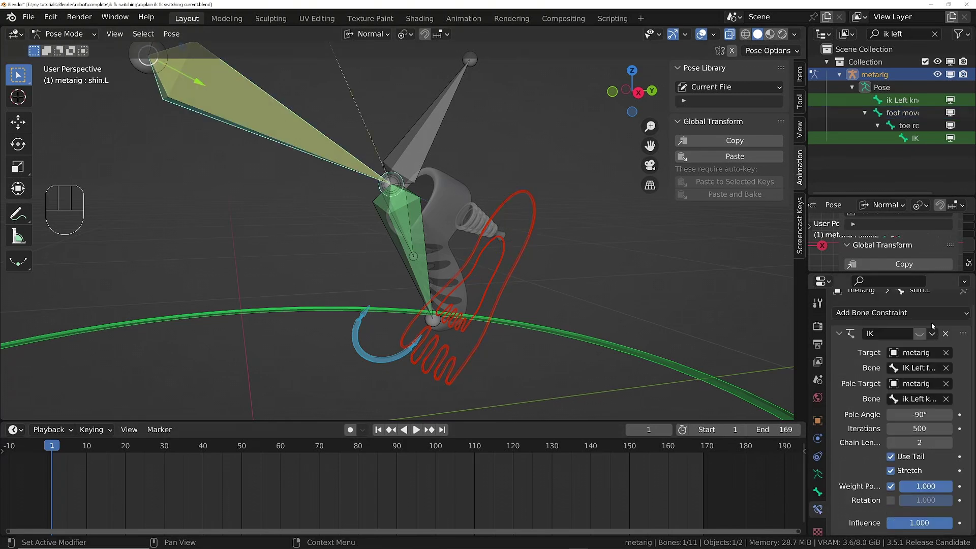
{"action": "left_click", "coordinate": [529, 236]}
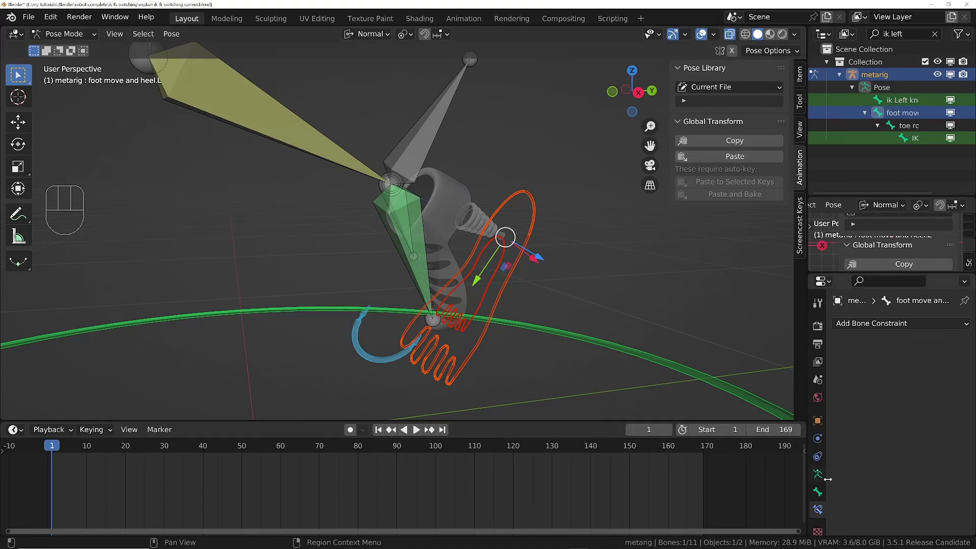
{"action": "left_click", "coordinate": [817, 492]}
{"action": "scroll", "coordinate": [851, 483], "scroll_direction": "down", "scroll_amount": 8}
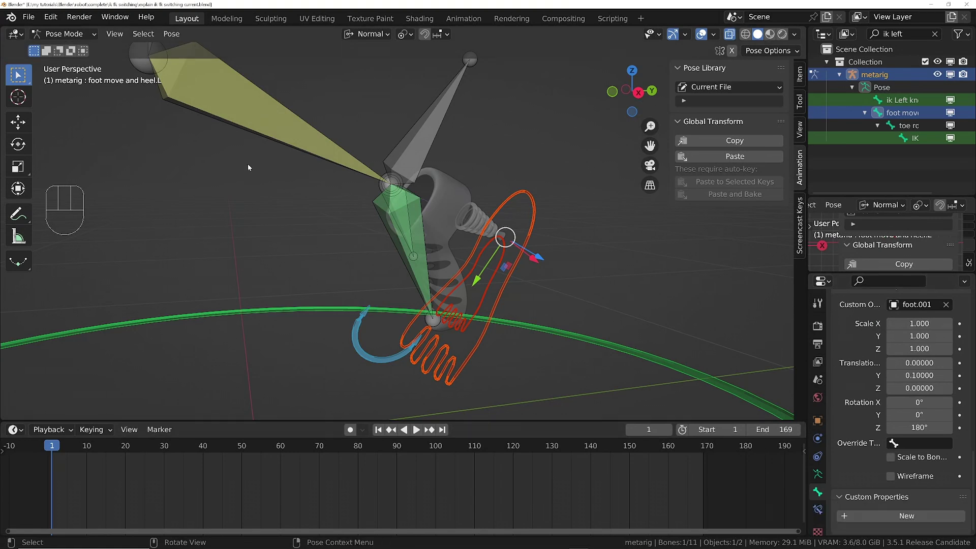
{"action": "key", "text": "Tab"}
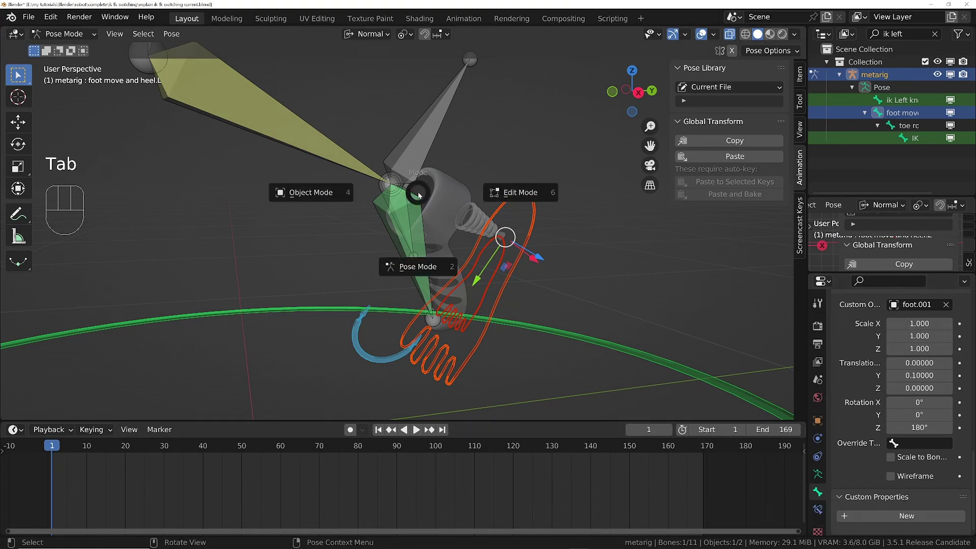
- Add a custom property to foot move and heel.L, setting its type to Boolean and its name to "ik mode"
{"action": "left_click", "coordinate": [898, 517]}
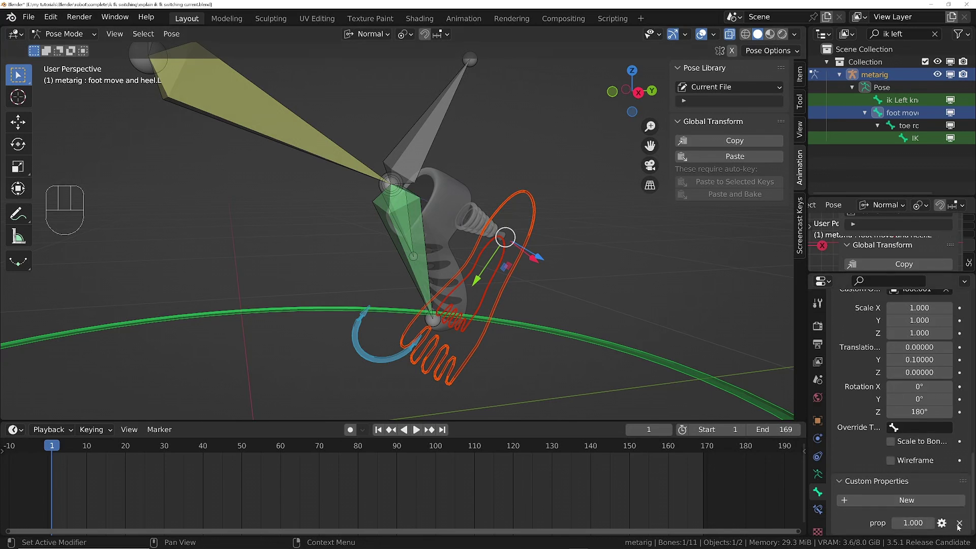
{"action": "left_click", "coordinate": [942, 523]}
{"action": "left_click", "coordinate": [877, 352]}
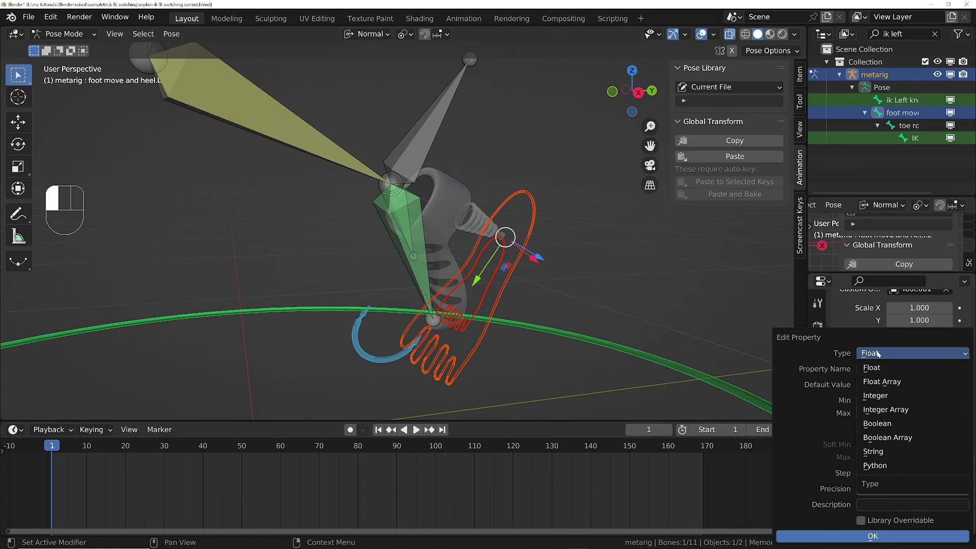
{"action": "left_click", "coordinate": [883, 422]}
{"action": "left_click", "coordinate": [873, 369]}
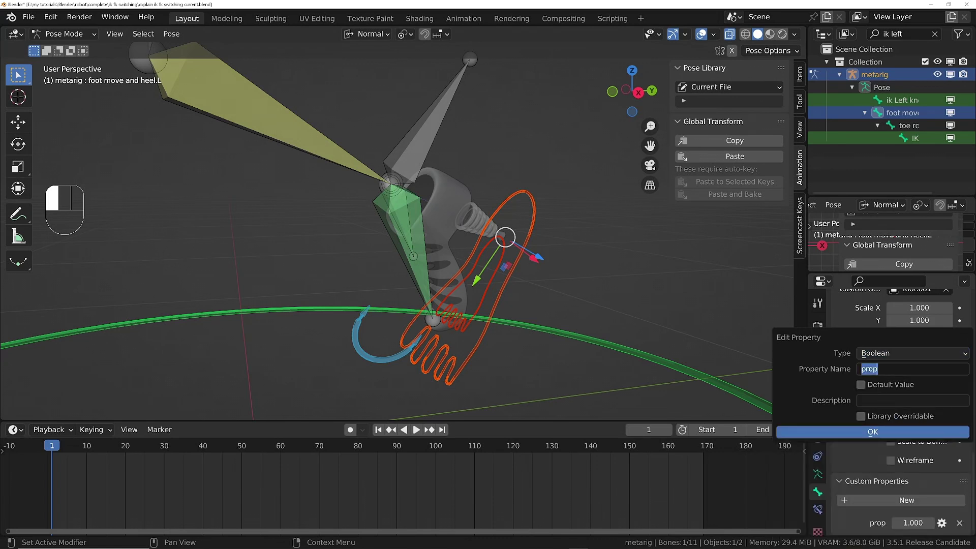
{"action": "type", "text": "ik mode"}
{"action": "key", "text": "Return"}
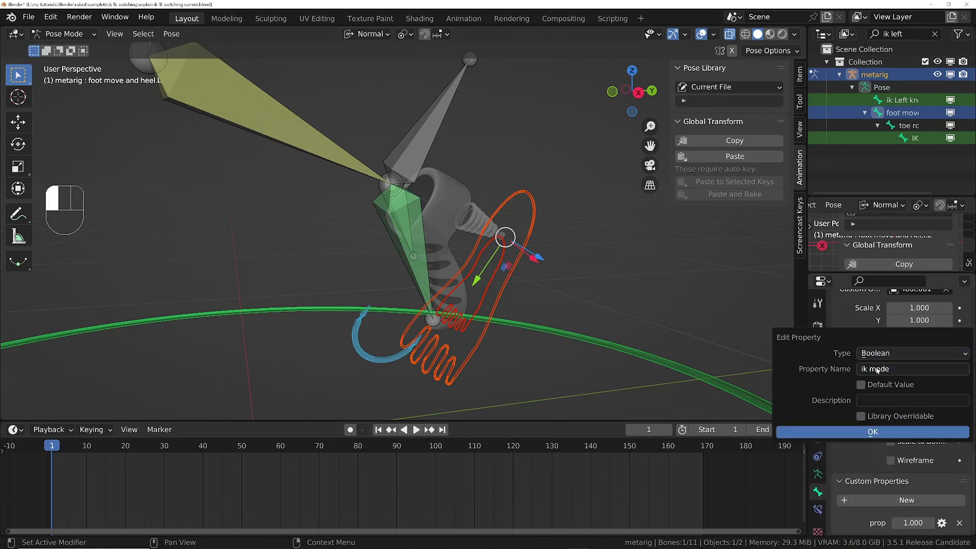
- Enable the default value of the ik mode property, set its description to "turn off for FK", confirm, and save the file
{"action": "left_click", "coordinate": [860, 385]}
{"action": "left_click", "coordinate": [883, 399]}
{"action": "type", "text": "turn off for FK"}
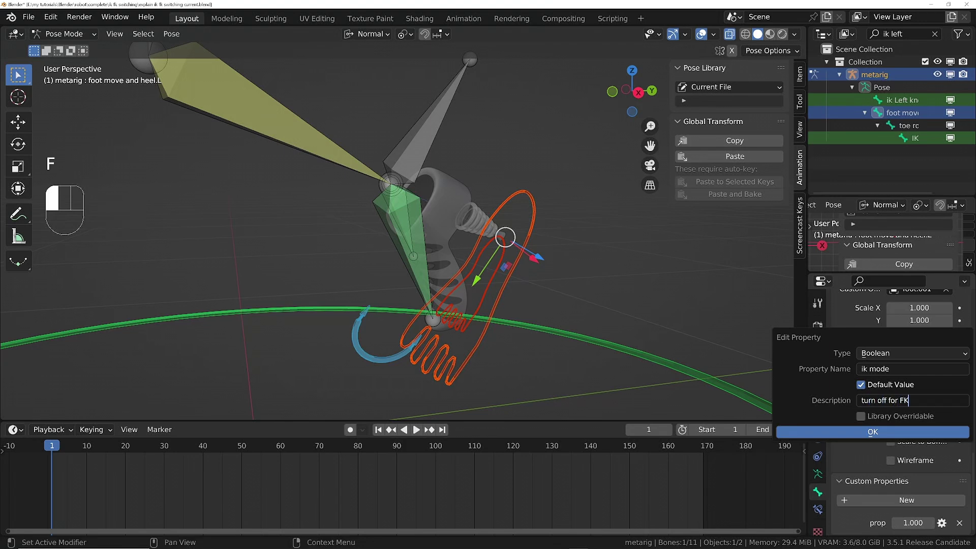
{"action": "key", "text": "Return"}
{"action": "left_click", "coordinate": [858, 431]}
{"action": "key", "text": "ctrl+s"}
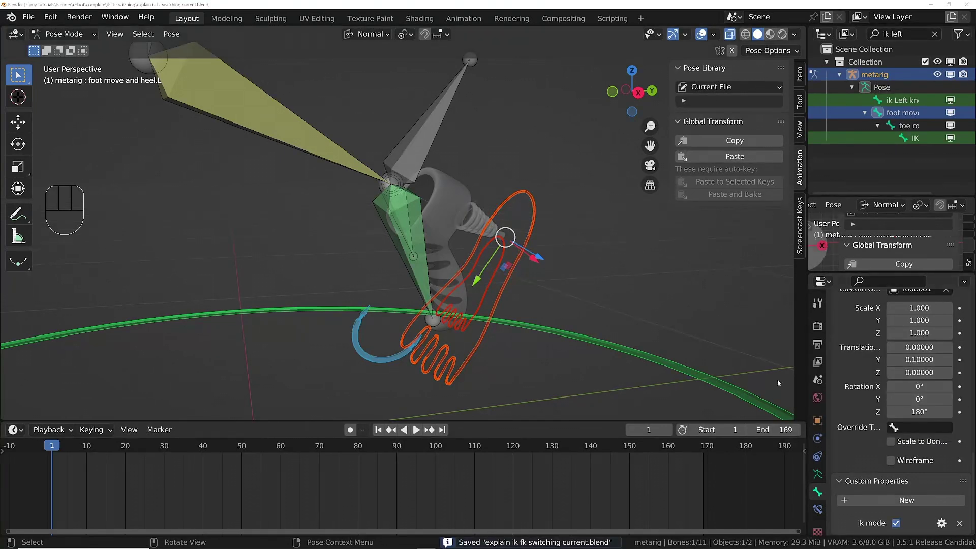
- Copy the ik mode property as a new driver and paste it onto the enabled state of shin.L's IK constraint
{"action": "right_click", "coordinate": [896, 522]}
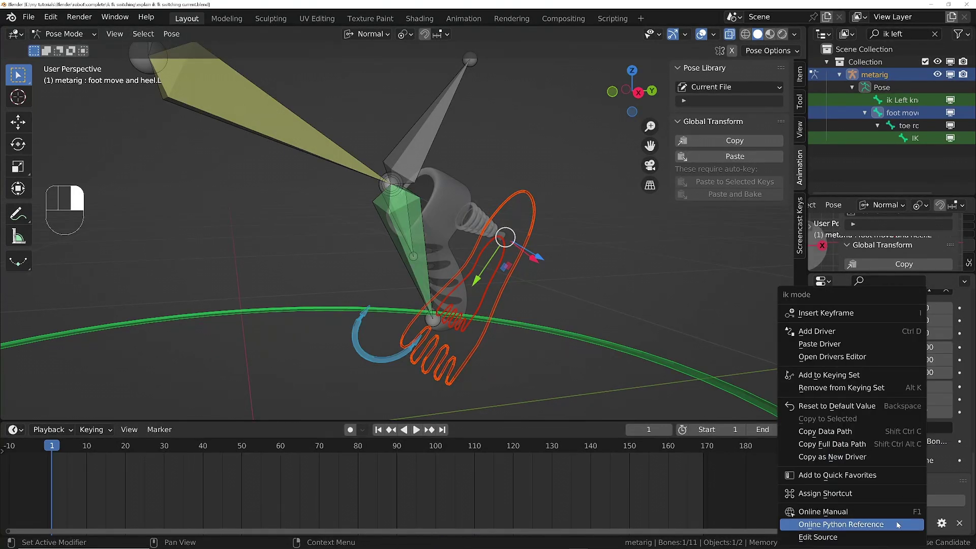
{"action": "left_click", "coordinate": [816, 457]}
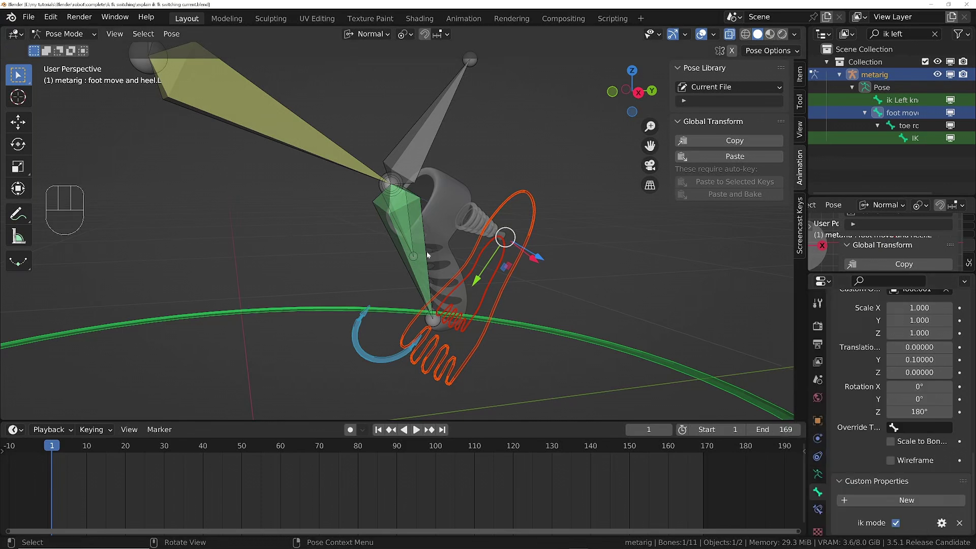
{"action": "left_click", "coordinate": [290, 137]}
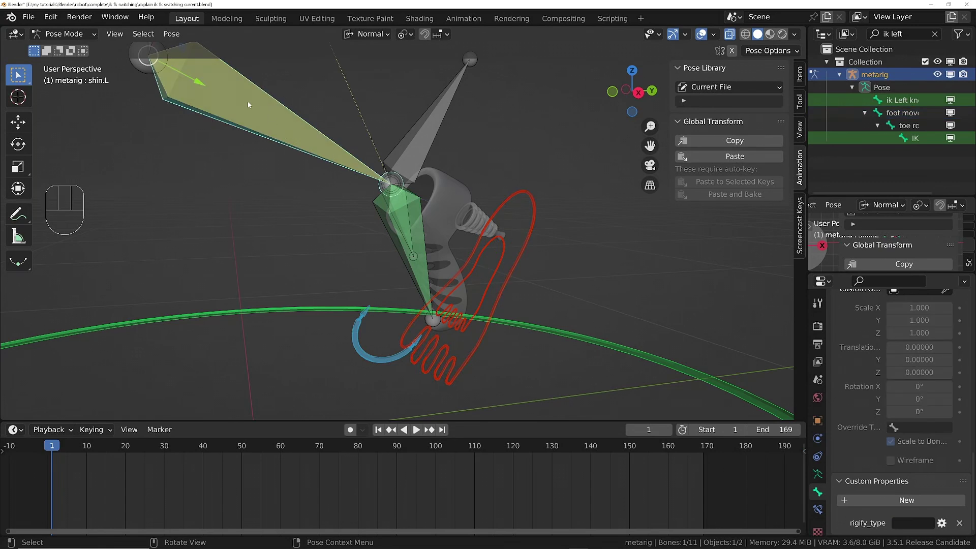
{"action": "left_click", "coordinate": [818, 509]}
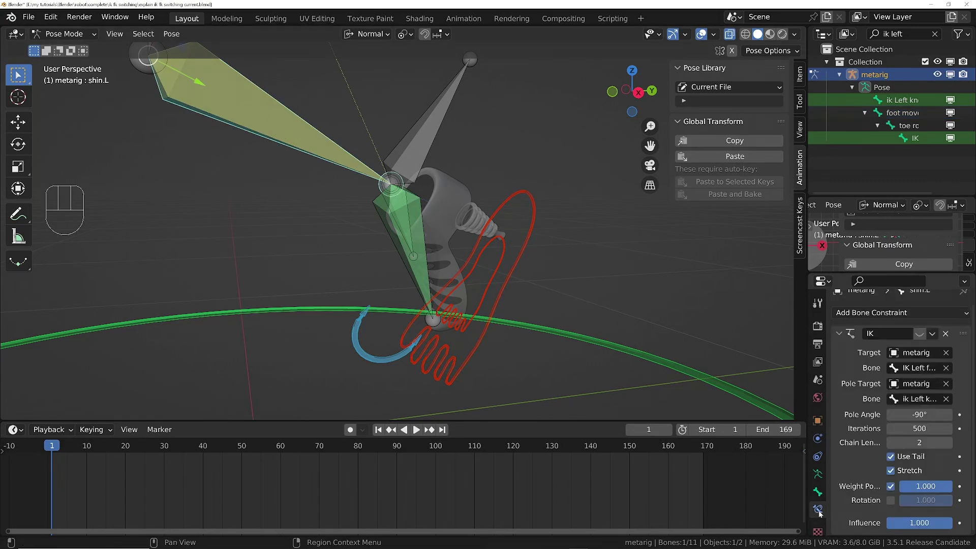
{"action": "right_click", "coordinate": [919, 331]}
{"action": "left_click", "coordinate": [918, 332]}
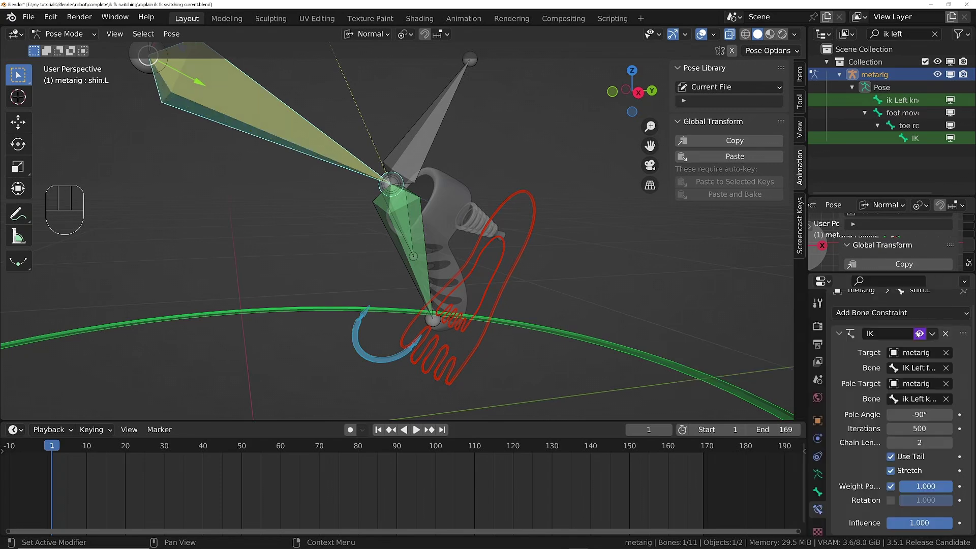
- Examine the ik mode property of the foot move and heel.L bone in its custom properties and the viewport sidebar
{"action": "left_click", "coordinate": [535, 206]}
{"action": "left_click", "coordinate": [818, 492]}
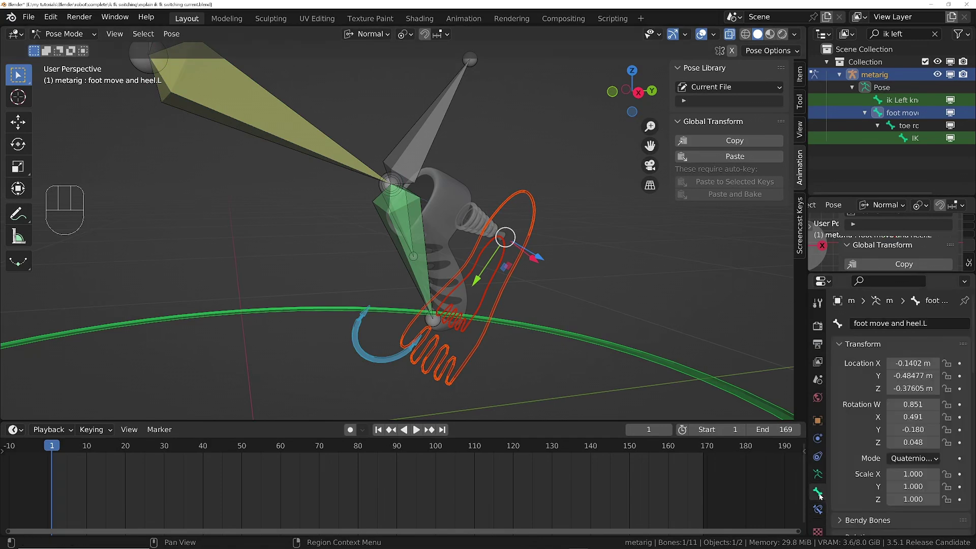
{"action": "scroll", "coordinate": [884, 515], "scroll_direction": "down", "scroll_amount": 15}
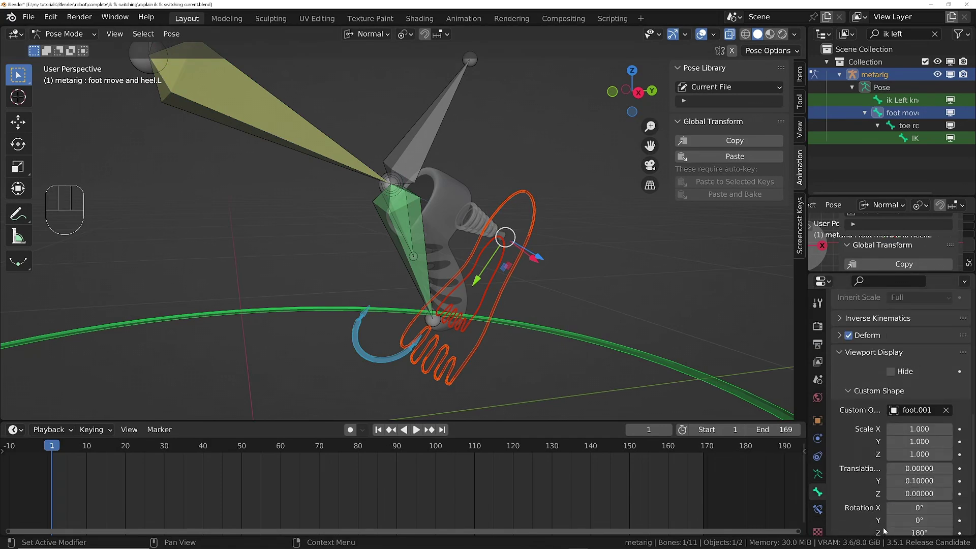
{"action": "scroll", "coordinate": [883, 532], "scroll_direction": "down", "scroll_amount": 5}
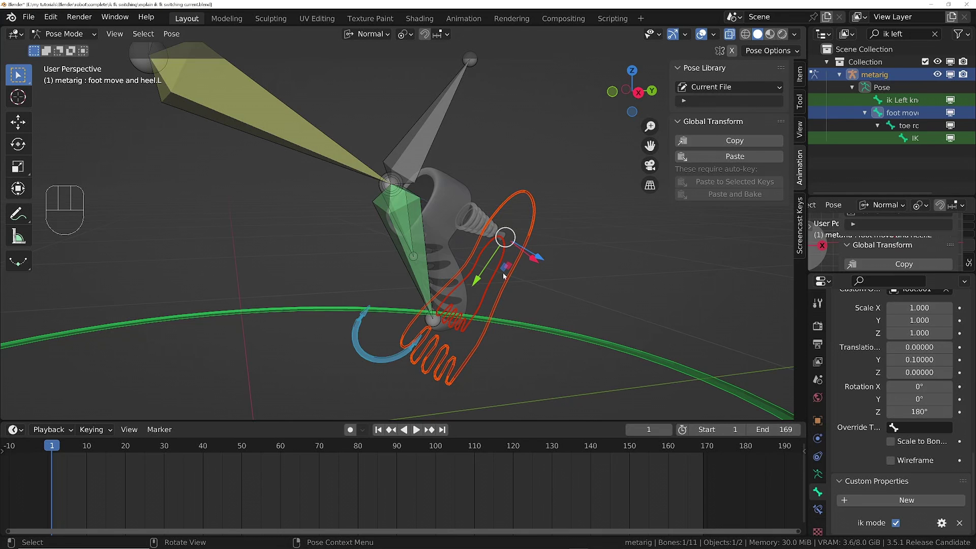
{"action": "left_click", "coordinate": [799, 74]}
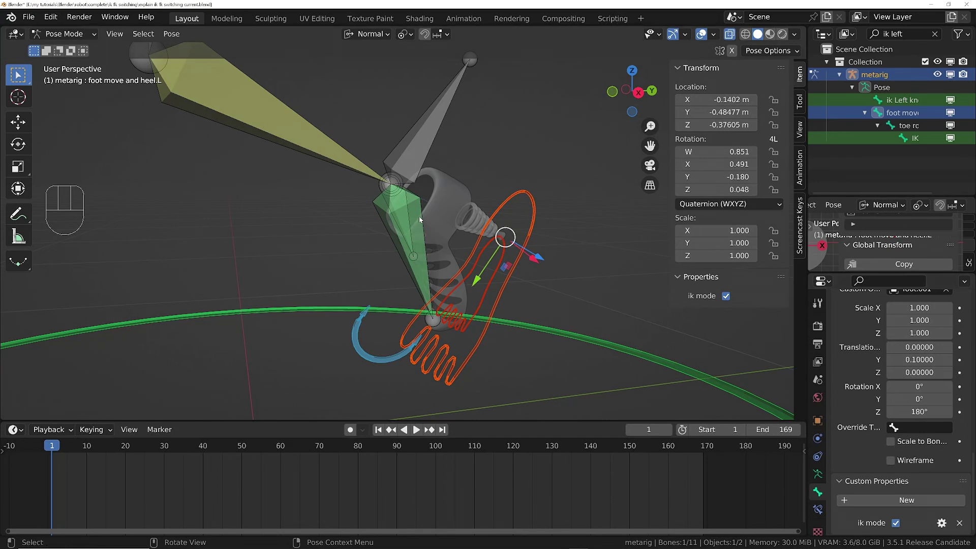
- Paste the ik mode driver onto the enabled state of FK foot.L's Copy Rotation constraint
{"action": "left_click", "coordinate": [401, 211]}
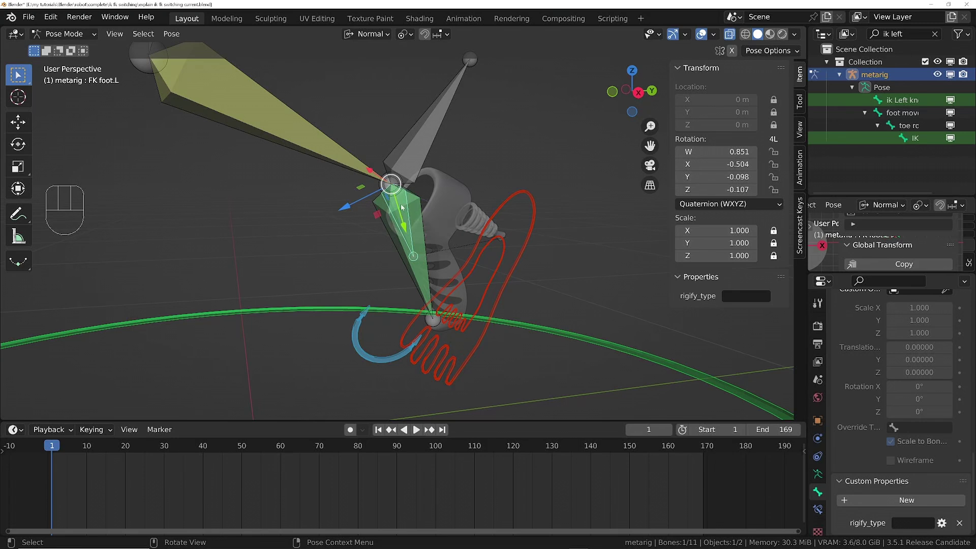
{"action": "left_click", "coordinate": [817, 509]}
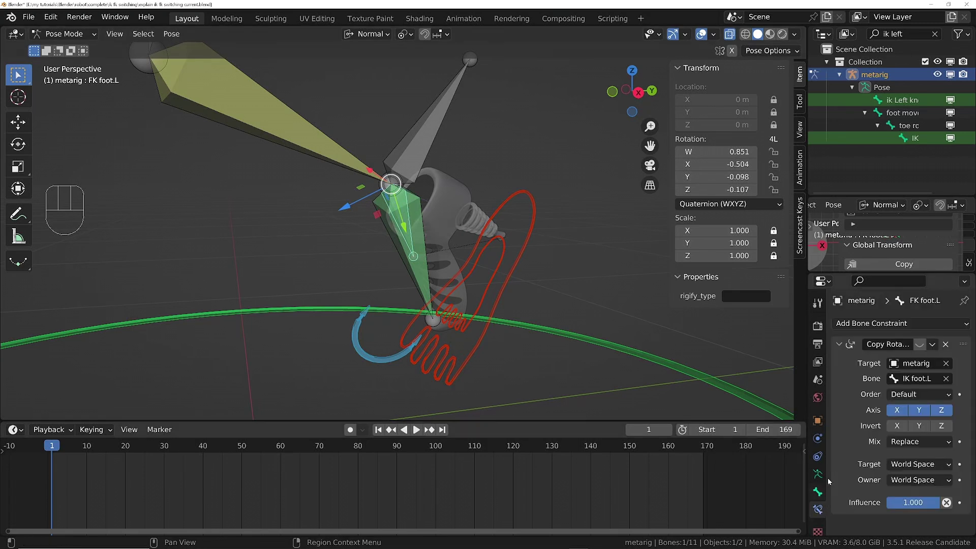
{"action": "right_click", "coordinate": [918, 347]}
{"action": "left_click", "coordinate": [921, 343]}
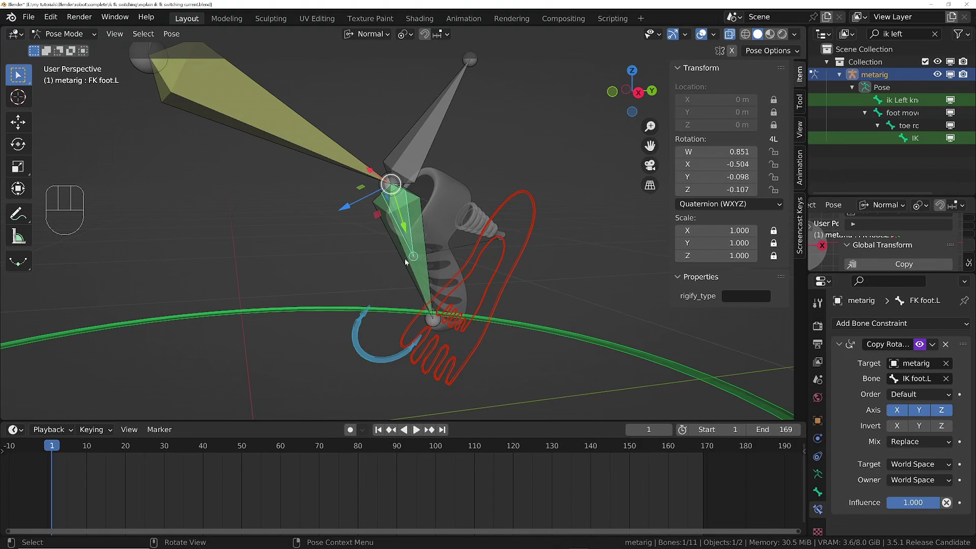
- Switch to Object Mode and paste the ik mode driver onto the enabled state of the foot mesh's IK constraint
{"action": "key", "text": "Tab"}
{"action": "left_click", "coordinate": [428, 211]}
{"action": "left_click", "coordinate": [434, 215]}
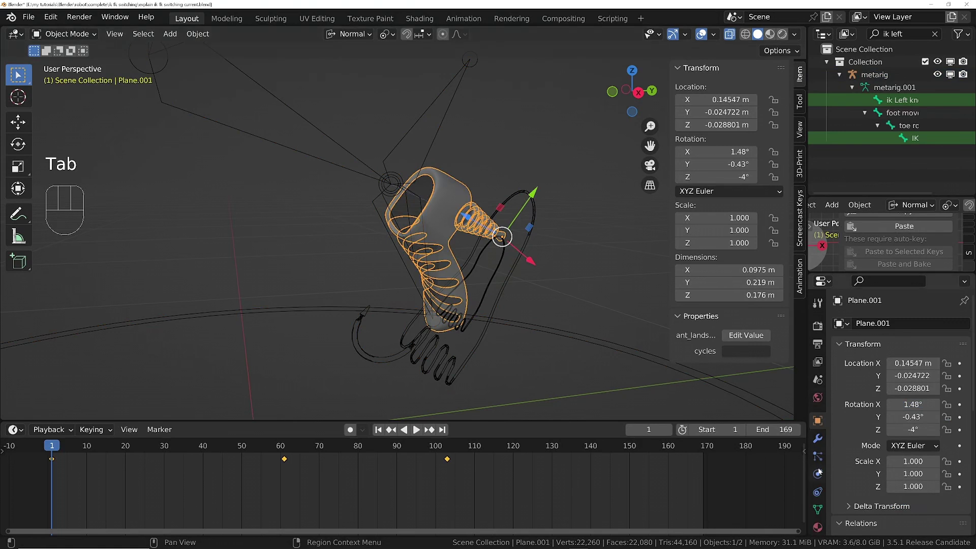
{"action": "left_click", "coordinate": [817, 492]}
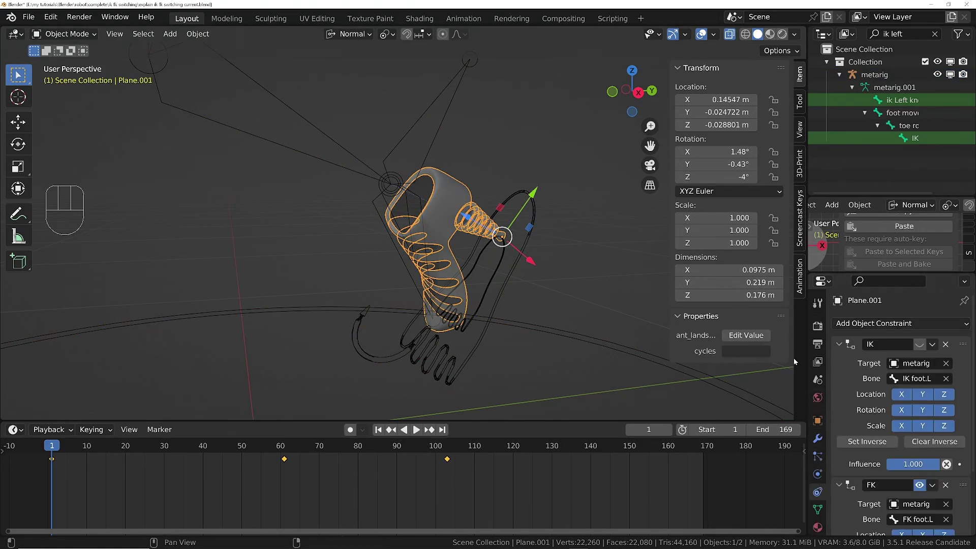
{"action": "right_click", "coordinate": [911, 347]}
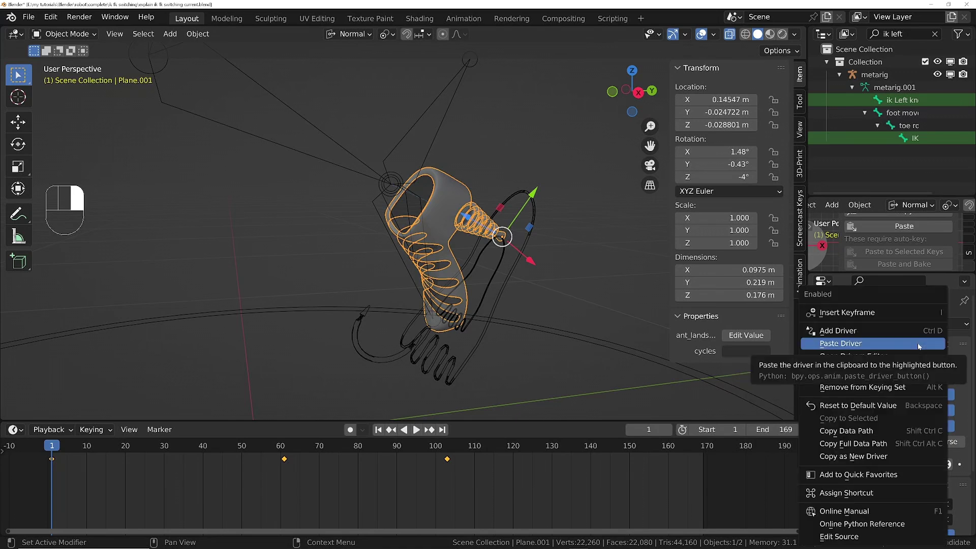
{"action": "key", "text": "Escape"}
{"action": "left_click", "coordinate": [919, 345]}
- Paste the ik mode driver onto the enabled state of the foot mesh's FK constraint
{"action": "scroll", "coordinate": [859, 376], "scroll_direction": "down", "scroll_amount": 4}
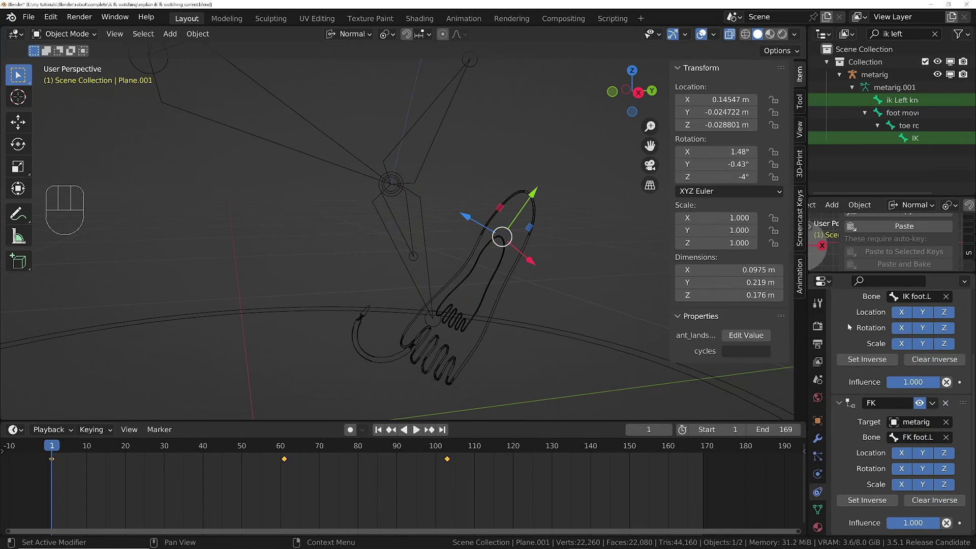
{"action": "right_click", "coordinate": [920, 404]}
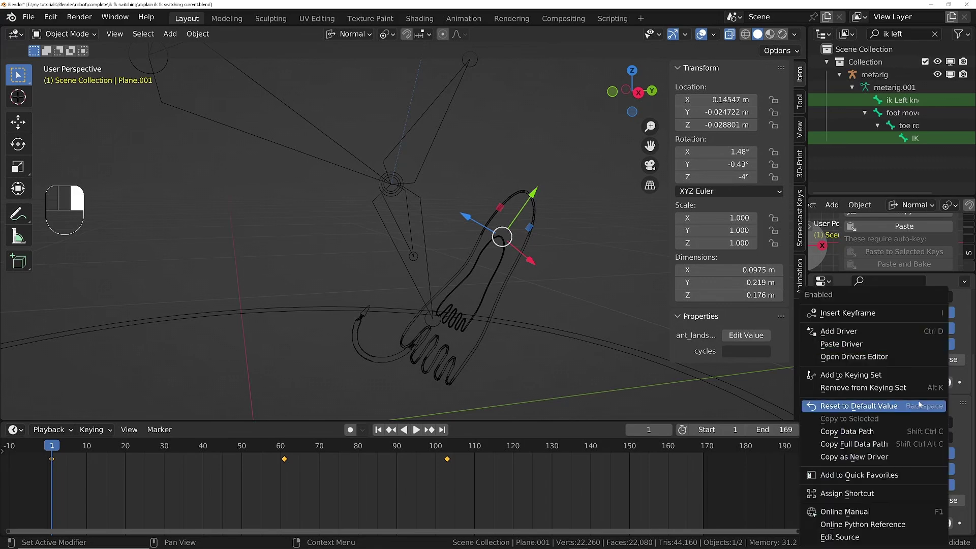
{"action": "left_click", "coordinate": [842, 346]}
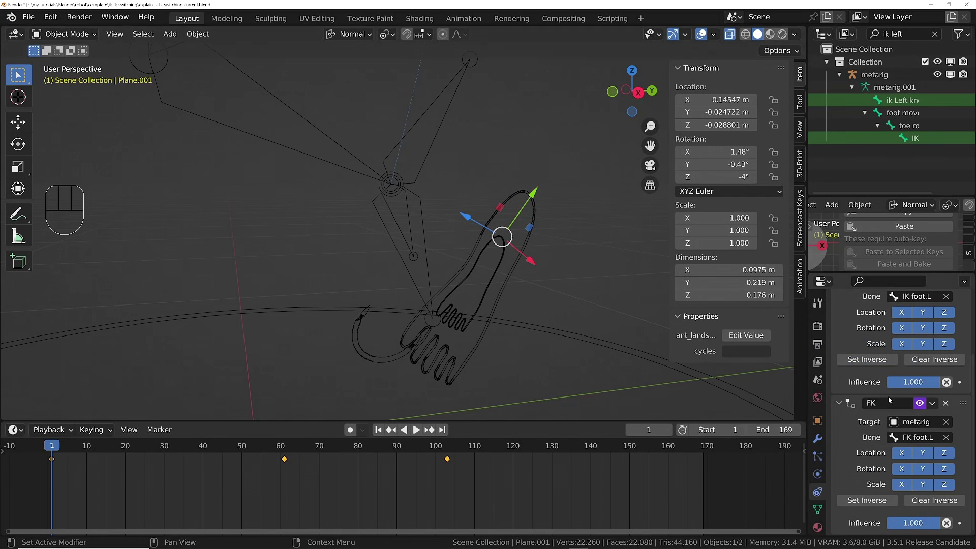
- Change the FK constraint's driver to a Scripted Expression and set the expression to 1-ik_mode
{"action": "right_click", "coordinate": [917, 409]}
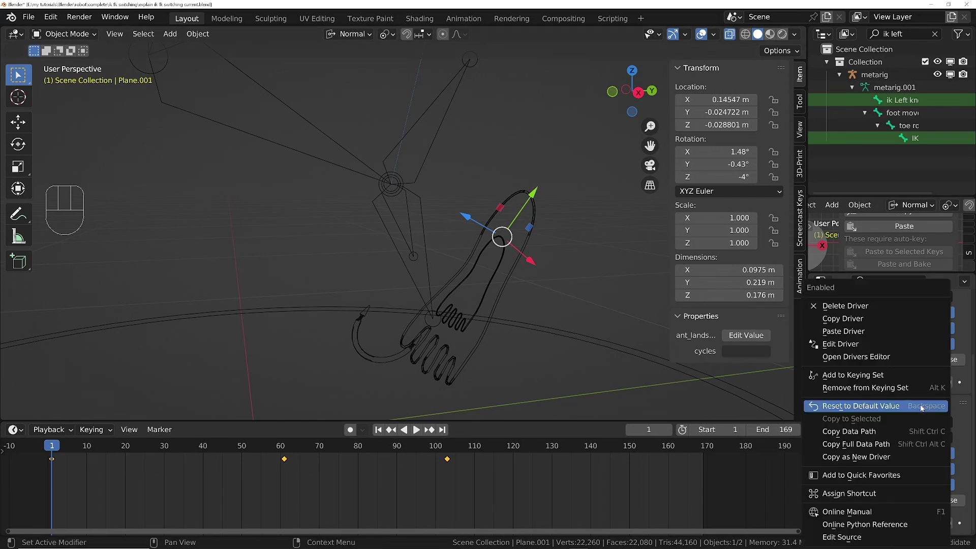
{"action": "left_click", "coordinate": [846, 343]}
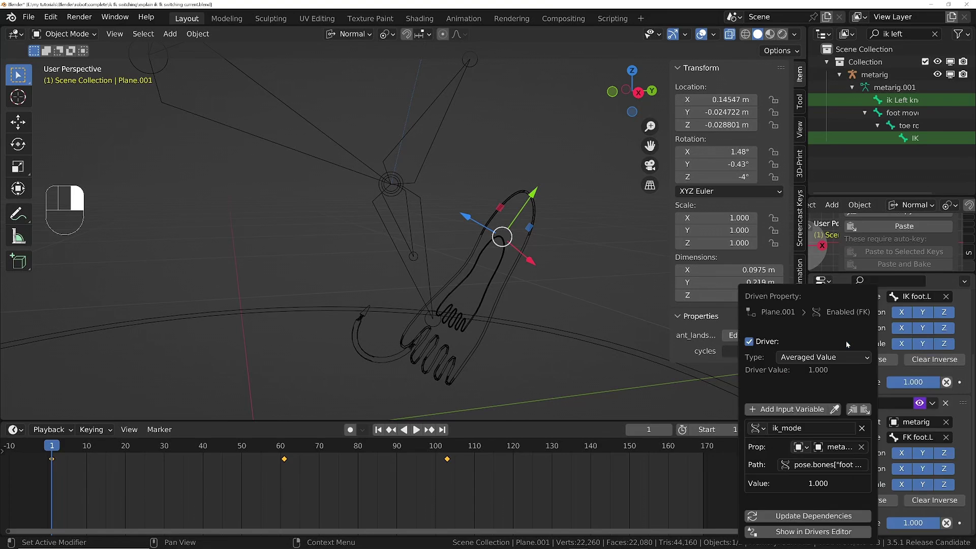
{"action": "left_click", "coordinate": [808, 357]}
{"action": "left_click", "coordinate": [805, 399]}
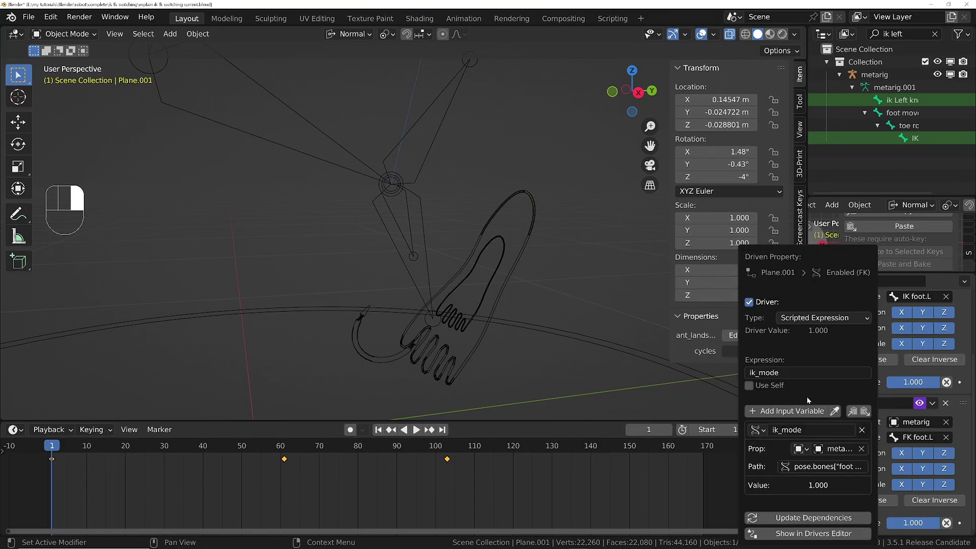
{"action": "left_click", "coordinate": [782, 372]}
{"action": "left_click", "coordinate": [749, 373]}
{"action": "type", "text": "1-"}
{"action": "key", "text": "Return"}
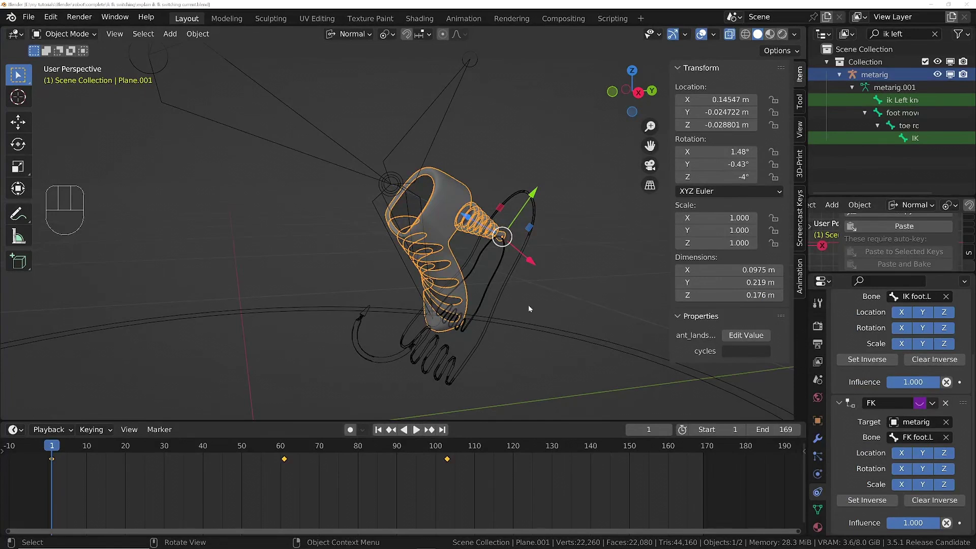
- Put the metarig armature in Pose Mode and clear the rotation and location of all its bones
{"action": "left_click", "coordinate": [523, 301]}
{"action": "middle_click_drag", "start_coordinate": [522, 300], "coordinate": [477, 287]}
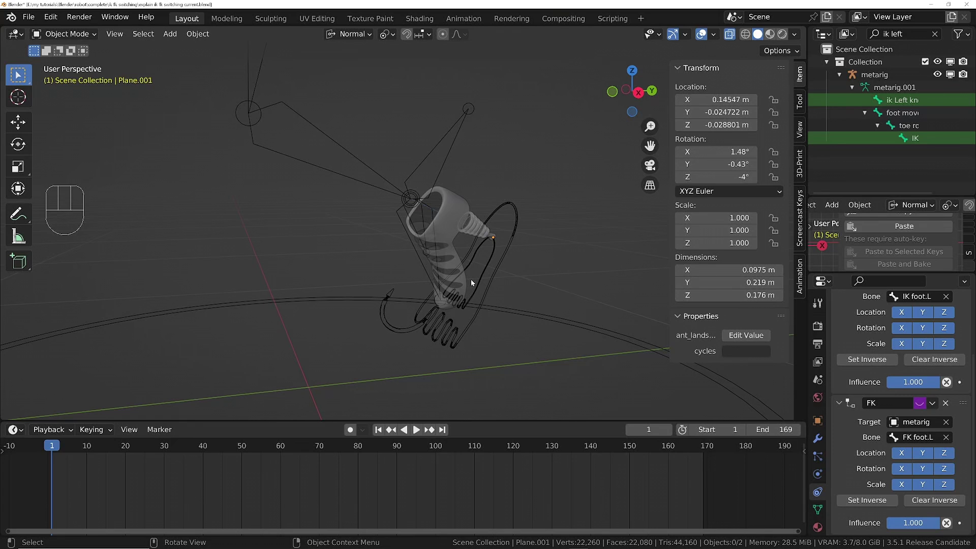
{"action": "scroll", "coordinate": [452, 223], "scroll_direction": "down", "scroll_amount": 2}
{"action": "middle_click_drag", "start_coordinate": [453, 225], "coordinate": [430, 250], "text": "shift"}
{"action": "middle_click_drag", "start_coordinate": [430, 249], "coordinate": [428, 250]}
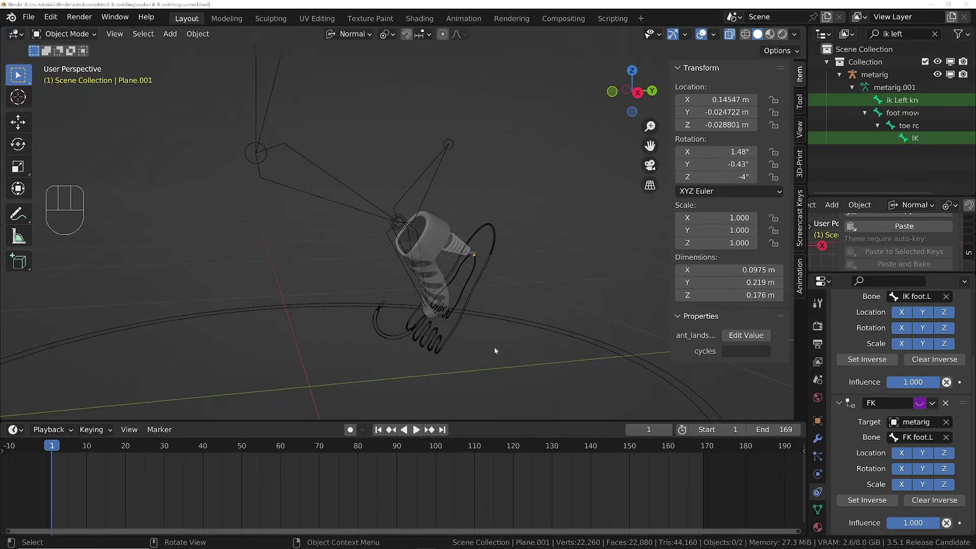
{"action": "left_click", "coordinate": [490, 254]}
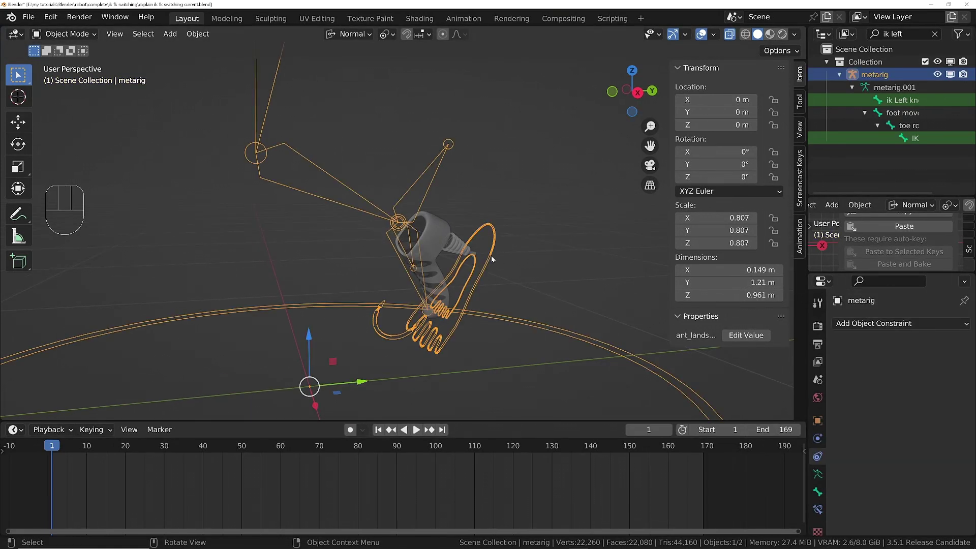
{"action": "key", "text": "Tab"}
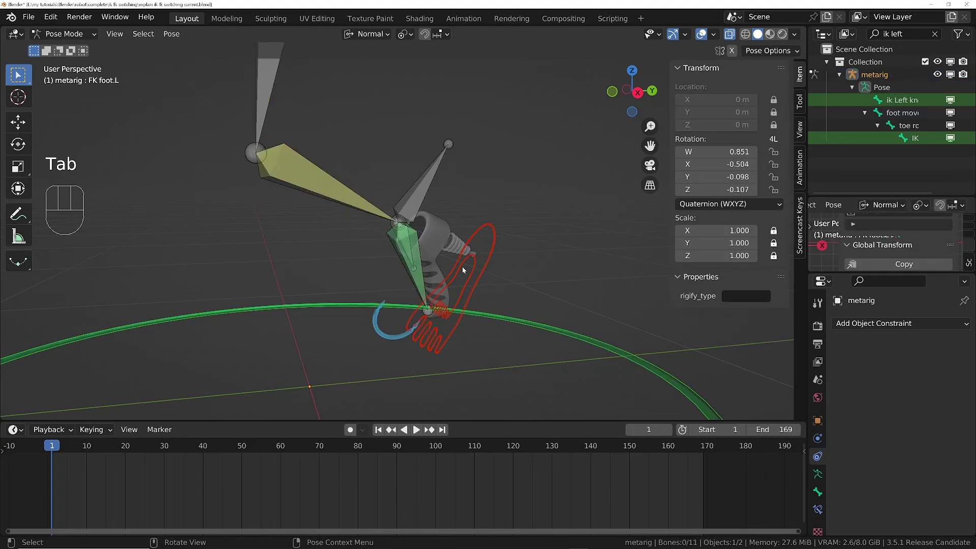
{"action": "key", "text": "a"}
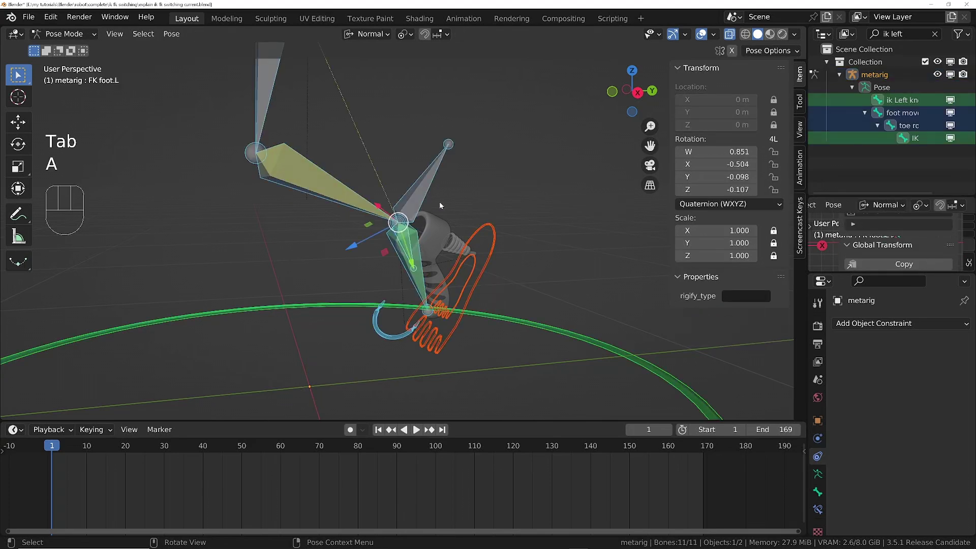
{"action": "key", "text": "alt+r"}
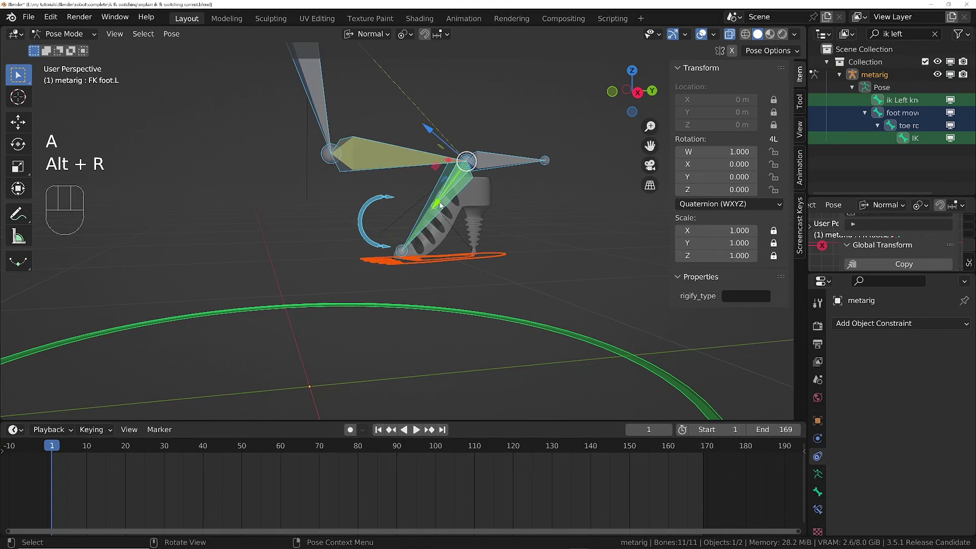
{"action": "key", "text": "alt+g"}
{"action": "middle_click_drag", "start_coordinate": [308, 244], "coordinate": [346, 311], "text": "ctrl"}
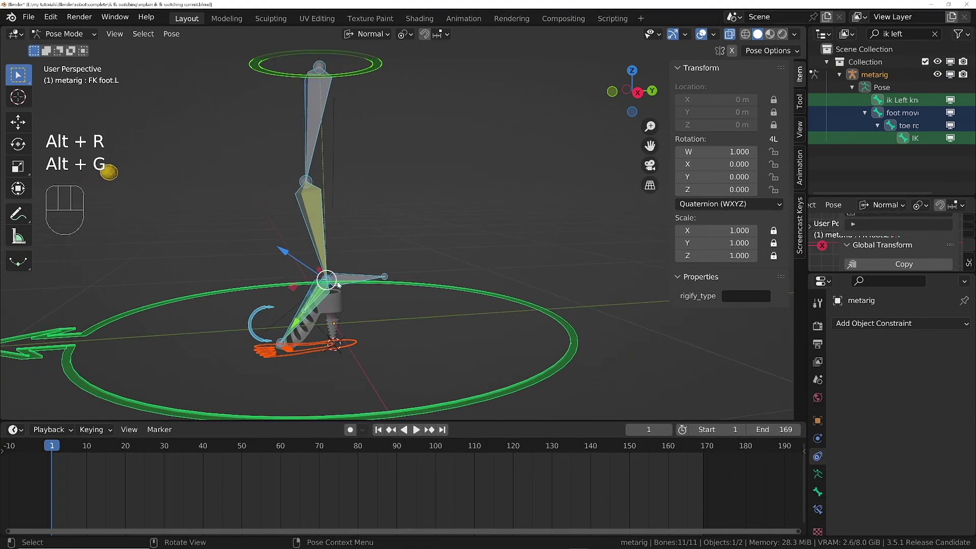
{"action": "middle_click_drag", "start_coordinate": [337, 273], "coordinate": [360, 276]}
- Insert a Visual Location & Rotation keyframe for all bones at frame 1
{"action": "key", "text": "a"}
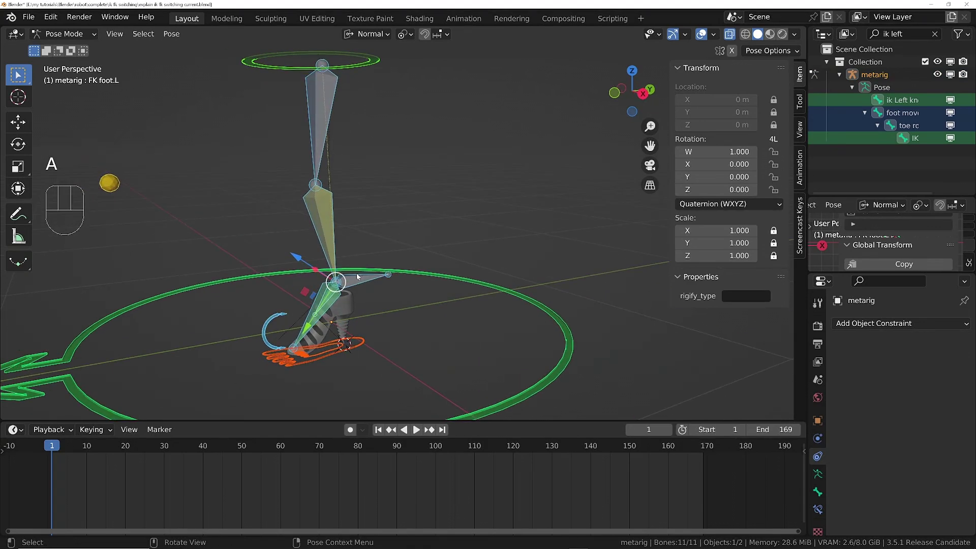
{"action": "key", "text": "i"}
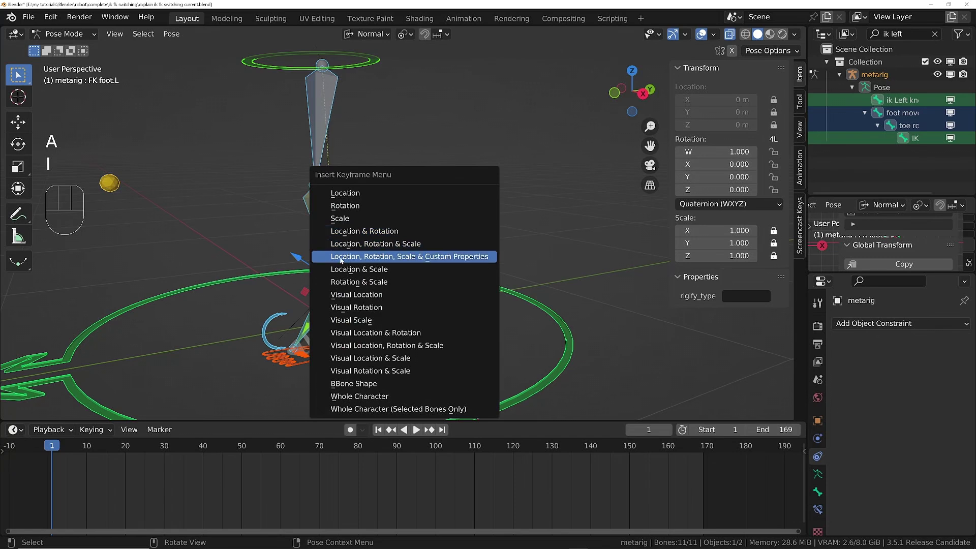
{"action": "left_click", "coordinate": [364, 333]}
{"action": "scroll", "coordinate": [283, 212], "scroll_direction": "down", "scroll_amount": 3}
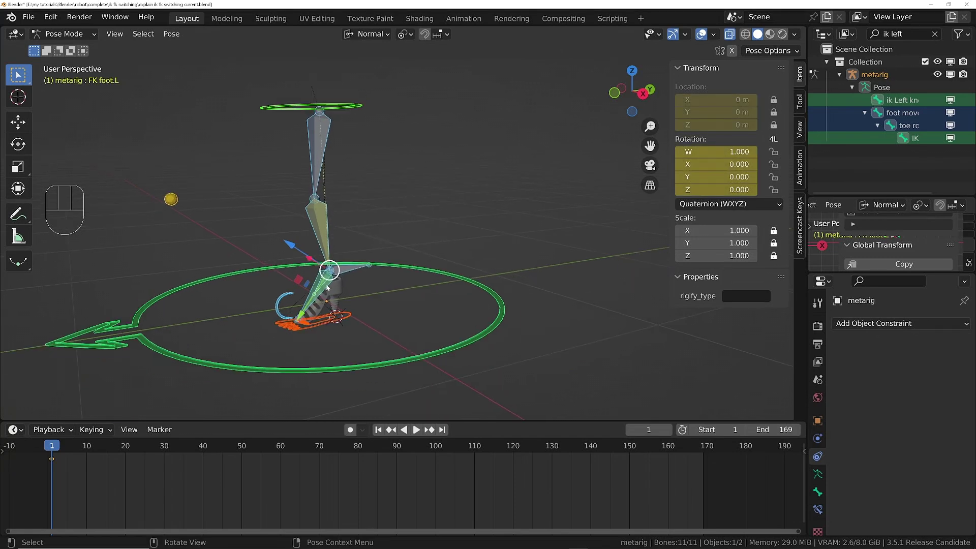
{"action": "middle_click_drag", "start_coordinate": [363, 304], "coordinate": [398, 338], "text": "shift"}
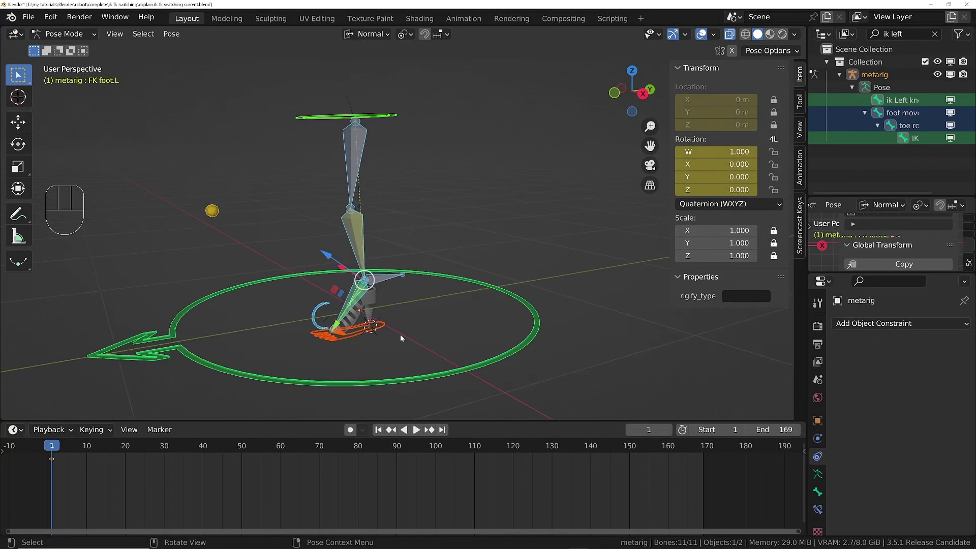
- Select the left foot move and heel control bone and keyframe its enabled ik mode property at frame 1
{"action": "middle_click_drag", "start_coordinate": [378, 284], "coordinate": [377, 273], "text": "ctrl"}
{"action": "scroll", "coordinate": [377, 273], "scroll_direction": "up", "scroll_amount": 3, "text": "ctrl"}
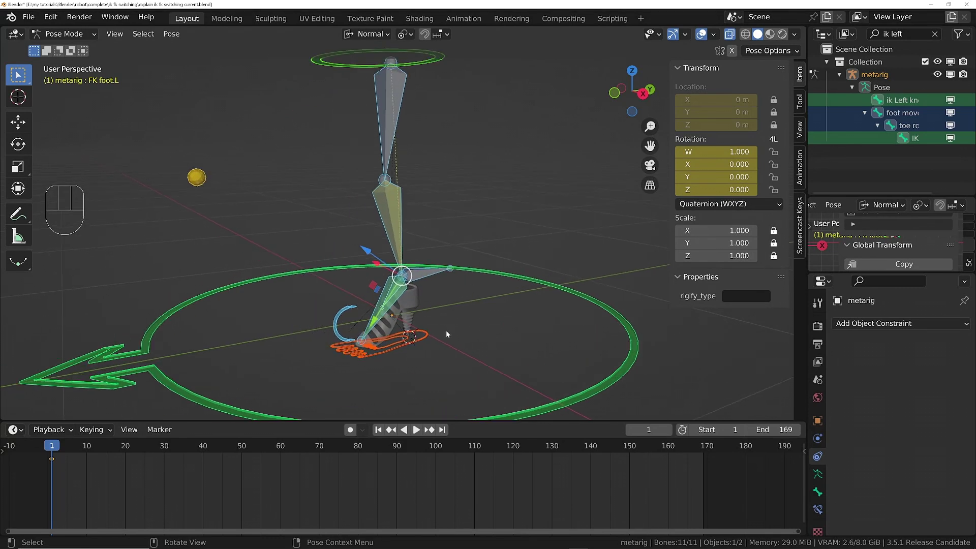
{"action": "left_click", "coordinate": [426, 336]}
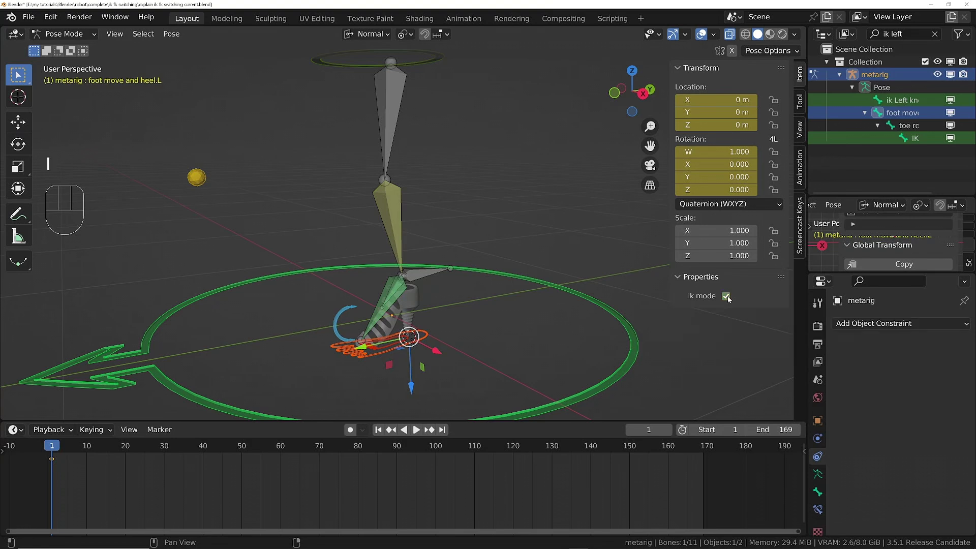
- At frame 30, move the foot control about 0.08, 0.21 and 0.26 m in global X, Y and Z, and rotate it about -41.4°
{"action": "left_click", "coordinate": [164, 450]}
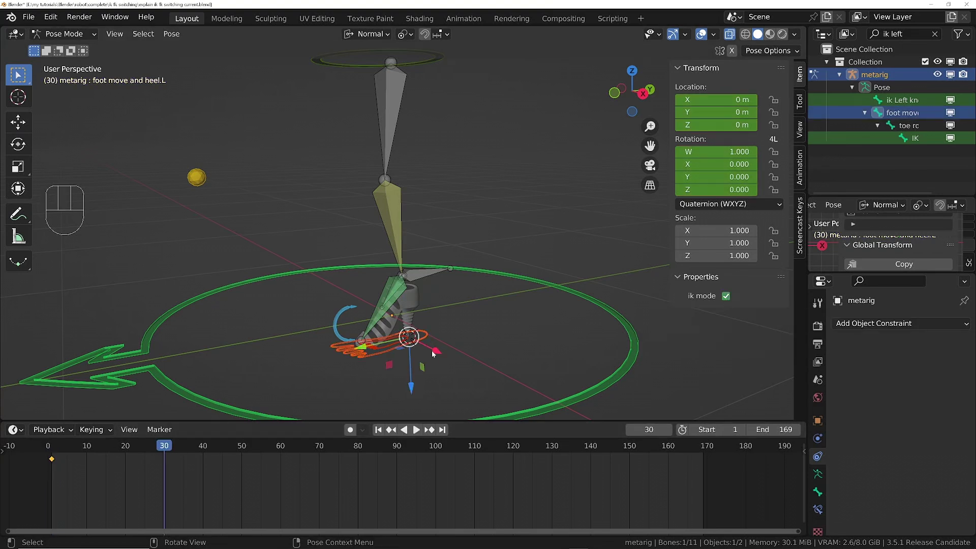
{"action": "key", "text": "g"}
{"action": "left_click", "coordinate": [503, 273]}
{"action": "middle_click_drag", "start_coordinate": [503, 273], "coordinate": [535, 285]}
{"action": "key", "text": "r"}
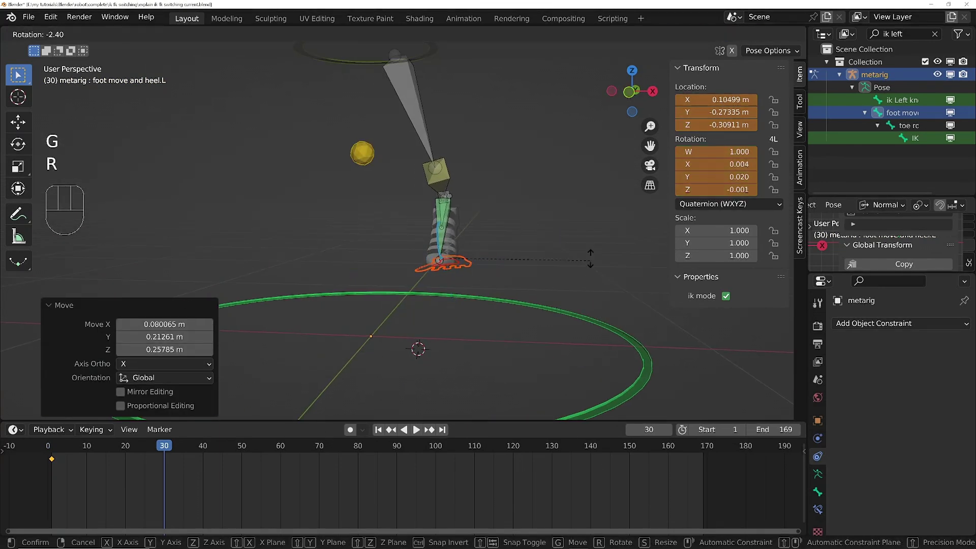
{"action": "left_click", "coordinate": [505, 189]}
{"action": "middle_click_drag", "start_coordinate": [505, 189], "coordinate": [377, 206]}
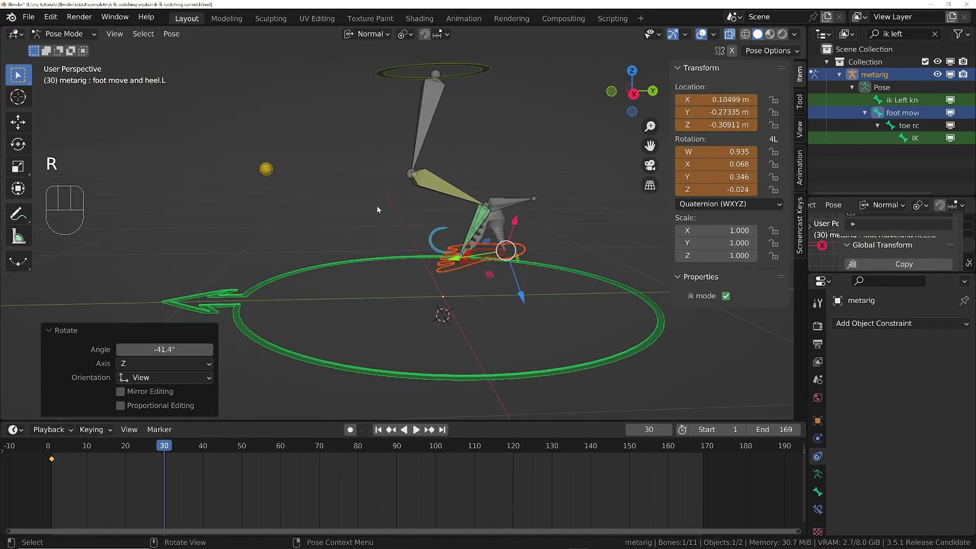
- Insert a Visual Location & Rotation keyframe for all bones at frame 30
{"action": "key", "text": "i"}
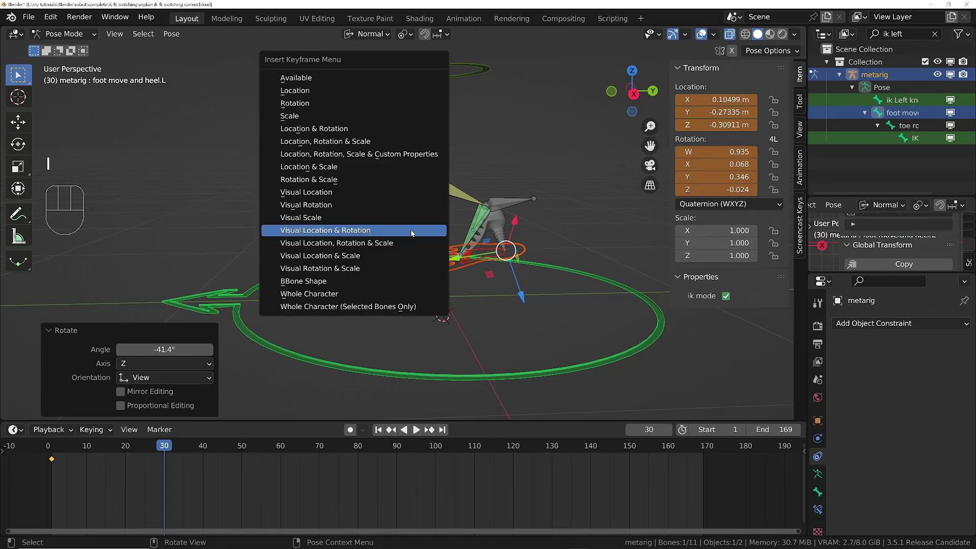
{"action": "left_click", "coordinate": [411, 230]}
{"action": "key", "text": "a"}
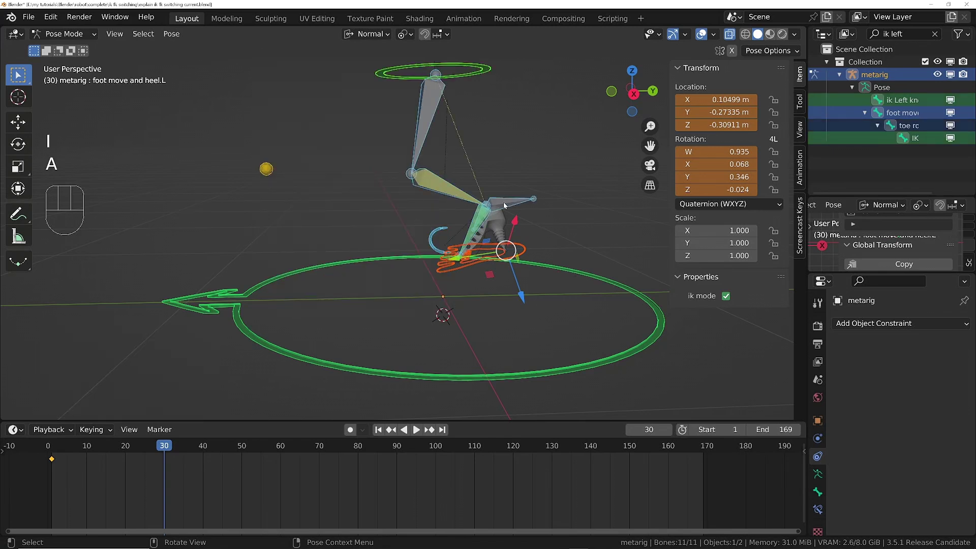
{"action": "key", "text": "i"}
{"action": "left_click", "coordinate": [412, 202]}
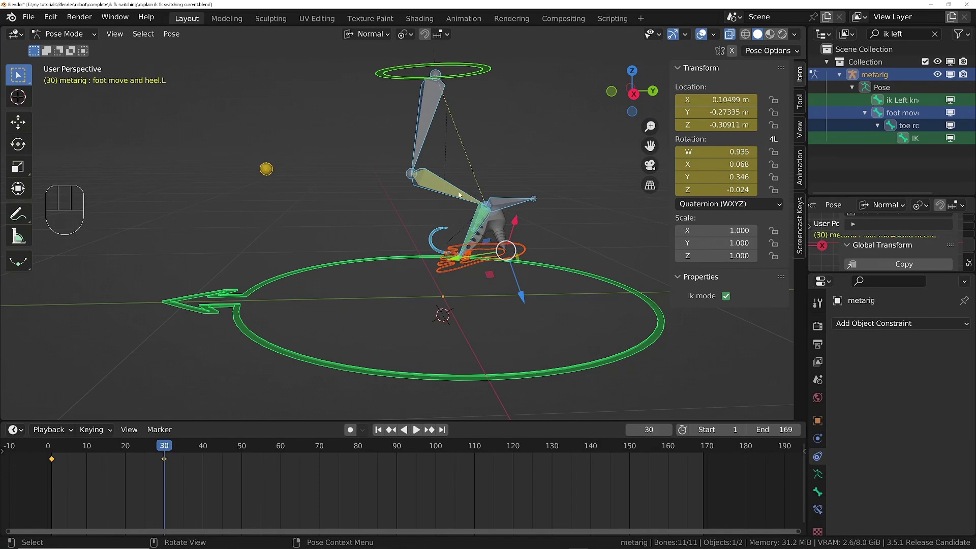
- Turn off ik mode on the foot control, keyframe it at frame 30, and compare the pose with the previous frame
{"action": "middle_click_drag", "start_coordinate": [484, 239], "coordinate": [490, 248]}
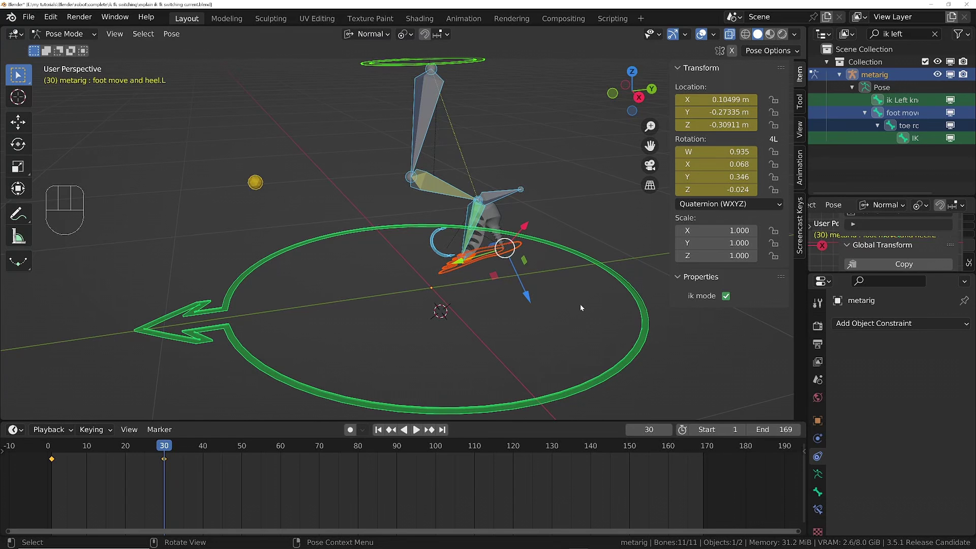
{"action": "left_click", "coordinate": [726, 297]}
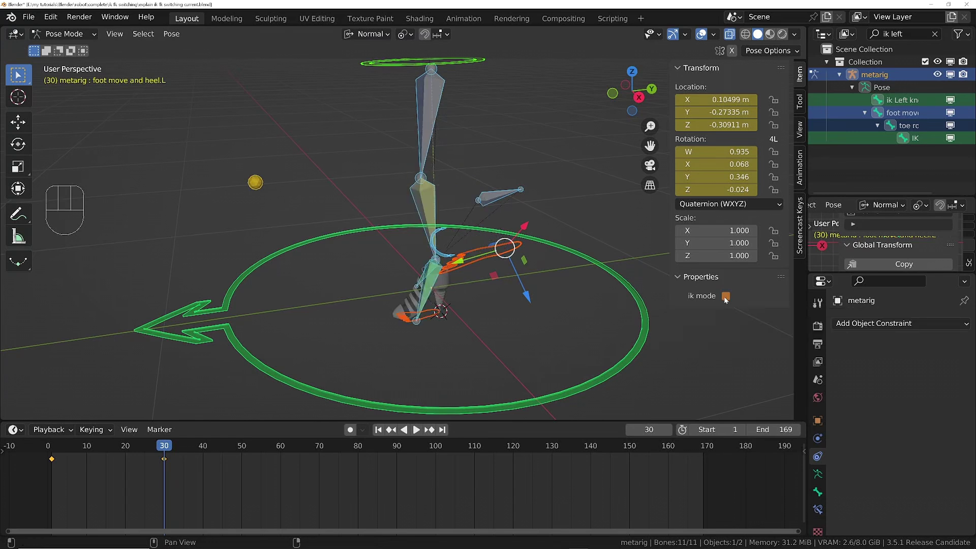
{"action": "key", "text": "Left"}
{"action": "key", "text": "Right"}
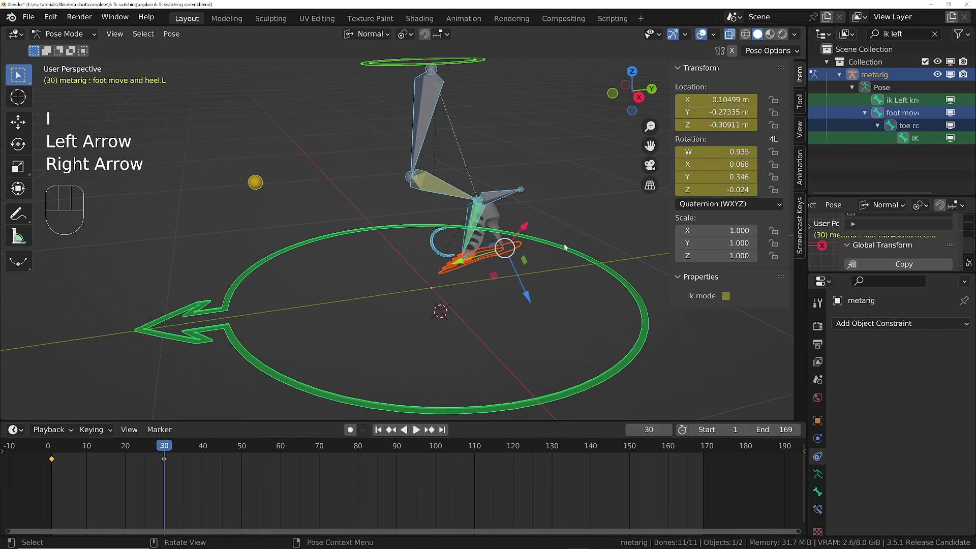
{"action": "key", "text": "Left"}
{"action": "key", "text": "Right"}
{"action": "key", "text": "Left"}
{"action": "key", "text": "Right"}
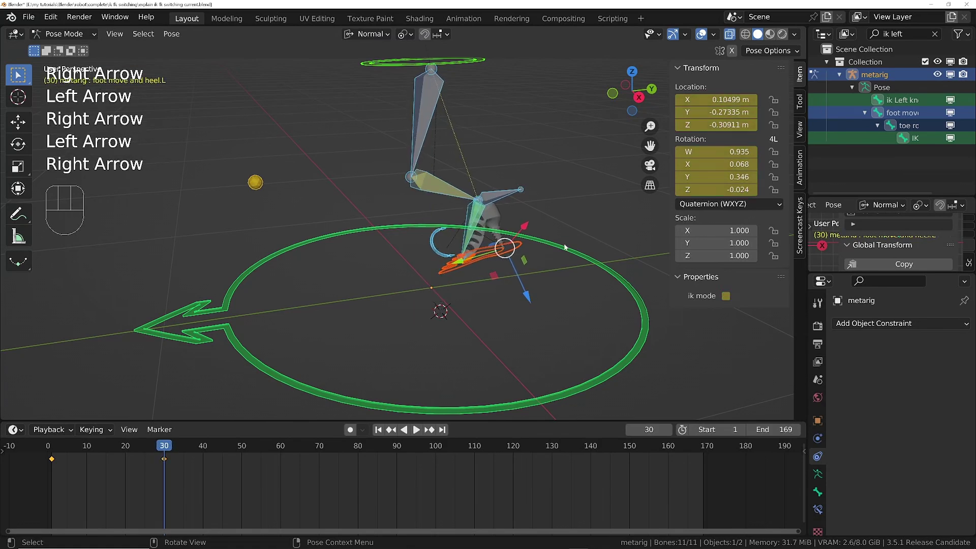
- Re-enable ik mode and insert a Visual Location & Rotation keyframe for the left thigh and shin bones at frame 30
{"action": "middle_click_drag", "start_coordinate": [564, 248], "coordinate": [552, 191], "text": "ctrl"}
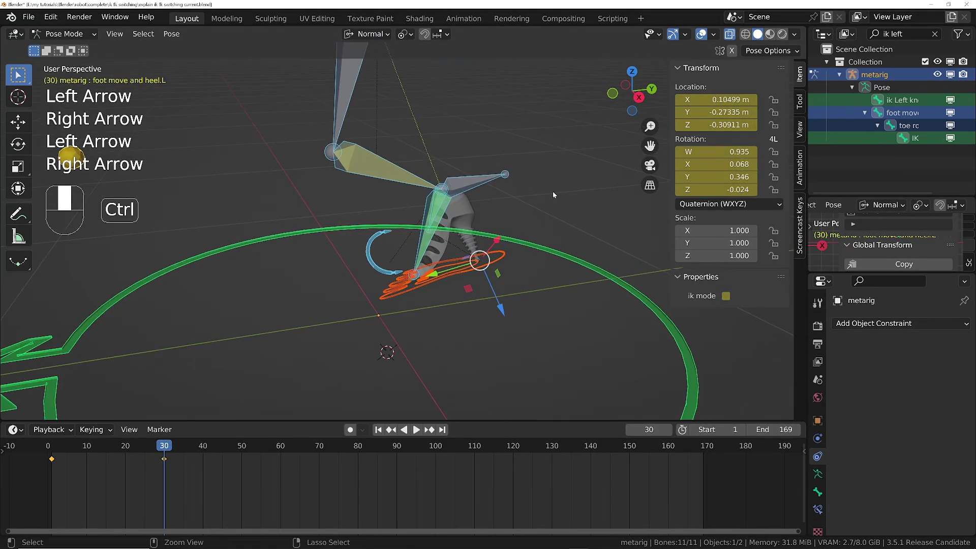
{"action": "left_click", "coordinate": [725, 296]}
{"action": "left_click", "coordinate": [358, 119]}
{"action": "left_click", "coordinate": [391, 177]}
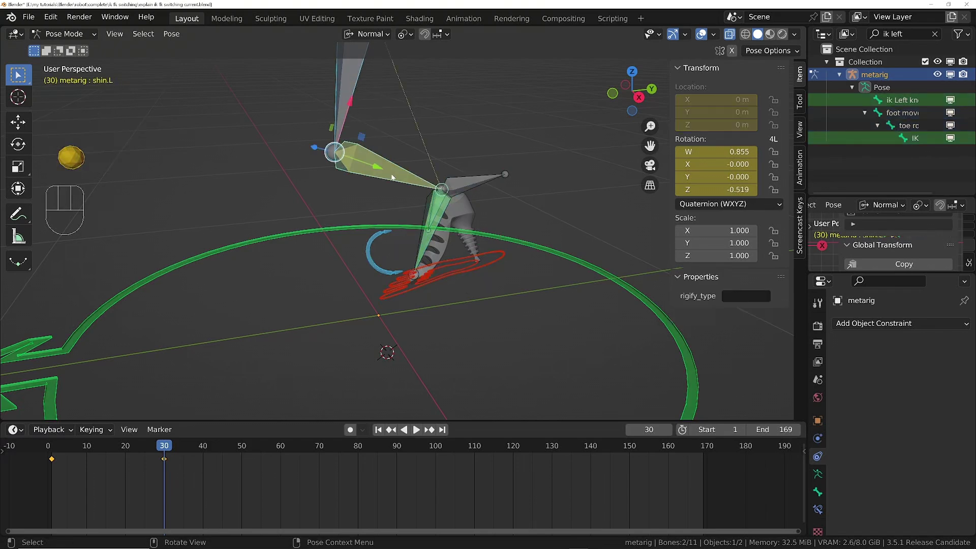
{"action": "key", "text": "i"}
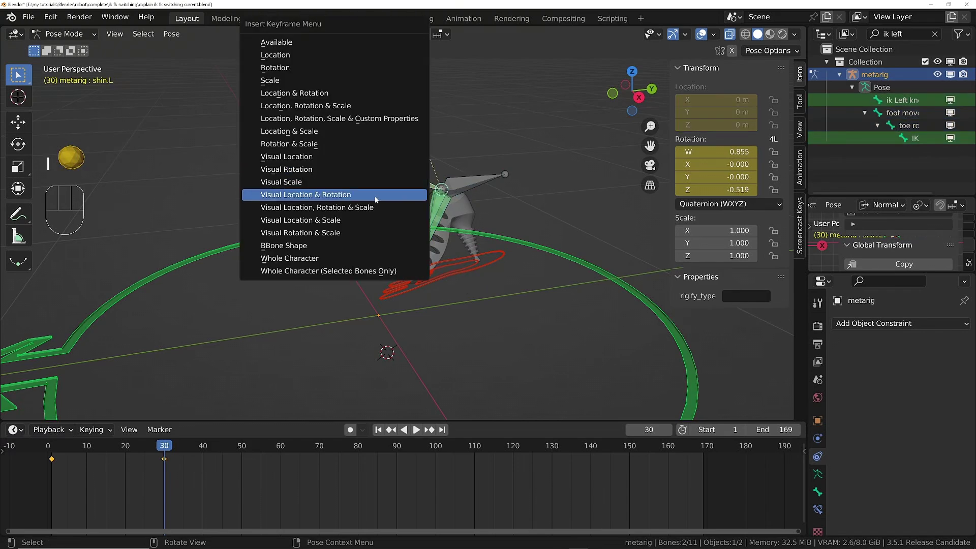
{"action": "left_click", "coordinate": [375, 195]}
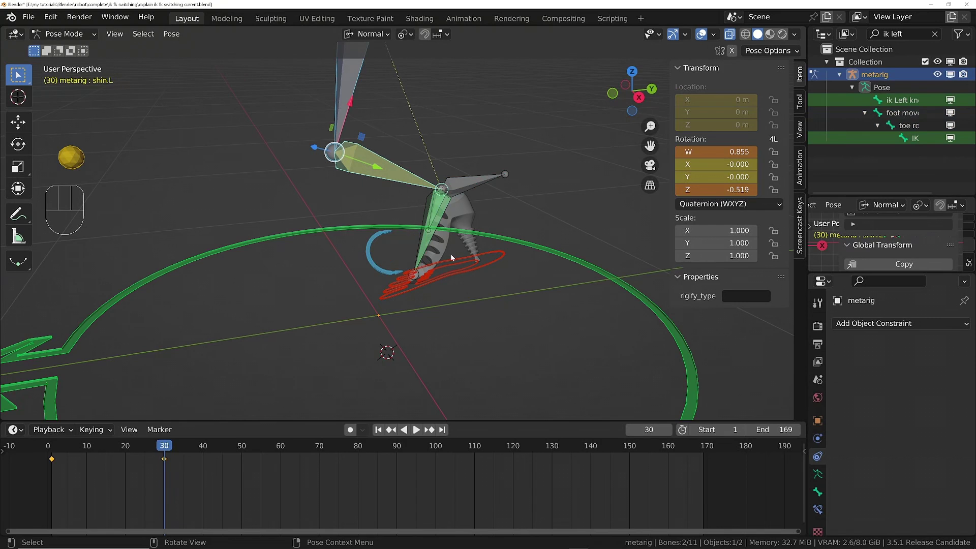
- Set ik mode on the foot control back to off, re-keyframe it at frame 30, and recheck the switch against frame 29
{"action": "left_click", "coordinate": [477, 258]}
{"action": "left_click", "coordinate": [725, 296]}
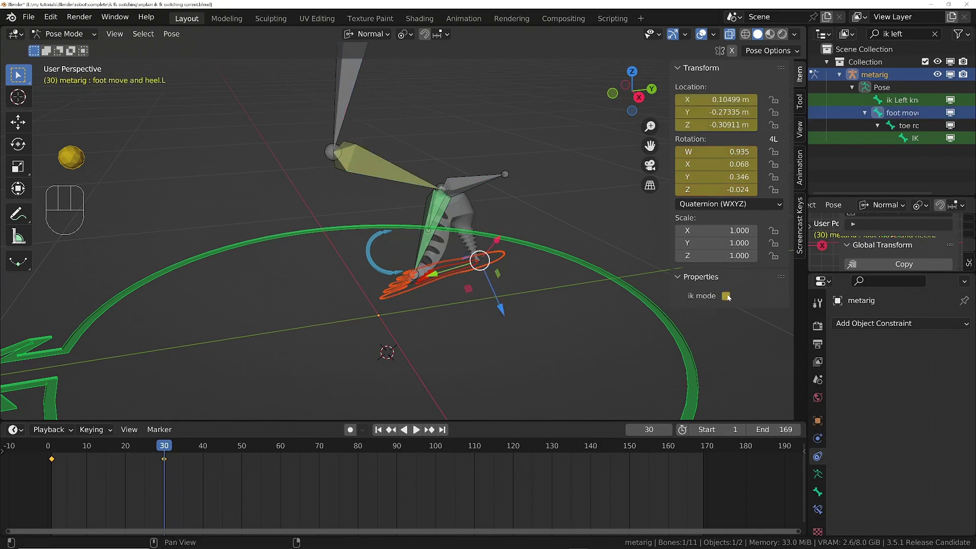
{"action": "key", "text": "Left"}
{"action": "key", "text": "Right"}
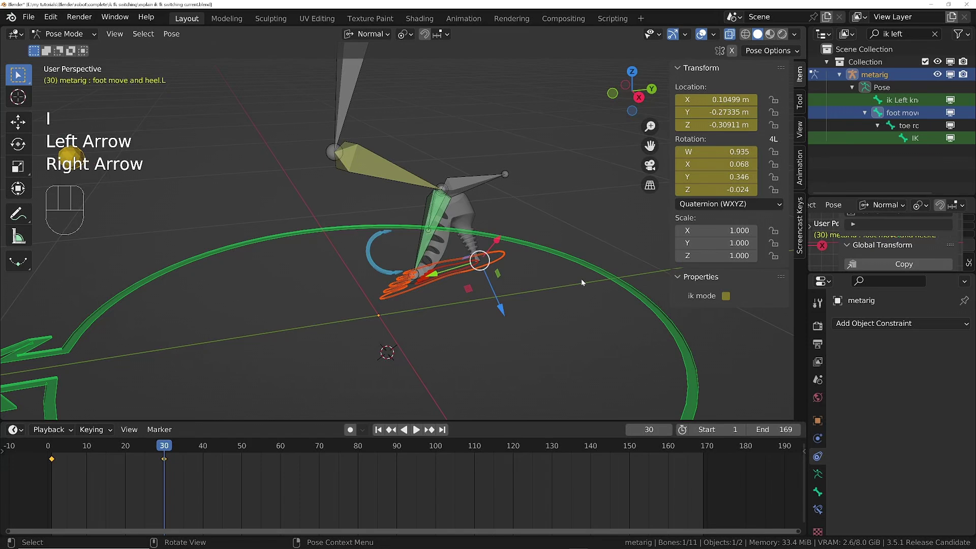
{"action": "key", "text": "Left"}
{"action": "key", "text": "Right"}
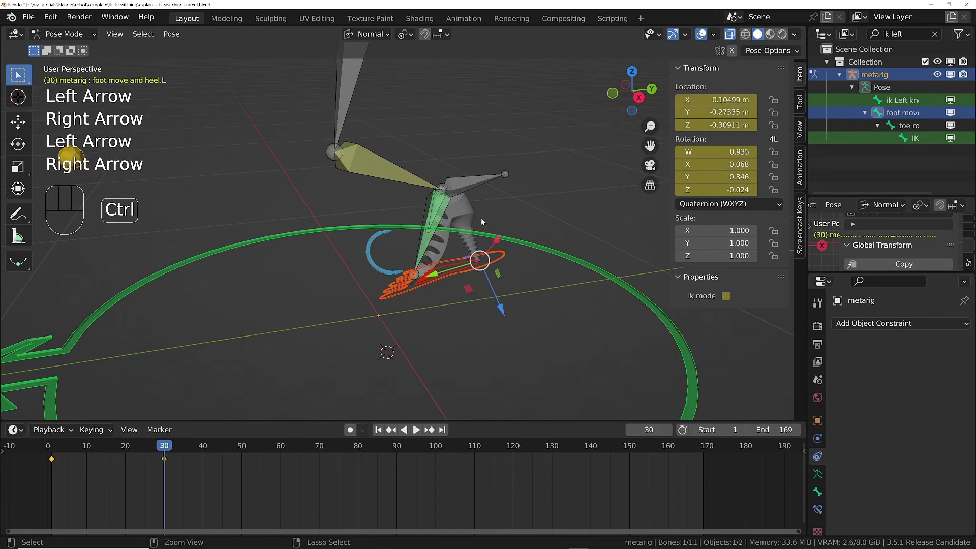
- At frame 60, rotate the left thigh bone about 18.8° in FK mode to swing the leg
{"action": "middle_click_drag", "start_coordinate": [481, 218], "coordinate": [419, 228], "text": "ctrl"}
{"action": "middle_click_drag", "start_coordinate": [419, 228], "coordinate": [464, 274], "text": "shift"}
{"action": "middle_click_drag", "start_coordinate": [464, 274], "coordinate": [498, 272], "text": "shift"}
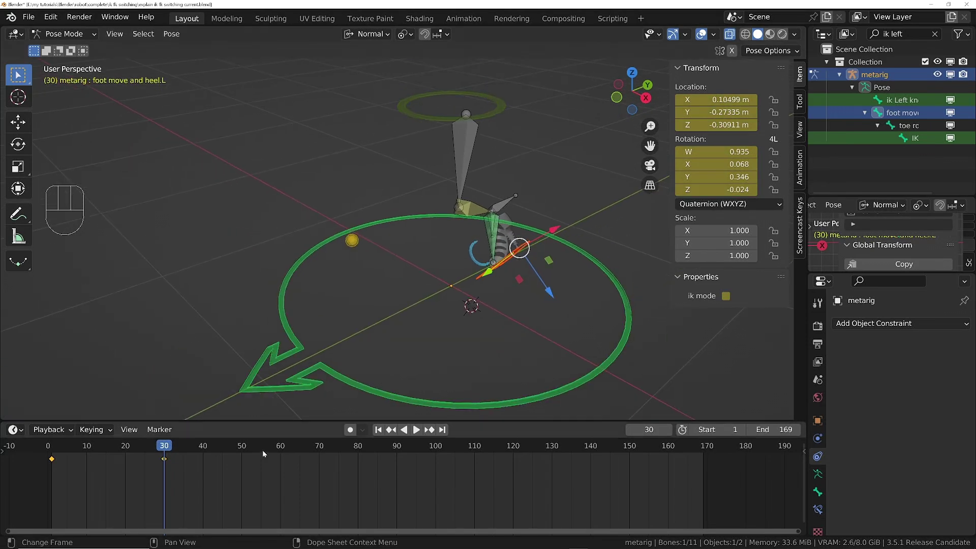
{"action": "left_click", "coordinate": [283, 457]}
{"action": "middle_click_drag", "start_coordinate": [442, 285], "coordinate": [473, 242]}
{"action": "left_click", "coordinate": [465, 133]}
{"action": "key", "text": "r"}
{"action": "left_click", "coordinate": [502, 234]}
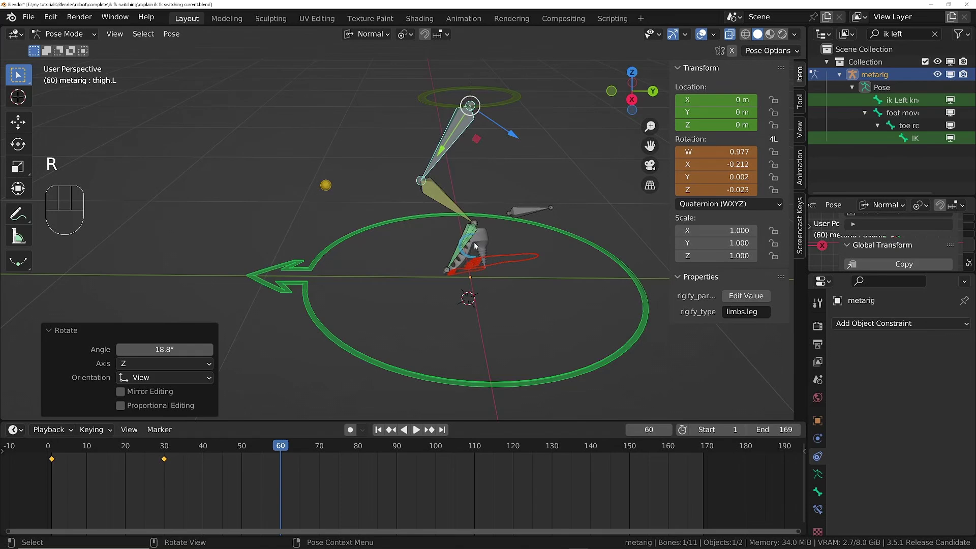
- Rotate the FK foot bone about -37.7° in the side view and rotate it again from the front
{"action": "left_click", "coordinate": [471, 234]}
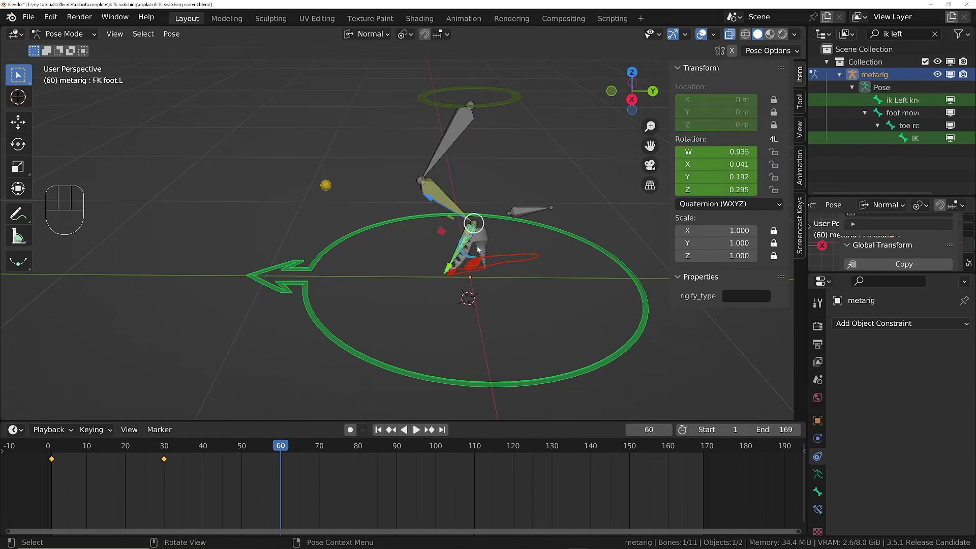
{"action": "key", "text": "r"}
{"action": "left_click", "coordinate": [496, 252]}
{"action": "middle_click_drag", "start_coordinate": [495, 252], "coordinate": [585, 187]}
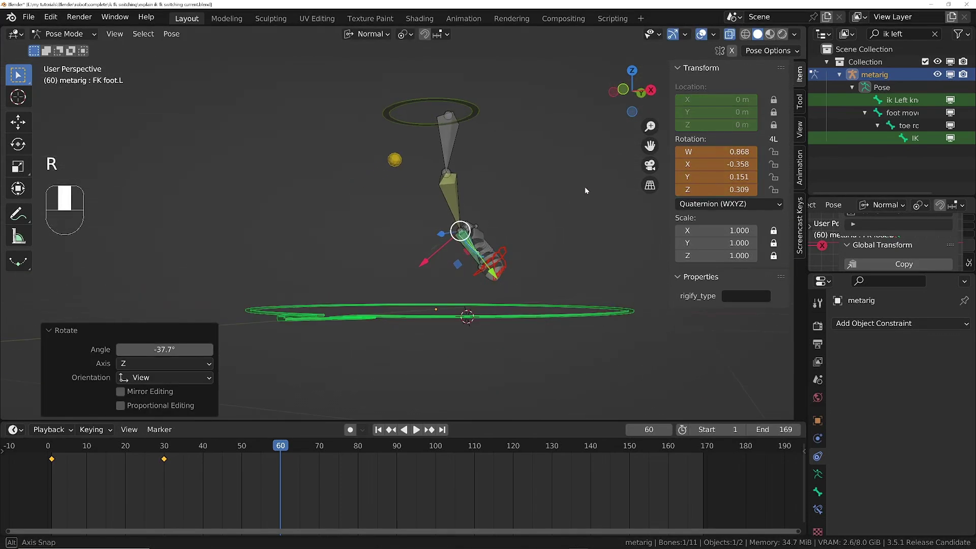
{"action": "key", "text": "r"}
{"action": "left_click", "coordinate": [501, 272]}
- Rotate the left shin bone about 63.2° around its own Y axis
{"action": "left_click", "coordinate": [456, 209]}
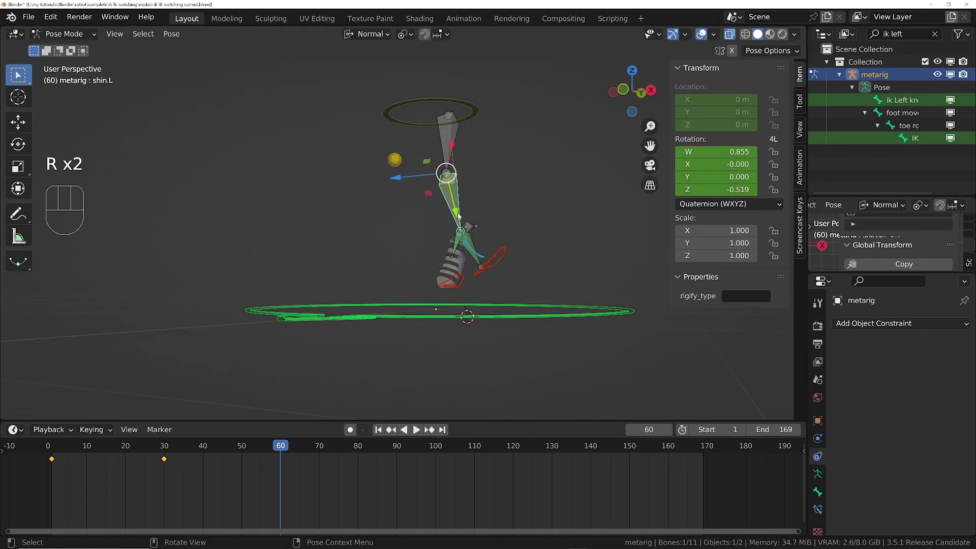
{"action": "middle_click_drag", "start_coordinate": [461, 213], "coordinate": [509, 192]}
{"action": "key", "text": "r"}
{"action": "right_click", "coordinate": [493, 206]}
{"action": "scroll", "coordinate": [490, 200], "scroll_direction": "up", "scroll_amount": 3}
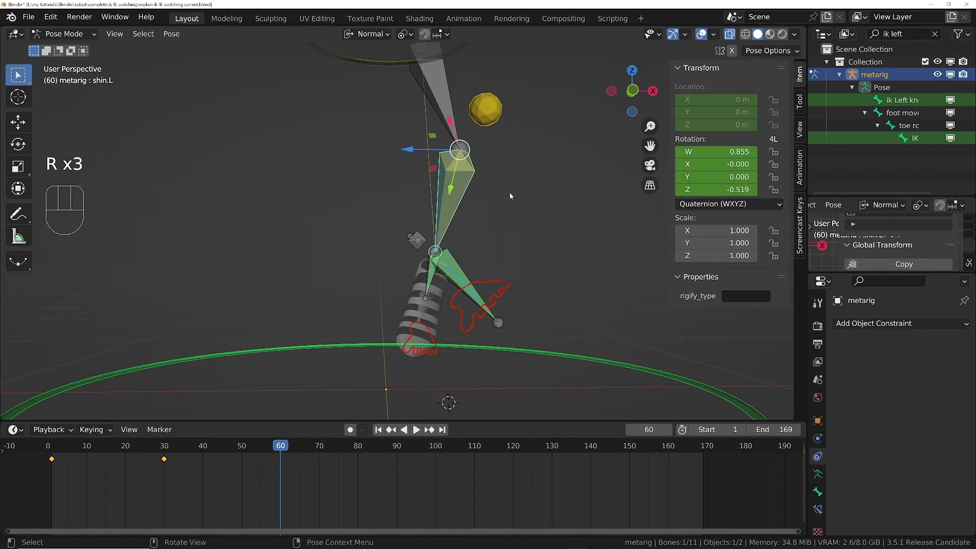
{"action": "key", "text": "r"}
{"action": "key", "text": "y"}
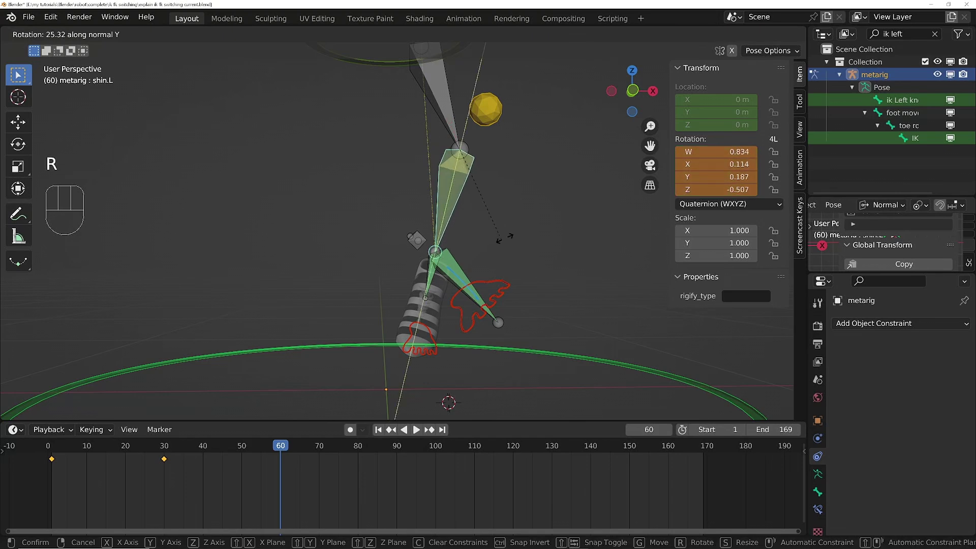
{"action": "left_click", "coordinate": [472, 186]}
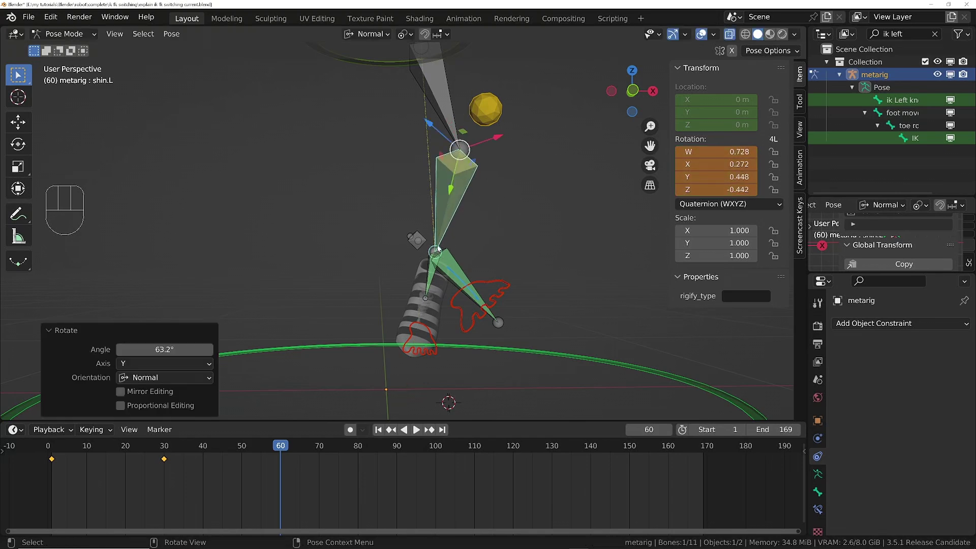
- Insert a Visual Location & Rotation keyframe for all bones at frame 60
{"action": "middle_click_drag", "start_coordinate": [472, 182], "coordinate": [479, 242], "text": "ctrl"}
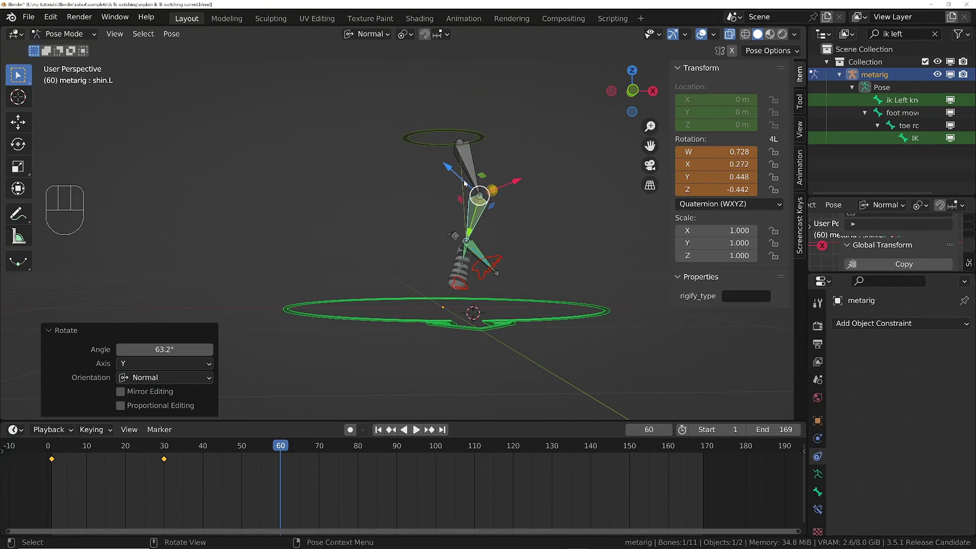
{"action": "left_click", "coordinate": [470, 166], "text": "shift"}
{"action": "key", "text": "a"}
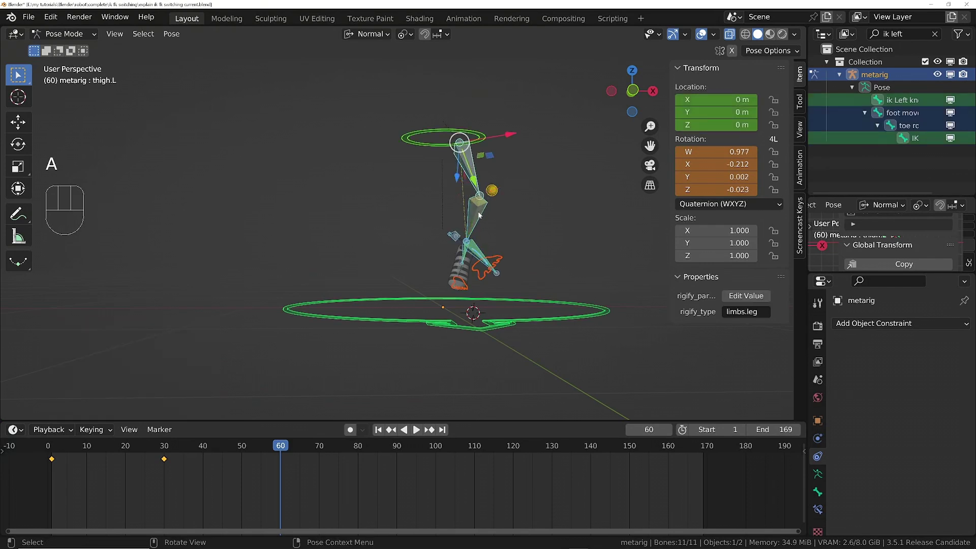
{"action": "key", "text": "i"}
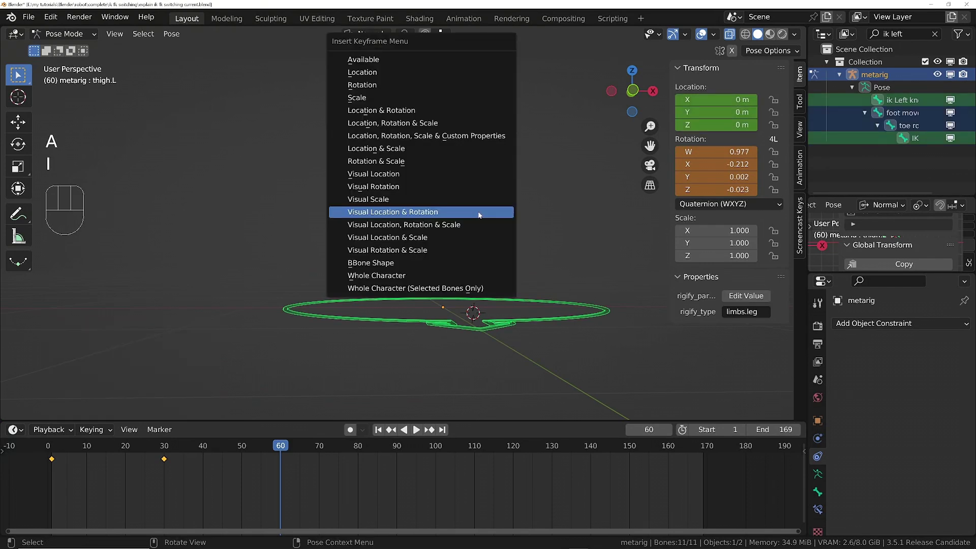
{"action": "left_click", "coordinate": [420, 212]}
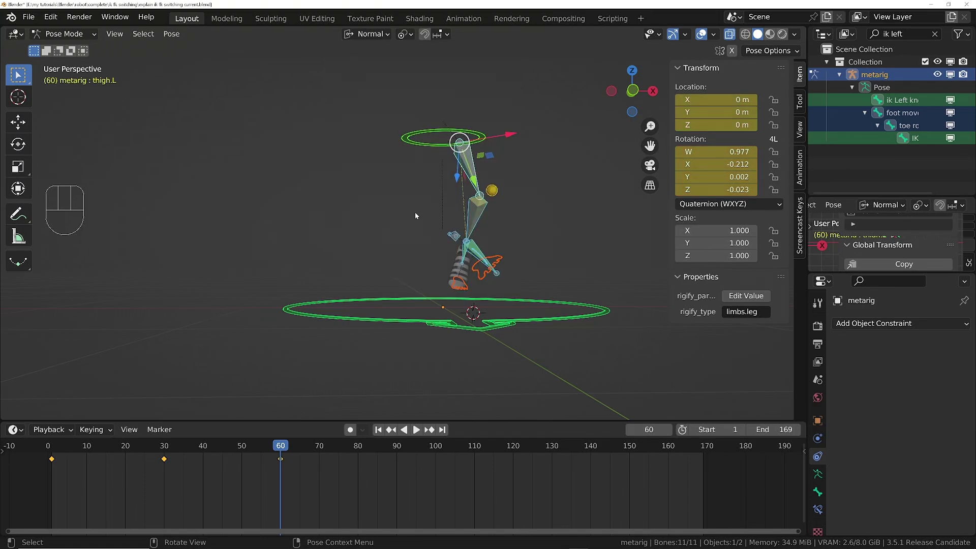
- Select the left IK foot snapper bone and copy its global transform at frame 60
{"action": "middle_click_drag", "start_coordinate": [454, 219], "coordinate": [459, 178], "text": "ctrl"}
{"action": "middle_click_drag", "start_coordinate": [460, 178], "coordinate": [447, 224], "text": "shift"}
{"action": "middle_click_drag", "start_coordinate": [473, 213], "coordinate": [425, 247]}
{"action": "left_click", "coordinate": [510, 347]}
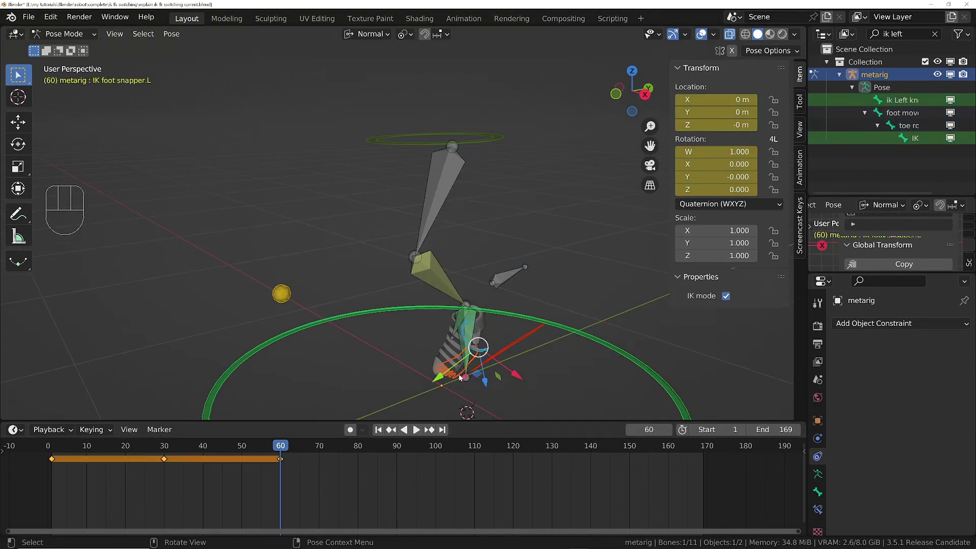
{"action": "middle_click_drag", "start_coordinate": [510, 345], "coordinate": [525, 339]}
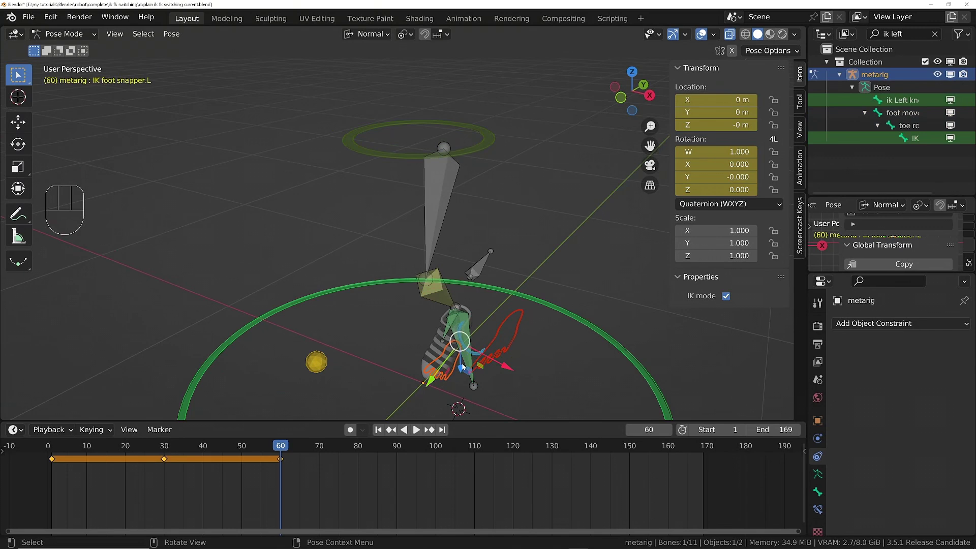
{"action": "middle_click_drag", "start_coordinate": [455, 369], "coordinate": [456, 362], "text": "ctrl"}
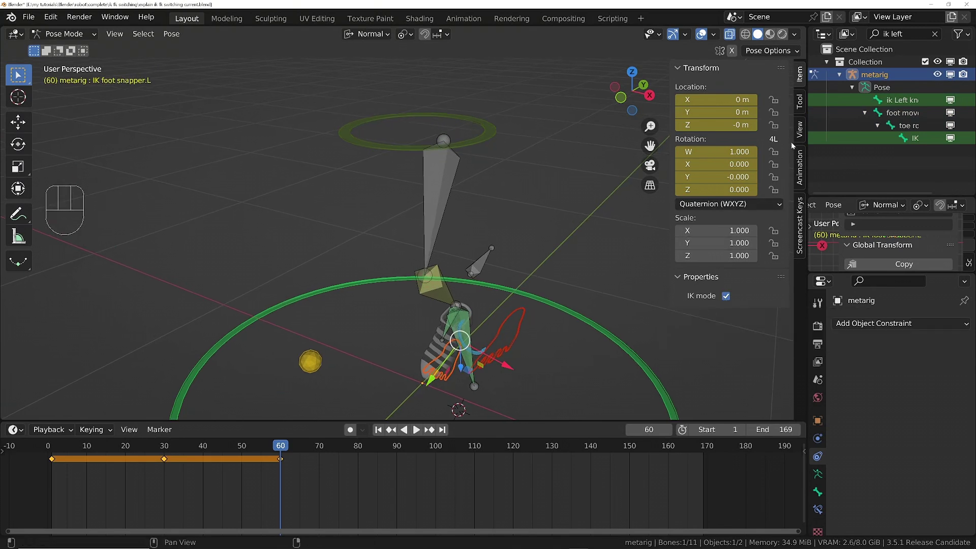
{"action": "left_click", "coordinate": [799, 161]}
{"action": "left_click", "coordinate": [730, 139]}
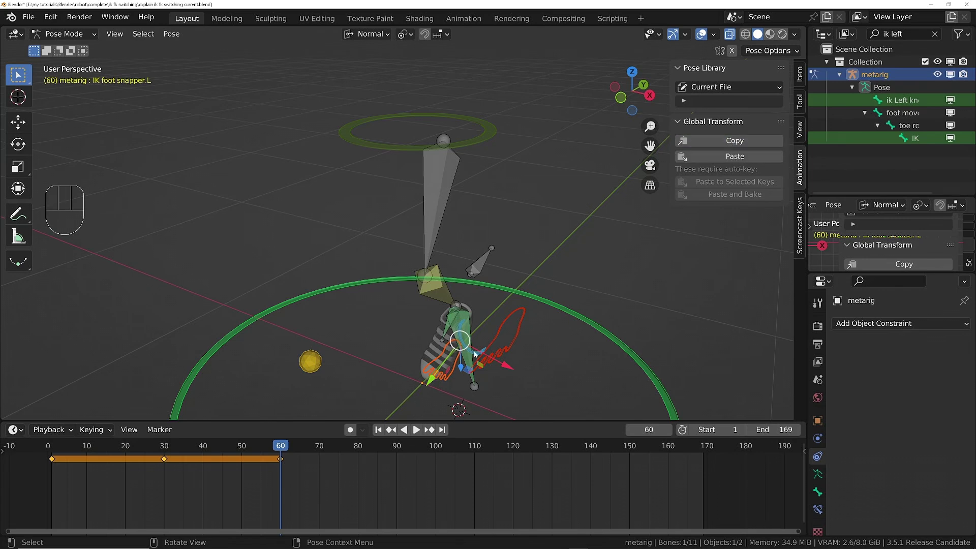
- Paste the copied global transform onto the foot move and heel.L bone and insert a Location & Rotation keyframe at frame 60
{"action": "left_click", "coordinate": [523, 323]}
{"action": "left_click", "coordinate": [718, 156]}
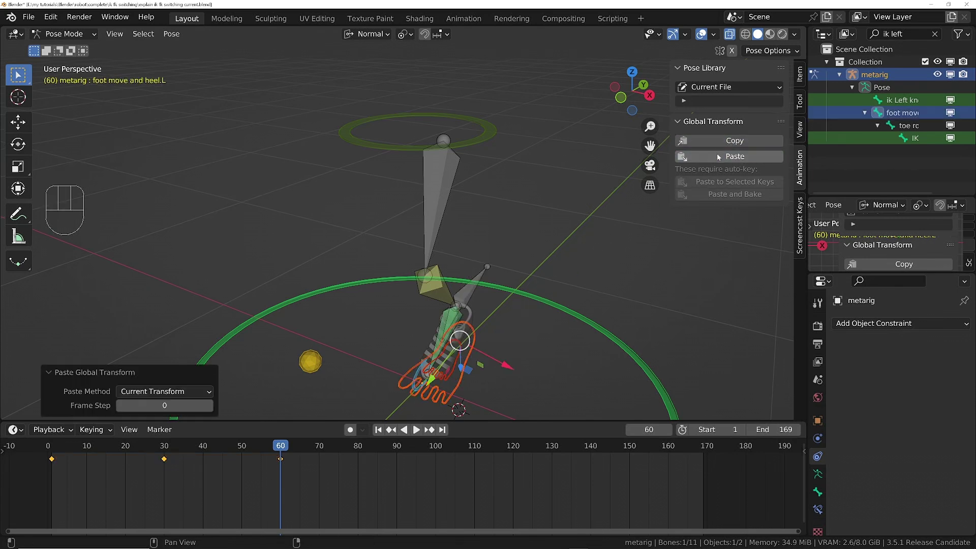
{"action": "key", "text": "i"}
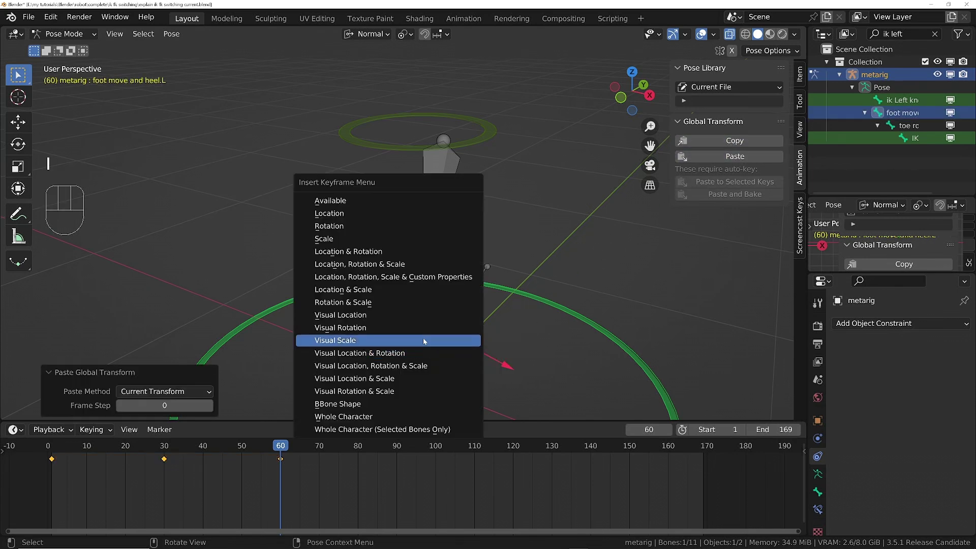
{"action": "left_click", "coordinate": [346, 252]}
{"action": "middle_click_drag", "start_coordinate": [375, 277], "coordinate": [475, 235], "text": "ctrl"}
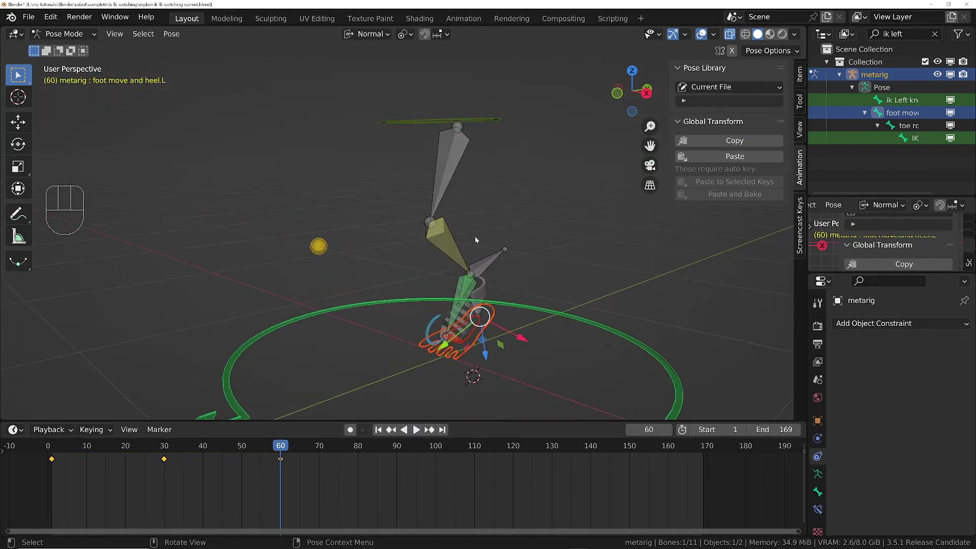
- Mark the knee's position with the 3D cursor and toggle the foot bone's ik mode to compare the FK and IK poses
{"action": "left_click", "coordinate": [800, 101]}
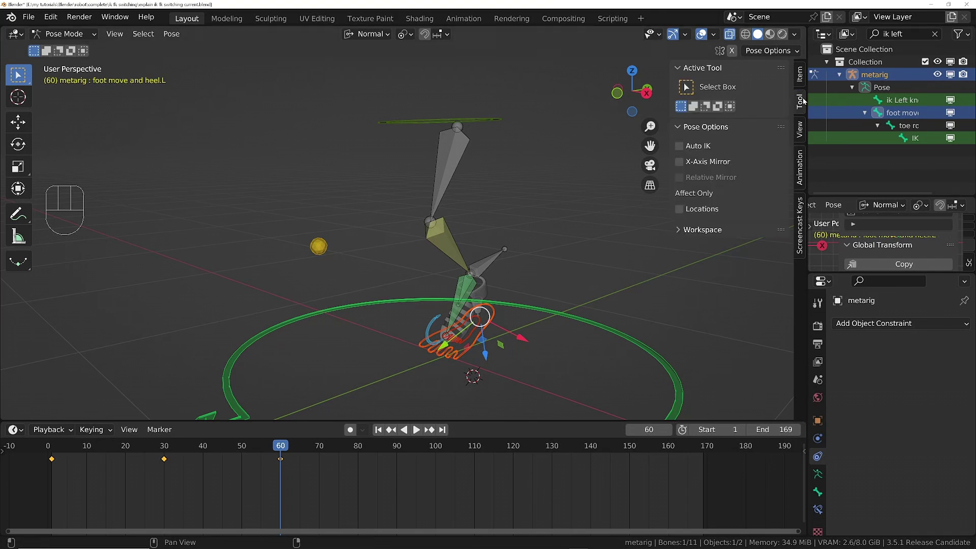
{"action": "left_click", "coordinate": [797, 79]}
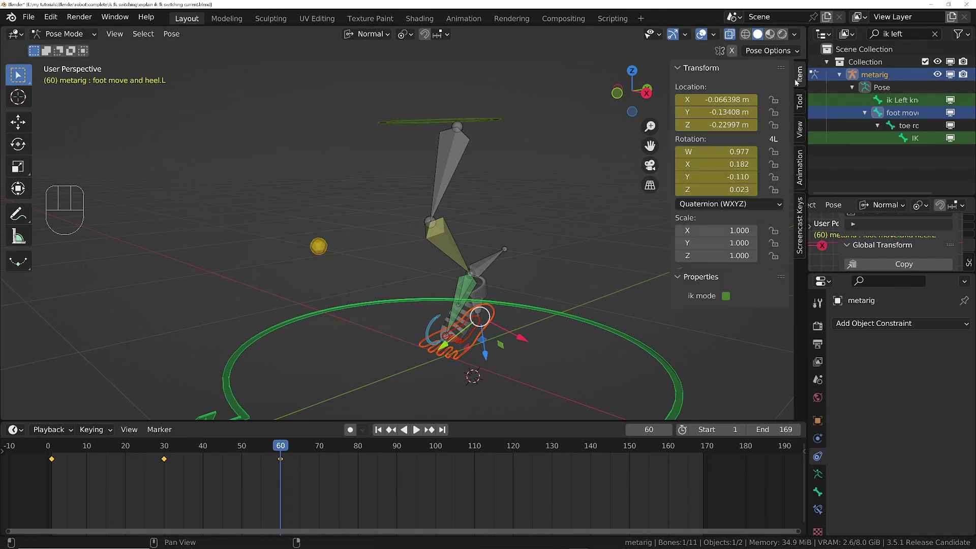
{"action": "middle_click_drag", "start_coordinate": [414, 252], "coordinate": [478, 184]}
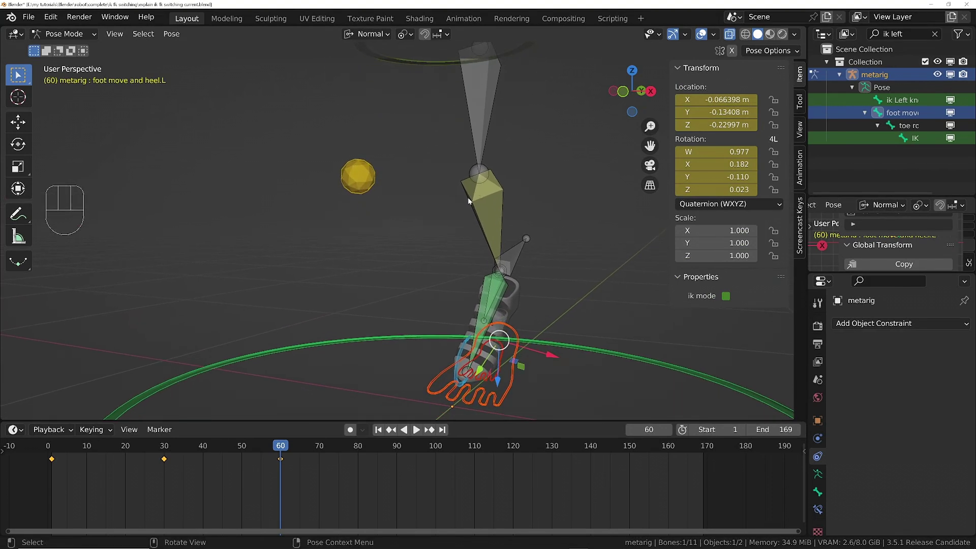
{"action": "right_click", "coordinate": [471, 202], "text": "shift"}
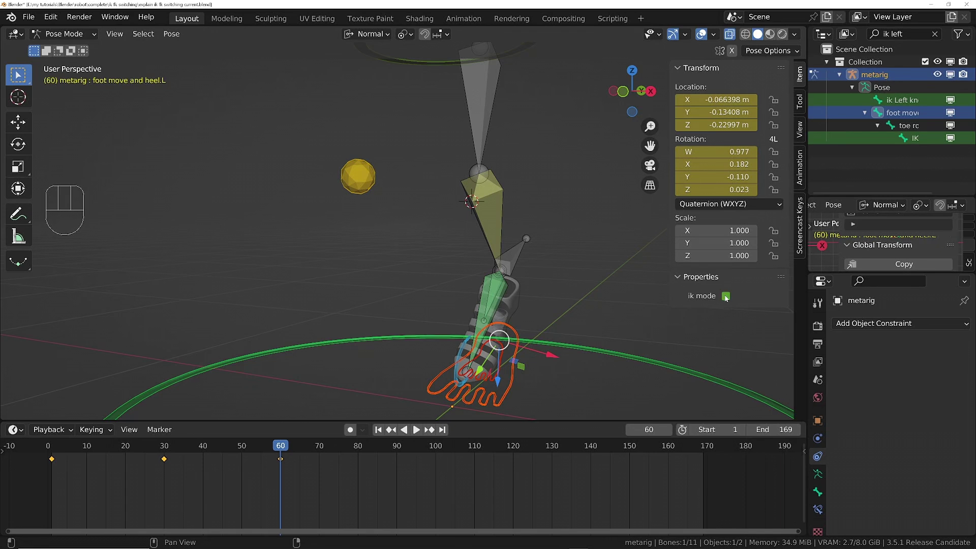
{"action": "left_click", "coordinate": [725, 296]}
{"action": "left_click", "coordinate": [726, 296]}
{"action": "left_click", "coordinate": [725, 296]}
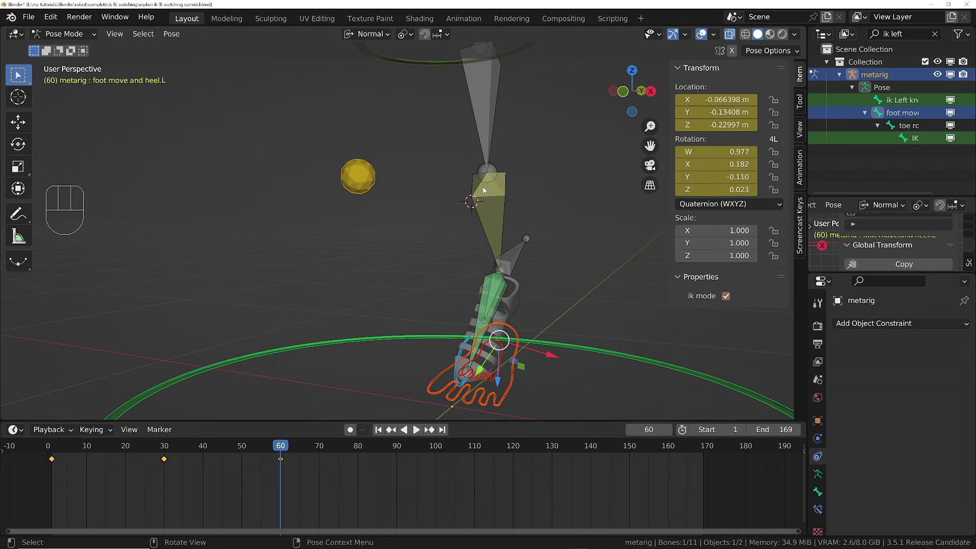
{"action": "key", "text": "ctrl+z"}
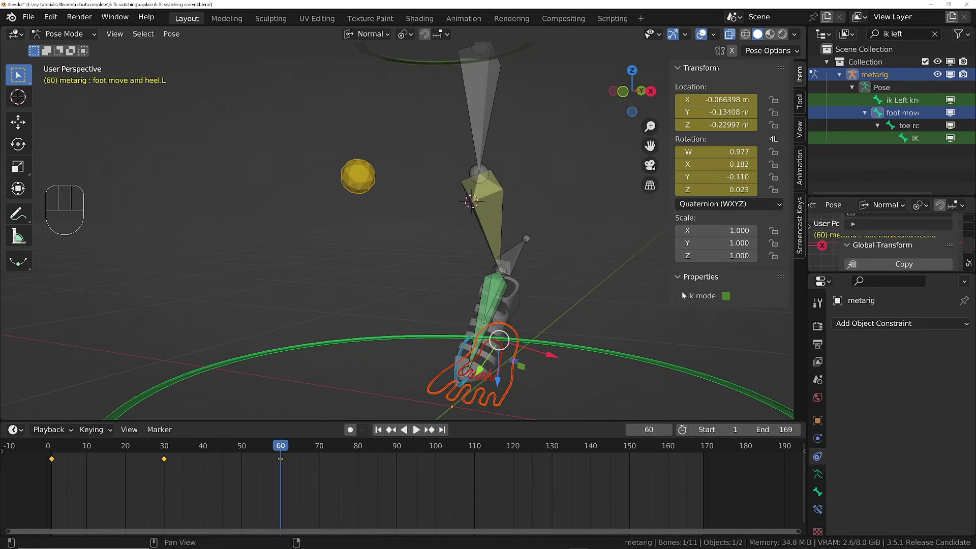
{"action": "left_click", "coordinate": [725, 296]}
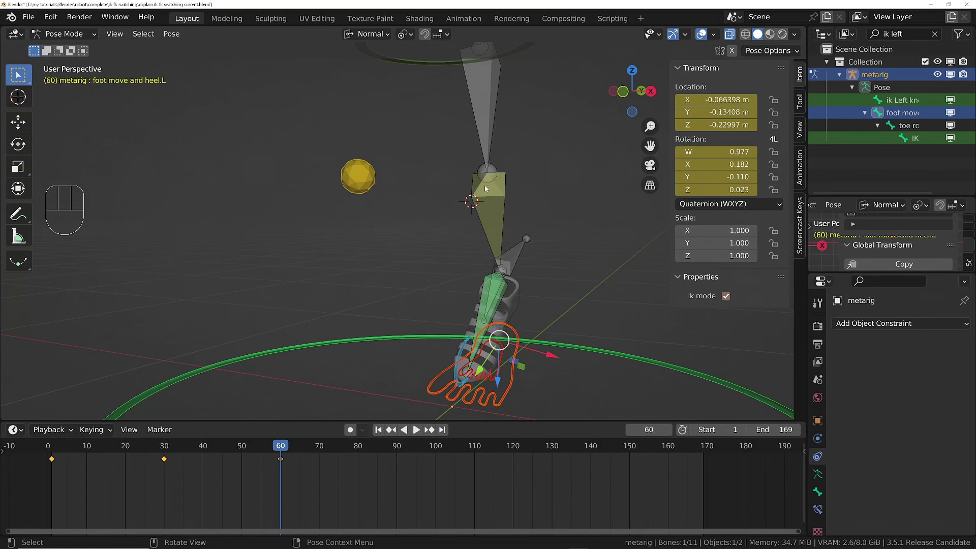
- Try moving the left IK knee target at frame 60, and turn ik mode back off on the foot bone
{"action": "left_click", "coordinate": [367, 187]}
{"action": "key", "text": "g"}
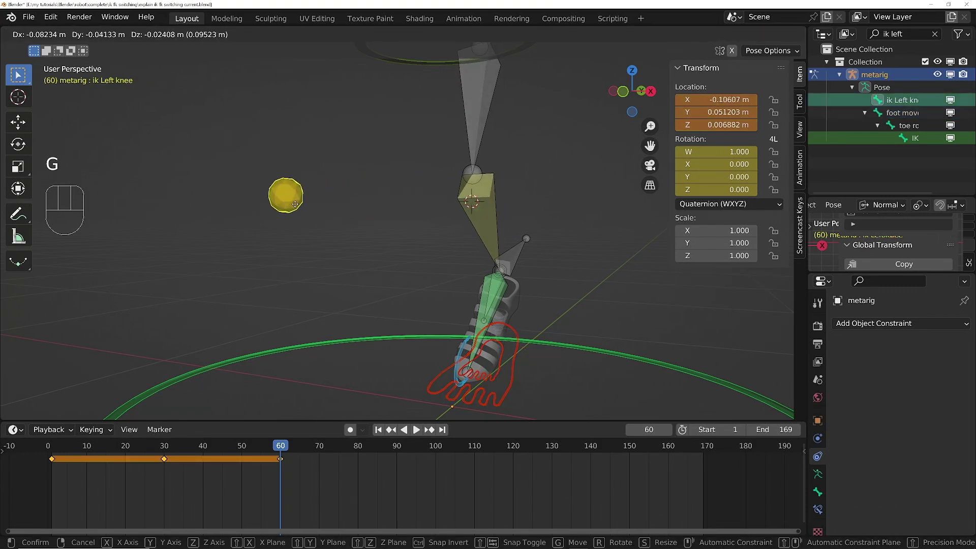
{"action": "right_click", "coordinate": [358, 206]}
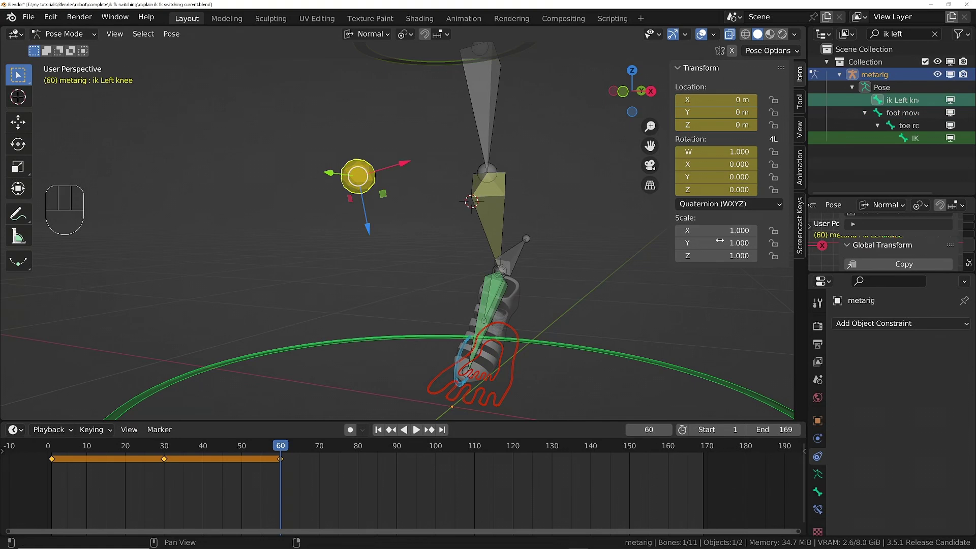
{"action": "left_click", "coordinate": [512, 338]}
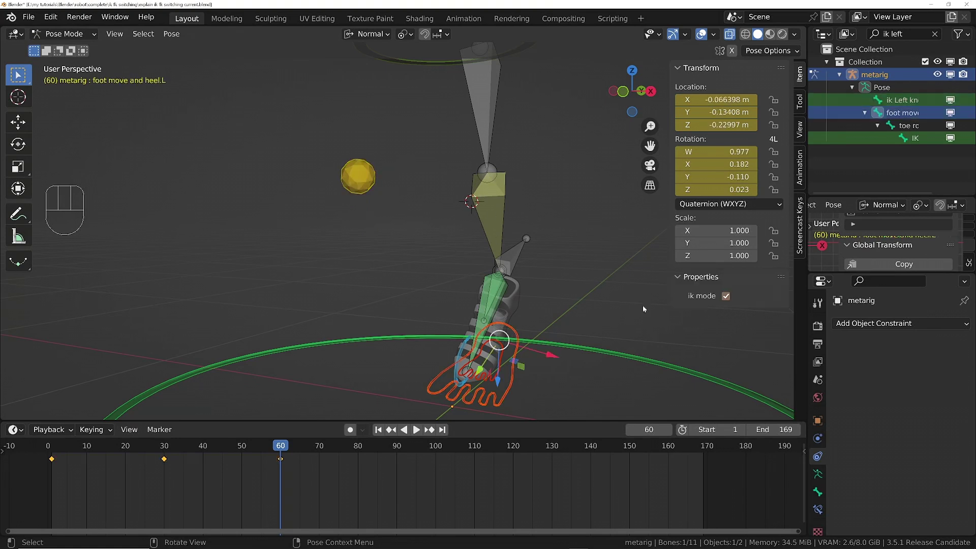
{"action": "left_click", "coordinate": [696, 295]}
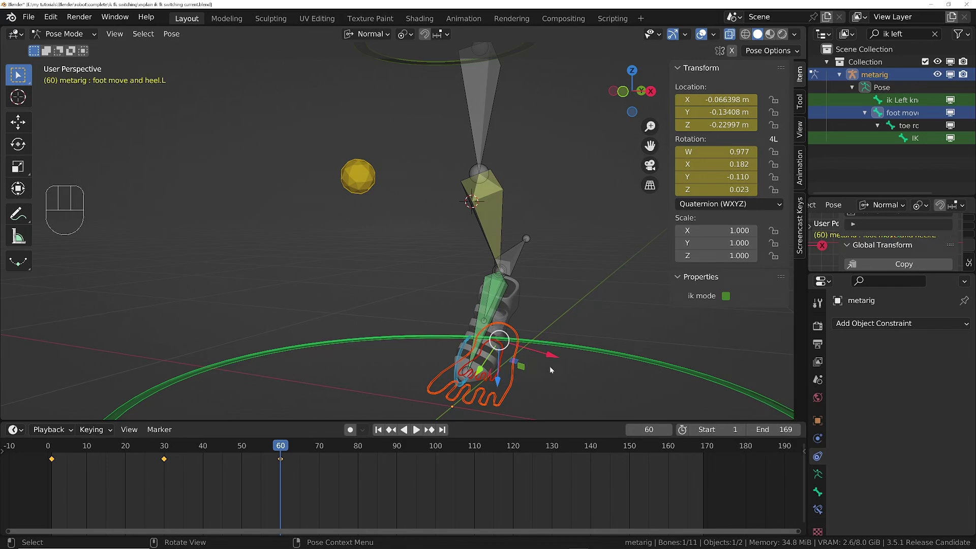
- Select the left shin bone and examine the axis locks in its Inverse Kinematics settings
{"action": "left_click", "coordinate": [483, 216]}
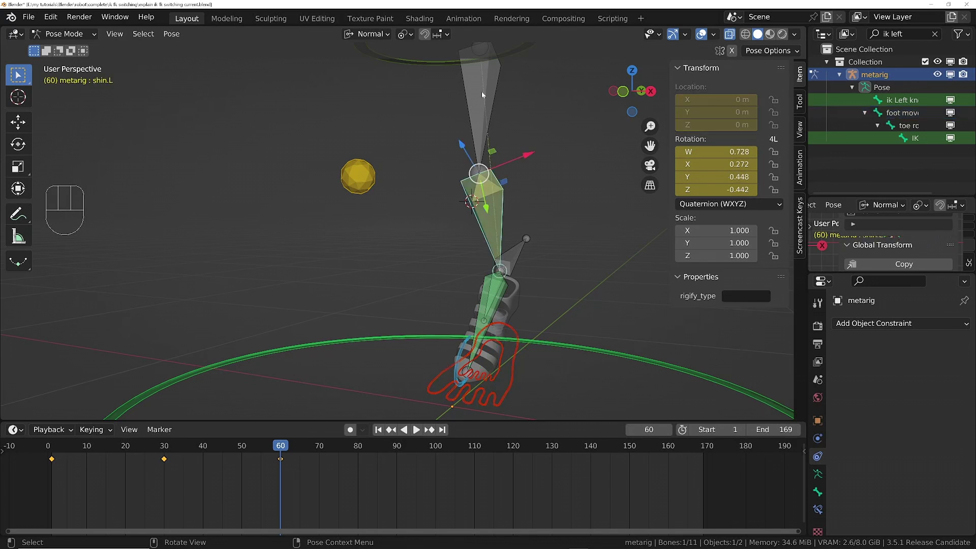
{"action": "left_click", "coordinate": [817, 492]}
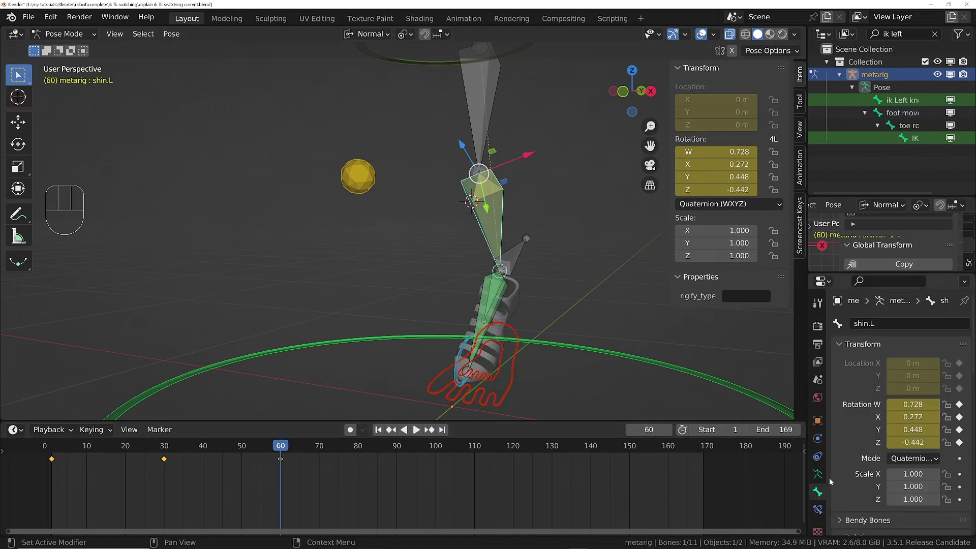
{"action": "scroll", "coordinate": [862, 300], "scroll_direction": "down", "scroll_amount": 6}
{"action": "scroll", "coordinate": [839, 410], "scroll_direction": "down", "scroll_amount": 6}
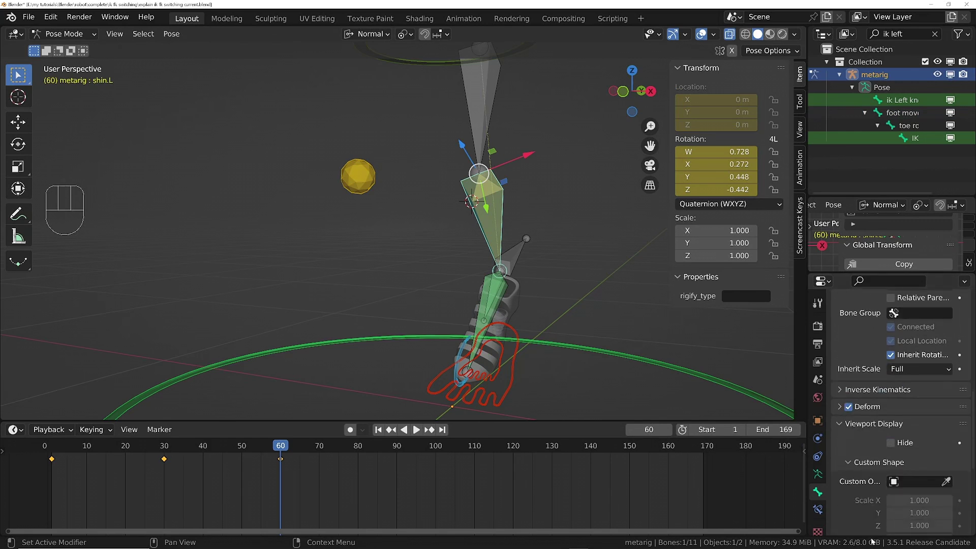
{"action": "left_click", "coordinate": [846, 389]}
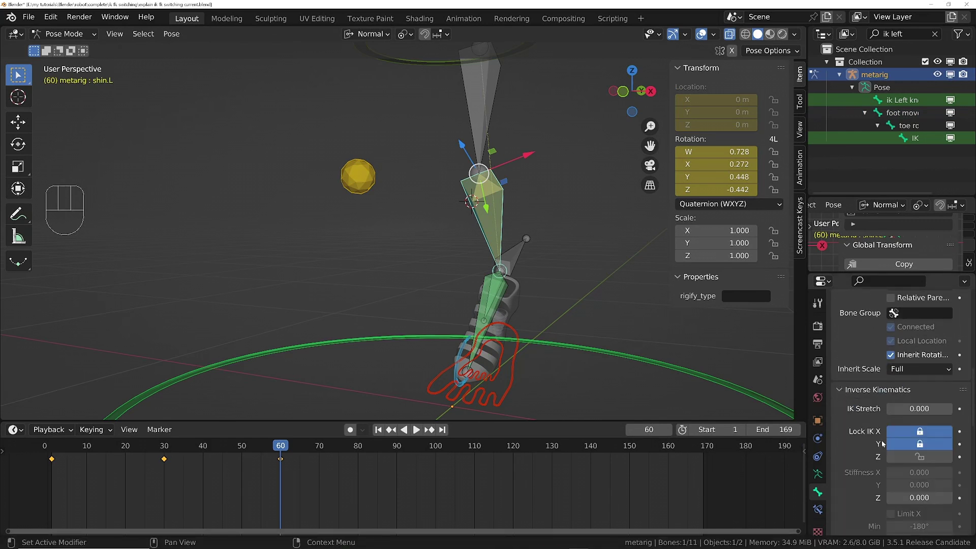
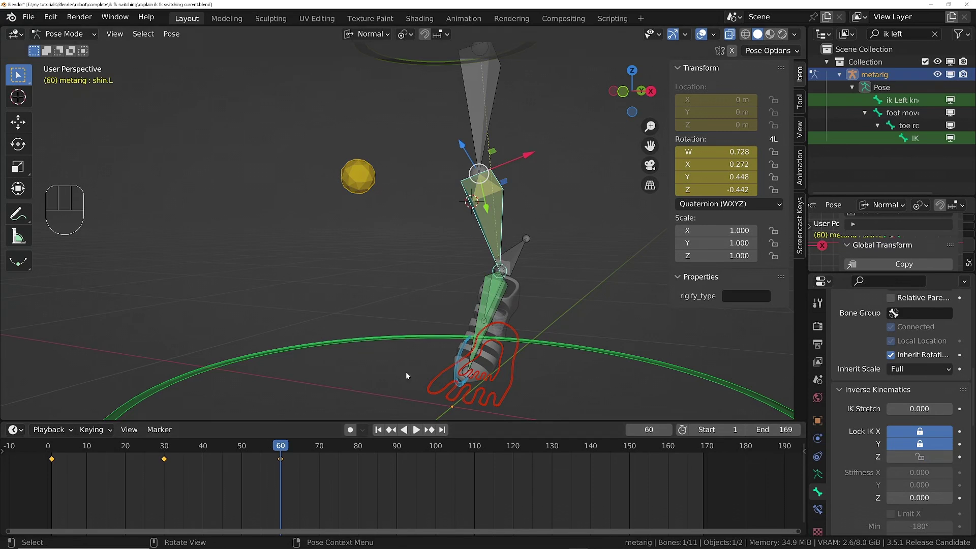
- Delete the left shin bone's keyframe at frame 60 and insert a new location and rotation keyframe from the untwisted pose
{"action": "left_click_drag", "start_coordinate": [323, 478], "coordinate": [261, 455]}
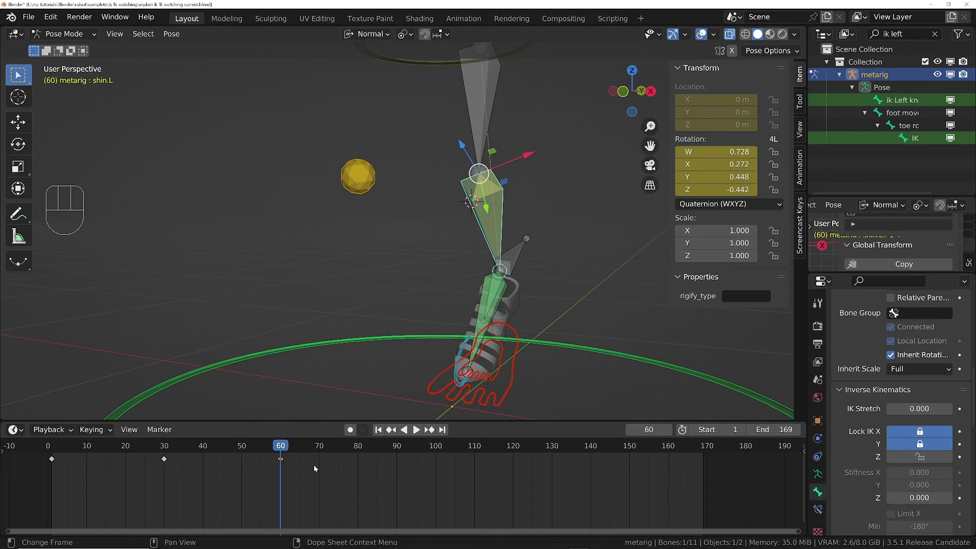
{"action": "key", "text": "x"}
{"action": "left_click", "coordinate": [315, 465]}
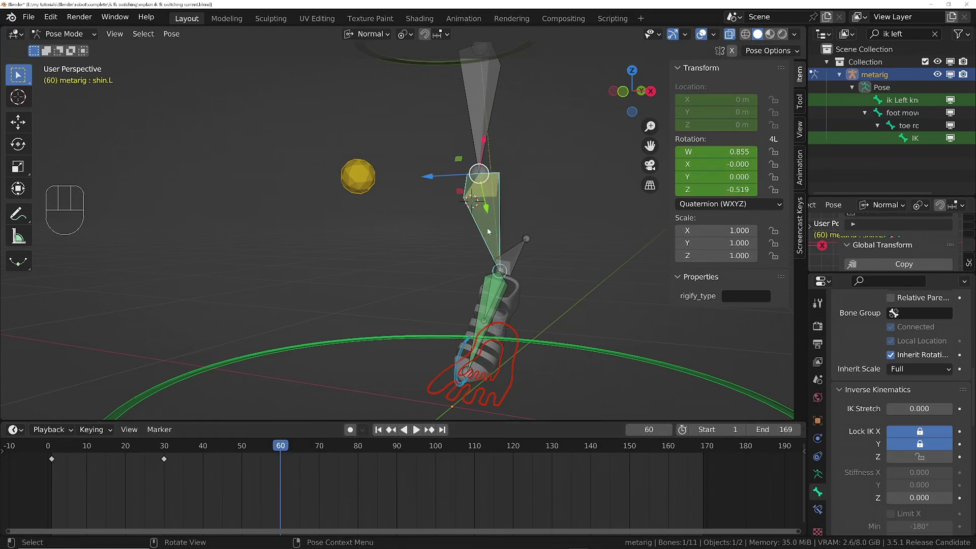
{"action": "key", "text": "i"}
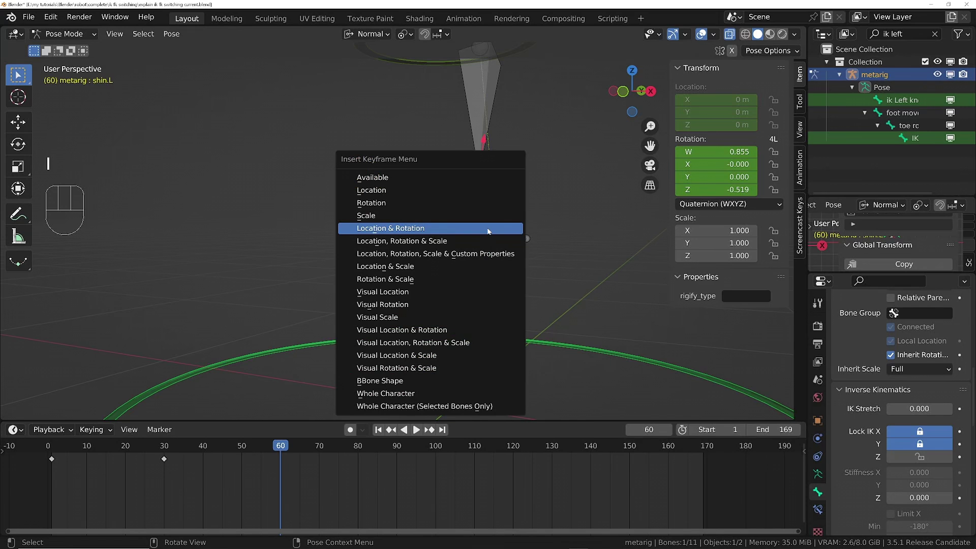
{"action": "left_click", "coordinate": [414, 343]}
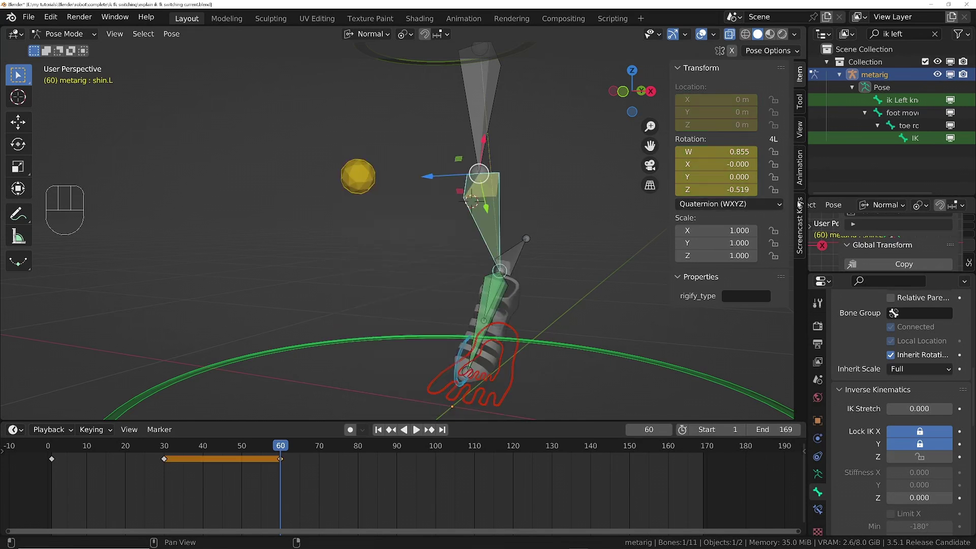
- Place the 3D cursor at the shin's upper edge as a reference and turn on ik mode for the foot bone
{"action": "left_click", "coordinate": [514, 380]}
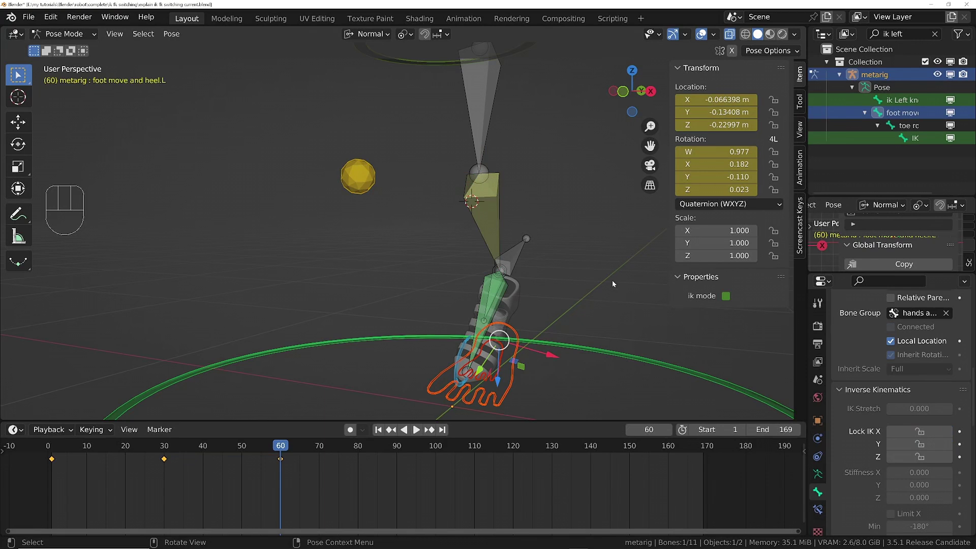
{"action": "key", "text": "shift"}
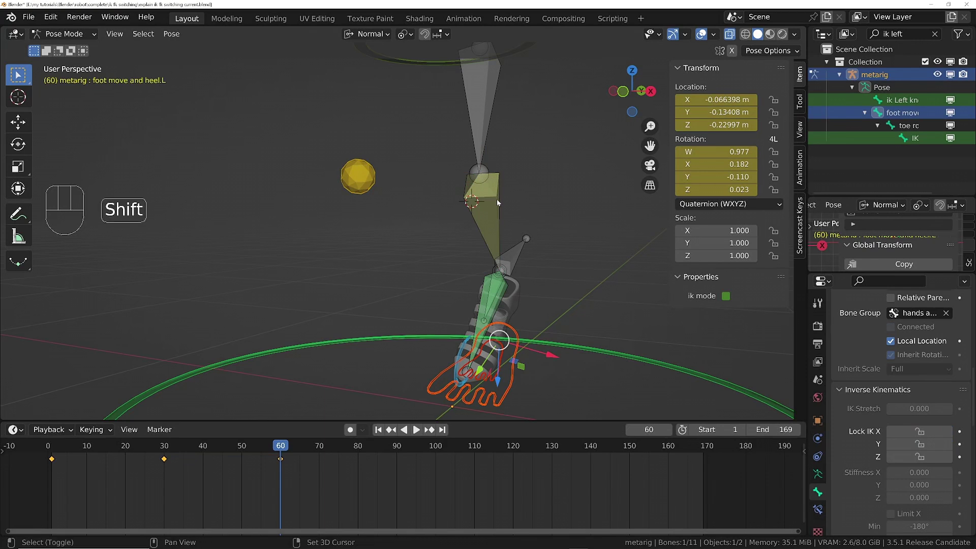
{"action": "left_click", "coordinate": [725, 297]}
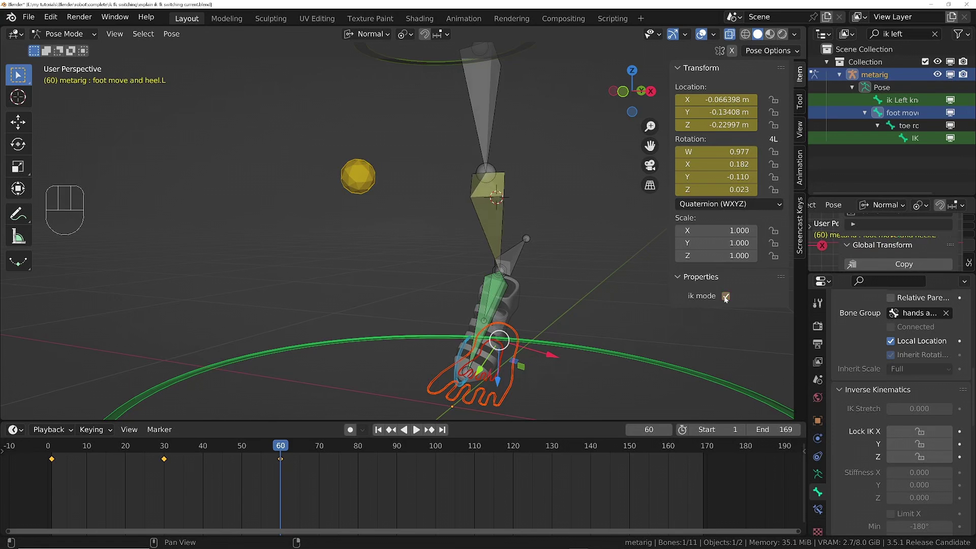
- Move the ik Left knee target about -0.038 m X, -0.019 m Y and -0.011 m Z and insert a Visual Location & Rotation keyframe
{"action": "left_click", "coordinate": [364, 174]}
{"action": "key", "text": "g"}
{"action": "left_click", "coordinate": [358, 175]}
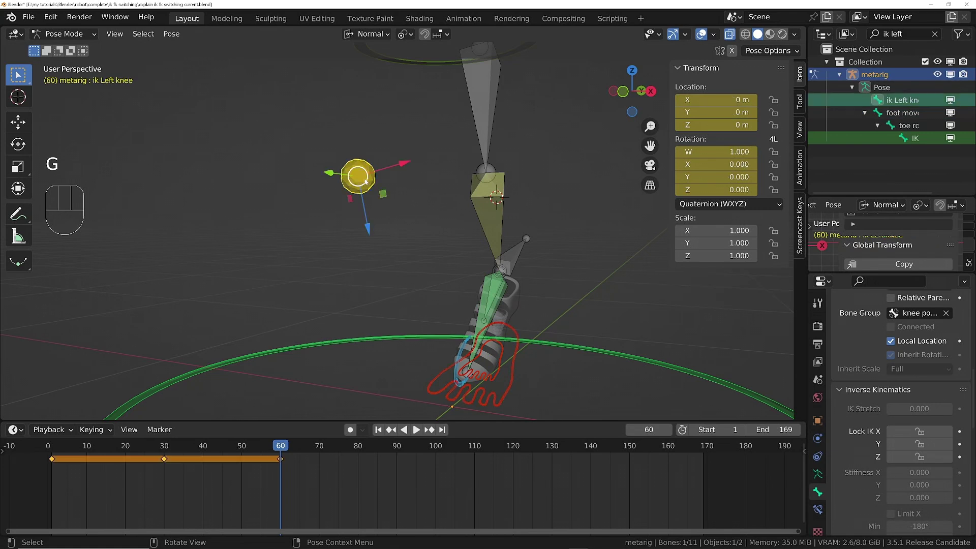
{"action": "key", "text": "g"}
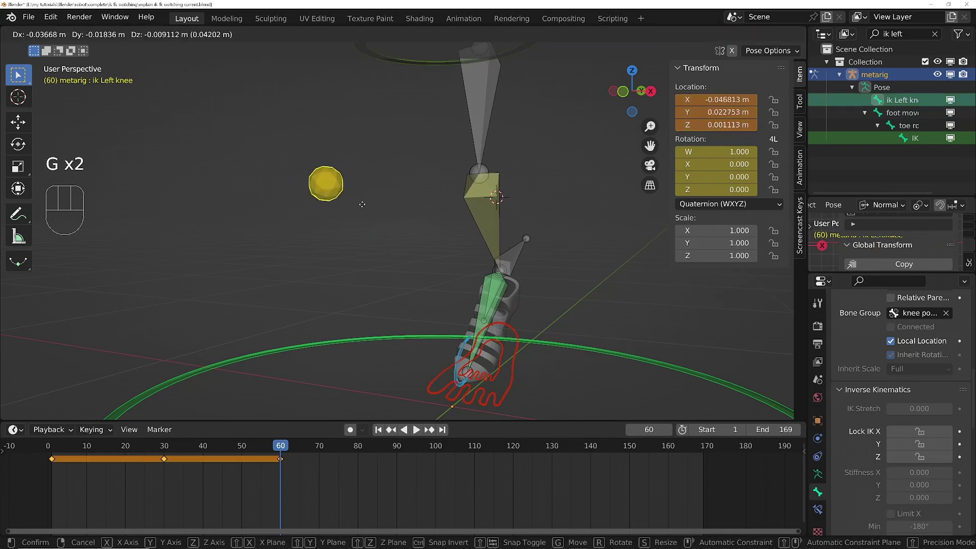
{"action": "left_click", "coordinate": [360, 205]}
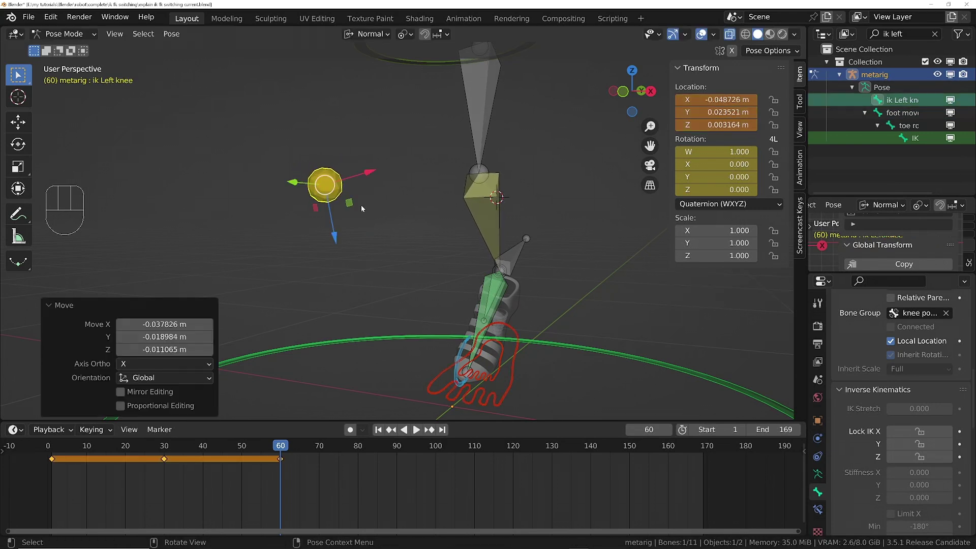
{"action": "key", "text": "i"}
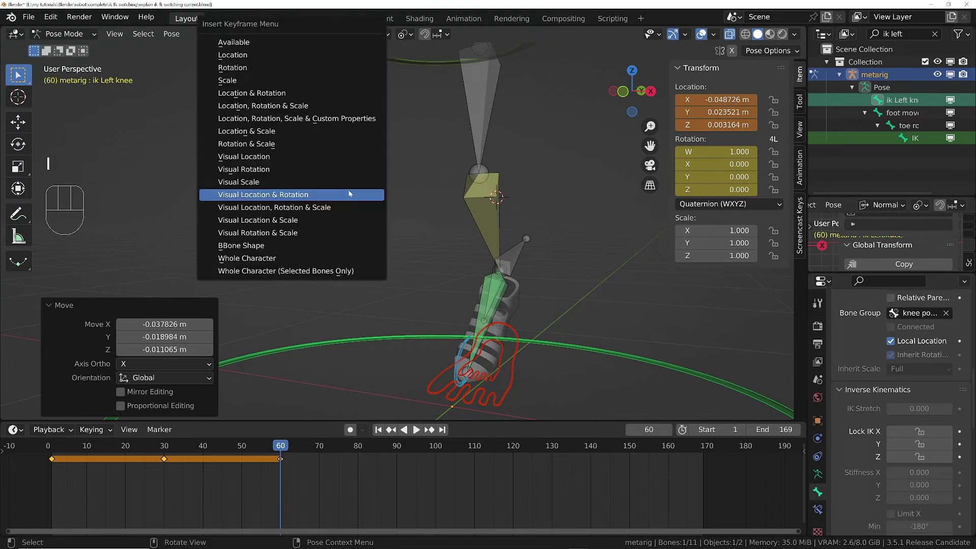
{"action": "left_click", "coordinate": [349, 190]}
- Step back and forth through the frames around 60 to compare the FK and IK knee poses, and select the foot bone
{"action": "key", "text": "Left"}
{"action": "key", "text": "Left"}
{"action": "key", "text": "Left"}
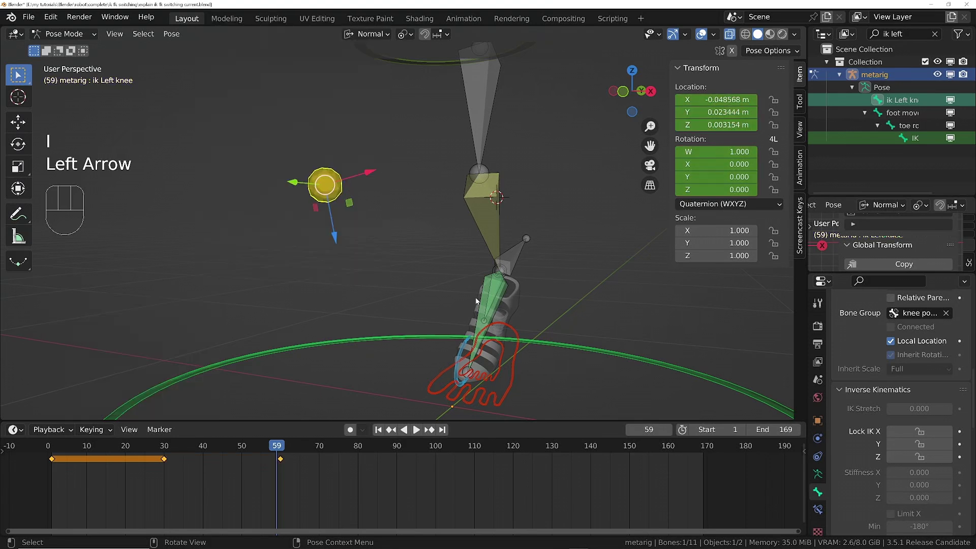
{"action": "key", "text": "Right"}
{"action": "key", "text": "Right"}
{"action": "key", "text": "Right"}
{"action": "key", "text": "Right"}
{"action": "key", "text": "Right"}
{"action": "key", "text": "Left"}
{"action": "key", "text": "Left"}
{"action": "key", "text": "Left"}
{"action": "key", "text": "Left"}
{"action": "key", "text": "Left"}
{"action": "key", "text": "Left"}
{"action": "key", "text": "Left"}
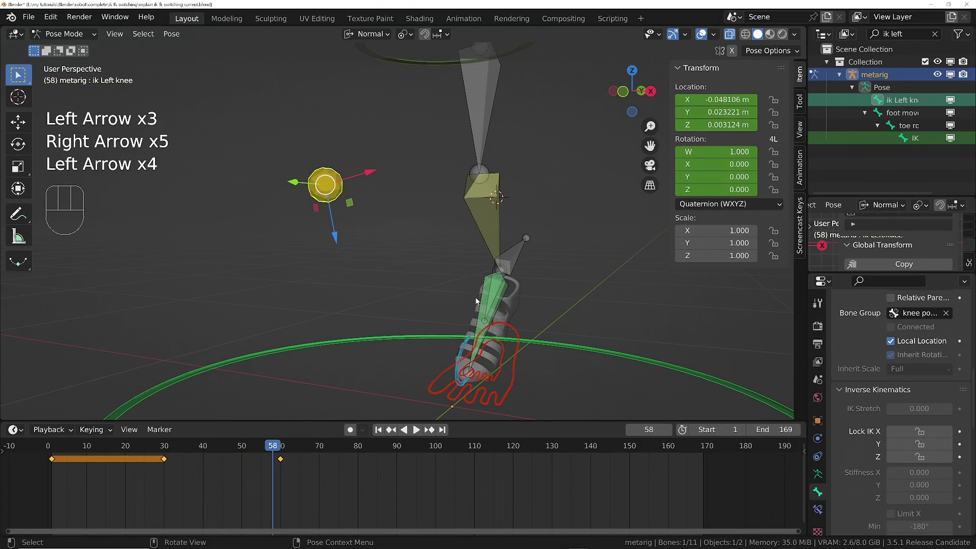
{"action": "key", "text": "Right"}
{"action": "key", "text": "Right"}
{"action": "key", "text": "Right"}
{"action": "key", "text": "Right"}
{"action": "key", "text": "Right"}
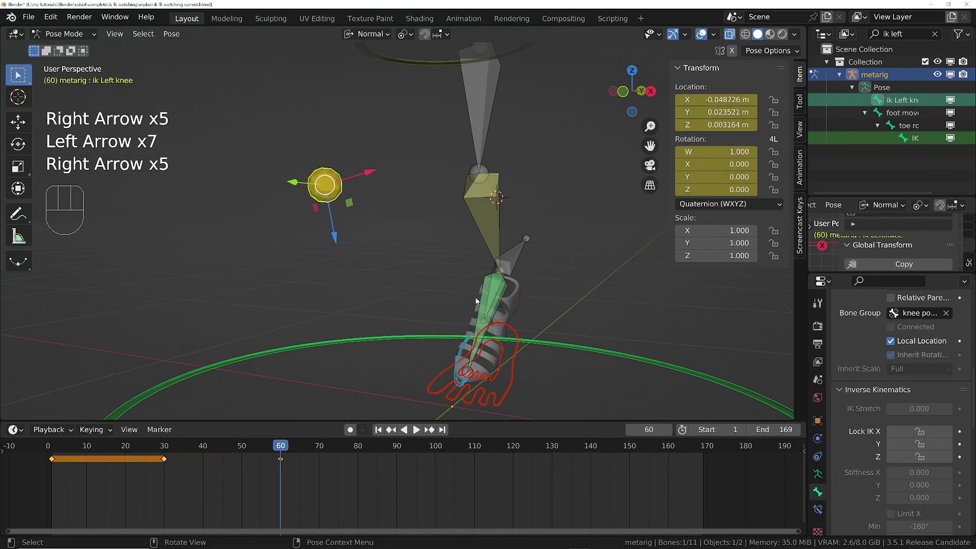
{"action": "key", "text": "Left"}
{"action": "key", "text": "Left"}
{"action": "key", "text": "Left"}
{"action": "key", "text": "Left"}
{"action": "key", "text": "Left"}
{"action": "key", "text": "Right"}
{"action": "key", "text": "Right"}
{"action": "key", "text": "Right"}
{"action": "key", "text": "Right"}
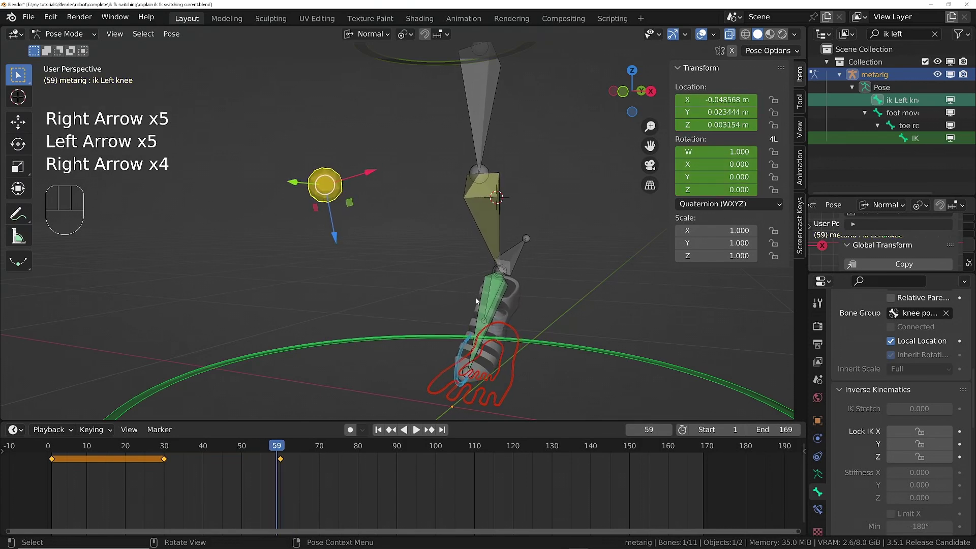
{"action": "key", "text": "Right"}
{"action": "left_click", "coordinate": [507, 391]}
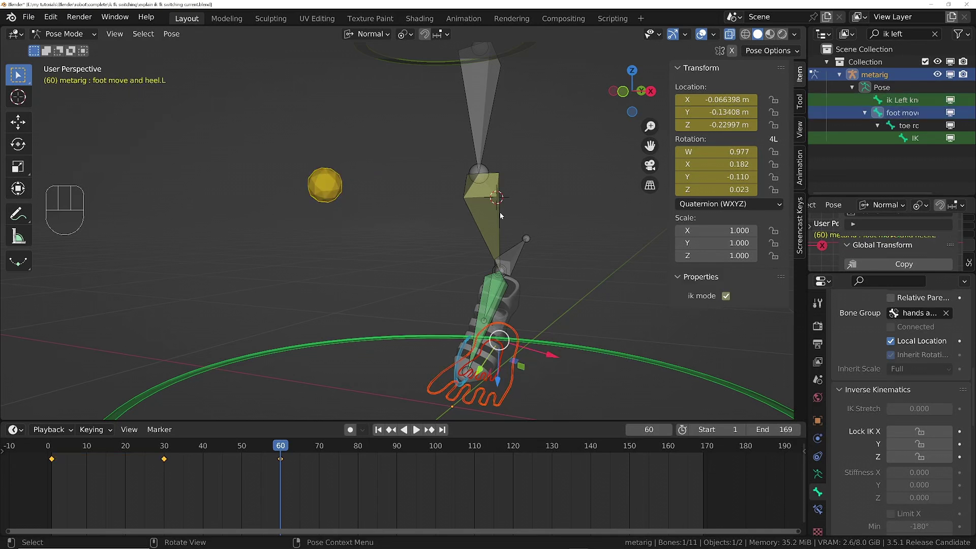
- Insert a Visual Location & Rotation keyframe for the left thigh and shin bones at frame 60
{"action": "left_click", "coordinate": [474, 86], "text": "shift"}
{"action": "key", "text": "i"}
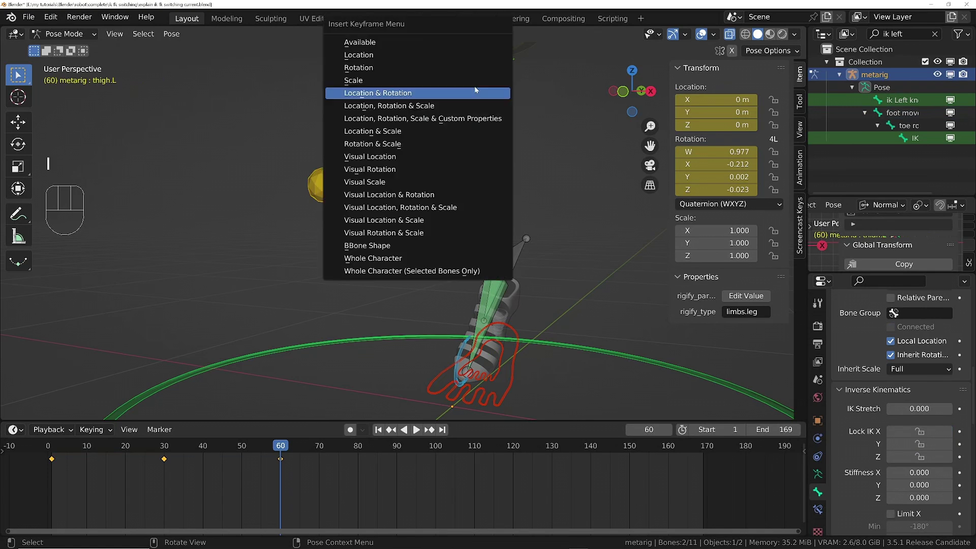
{"action": "left_click", "coordinate": [420, 195]}
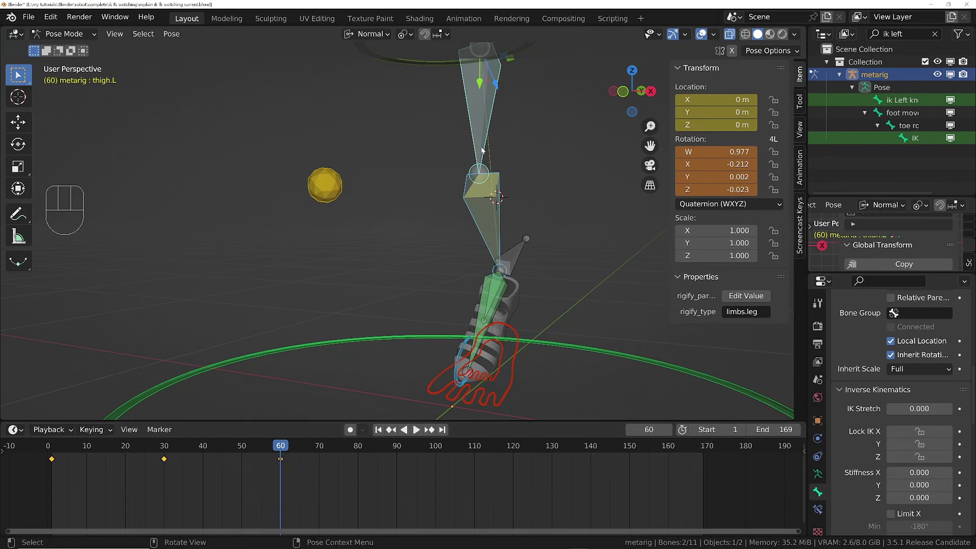
- Step back and forth through the frames before 60 to review the left leg's motion, and save the file
{"action": "key", "text": "Left"}
{"action": "key", "text": "Left"}
{"action": "key", "text": "Left"}
{"action": "key", "text": "Left"}
{"action": "key", "text": "Left"}
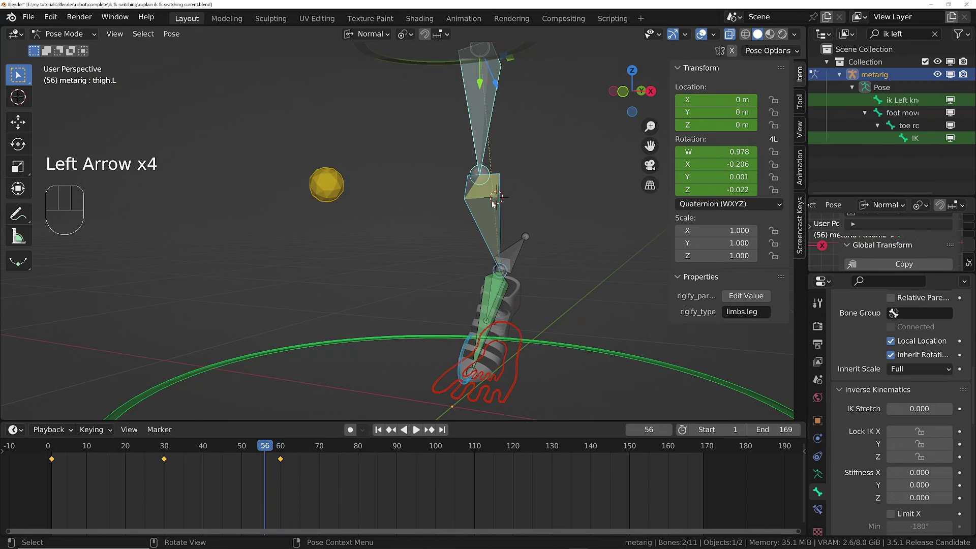
{"action": "key", "text": "Right"}
{"action": "key", "text": "Right"}
{"action": "key", "text": "Right"}
{"action": "key", "text": "Right"}
{"action": "key", "text": "Right"}
{"action": "key", "text": "Left"}
{"action": "key", "text": "Left"}
{"action": "key", "text": "Left"}
{"action": "key", "text": "Left"}
{"action": "key", "text": "Left"}
{"action": "key", "text": "Left"}
{"action": "key", "text": "Left"}
{"action": "key", "text": "Left"}
{"action": "key", "text": "Left"}
{"action": "key", "text": "Left"}
{"action": "key", "text": "Left"}
{"action": "key", "text": "Left"}
{"action": "key", "text": "Left"}
{"action": "key", "text": "Left"}
{"action": "key", "text": "Left"}
{"action": "key", "text": "Left"}
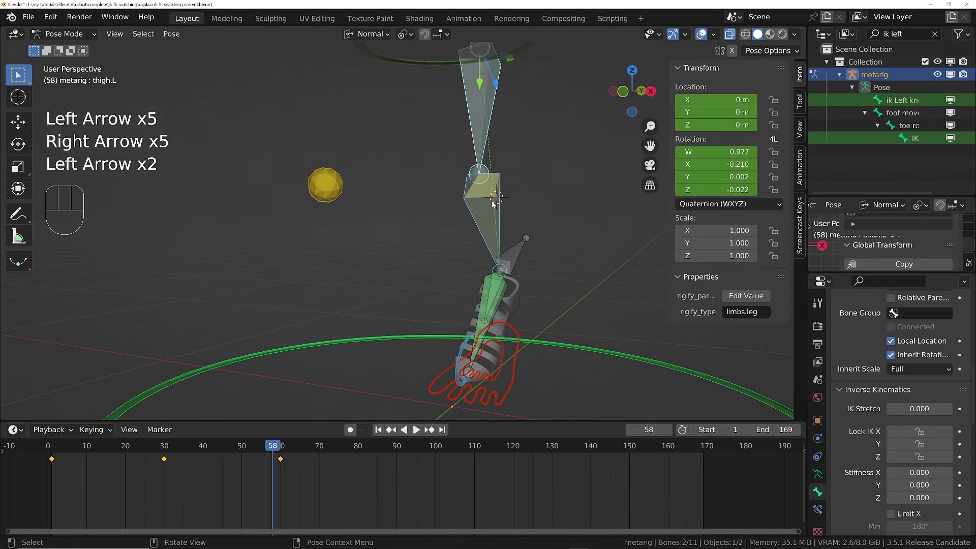
{"action": "key", "text": "Left"}
{"action": "key", "text": "Left"}
{"action": "key", "text": "Left"}
{"action": "key", "text": "Left"}
{"action": "key", "text": "Left"}
{"action": "key", "text": "Left"}
{"action": "key", "text": "Left"}
{"action": "key", "text": "Left"}
{"action": "key", "text": "Left"}
{"action": "key", "text": "Left"}
{"action": "key", "text": "Left"}
{"action": "key", "text": "Left"}
{"action": "key", "text": "Left"}
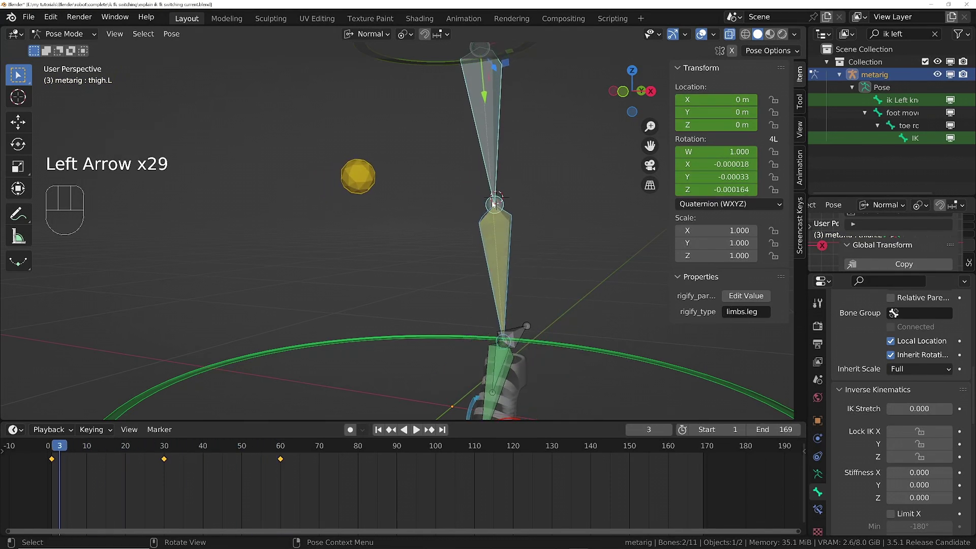
{"action": "key", "text": "Right"}
{"action": "key", "text": "Right"}
{"action": "key", "text": "Right"}
{"action": "key", "text": "Right"}
{"action": "key", "text": "Right"}
{"action": "key", "text": "Right"}
{"action": "key", "text": "Right"}
{"action": "key", "text": "Right"}
{"action": "key", "text": "Right"}
{"action": "key", "text": "Right"}
{"action": "key", "text": "Right"}
{"action": "key", "text": "Right"}
{"action": "key", "text": "Right"}
{"action": "key", "text": "Right"}
{"action": "key", "text": "Right"}
{"action": "key", "text": "Right"}
{"action": "key", "text": "Right"}
{"action": "key", "text": "Right"}
{"action": "key", "text": "Right"}
{"action": "key", "text": "Right"}
{"action": "key", "text": "Right"}
{"action": "key", "text": "Right"}
{"action": "key", "text": "Right"}
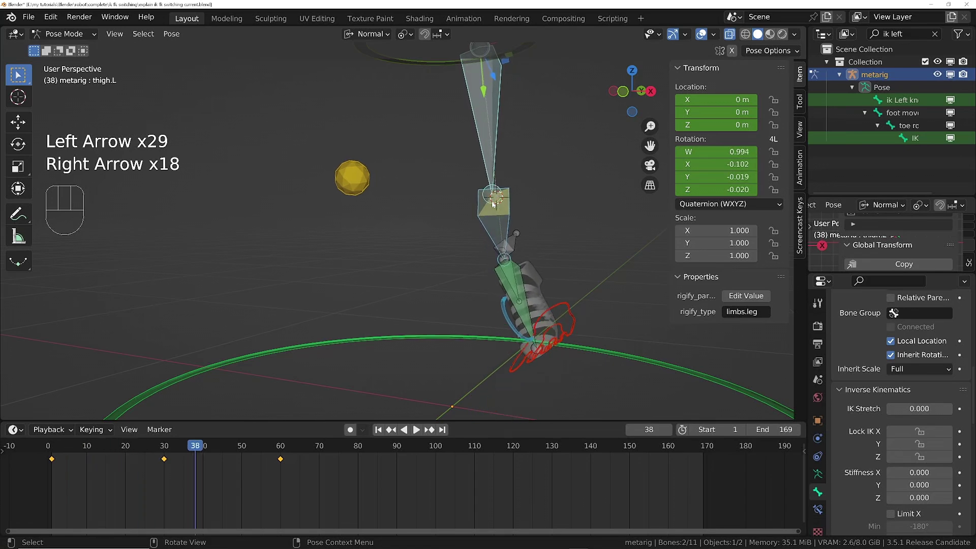
{"action": "key", "text": "ctrl+s"}
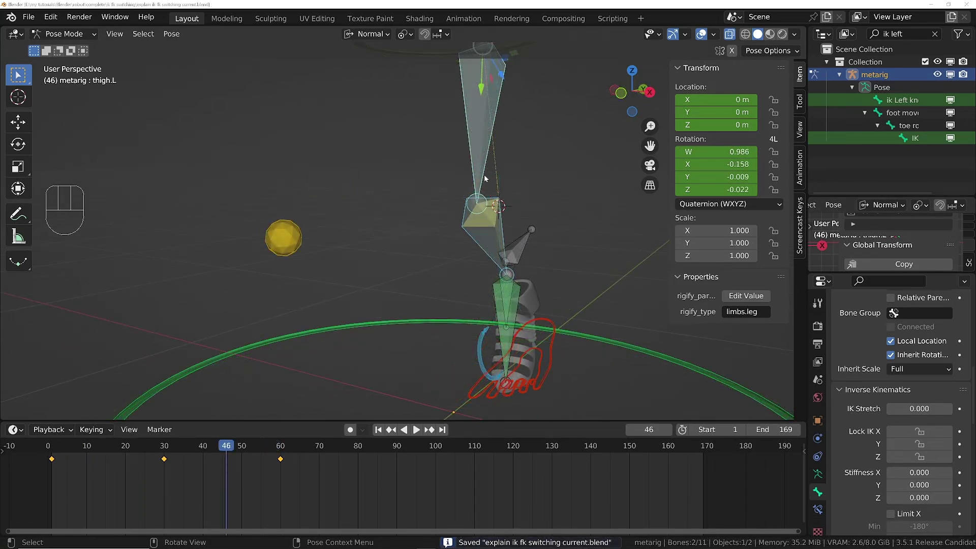
- Lock the left shin bone's X and Y rotation and test that it cannot twist, cancelling the trial rotation
{"action": "left_click", "coordinate": [475, 120]}
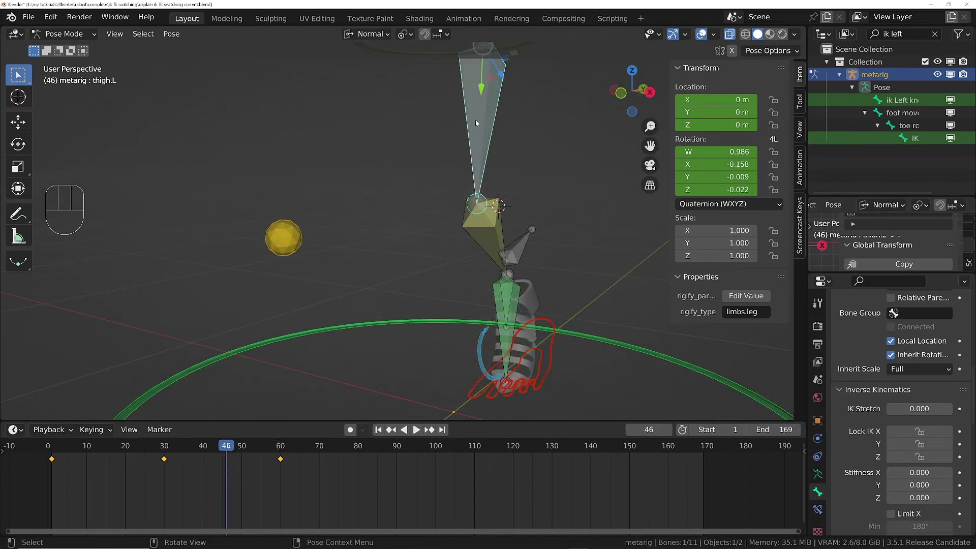
{"action": "left_click", "coordinate": [495, 224]}
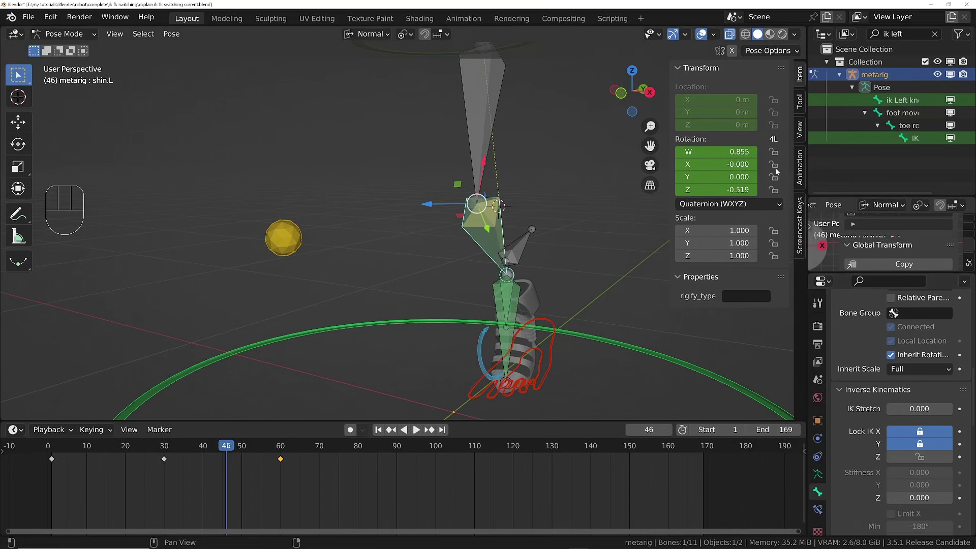
{"action": "left_click_drag", "start_coordinate": [774, 164], "coordinate": [774, 177]}
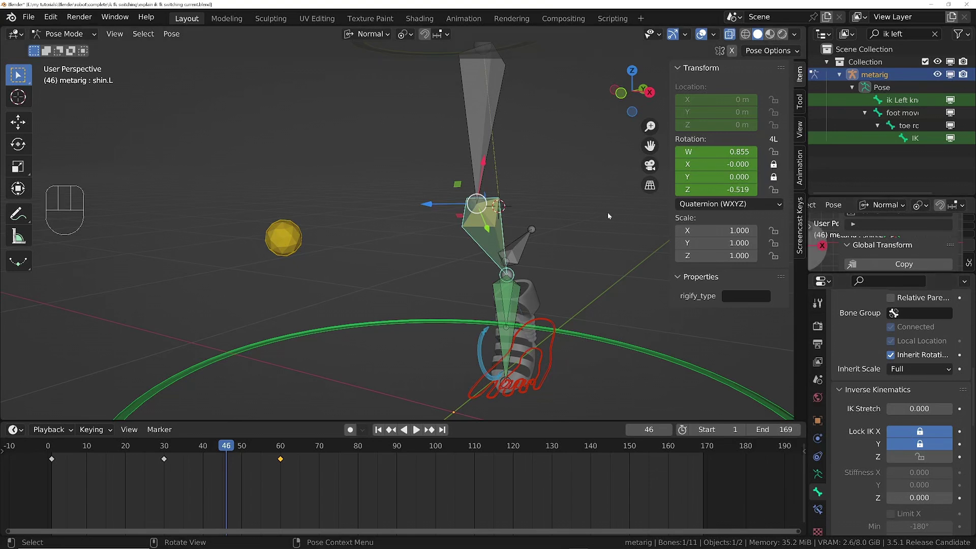
{"action": "key", "text": "r"}
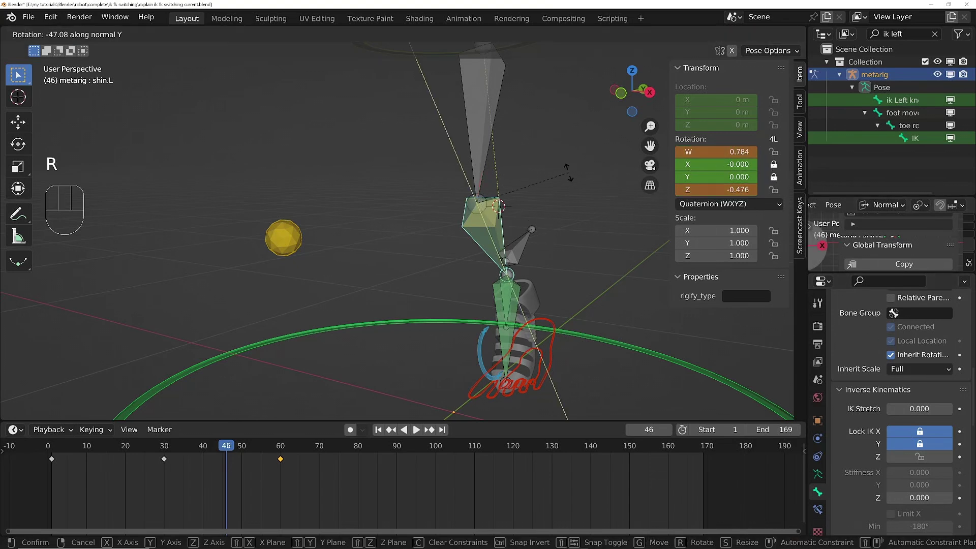
{"action": "right_click", "coordinate": [552, 237]}
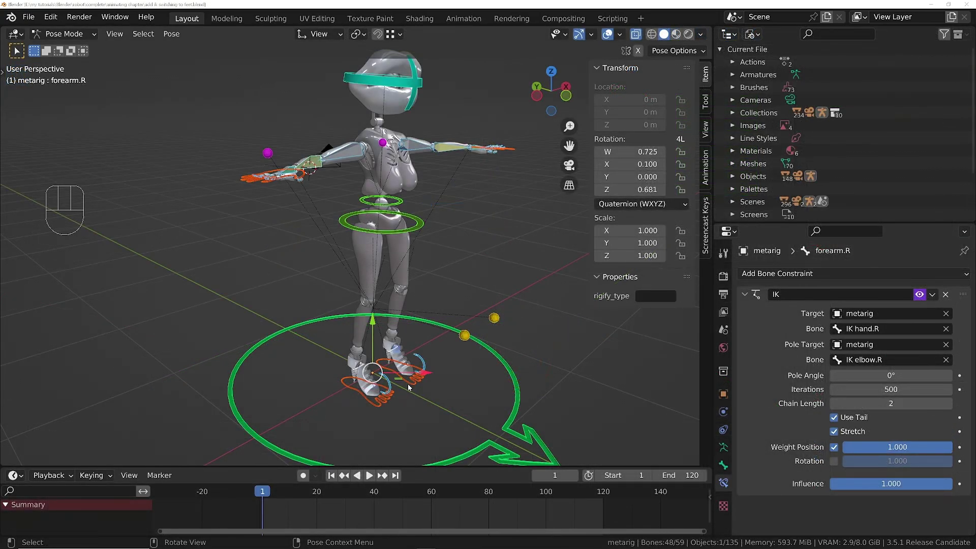
- In the full robot rig, show the armature layers holding the thigh, shin and foot bones of both legs
{"action": "middle_click_drag", "start_coordinate": [391, 379], "coordinate": [362, 388]}
{"action": "left_click", "coordinate": [360, 391]}
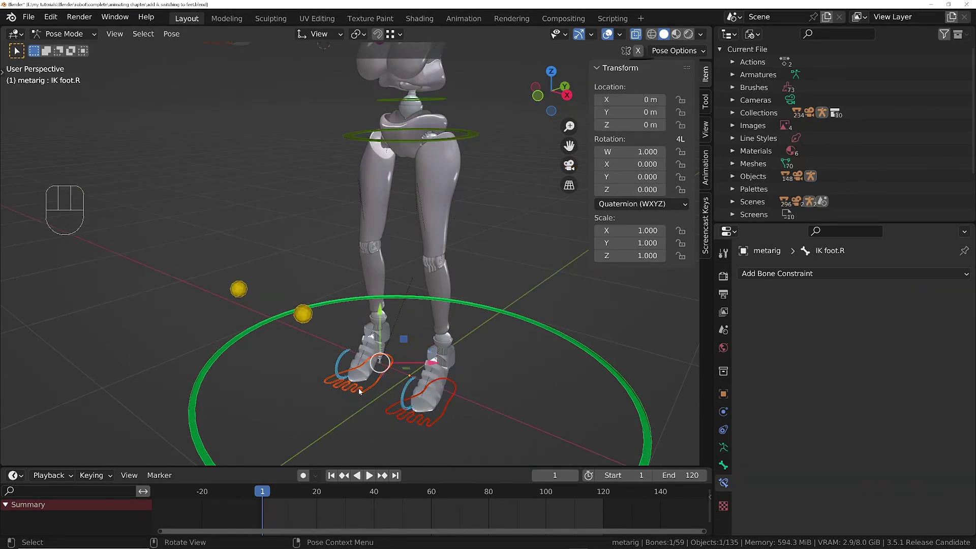
{"action": "key", "text": "Tab"}
{"action": "key", "text": "a"}
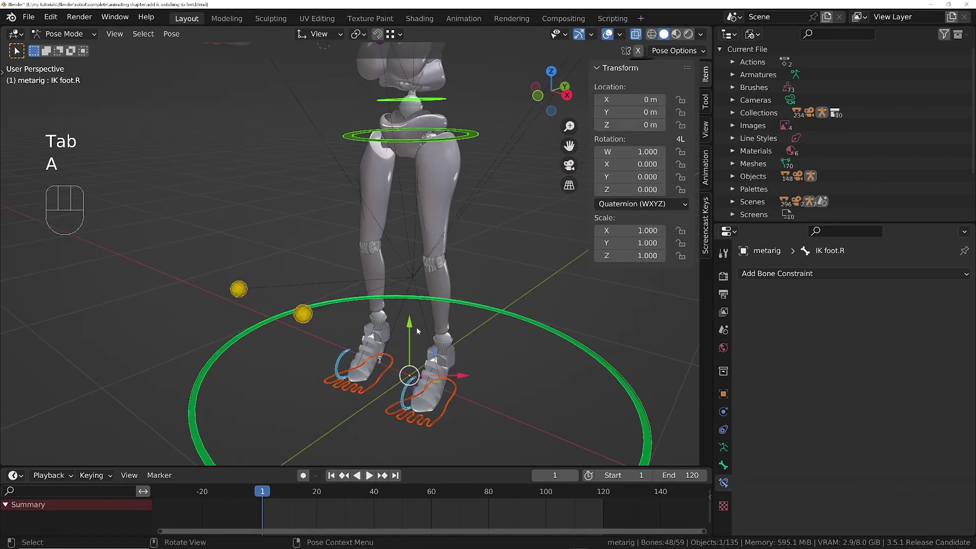
{"action": "key", "text": "Escape"}
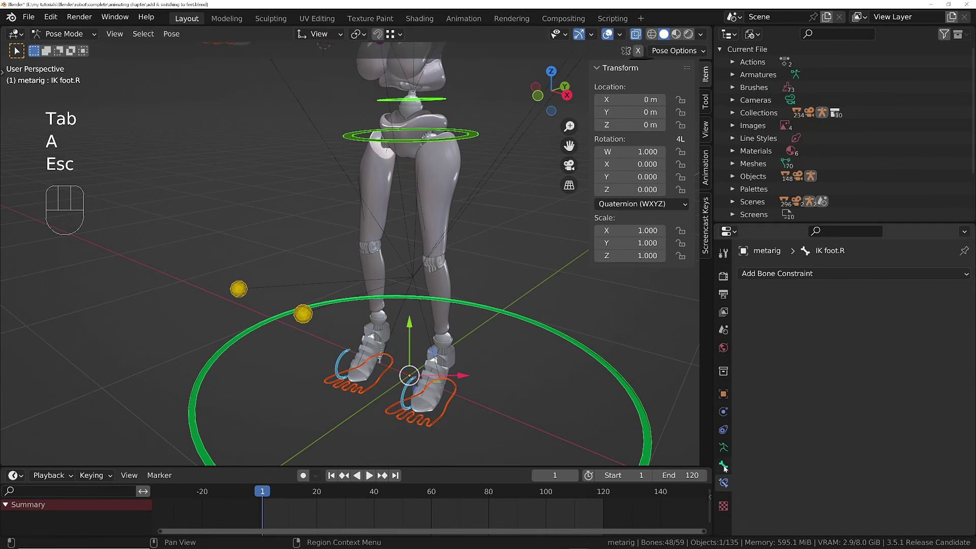
{"action": "left_click", "coordinate": [727, 447]}
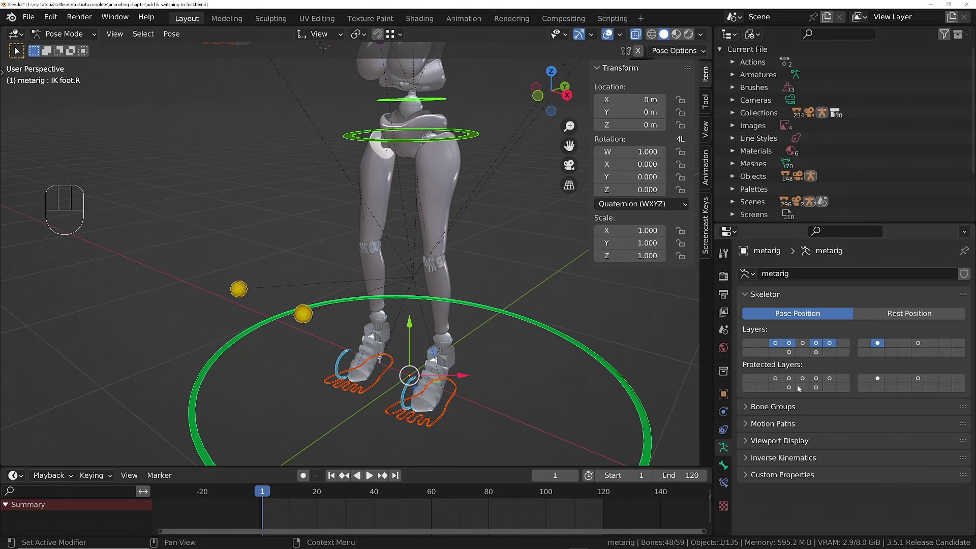
{"action": "left_click", "coordinate": [788, 352], "text": "shift"}
{"action": "left_click", "coordinate": [815, 351], "text": "shift"}
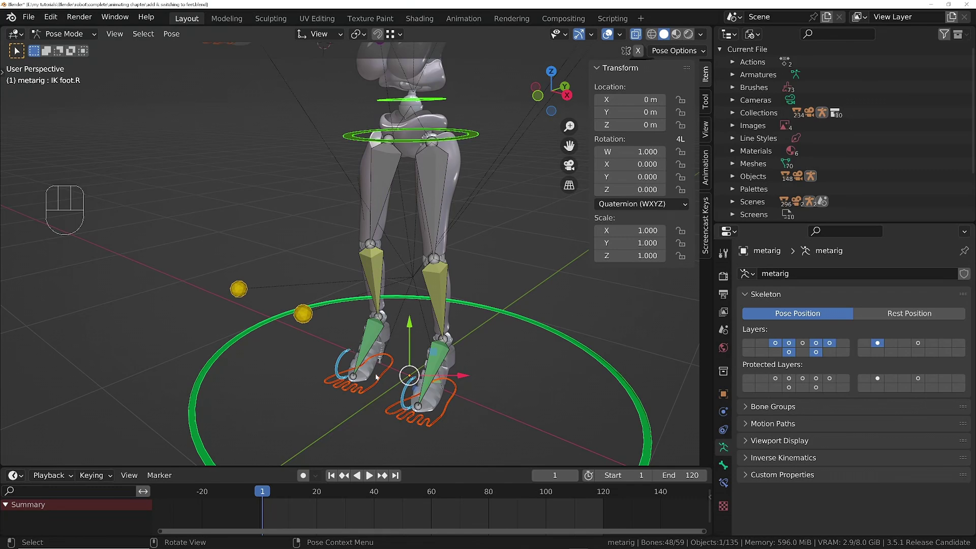
- Clear the rotation and location of all visible pose bones in the full robot rig
{"action": "middle_click_drag", "start_coordinate": [423, 238], "coordinate": [430, 259], "text": "ctrl"}
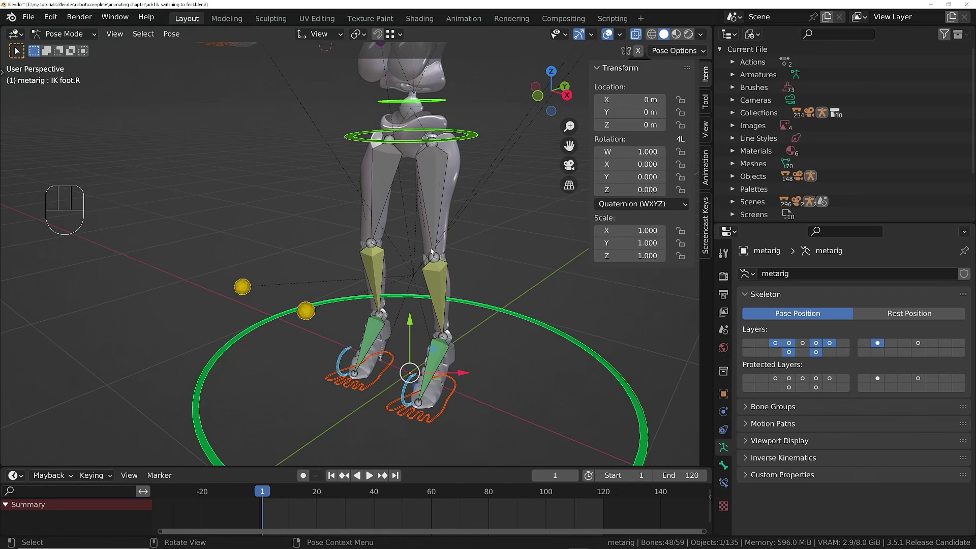
{"action": "key", "text": "a"}
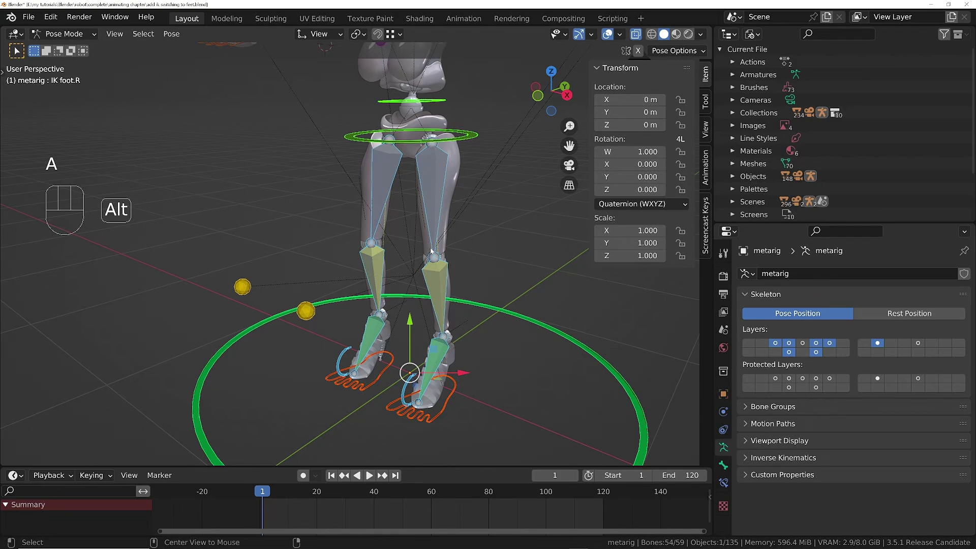
{"action": "key", "text": "alt+r"}
{"action": "key", "text": "alt+g"}
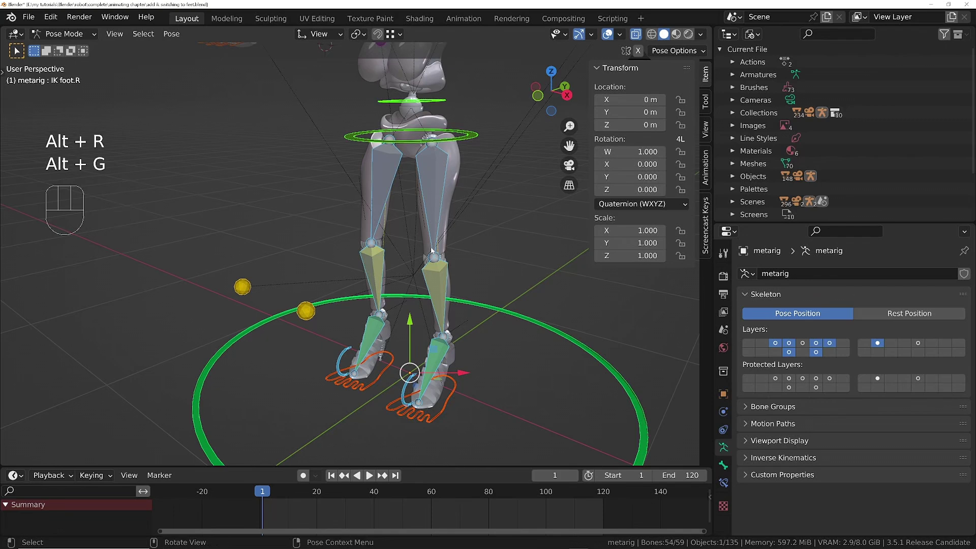
- Select the right and left foot bones and switch the armature to Edit Mode
{"action": "middle_click_drag", "start_coordinate": [441, 322], "coordinate": [446, 303]}
{"action": "middle_click_drag", "start_coordinate": [406, 396], "coordinate": [339, 320], "text": "ctrl"}
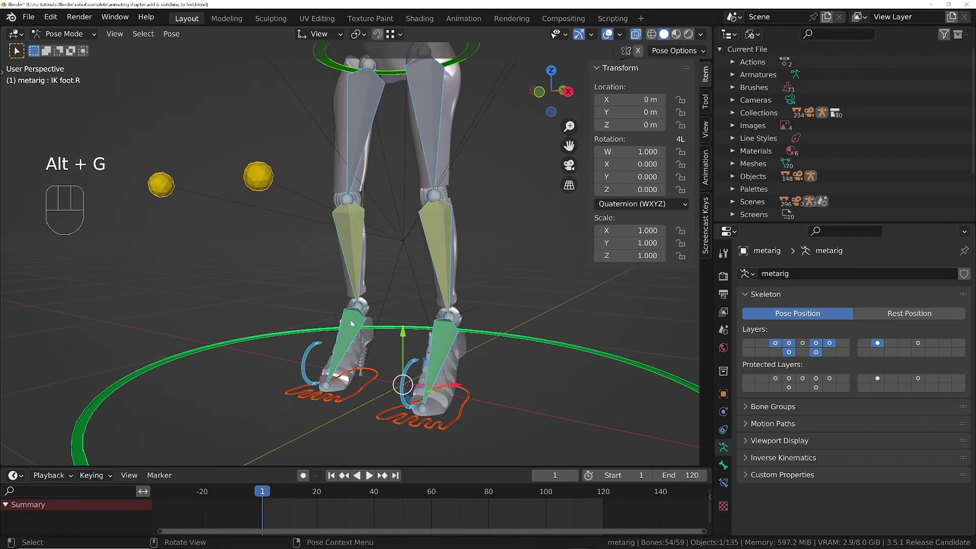
{"action": "left_click", "coordinate": [347, 329]}
{"action": "left_click", "coordinate": [422, 354], "text": "shift"}
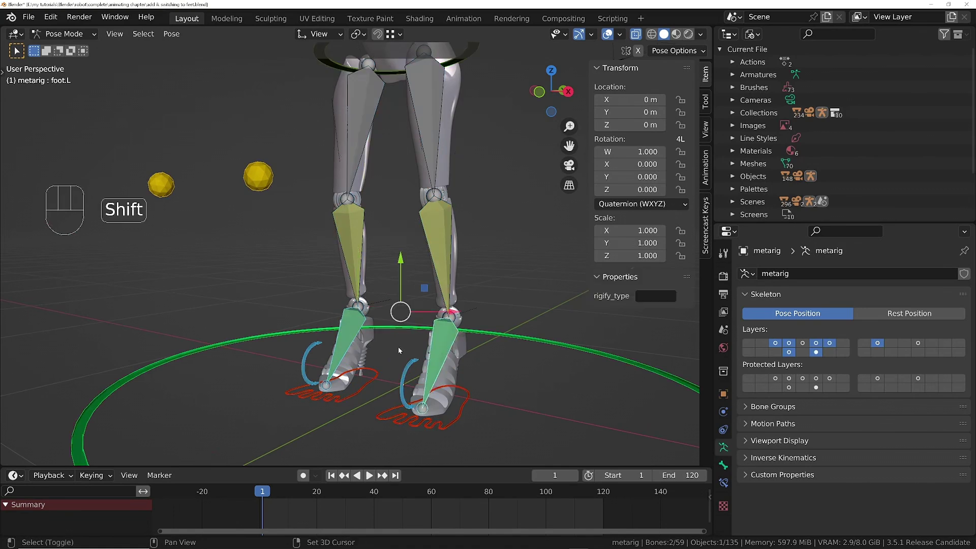
{"action": "key", "text": "Tab"}
{"action": "left_click", "coordinate": [415, 336]}
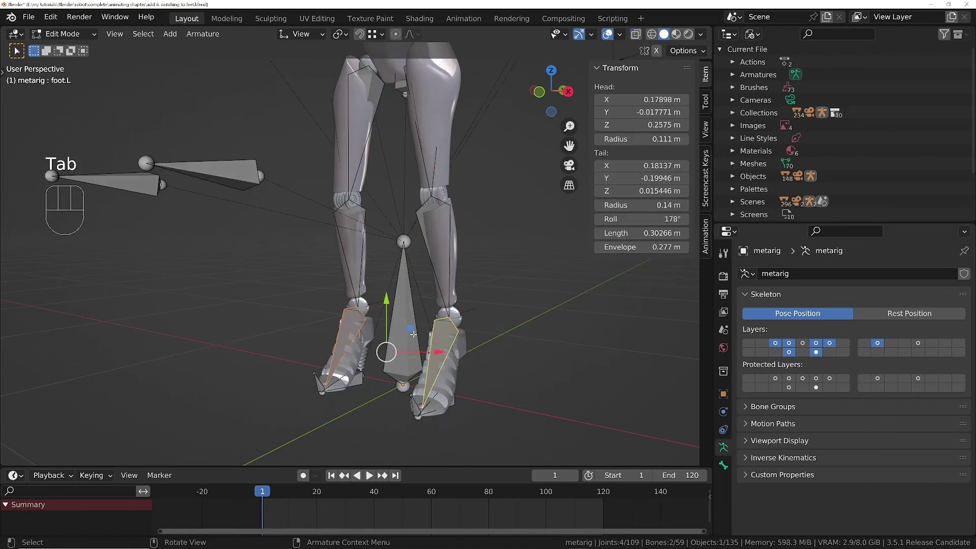
{"action": "middle_click_drag", "start_coordinate": [409, 339], "coordinate": [447, 343]}
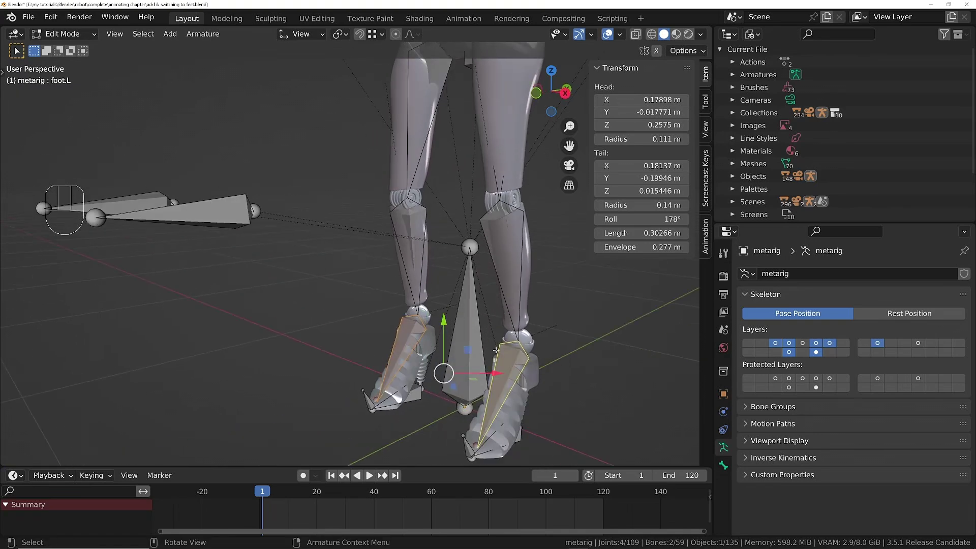
{"action": "key", "text": "shift+d"}
{"action": "right_click", "coordinate": [352, 401]}
{"action": "key", "text": "x"}
{"action": "left_click", "coordinate": [352, 401]}
{"action": "left_click", "coordinate": [407, 345]}
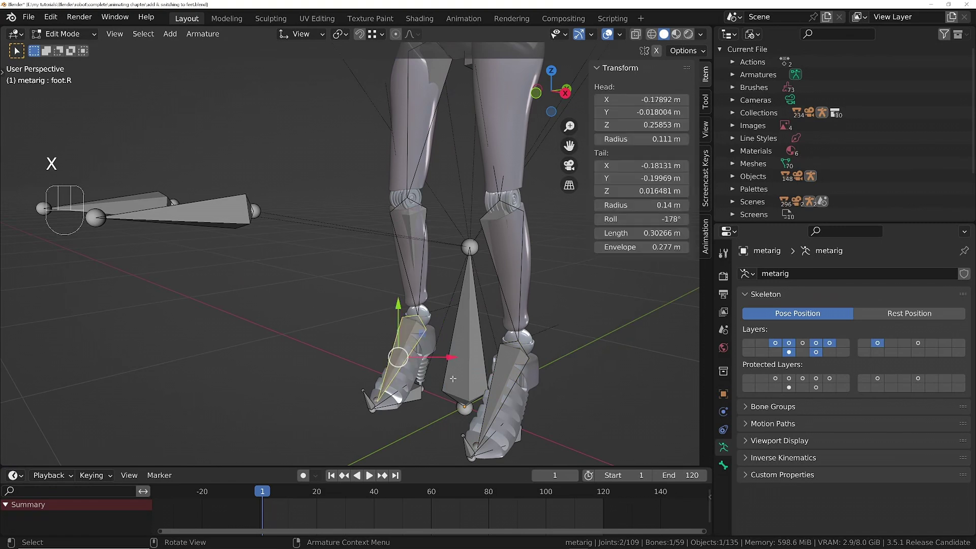
{"action": "key", "text": "F2"}
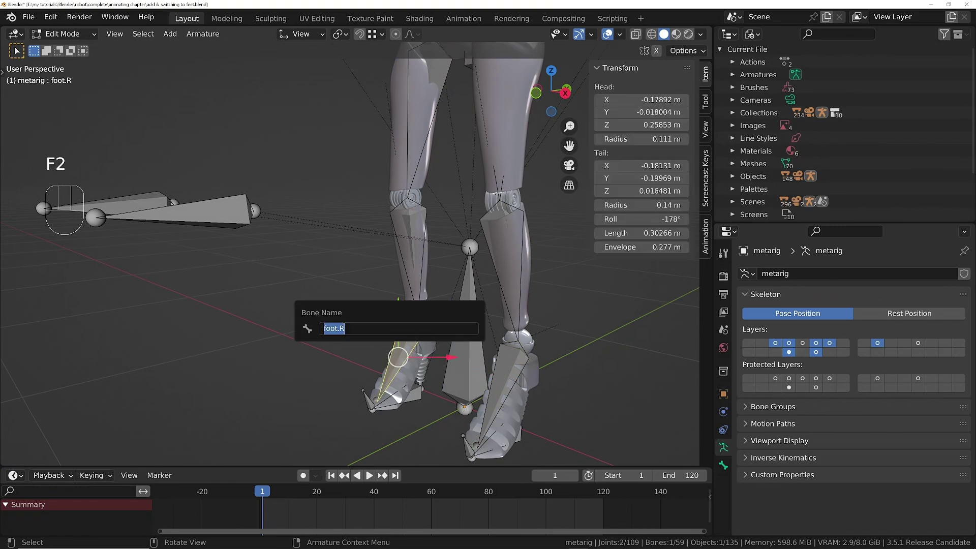
{"action": "left_click", "coordinate": [324, 328]}
{"action": "key", "text": "Escape"}
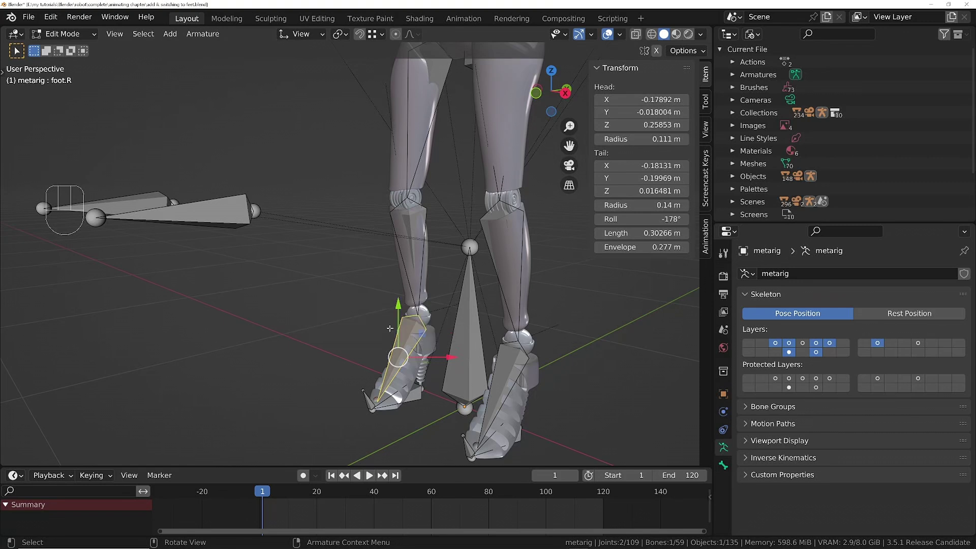
{"action": "left_click", "coordinate": [420, 393]}
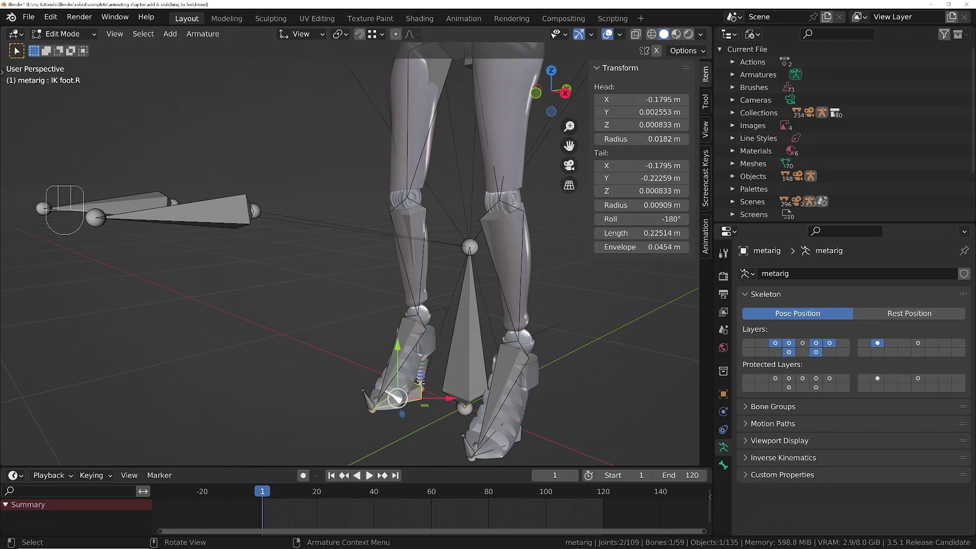
{"action": "middle_click_drag", "start_coordinate": [505, 415], "coordinate": [496, 432]}
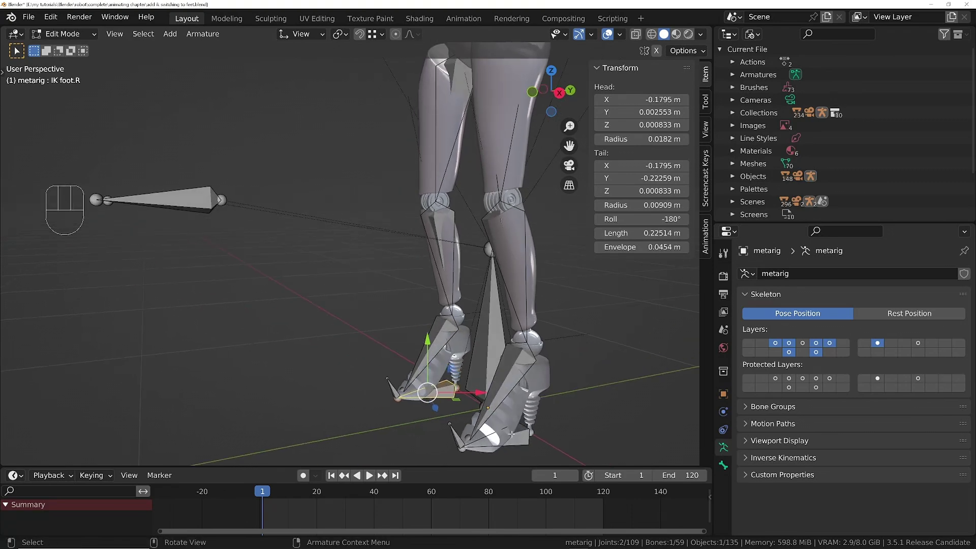
{"action": "left_click", "coordinate": [495, 437]}
{"action": "left_click", "coordinate": [505, 367]}
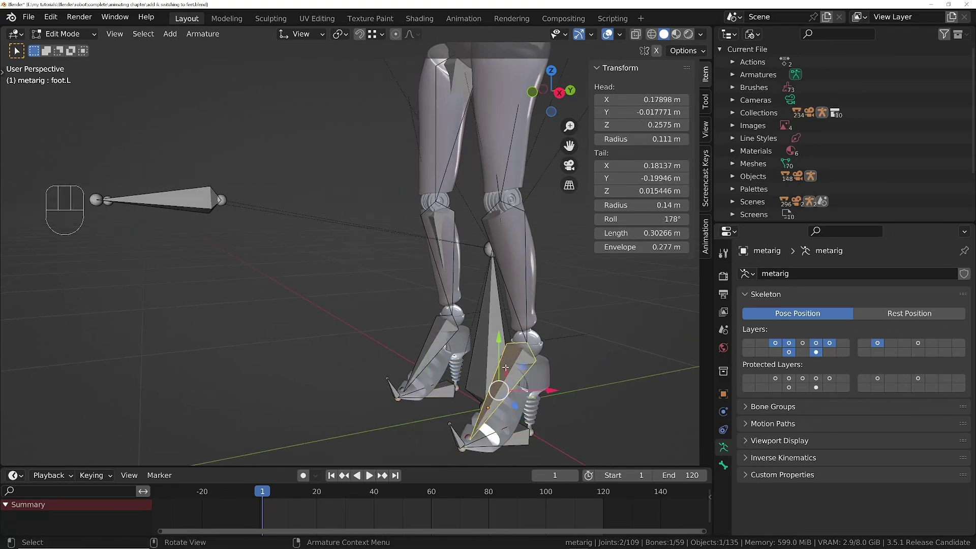
- Rename the right foot bone to IK shoe parent.R
{"action": "left_click", "coordinate": [452, 345]}
{"action": "left_click", "coordinate": [442, 340]}
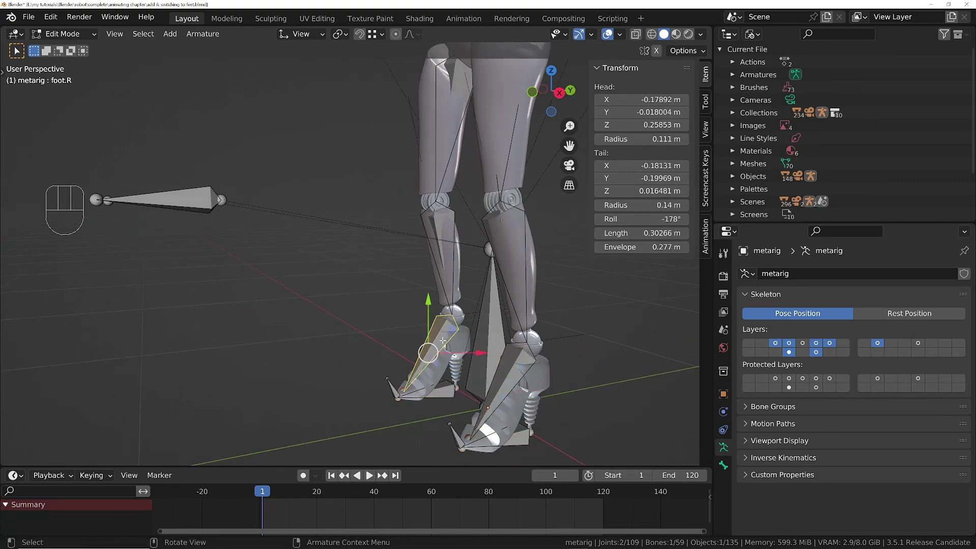
{"action": "key", "text": "F2"}
{"action": "key", "text": "Home"}
{"action": "type", "text": "IK shoe"}
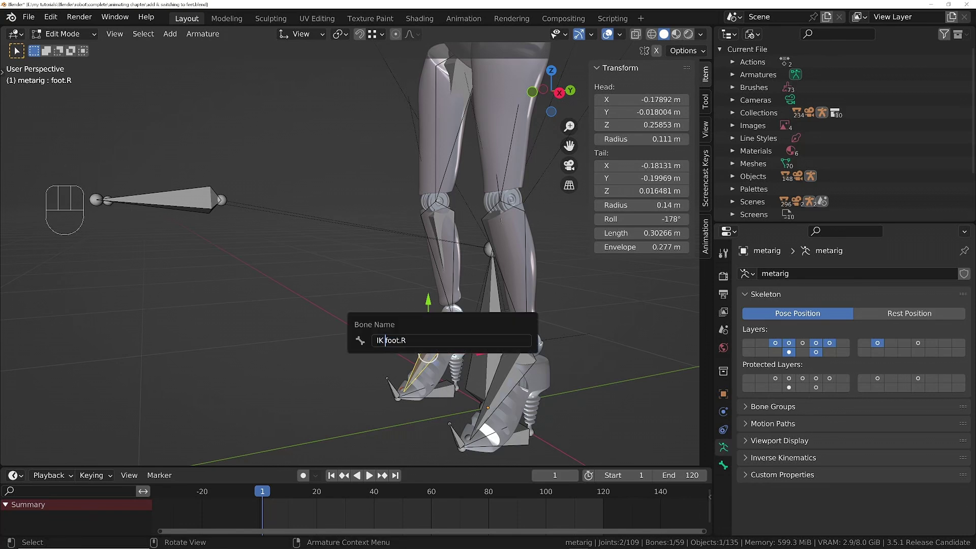
{"action": "type", "text": " shape"}
{"action": "key", "text": "BackSpace"}
{"action": "key", "text": "BackSpace"}
{"action": "key", "text": "BackSpace"}
{"action": "key", "text": "BackSpace"}
{"action": "key", "text": "BackSpace"}
{"action": "type", "text": "parent"}
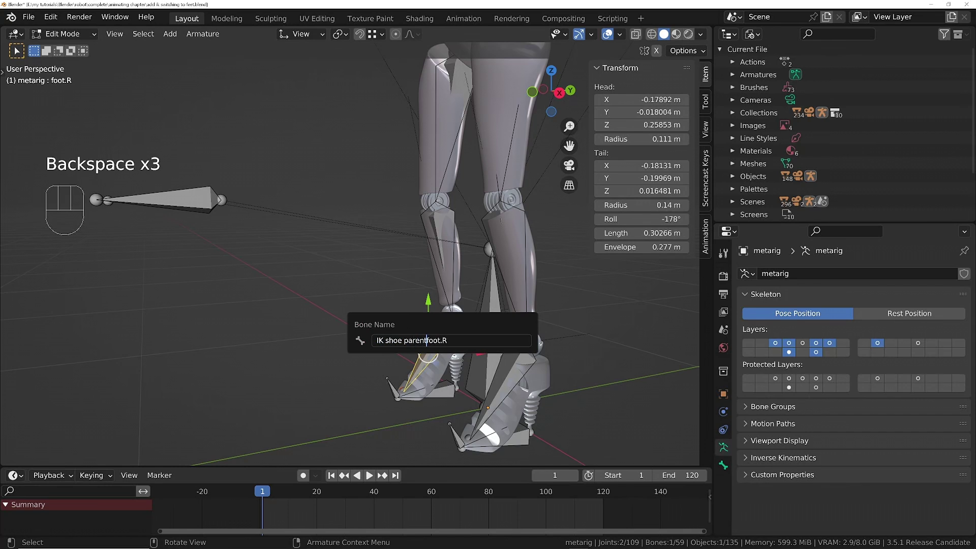
{"action": "key", "text": "Delete"}
{"action": "key", "text": "Delete"}
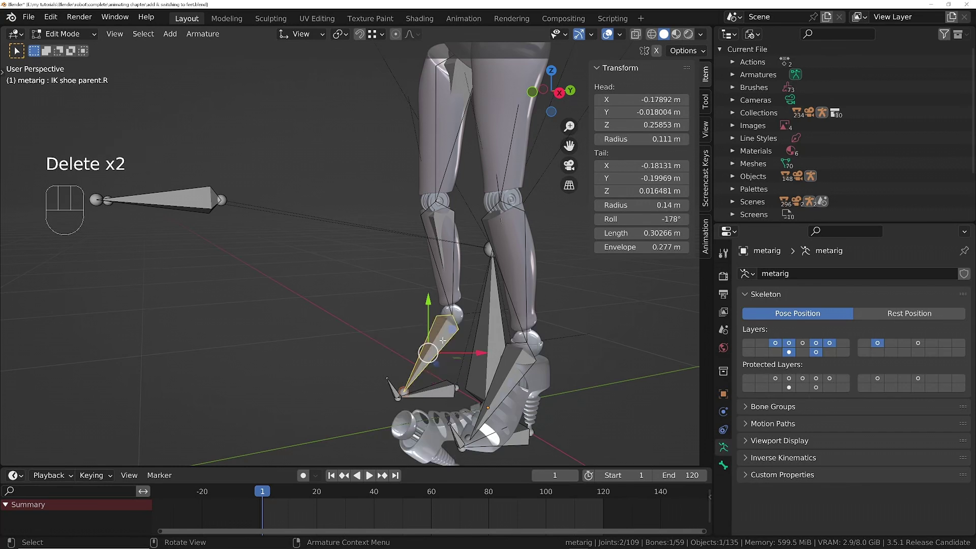
- Rename the left foot bone to IK shoe parent.L
{"action": "left_click", "coordinate": [514, 389]}
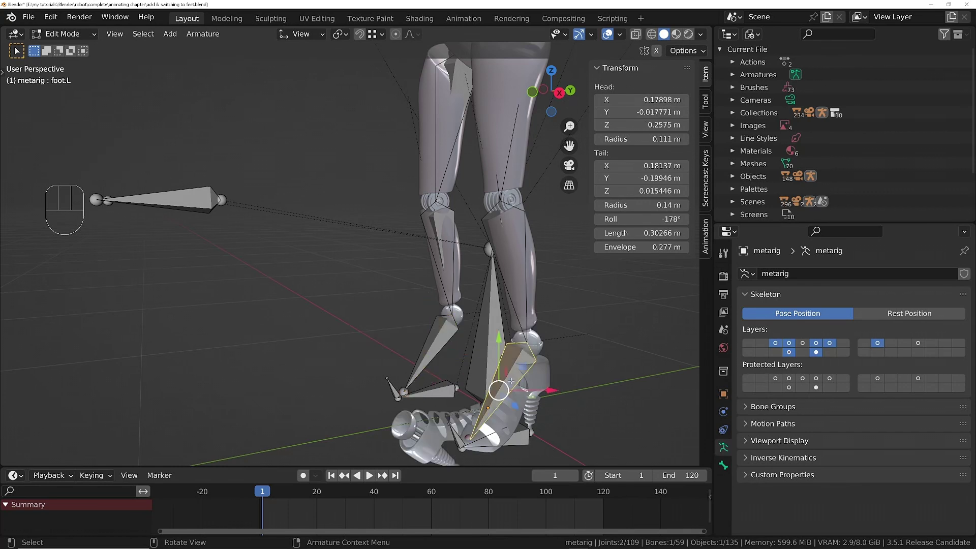
{"action": "key", "text": "F2"}
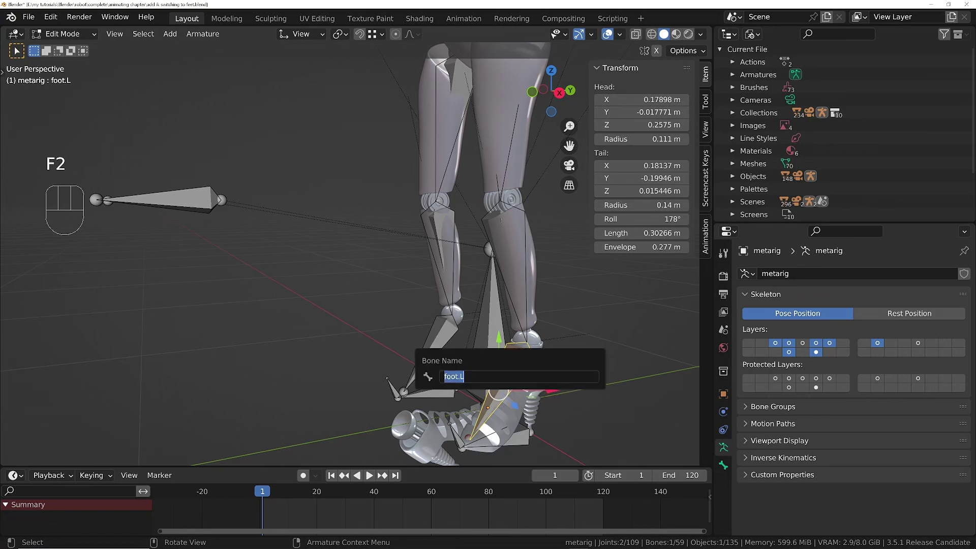
{"action": "type", "text": "IK shoe parent.R"}
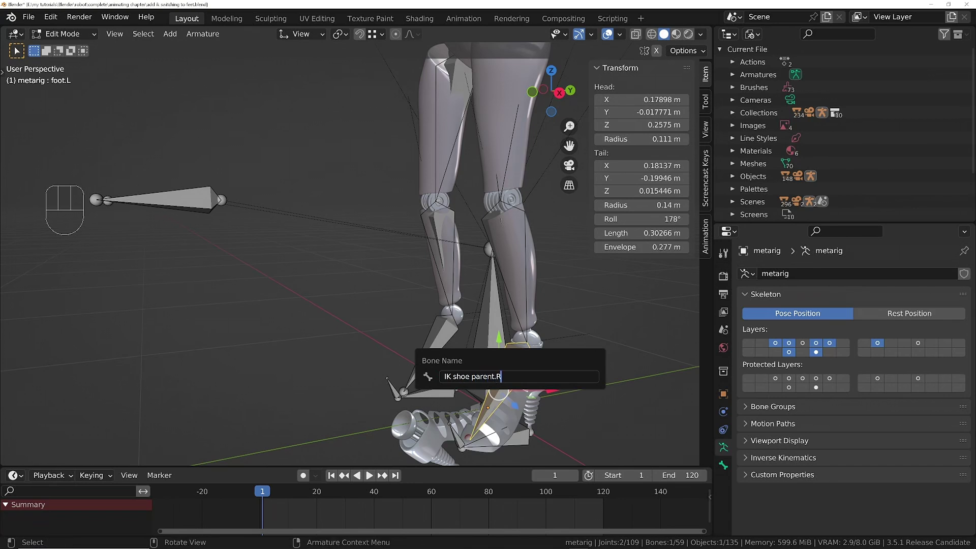
{"action": "key", "text": "BackSpace"}
{"action": "type", "text": "L"}
{"action": "key", "text": "Return"}
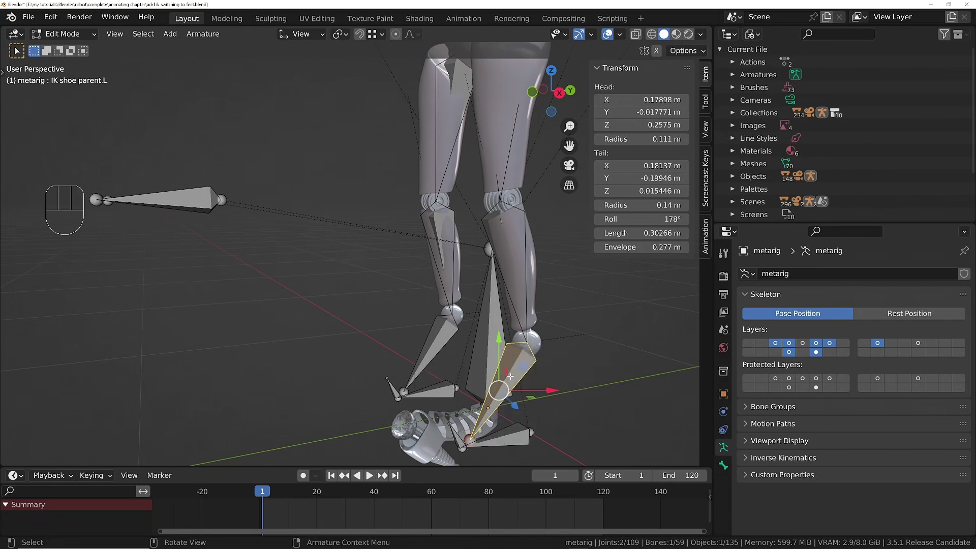
- Check the names of the right and left foot bones, looking in both Pose Mode and Edit Mode
{"action": "left_click", "coordinate": [445, 336]}
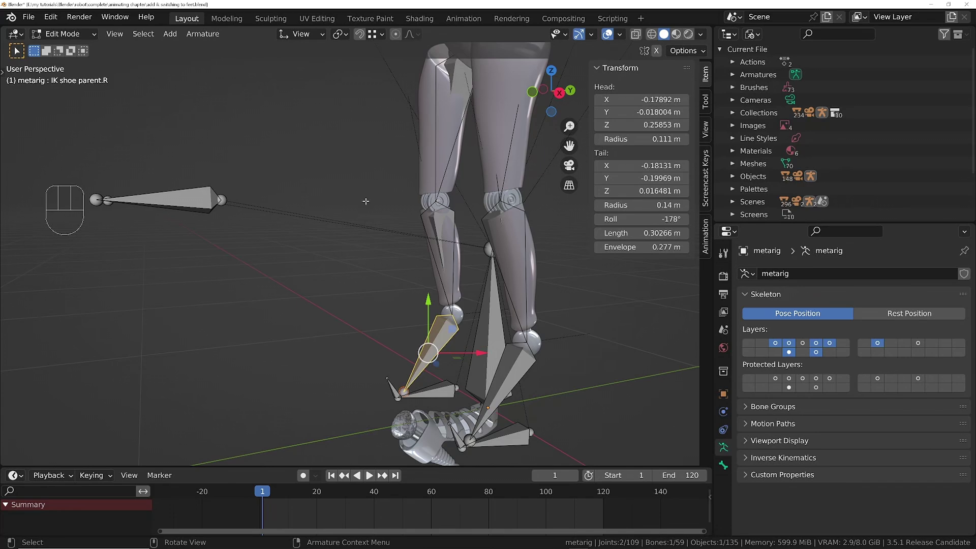
{"action": "key", "text": "Tab"}
{"action": "key", "text": "Tab"}
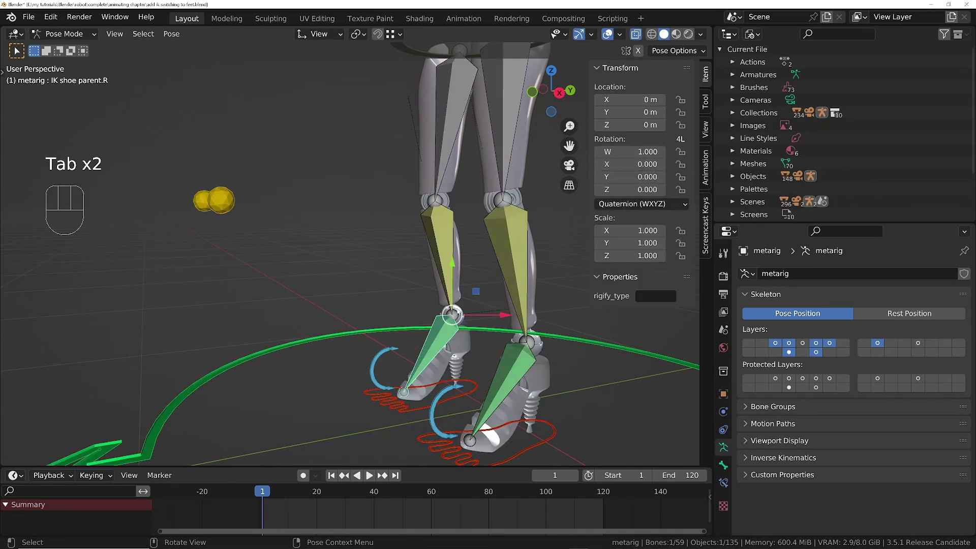
{"action": "key", "text": "Tab"}
{"action": "right_click", "coordinate": [449, 309]}
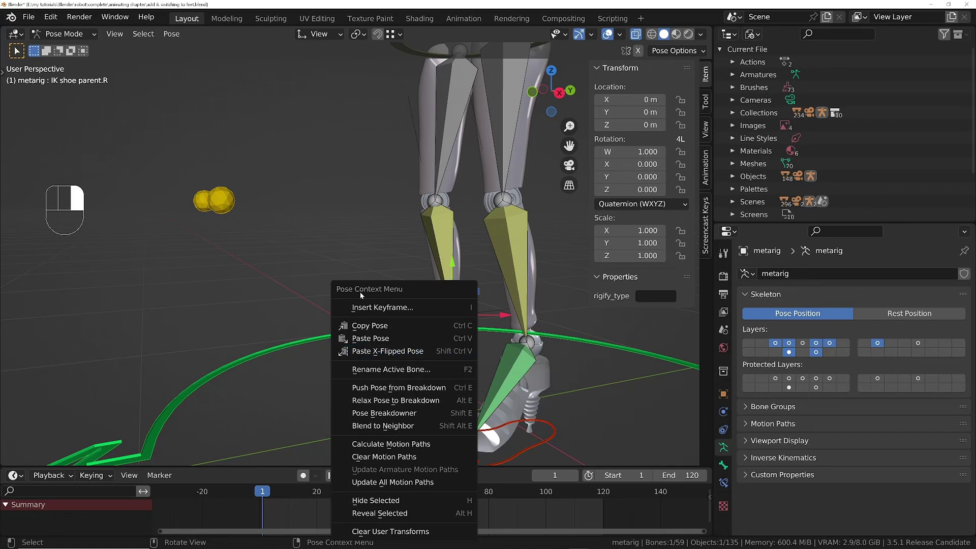
{"action": "key", "text": "Tab"}
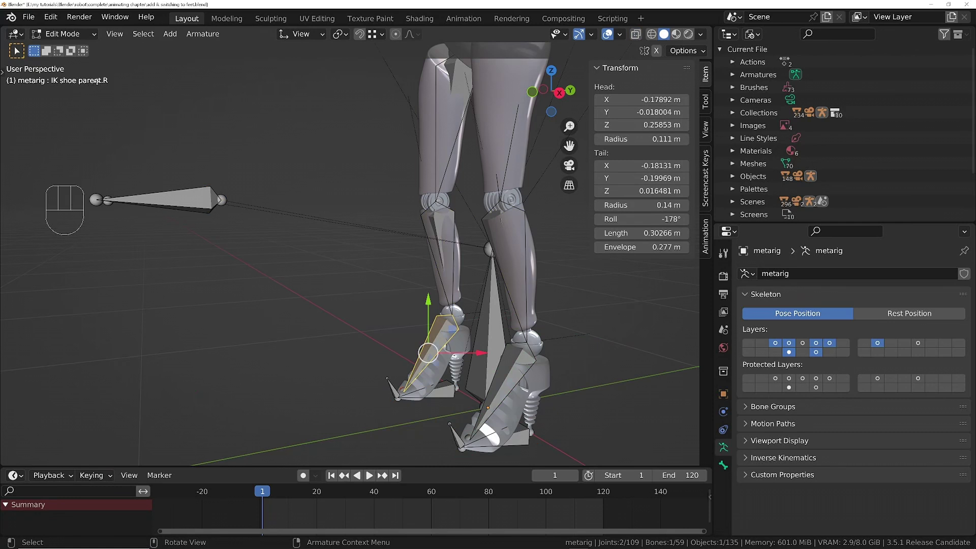
{"action": "left_click", "coordinate": [524, 369]}
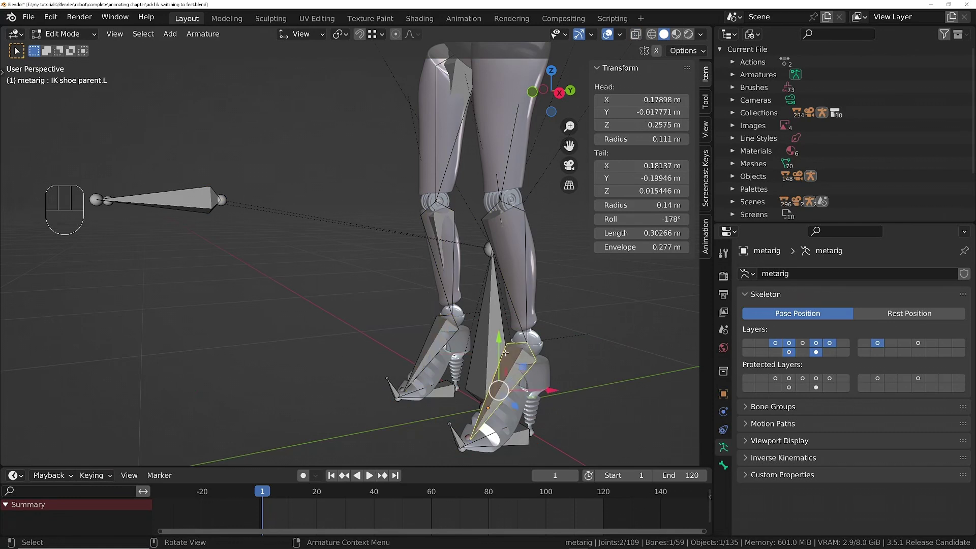
- Duplicate the IK shoe parent.R and IK shoe parent.L bones in place
{"action": "left_click", "coordinate": [443, 333]}
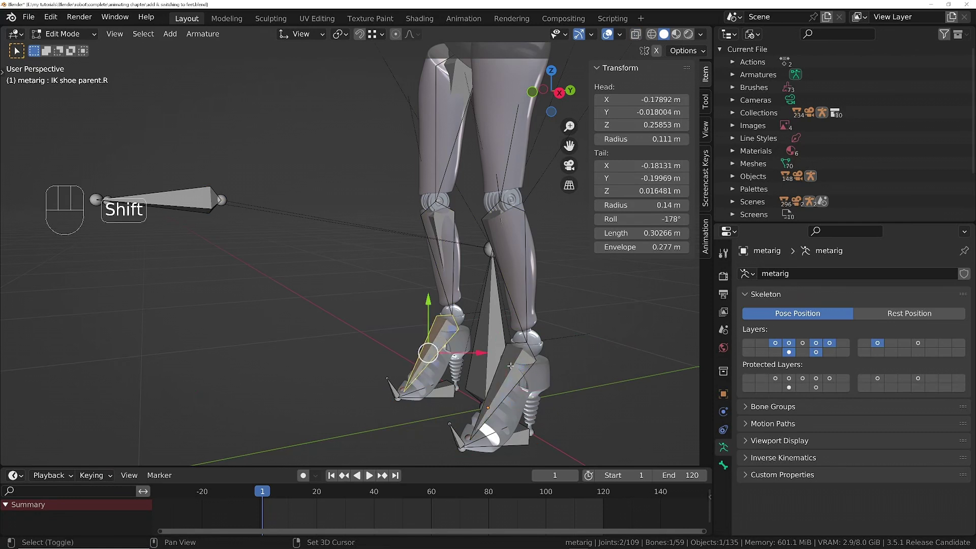
{"action": "left_click", "coordinate": [510, 366], "text": "shift"}
{"action": "key", "text": "shift+d"}
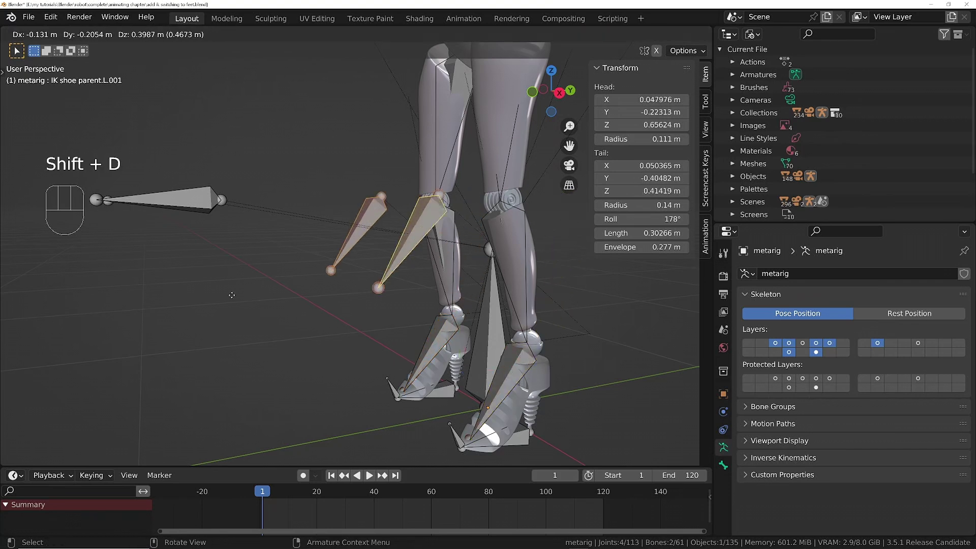
{"action": "right_click", "coordinate": [232, 295]}
- Shorten the duplicated foot bones to about 0.18 m along their normal Y axis, using Normal orientation and the Individual Origins pivot
{"action": "key", "text": "comma"}
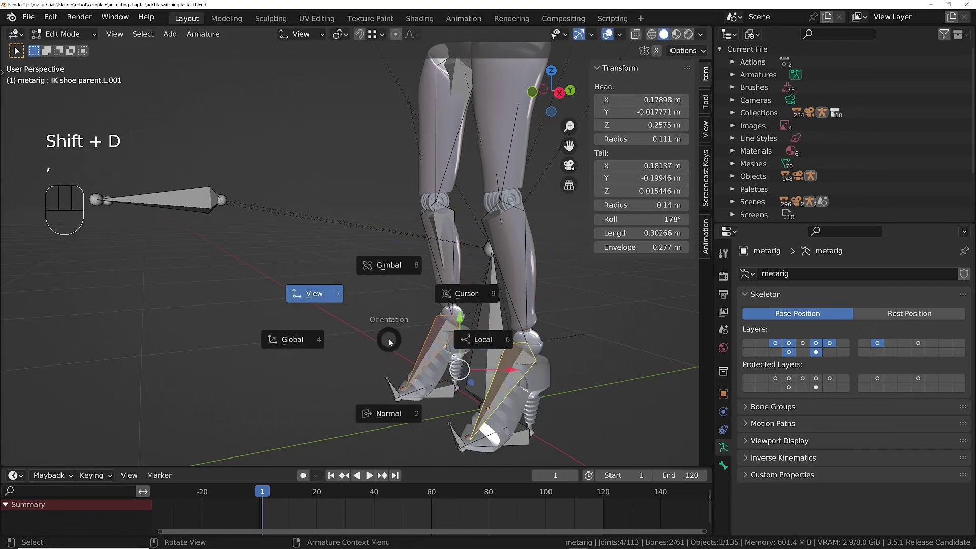
{"action": "left_click", "coordinate": [388, 414]}
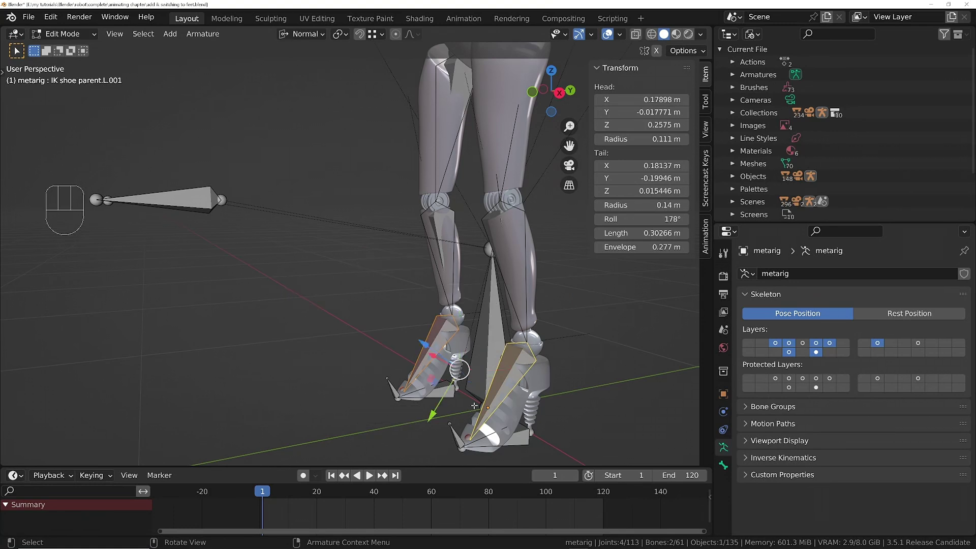
{"action": "key", "text": "period"}
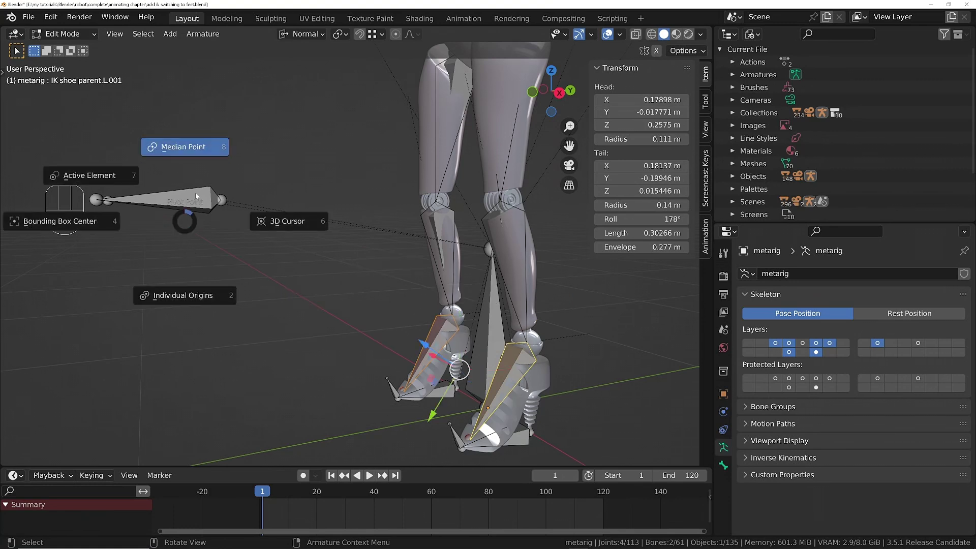
{"action": "left_click", "coordinate": [185, 300]}
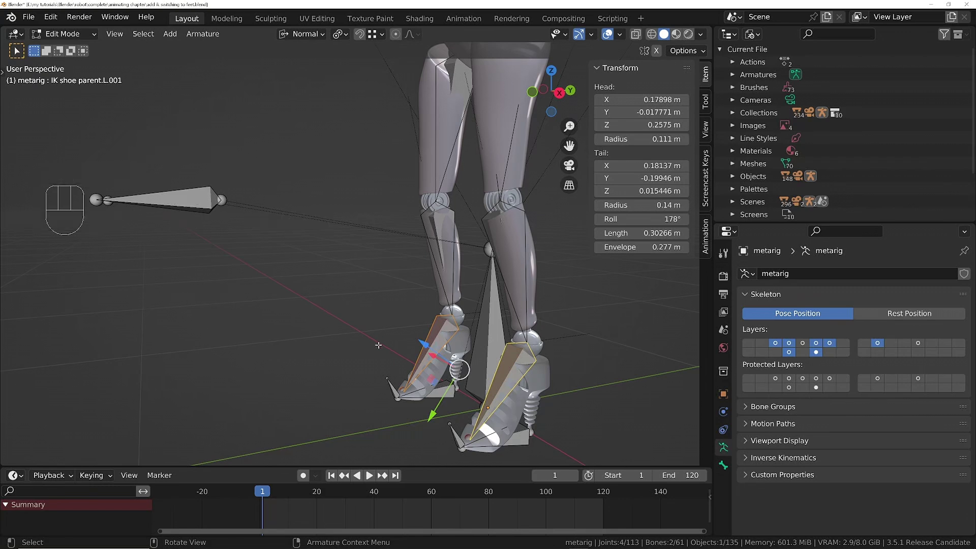
{"action": "key", "text": "s"}
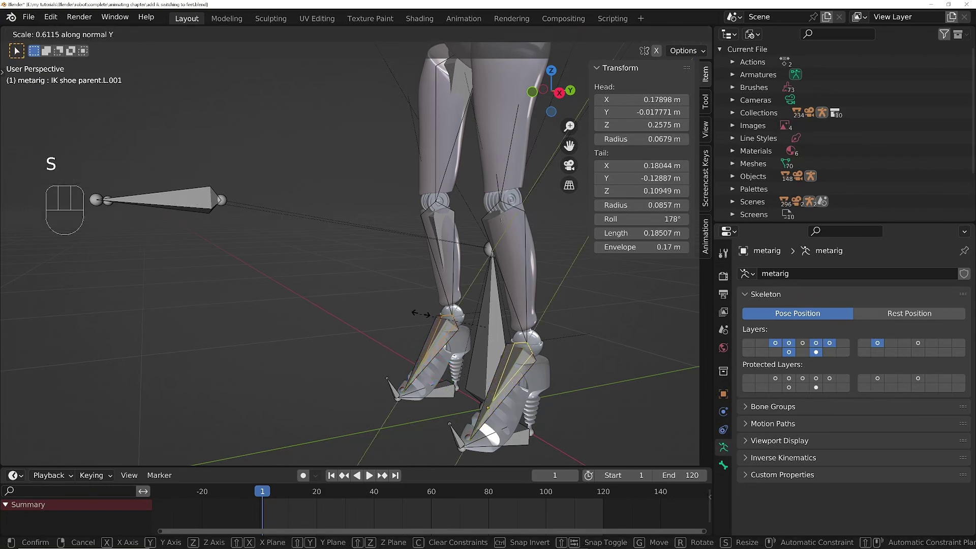
{"action": "left_click", "coordinate": [425, 311]}
- Rename the shortened duplicate bone on the right foot to FK shoe parent.R
{"action": "left_click", "coordinate": [449, 328]}
{"action": "left_click", "coordinate": [449, 328]}
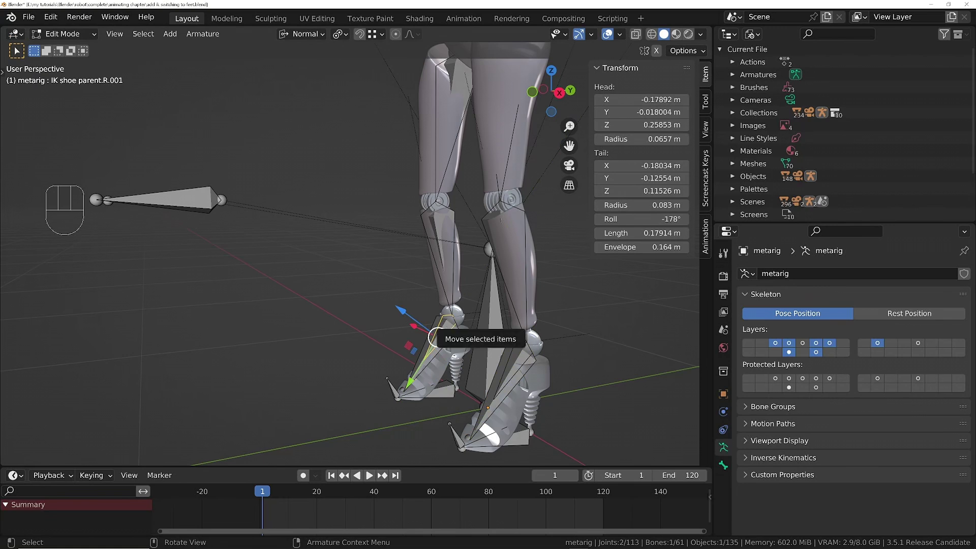
{"action": "key", "text": "F2"}
{"action": "left_click", "coordinate": [403, 328]}
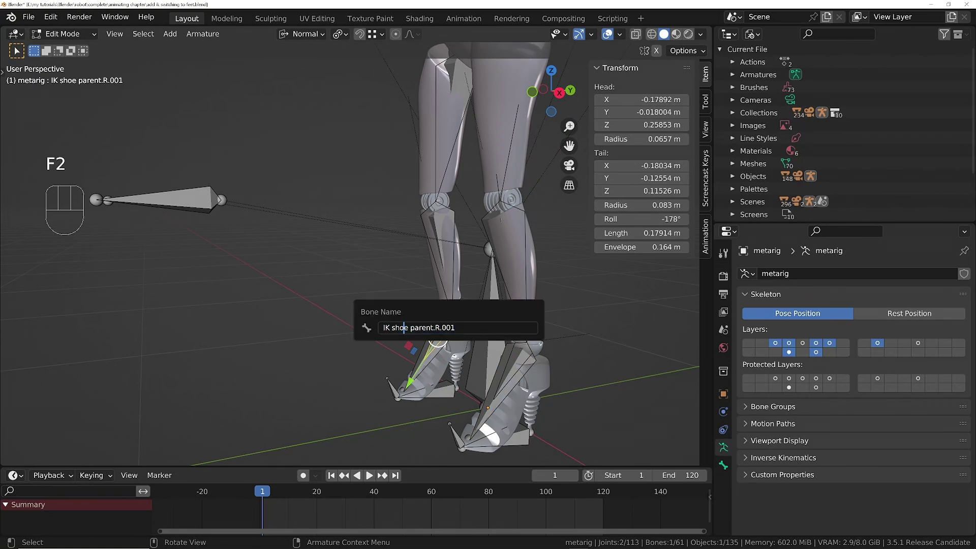
{"action": "key", "text": "Left"}
{"action": "key", "text": "Left"}
{"action": "key", "text": "Left"}
{"action": "key", "text": "Left"}
{"action": "key", "text": "Left"}
{"action": "key", "text": "Left"}
{"action": "key", "text": "Delete"}
{"action": "key", "text": "Delete"}
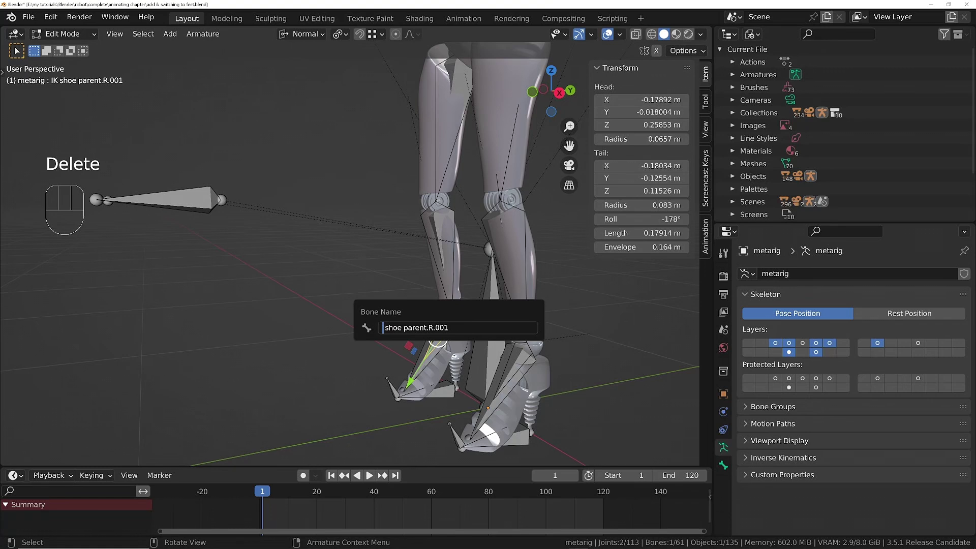
{"action": "type", "text": "FK"}
{"action": "key", "text": "Right"}
{"action": "key", "text": "Right"}
{"action": "key", "text": "Right"}
{"action": "key", "text": "Right"}
{"action": "key", "text": "Right"}
{"action": "key", "text": "Right"}
{"action": "key", "text": "Right"}
{"action": "key", "text": "Right"}
{"action": "key", "text": "Right"}
{"action": "key", "text": "Right"}
{"action": "key", "text": "Right"}
{"action": "key", "text": "Right"}
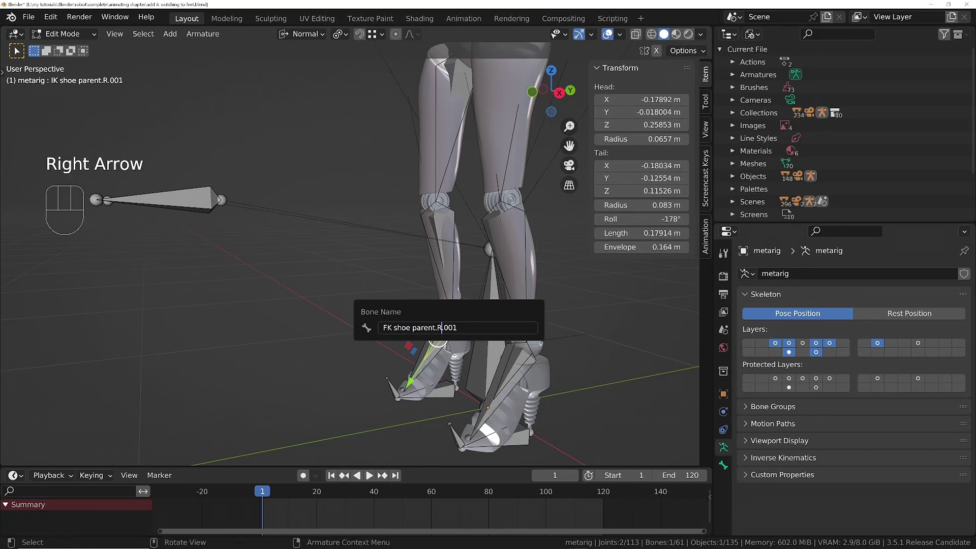
{"action": "key", "text": "Delete"}
{"action": "key", "text": "Delete"}
{"action": "key", "text": "Delete"}
{"action": "key", "text": "Delete"}
{"action": "key", "text": "Return"}
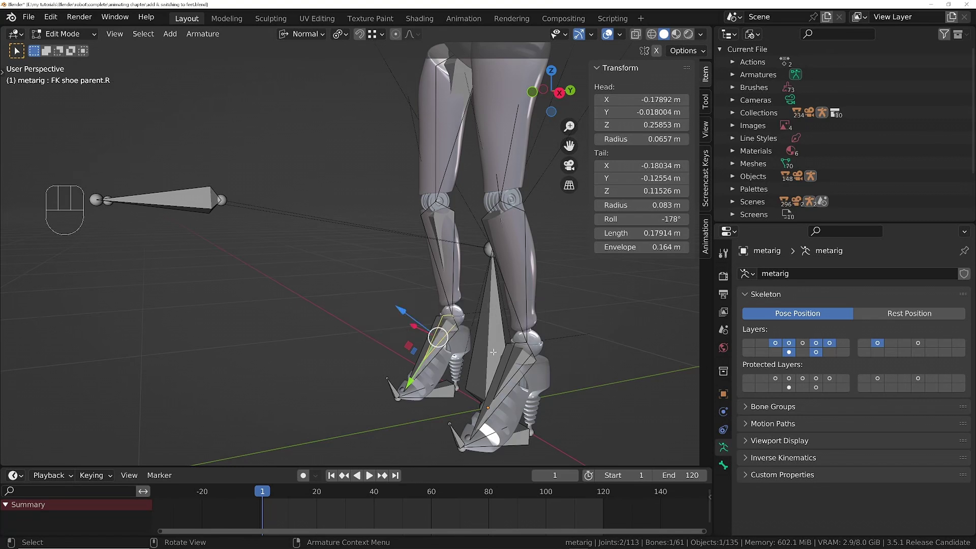
- Rename the shortened duplicate bone on the left foot to FK shoe parent.L
{"action": "left_click", "coordinate": [526, 363]}
{"action": "left_click", "coordinate": [521, 359]}
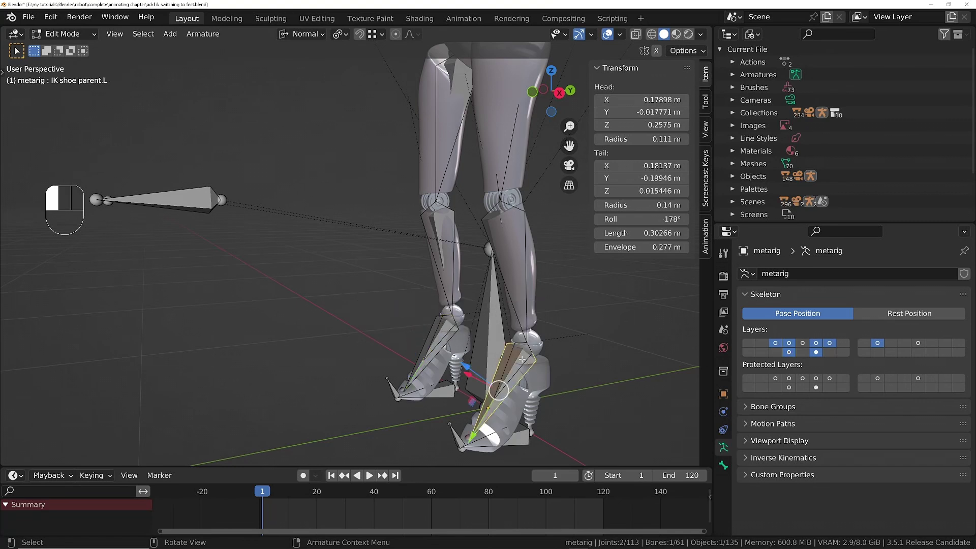
{"action": "key", "text": "F2"}
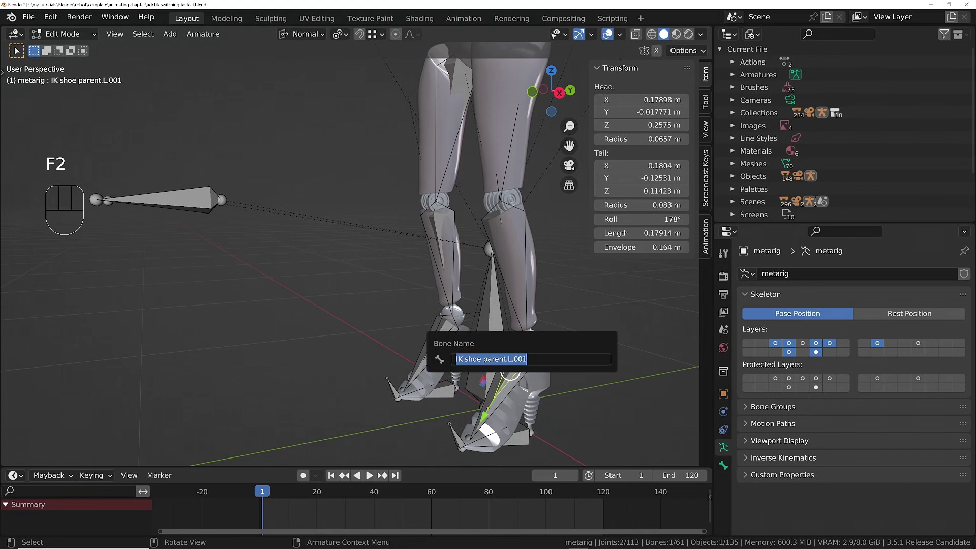
{"action": "key", "text": "Home"}
{"action": "key", "text": "Delete"}
{"action": "key", "text": "Delete"}
{"action": "key", "text": "Delete"}
{"action": "type", "text": "FK"}
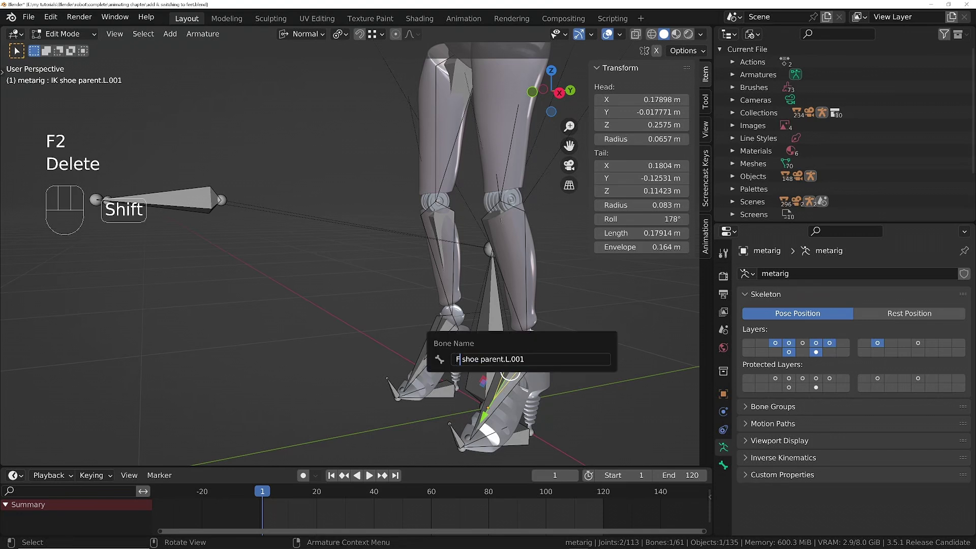
{"action": "key", "text": "End"}
{"action": "key", "text": "BackSpace"}
{"action": "key", "text": "BackSpace"}
{"action": "key", "text": "BackSpace"}
{"action": "key", "text": "BackSpace"}
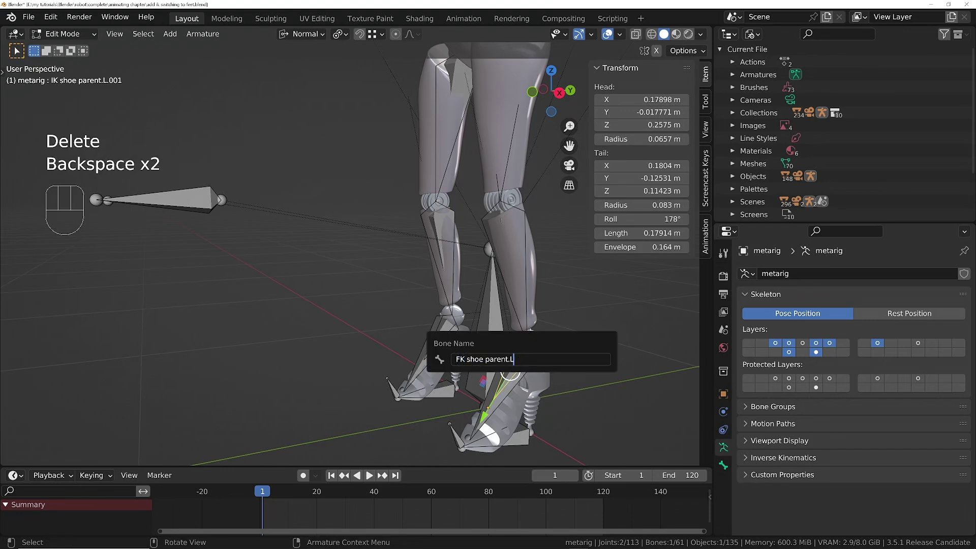
{"action": "key", "text": "Return"}
- Parent the FK shoe parent.L bone to shin.L as a connected bone with Inherit Rotation turned off
{"action": "middle_click_drag", "start_coordinate": [511, 356], "coordinate": [436, 315], "text": "ctrl"}
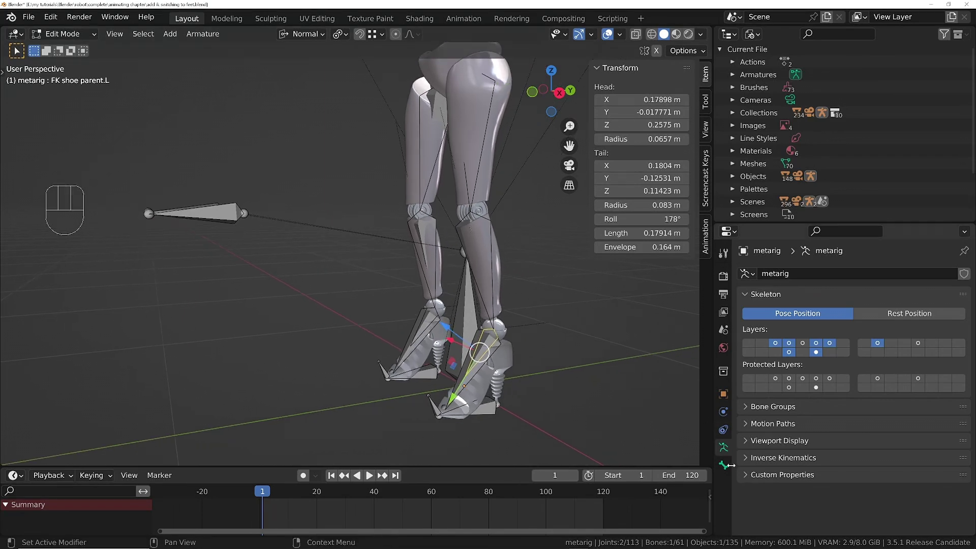
{"action": "left_click", "coordinate": [723, 464]}
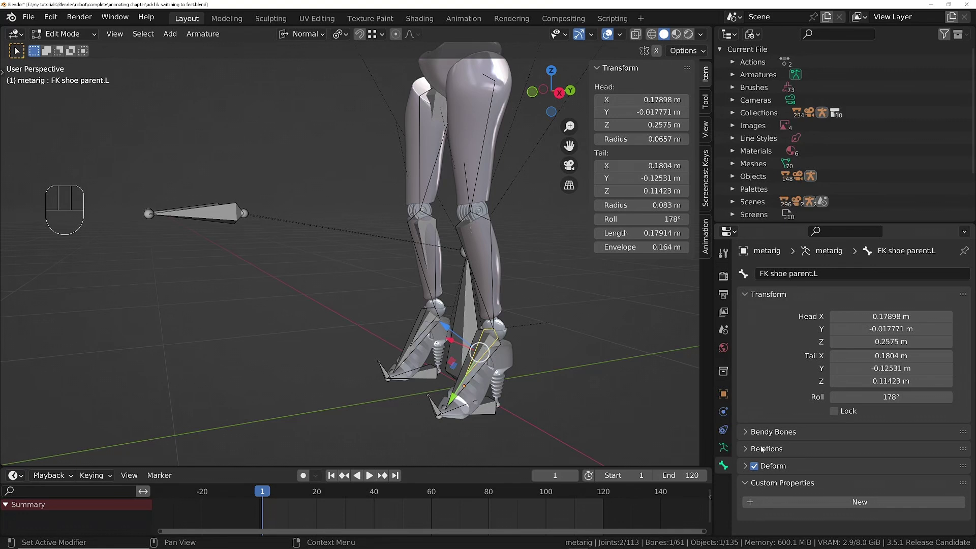
{"action": "left_click", "coordinate": [762, 449]}
{"action": "scroll", "coordinate": [864, 407], "scroll_direction": "down", "scroll_amount": 5}
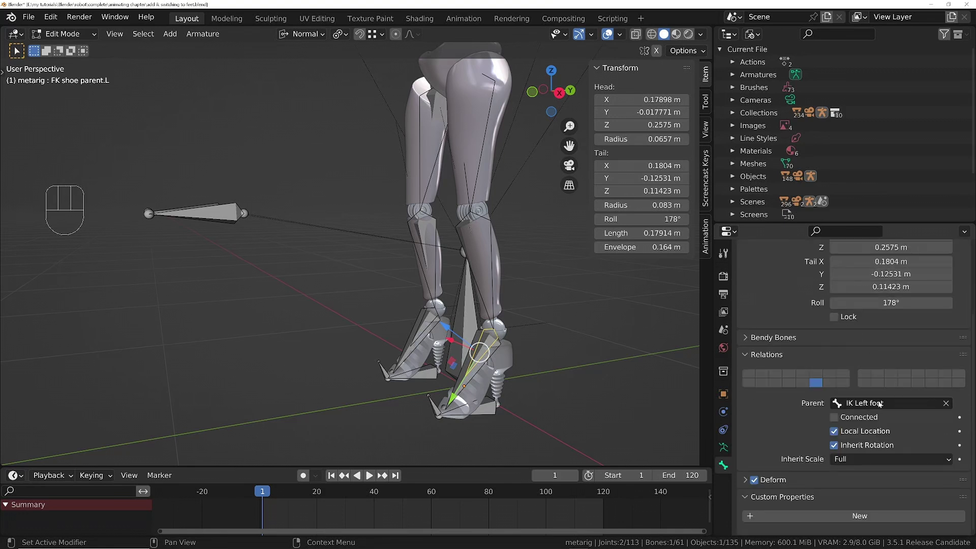
{"action": "left_click", "coordinate": [879, 403]}
{"action": "type", "text": "shin"}
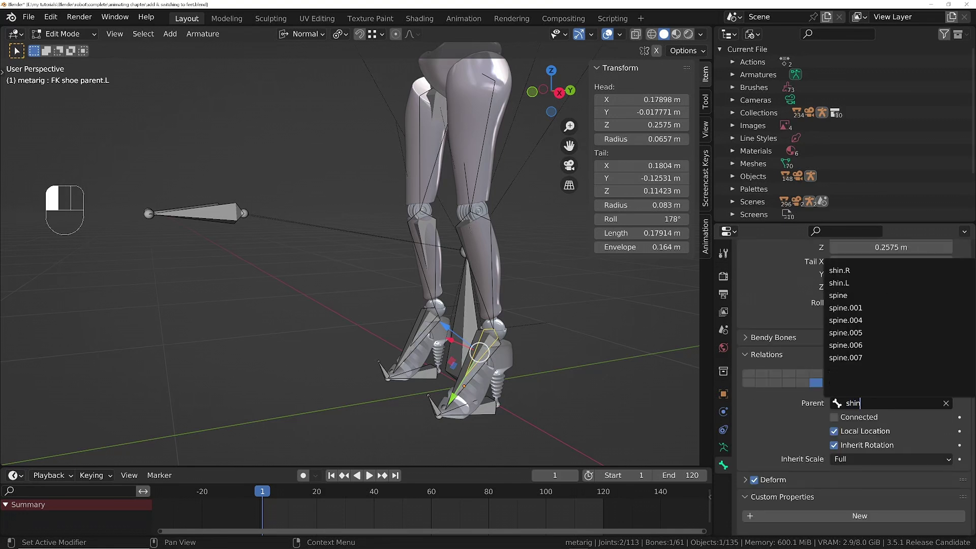
{"action": "key", "text": "Down"}
{"action": "key", "text": "Down"}
{"action": "key", "text": "Return"}
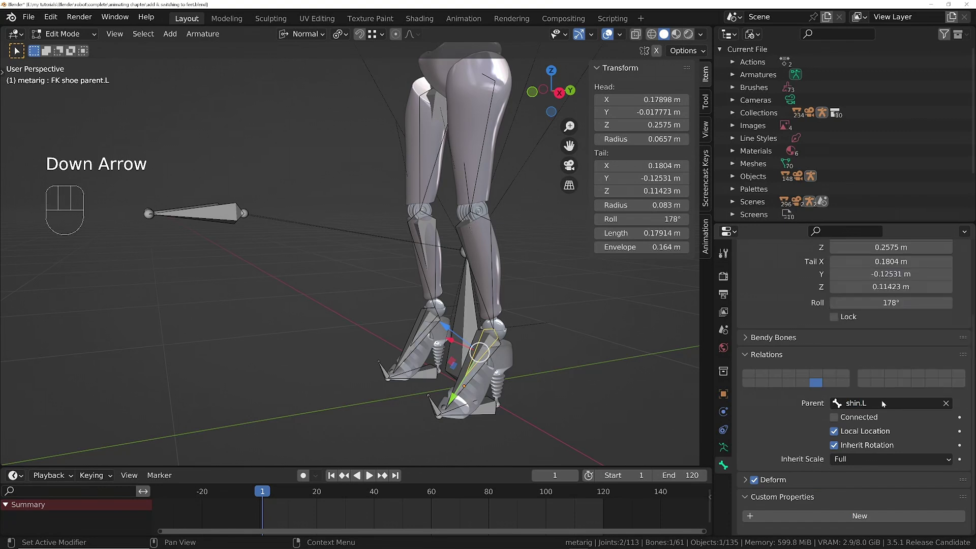
{"action": "left_click", "coordinate": [853, 420]}
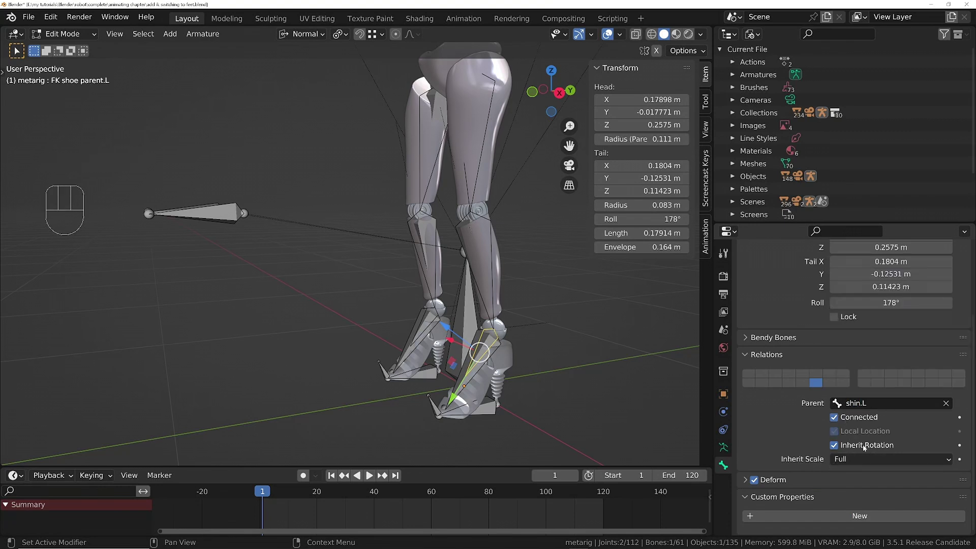
{"action": "left_click", "coordinate": [834, 445]}
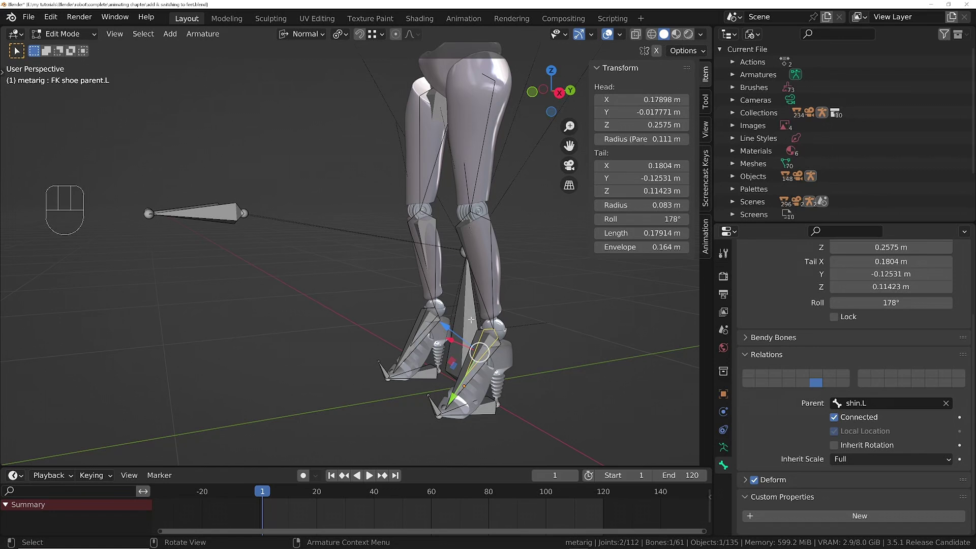
- Set shin.R as the parent of the FK shoe parent.R bone
{"action": "left_click", "coordinate": [419, 324]}
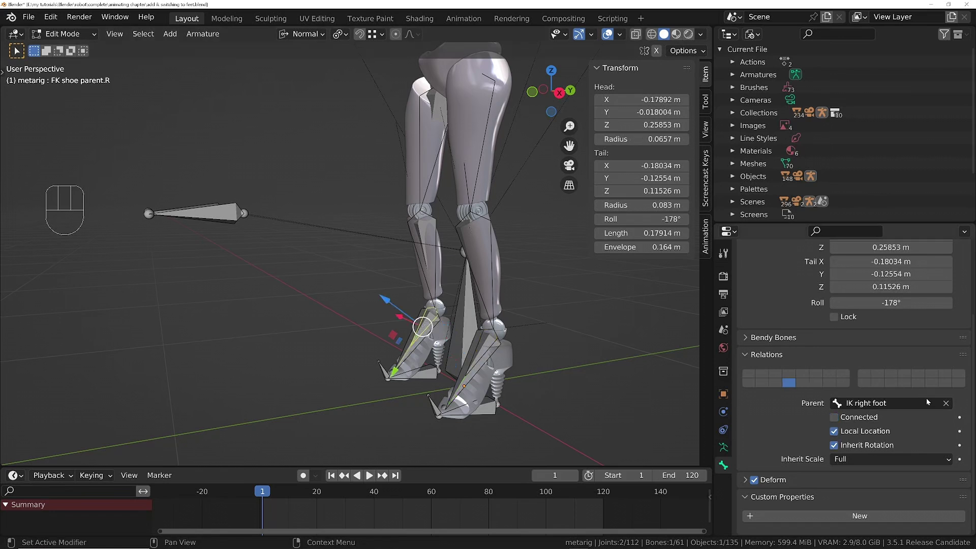
{"action": "left_click", "coordinate": [906, 403]}
{"action": "type", "text": "shin"}
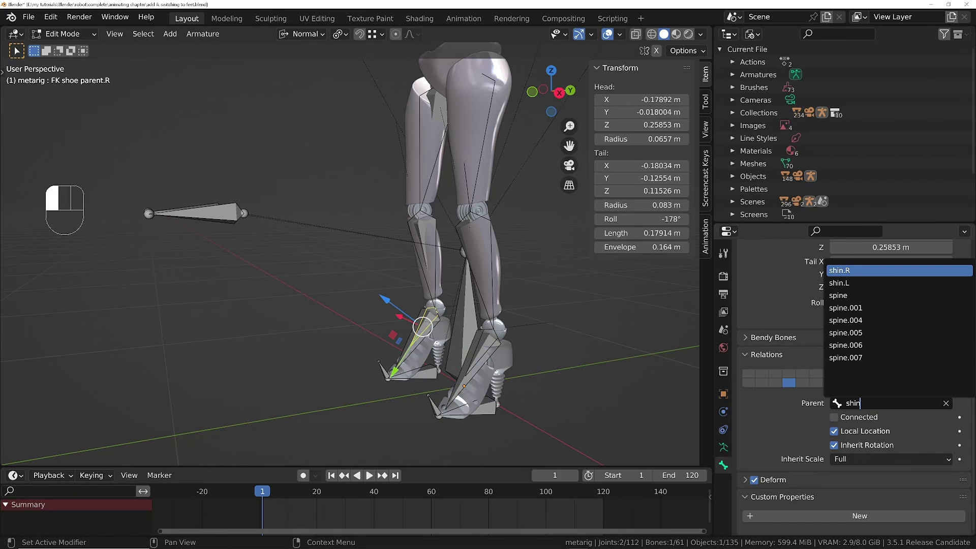
{"action": "key", "text": "Return"}
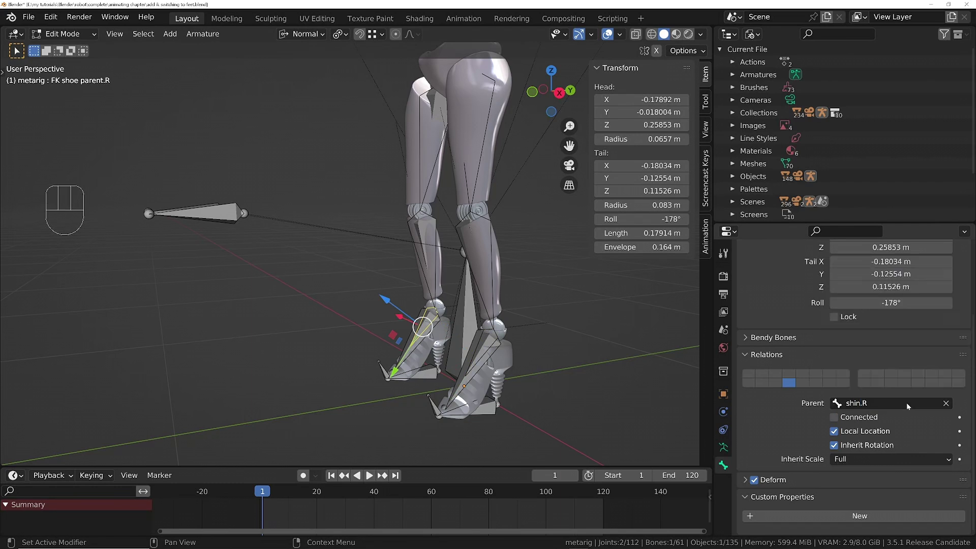
- Make the FK shoe parent.R bone connected to its parent and turn off its Inherit Rotation
{"action": "left_click", "coordinate": [887, 416]}
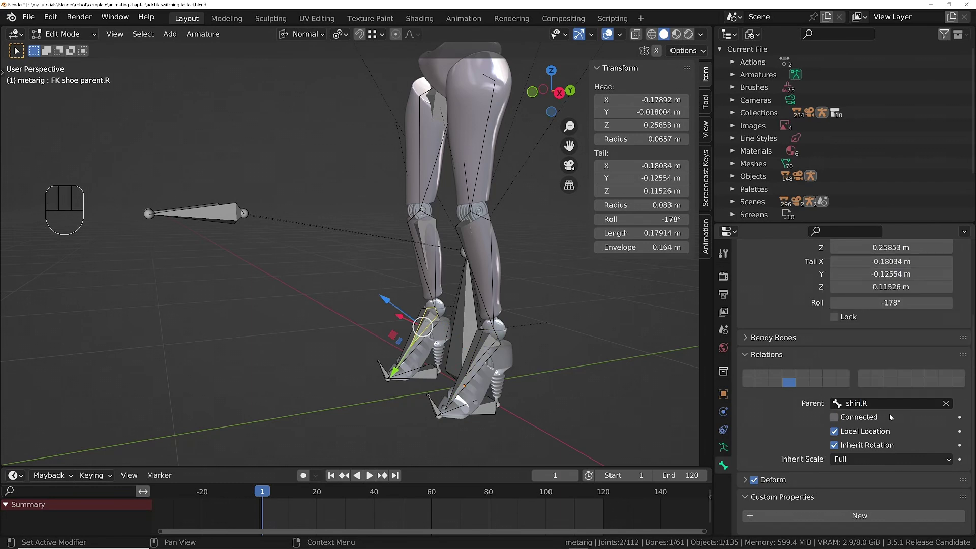
{"action": "left_click", "coordinate": [833, 445]}
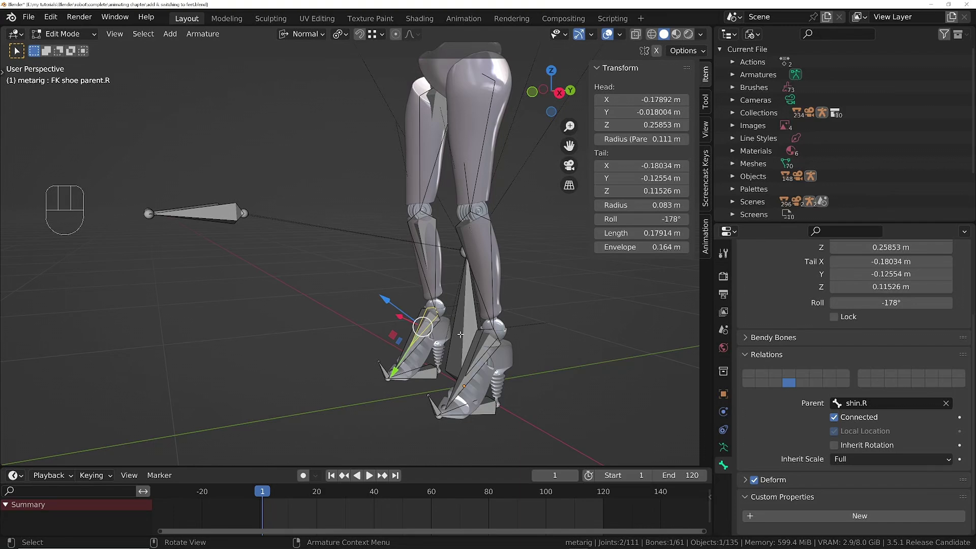
{"action": "middle_click_drag", "start_coordinate": [507, 359], "coordinate": [514, 298], "text": "ctrl"}
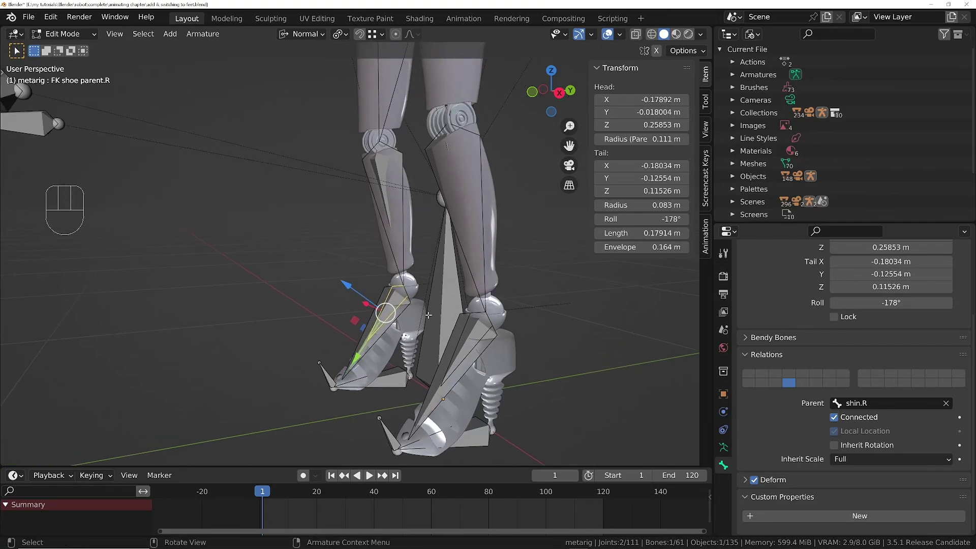
{"action": "left_click", "coordinate": [360, 351]}
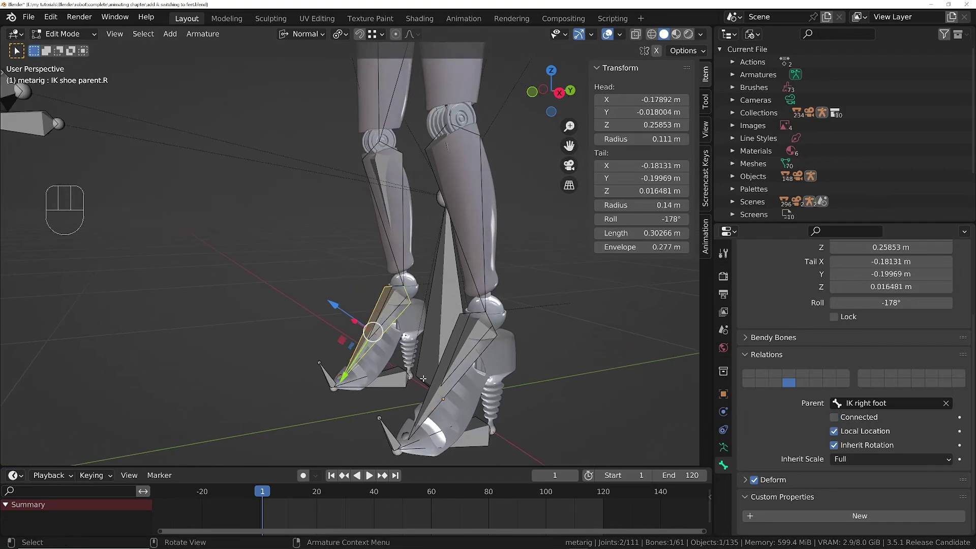
{"action": "left_click", "coordinate": [442, 391]}
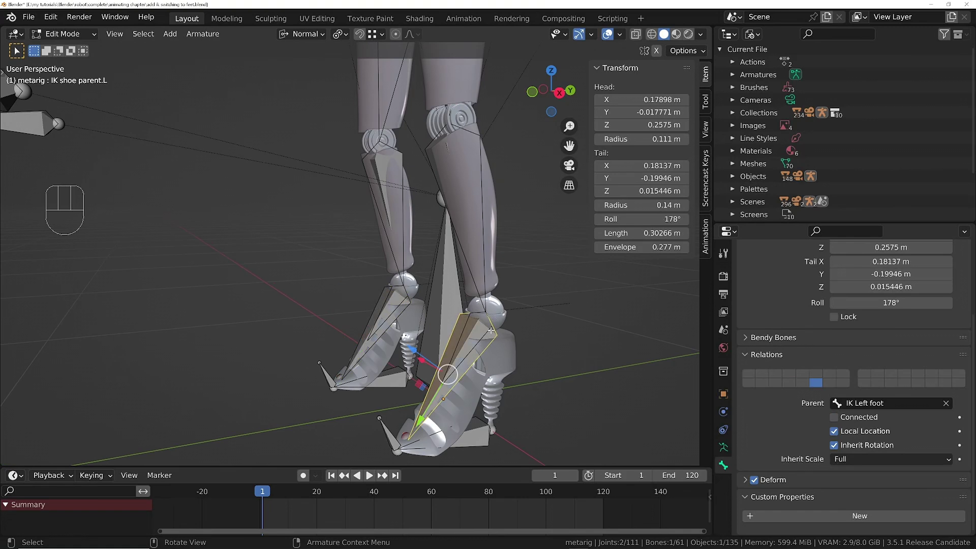
- Clear the parents of both shoe meshes in Object Mode while keeping their transformation
{"action": "key", "text": "Tab"}
{"action": "left_click", "coordinate": [418, 318]}
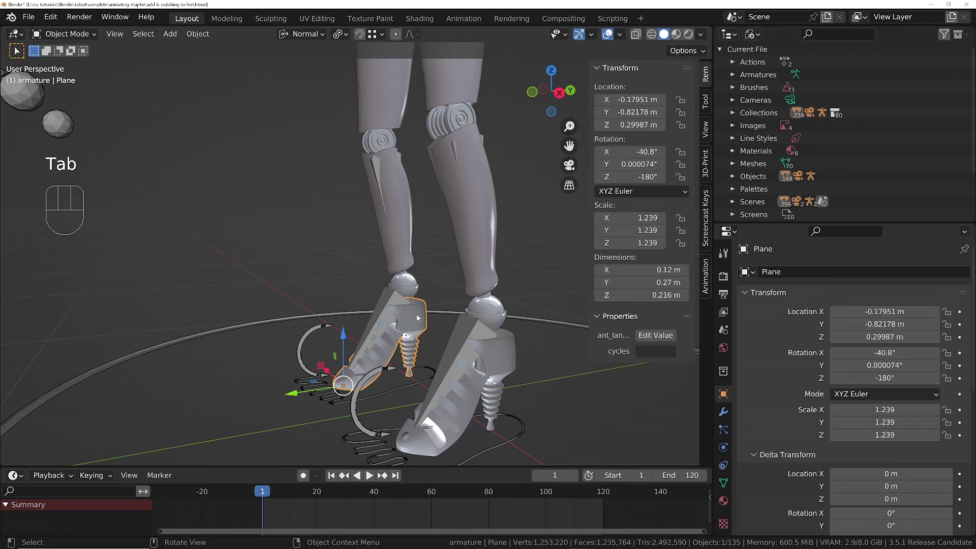
{"action": "left_click", "coordinate": [513, 353], "text": "shift"}
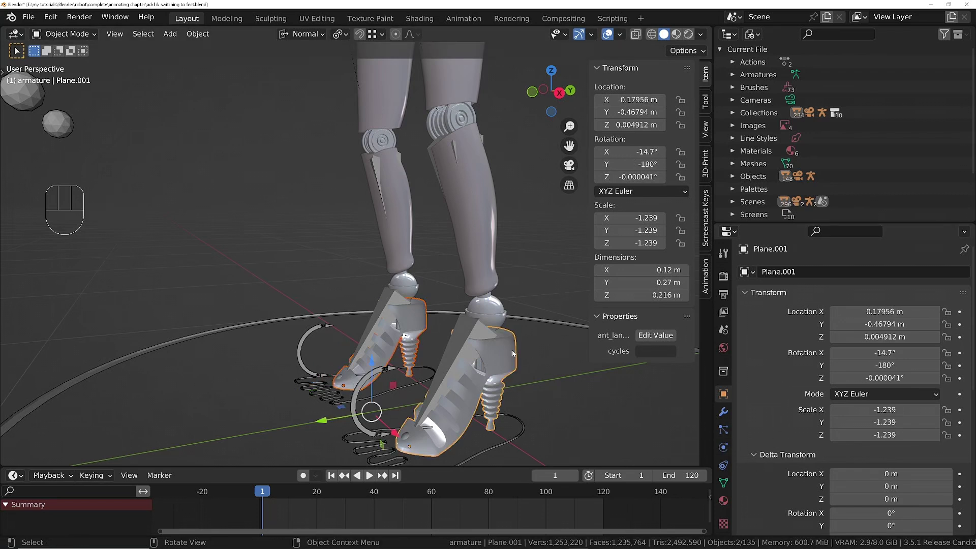
{"action": "key", "text": "alt+p"}
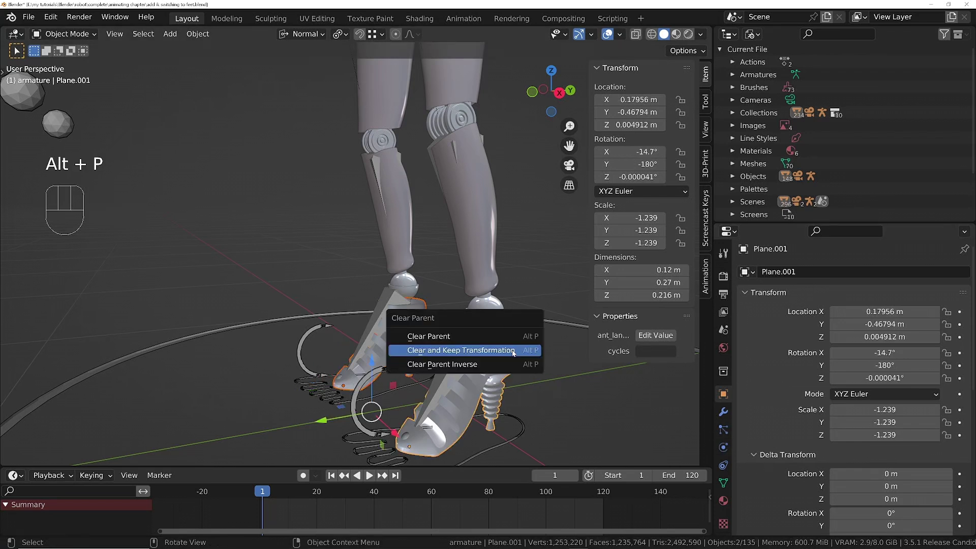
{"action": "left_click", "coordinate": [456, 353]}
- Add a Child Of object constraint to the robot's right shoe
{"action": "middle_click_drag", "start_coordinate": [456, 351], "coordinate": [461, 297], "text": "ctrl"}
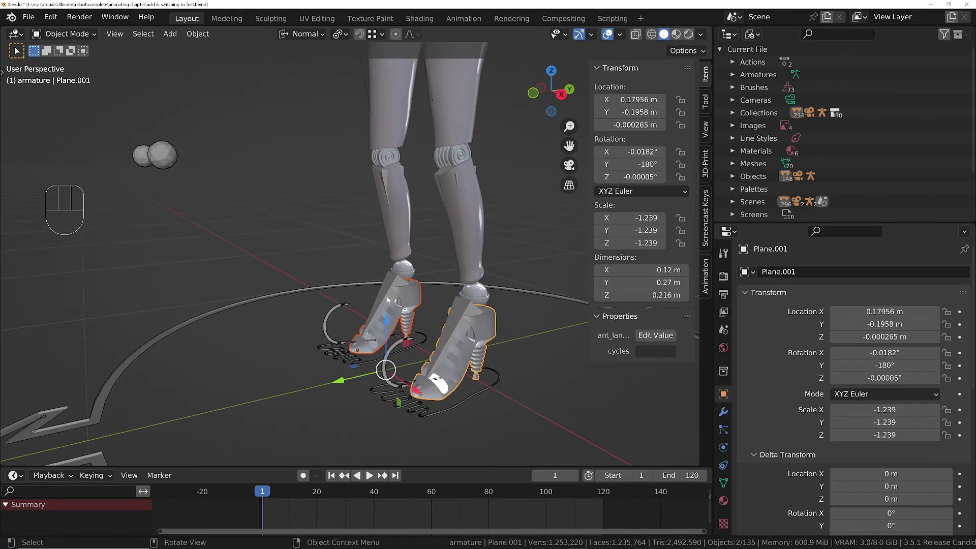
{"action": "left_click", "coordinate": [415, 300]}
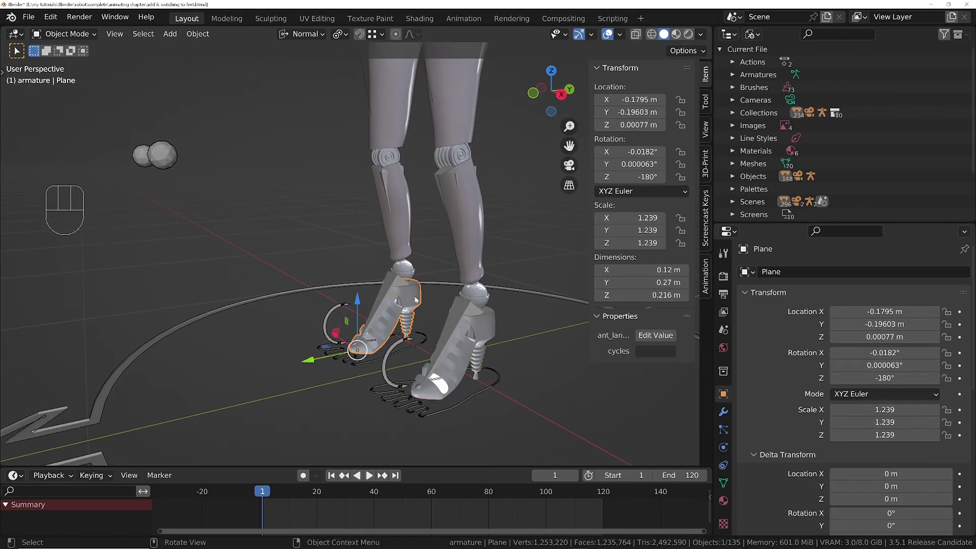
{"action": "left_click", "coordinate": [389, 292]}
{"action": "scroll", "coordinate": [413, 300], "scroll_direction": "up", "scroll_amount": 5}
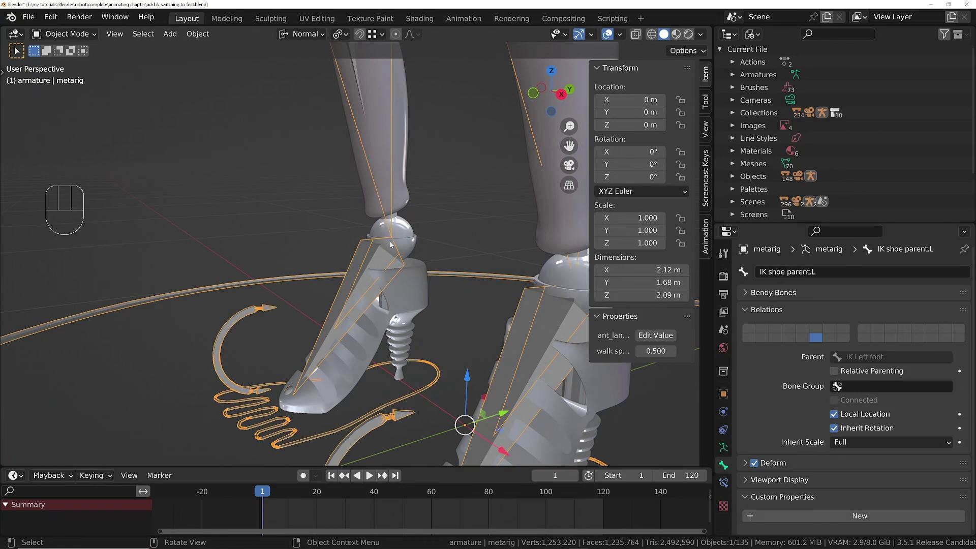
{"action": "left_click", "coordinate": [400, 319]}
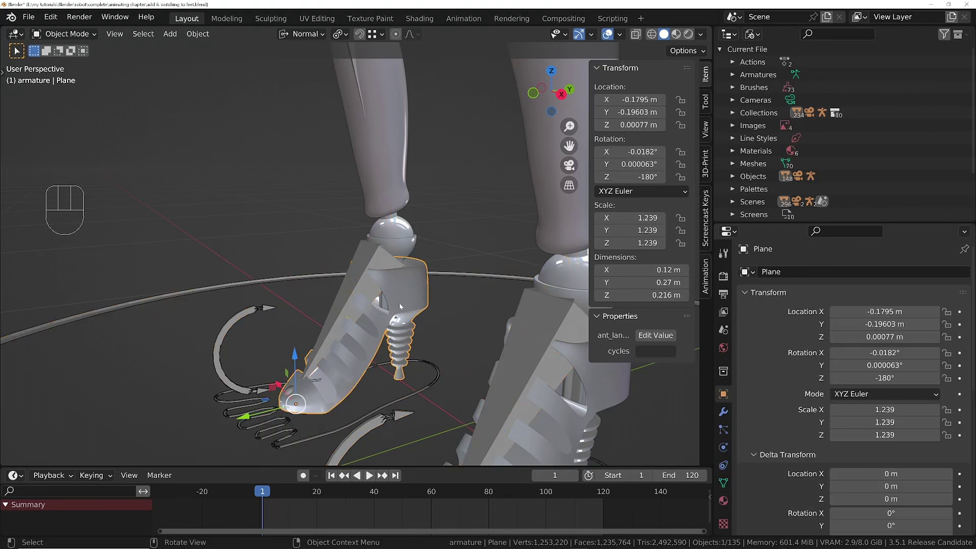
{"action": "left_click", "coordinate": [728, 463]}
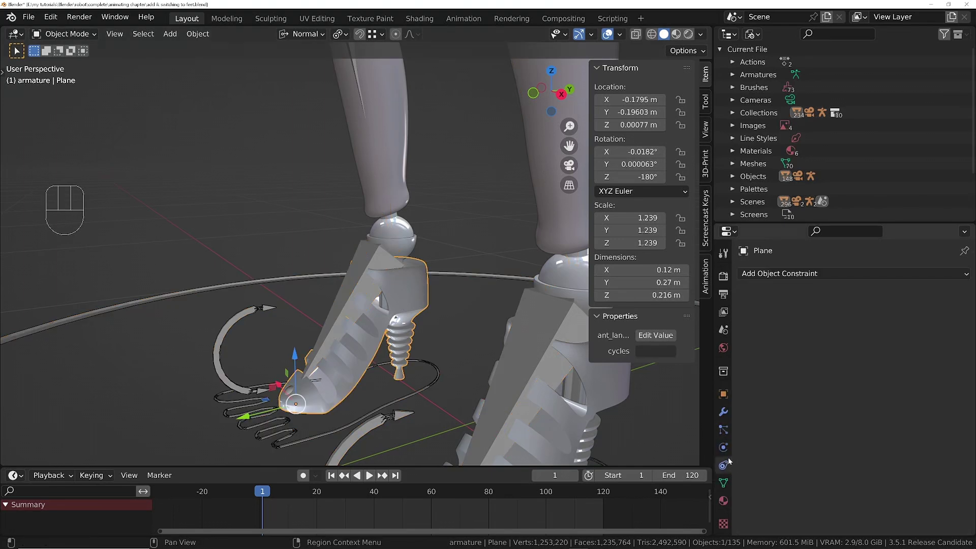
{"action": "left_click", "coordinate": [813, 273]}
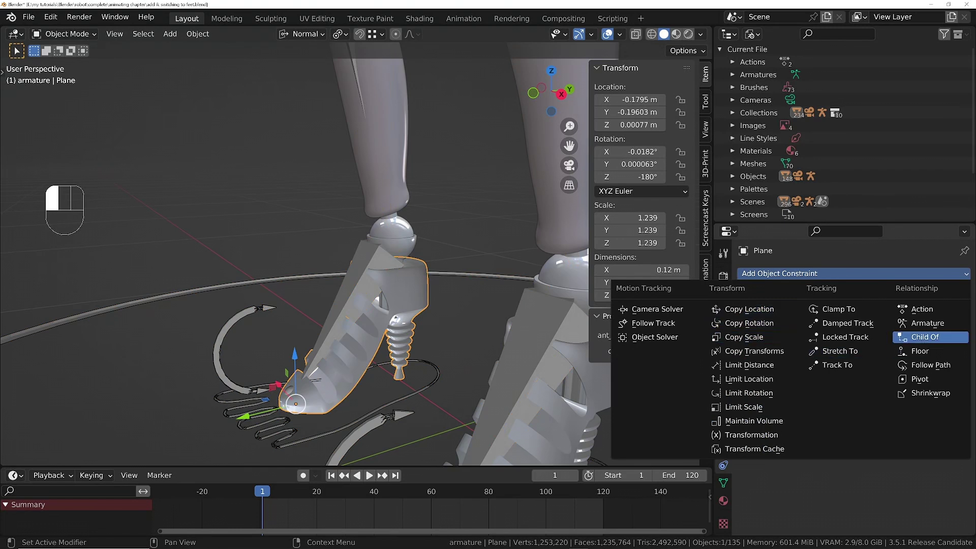
{"action": "left_click", "coordinate": [938, 337]}
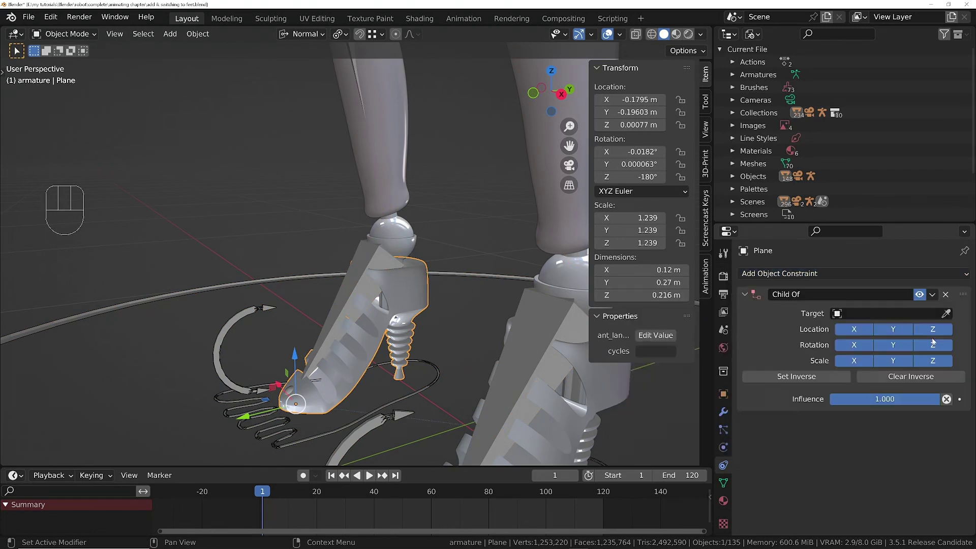
- Target the Child Of constraint to the metarig's IK shoe parent.R bone and set its inverse
{"action": "left_click", "coordinate": [876, 310]}
{"action": "type", "text": "meta"}
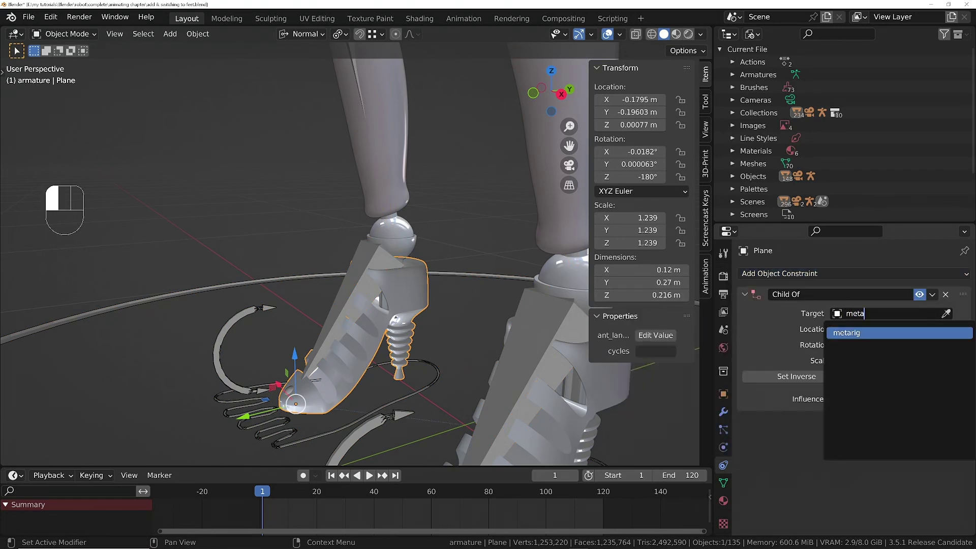
{"action": "key", "text": "Return"}
{"action": "left_click", "coordinate": [879, 329]}
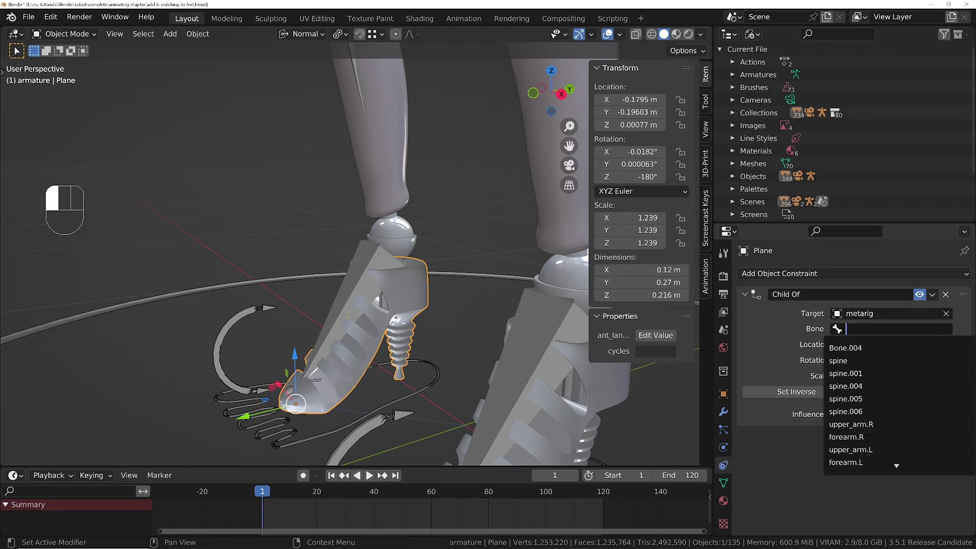
{"action": "type", "text": "ik"}
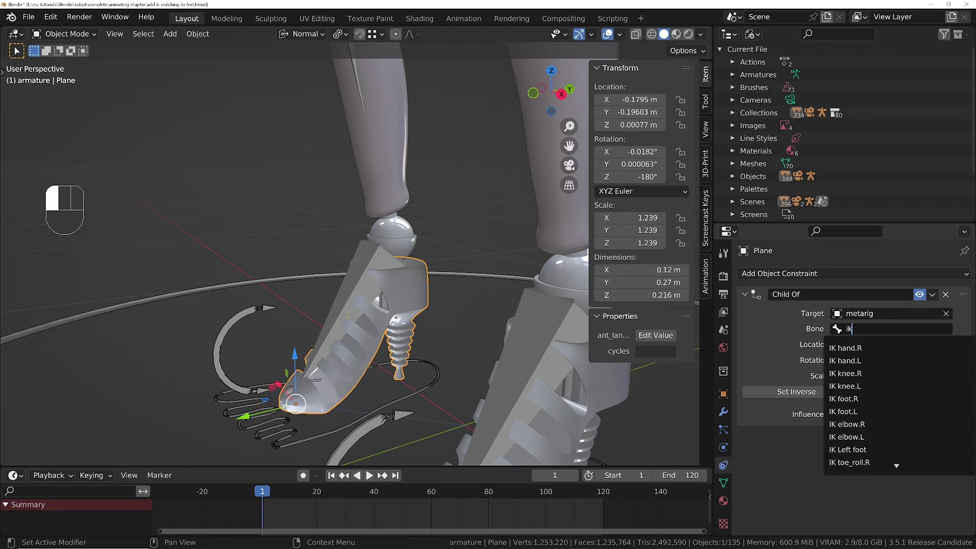
{"action": "type", "text": " shoe"}
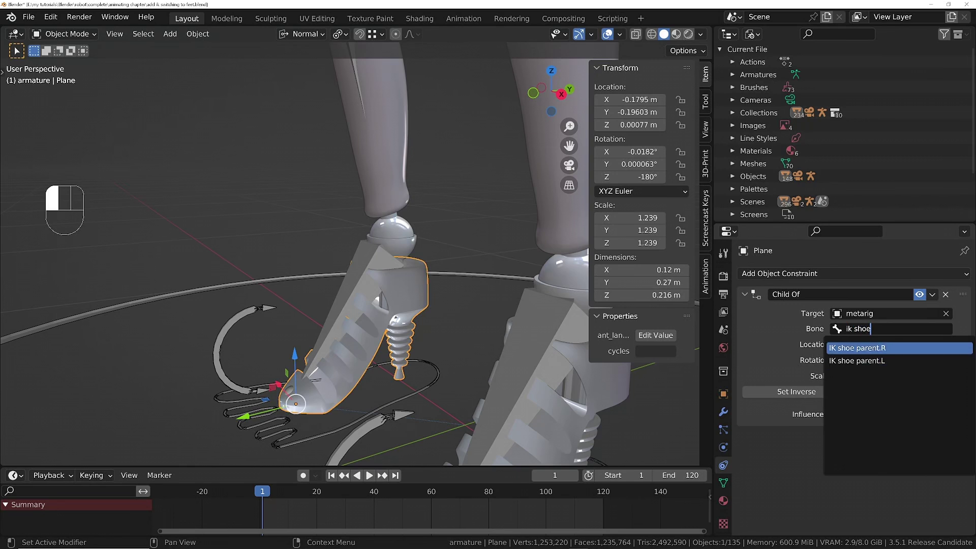
{"action": "left_click", "coordinate": [880, 348]}
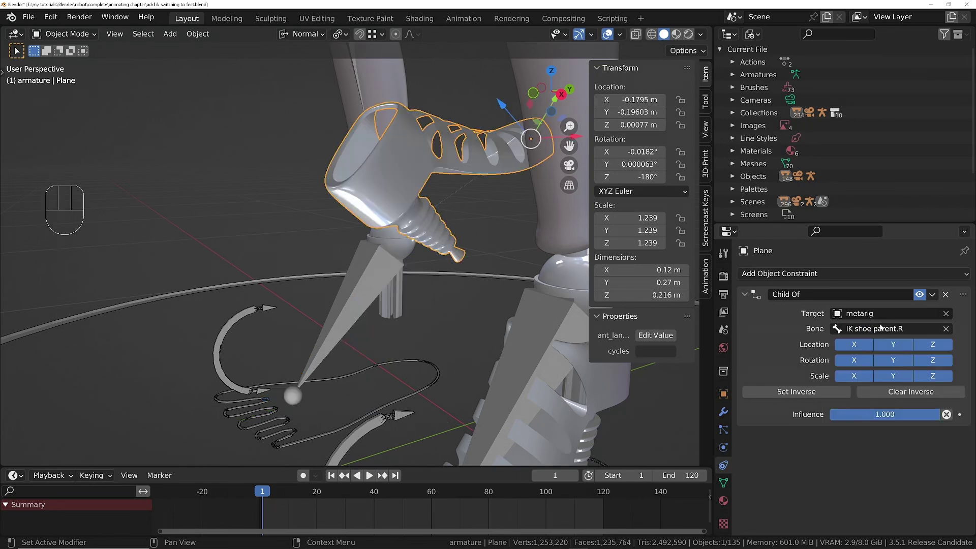
{"action": "left_click", "coordinate": [806, 393]}
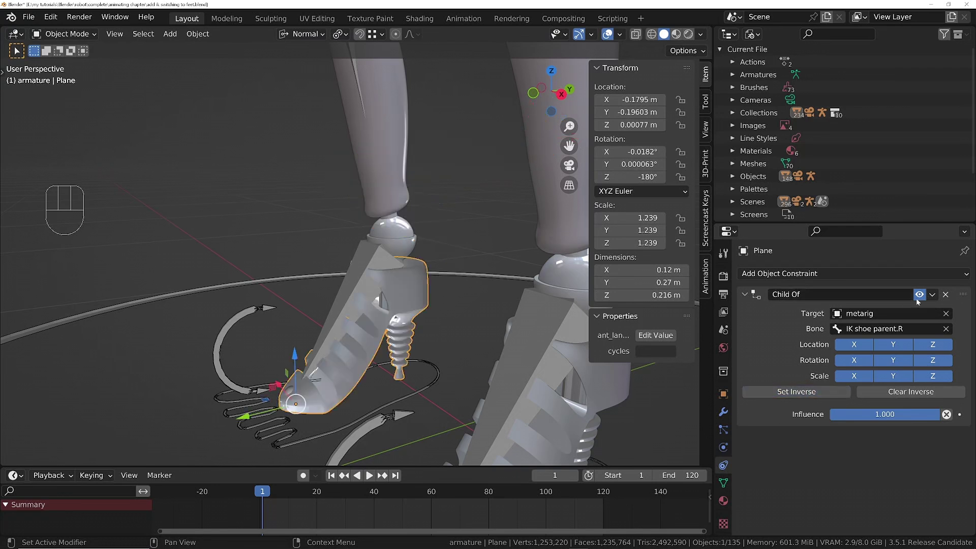
- Duplicate the right shoe's Child Of constraint and disable both copies
{"action": "left_click", "coordinate": [934, 294]}
{"action": "left_click", "coordinate": [902, 322]}
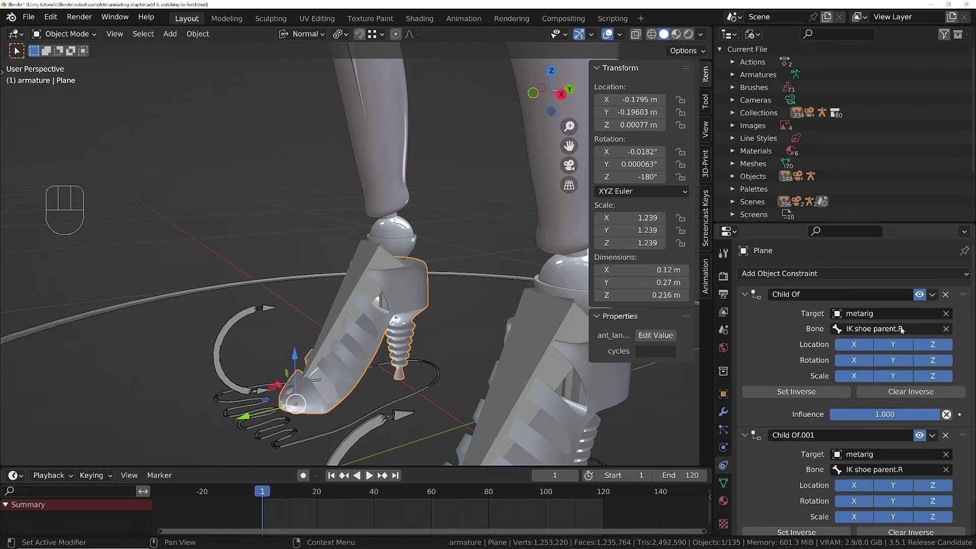
{"action": "left_click", "coordinate": [919, 294]}
{"action": "left_click", "coordinate": [920, 435]}
{"action": "scroll", "coordinate": [824, 355], "scroll_direction": "down", "scroll_amount": 2}
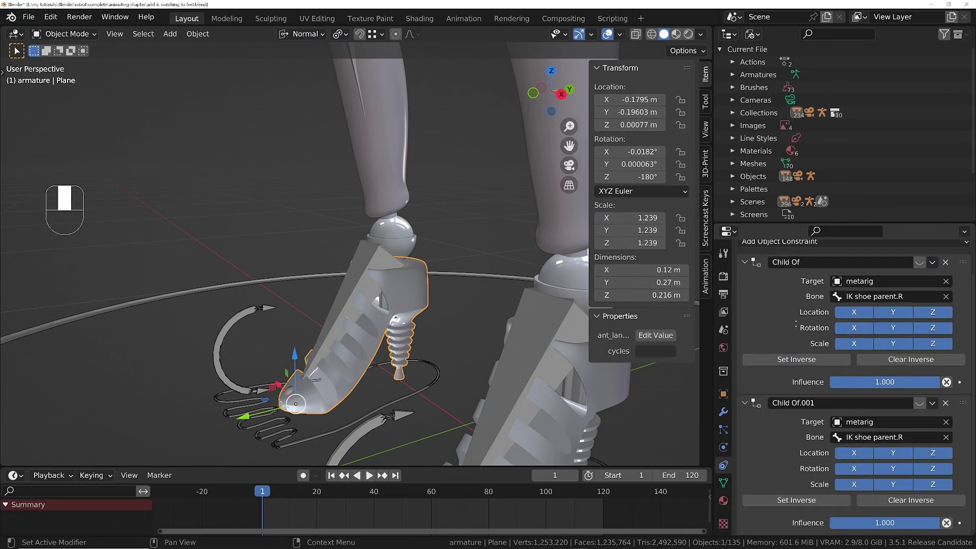
{"action": "scroll", "coordinate": [805, 268], "scroll_direction": "up", "scroll_amount": 1}
- Rename the right shoe's first Child Of constraint to ik and the second one to fk
{"action": "left_click", "coordinate": [805, 280]}
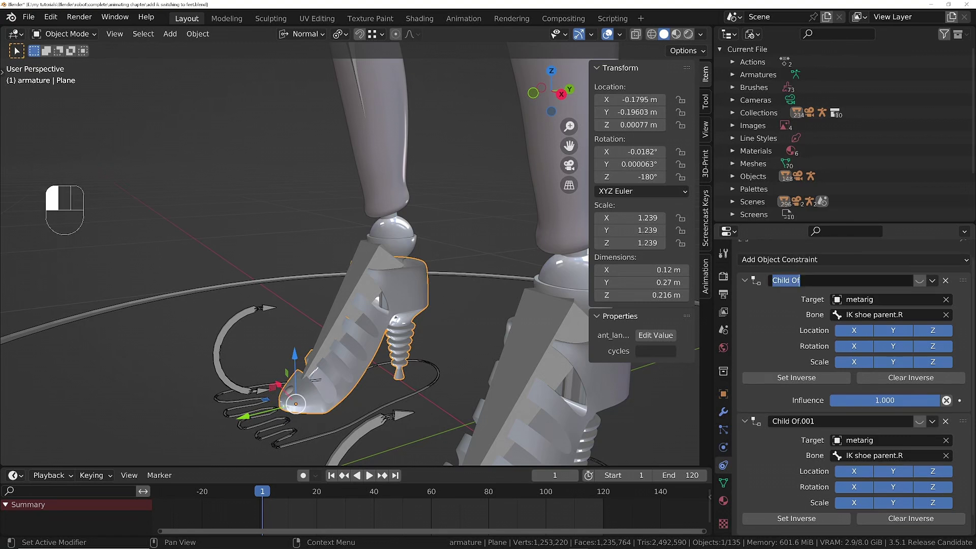
{"action": "type", "text": "Ik"}
{"action": "key", "text": "Return"}
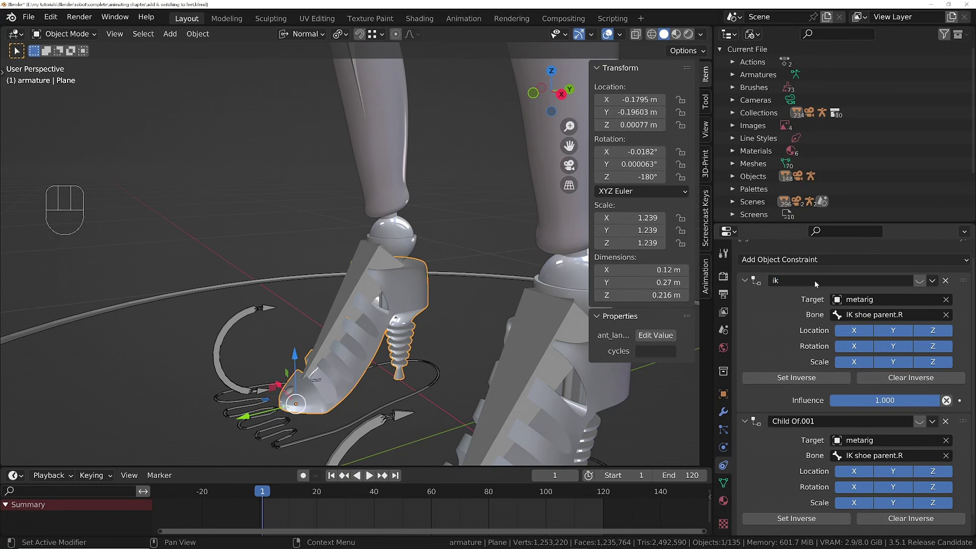
{"action": "left_click", "coordinate": [823, 418]}
{"action": "type", "text": "fk"}
- Set the fk constraint's target bone to FK shoe parent.R
{"action": "left_click", "coordinate": [893, 455]}
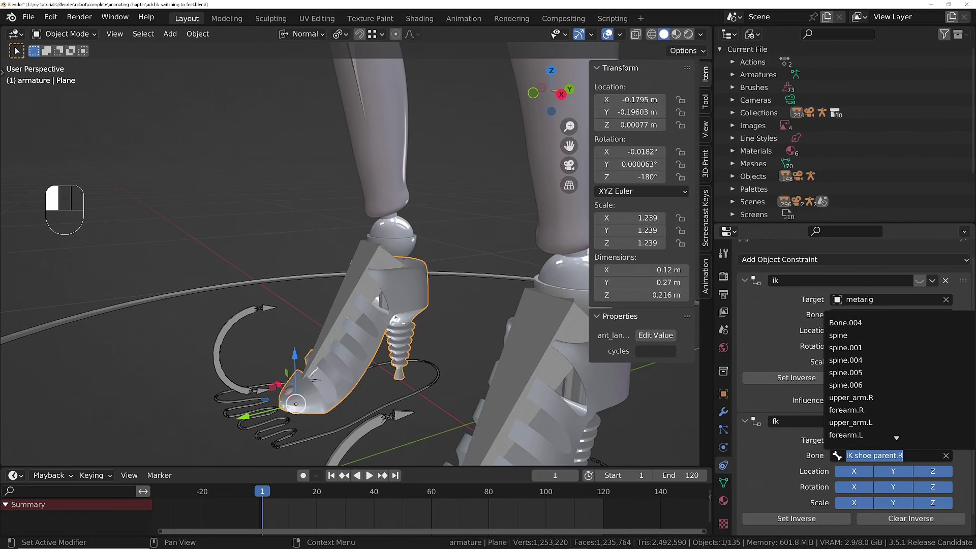
{"action": "type", "text": "fk shoe"}
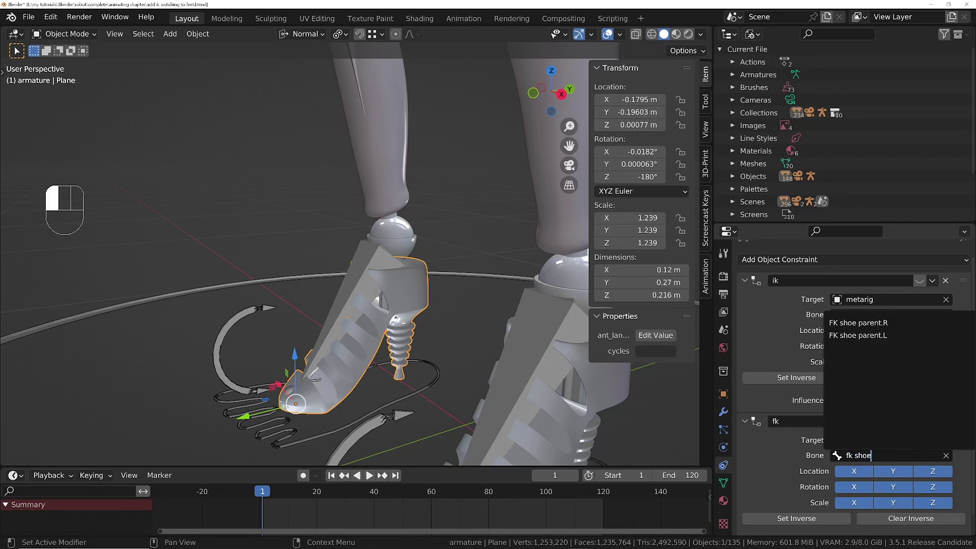
{"action": "left_click", "coordinate": [859, 323]}
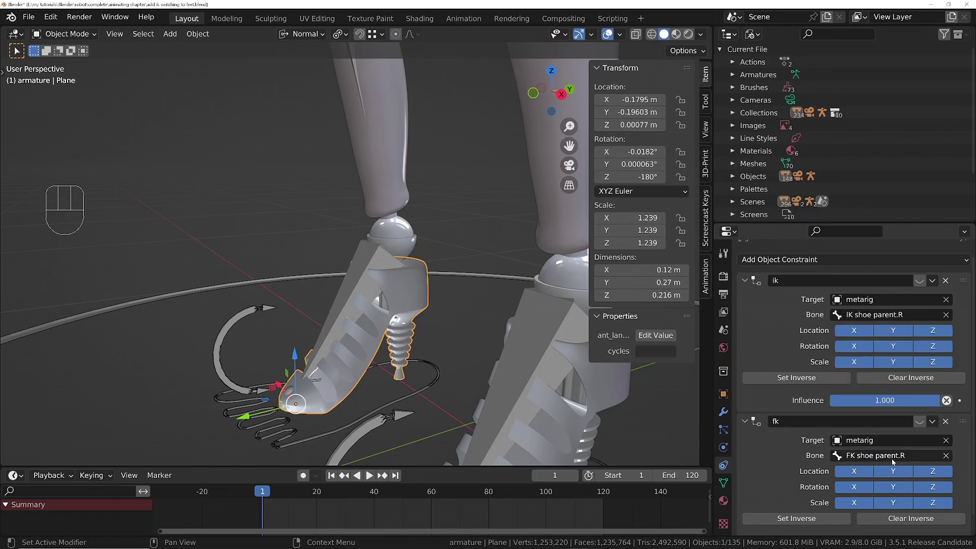
- Select both shoe meshes, with the robot's right shoe as the active object
{"action": "middle_click_drag", "start_coordinate": [456, 278], "coordinate": [416, 304], "text": "shift"}
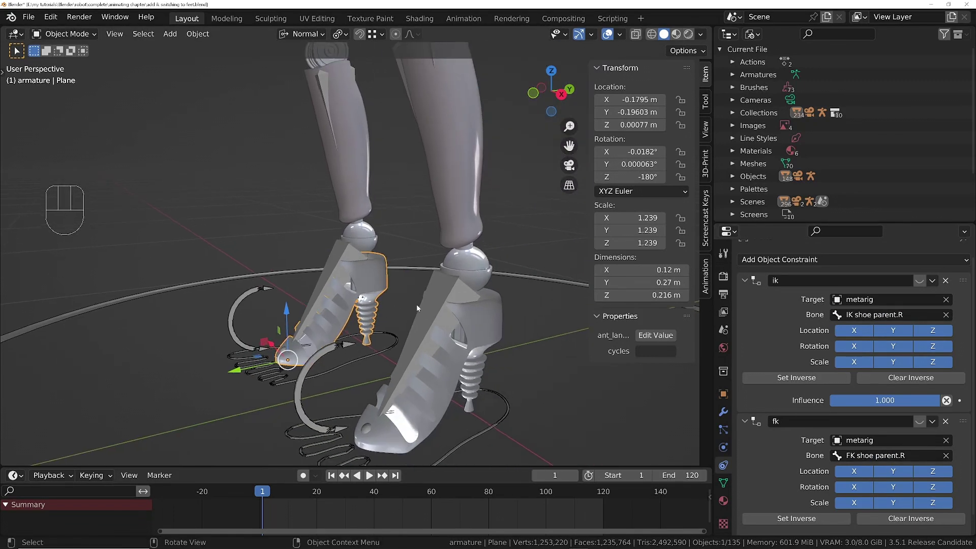
{"action": "left_click", "coordinate": [493, 304]}
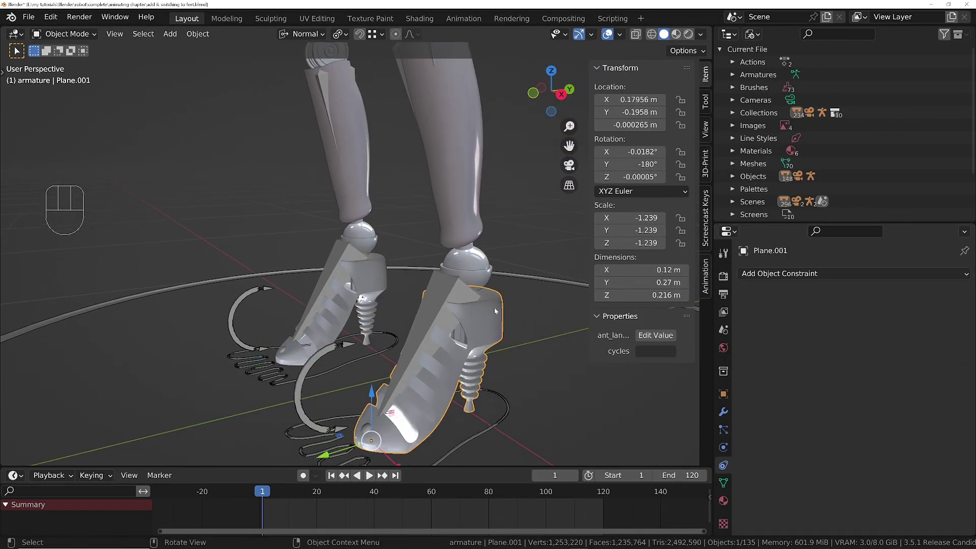
{"action": "left_click", "coordinate": [380, 273], "text": "shift"}
{"action": "key", "text": "ctrl+l"}
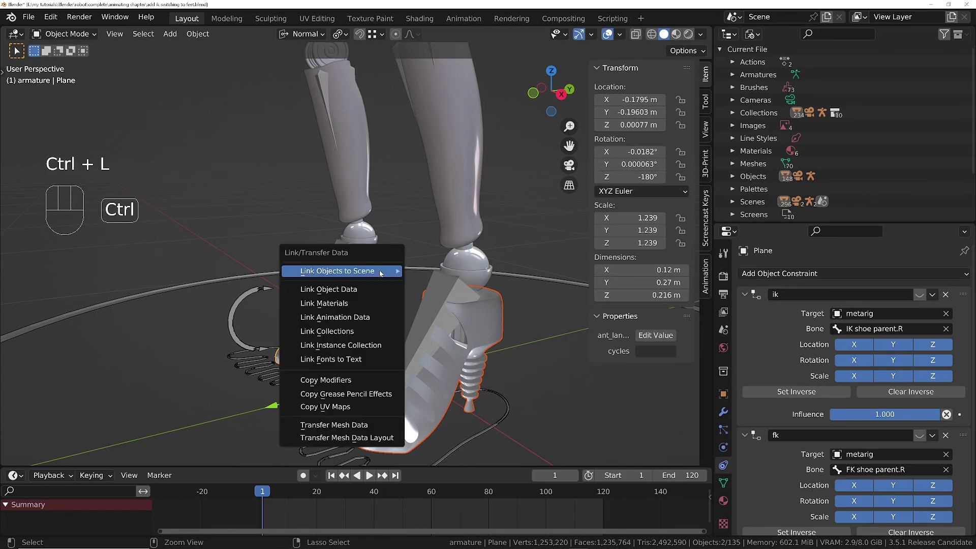
{"action": "mouse_move", "coordinate": [380, 272]}
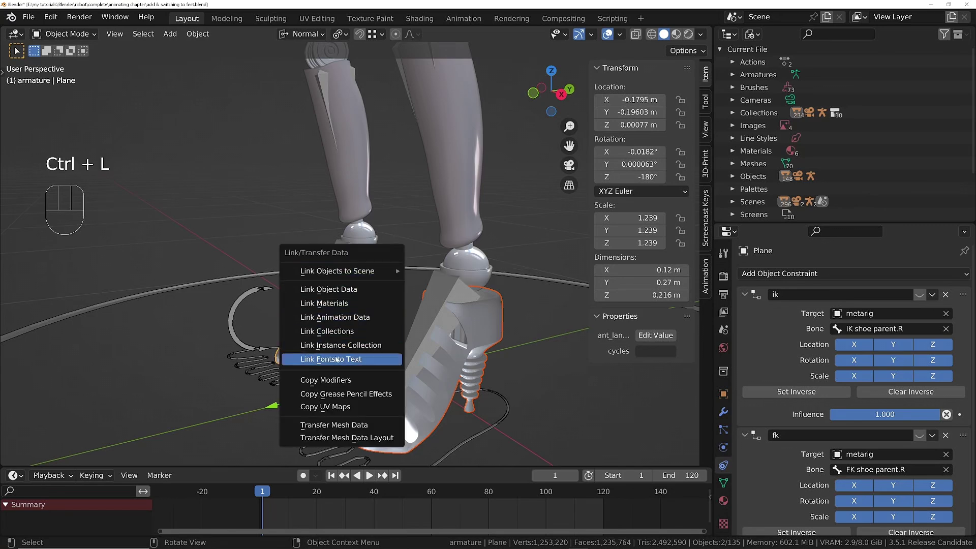
{"action": "left_click", "coordinate": [343, 331]}
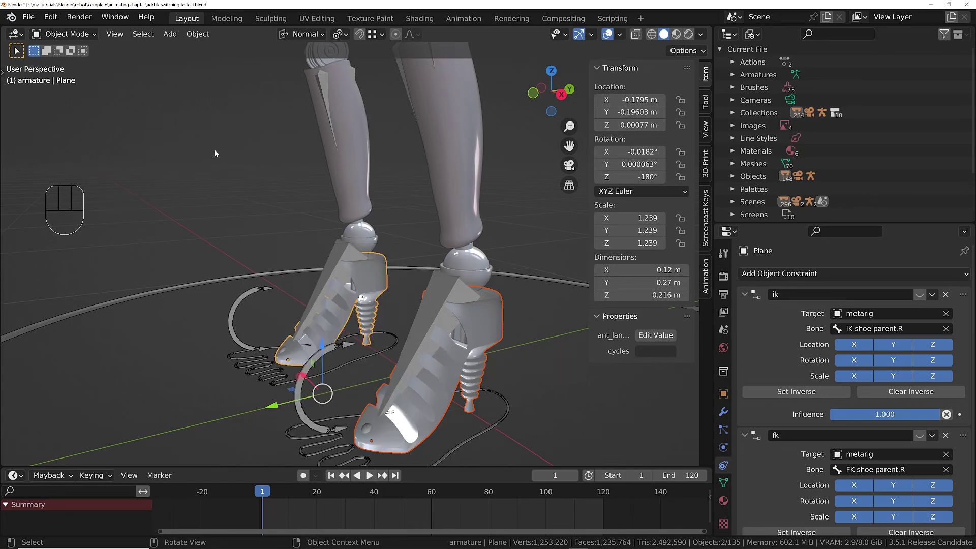
- Copy the right shoe's constraints to the selected left shoe
{"action": "left_click", "coordinate": [199, 34]}
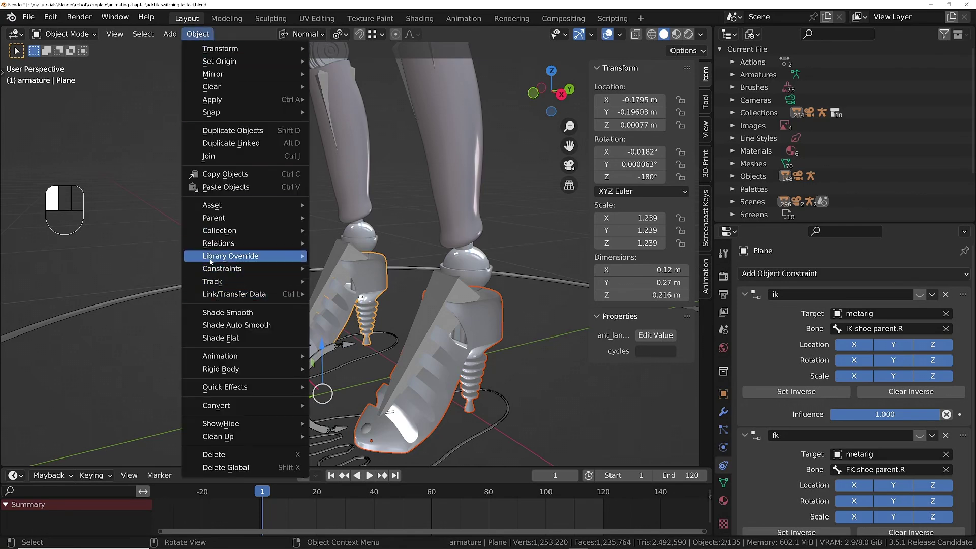
{"action": "mouse_move", "coordinate": [221, 268]}
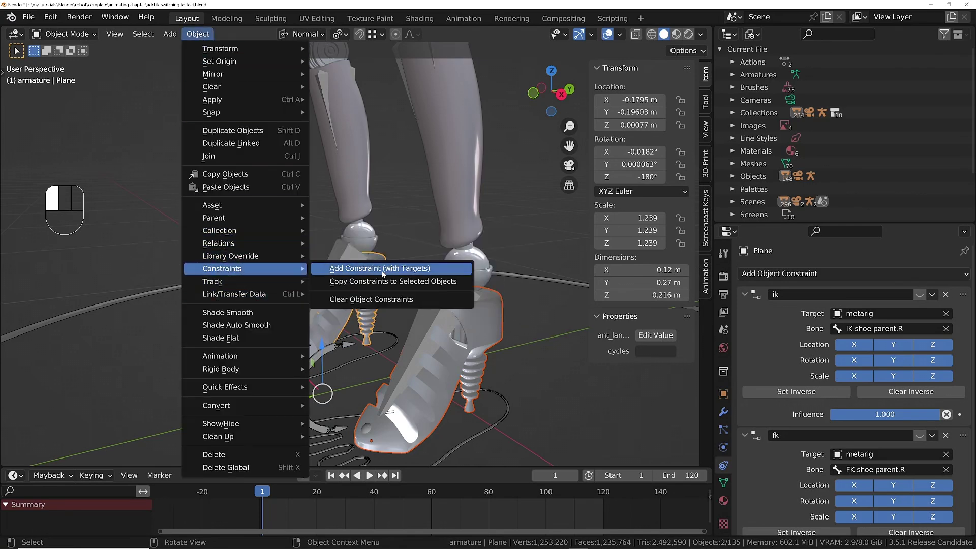
{"action": "left_click", "coordinate": [404, 283]}
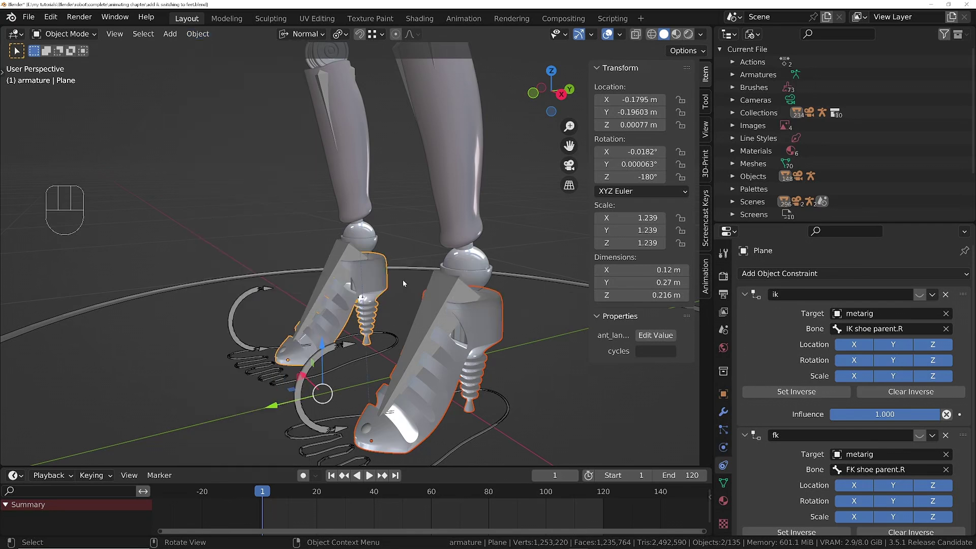
- On the left shoe, set the ik constraint's bone to IK shoe parent.L and the fk constraint's bone to FK shoe parent.L
{"action": "left_click", "coordinate": [496, 305]}
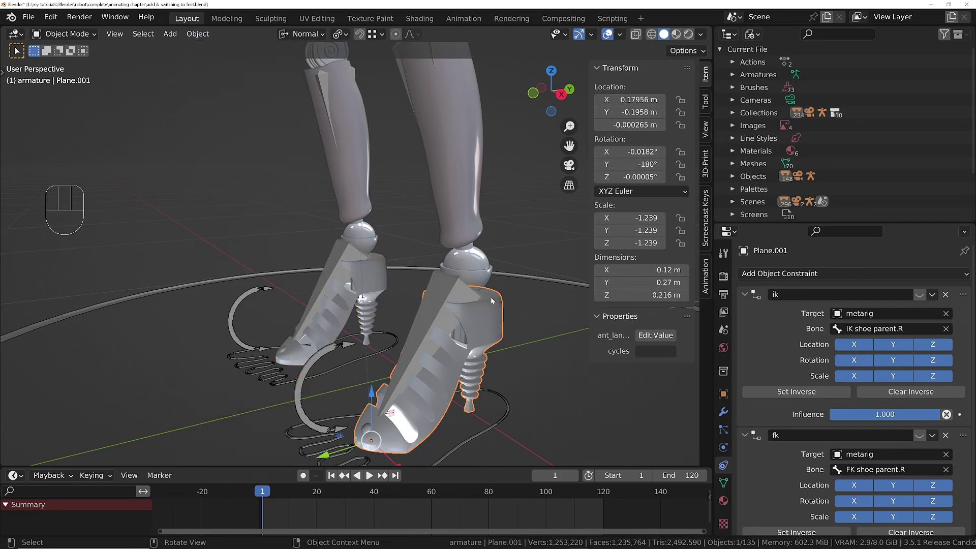
{"action": "left_click", "coordinate": [889, 329]}
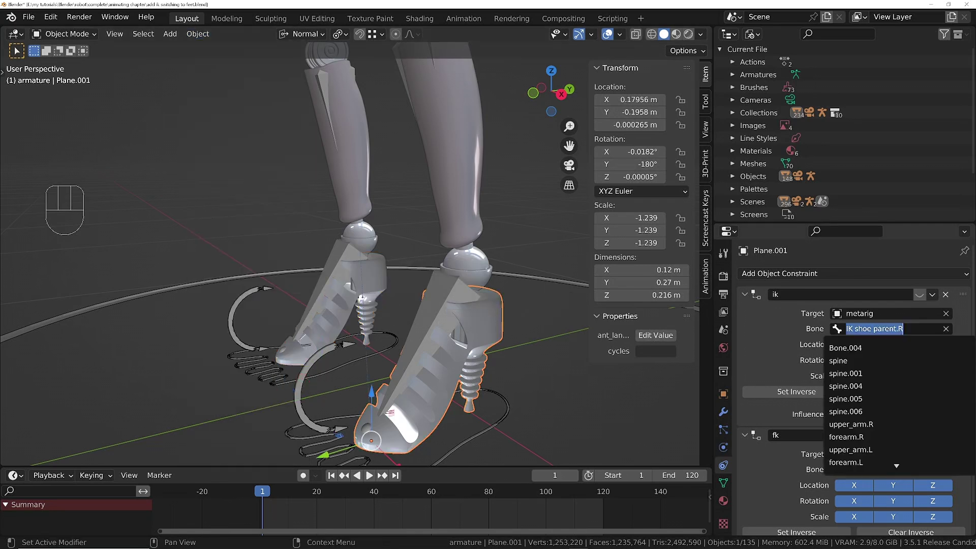
{"action": "key", "text": "BackSpace"}
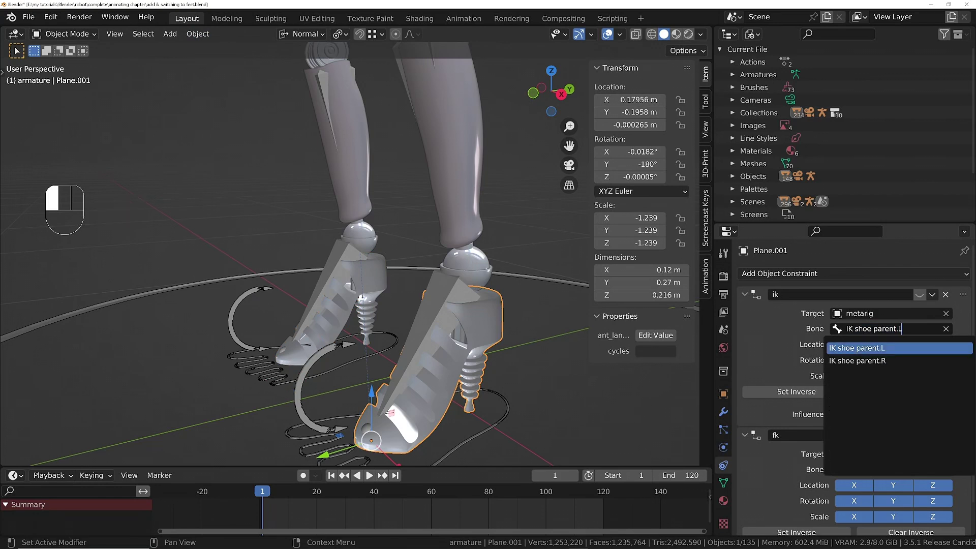
{"action": "left_click", "coordinate": [858, 347]}
{"action": "left_click", "coordinate": [910, 470]}
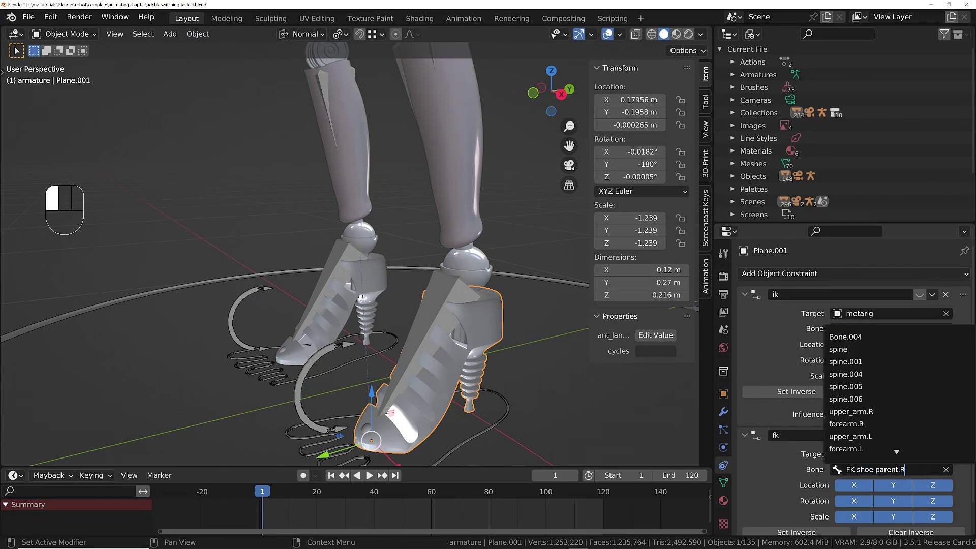
{"action": "key", "text": "BackSpace"}
{"action": "key", "text": "Return"}
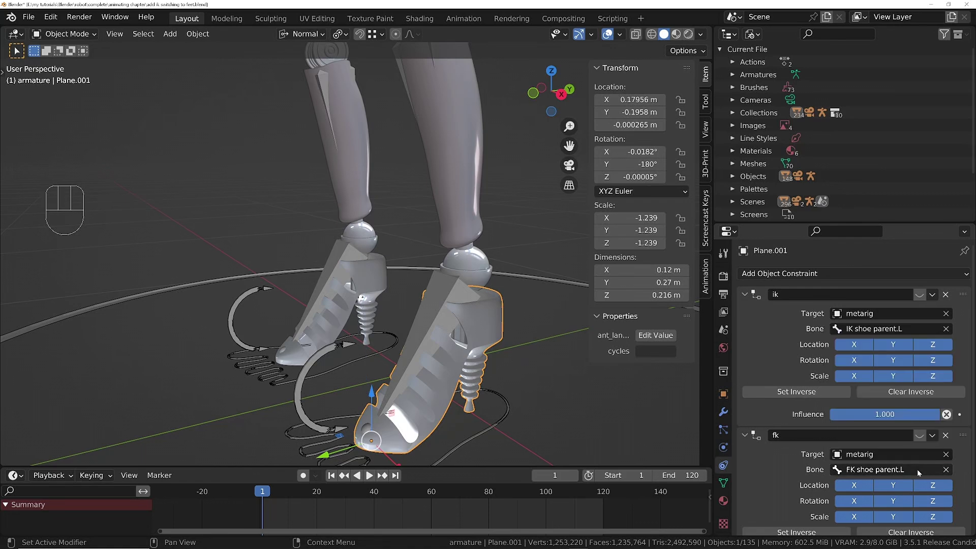
- Put the metarig armature in Pose Mode and add a new custom property to the IK foot.R bone
{"action": "middle_click_drag", "start_coordinate": [412, 228], "coordinate": [406, 277], "text": "ctrl"}
{"action": "middle_click_drag", "start_coordinate": [407, 277], "coordinate": [372, 314]}
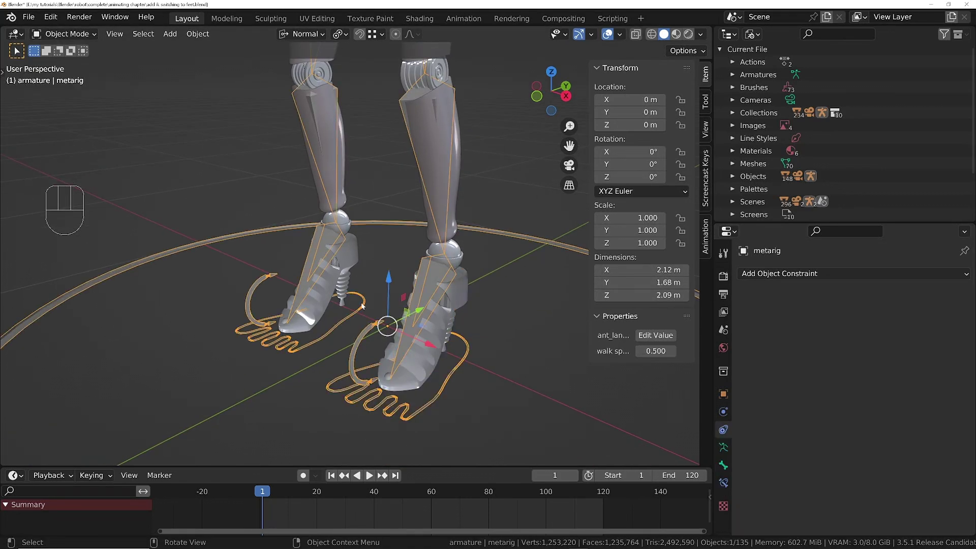
{"action": "key", "text": "Tab"}
{"action": "left_click", "coordinate": [356, 312]}
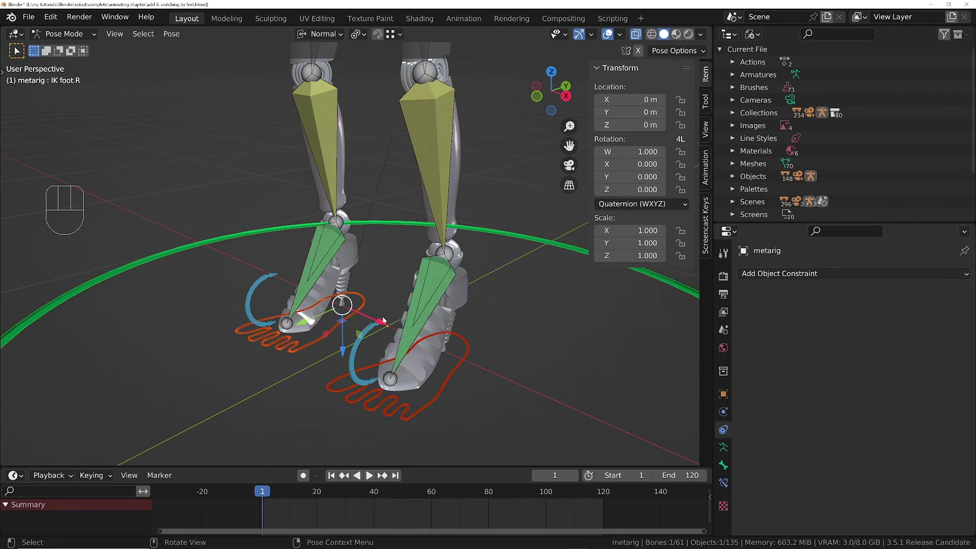
{"action": "left_click", "coordinate": [723, 465]}
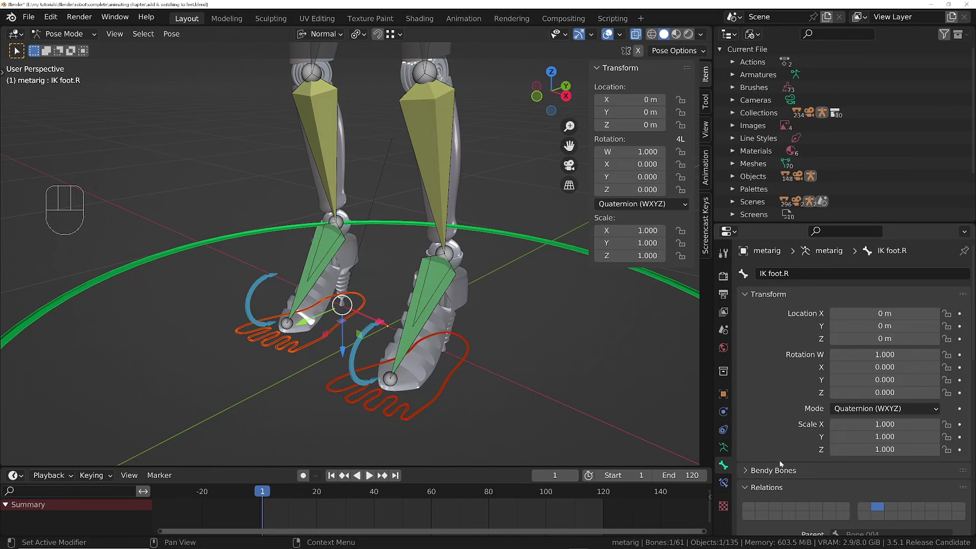
{"action": "key", "text": "Tab"}
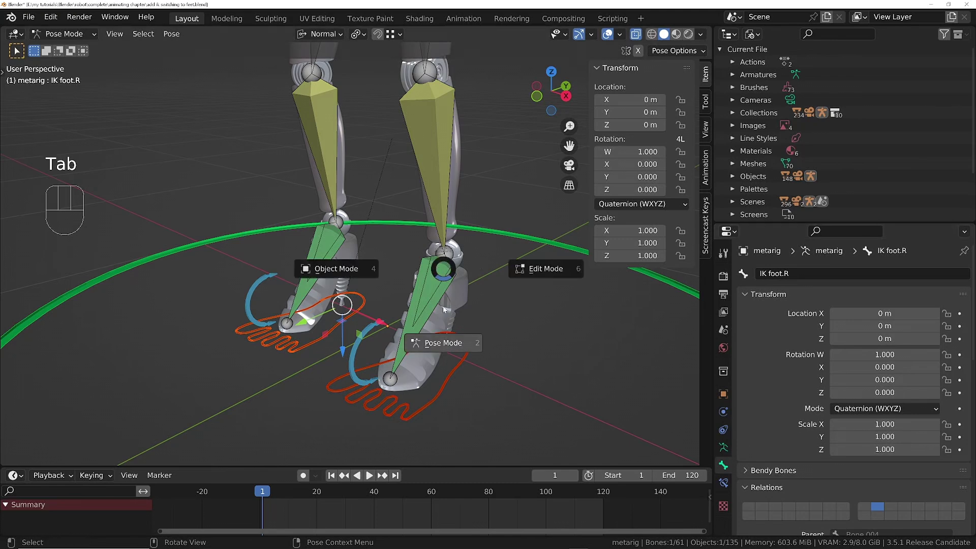
{"action": "scroll", "coordinate": [860, 407], "scroll_direction": "down", "scroll_amount": 15}
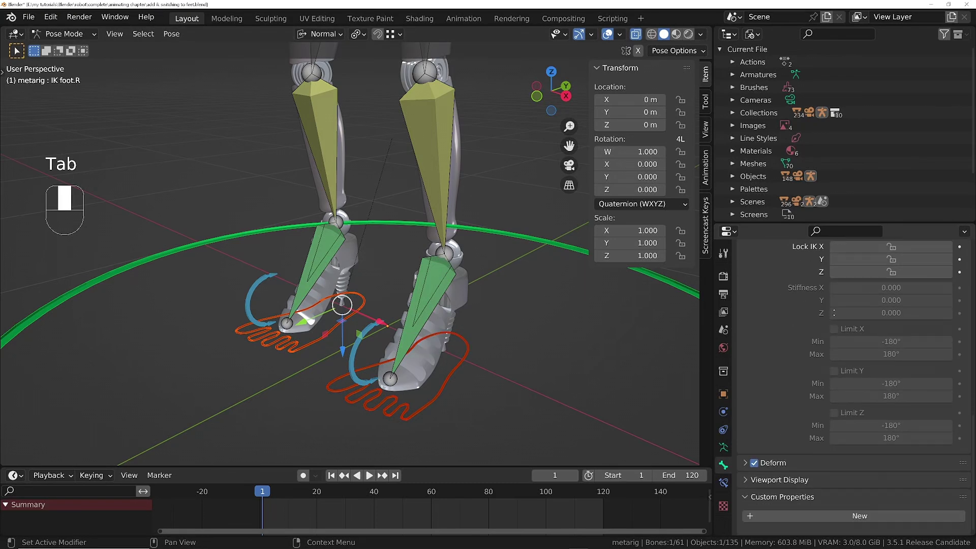
{"action": "left_click", "coordinate": [859, 516]}
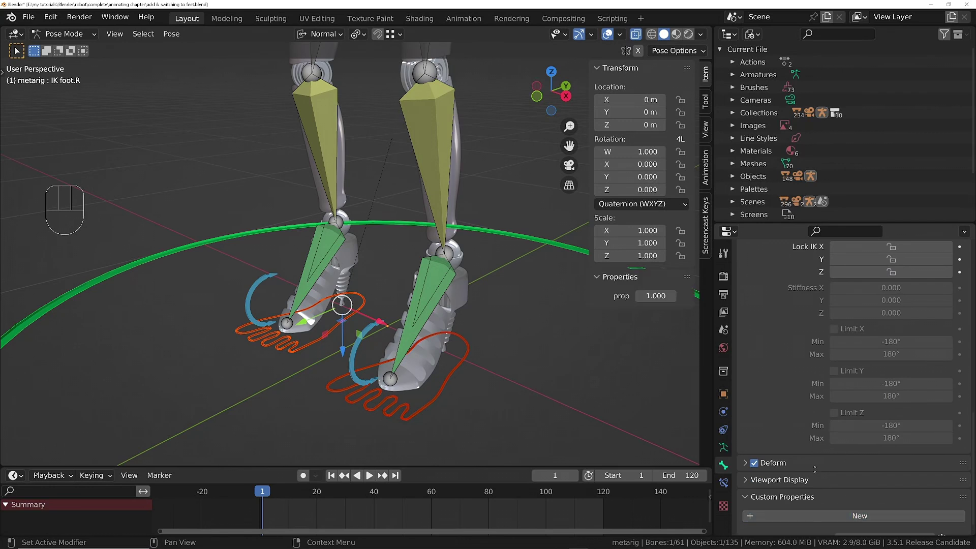
- Make IK foot.R's new property a Boolean named "ik mode", on by default, with the description "turn off for FK"
{"action": "scroll", "coordinate": [858, 349], "scroll_direction": "down", "scroll_amount": 1}
{"action": "left_click", "coordinate": [942, 522]}
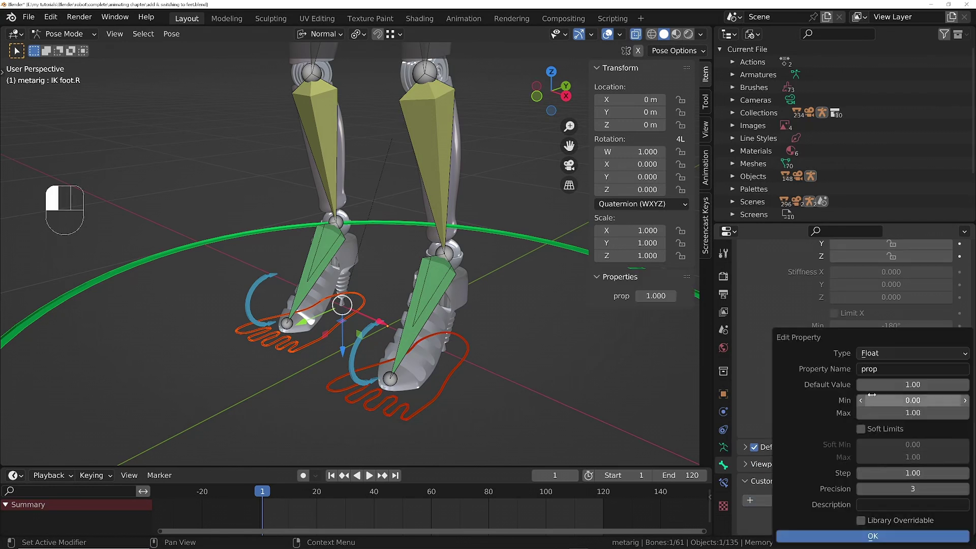
{"action": "left_click", "coordinate": [881, 356]}
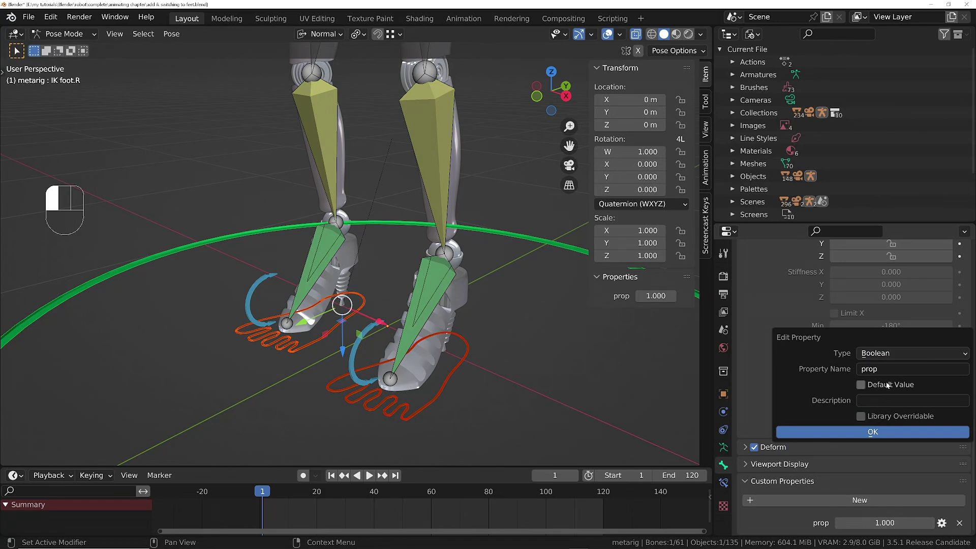
{"action": "left_click", "coordinate": [884, 423]}
{"action": "type", "text": "ik mode"}
{"action": "left_click", "coordinate": [881, 385]}
{"action": "left_click", "coordinate": [884, 400]}
{"action": "type", "text": "turn off for FK"}
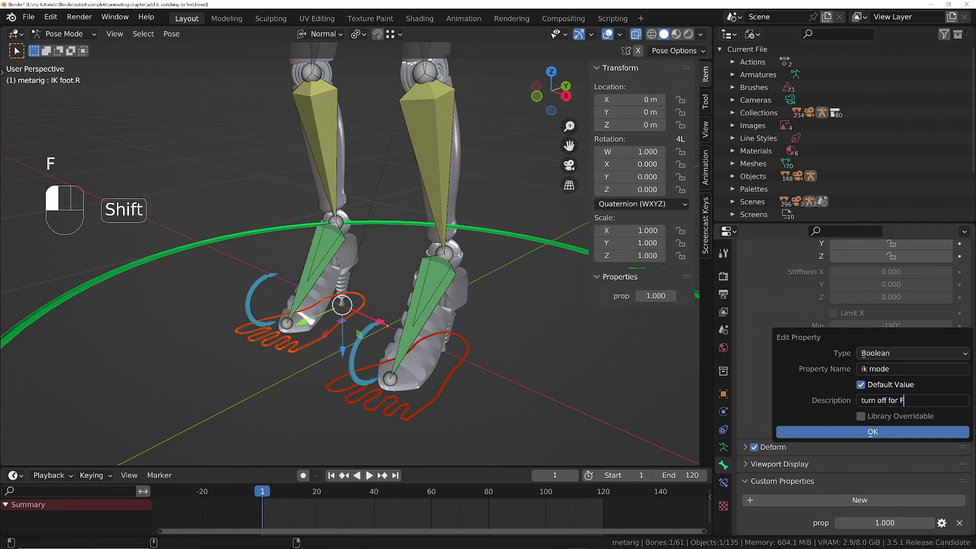
{"action": "left_click", "coordinate": [903, 433]}
- Add a custom property to the IK foot.L bone and make it a Boolean that is on by default
{"action": "left_click", "coordinate": [465, 352]}
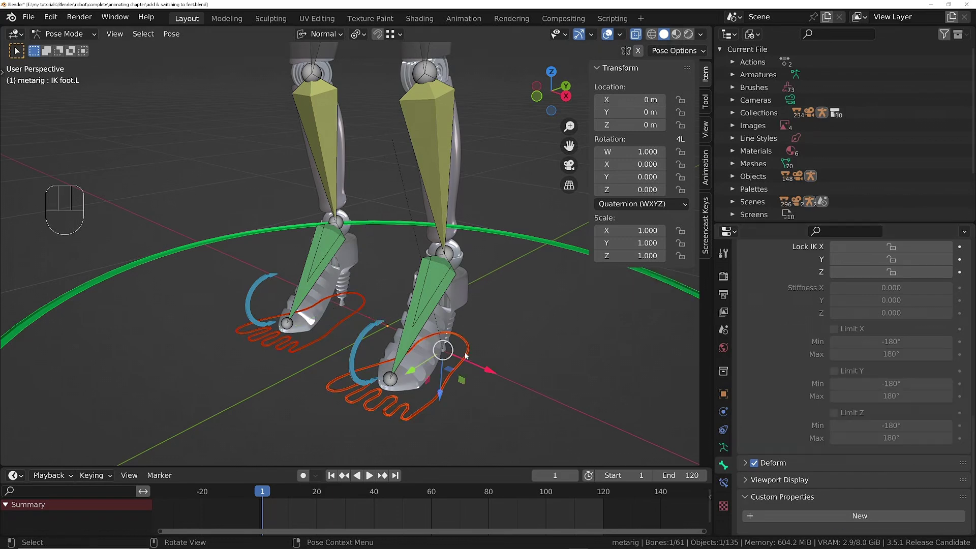
{"action": "left_click", "coordinate": [864, 515]}
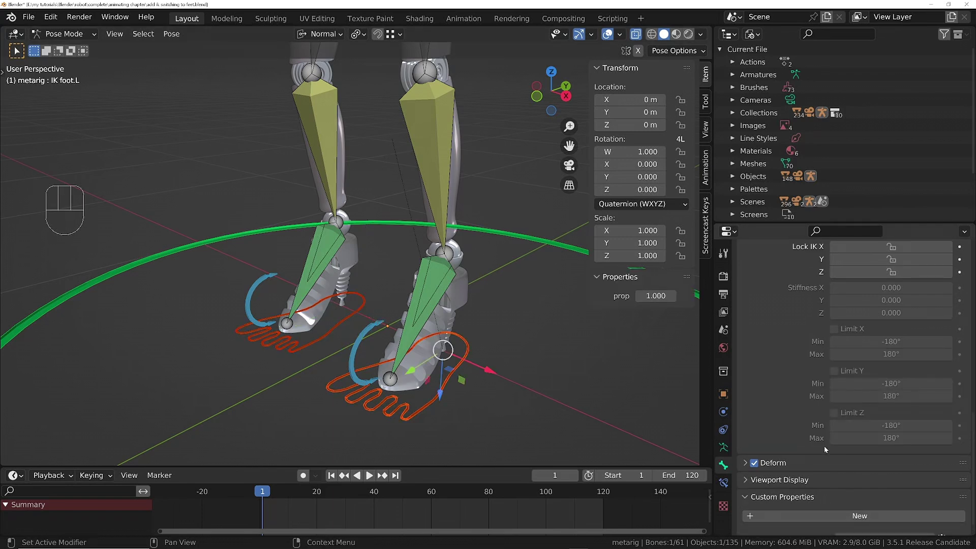
{"action": "scroll", "coordinate": [824, 446], "scroll_direction": "down", "scroll_amount": 1}
{"action": "left_click", "coordinate": [941, 523]}
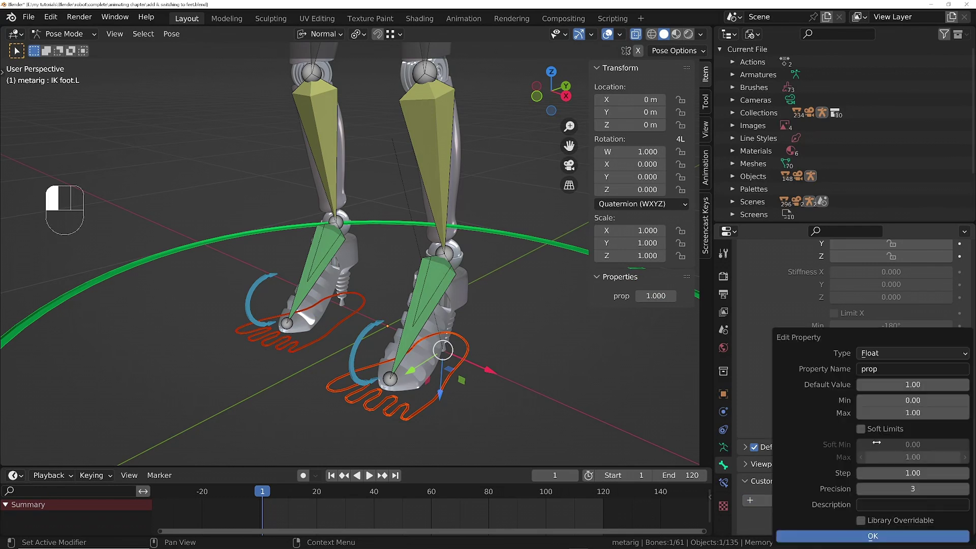
{"action": "left_click", "coordinate": [882, 354]}
{"action": "left_click", "coordinate": [877, 423]}
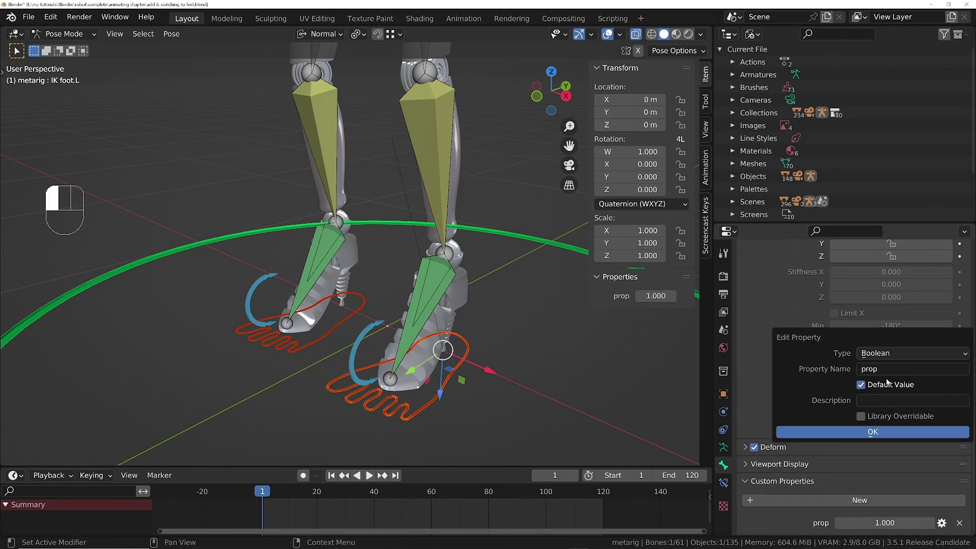
- Name IK foot.L's new property "ik mode" and give it the description "turn off for FK"
{"action": "left_click", "coordinate": [887, 370]}
{"action": "type", "text": "ik mode"}
{"action": "key", "text": "Return"}
{"action": "left_click", "coordinate": [878, 400]}
{"action": "type", "text": "turn off for FK"}
{"action": "key", "text": "Return"}
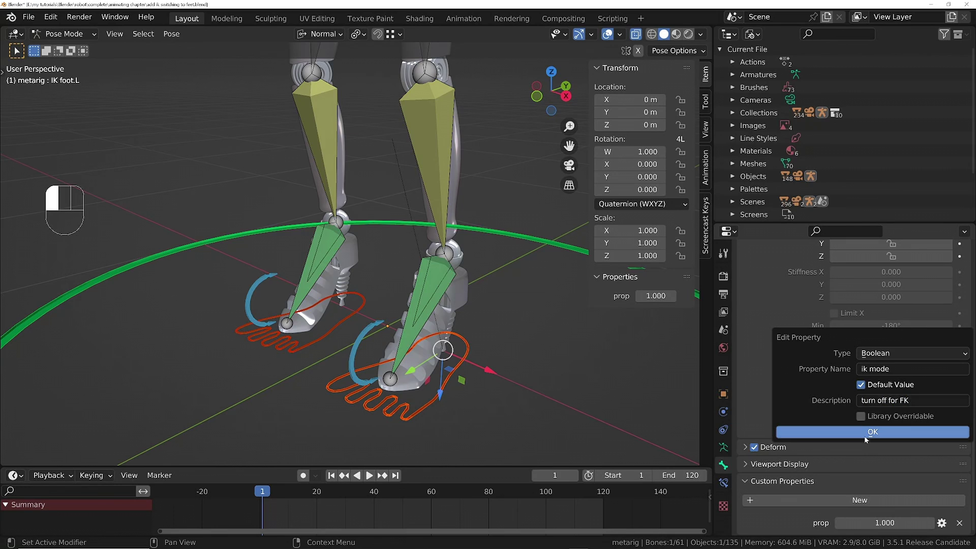
{"action": "left_click", "coordinate": [864, 433]}
- Copy the ik mode property of the IK foot.R bone as a new driver
{"action": "left_click", "coordinate": [350, 311]}
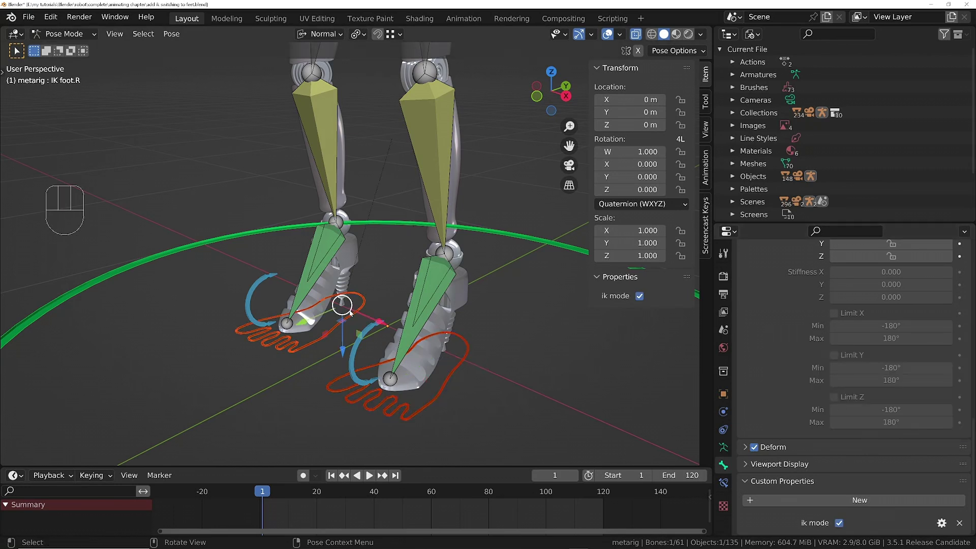
{"action": "left_click", "coordinate": [412, 337]}
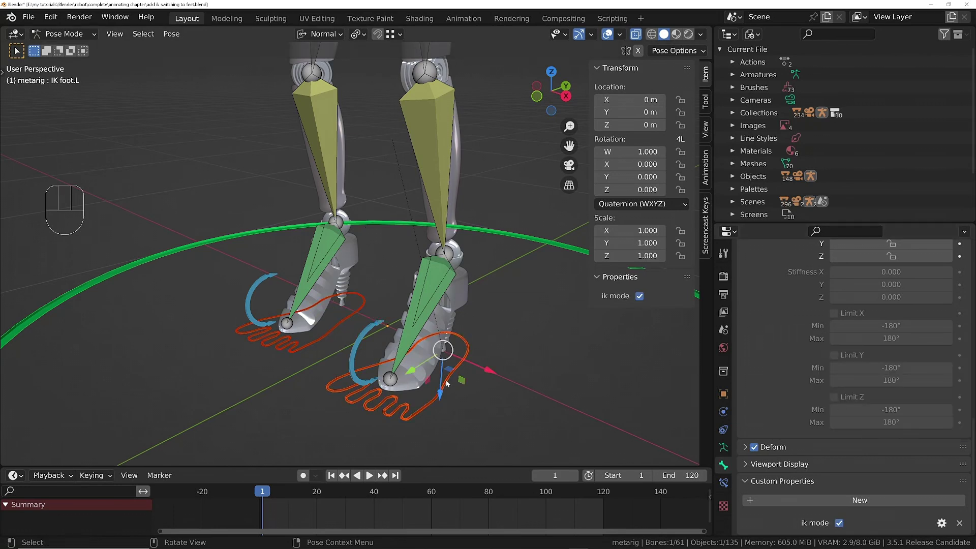
{"action": "left_click", "coordinate": [327, 337]}
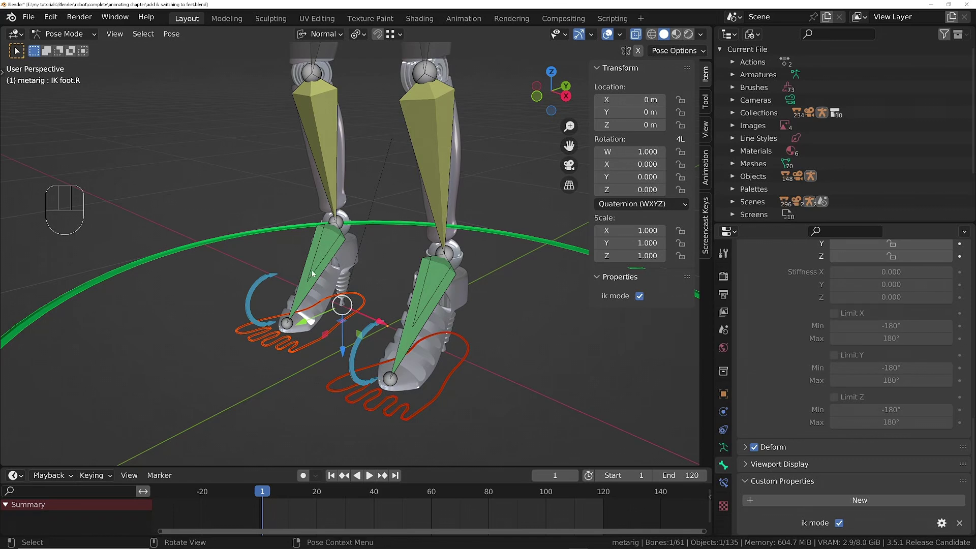
{"action": "right_click", "coordinate": [638, 299]}
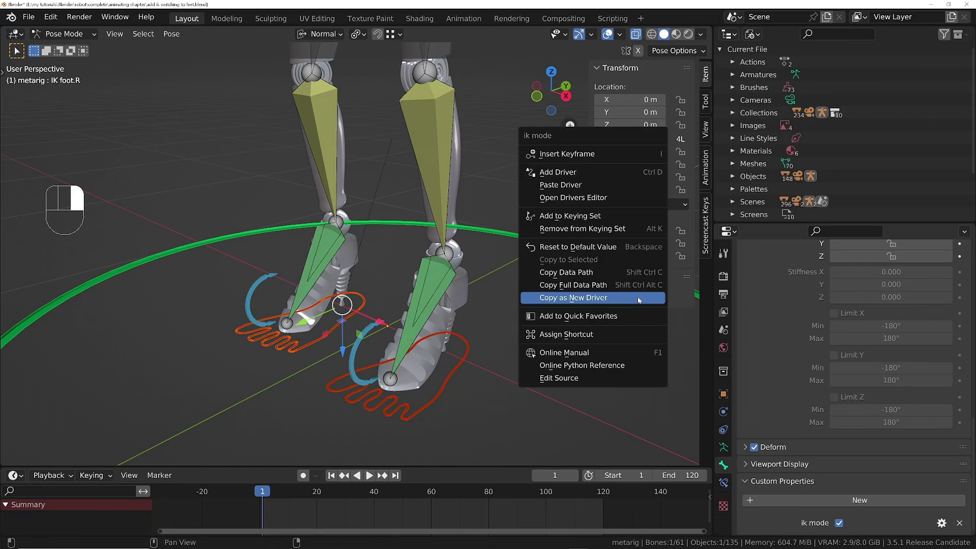
{"action": "left_click", "coordinate": [638, 299]}
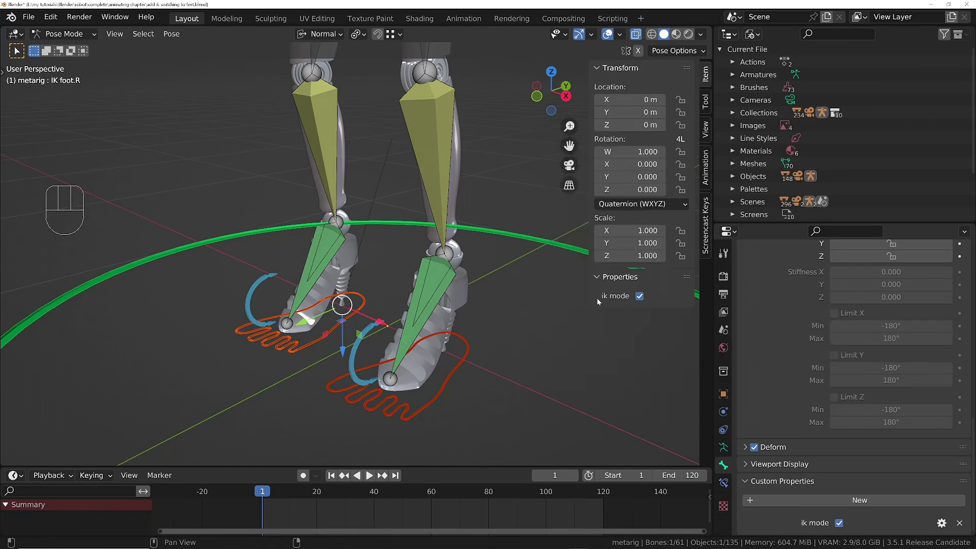
- Paste the copied driver onto the enable toggle of the shin.R bone's IK constraint
{"action": "left_click", "coordinate": [321, 152]}
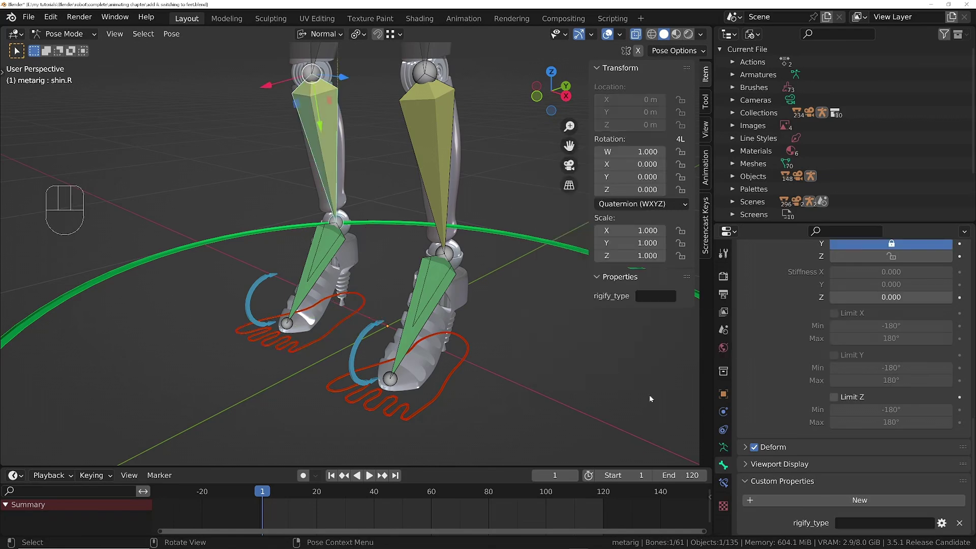
{"action": "left_click", "coordinate": [723, 482]}
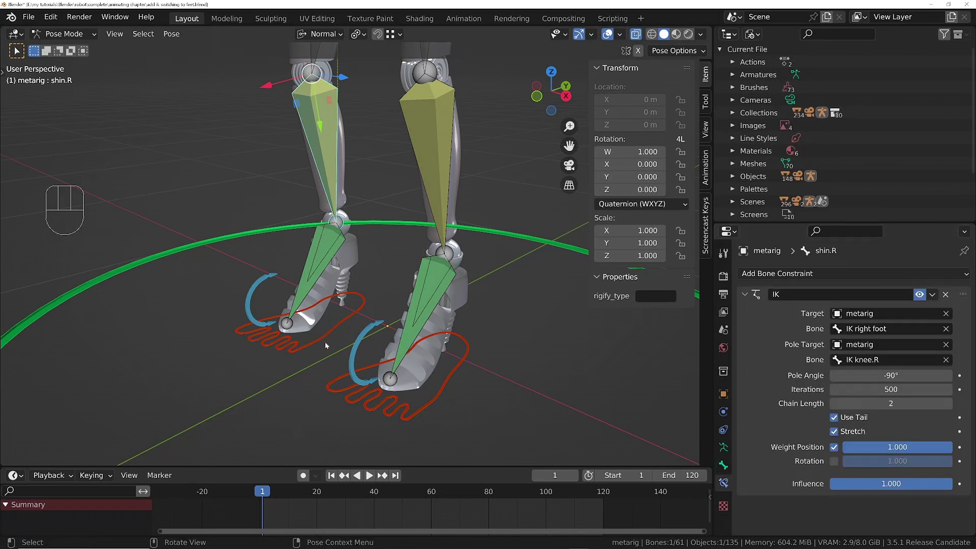
{"action": "right_click", "coordinate": [920, 296]}
{"action": "left_click", "coordinate": [895, 279]}
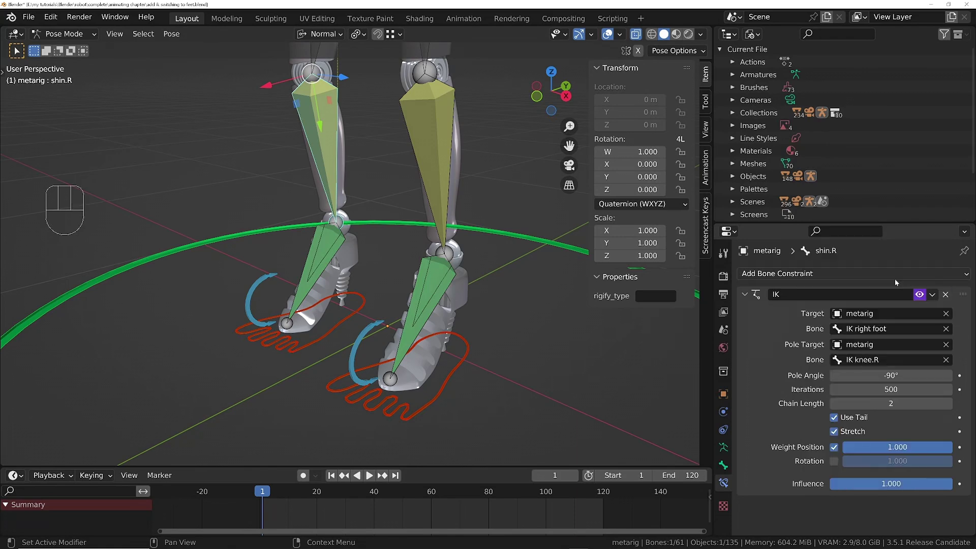
- Replace the Copy Location constraint on the FK shoe parent.R bone with a Copy Rotation constraint that targets metarig
{"action": "left_click", "coordinate": [329, 245]}
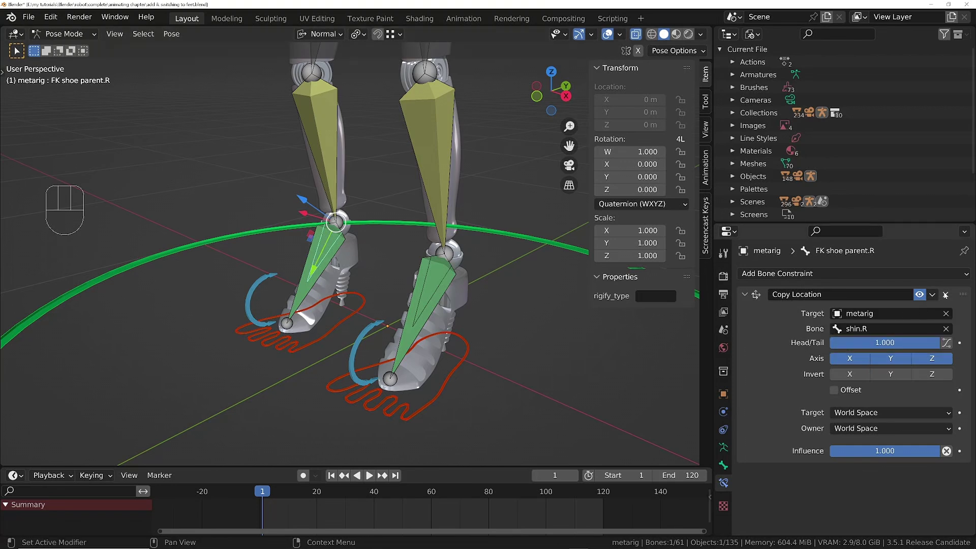
{"action": "left_click", "coordinate": [945, 294]}
{"action": "left_click", "coordinate": [871, 273]}
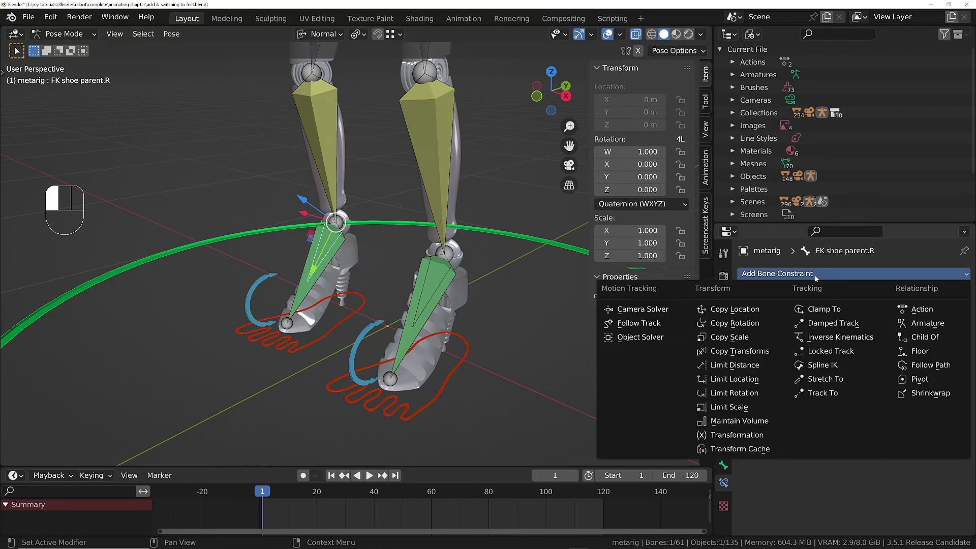
{"action": "left_click", "coordinate": [757, 323]}
{"action": "left_click", "coordinate": [867, 313]}
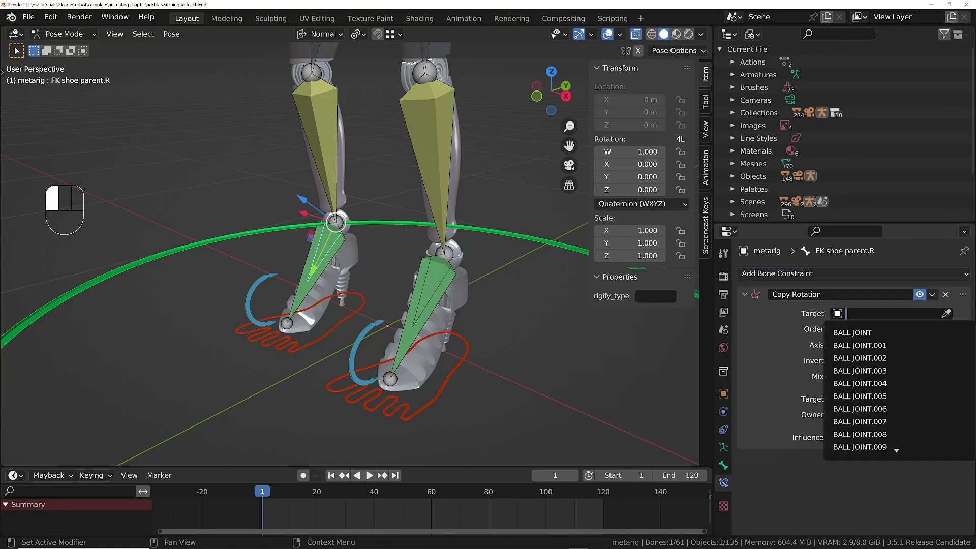
{"action": "type", "text": "meta"}
{"action": "key", "text": "Return"}
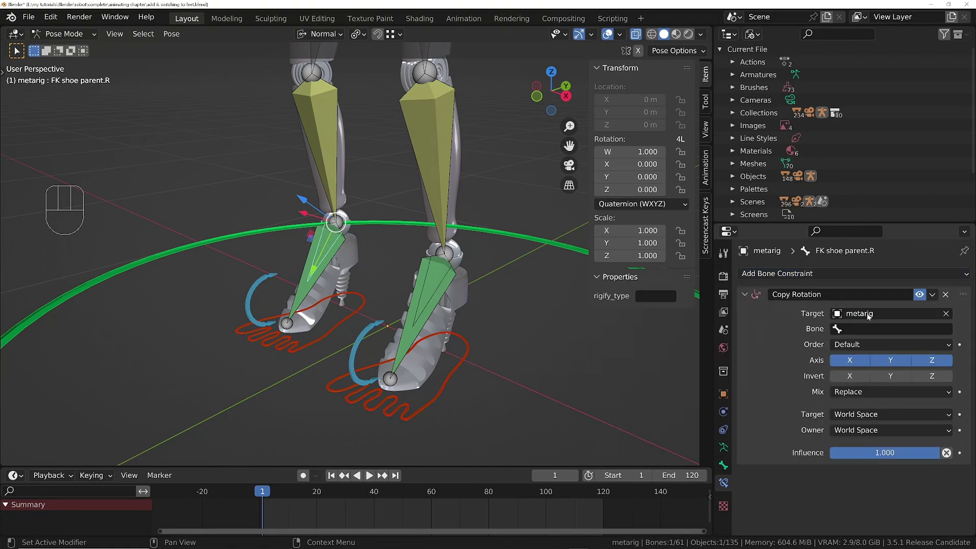
- Set the Copy Rotation's target bone to IK shoe parent.R and paste the copied driver onto the constraint's enable toggle
{"action": "left_click", "coordinate": [875, 325]}
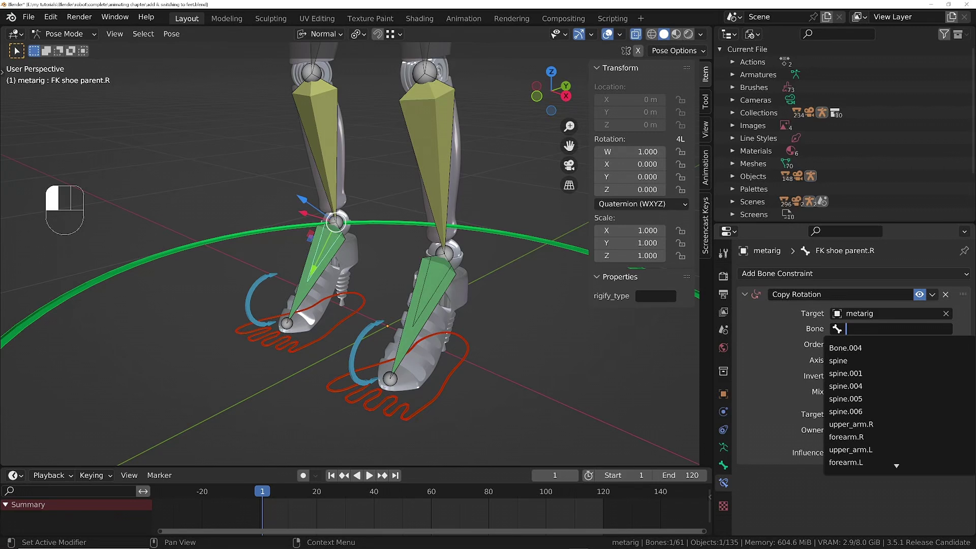
{"action": "type", "text": "shoe"}
{"action": "key", "text": "Down"}
{"action": "key", "text": "Down"}
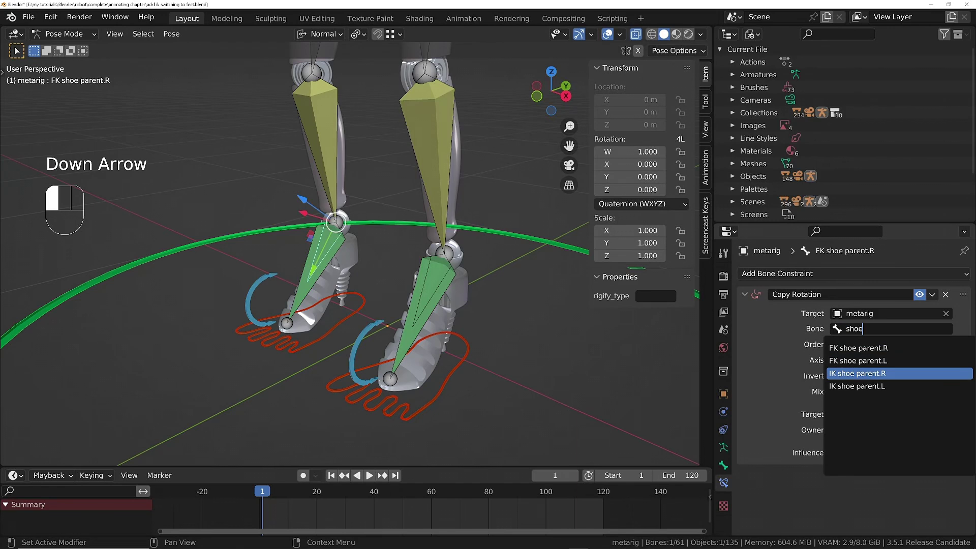
{"action": "key", "text": "Return"}
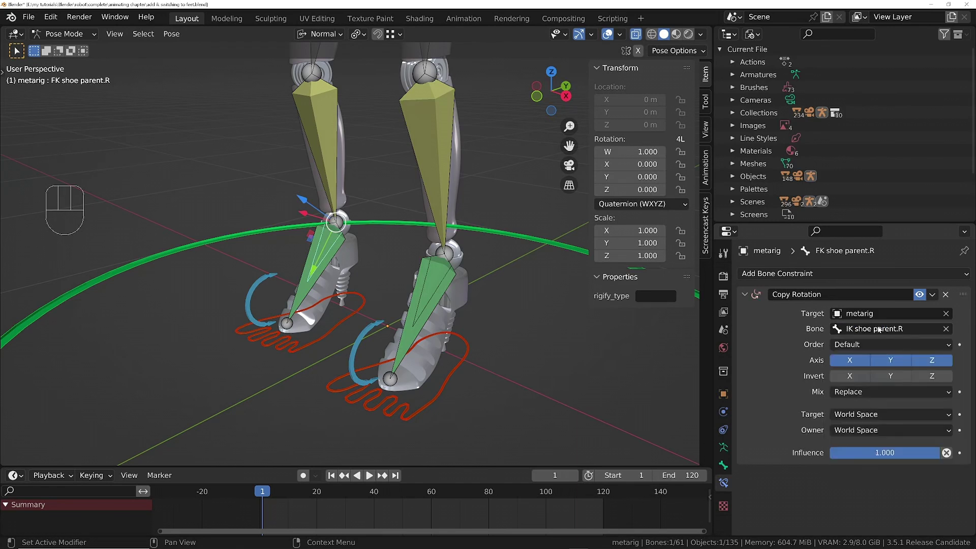
{"action": "right_click", "coordinate": [918, 294]}
{"action": "left_click", "coordinate": [914, 325]}
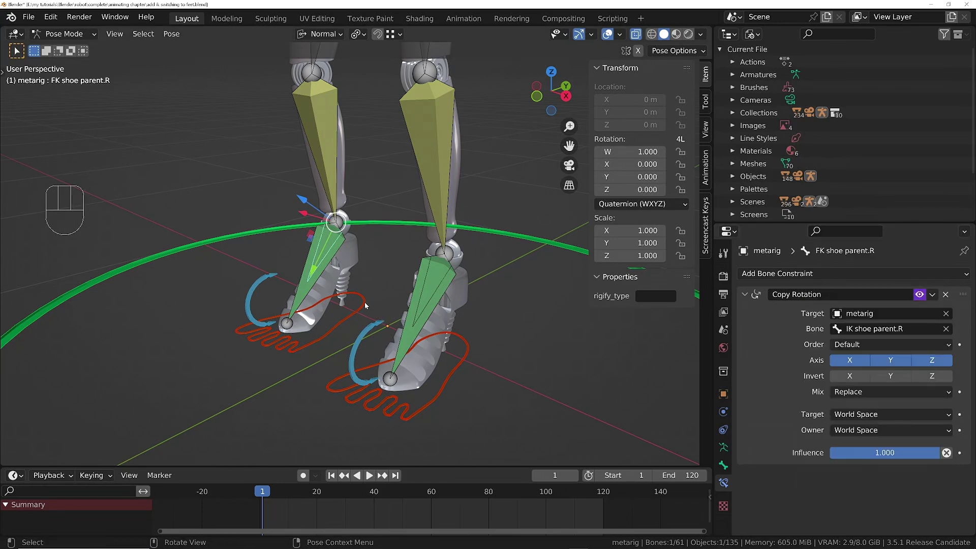
- Replace the Copy Location constraint on the FK shoe parent.L bone with a Copy Rotation constraint that targets metarig
{"action": "left_click", "coordinate": [433, 279]}
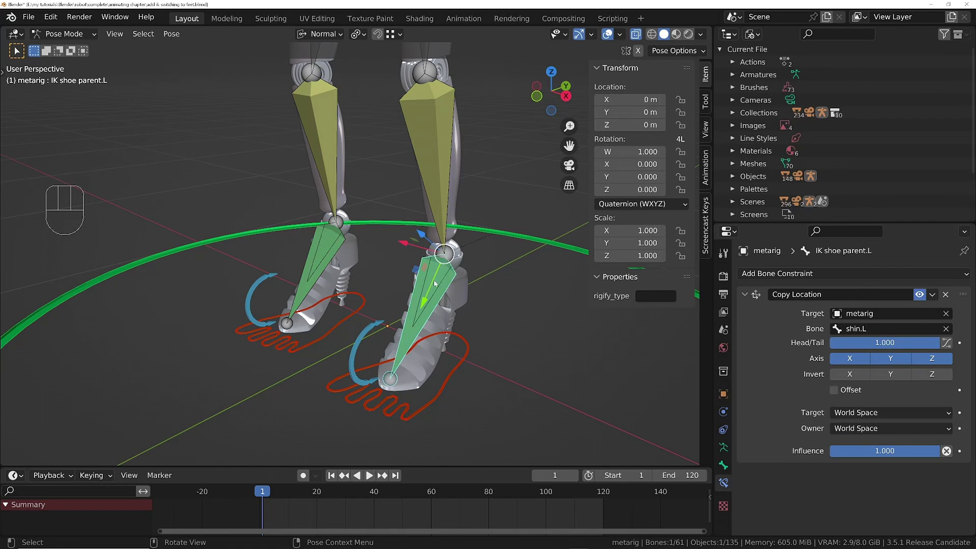
{"action": "left_click", "coordinate": [945, 294]}
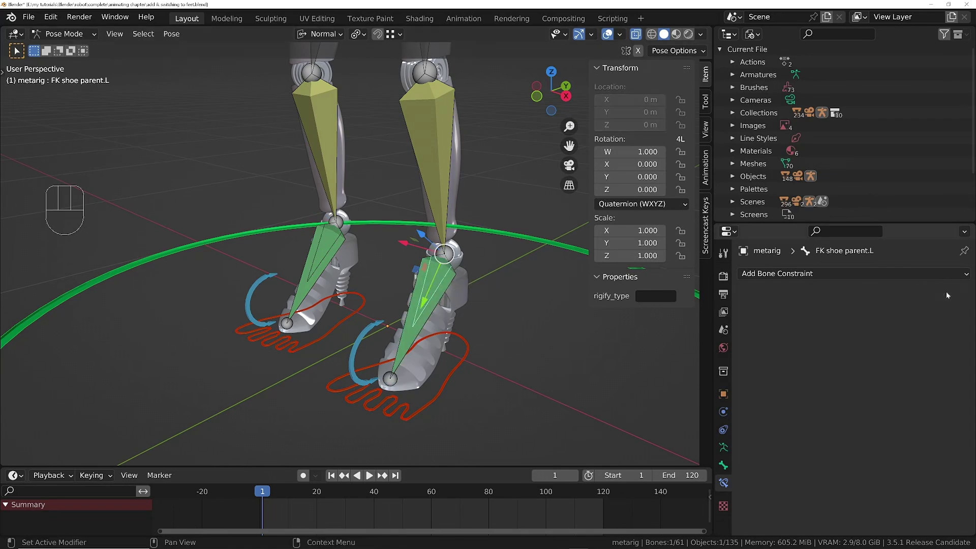
{"action": "left_click", "coordinate": [814, 277]}
{"action": "left_click", "coordinate": [731, 323]}
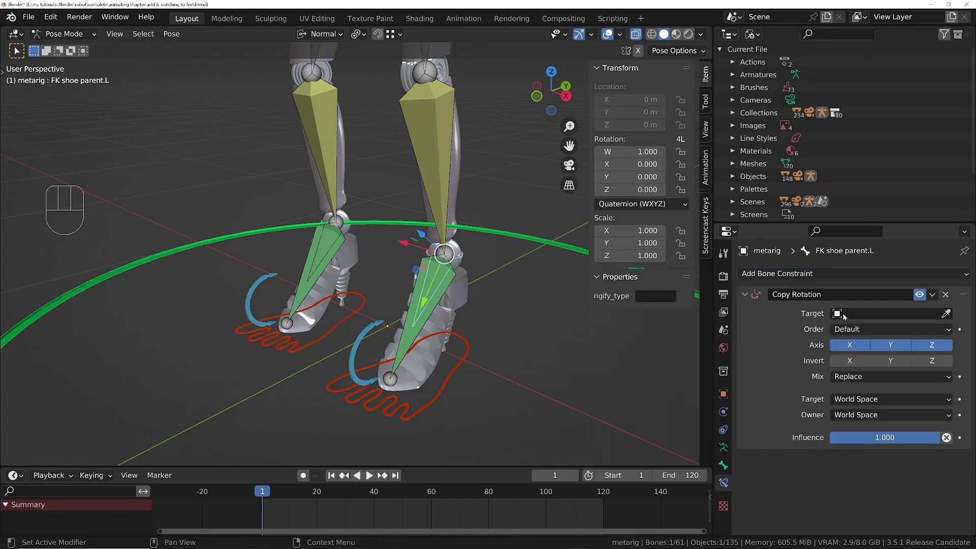
{"action": "left_click", "coordinate": [843, 315]}
{"action": "type", "text": "meta"}
{"action": "key", "text": "Return"}
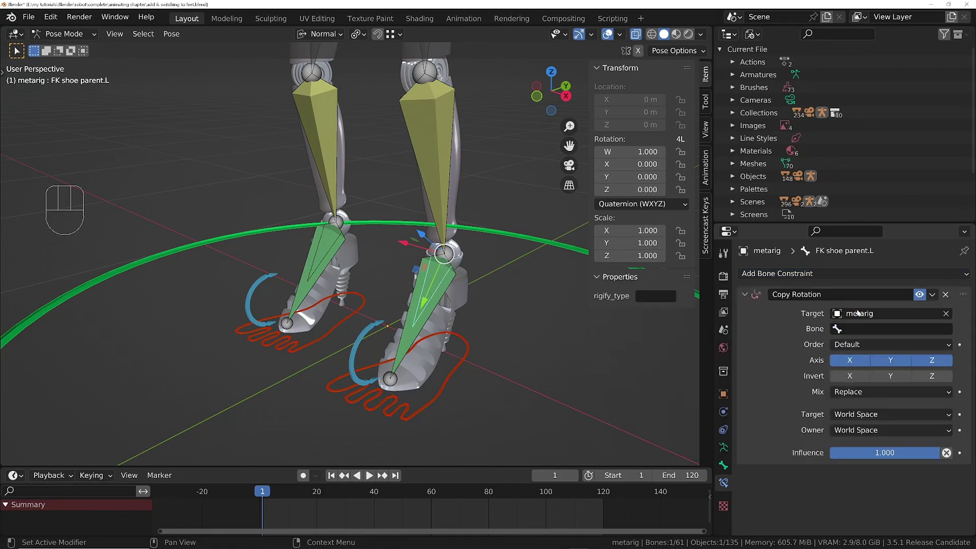
- Set the target bone of FK shoe parent.L's Copy Rotation to IK shoe parent.L and paste the copied driver onto its enable toggle
{"action": "left_click", "coordinate": [860, 328]}
{"action": "type", "text": "shoe"}
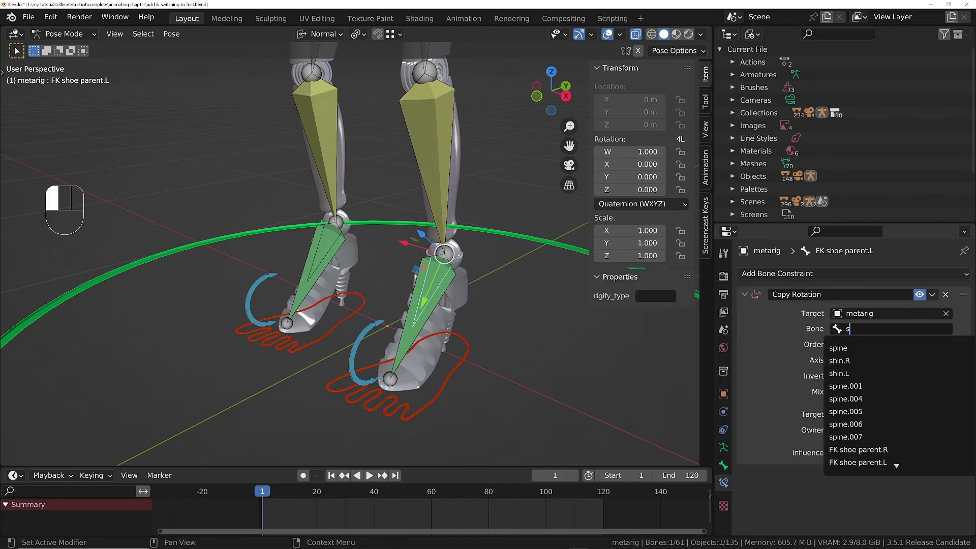
{"action": "key", "text": "Down"}
{"action": "key", "text": "Down"}
{"action": "key", "text": "Down"}
{"action": "key", "text": "Down"}
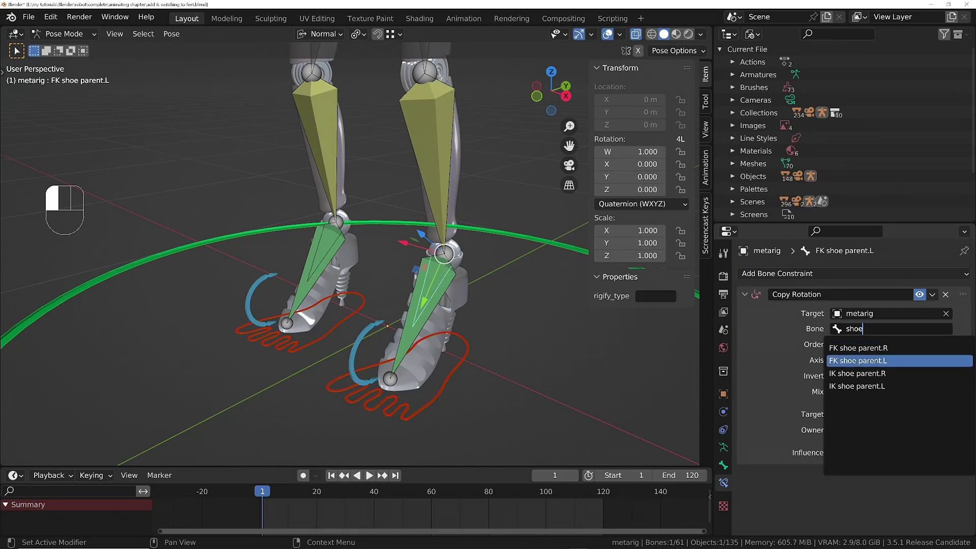
{"action": "key", "text": "Up"}
{"action": "key", "text": "Down"}
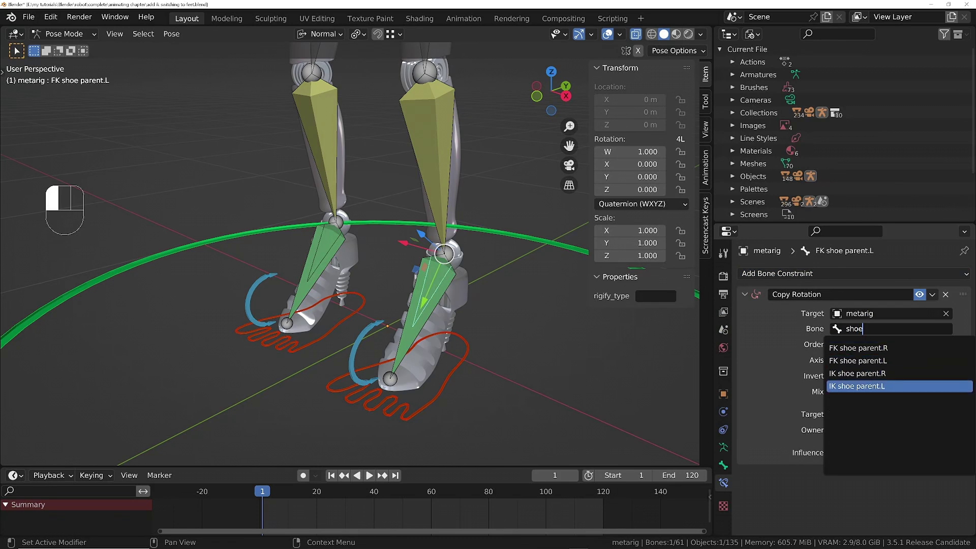
{"action": "left_click", "coordinate": [863, 386]}
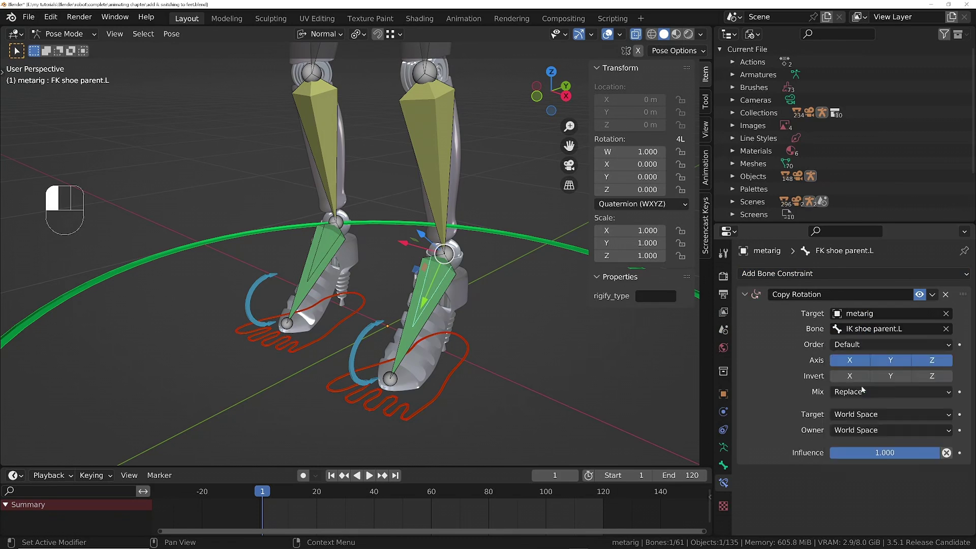
{"action": "right_click", "coordinate": [919, 295]}
{"action": "left_click", "coordinate": [895, 294]}
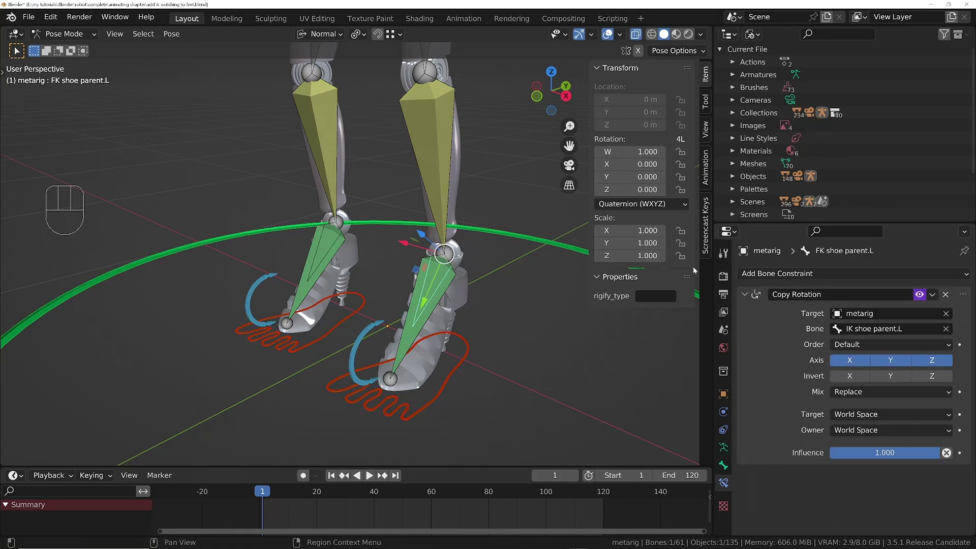
- In Object Mode, paste the copied driver onto the enable toggles of the right shoe's ik and fk constraints
{"action": "left_click", "coordinate": [351, 252]}
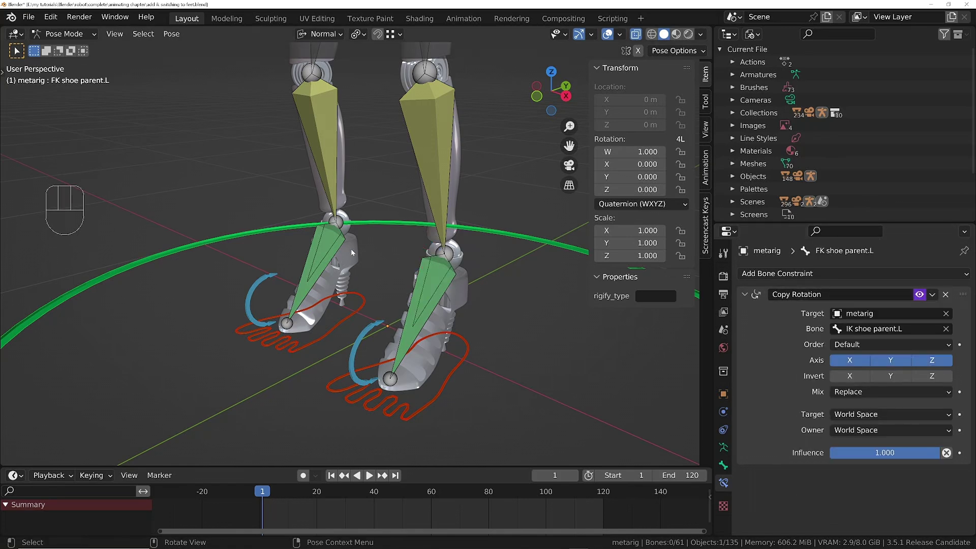
{"action": "middle_click_drag", "start_coordinate": [352, 242], "coordinate": [342, 251]}
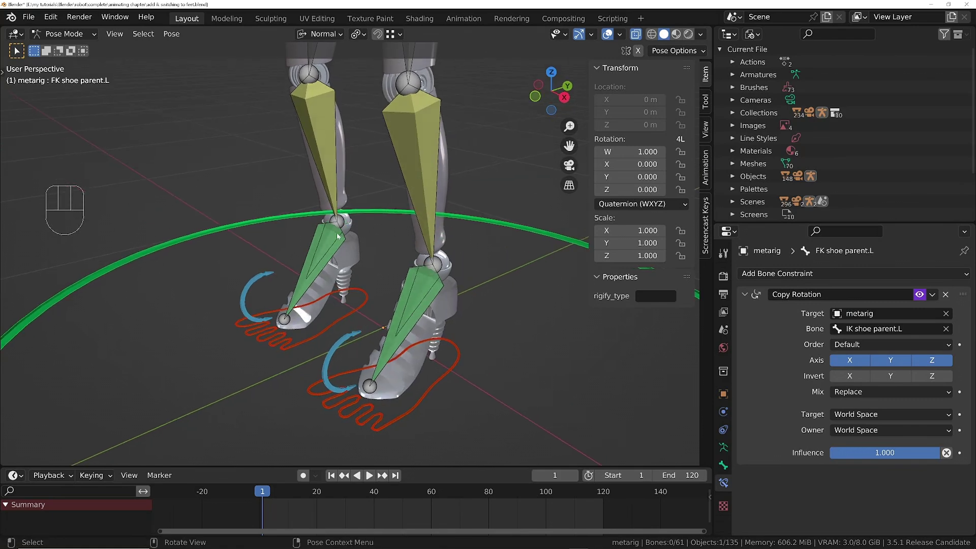
{"action": "key", "text": "Tab"}
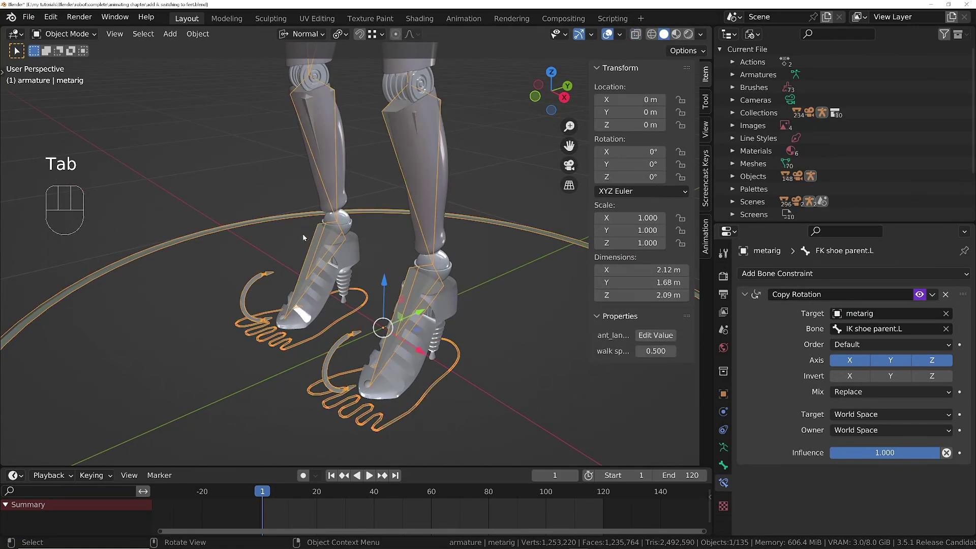
{"action": "left_click", "coordinate": [357, 250]}
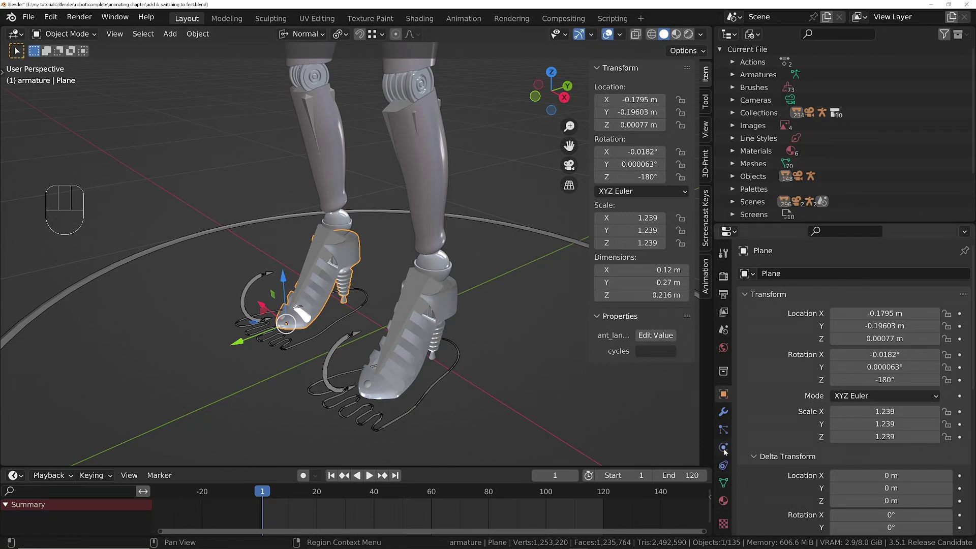
{"action": "left_click", "coordinate": [726, 465]}
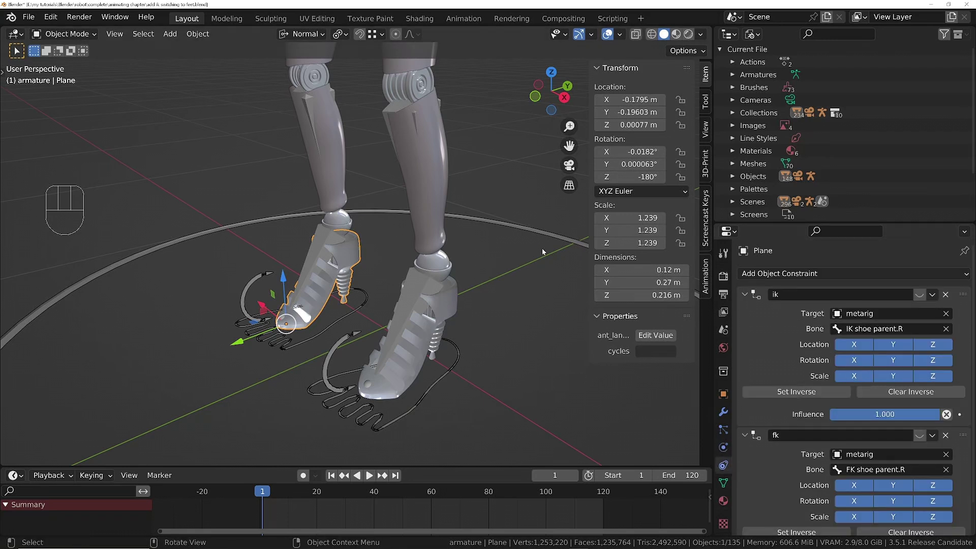
{"action": "right_click", "coordinate": [917, 294]}
{"action": "left_click", "coordinate": [905, 292]}
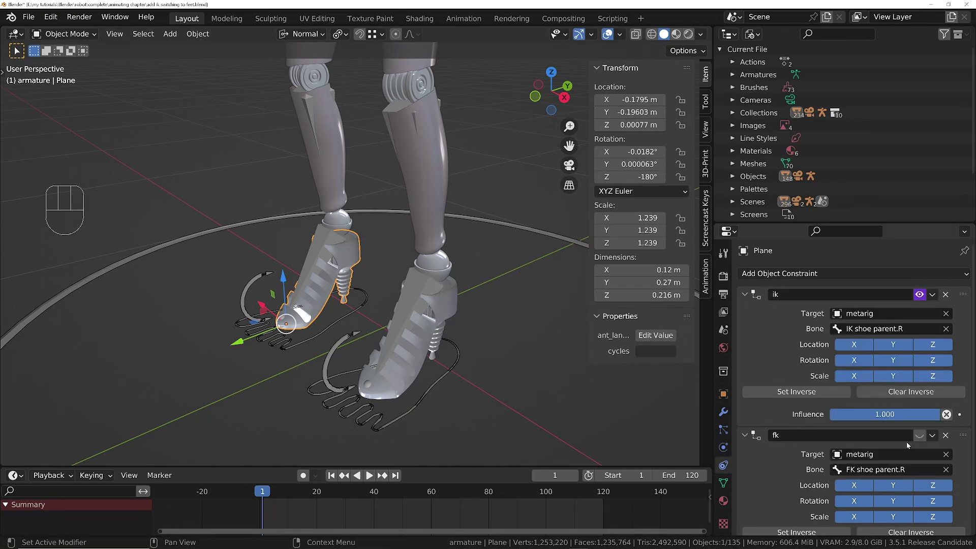
{"action": "scroll", "coordinate": [775, 468], "scroll_direction": "down", "scroll_amount": 2}
{"action": "right_click", "coordinate": [919, 403]}
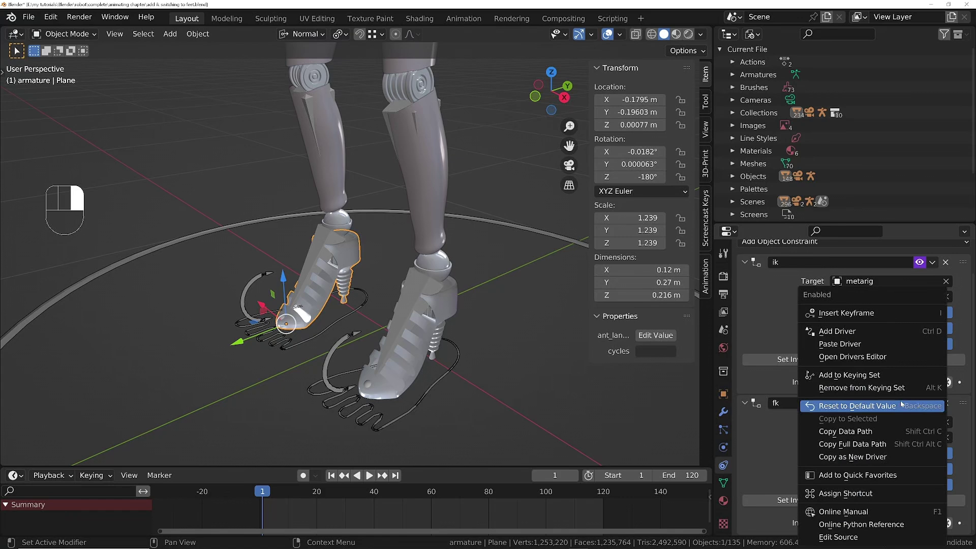
{"action": "left_click", "coordinate": [858, 347]}
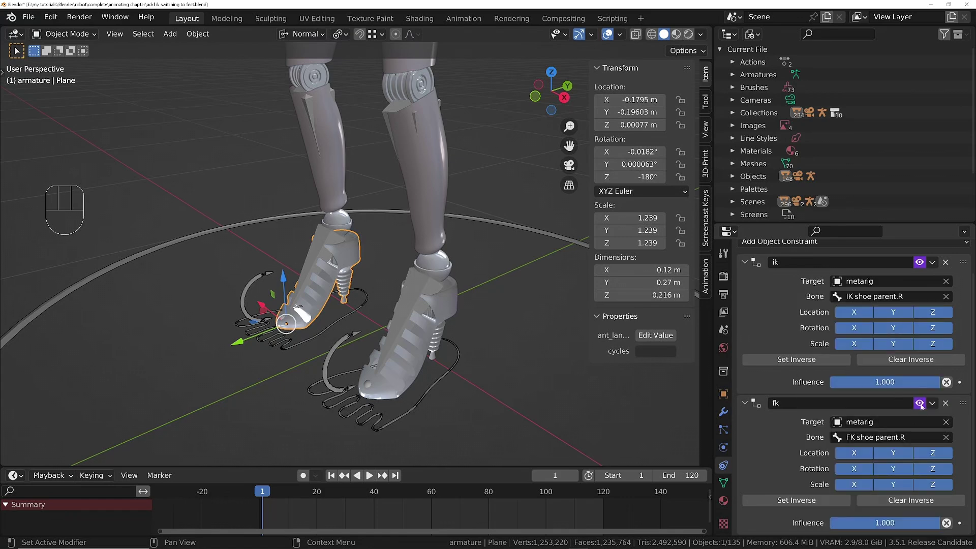
- Change the driver on the right shoe's fk constraint to a Scripted Expression and set the expression to 1-ik_mode
{"action": "right_click", "coordinate": [920, 405]}
{"action": "left_click", "coordinate": [827, 349]}
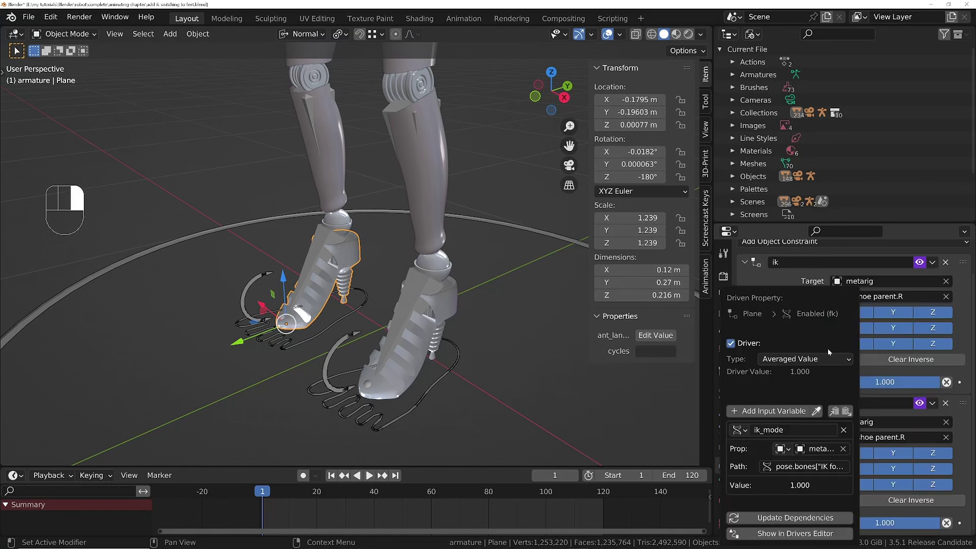
{"action": "left_click", "coordinate": [799, 356]}
{"action": "left_click", "coordinate": [778, 402]}
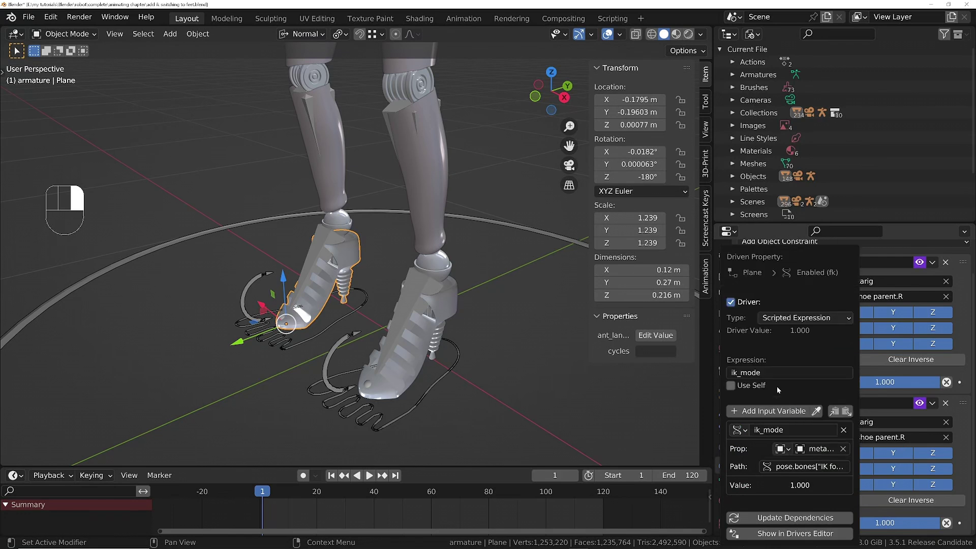
{"action": "left_click", "coordinate": [775, 372]}
{"action": "key", "text": "Home"}
{"action": "type", "text": "1-"}
{"action": "key", "text": "Return"}
{"action": "left_click", "coordinate": [425, 300]}
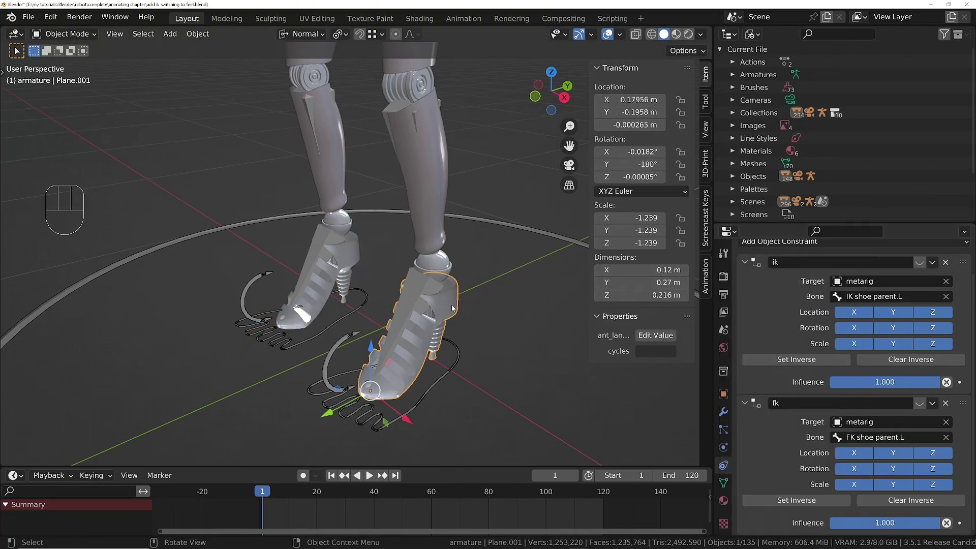
{"action": "right_click", "coordinate": [923, 286]}
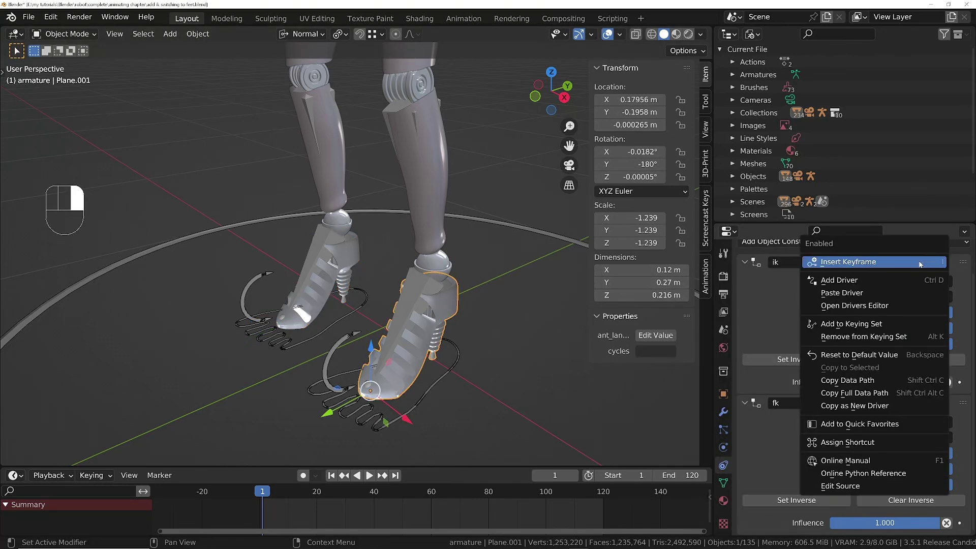
{"action": "middle_click_drag", "start_coordinate": [427, 259], "coordinate": [396, 300], "text": "ctrl"}
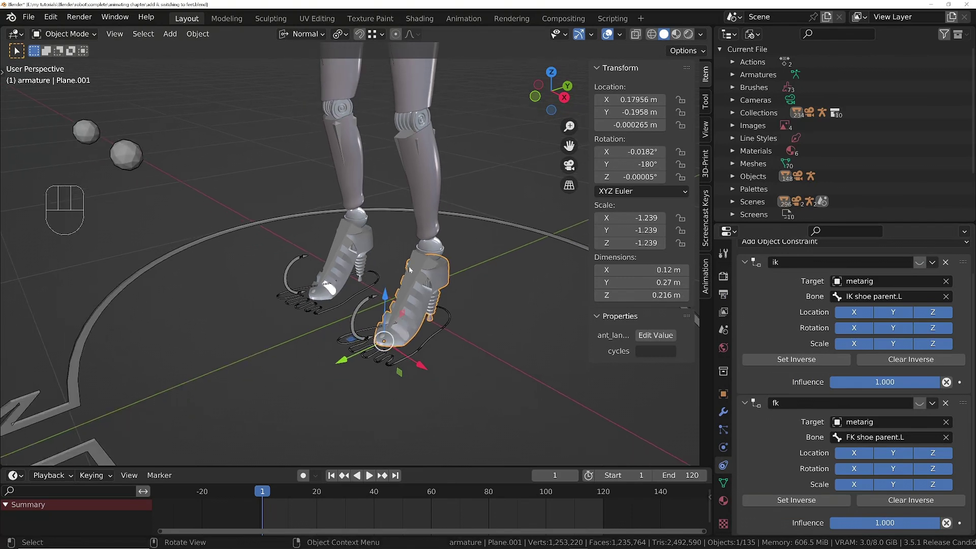
- In Pose Mode, examine the IK foot.R bone's property and the constraints on the FK shoe parent.L bone and both shin bones
{"action": "left_click", "coordinate": [356, 295]}
{"action": "key", "text": "Tab"}
{"action": "left_click", "coordinate": [349, 297]}
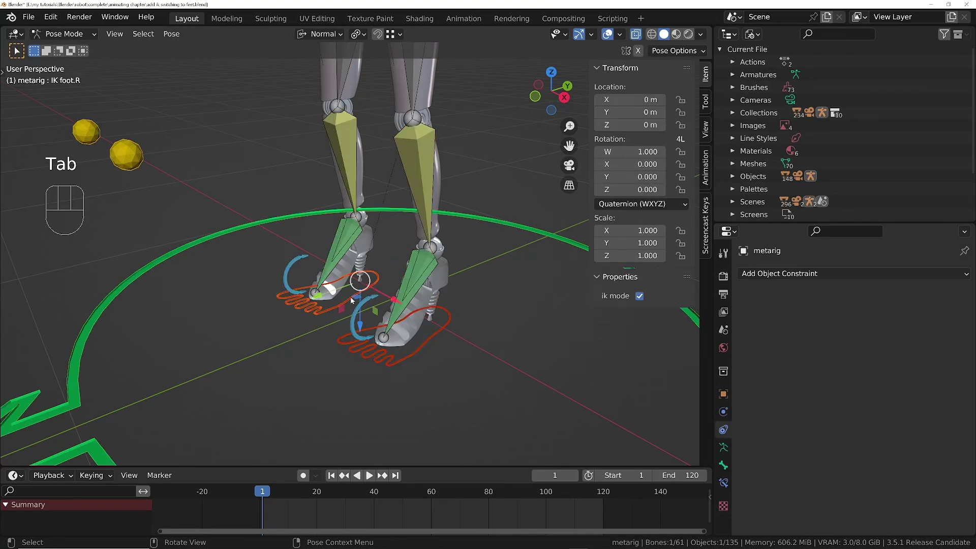
{"action": "middle_click_drag", "start_coordinate": [450, 367], "coordinate": [452, 339], "text": "ctrl"}
{"action": "middle_click_drag", "start_coordinate": [451, 340], "coordinate": [460, 366], "text": "shift"}
{"action": "left_click", "coordinate": [436, 323]}
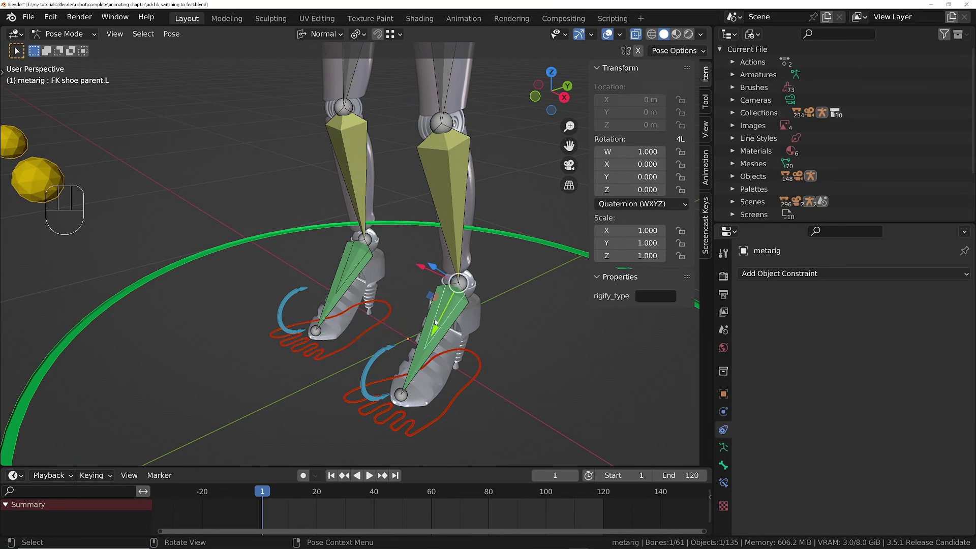
{"action": "left_click", "coordinate": [723, 483]}
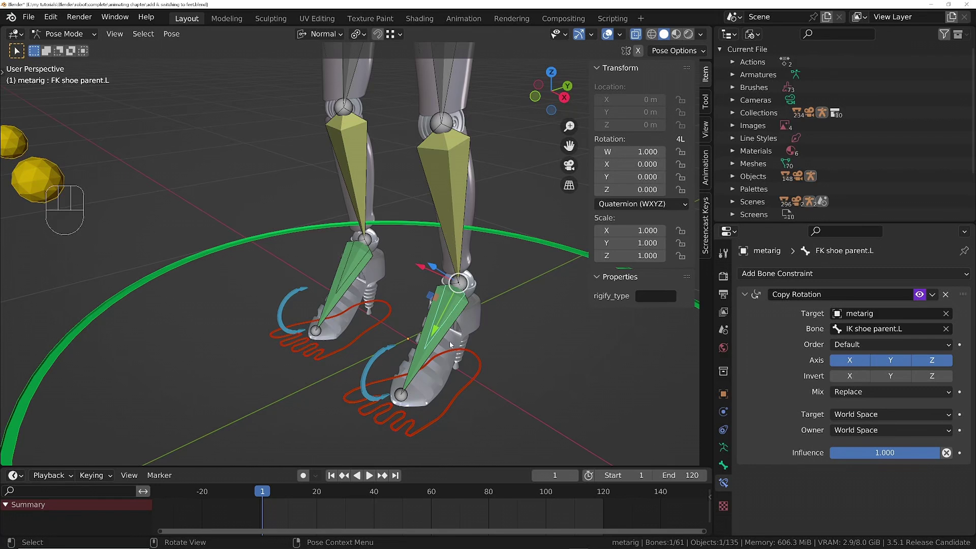
{"action": "left_click", "coordinate": [474, 375]}
{"action": "left_click", "coordinate": [473, 306]}
{"action": "left_click", "coordinate": [442, 213]}
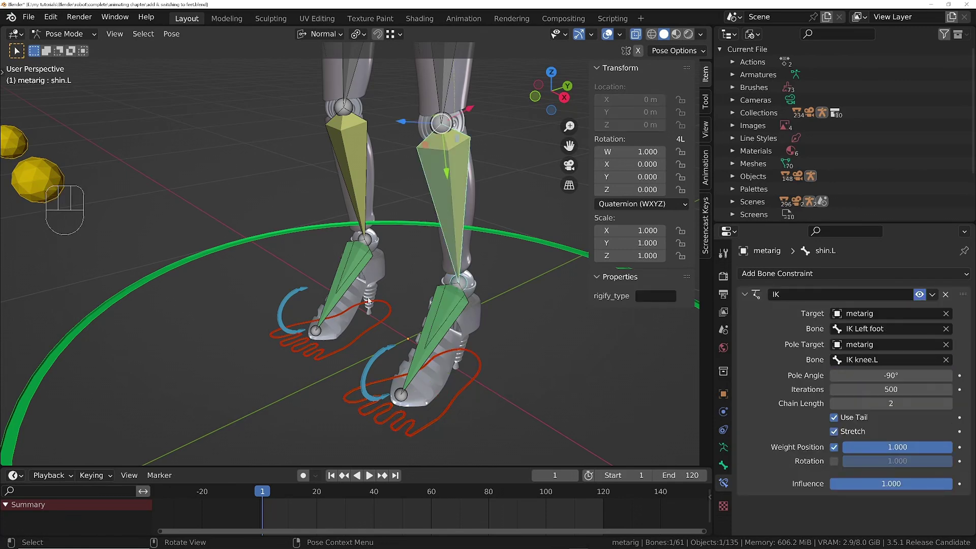
{"action": "left_click", "coordinate": [355, 159]}
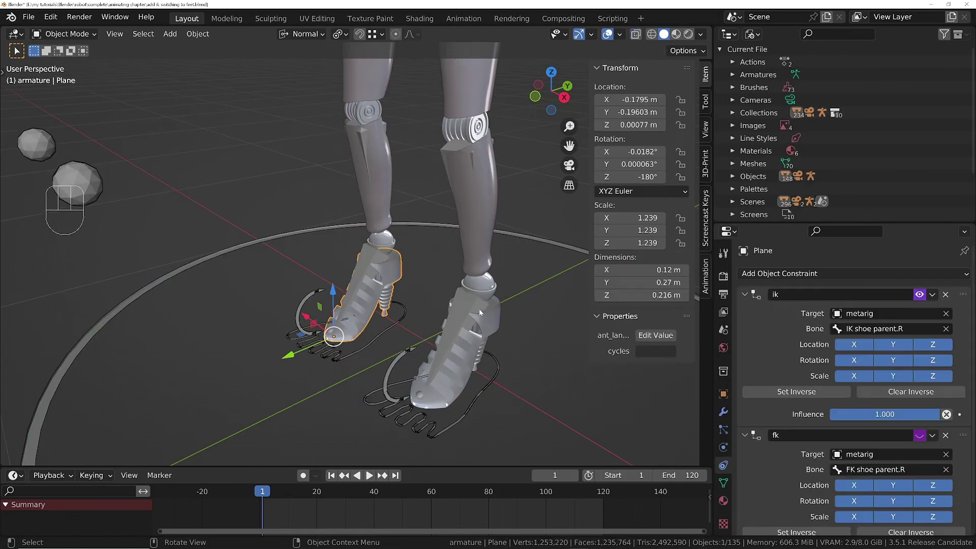
- In Pose Mode, copy the ik mode property of the IK foot.L bone as a new driver
{"action": "left_click", "coordinate": [490, 320]}
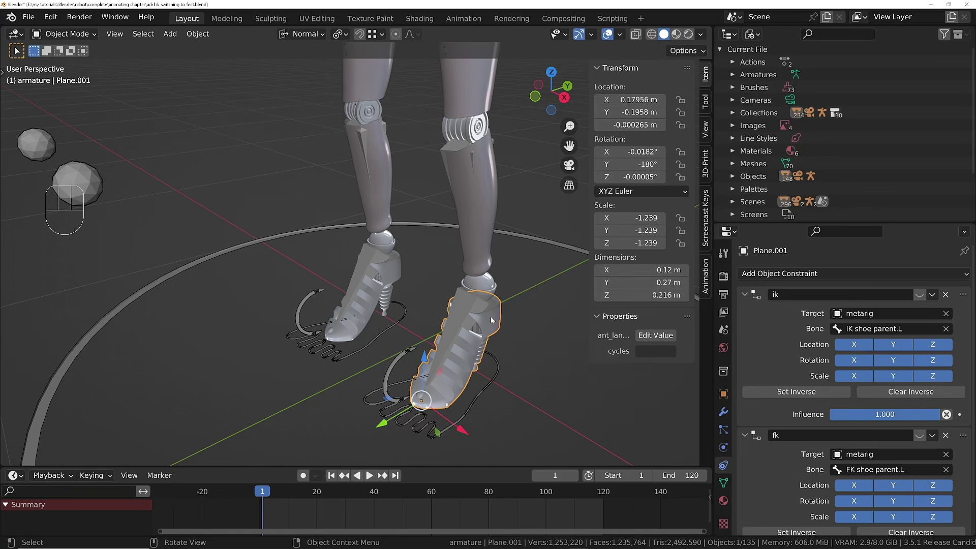
{"action": "left_click", "coordinate": [481, 390]}
{"action": "key", "text": "Tab"}
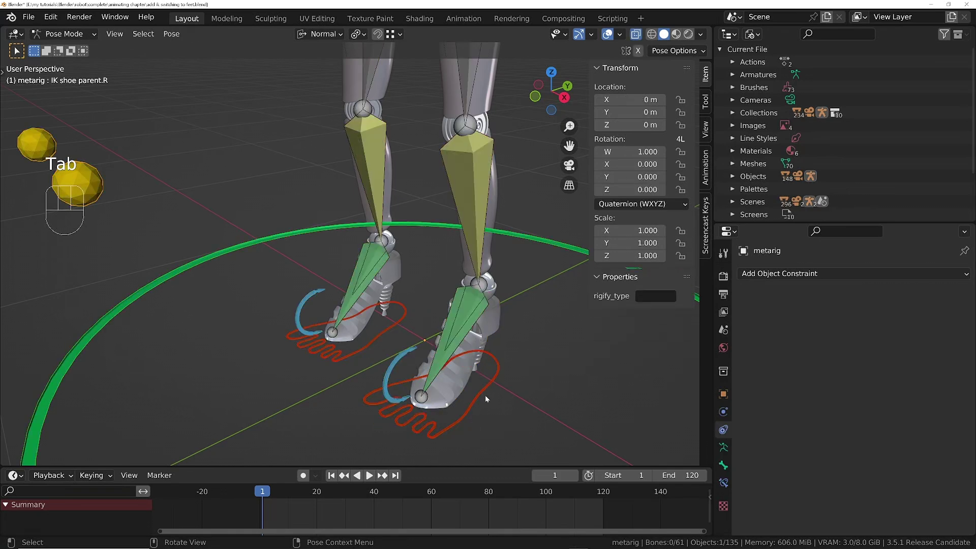
{"action": "left_click", "coordinate": [483, 392]}
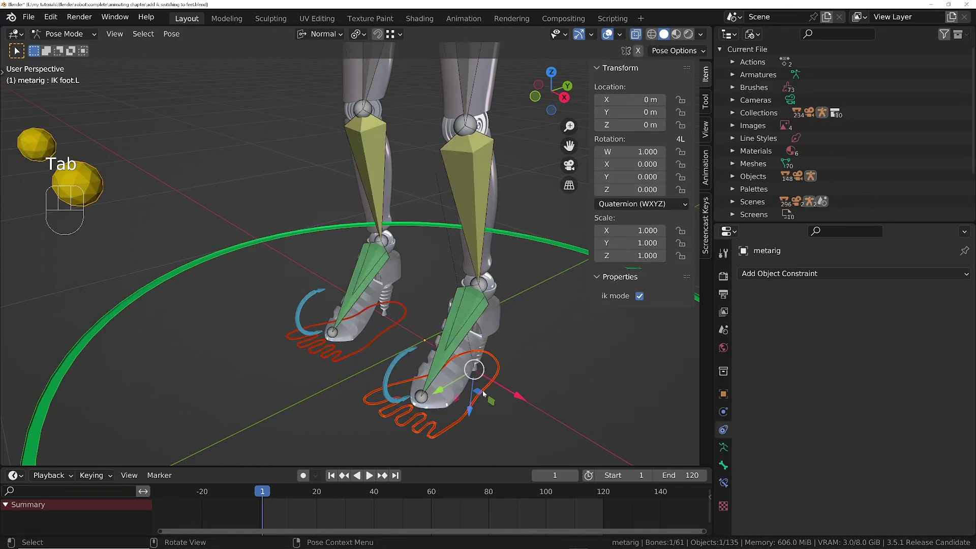
{"action": "right_click", "coordinate": [632, 297]}
{"action": "left_click", "coordinate": [582, 296]}
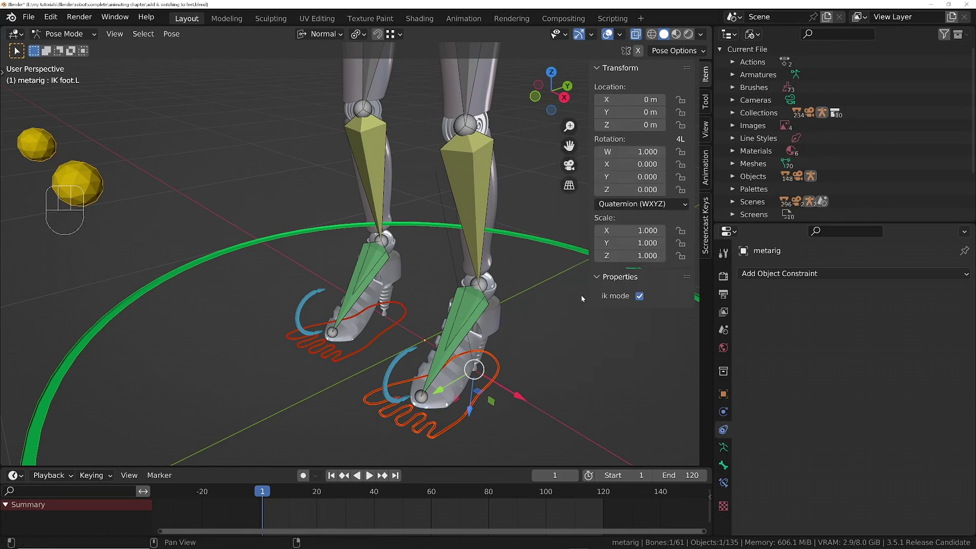
- Paste the copied driver onto the enable toggle of the shin.L bone's IK constraint
{"action": "left_click", "coordinate": [480, 169]}
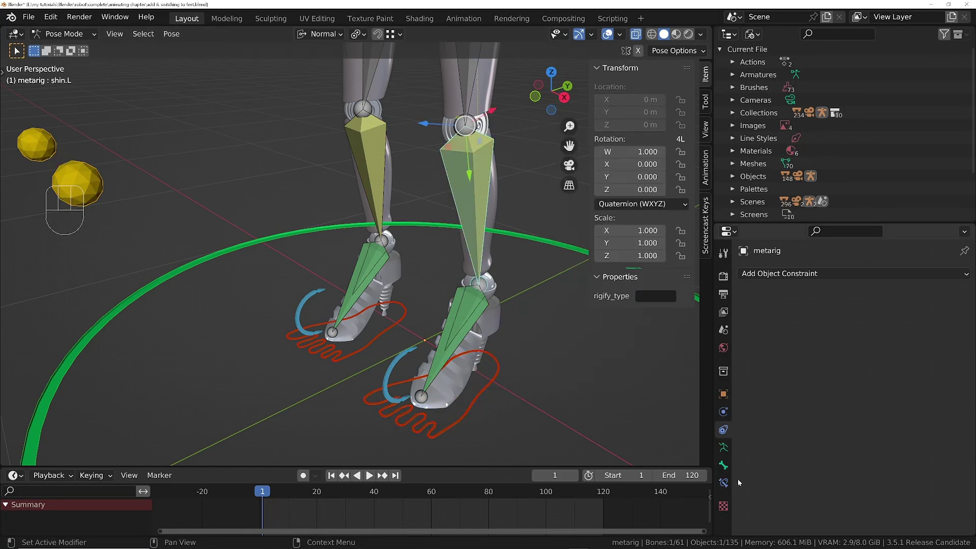
{"action": "left_click", "coordinate": [724, 482]}
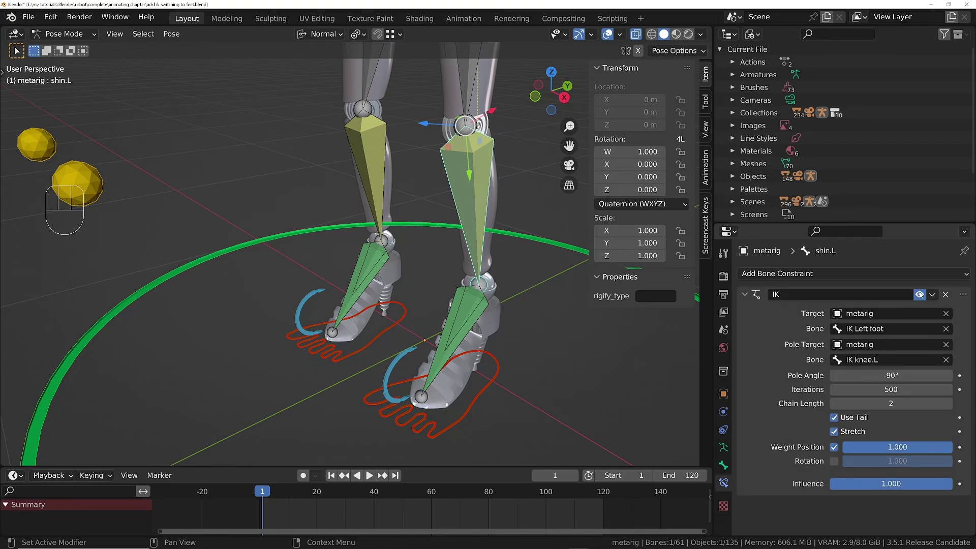
{"action": "right_click", "coordinate": [920, 294]}
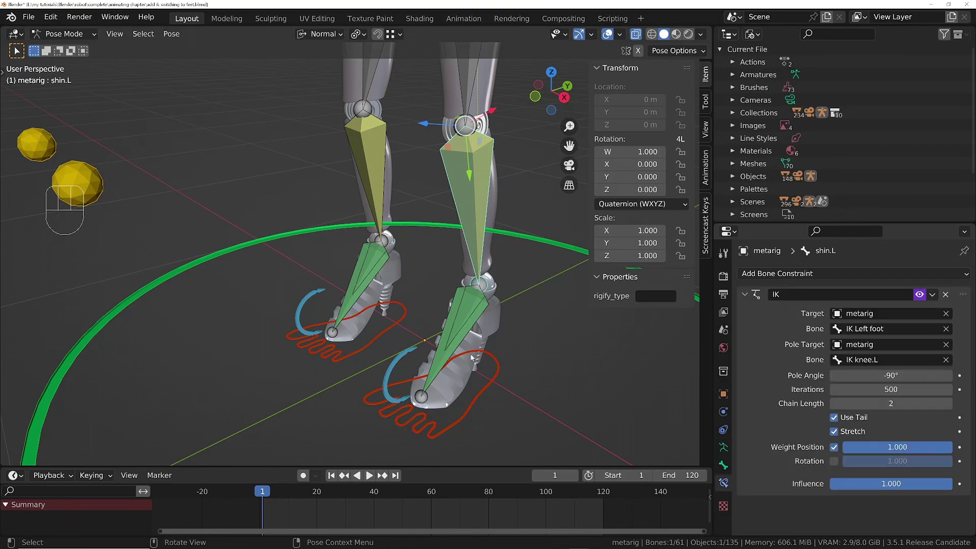
- Replace the driver on the enable toggle of FK shoe parent.L's Copy Rotation constraint with the copied one
{"action": "left_click", "coordinate": [463, 320]}
{"action": "left_click", "coordinate": [462, 320]}
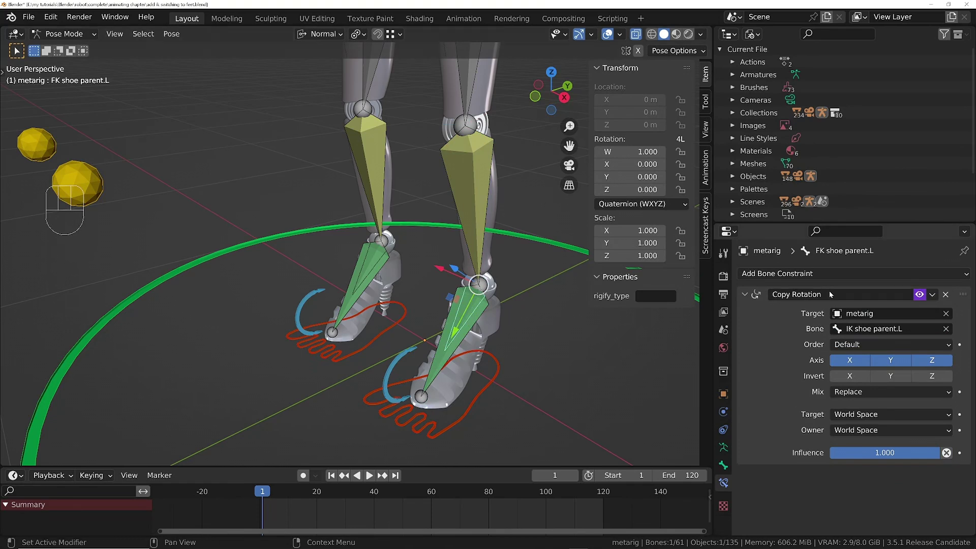
{"action": "right_click", "coordinate": [910, 297]}
{"action": "left_click", "coordinate": [911, 297]}
{"action": "right_click", "coordinate": [913, 296]}
{"action": "left_click", "coordinate": [919, 294]}
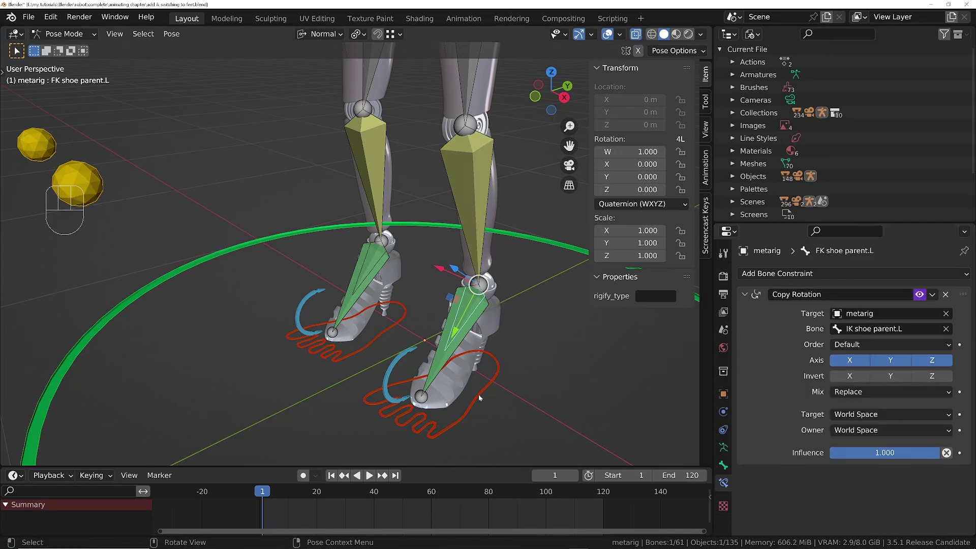
- In Object Mode, paste the copied driver onto the enable toggle of the left shoe's ik constraint and set that constraint's inverse
{"action": "key", "text": "Tab"}
{"action": "left_click", "coordinate": [494, 323]}
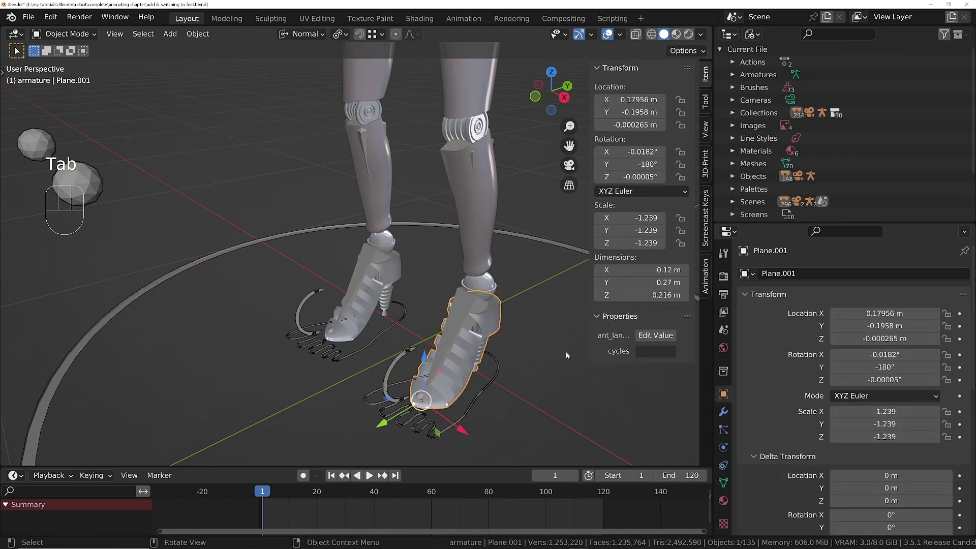
{"action": "left_click", "coordinate": [723, 464]}
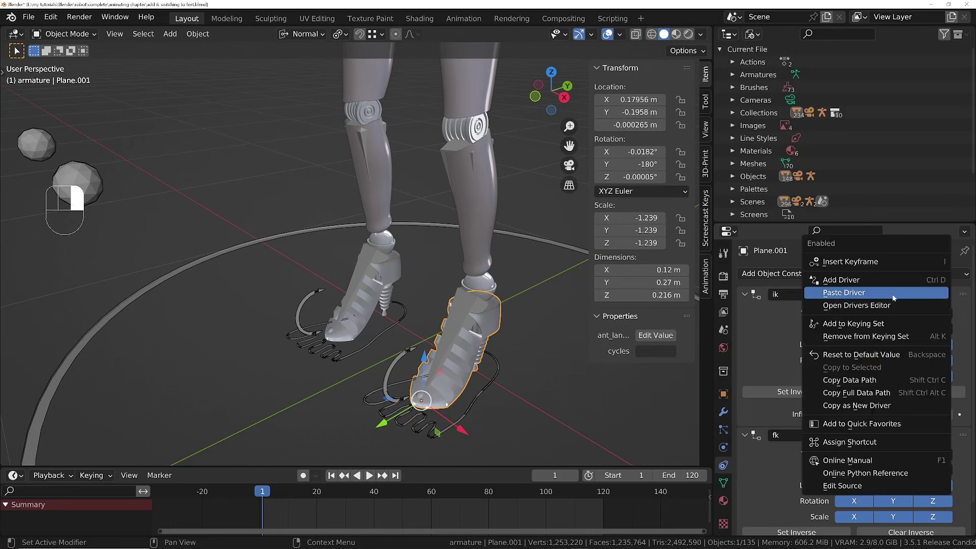
{"action": "left_click", "coordinate": [893, 295]}
{"action": "right_click", "coordinate": [918, 436]}
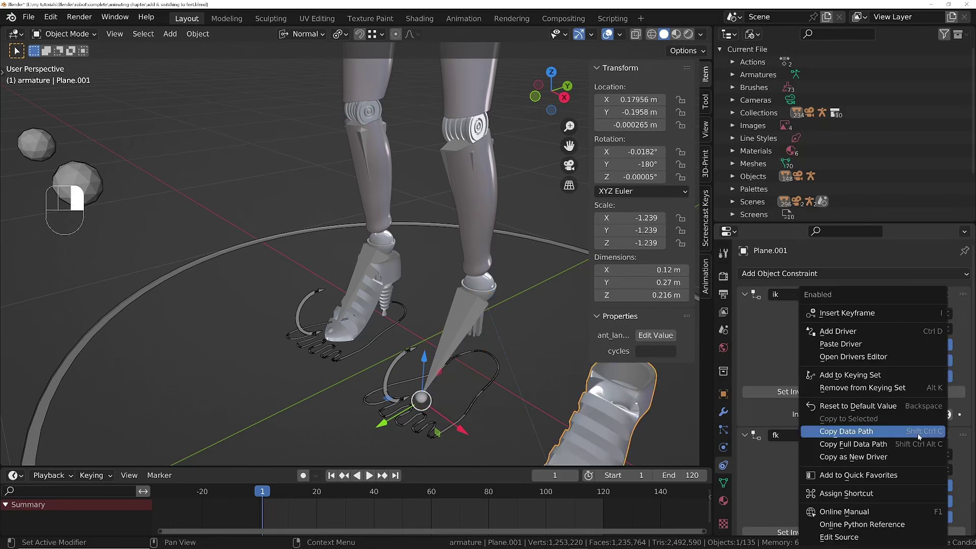
{"action": "left_click", "coordinate": [793, 394]}
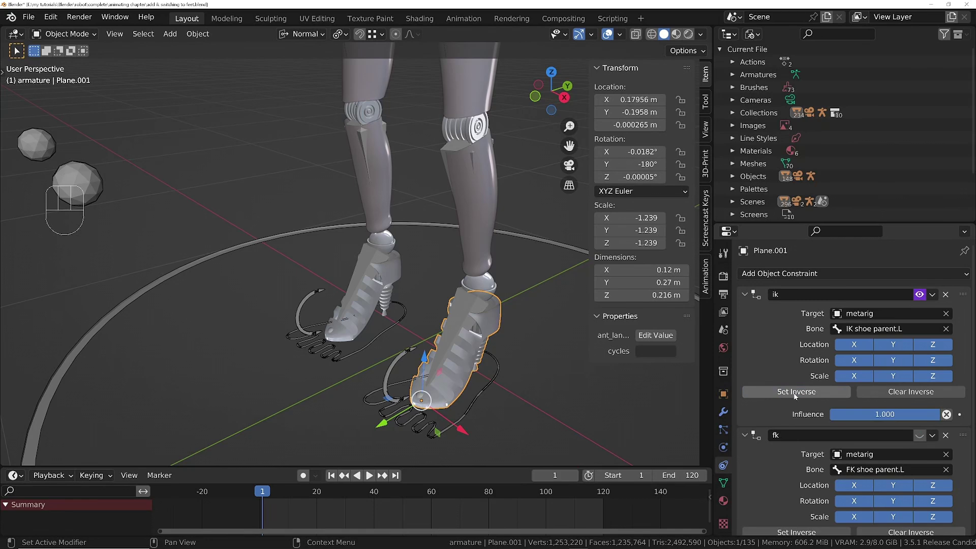
- Paste the copied driver onto the enable toggle of the left shoe's fk constraint and set that constraint's inverse
{"action": "right_click", "coordinate": [920, 437]}
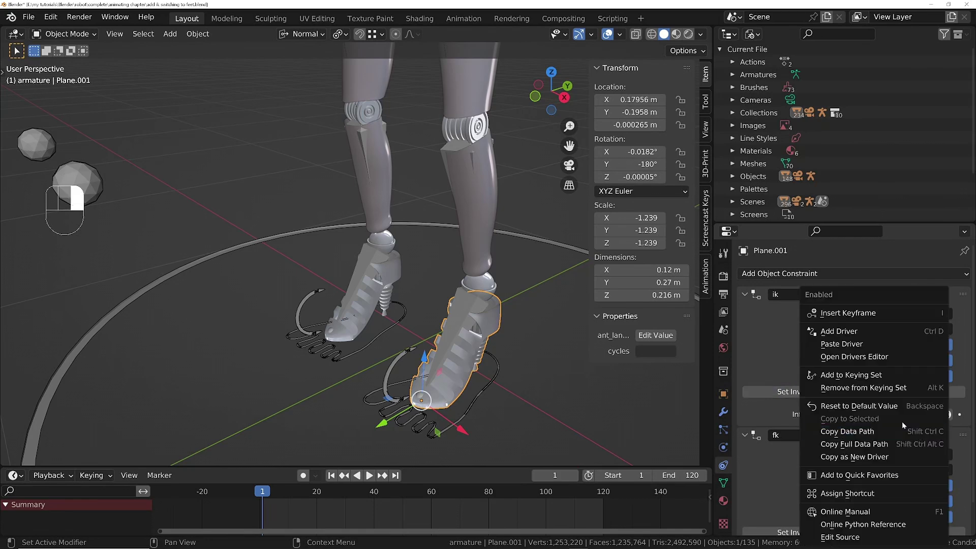
{"action": "left_click", "coordinate": [852, 347]}
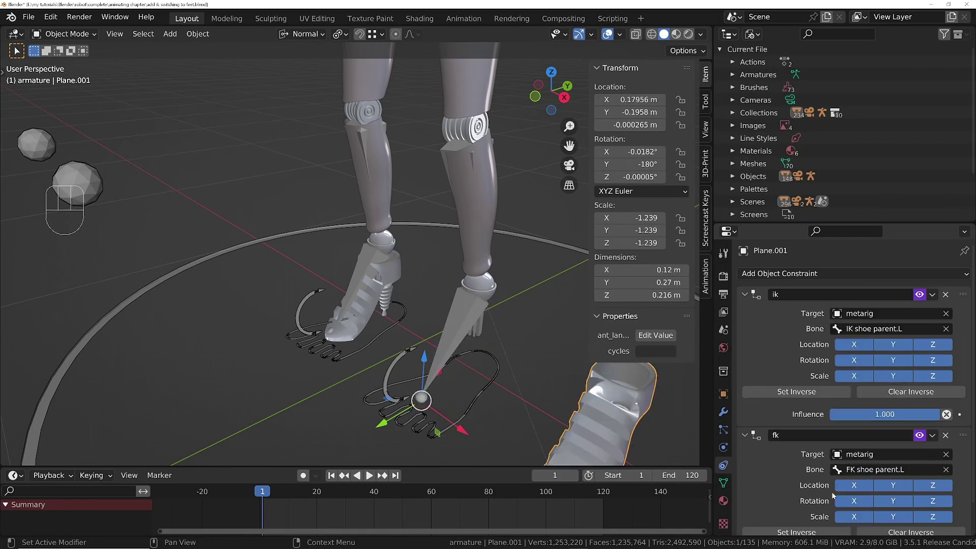
{"action": "scroll", "coordinate": [821, 397], "scroll_direction": "down", "scroll_amount": 2}
{"action": "left_click", "coordinate": [796, 499]}
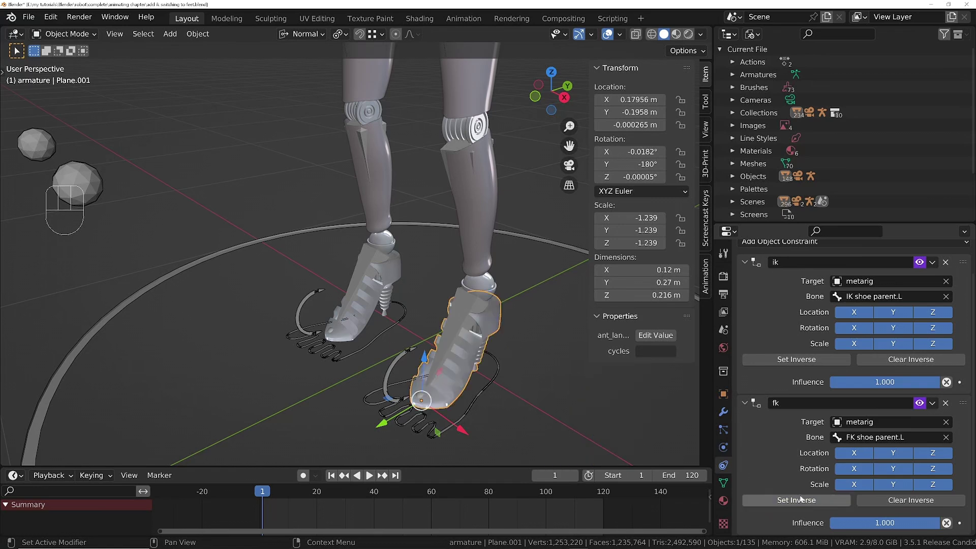
- Change the driver on the left shoe's fk constraint to a Scripted Expression and set the expression to 1-ik_mode
{"action": "right_click", "coordinate": [920, 403]}
{"action": "left_click", "coordinate": [854, 345]}
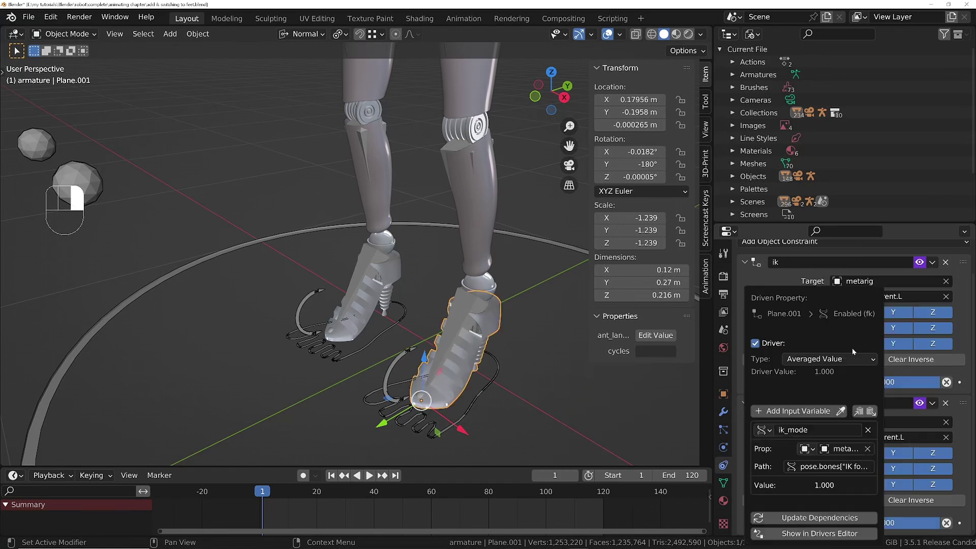
{"action": "left_click", "coordinate": [833, 362]}
{"action": "left_click", "coordinate": [811, 403]}
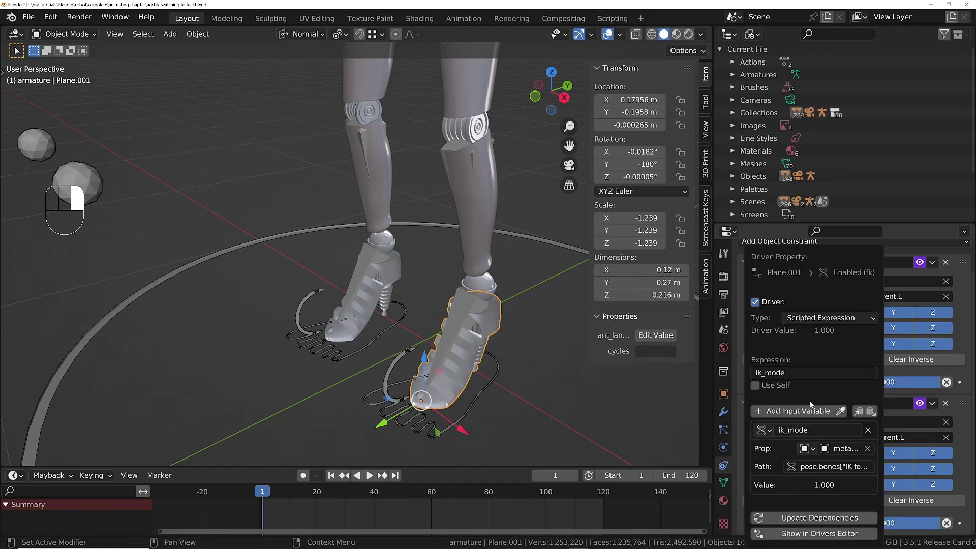
{"action": "left_click", "coordinate": [791, 376]}
{"action": "key", "text": "Left"}
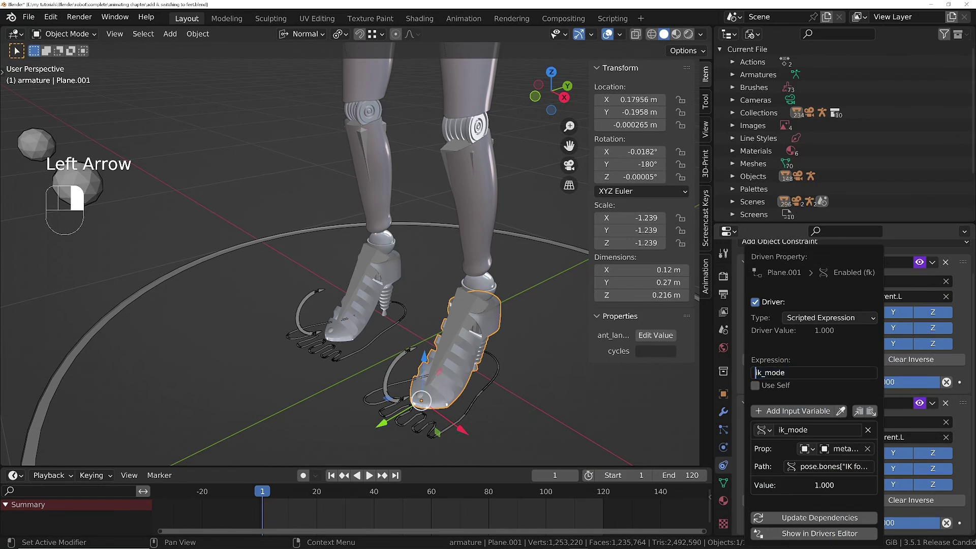
{"action": "type", "text": "1-"}
{"action": "key", "text": "Return"}
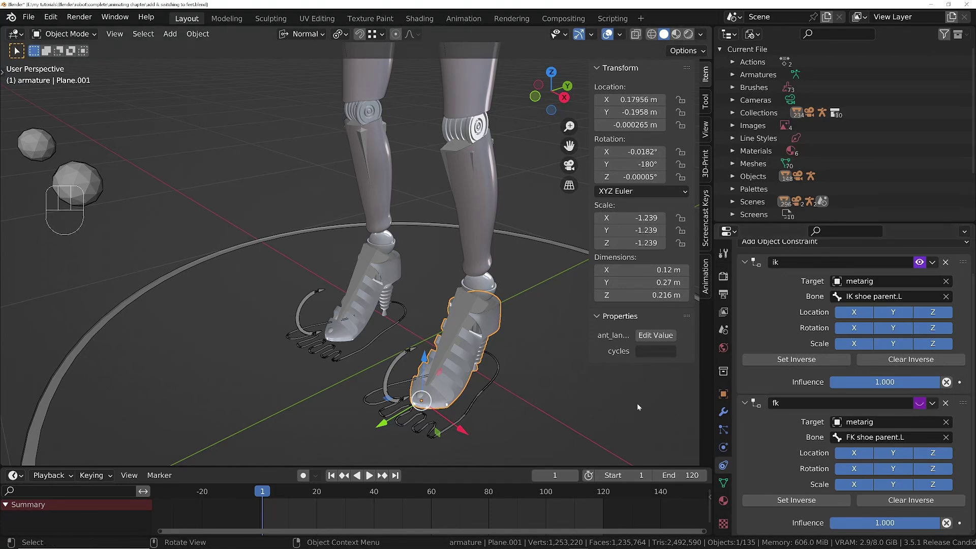
- In Pose Mode, test-rotate the IK foot.R bone and move it to about X -0.116 m, Y 0.162 m, Z -0.126 m
{"action": "middle_click_drag", "start_coordinate": [427, 171], "coordinate": [437, 314], "text": "ctrl"}
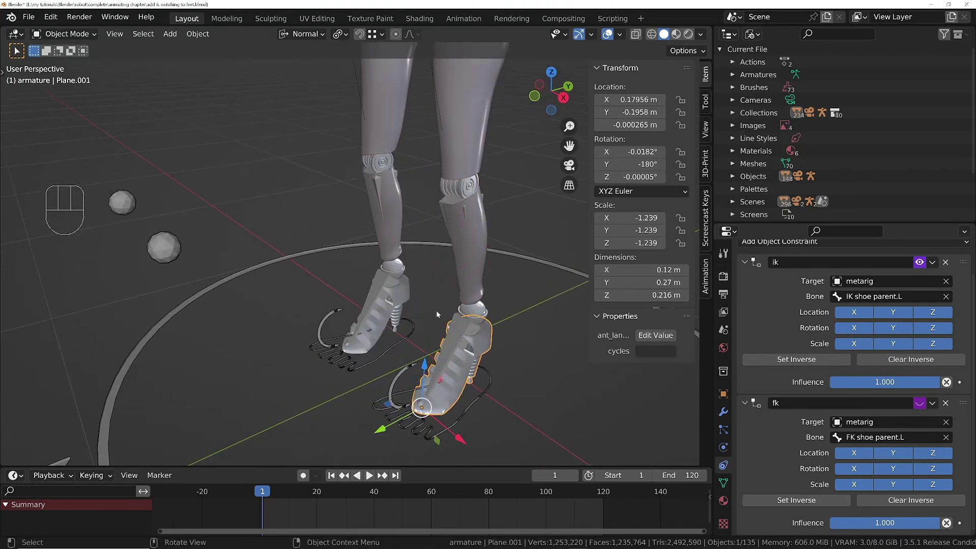
{"action": "left_click", "coordinate": [387, 355]}
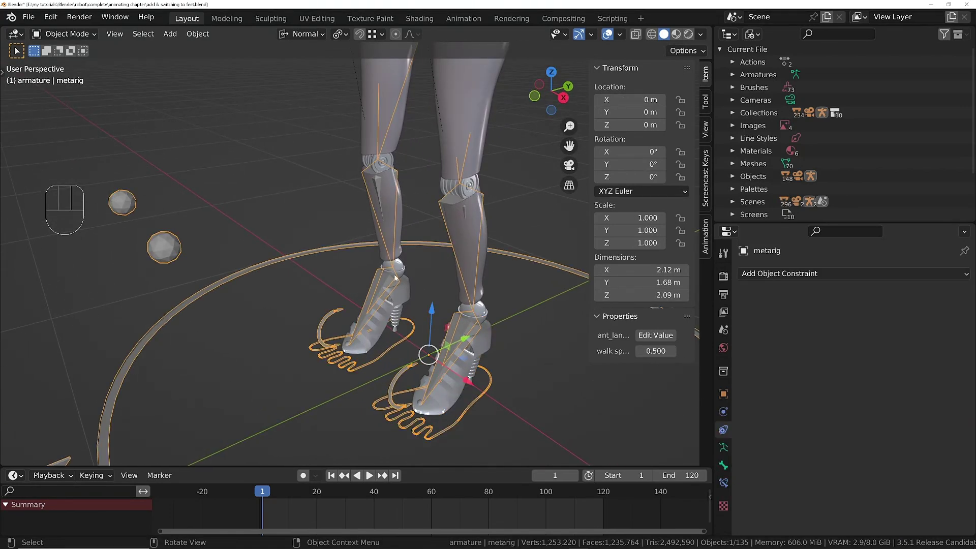
{"action": "key", "text": "Tab"}
{"action": "left_click", "coordinate": [400, 342]}
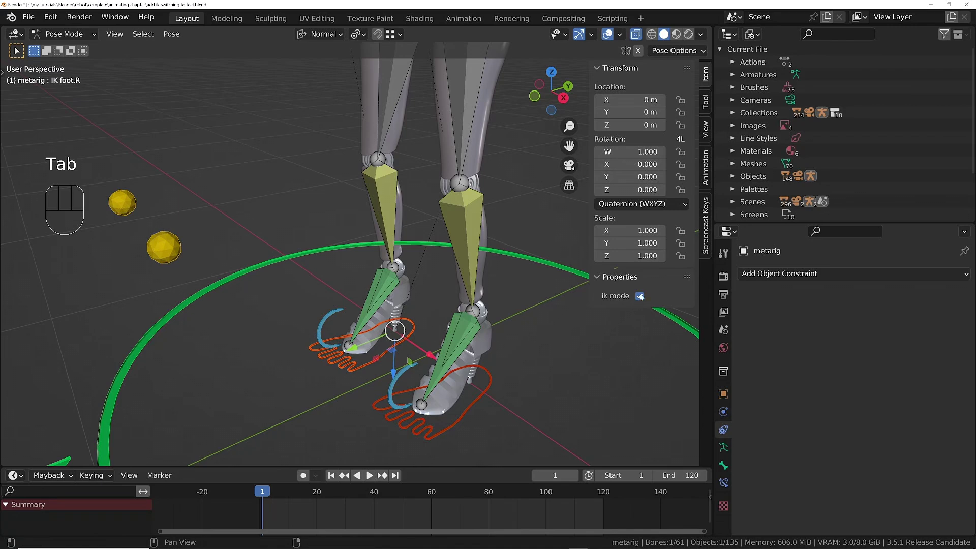
{"action": "middle_click_drag", "start_coordinate": [380, 364], "coordinate": [392, 355]}
{"action": "key", "text": "r"}
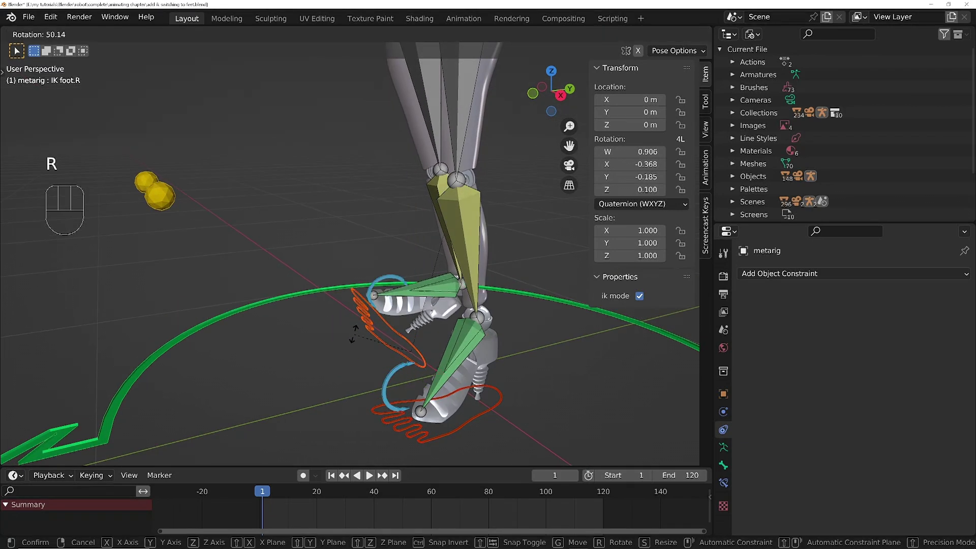
{"action": "right_click", "coordinate": [433, 357]}
{"action": "key", "text": "g"}
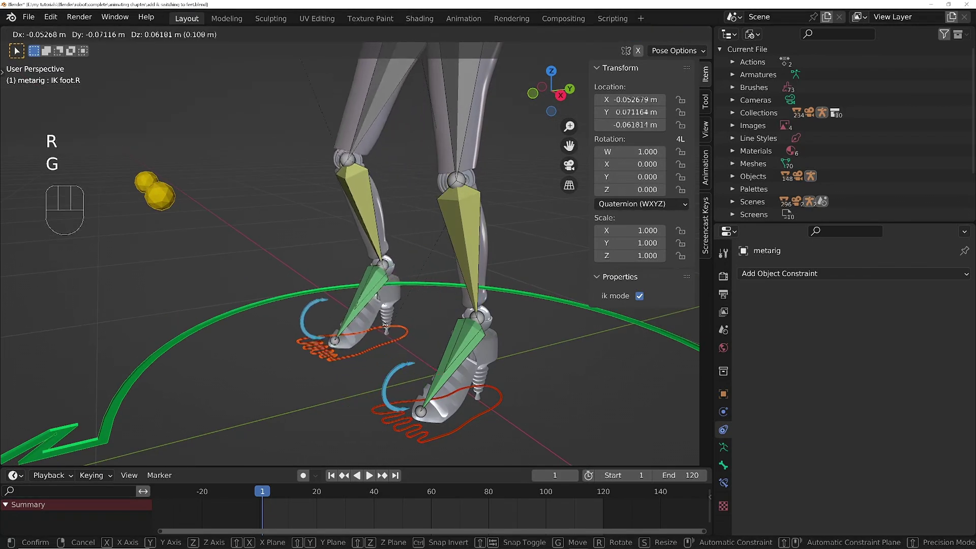
{"action": "left_click", "coordinate": [350, 311]}
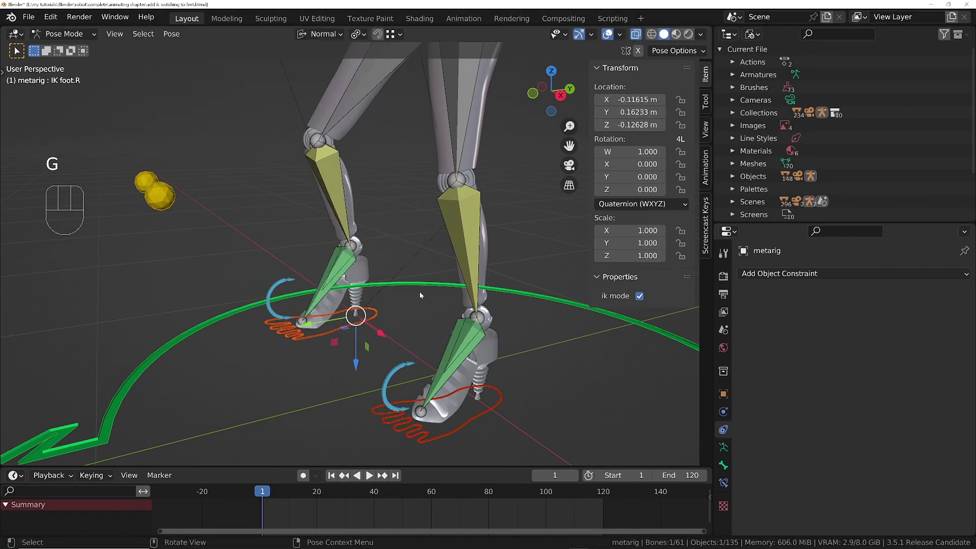
{"action": "key", "text": "r"}
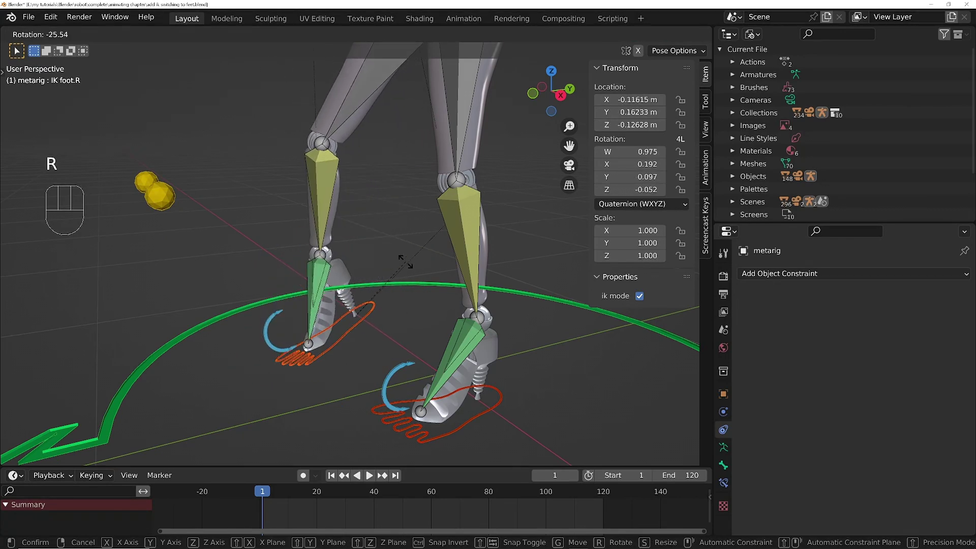
{"action": "right_click", "coordinate": [378, 254]}
- Turn off the ik mode property of the IK foot.R bone and step the timeline back to frame 0
{"action": "middle_click_drag", "start_coordinate": [374, 234], "coordinate": [397, 265], "text": "ctrl"}
{"action": "middle_click_drag", "start_coordinate": [397, 265], "coordinate": [443, 306], "text": "shift"}
{"action": "middle_click_drag", "start_coordinate": [443, 306], "coordinate": [476, 302], "text": "ctrl"}
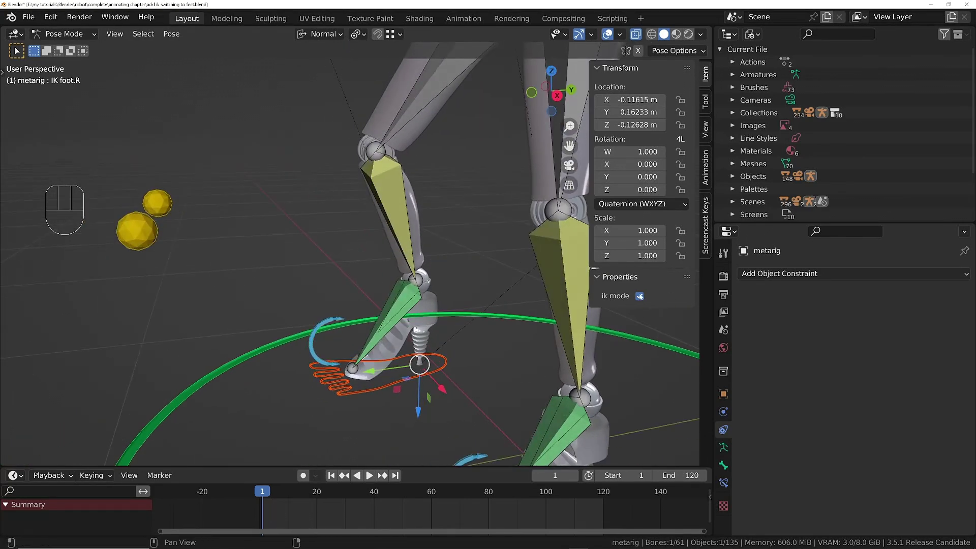
{"action": "left_click", "coordinate": [639, 297]}
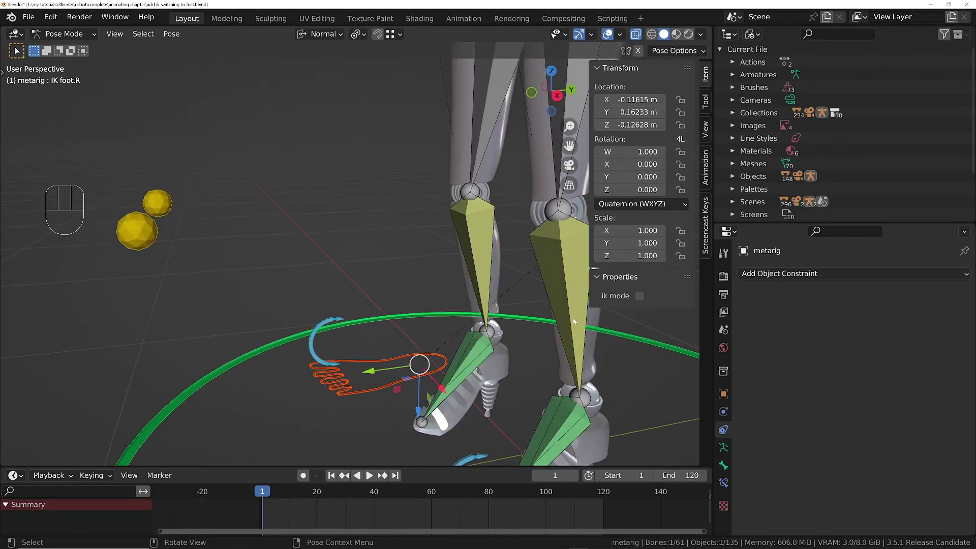
{"action": "key", "text": "Left"}
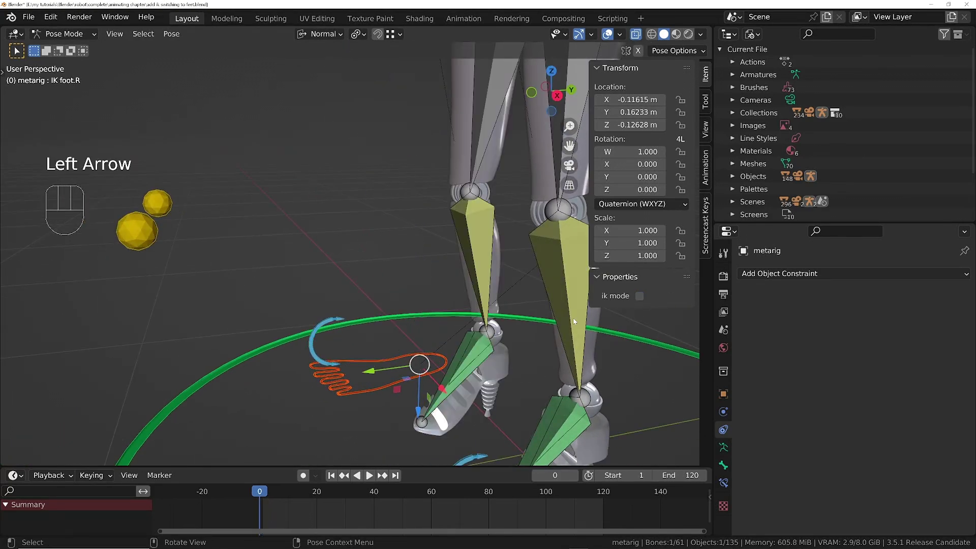
- Try rotating the FK shoe parent.R bone to test the right shoe with ik mode off
{"action": "left_click", "coordinate": [463, 361]}
{"action": "scroll", "coordinate": [462, 361], "scroll_direction": "up", "scroll_amount": 5}
{"action": "key", "text": "r"}
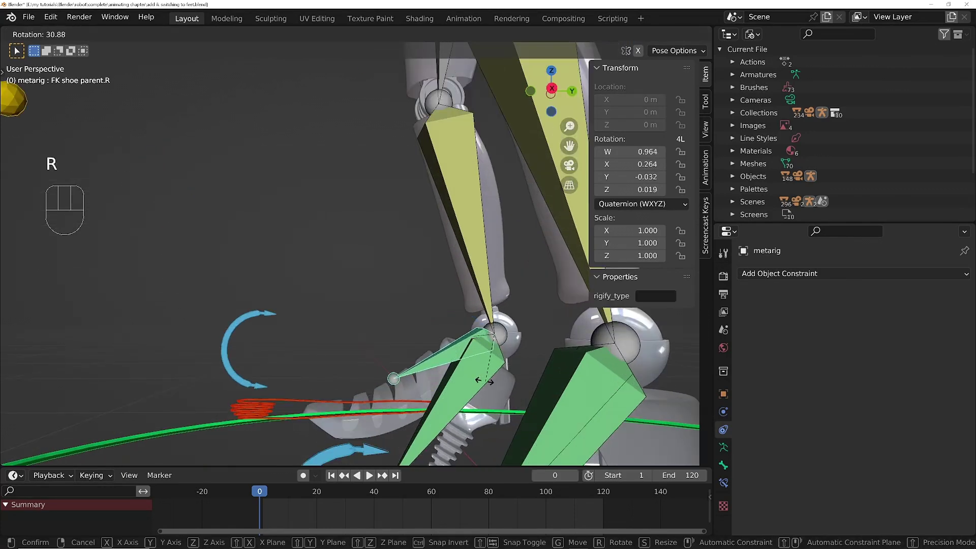
{"action": "right_click", "coordinate": [499, 379]}
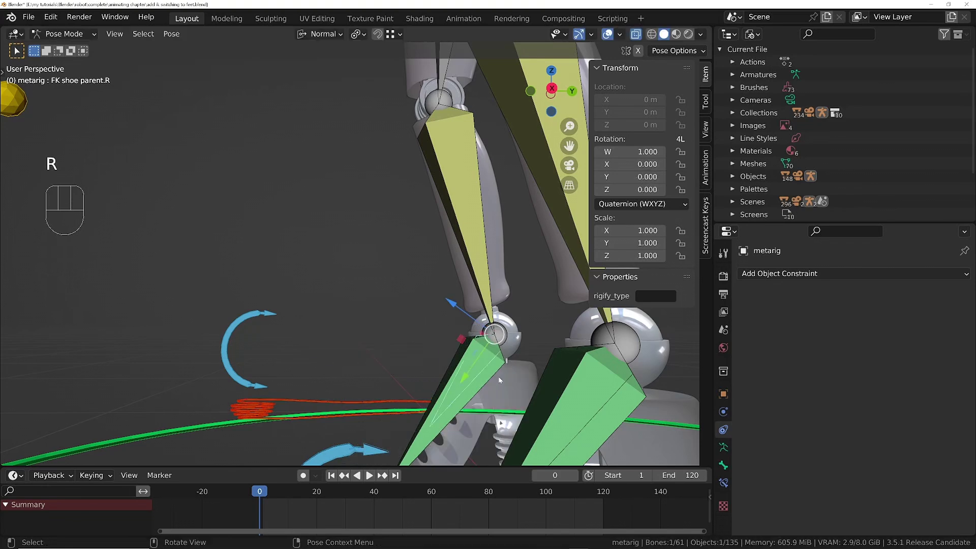
{"action": "middle_click_drag", "start_coordinate": [498, 376], "coordinate": [504, 371]}
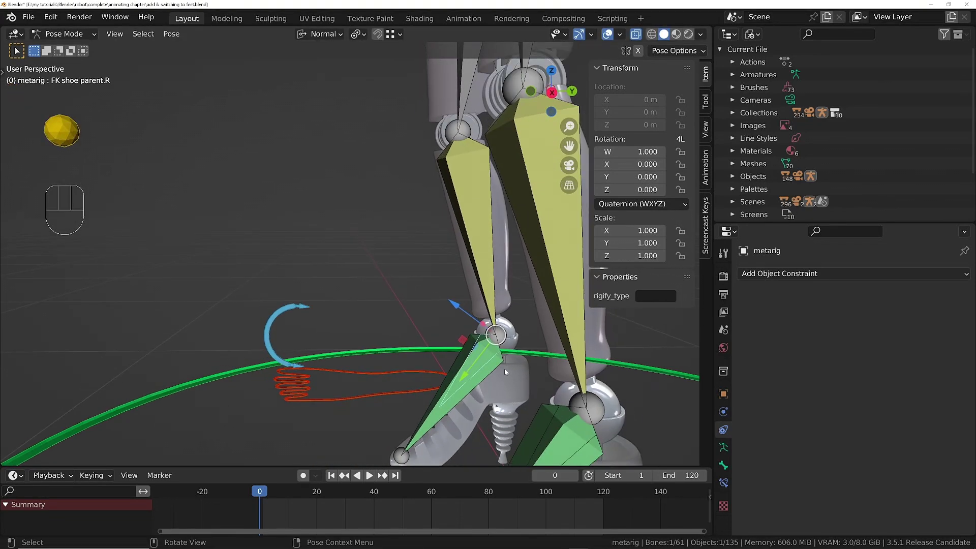
- In Object Mode, select the right ankle's socket joint and try moving it
{"action": "left_click", "coordinate": [509, 343]}
{"action": "key", "text": "Tab"}
{"action": "left_click", "coordinate": [518, 337]}
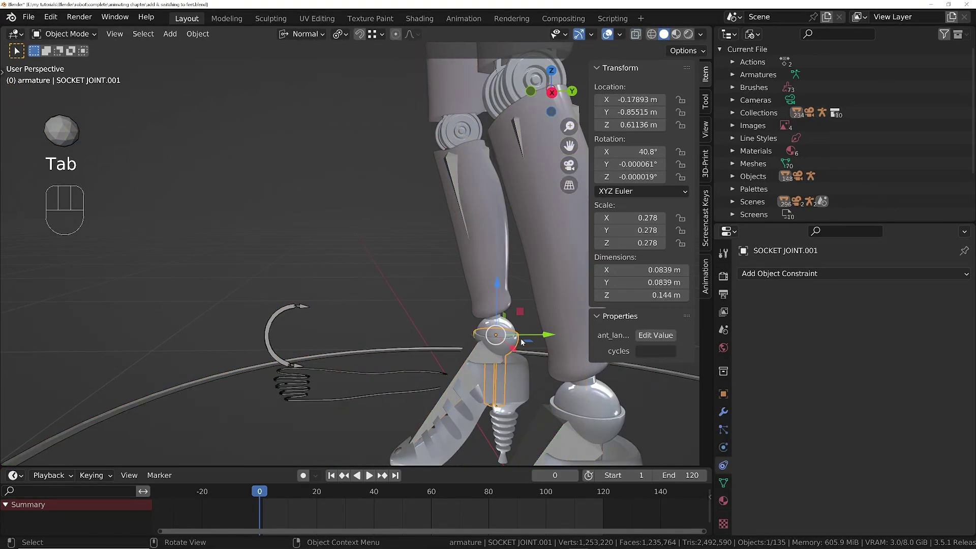
{"action": "key", "text": "g"}
{"action": "right_click", "coordinate": [368, 292]}
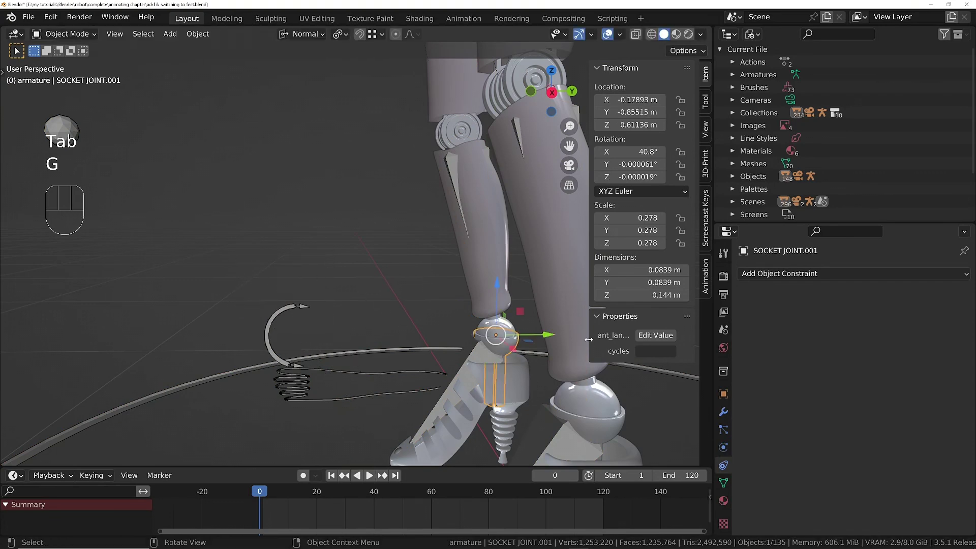
- Check the parent object and parent bone of the right ankle's socket joint in its object relations
{"action": "left_click", "coordinate": [722, 393]}
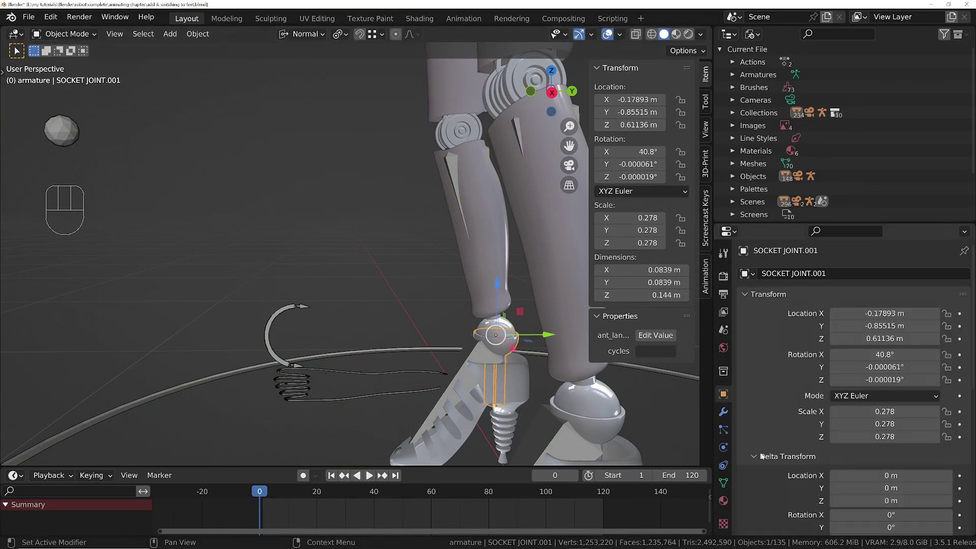
{"action": "scroll", "coordinate": [762, 456], "scroll_direction": "down", "scroll_amount": 10}
{"action": "left_click", "coordinate": [764, 312]}
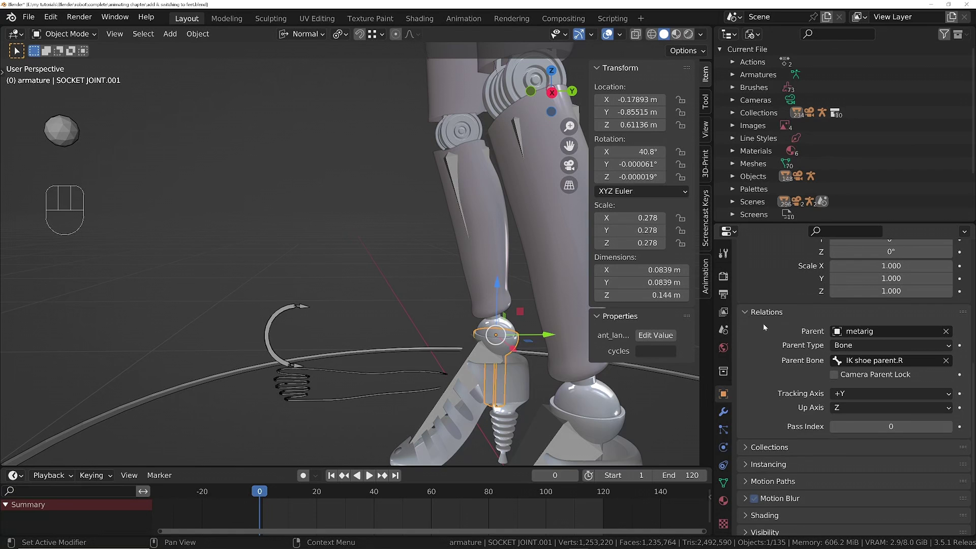
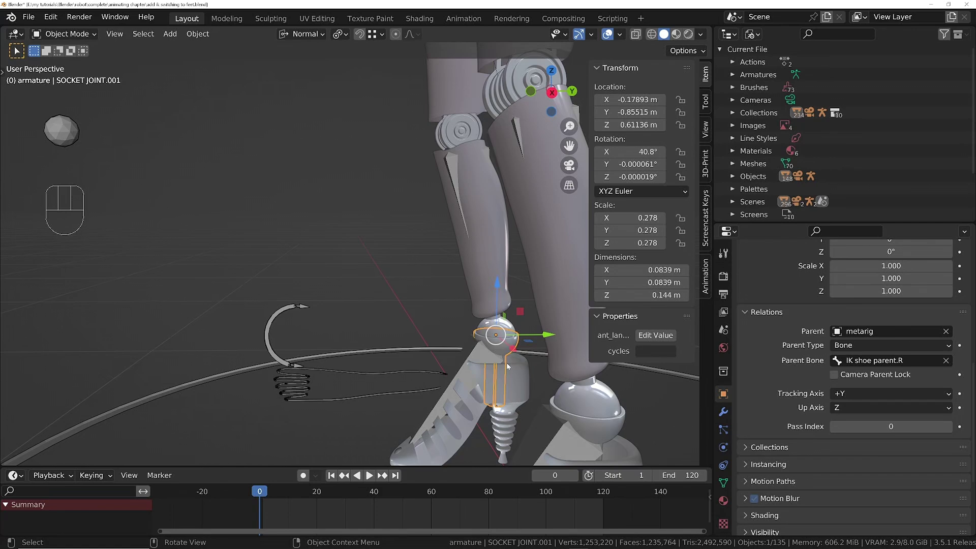
{"action": "middle_click_drag", "start_coordinate": [501, 355], "coordinate": [502, 368]}
{"action": "middle_click_drag", "start_coordinate": [500, 367], "coordinate": [459, 303], "text": "ctrl"}
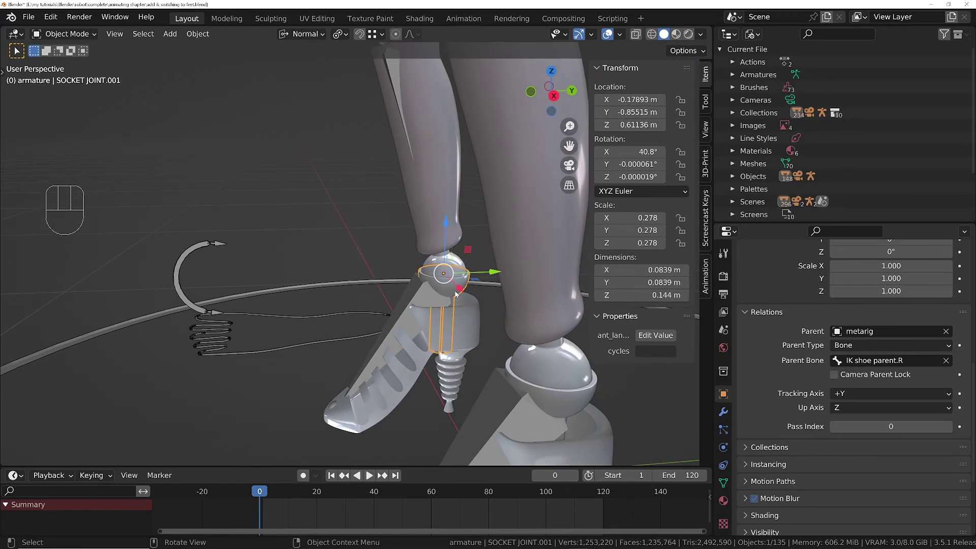
{"action": "left_click", "coordinate": [946, 330]}
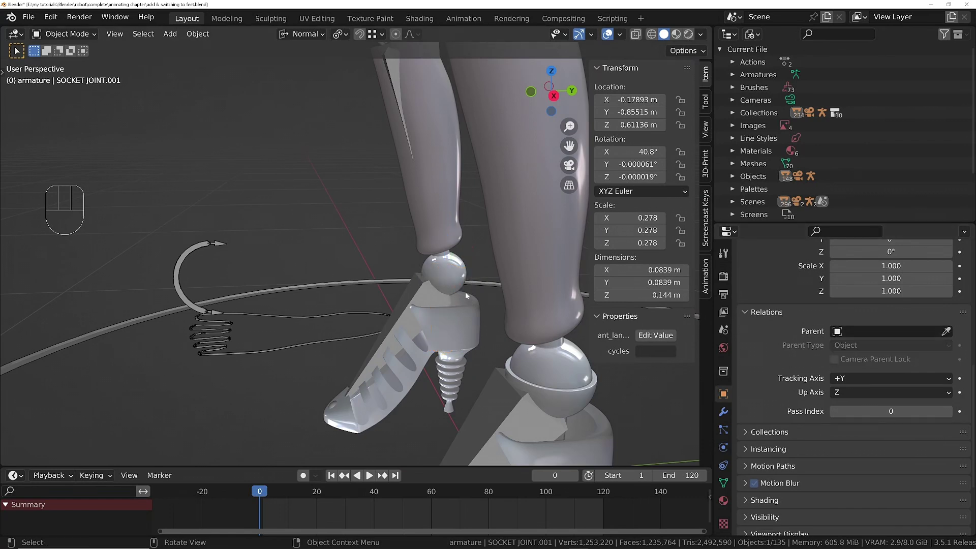
{"action": "key", "text": "ctrl+z"}
{"action": "key", "text": "ctrl+z"}
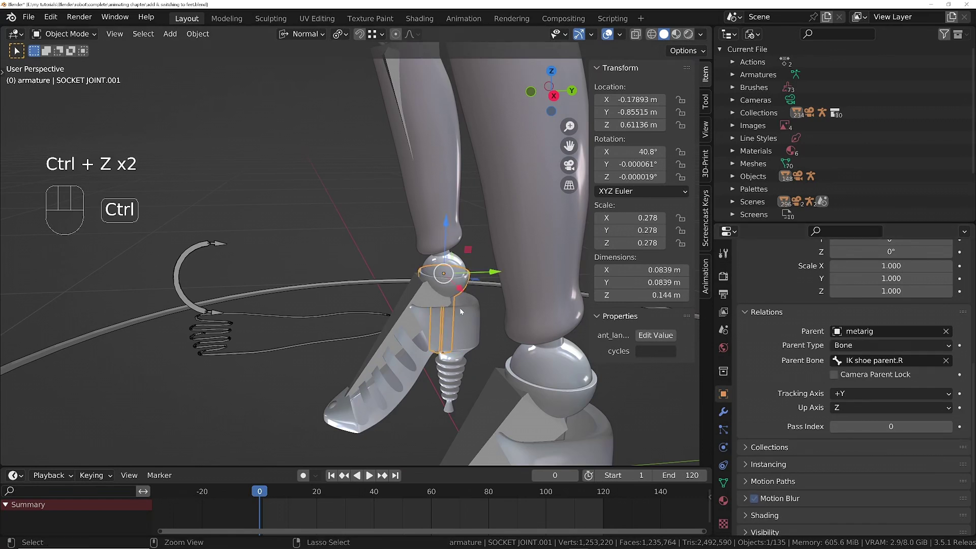
- Clear the right socket joint's parent with Clear and Keep Transformation, and parent the joint to the right shoe mesh as Object
{"action": "key", "text": "alt+p"}
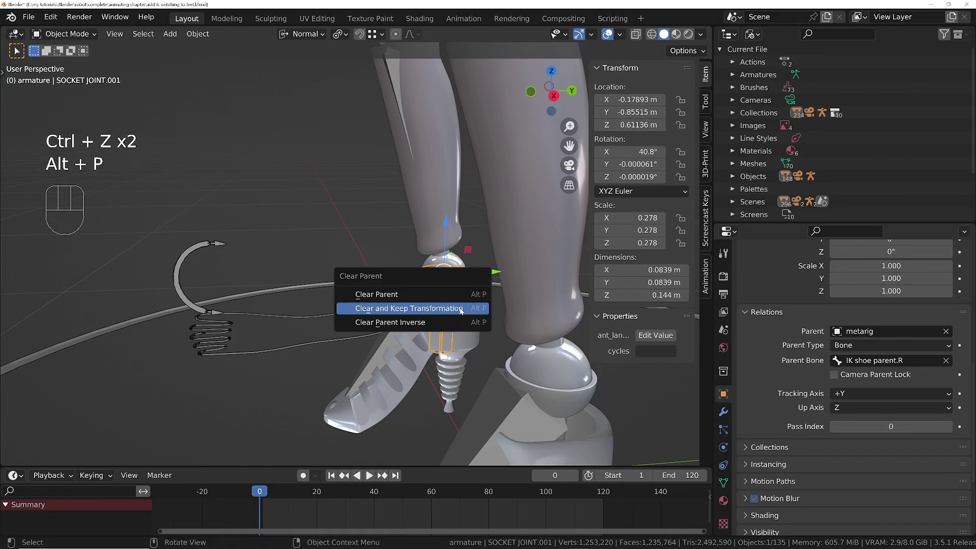
{"action": "left_click", "coordinate": [460, 309]}
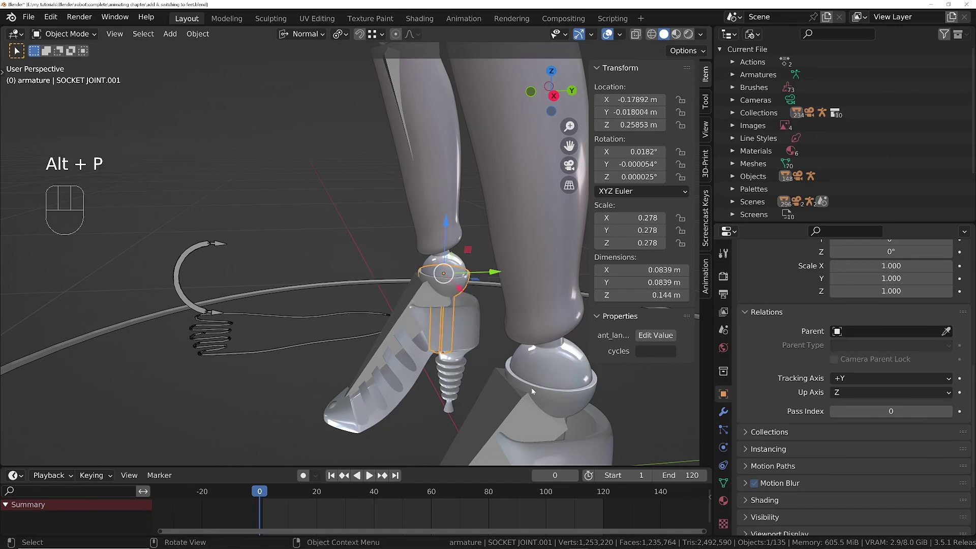
{"action": "middle_click_drag", "start_coordinate": [457, 304], "coordinate": [484, 309], "text": "ctrl"}
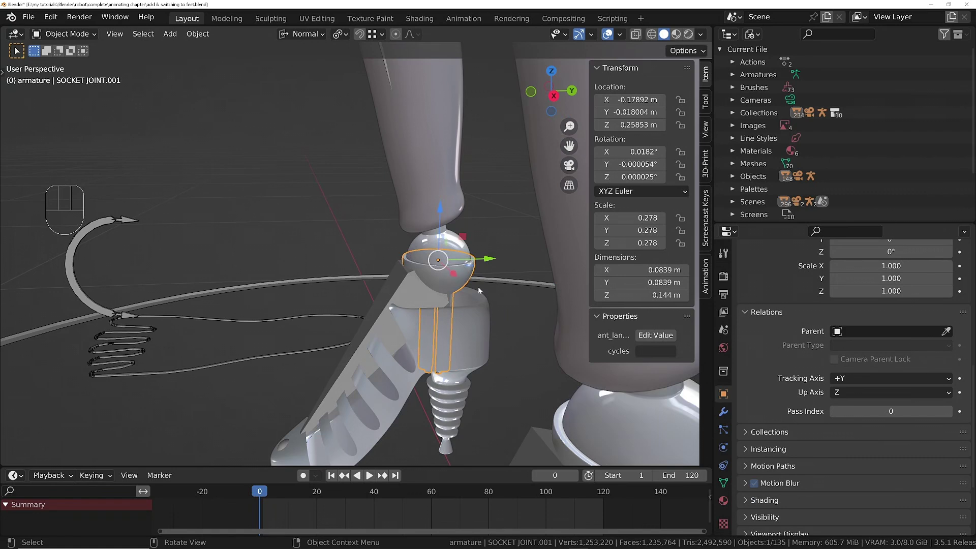
{"action": "left_click", "coordinate": [479, 306], "text": "shift"}
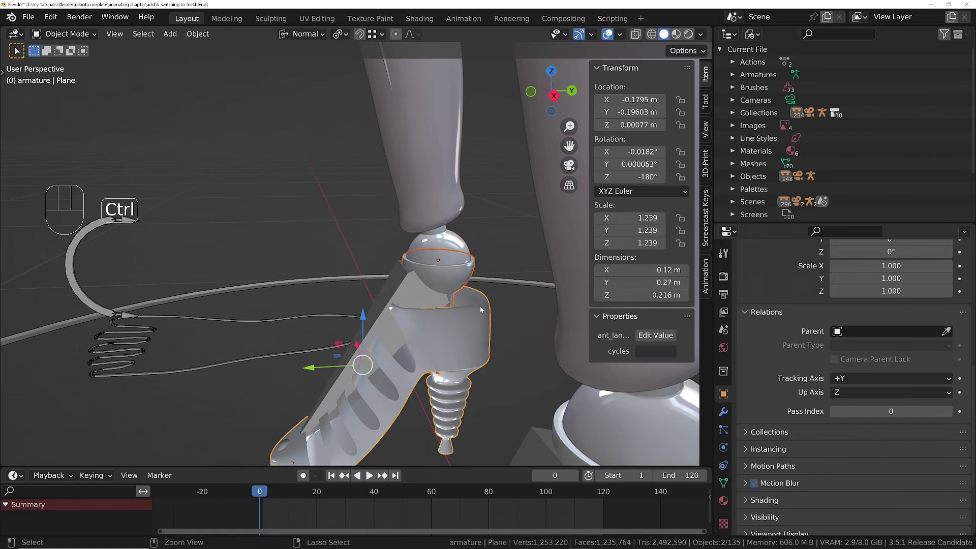
{"action": "key", "text": "ctrl+p"}
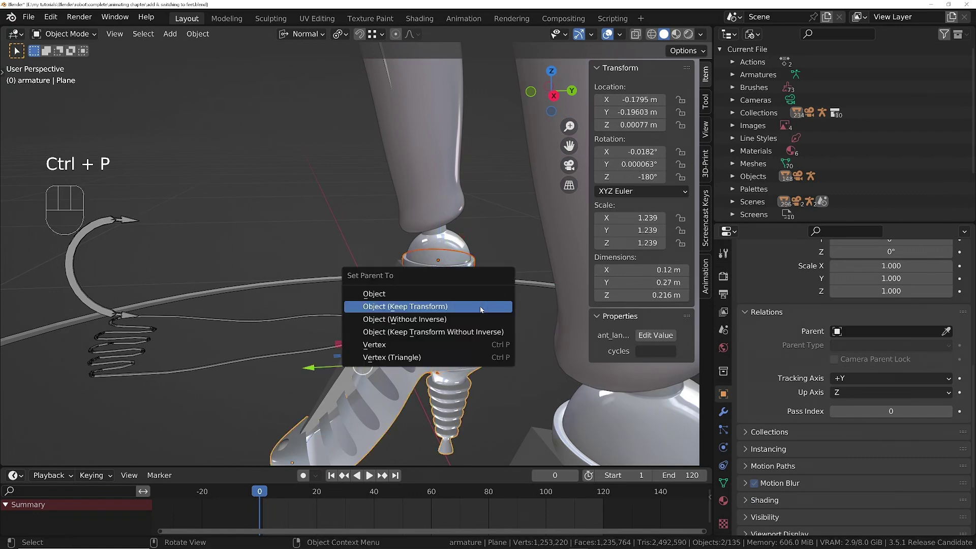
{"action": "left_click", "coordinate": [376, 295]}
- Try rotating the right shoe in Object Mode to test the socket joint's new parenting
{"action": "scroll", "coordinate": [420, 322], "scroll_direction": "down", "scroll_amount": 3}
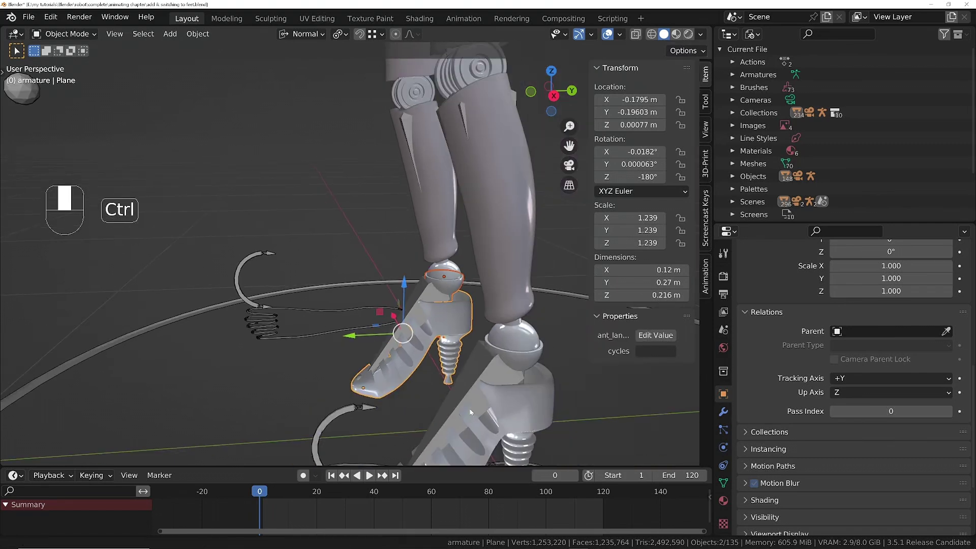
{"action": "middle_click_drag", "start_coordinate": [418, 308], "coordinate": [438, 330]}
{"action": "key", "text": "r"}
{"action": "right_click", "coordinate": [388, 289]}
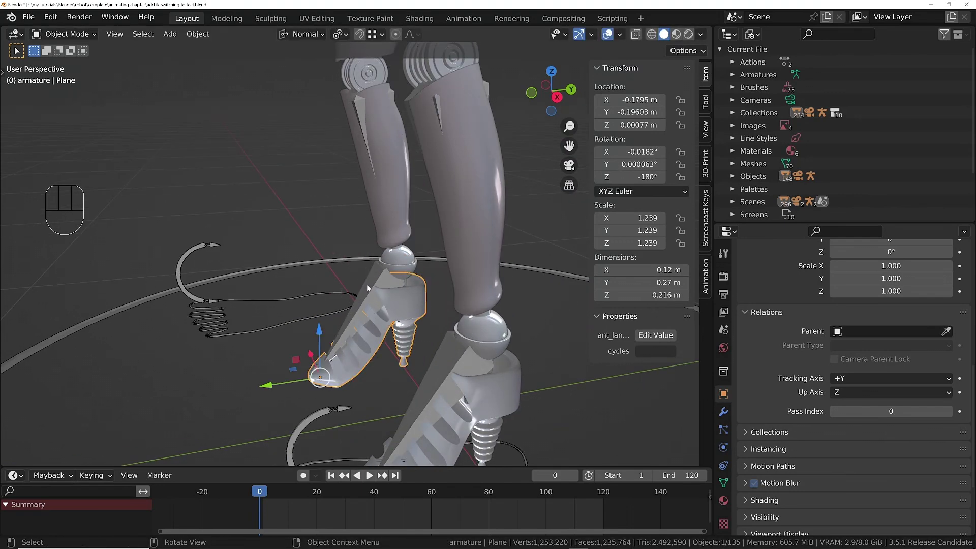
- In Pose Mode, try rotating the IK shoe parent.R bone and the FK shoe parent.R bone to test the right shoe
{"action": "left_click", "coordinate": [384, 280]}
{"action": "key", "text": "Tab"}
{"action": "left_click", "coordinate": [382, 290]}
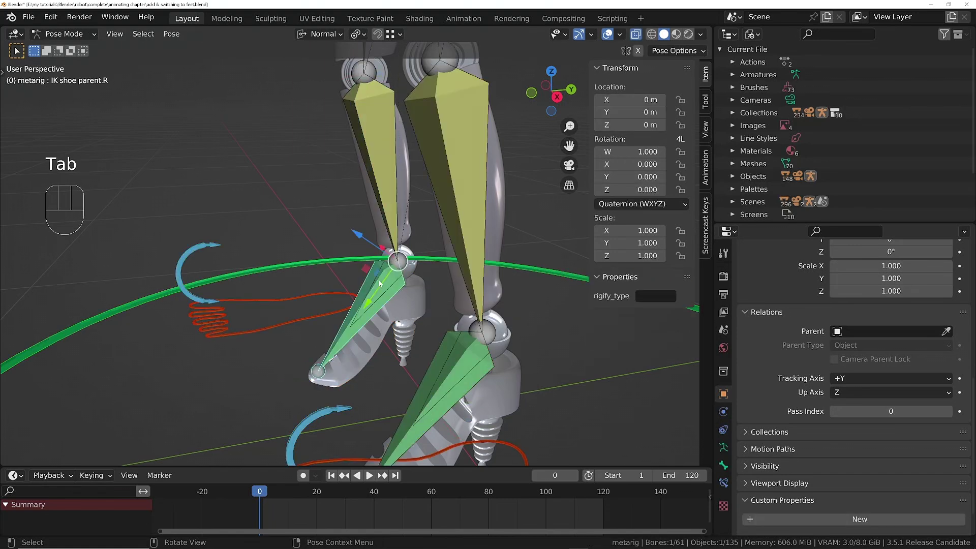
{"action": "mouse_move", "coordinate": [381, 292]}
{"action": "middle_mouse_down"}
{"action": "mouse_move", "coordinate": [364, 291]}
{"action": "mouse_move", "coordinate": [423, 305]}
{"action": "mouse_move", "coordinate": [399, 290]}
{"action": "middle_mouse_up"}
{"action": "key", "text": "r"}
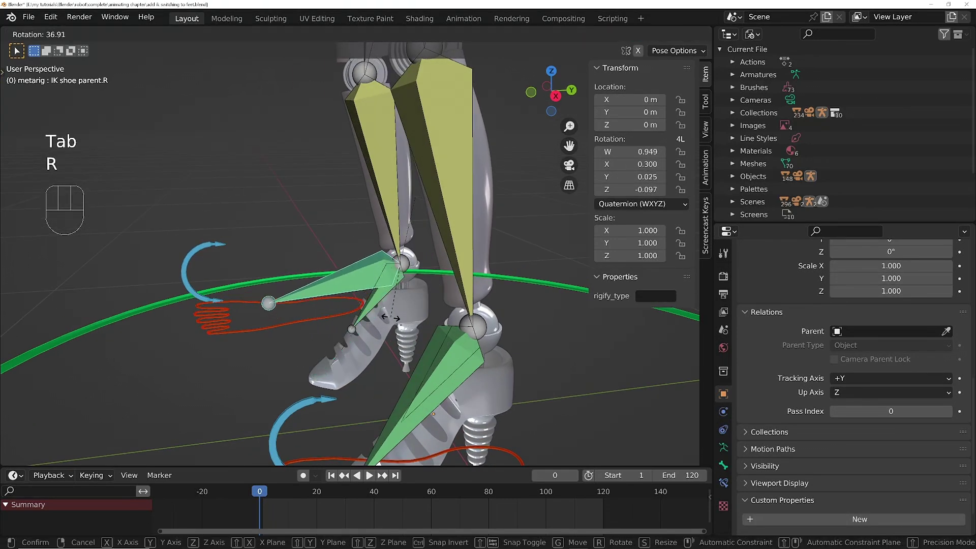
{"action": "right_click", "coordinate": [393, 286]}
{"action": "left_click", "coordinate": [392, 286]}
{"action": "key", "text": "r"}
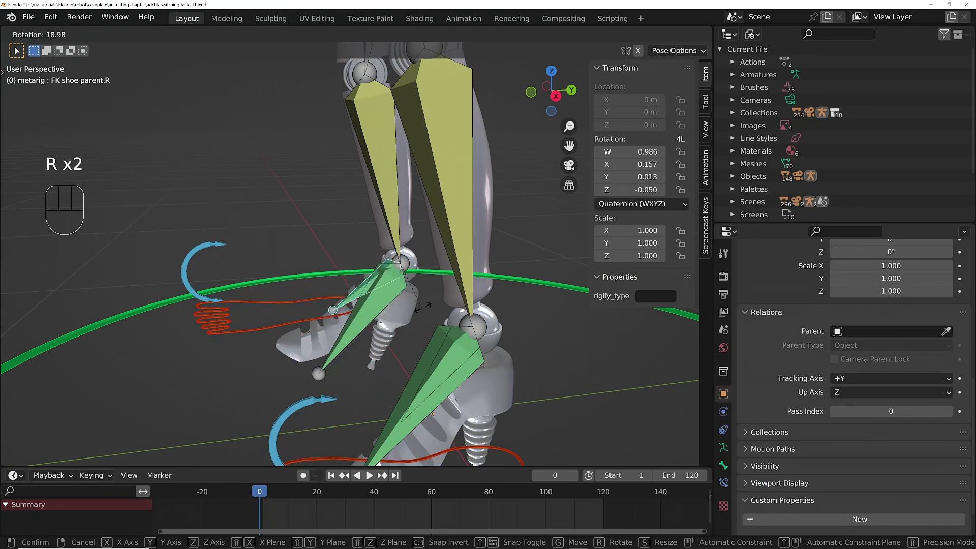
{"action": "right_click", "coordinate": [315, 349]}
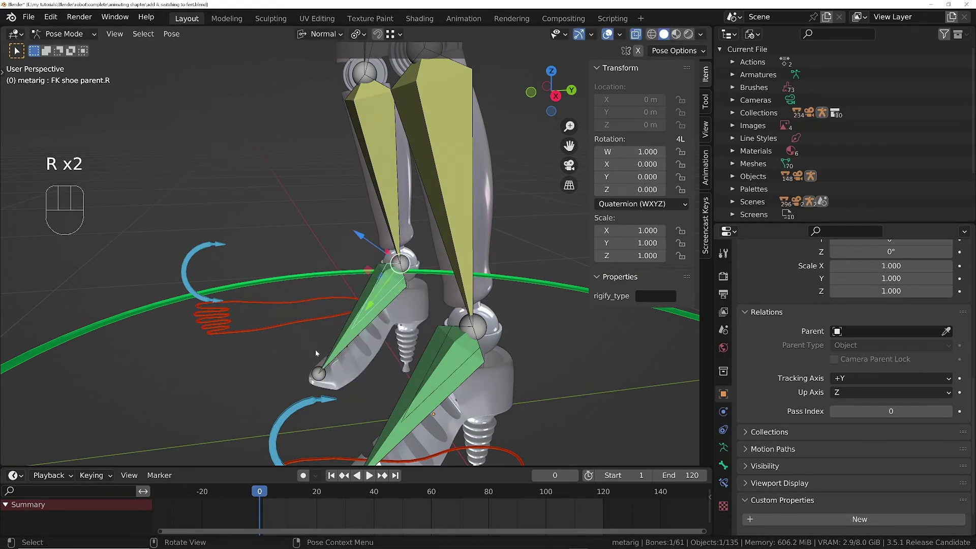
- Turn on the ik mode property of the IK foot.R bone and test-rotate the bone
{"action": "left_click", "coordinate": [281, 330]}
{"action": "left_click", "coordinate": [639, 295]}
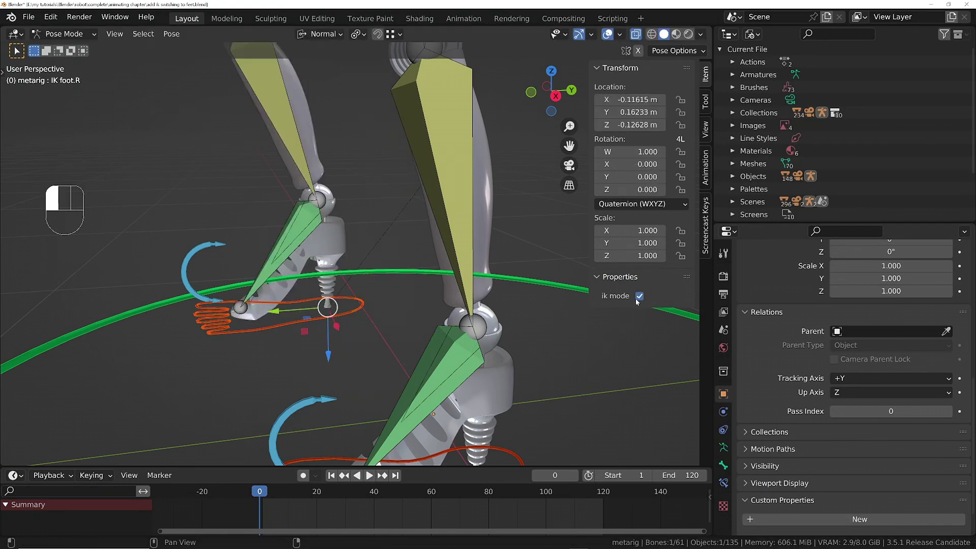
{"action": "key", "text": "r"}
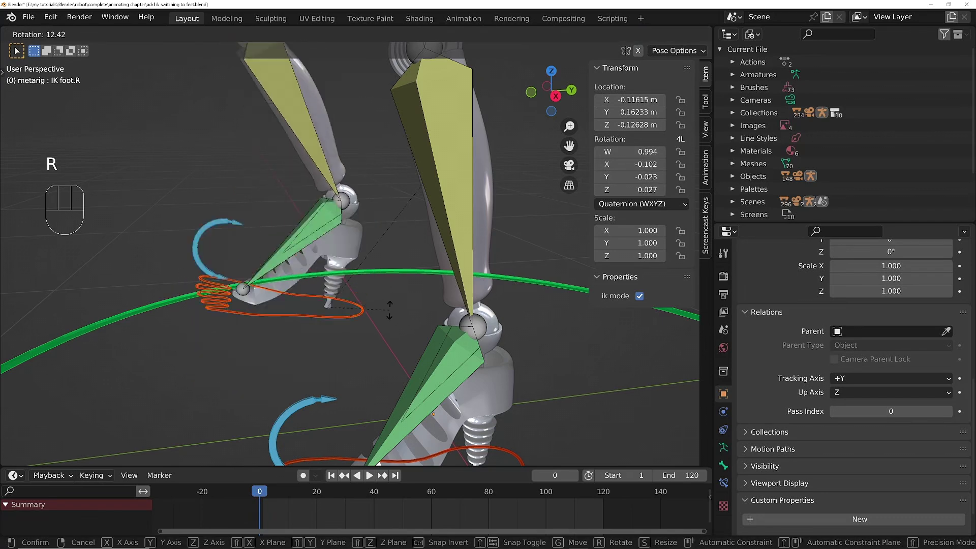
{"action": "right_click", "coordinate": [383, 301]}
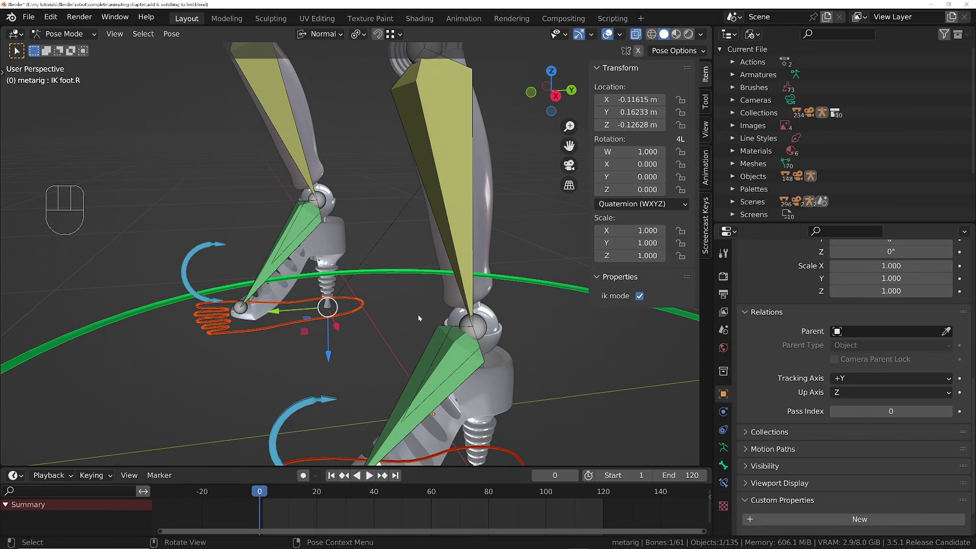
- Select all of the rig's bones and clear their rotation and location
{"action": "key", "text": "a"}
{"action": "key", "text": "alt+r"}
{"action": "key", "text": "alt+g"}
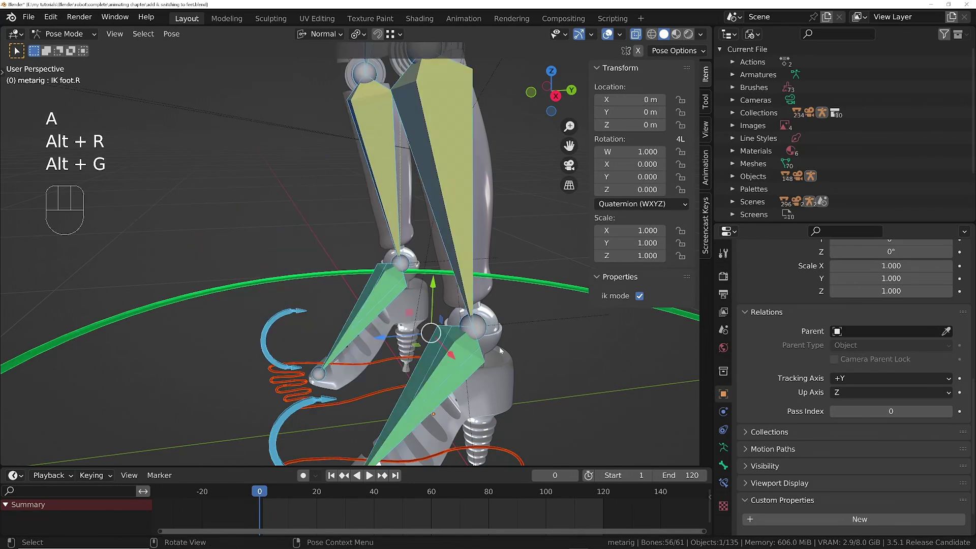
- In Object Mode, clear the parent of the left ankle's socket joint while keeping its transformation
{"action": "key", "text": "Tab"}
{"action": "left_click", "coordinate": [492, 316]}
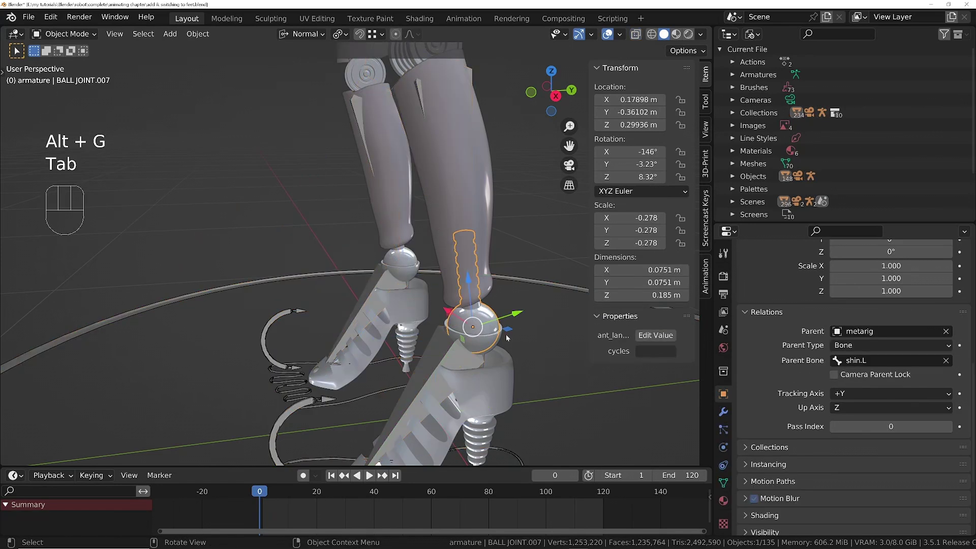
{"action": "left_click", "coordinate": [492, 334]}
{"action": "left_click", "coordinate": [492, 339]}
{"action": "middle_click_drag", "start_coordinate": [494, 354], "coordinate": [481, 315]}
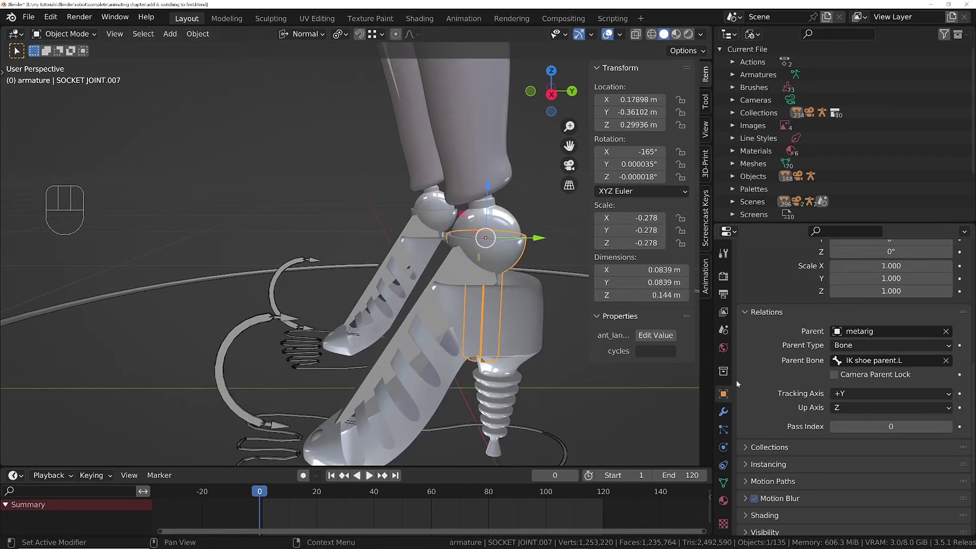
{"action": "left_click", "coordinate": [879, 331]}
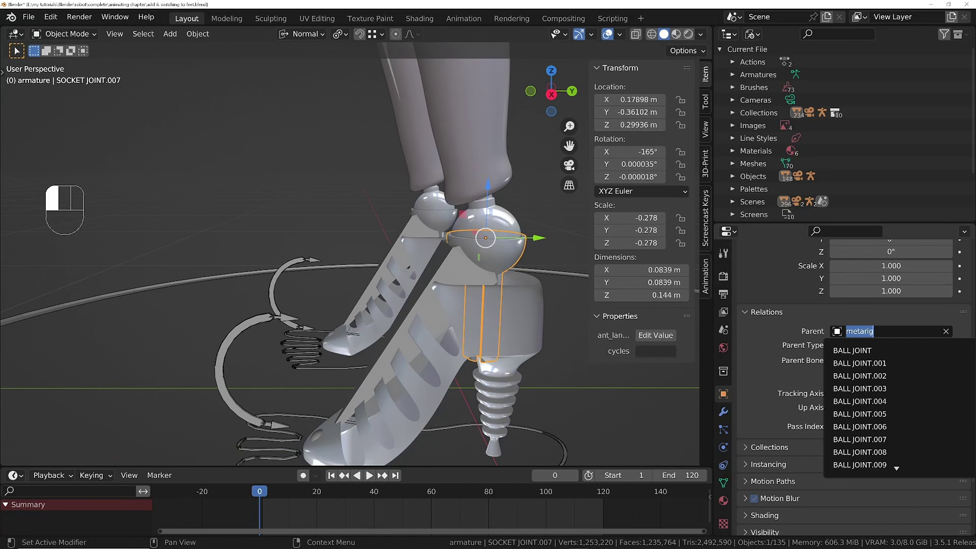
{"action": "key", "text": "alt+p"}
{"action": "left_click", "coordinate": [538, 325]}
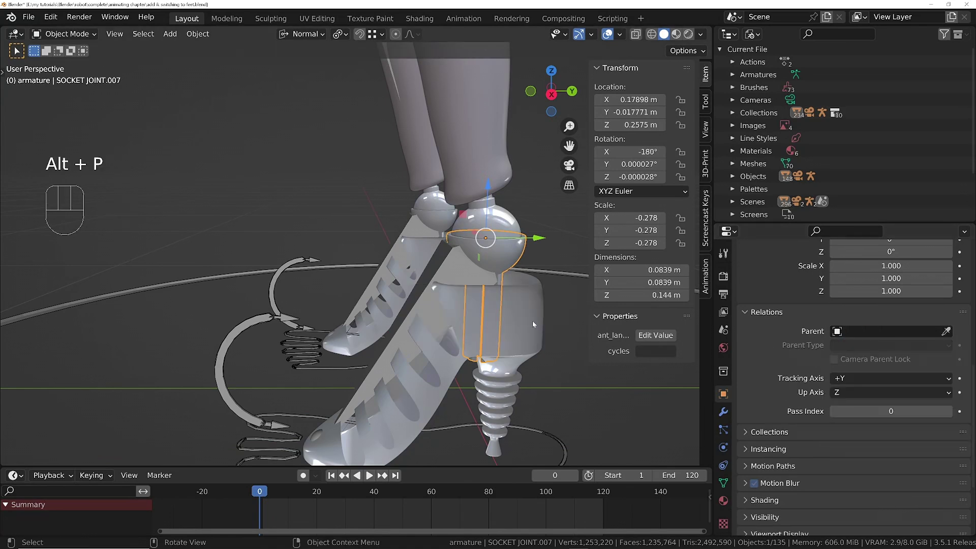
- Parent the left ankle's socket joint to the left shoe mesh
{"action": "left_click", "coordinate": [531, 311], "text": "shift"}
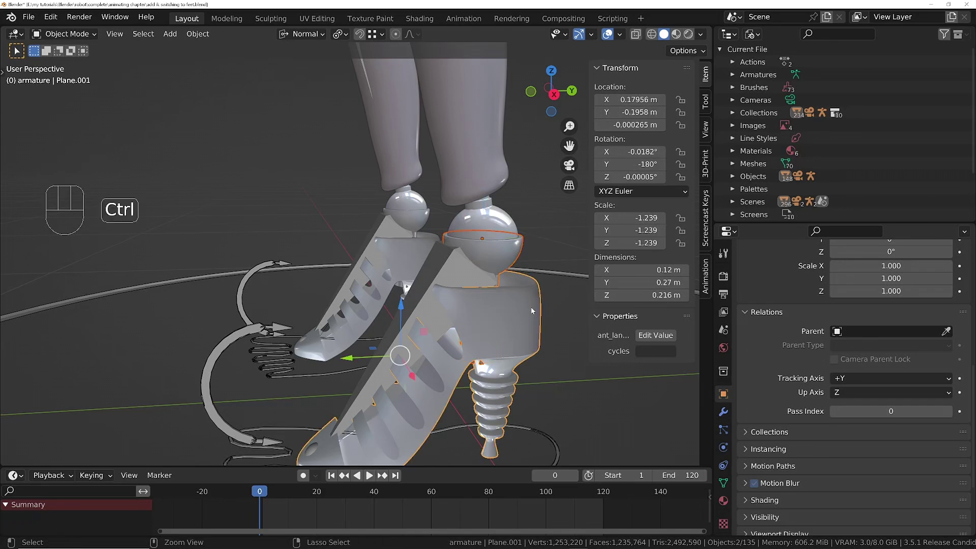
{"action": "key", "text": "ctrl+p"}
{"action": "left_click", "coordinate": [532, 310]}
{"action": "middle_click_drag", "start_coordinate": [493, 270], "coordinate": [495, 323], "text": "ctrl"}
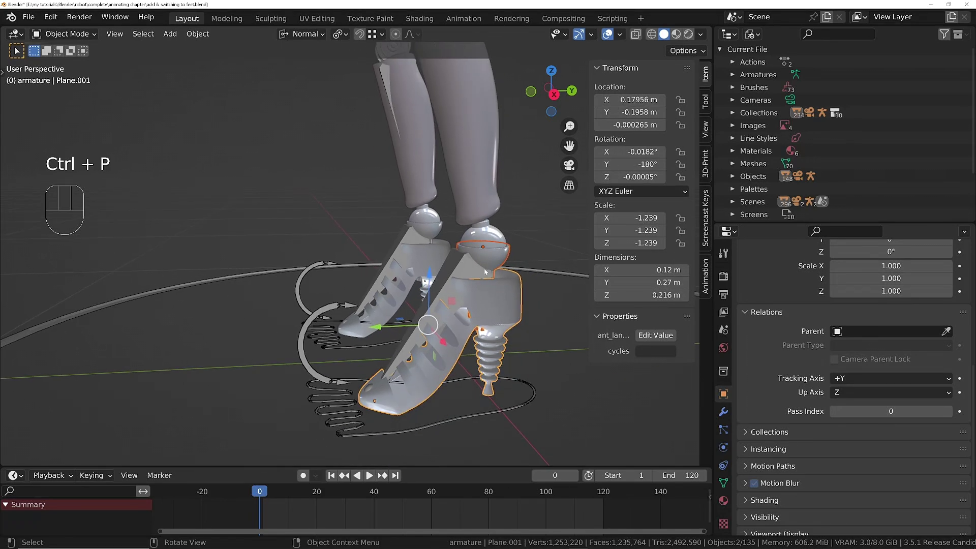
- In Pose Mode, try moving and rotating the IK foot.L bone to test the left shoe with ik mode on
{"action": "middle_click_drag", "start_coordinate": [480, 289], "coordinate": [422, 357]}
{"action": "left_click", "coordinate": [416, 370]}
{"action": "key", "text": "Tab"}
{"action": "left_click", "coordinate": [407, 377]}
{"action": "key", "text": "g"}
{"action": "right_click", "coordinate": [422, 356]}
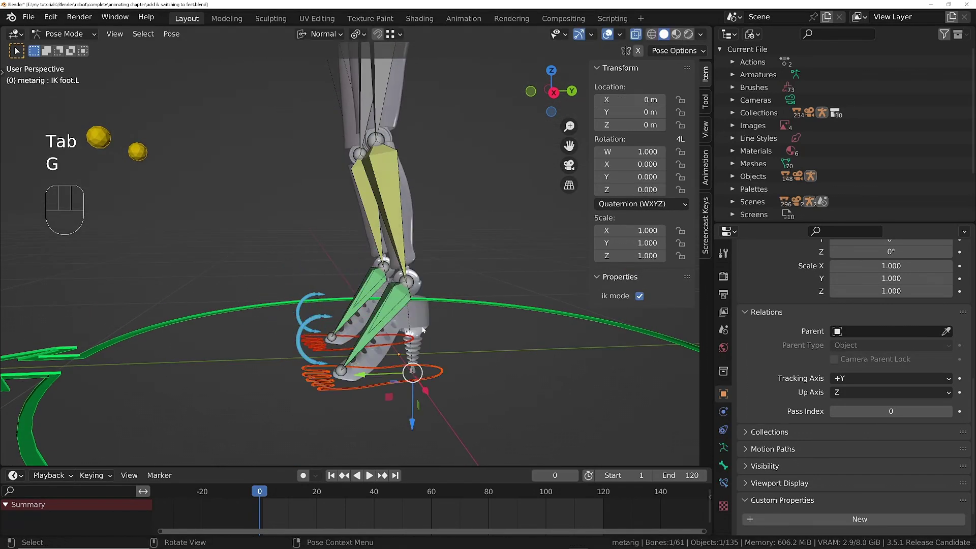
{"action": "key", "text": "r"}
{"action": "right_click", "coordinate": [447, 309]}
- Turn off the ik mode property of the IK foot.L bone and try rotating the FK shoe parent.L bone
{"action": "scroll", "coordinate": [402, 310], "scroll_direction": "up", "scroll_amount": 2}
{"action": "left_click", "coordinate": [398, 300]}
{"action": "left_click", "coordinate": [462, 392]}
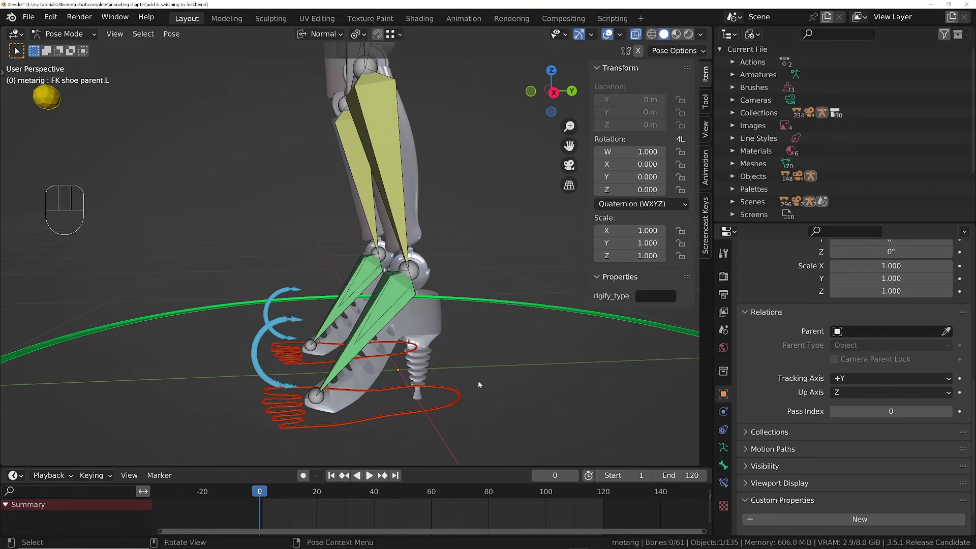
{"action": "left_click", "coordinate": [639, 296]}
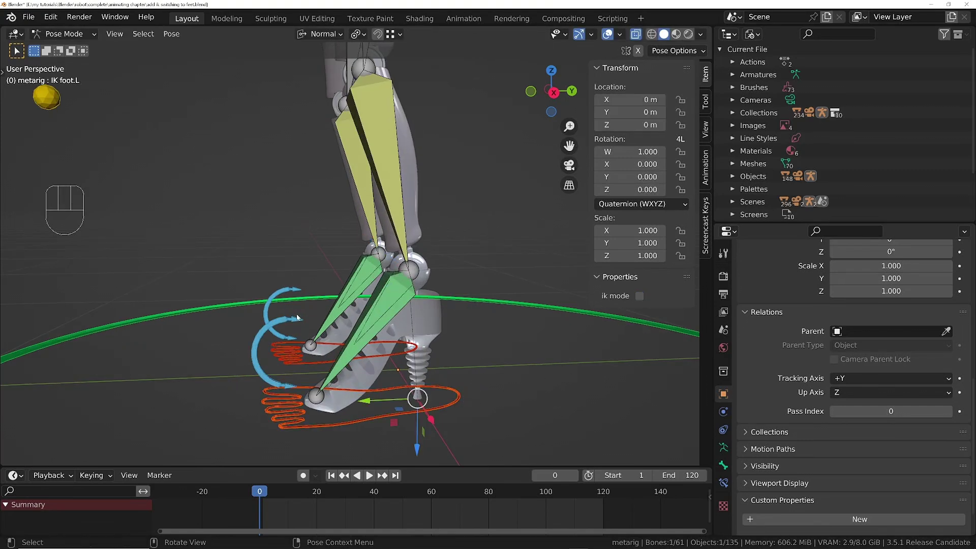
{"action": "left_click", "coordinate": [394, 300]}
{"action": "key", "text": "r"}
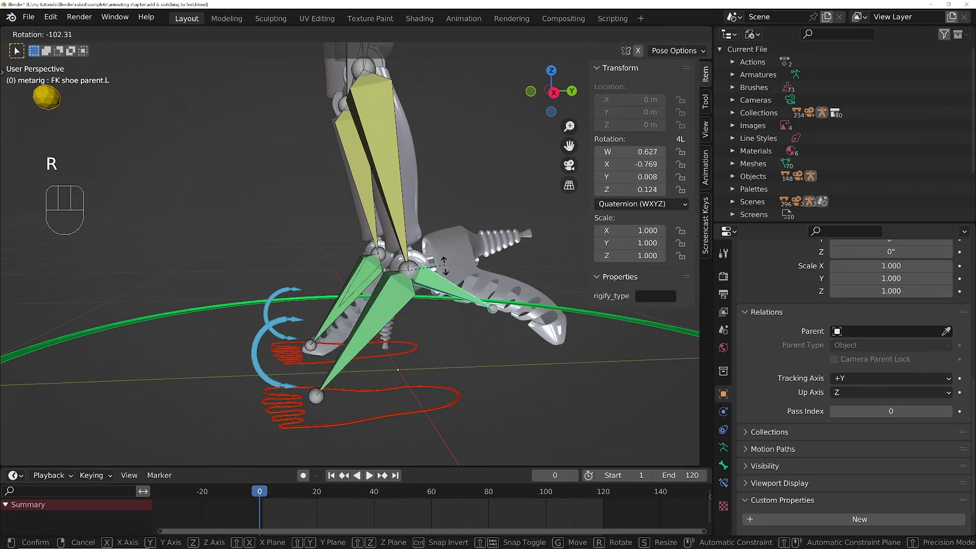
{"action": "left_click", "coordinate": [376, 319]}
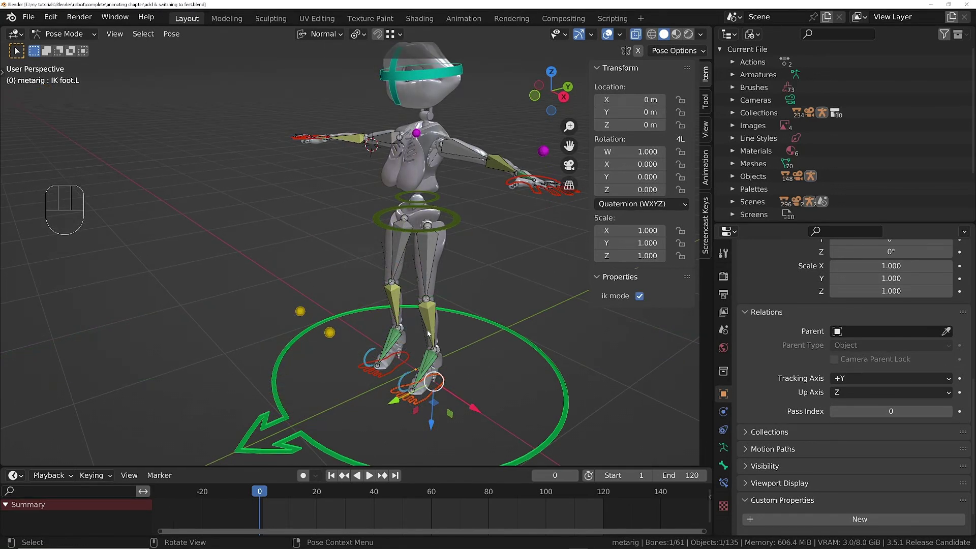
- In Edit Mode, duplicate the left and right IK foot bones in place and shorten the copies to about 0.10 m along their normal Y
{"action": "middle_click_drag", "start_coordinate": [431, 377], "coordinate": [393, 374], "text": "ctrl"}
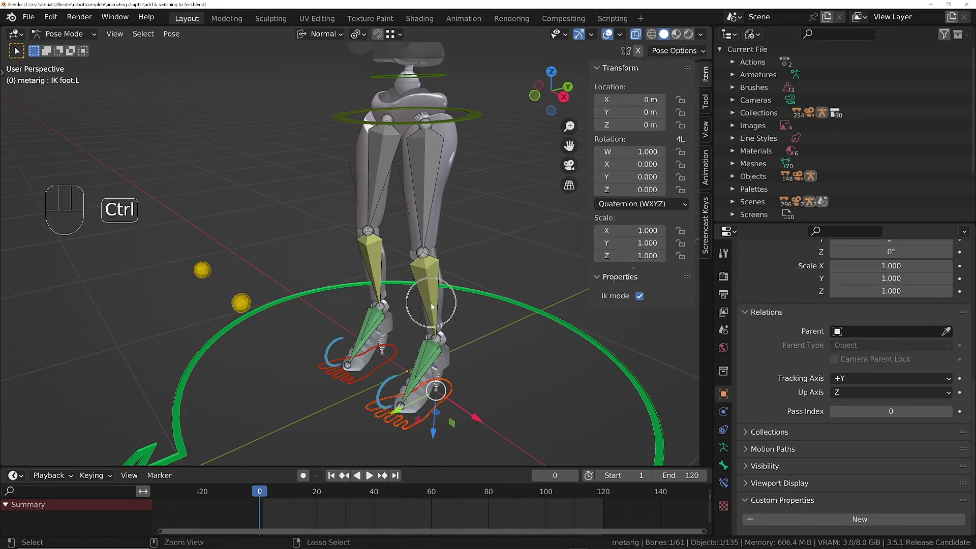
{"action": "left_click", "coordinate": [386, 357]}
{"action": "middle_click_drag", "start_coordinate": [388, 359], "coordinate": [380, 348], "text": "ctrl"}
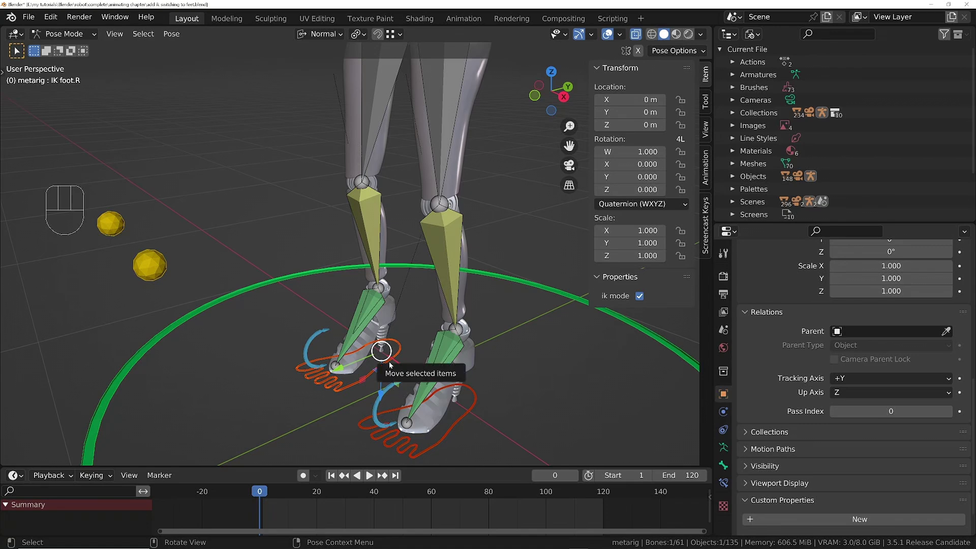
{"action": "key", "text": "Tab"}
{"action": "middle_click_drag", "start_coordinate": [400, 366], "coordinate": [541, 455], "text": "ctrl"}
{"action": "middle_click_drag", "start_coordinate": [541, 455], "coordinate": [492, 443]}
{"action": "left_click", "coordinate": [492, 443], "text": "shift"}
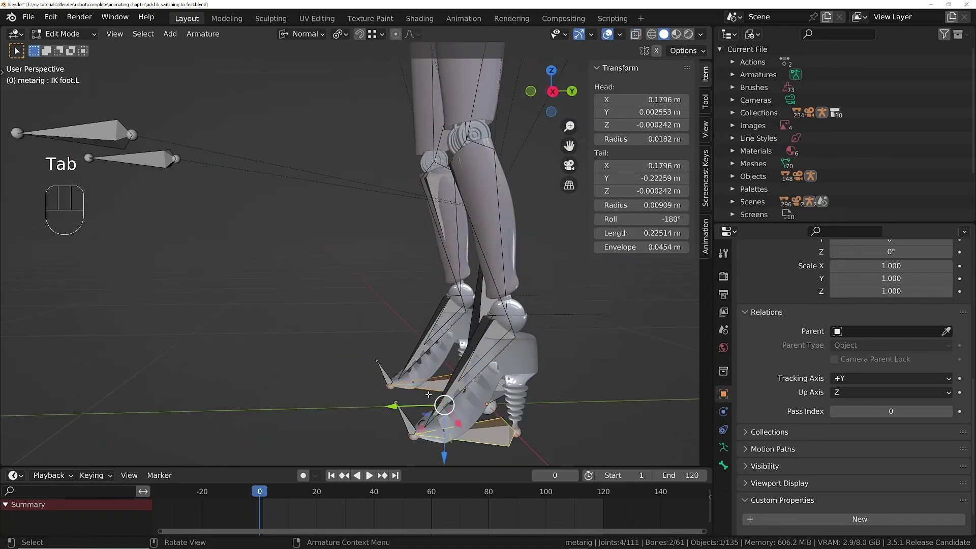
{"action": "middle_click_drag", "start_coordinate": [462, 373], "coordinate": [501, 390]}
{"action": "key", "text": "shift+d"}
{"action": "right_click", "coordinate": [261, 362]}
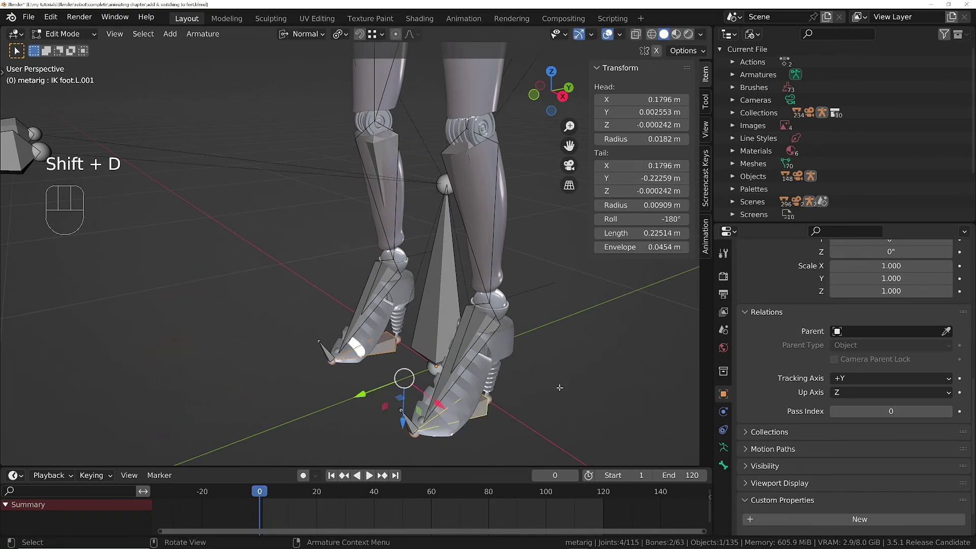
{"action": "key", "text": "s"}
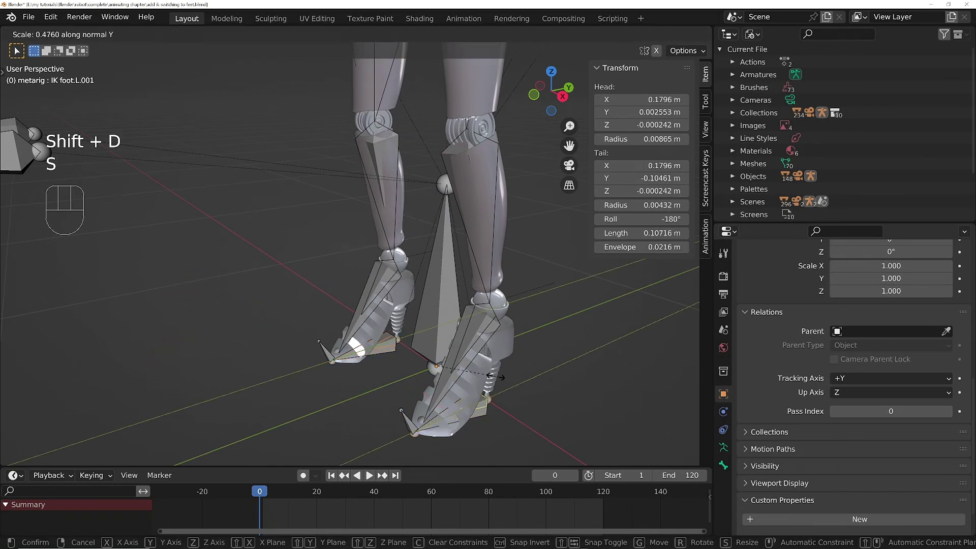
{"action": "left_click", "coordinate": [467, 362]}
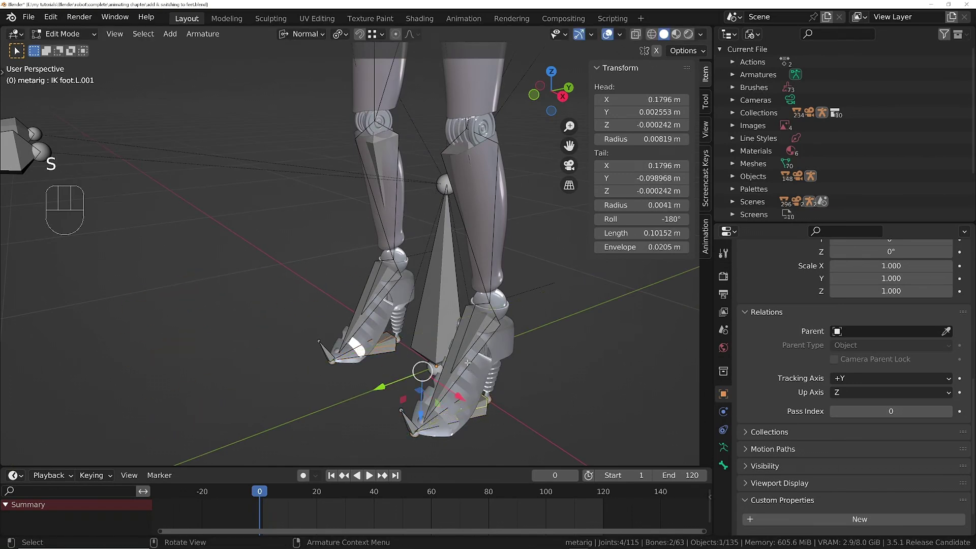
- Rename the duplicated right foot bone as IK foot SNAPPER.R
{"action": "left_click", "coordinate": [354, 332]}
{"action": "key", "text": "F2"}
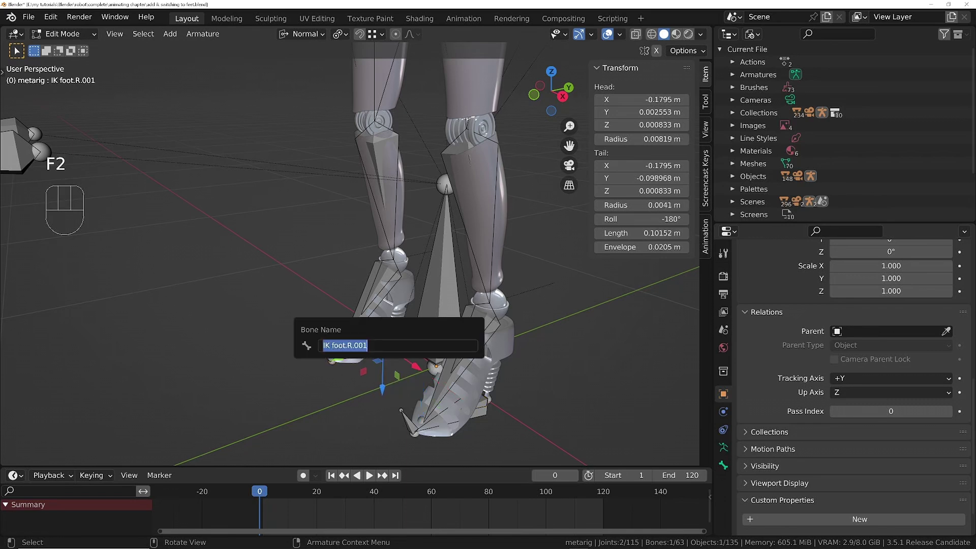
{"action": "key", "text": "Right"}
{"action": "key", "text": "BackSpace"}
{"action": "key", "text": "BackSpace"}
{"action": "key", "text": "BackSpace"}
{"action": "key", "text": "BackSpace"}
{"action": "key", "text": "Left"}
{"action": "key", "text": "Left"}
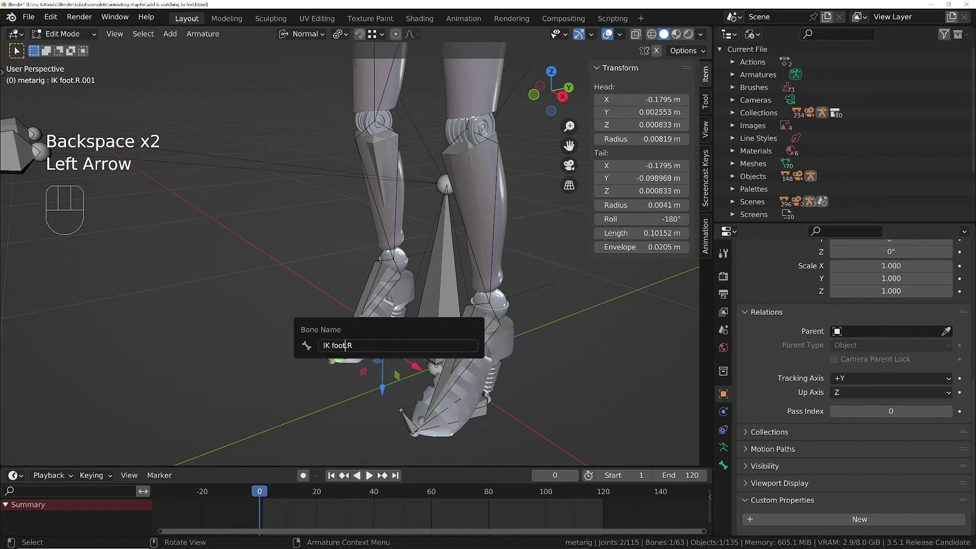
{"action": "type", "text": "SNAPPER"}
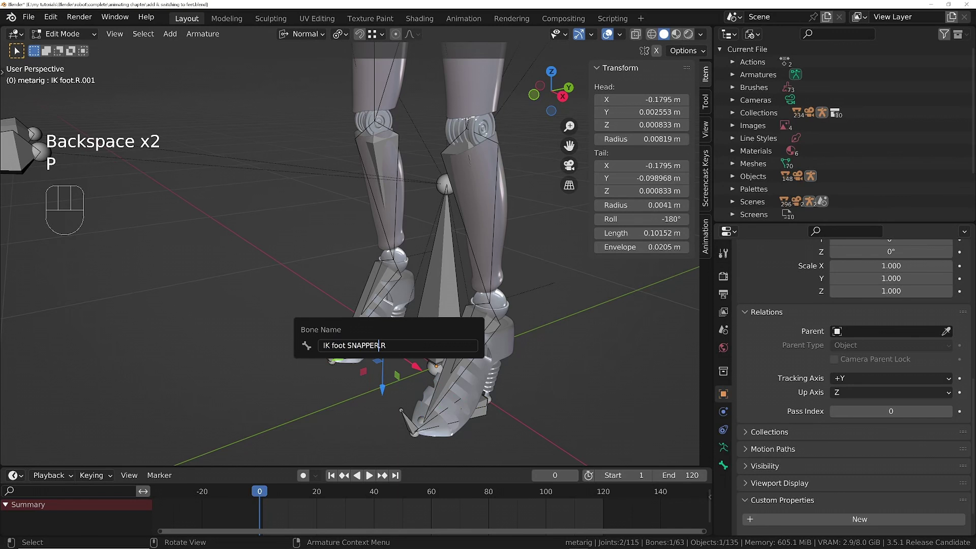
{"action": "key", "text": "Return"}
- Rename the duplicated left foot bone as IK foot SNAPPER.L
{"action": "left_click", "coordinate": [472, 411]}
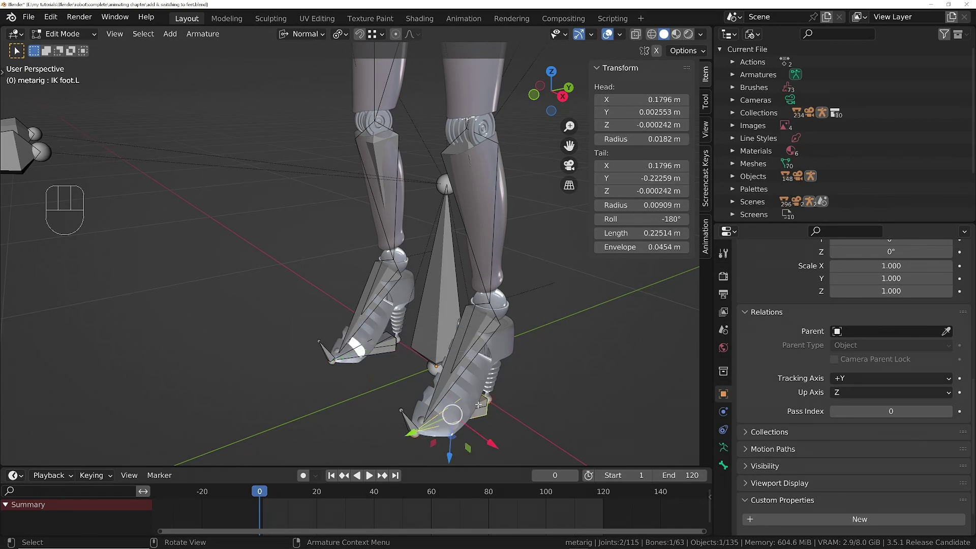
{"action": "key", "text": "F2"}
{"action": "key", "text": "Left"}
{"action": "key", "text": "Left"}
{"action": "key", "text": "Left"}
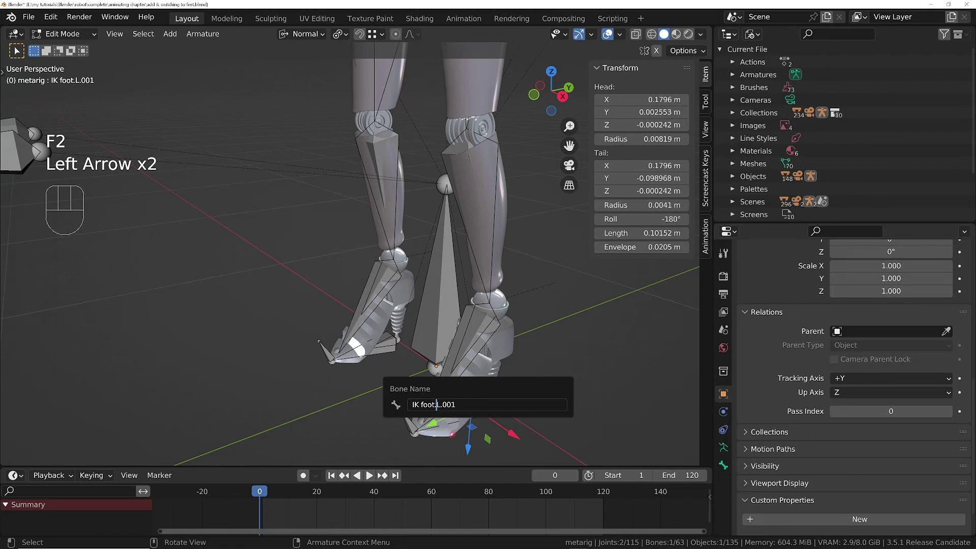
{"action": "type", "text": "SNAPPER"}
{"action": "key", "text": "Right"}
{"action": "key", "text": "Delete"}
{"action": "key", "text": "Delete"}
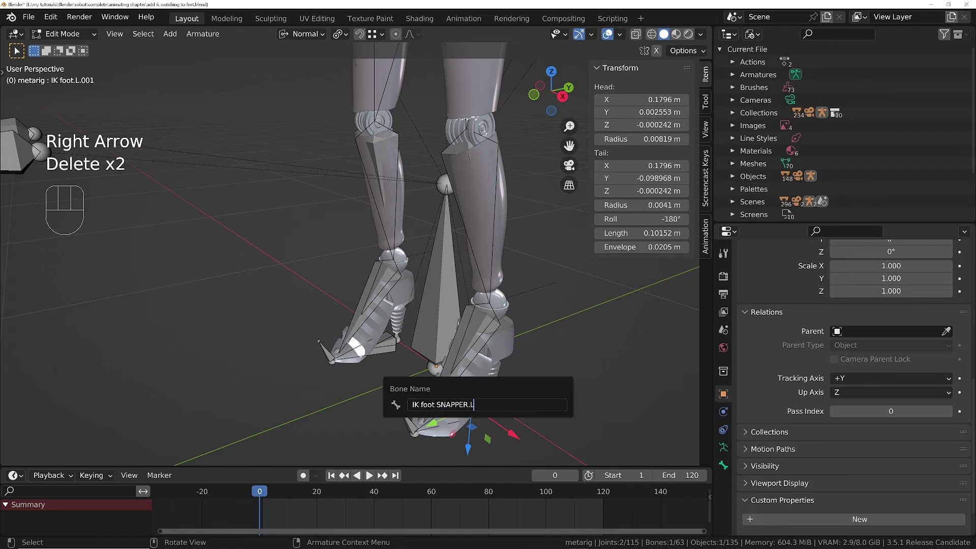
{"action": "key", "text": "Return"}
- In Pose Mode, set the custom shape scale of IK foot SNAPPER.L to 0.5 on X, Y and Z
{"action": "key", "text": "Tab"}
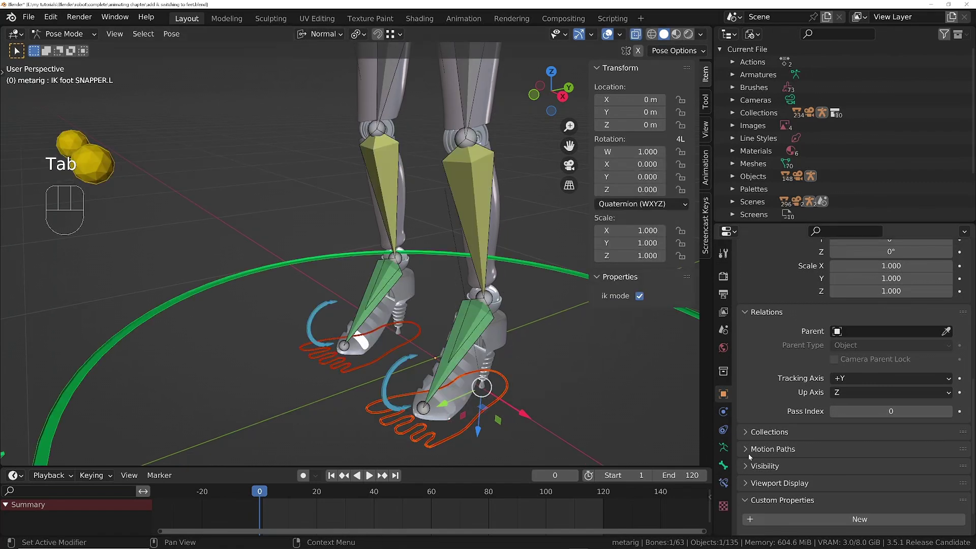
{"action": "left_click", "coordinate": [723, 464]}
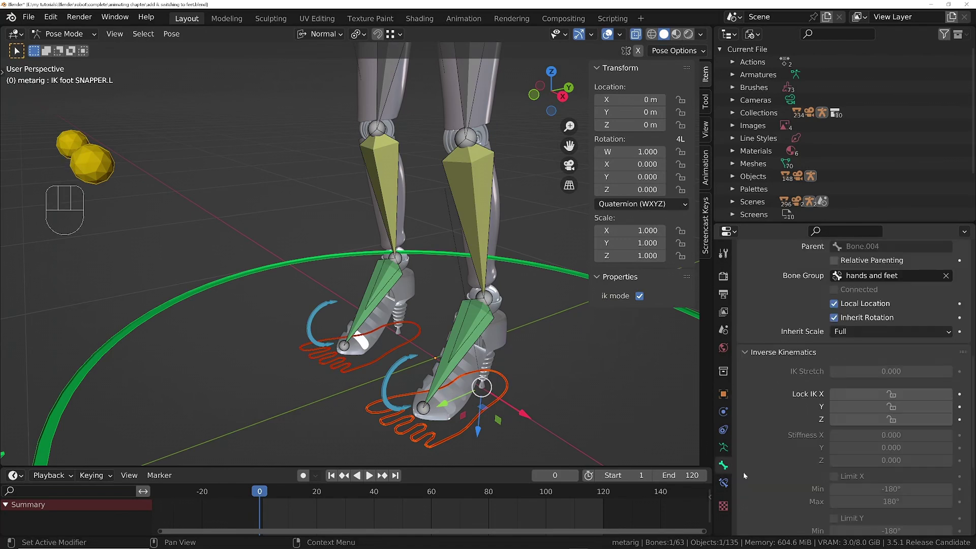
{"action": "middle_click_drag", "start_coordinate": [745, 476], "coordinate": [783, 282]}
{"action": "left_click", "coordinate": [787, 463]}
{"action": "middle_click_drag", "start_coordinate": [786, 463], "coordinate": [787, 275]}
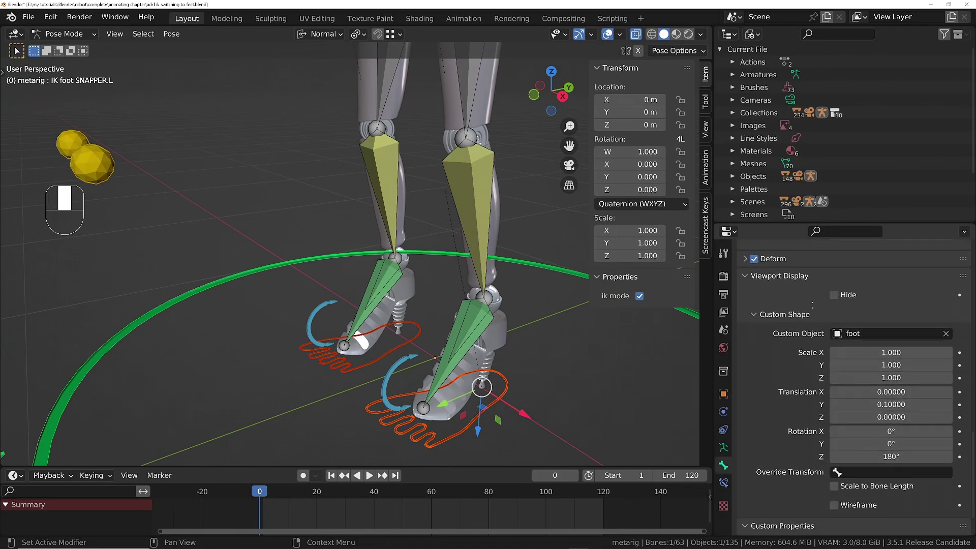
{"action": "left_click_drag", "start_coordinate": [860, 351], "coordinate": [864, 377]}
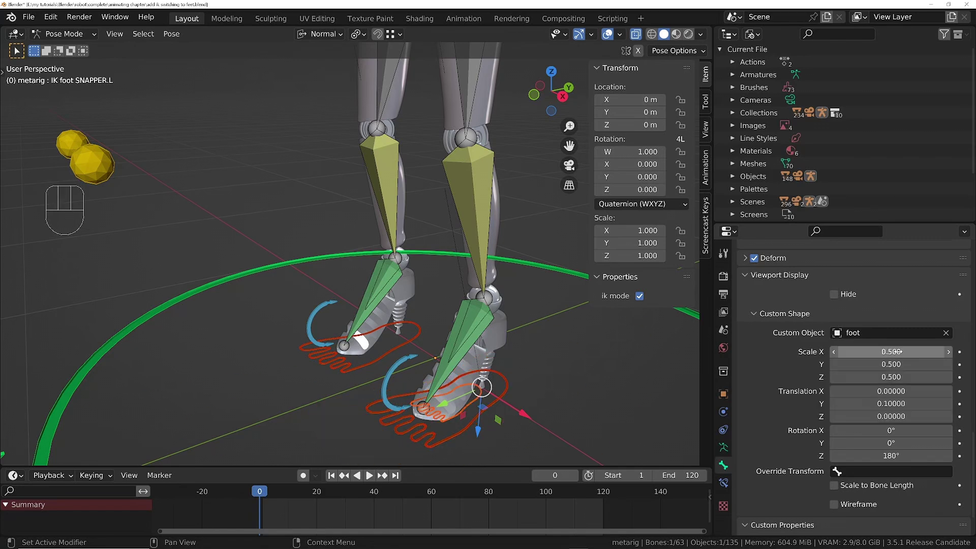
- Select IK foot SNAPPER.R and set its custom shape scale to 0.5 on all three axes
{"action": "left_click", "coordinate": [419, 331]}
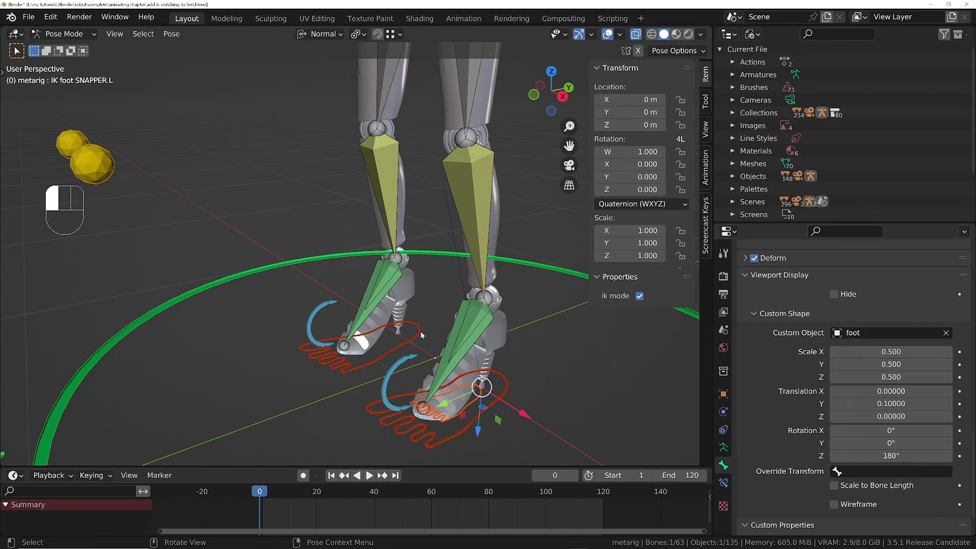
{"action": "left_click", "coordinate": [420, 331]}
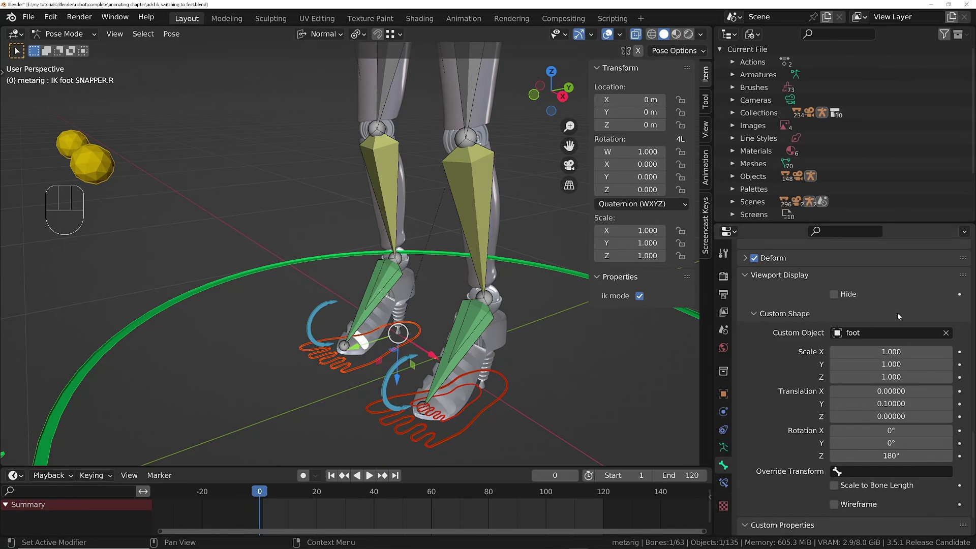
{"action": "left_click", "coordinate": [398, 333], "text": "alt"}
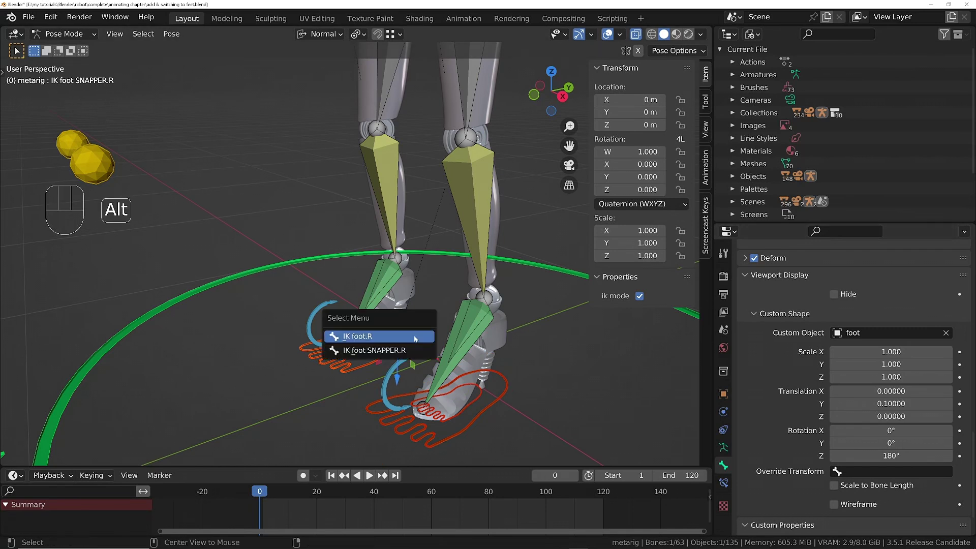
{"action": "left_click", "coordinate": [377, 351]}
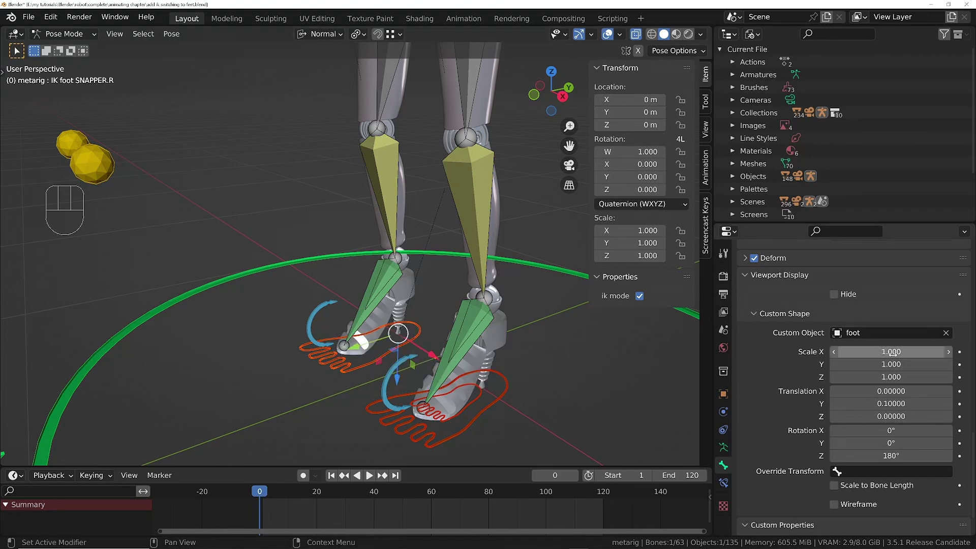
{"action": "left_click_drag", "start_coordinate": [890, 353], "coordinate": [890, 377]}
{"action": "type", "text": ".5"}
{"action": "key", "text": "Return"}
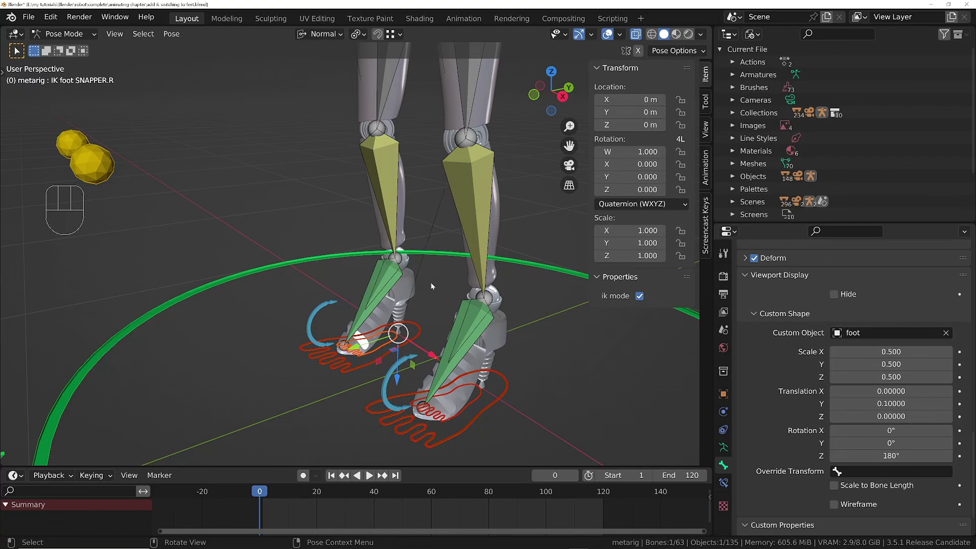
- In Edit Mode, parent the IK foot SNAPPER.R bone to FK shoe parent.R with Keep Offset
{"action": "key", "text": "Tab"}
{"action": "scroll", "coordinate": [390, 260], "scroll_direction": "up", "scroll_amount": 3}
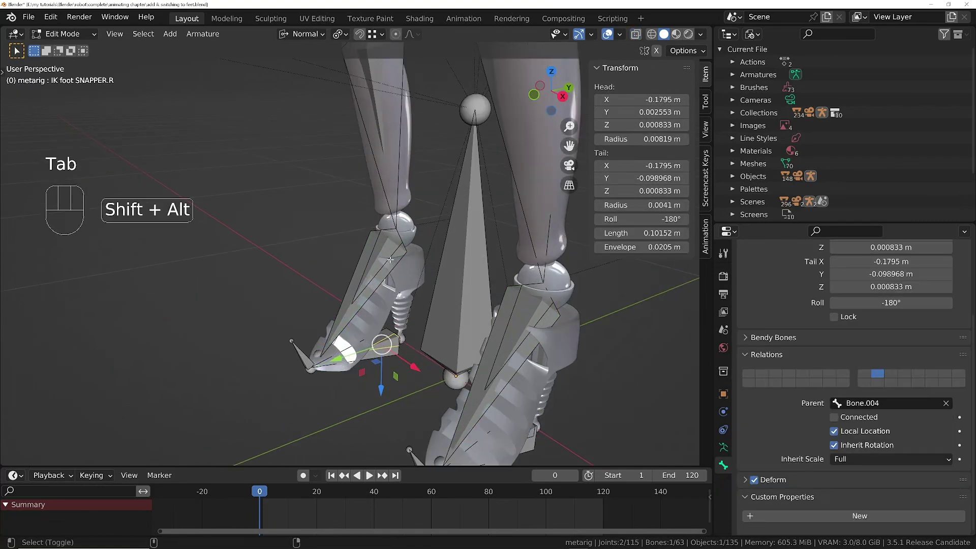
{"action": "left_click", "coordinate": [390, 260], "text": "alt+shift"}
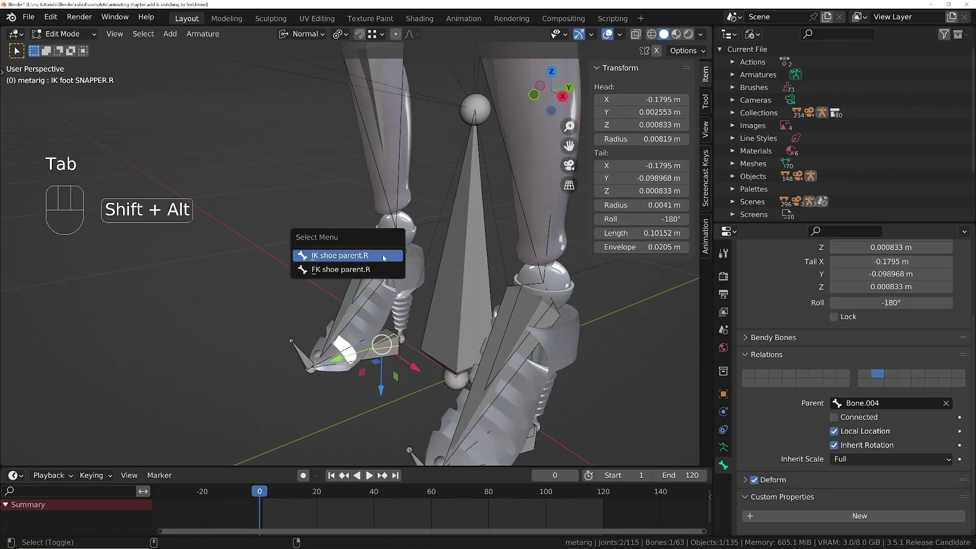
{"action": "left_click", "coordinate": [330, 269]}
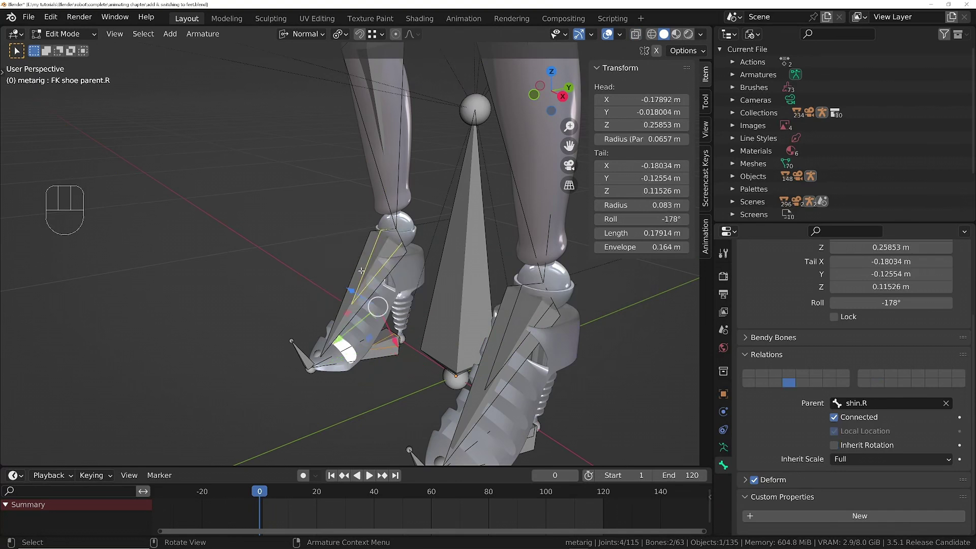
{"action": "key", "text": "ctrl+p"}
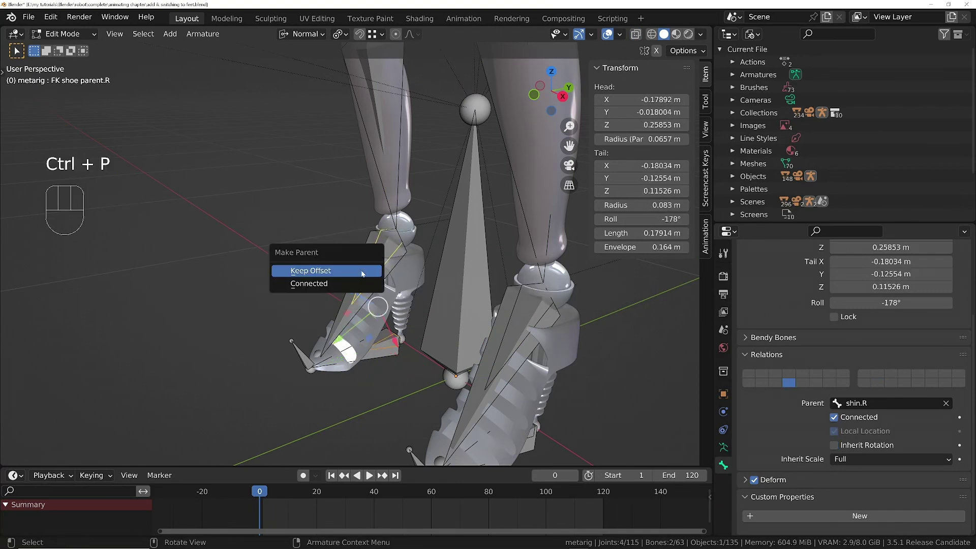
{"action": "left_click", "coordinate": [361, 274]}
- Parent the IK foot SNAPPER.L bone to FK shoe parent.L with Keep Offset
{"action": "middle_click_drag", "start_coordinate": [536, 343], "coordinate": [523, 382]}
{"action": "left_click", "coordinate": [523, 382]}
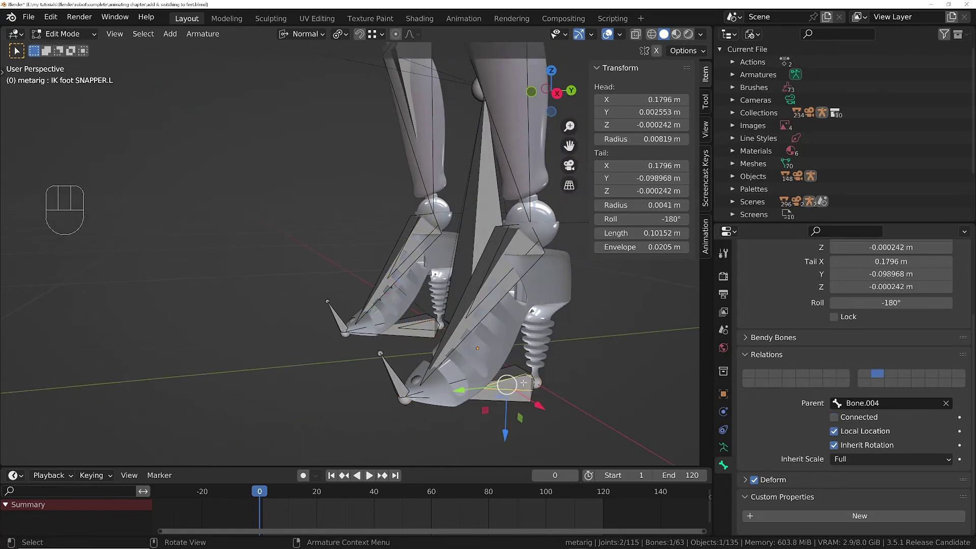
{"action": "left_click", "coordinate": [510, 275], "text": "alt+shift"}
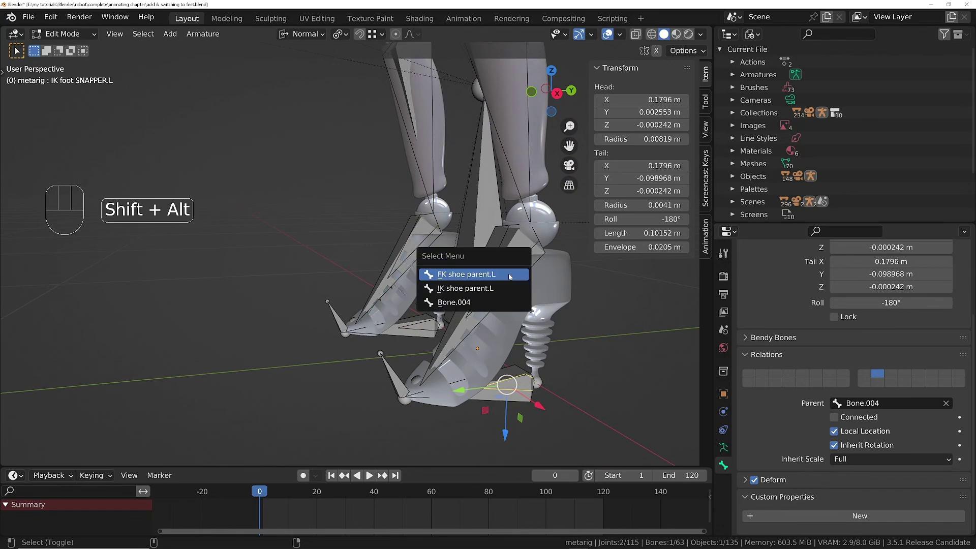
{"action": "left_click", "coordinate": [460, 276]}
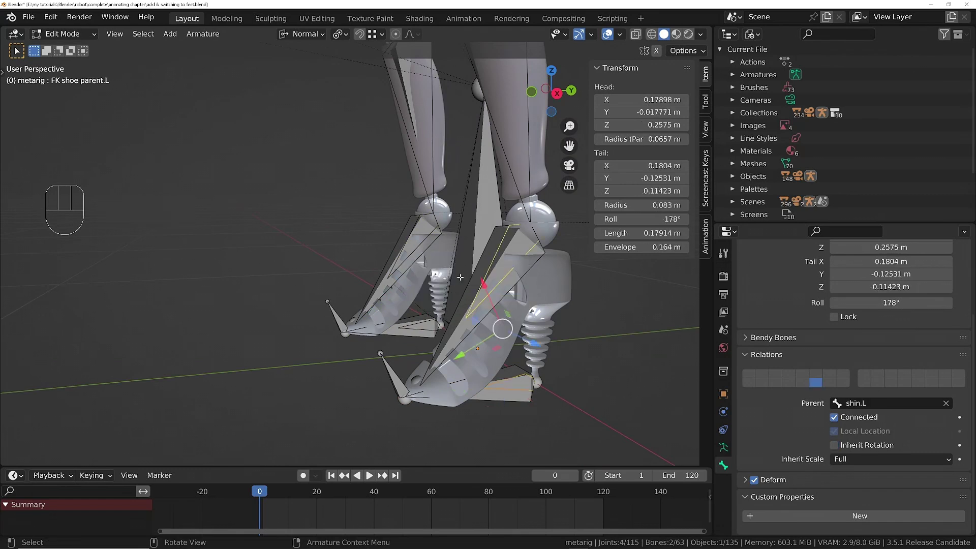
{"action": "key", "text": "ctrl+p"}
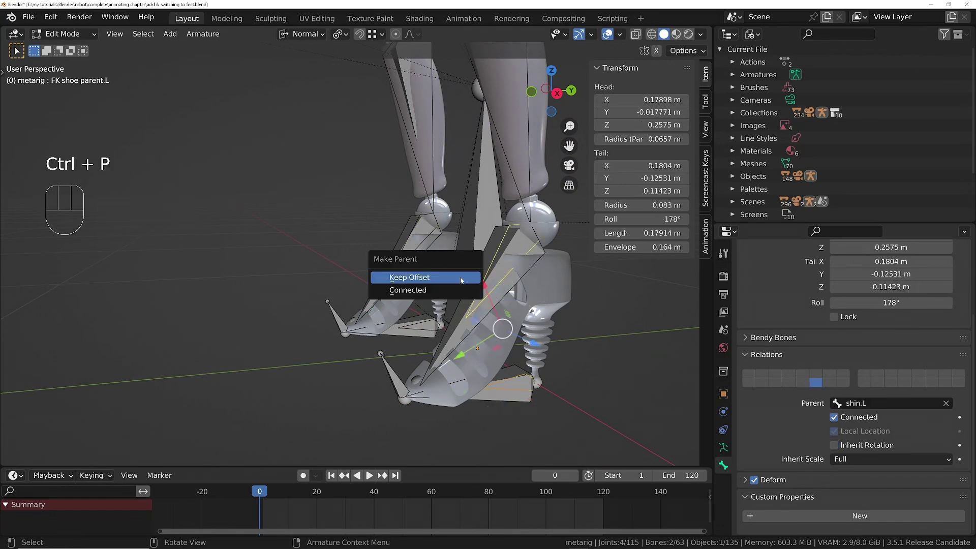
{"action": "left_click", "coordinate": [461, 278]}
- In Pose Mode, turn off the ik mode property of IK foot.L and try rotating the FK shoe parent.L bone
{"action": "middle_click_drag", "start_coordinate": [460, 277], "coordinate": [436, 316]}
{"action": "key", "text": "Tab"}
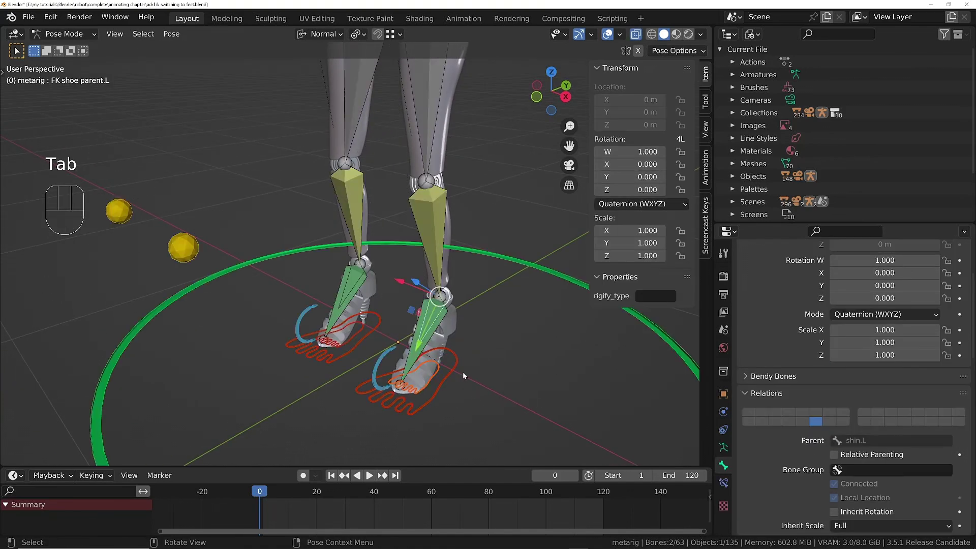
{"action": "middle_click_drag", "start_coordinate": [462, 371], "coordinate": [407, 361]}
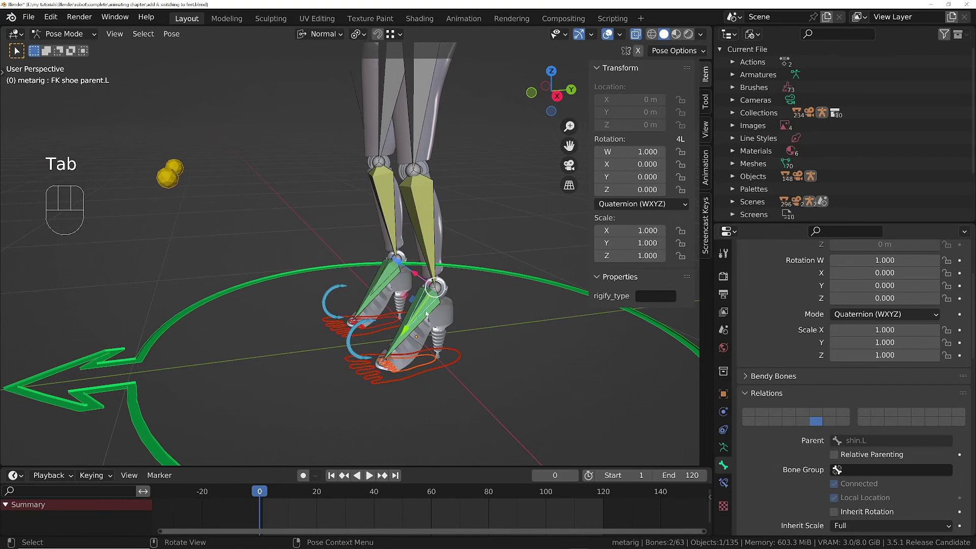
{"action": "scroll", "coordinate": [426, 313], "scroll_direction": "up", "scroll_amount": 3}
{"action": "left_click", "coordinate": [496, 388]}
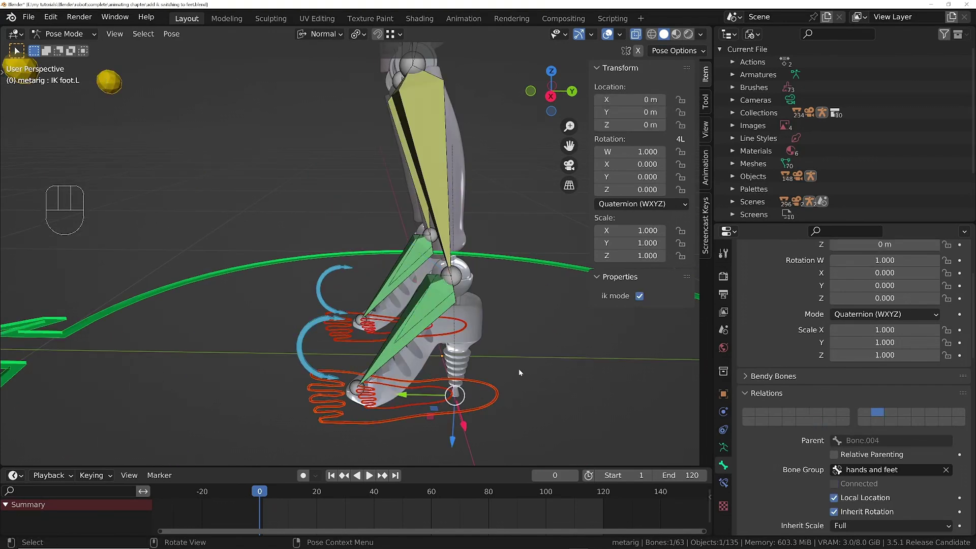
{"action": "left_click", "coordinate": [639, 296]}
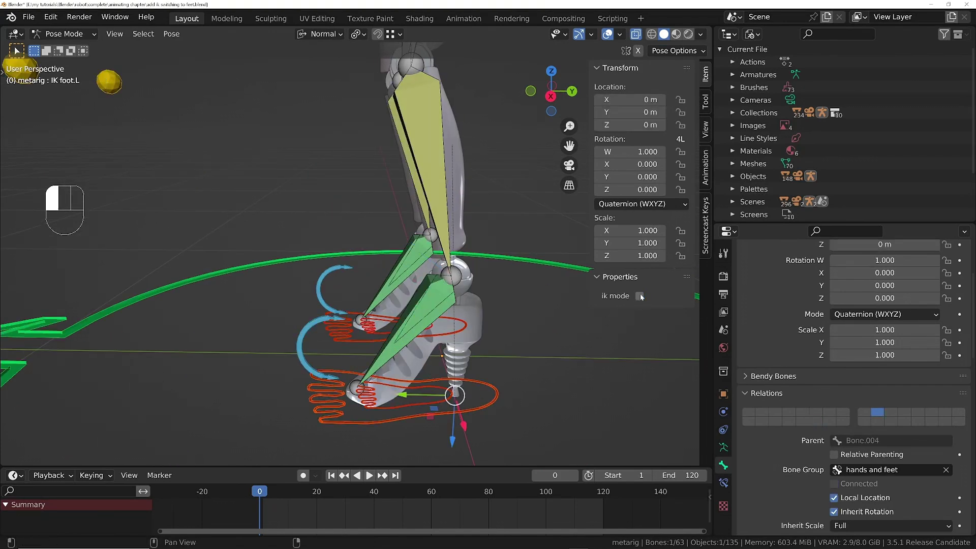
{"action": "left_click", "coordinate": [435, 299]}
{"action": "key", "text": "r"}
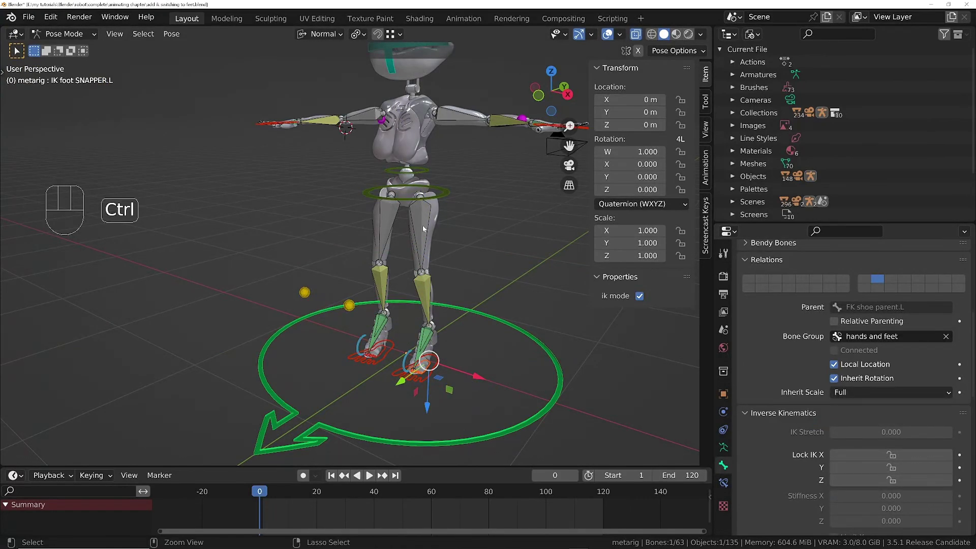
- Lock the X and Y rotation of the shin.L and shin.R bones
{"action": "middle_click_drag", "start_coordinate": [414, 294], "coordinate": [432, 279], "text": "ctrl"}
{"action": "left_click", "coordinate": [433, 285]}
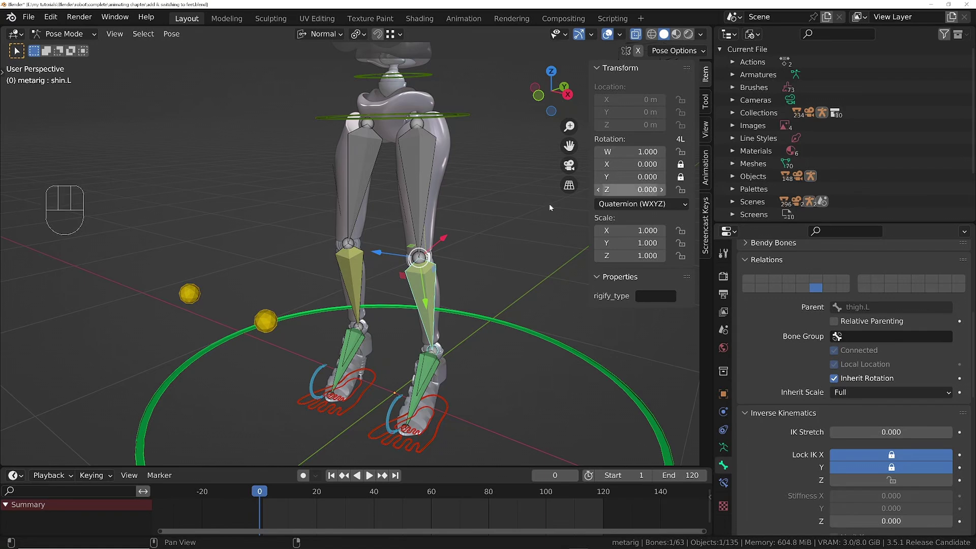
{"action": "left_click", "coordinate": [352, 260]}
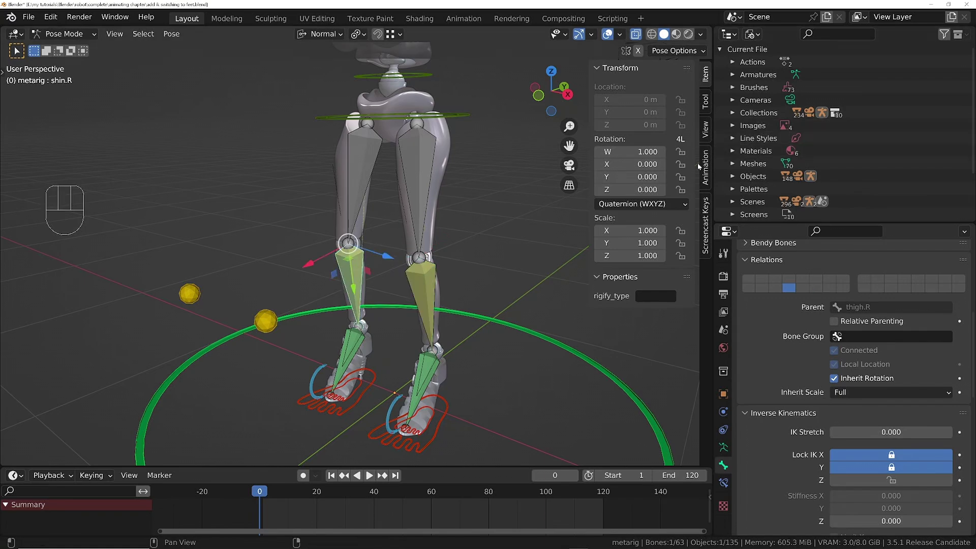
{"action": "left_click", "coordinate": [681, 166]}
{"action": "left_click", "coordinate": [680, 178]}
{"action": "scroll", "coordinate": [409, 275], "scroll_direction": "up", "scroll_amount": 4}
{"action": "middle_click_drag", "start_coordinate": [410, 274], "coordinate": [430, 277]}
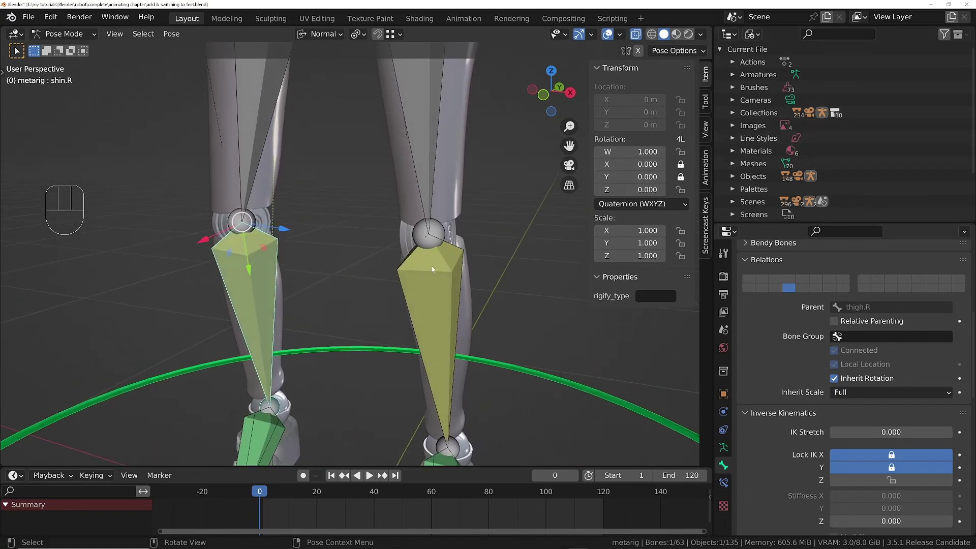
- Select IK foot.L to check its ik mode property and examine the knee area
{"action": "scroll", "coordinate": [394, 354], "scroll_direction": "down", "scroll_amount": 6}
{"action": "scroll", "coordinate": [395, 354], "scroll_direction": "down", "scroll_amount": 2}
{"action": "left_click", "coordinate": [419, 405]}
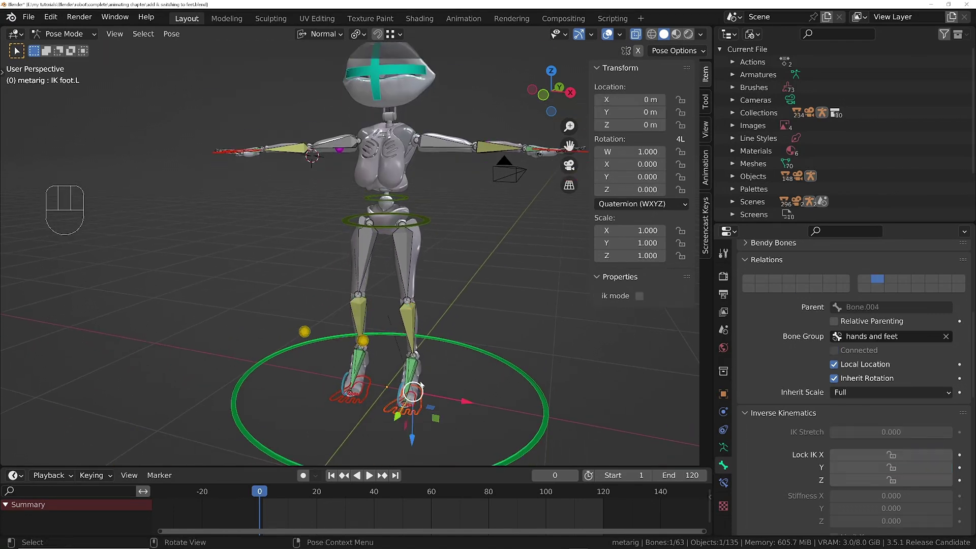
{"action": "scroll", "coordinate": [408, 276], "scroll_direction": "up", "scroll_amount": 5}
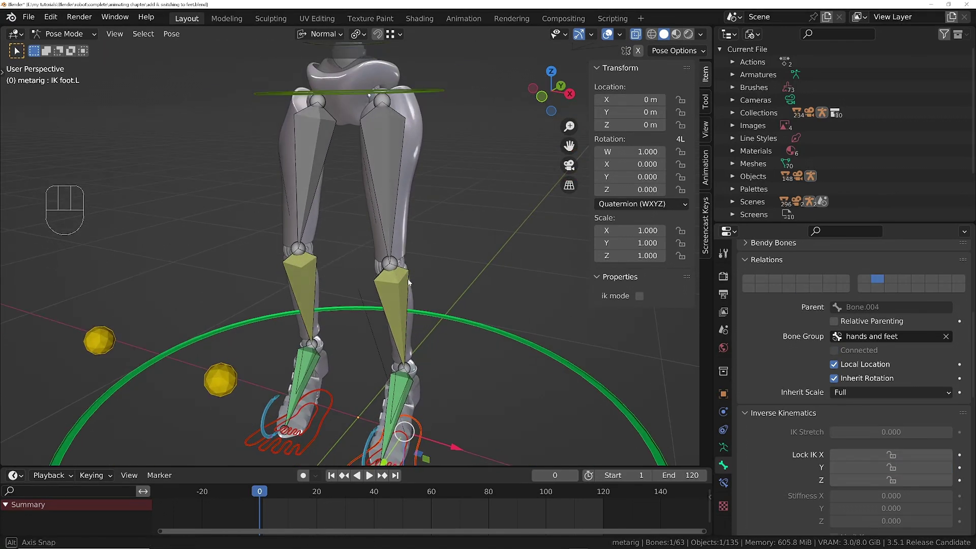
{"action": "middle_click_drag", "start_coordinate": [408, 276], "coordinate": [459, 303]}
{"action": "scroll", "coordinate": [396, 278], "scroll_direction": "up", "scroll_amount": 3}
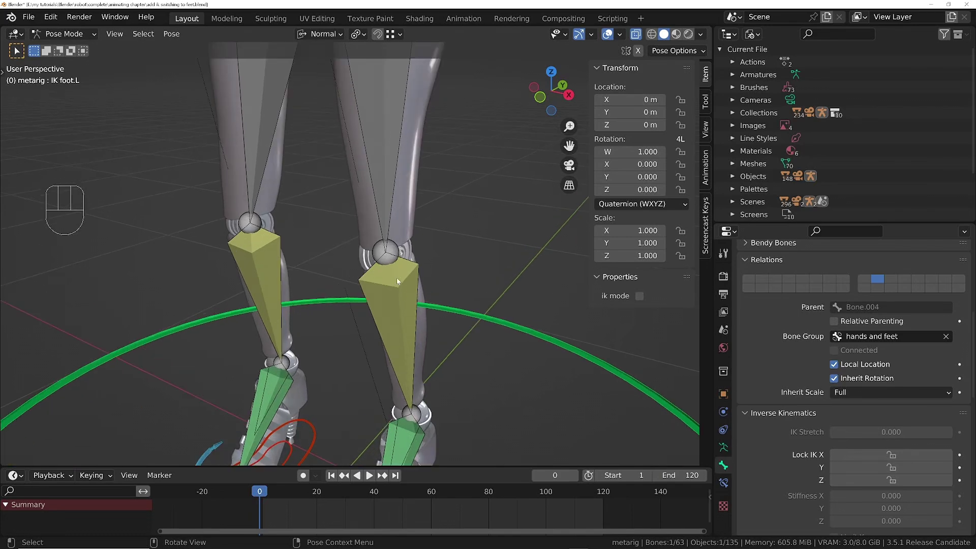
- Unlock the X and Y rotation of shin.L and try rotating the bone about Y
{"action": "left_click", "coordinate": [395, 297]}
{"action": "scroll", "coordinate": [450, 281], "scroll_direction": "up", "scroll_amount": 5}
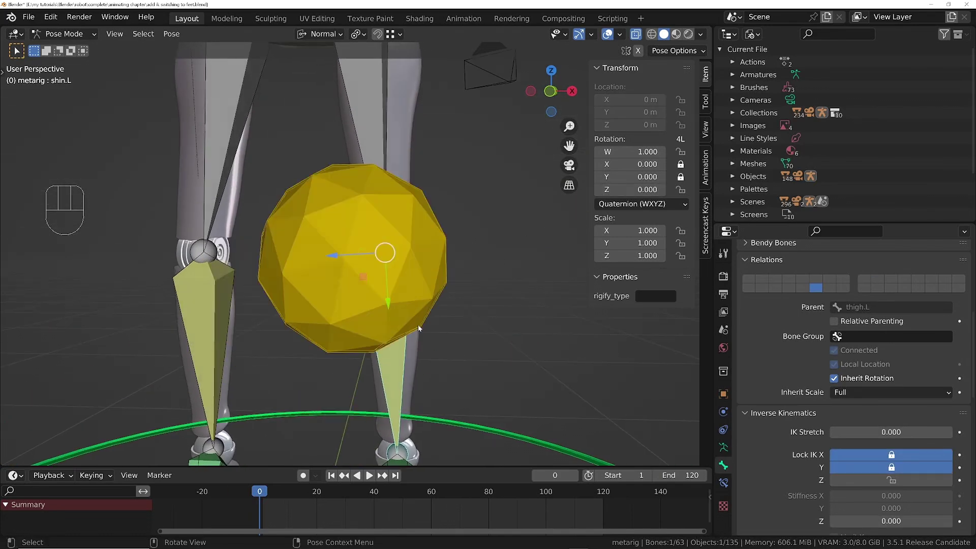
{"action": "middle_click_drag", "start_coordinate": [418, 329], "coordinate": [391, 283]}
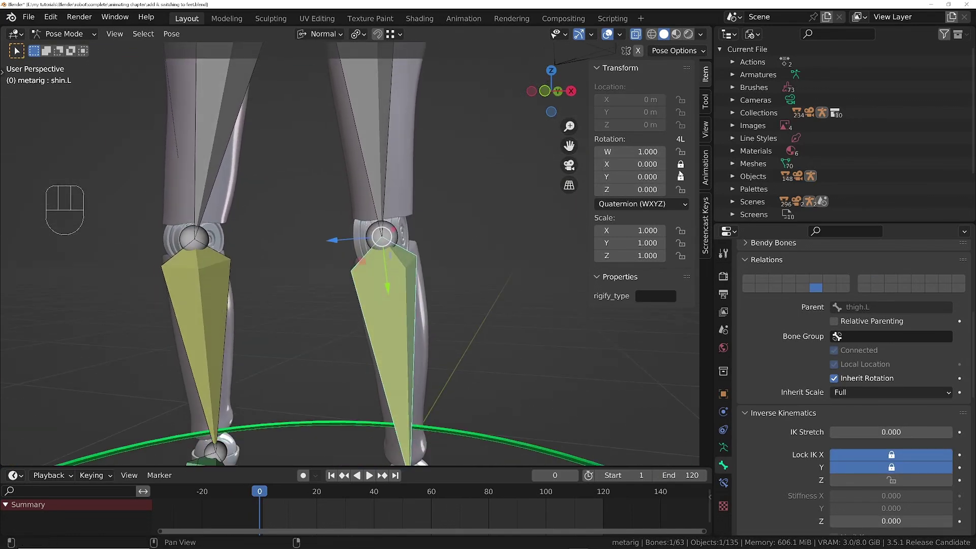
{"action": "left_click_drag", "start_coordinate": [681, 164], "coordinate": [680, 176]}
{"action": "key", "text": "r"}
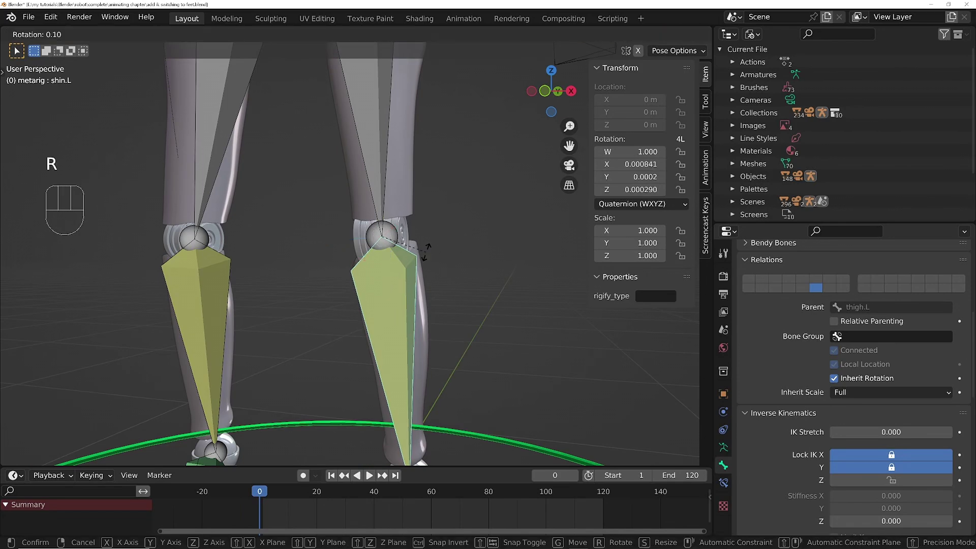
{"action": "key", "text": "y"}
{"action": "right_click", "coordinate": [394, 354]}
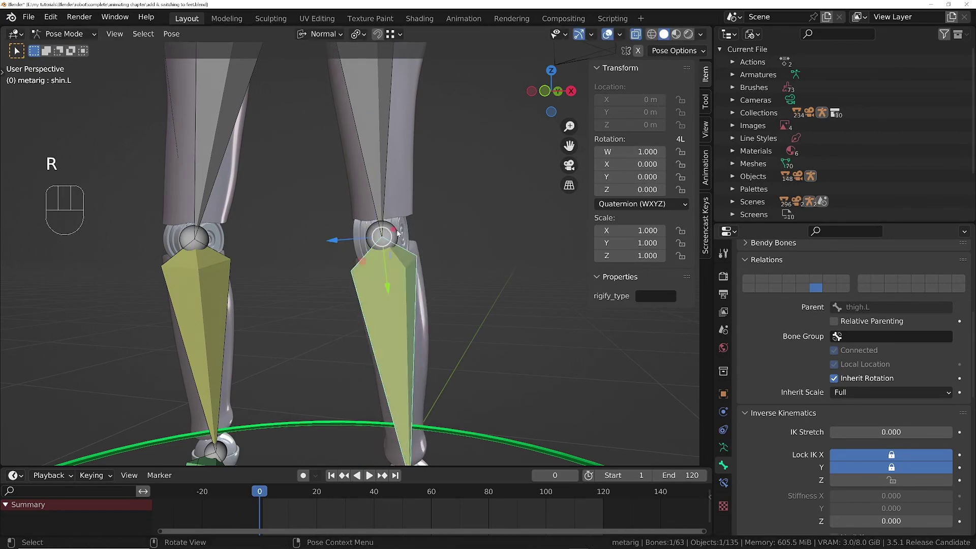
- Turn off X-Ray display and try twisting shin.L about its own Y axis while watching the knee joint
{"action": "scroll", "coordinate": [411, 234], "scroll_direction": "up", "scroll_amount": 5}
{"action": "key", "text": "z"}
{"action": "left_click", "coordinate": [395, 306]}
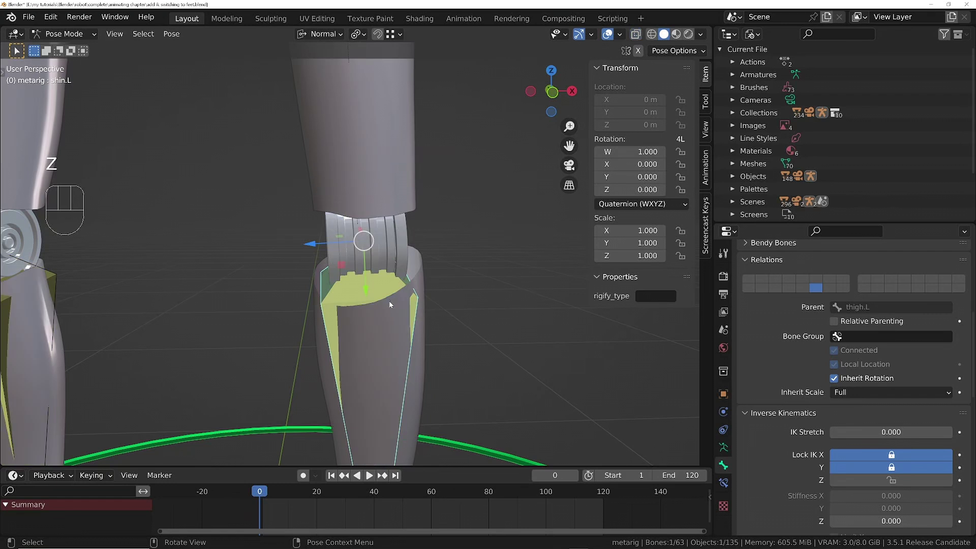
{"action": "key", "text": "r"}
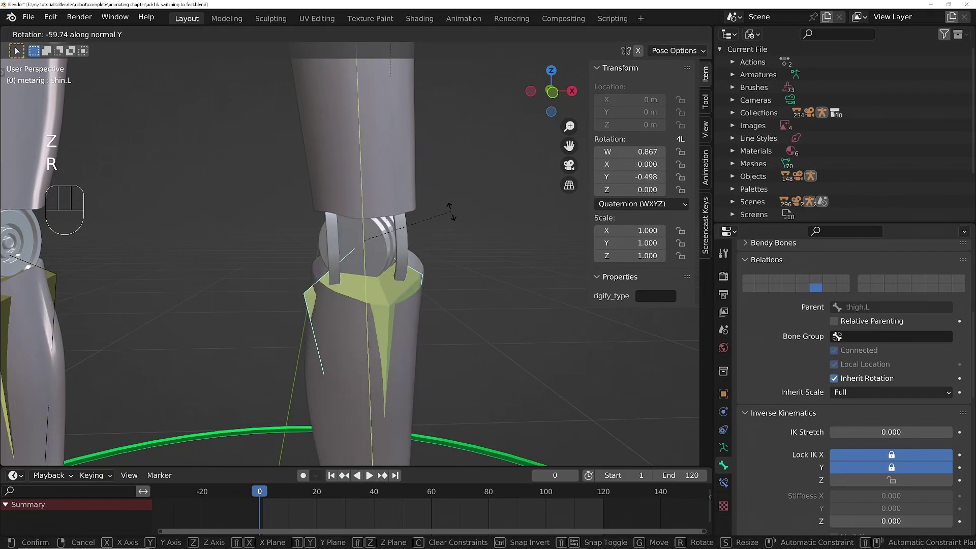
{"action": "right_click", "coordinate": [383, 246]}
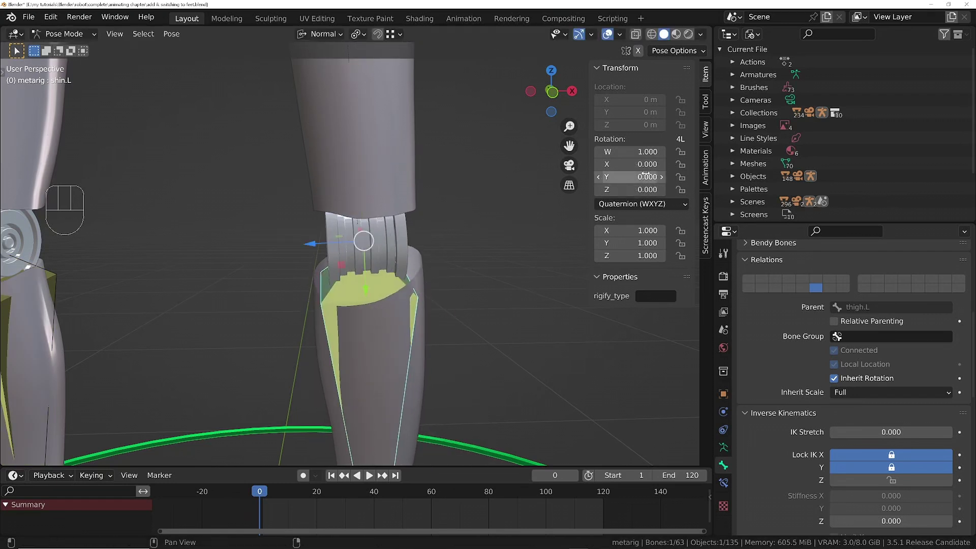
- Lock the X and Y rotation of shin.L again and try rotating it about its own Y axis
{"action": "left_click_drag", "start_coordinate": [684, 167], "coordinate": [683, 177]}
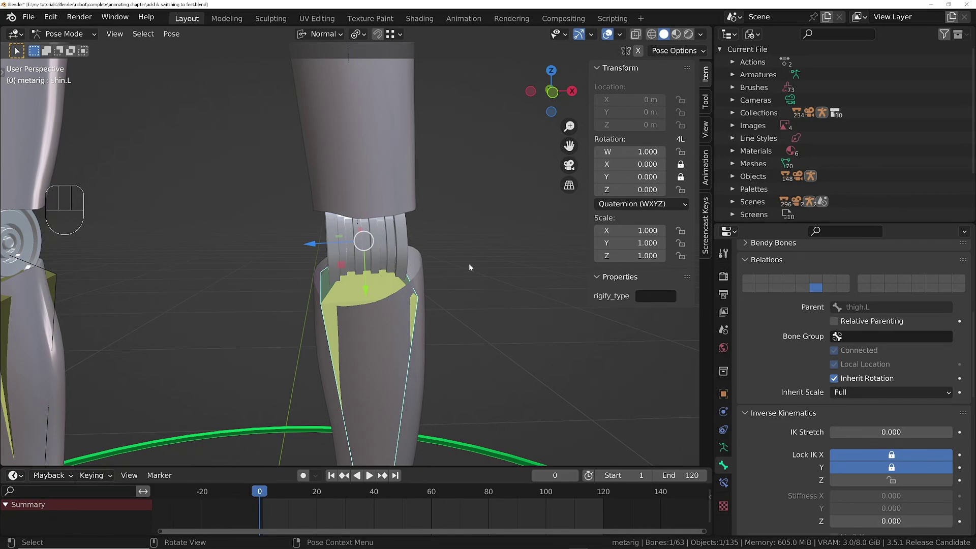
{"action": "key", "text": "r"}
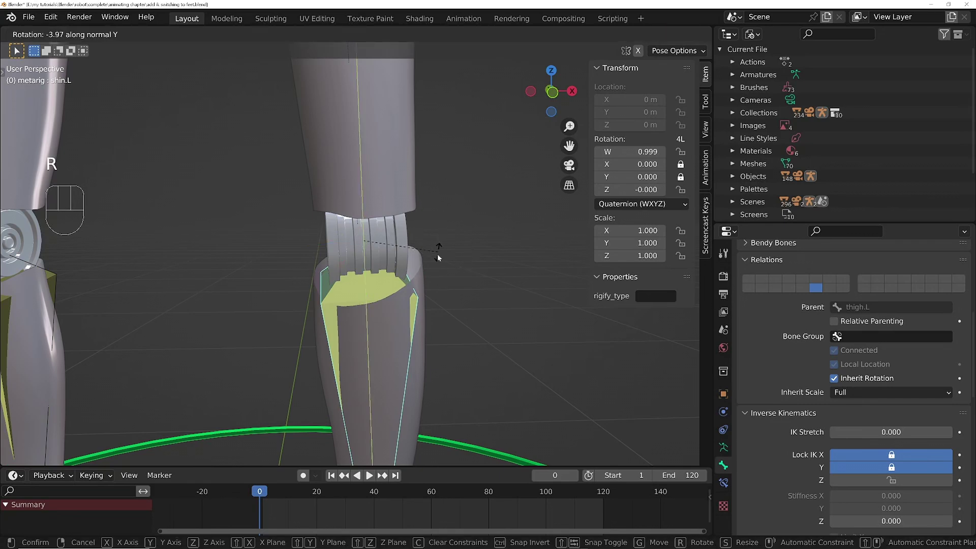
{"action": "right_click", "coordinate": [437, 254]}
{"action": "middle_click_drag", "start_coordinate": [437, 254], "coordinate": [372, 302], "text": "ctrl"}
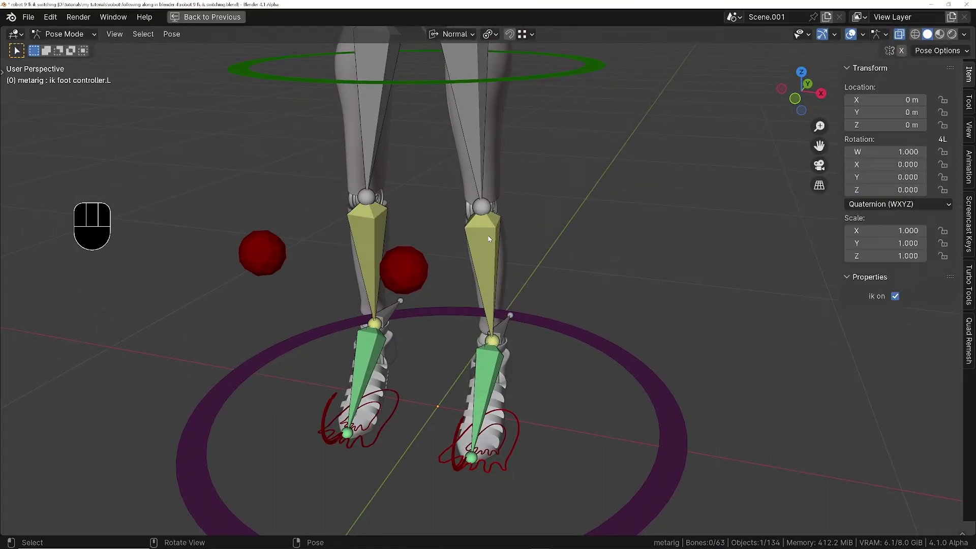
- In the Blender 4.1 robot file, toggle ik on of ik foot controller.L repeatedly to examine the left knee from several angles, ending with it on
{"action": "middle_click_drag", "start_coordinate": [492, 237], "coordinate": [499, 238]}
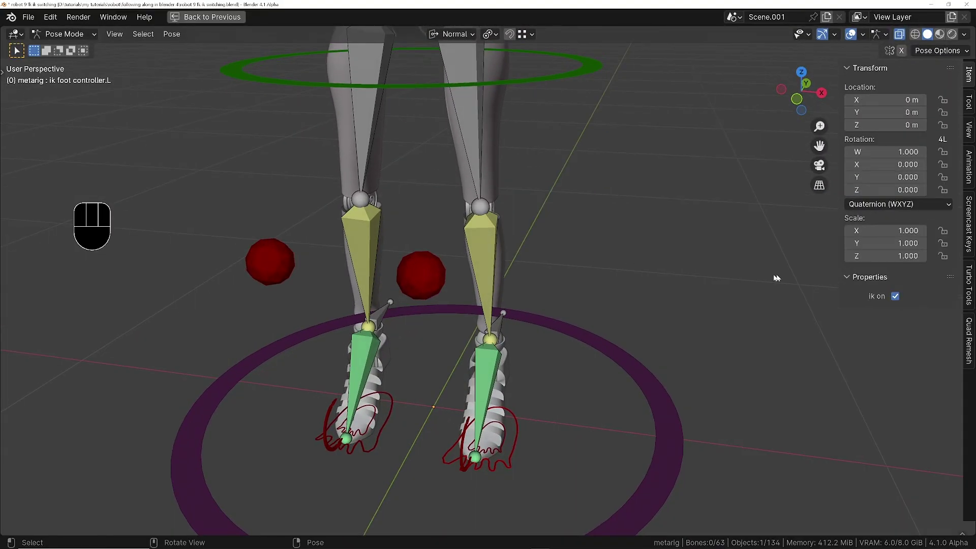
{"action": "left_click", "coordinate": [893, 296]}
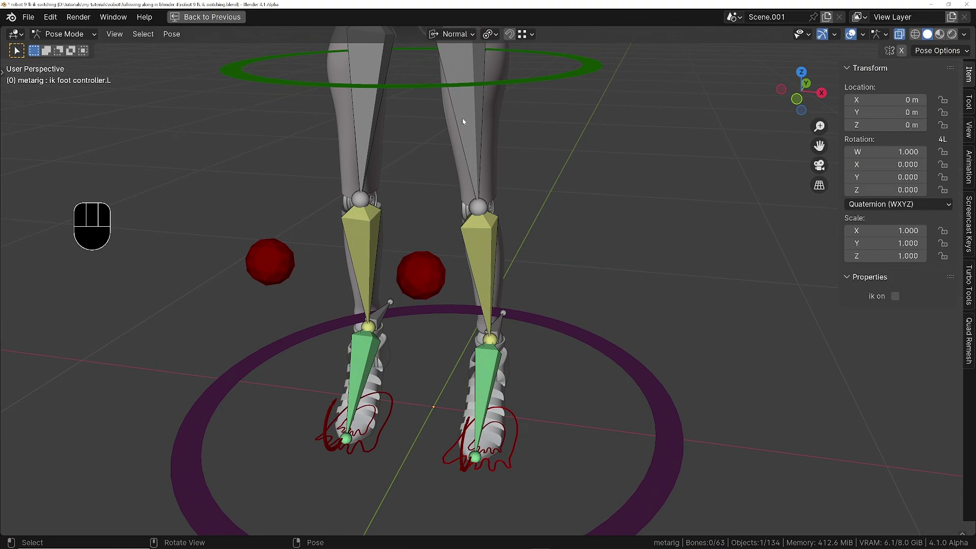
{"action": "middle_click_drag", "start_coordinate": [464, 232], "coordinate": [523, 251]}
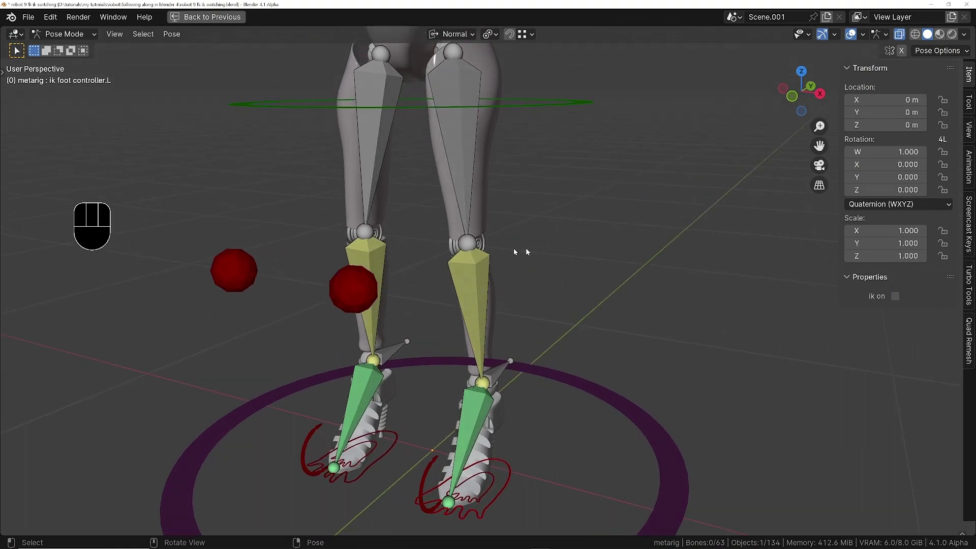
{"action": "left_click", "coordinate": [895, 296]}
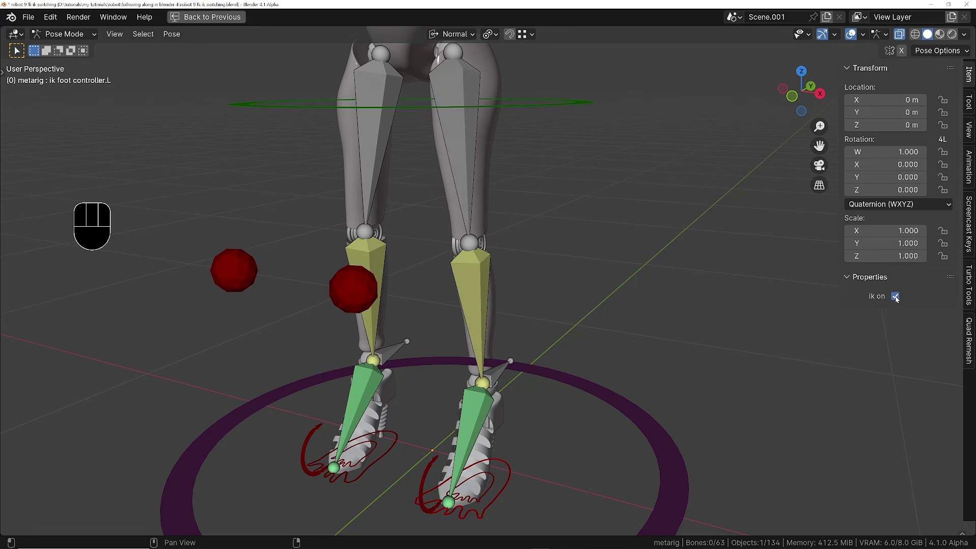
{"action": "left_click", "coordinate": [894, 296]}
{"action": "left_click", "coordinate": [894, 296]}
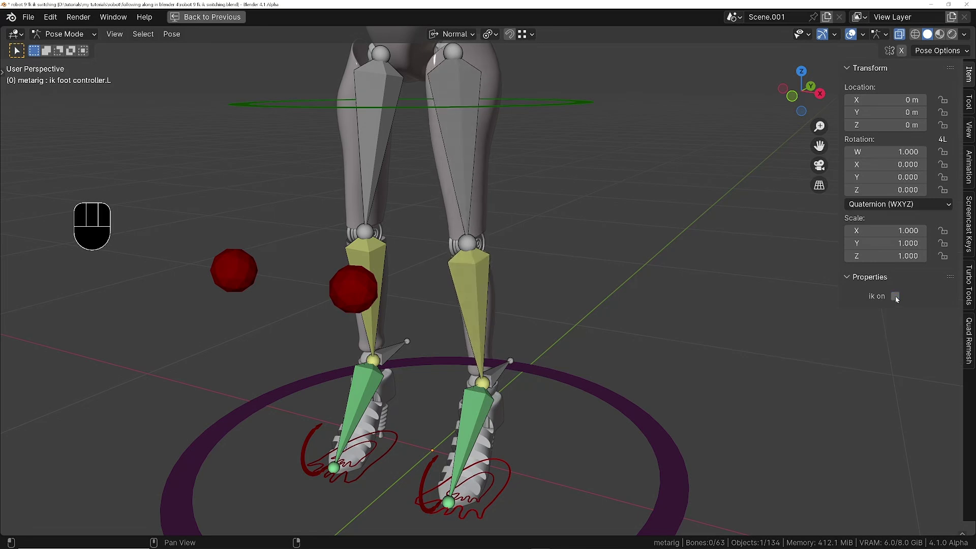
{"action": "left_click", "coordinate": [895, 296]}
{"action": "middle_click_drag", "start_coordinate": [451, 274], "coordinate": [488, 255]}
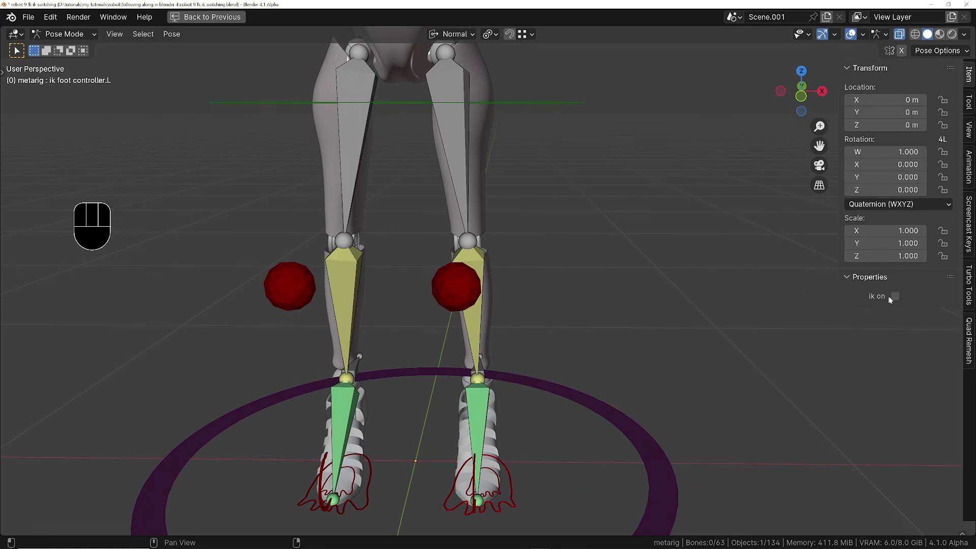
{"action": "middle_click_drag", "start_coordinate": [488, 228], "coordinate": [438, 58]}
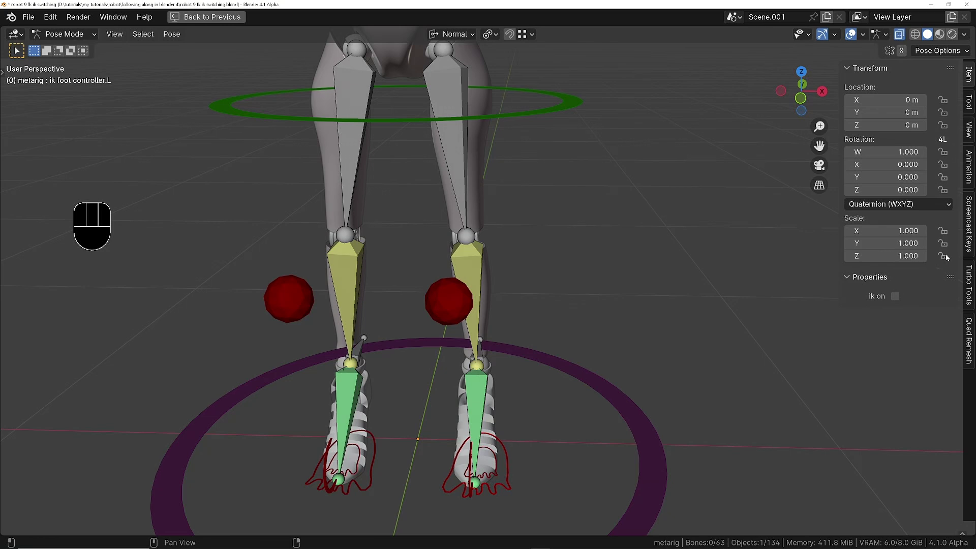
{"action": "left_click", "coordinate": [894, 296]}
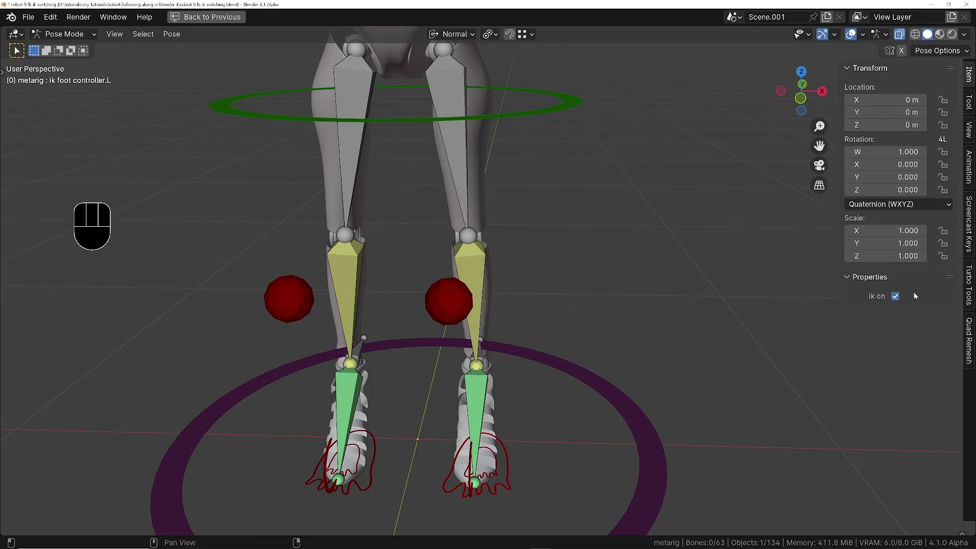
- Apply the current pose of the left thigh and shin bones as their rest pose using Apply Selected as Rest Pose
{"action": "left_click", "coordinate": [448, 153]}
{"action": "left_click", "coordinate": [477, 263], "text": "shift"}
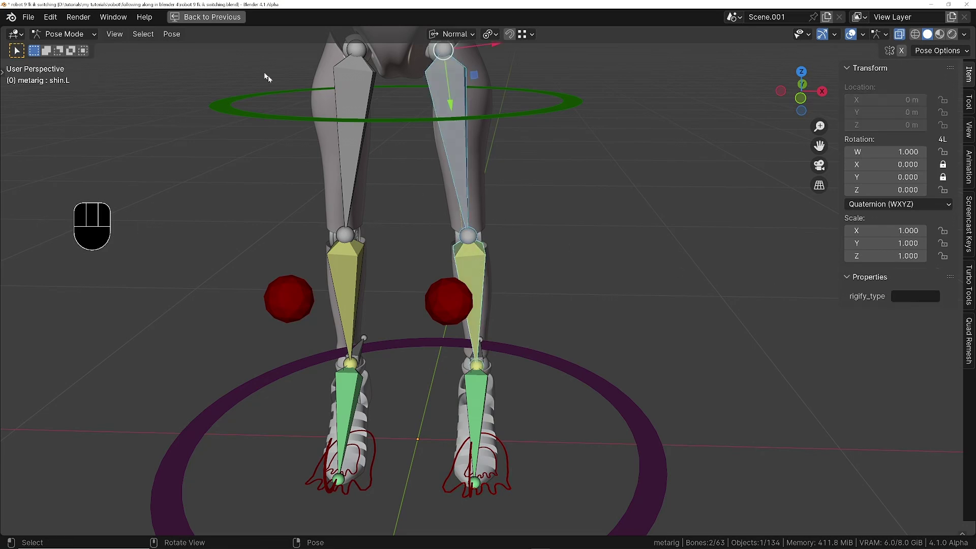
{"action": "left_click", "coordinate": [172, 33]}
{"action": "mouse_move", "coordinate": [178, 76]}
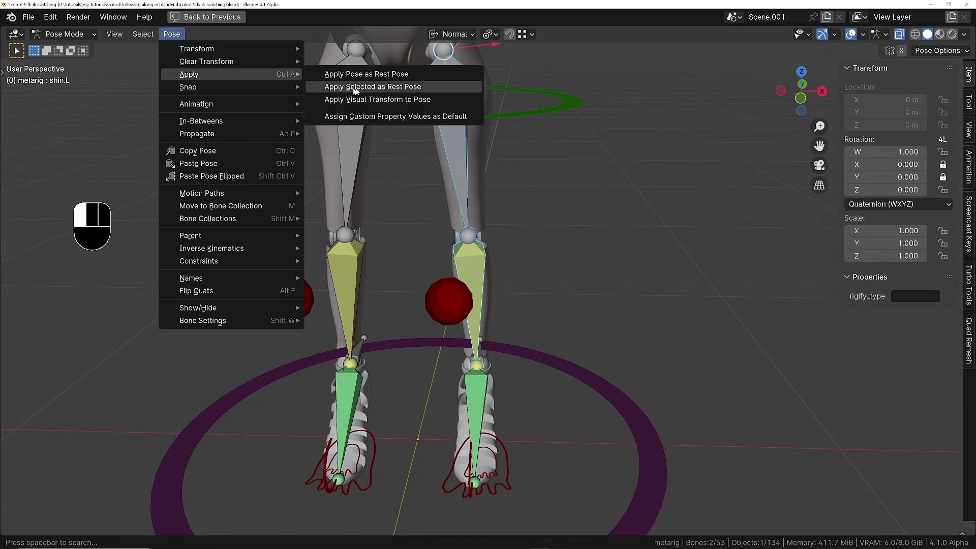
{"action": "left_click", "coordinate": [386, 88]}
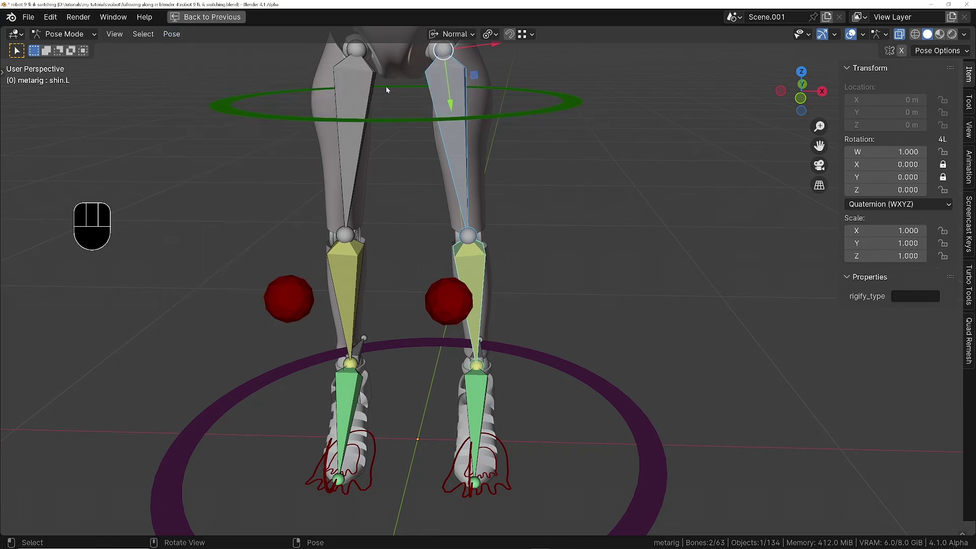
- Toggle the ik on property of the left foot controller off and on again to check the leg for movement
{"action": "left_click", "coordinate": [501, 450]}
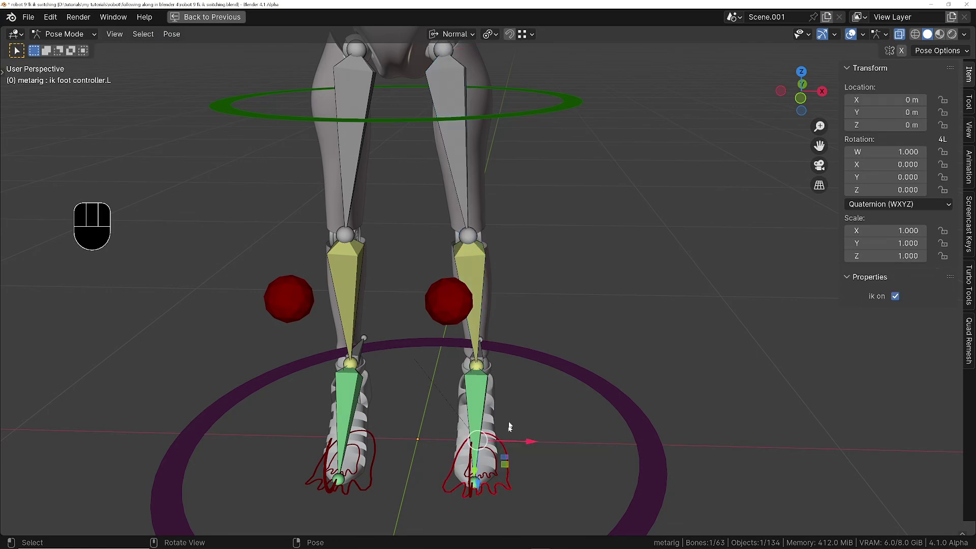
{"action": "left_click", "coordinate": [895, 297]}
{"action": "left_click", "coordinate": [896, 296]}
{"action": "middle_click_drag", "start_coordinate": [474, 203], "coordinate": [463, 206]}
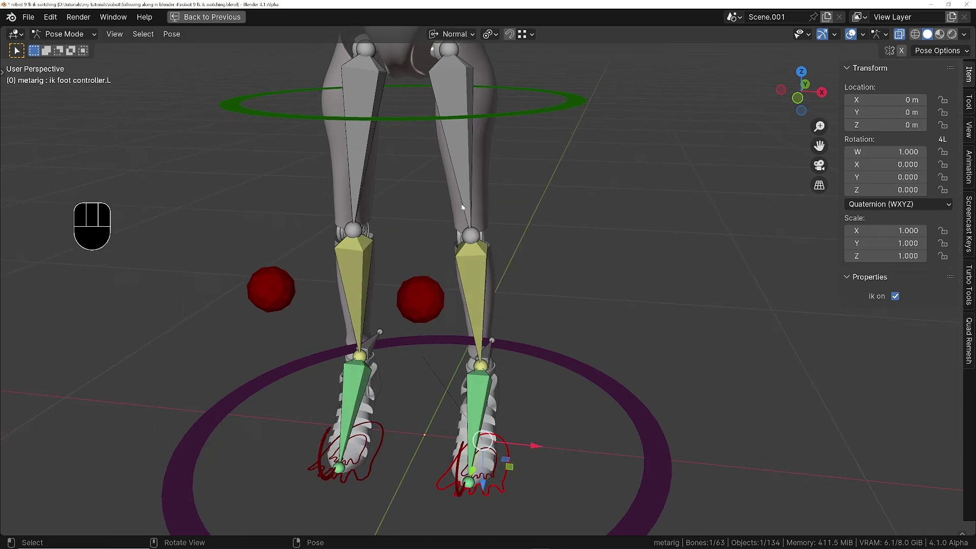
- Enable ik on for the right foot controller, and apply the right thigh and shin's current pose as their rest pose
{"action": "left_click", "coordinate": [382, 442]}
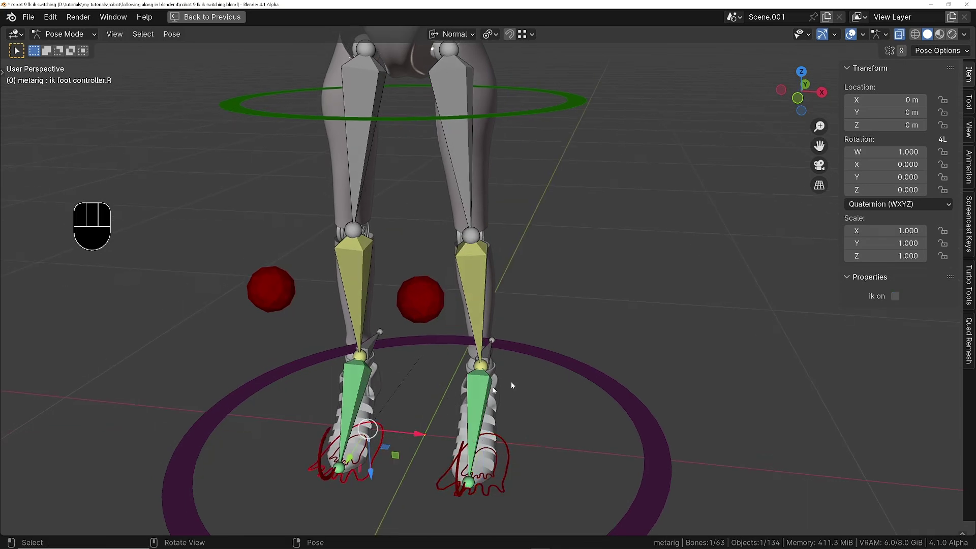
{"action": "left_click", "coordinate": [895, 296]}
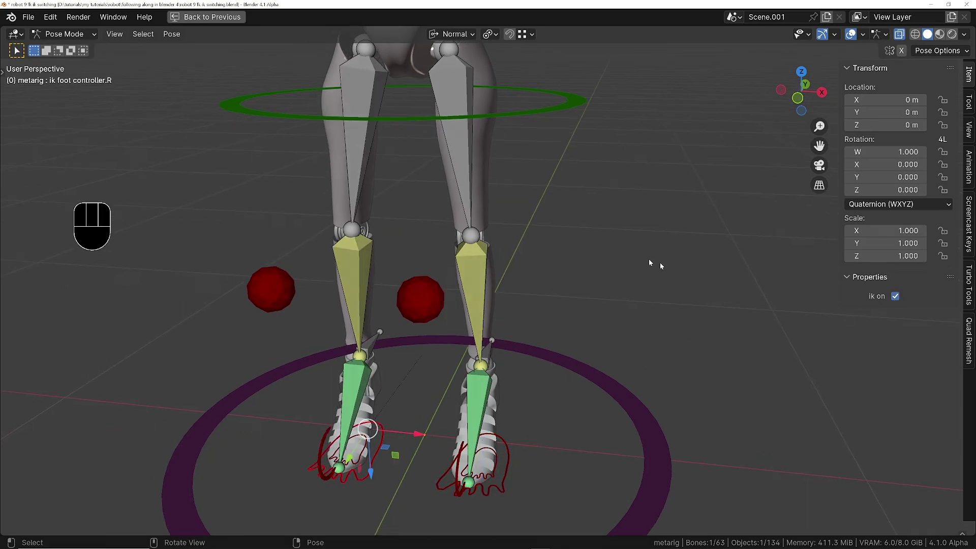
{"action": "left_click", "coordinate": [350, 153]}
{"action": "left_click", "coordinate": [363, 264], "text": "shift"}
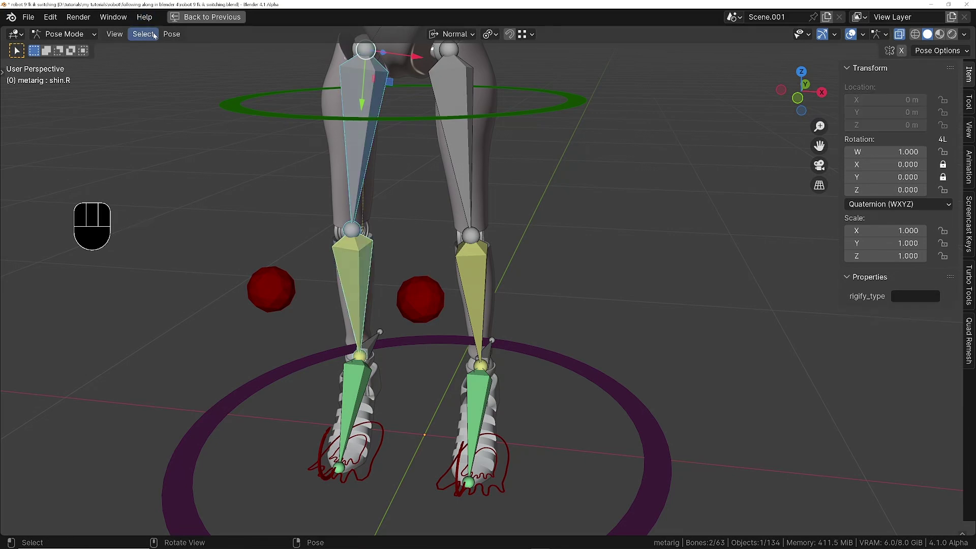
{"action": "left_click", "coordinate": [171, 34]}
{"action": "mouse_move", "coordinate": [187, 75]}
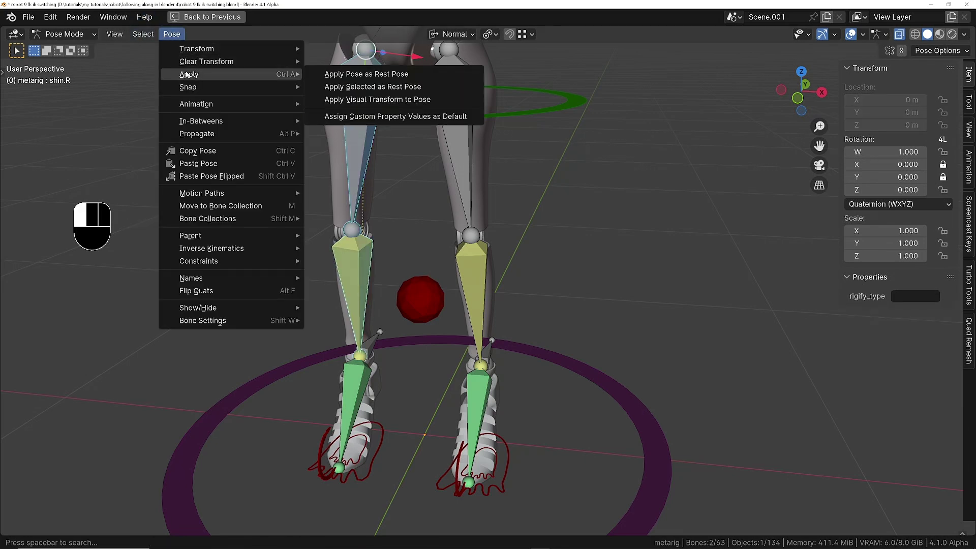
{"action": "left_click", "coordinate": [382, 87]}
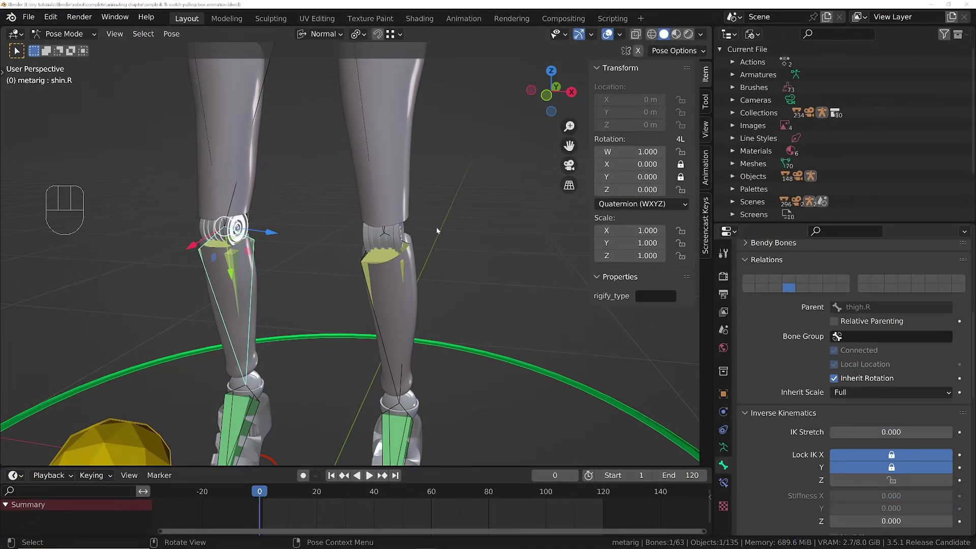
- Enlarge the timeline area, change it to the Nonlinear Animation editor, and limit it to selected objects only
{"action": "middle_click_drag", "start_coordinate": [389, 131], "coordinate": [389, 234], "text": "ctrl"}
{"action": "middle_click_drag", "start_coordinate": [389, 175], "coordinate": [441, 205]}
{"action": "middle_click_drag", "start_coordinate": [398, 108], "coordinate": [398, 178], "text": "ctrl"}
{"action": "middle_click_drag", "start_coordinate": [349, 142], "coordinate": [373, 218], "text": "shift"}
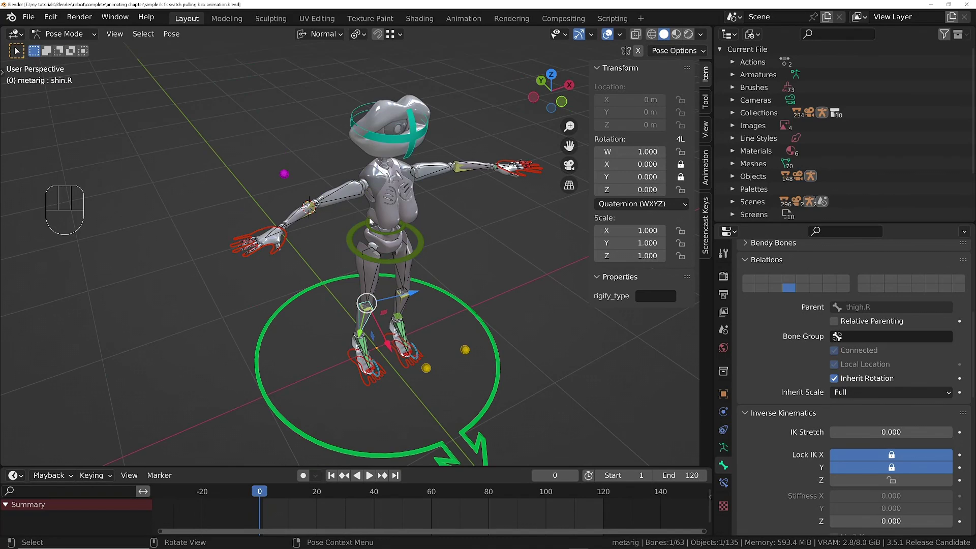
{"action": "mouse_move", "coordinate": [414, 227]}
{"action": "middle_mouse_down"}
{"action": "mouse_move", "coordinate": [439, 227]}
{"action": "mouse_move", "coordinate": [417, 237]}
{"action": "middle_mouse_up"}
{"action": "middle_click_drag", "start_coordinate": [415, 235], "coordinate": [325, 231], "text": "shift"}
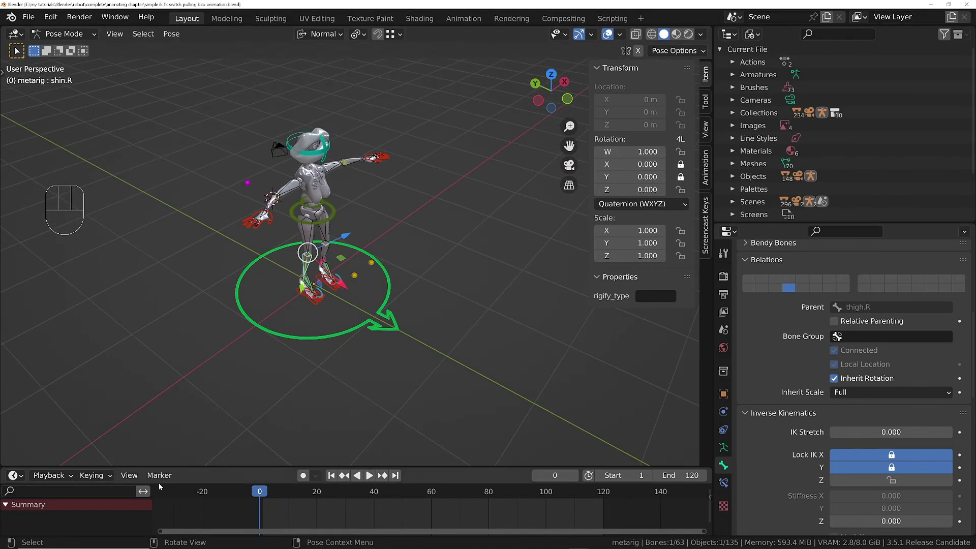
{"action": "left_click_drag", "start_coordinate": [174, 467], "coordinate": [173, 327]}
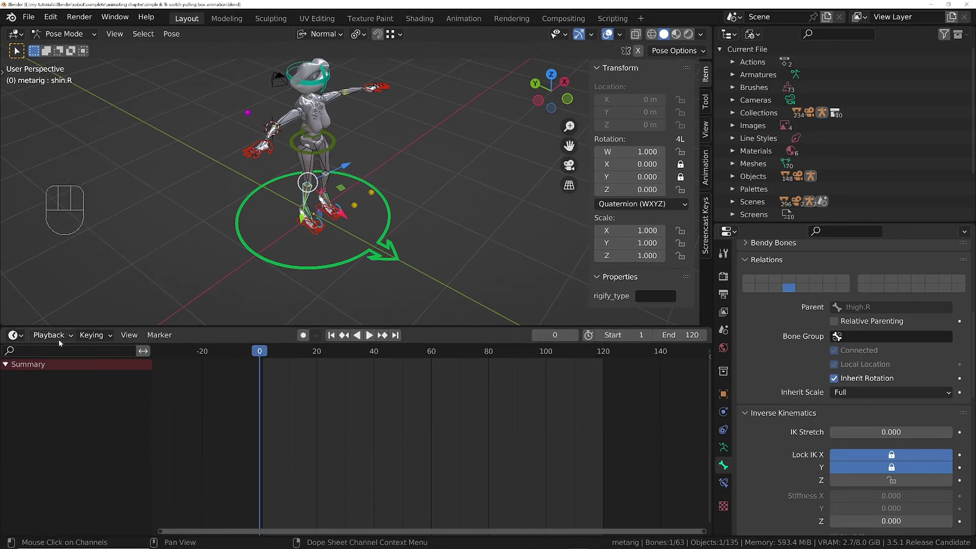
{"action": "left_click", "coordinate": [14, 334]}
{"action": "left_click", "coordinate": [183, 426]}
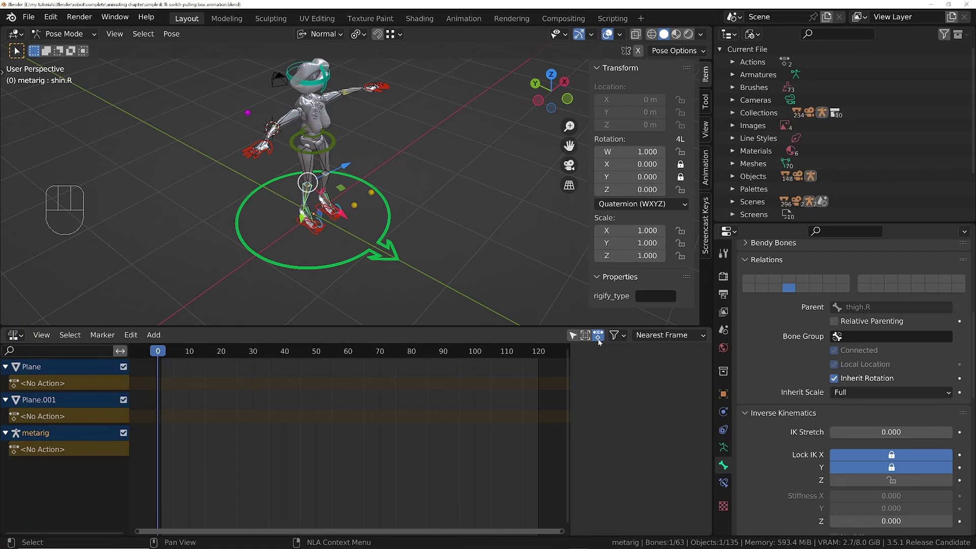
{"action": "left_click", "coordinate": [572, 336]}
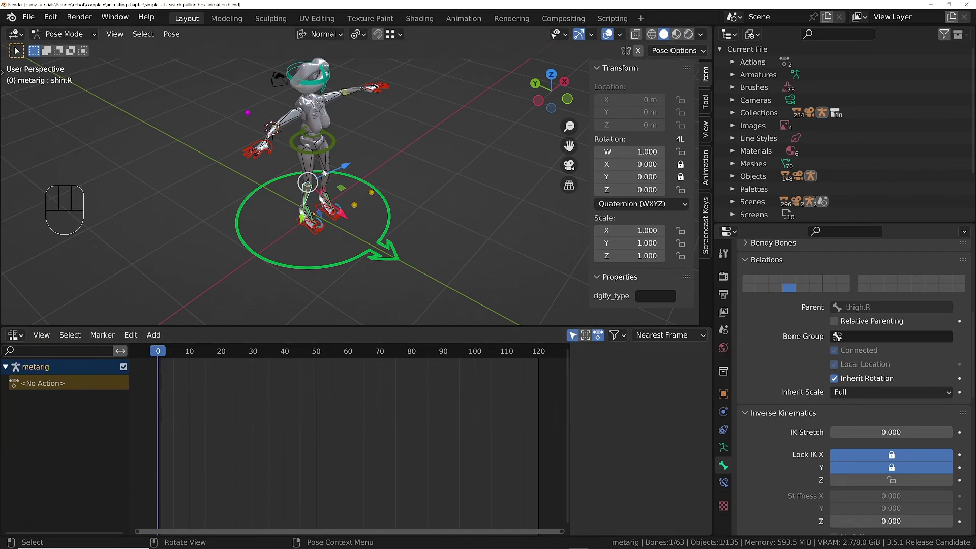
- Switch the metarig to Object Mode and assign it the existing walk cycle action
{"action": "key", "text": "Tab"}
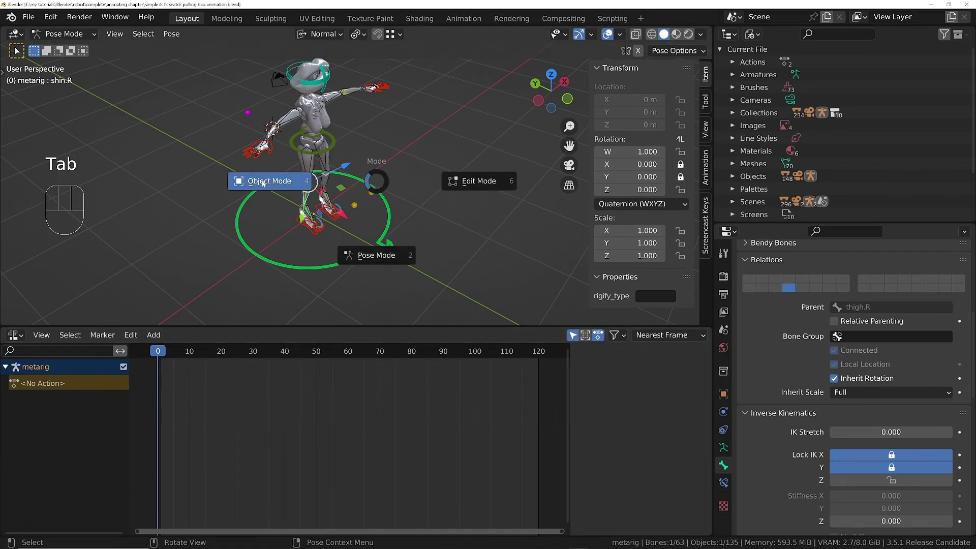
{"action": "left_click", "coordinate": [293, 202]}
{"action": "middle_click_drag", "start_coordinate": [333, 153], "coordinate": [367, 150]}
{"action": "scroll", "coordinate": [367, 151], "scroll_direction": "down", "scroll_amount": 5}
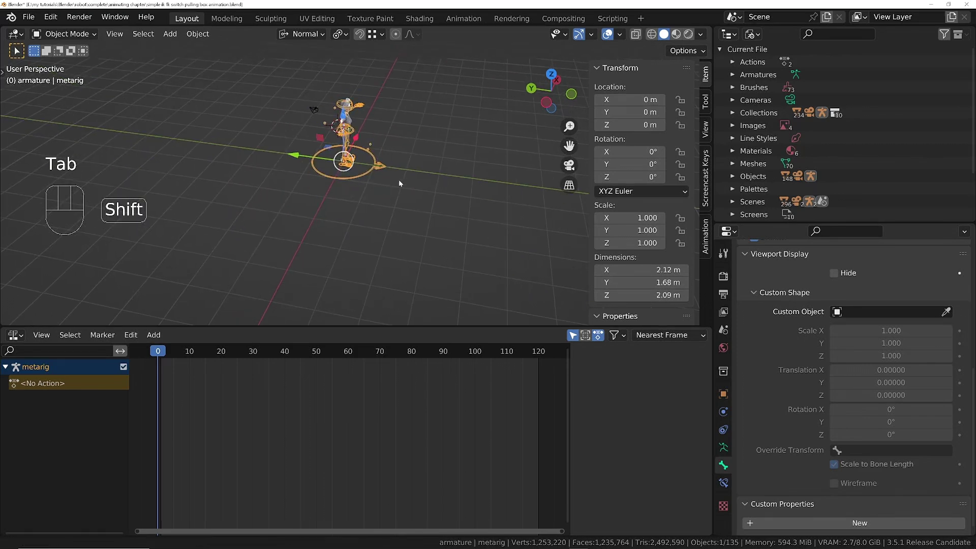
{"action": "middle_click_drag", "start_coordinate": [398, 179], "coordinate": [294, 219], "text": "shift"}
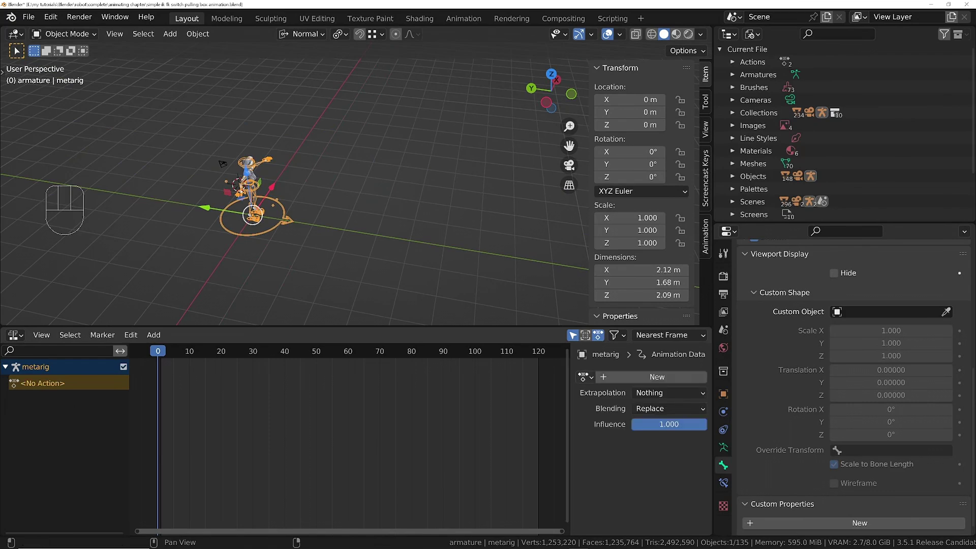
{"action": "left_click", "coordinate": [584, 377]}
{"action": "left_click", "coordinate": [605, 408]}
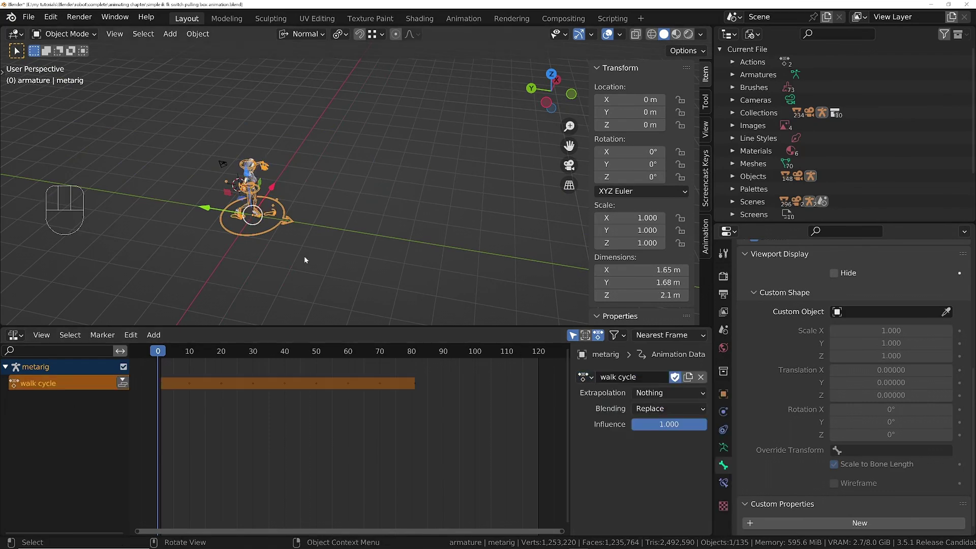
- Play the walk cycle animation on the character and stop it
{"action": "middle_click_drag", "start_coordinate": [304, 255], "coordinate": [250, 193], "text": "ctrl"}
{"action": "key", "text": "space"}
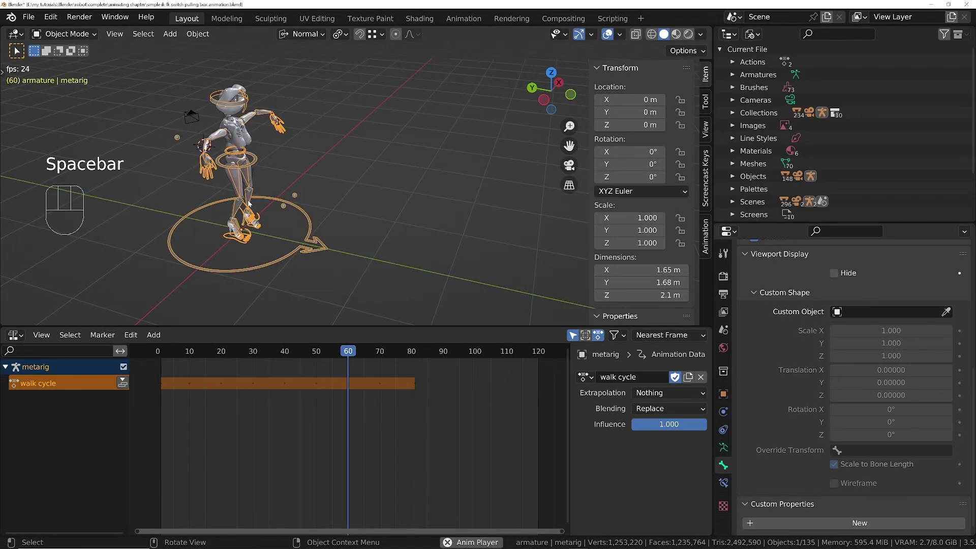
{"action": "key", "text": "space"}
- Return the metarig to Pose Mode and enable ik mode on the left foot's IK controller
{"action": "key", "text": "Tab"}
{"action": "scroll", "coordinate": [272, 215], "scroll_direction": "up", "scroll_amount": 4}
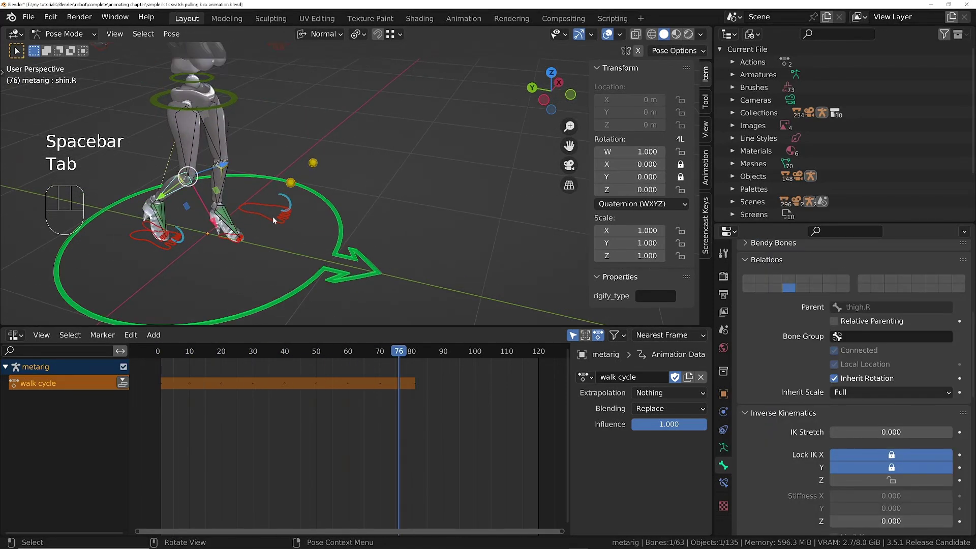
{"action": "left_click", "coordinate": [273, 216]}
{"action": "scroll", "coordinate": [303, 235], "scroll_direction": "down", "scroll_amount": 3}
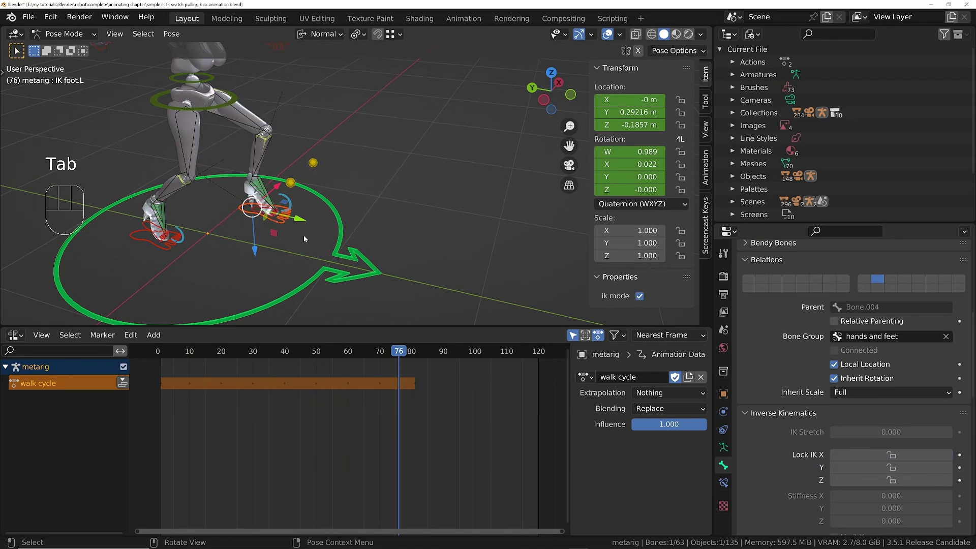
- Disable IK on both the left and right hand IK controllers
{"action": "middle_click_drag", "start_coordinate": [303, 235], "coordinate": [315, 145]}
{"action": "left_click", "coordinate": [324, 143]}
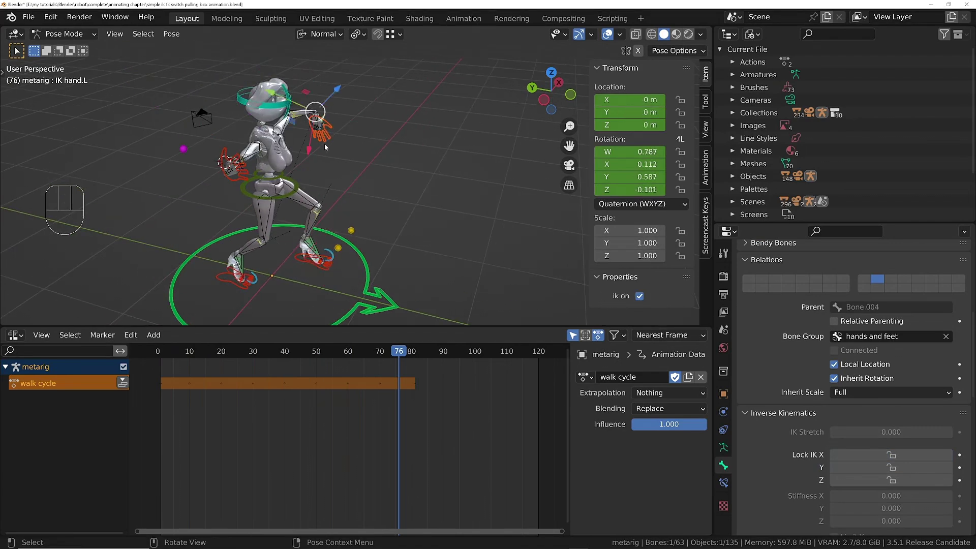
{"action": "left_click", "coordinate": [639, 296]}
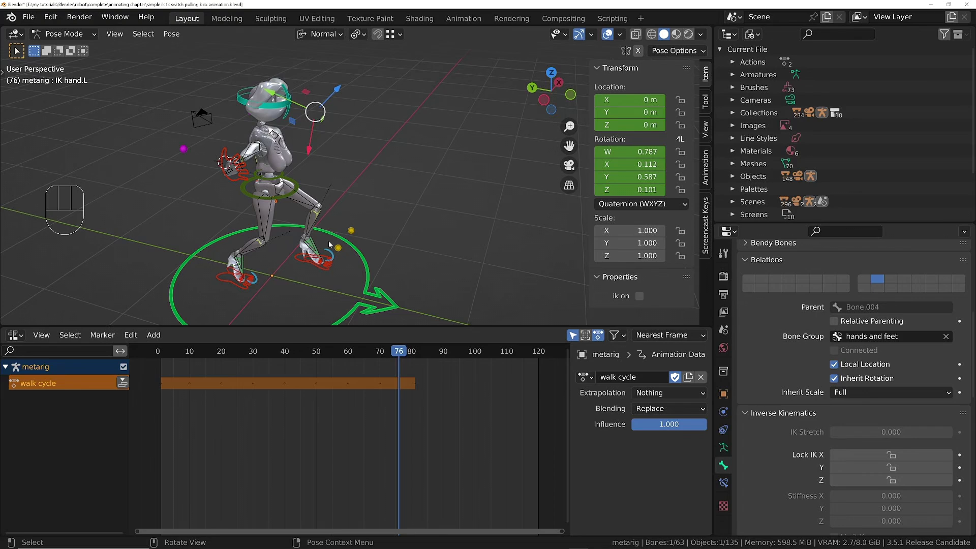
{"action": "left_click", "coordinate": [232, 182]}
{"action": "left_click", "coordinate": [639, 296]}
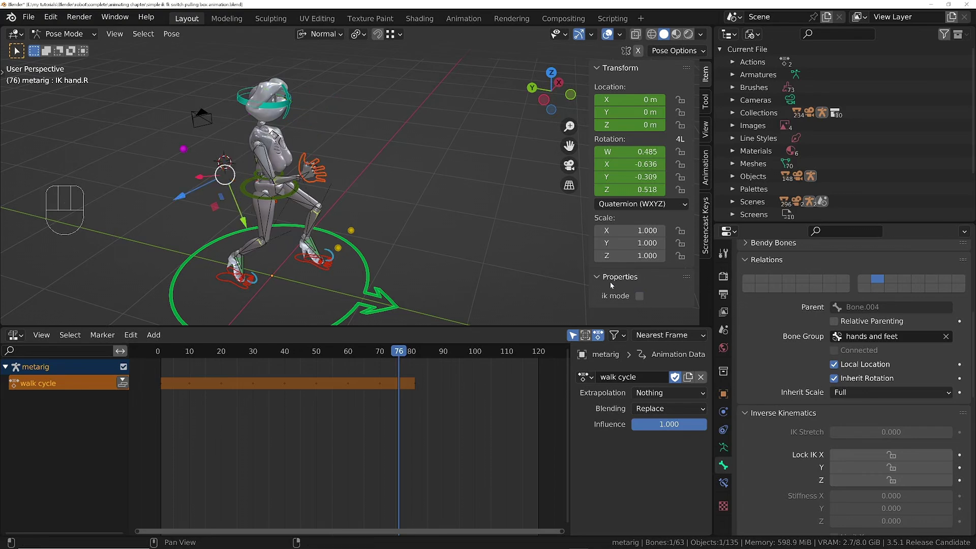
{"action": "middle_click_drag", "start_coordinate": [382, 219], "coordinate": [355, 208]}
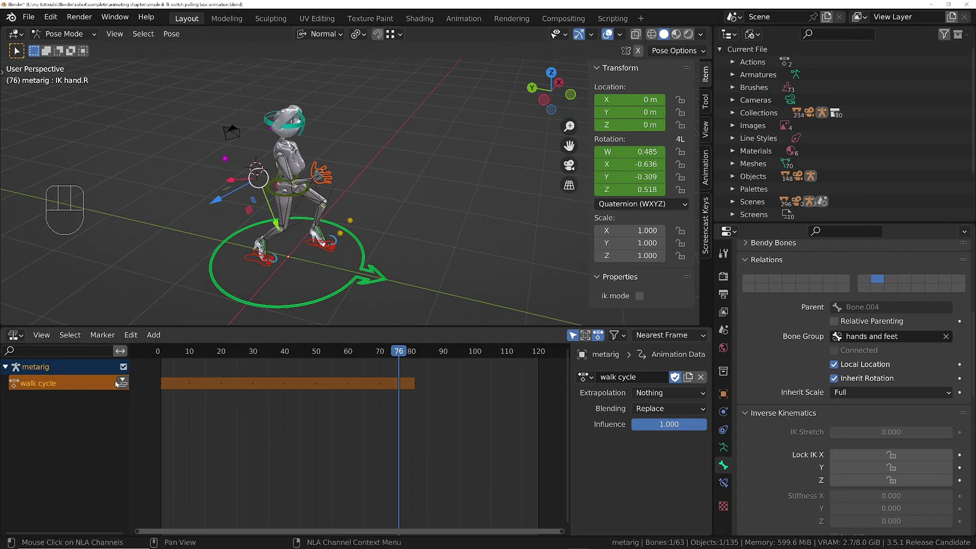
- Play the walk cycle with the hands in FK, examine it from the front, and stop playback
{"action": "key", "text": "space"}
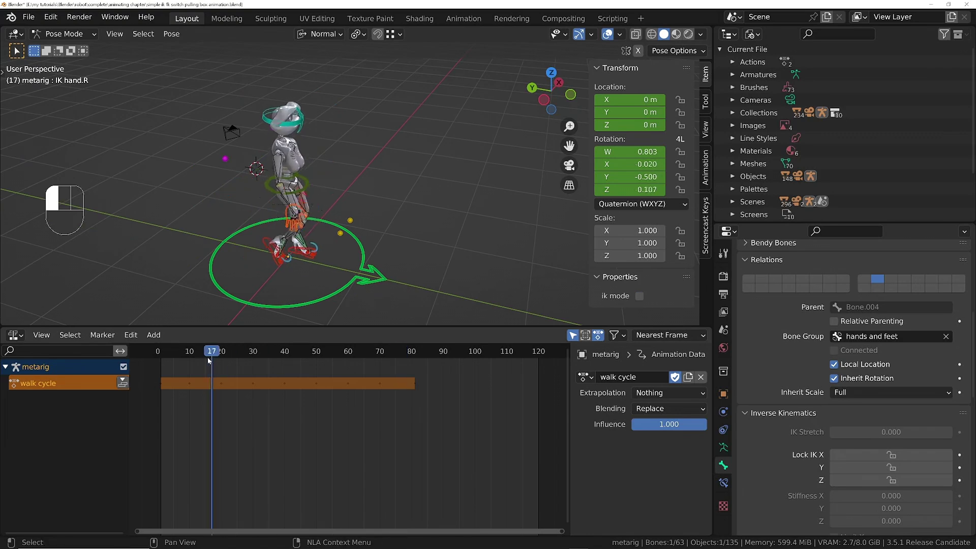
{"action": "middle_click_drag", "start_coordinate": [263, 192], "coordinate": [203, 173]}
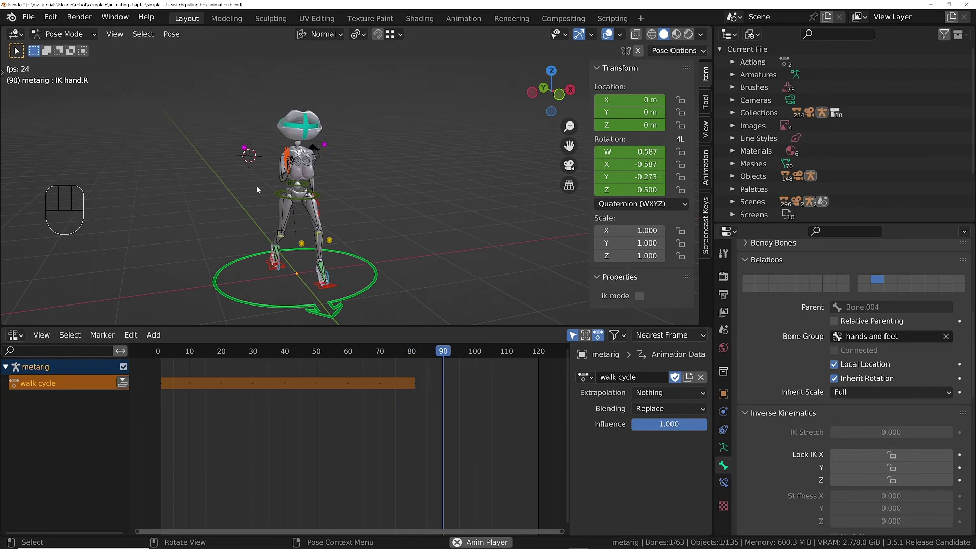
{"action": "key", "text": "space"}
{"action": "middle_click_drag", "start_coordinate": [259, 190], "coordinate": [344, 239]}
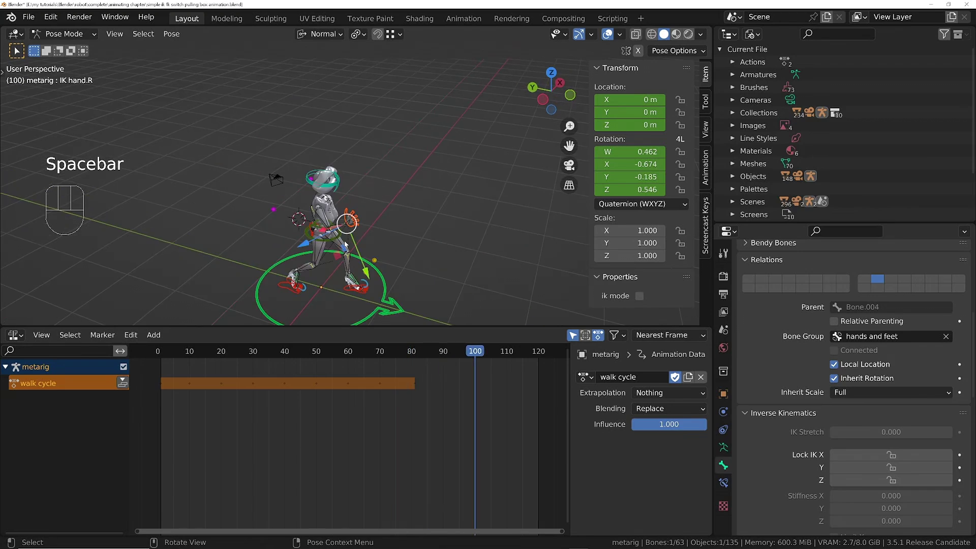
- Push the walk cycle action down into a strip on its own NLA track
{"action": "left_click", "coordinate": [125, 383]}
{"action": "scroll", "coordinate": [612, 382], "scroll_direction": "down", "scroll_amount": 3}
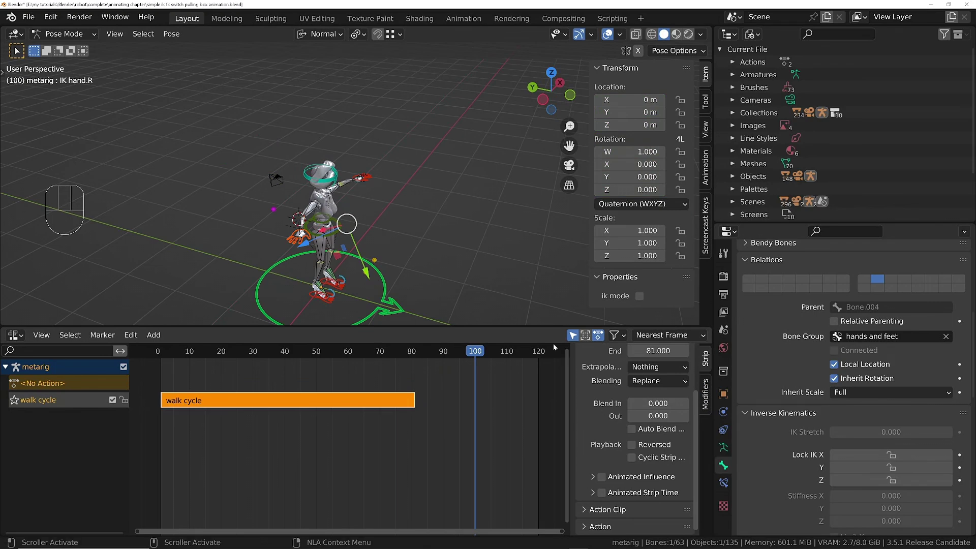
- Switch the metarig to Object Mode and copy its custom walk speed property as a new driver
{"action": "key", "text": "Tab"}
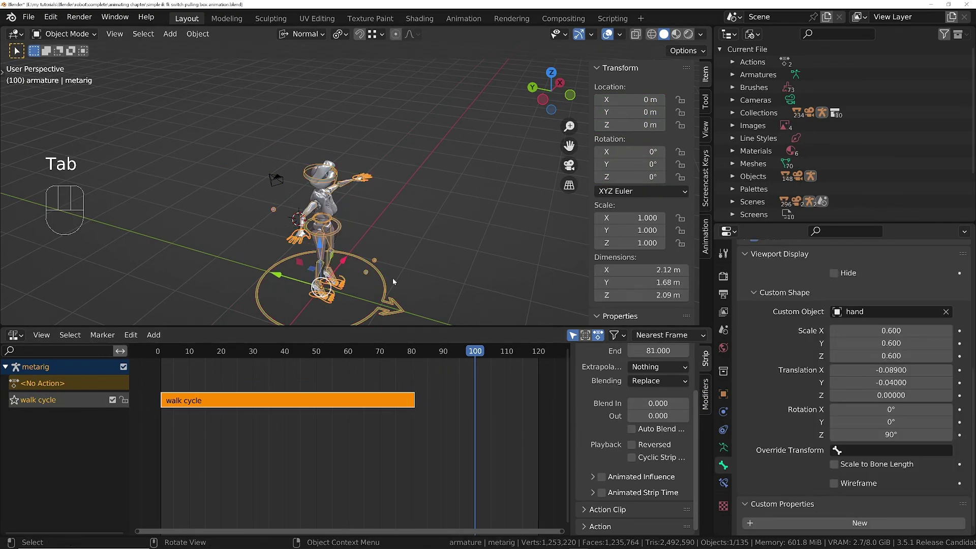
{"action": "scroll", "coordinate": [645, 275], "scroll_direction": "down", "scroll_amount": 2}
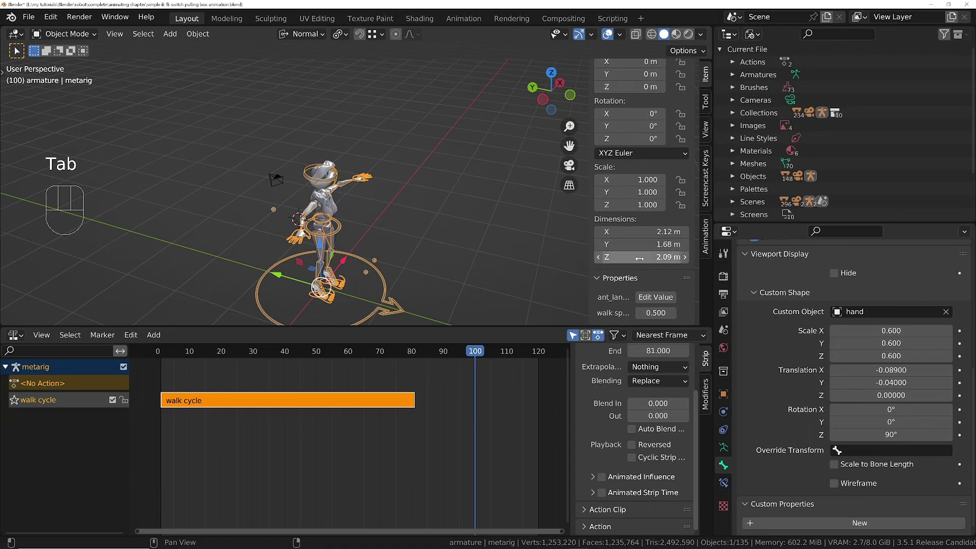
{"action": "right_click", "coordinate": [641, 312]}
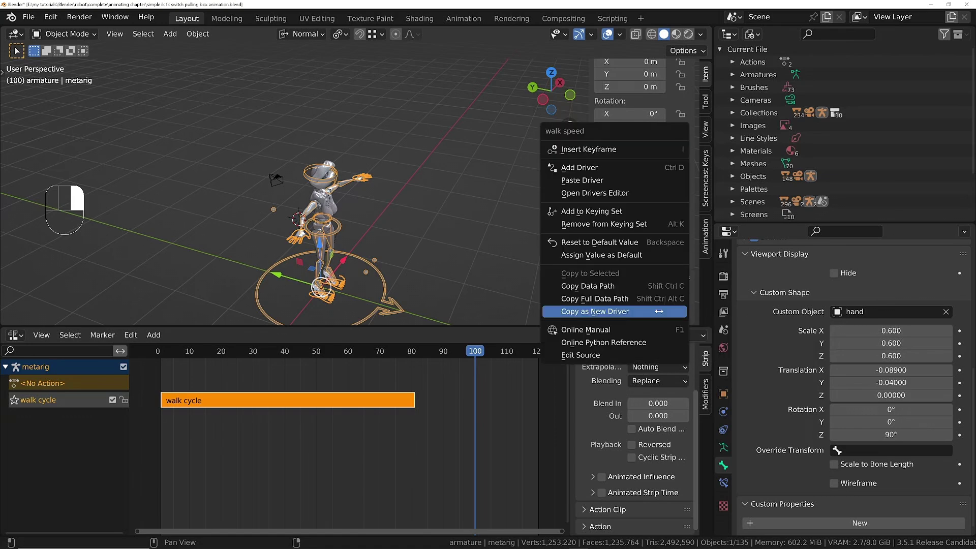
{"action": "left_click", "coordinate": [637, 314]}
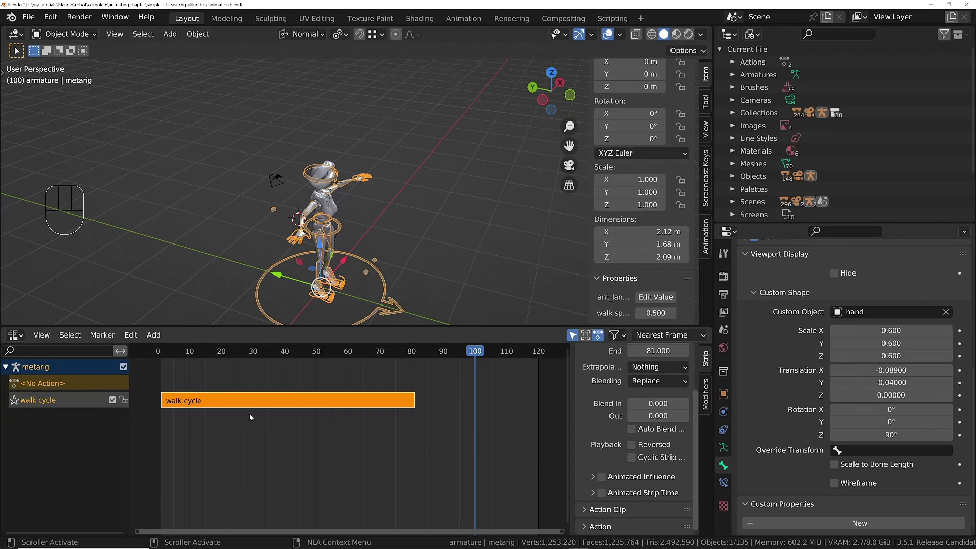
- Paste the copied walk speed driver onto the walk cycle strip's playback scale
{"action": "left_click", "coordinate": [608, 513]}
{"action": "scroll", "coordinate": [611, 456], "scroll_direction": "down", "scroll_amount": 5}
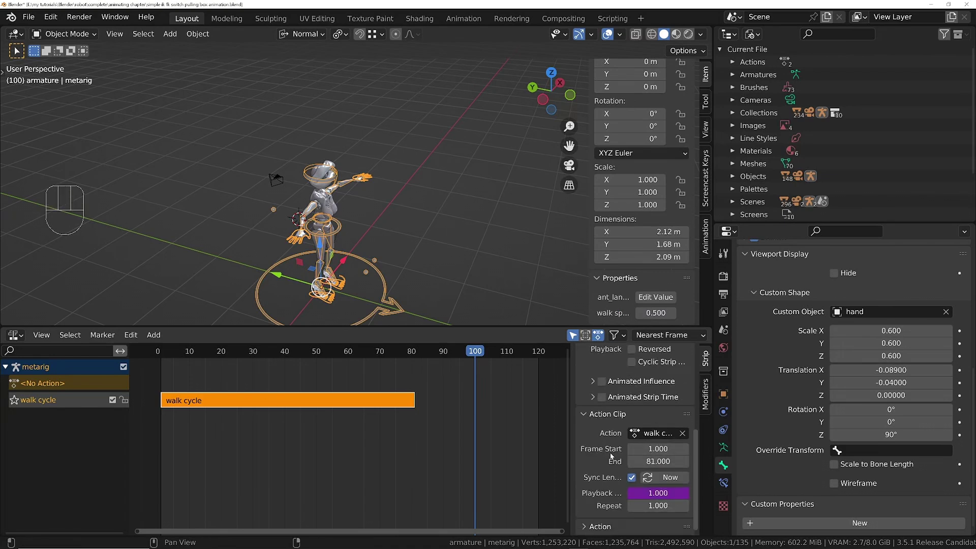
{"action": "right_click", "coordinate": [659, 492]}
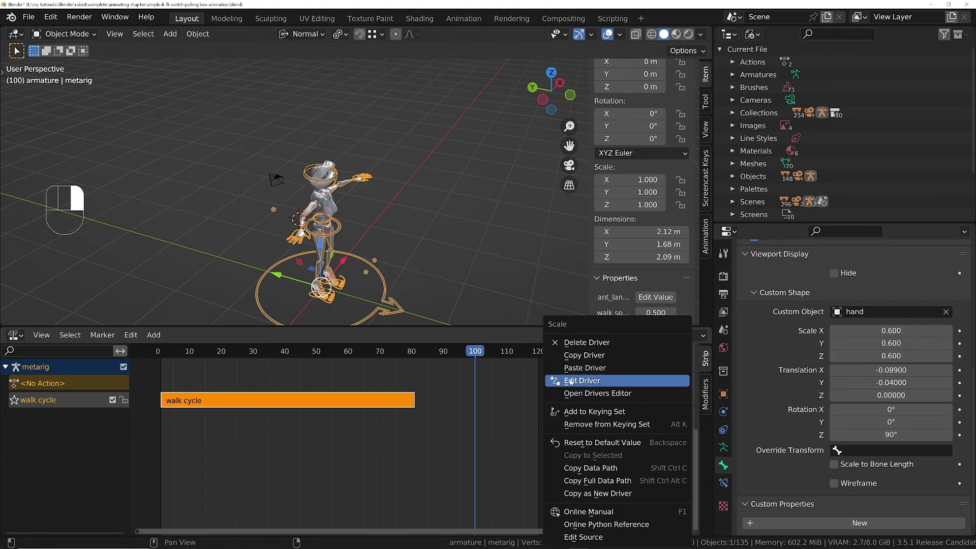
{"action": "left_click", "coordinate": [589, 371]}
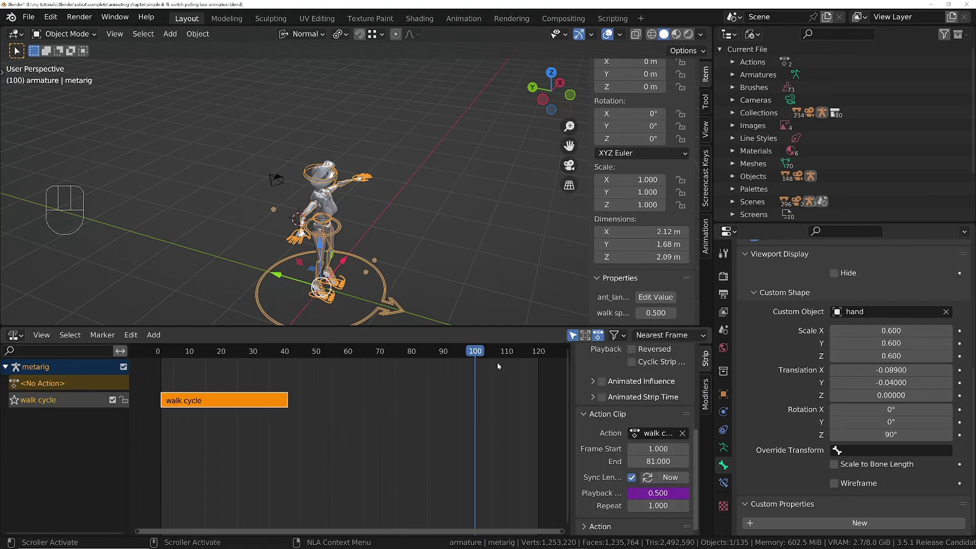
- Return the playhead to frame 0 and set the scene's end frame to 250
{"action": "left_click_drag", "start_coordinate": [260, 351], "coordinate": [149, 358]}
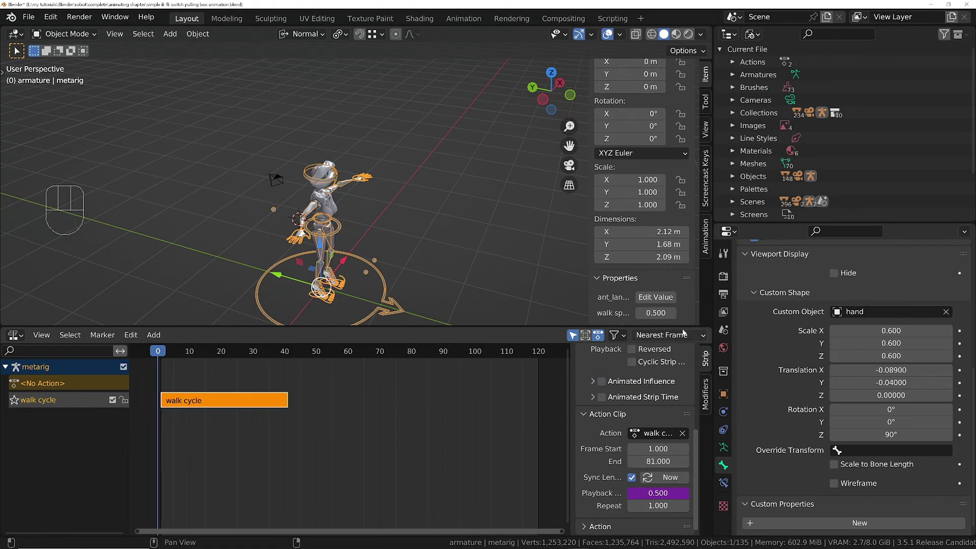
{"action": "left_click", "coordinate": [723, 294]}
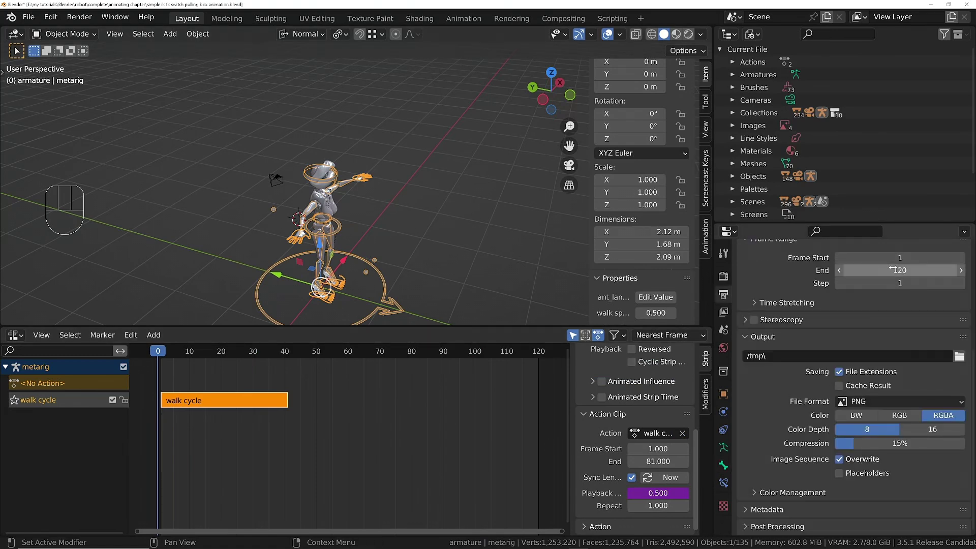
{"action": "left_click", "coordinate": [892, 269]}
{"action": "key", "text": "Return"}
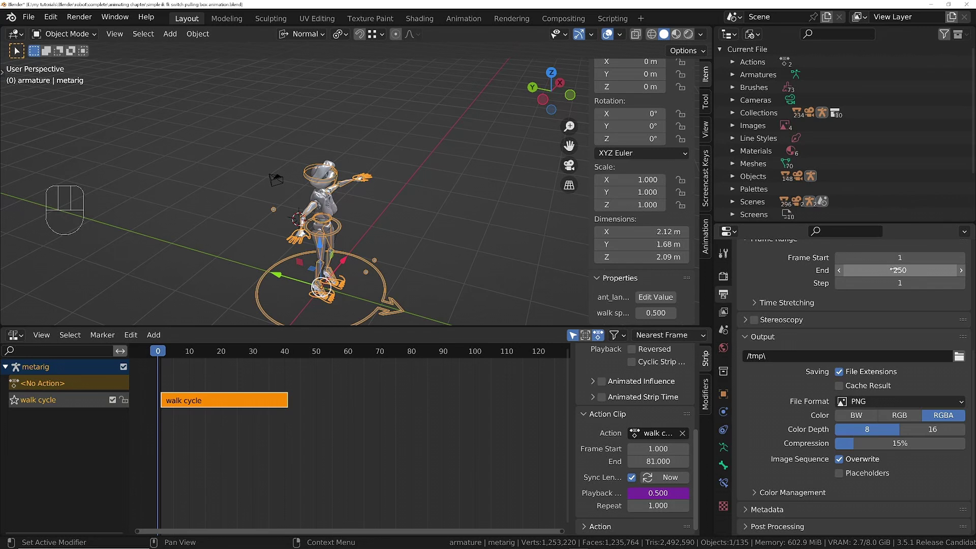
{"action": "middle_click_drag", "start_coordinate": [538, 413], "coordinate": [350, 430], "text": "ctrl"}
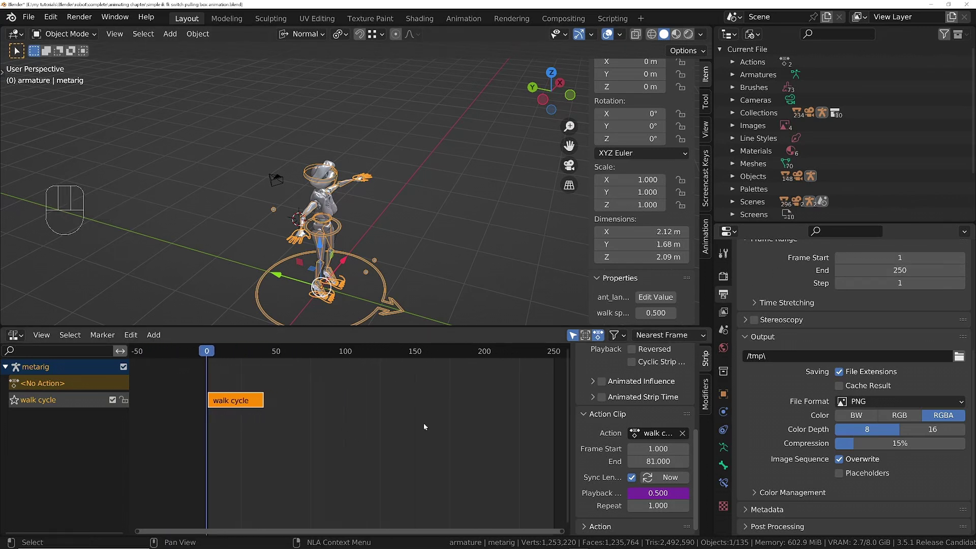
- Set the walk cycle strip's repeat to 8.3 and play the looping walk briefly
{"action": "left_click_drag", "start_coordinate": [657, 505], "coordinate": [706, 505]}
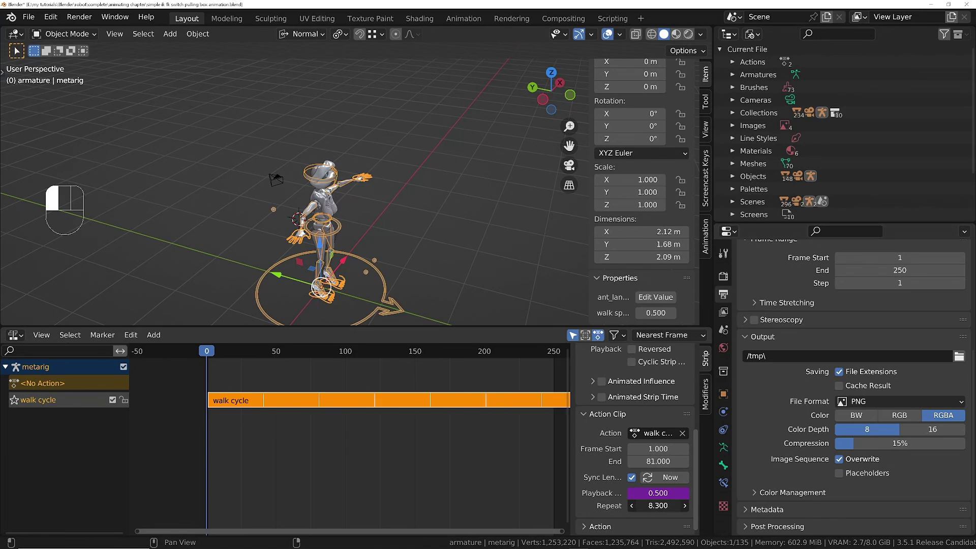
{"action": "key", "text": "space"}
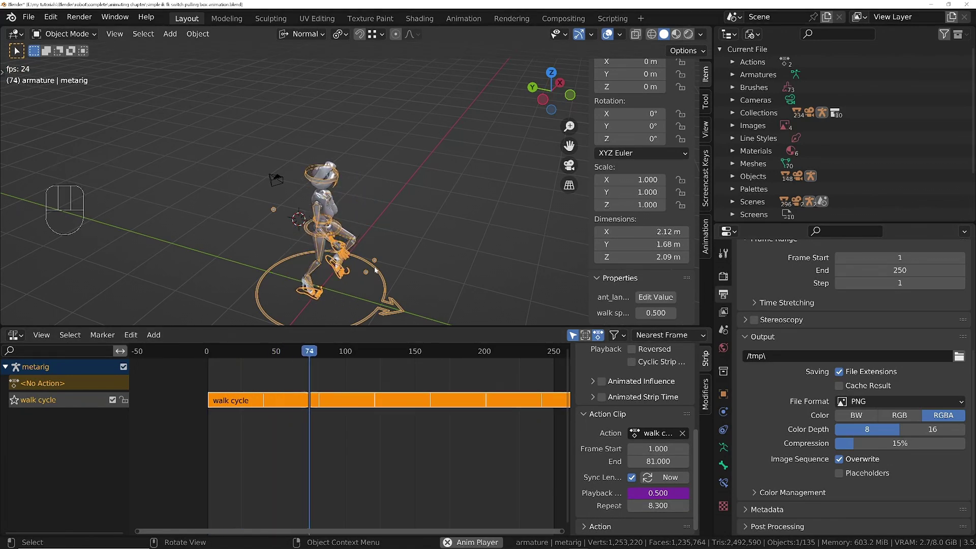
{"action": "key", "text": "space"}
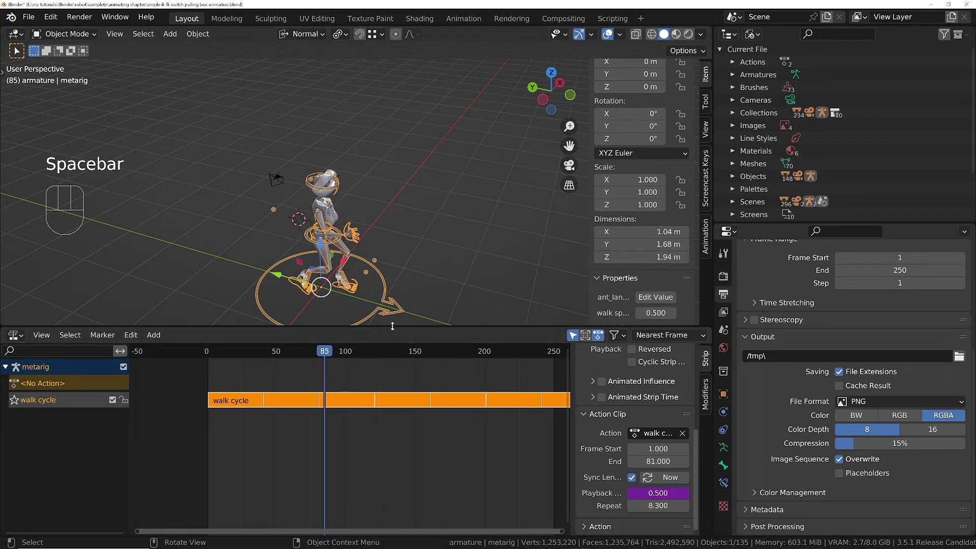
{"action": "middle_click_drag", "start_coordinate": [360, 233], "coordinate": [322, 208], "text": "shift"}
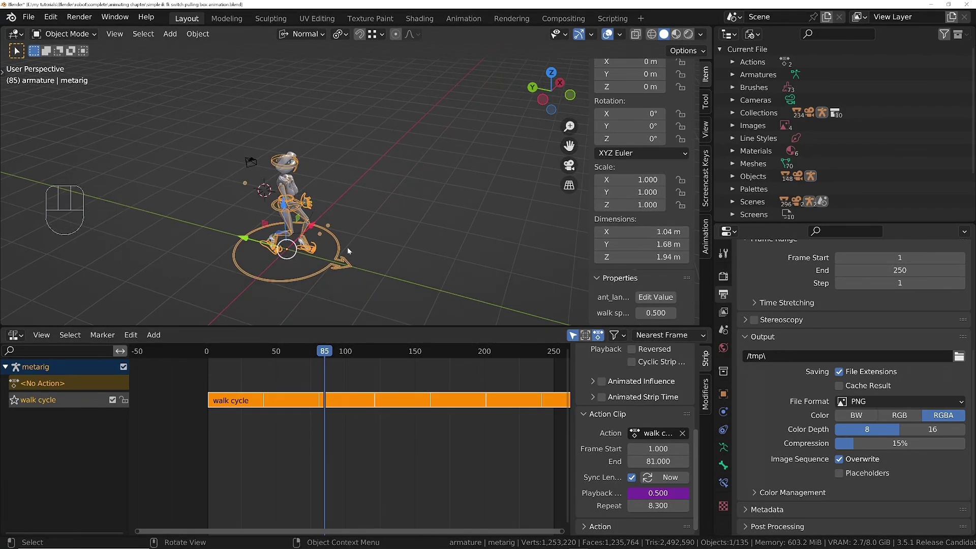
- Assign the existing character move action to the metarig's empty action slot
{"action": "left_click", "coordinate": [35, 385]}
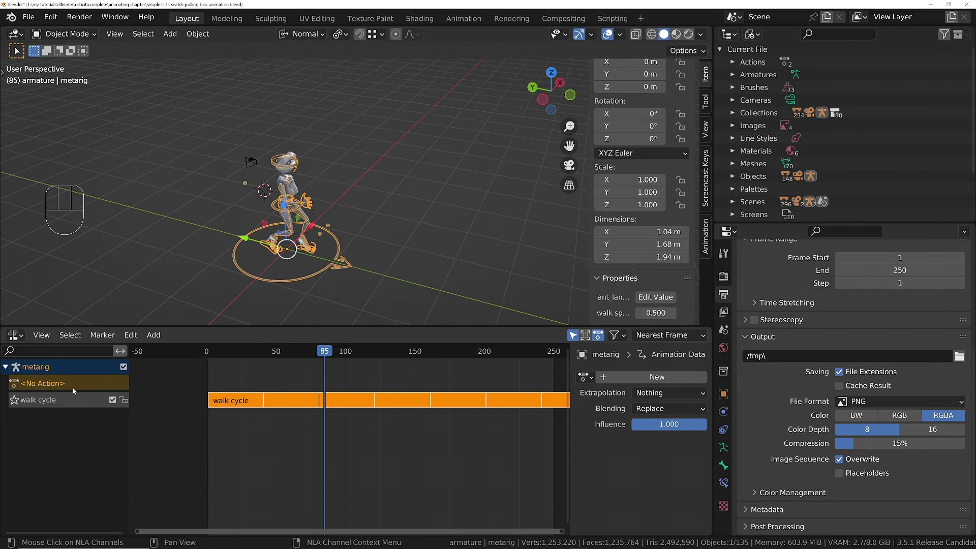
{"action": "left_click", "coordinate": [585, 377]}
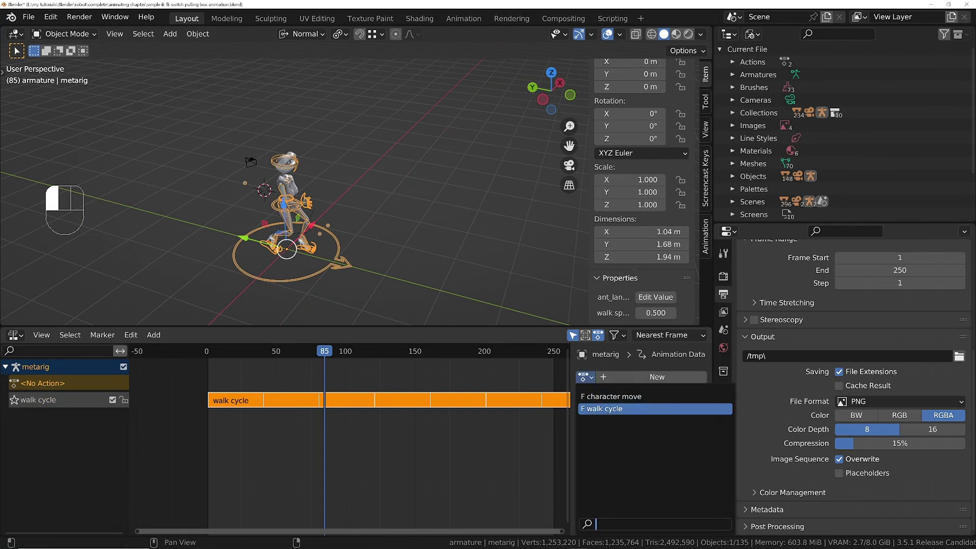
{"action": "left_click", "coordinate": [614, 397]}
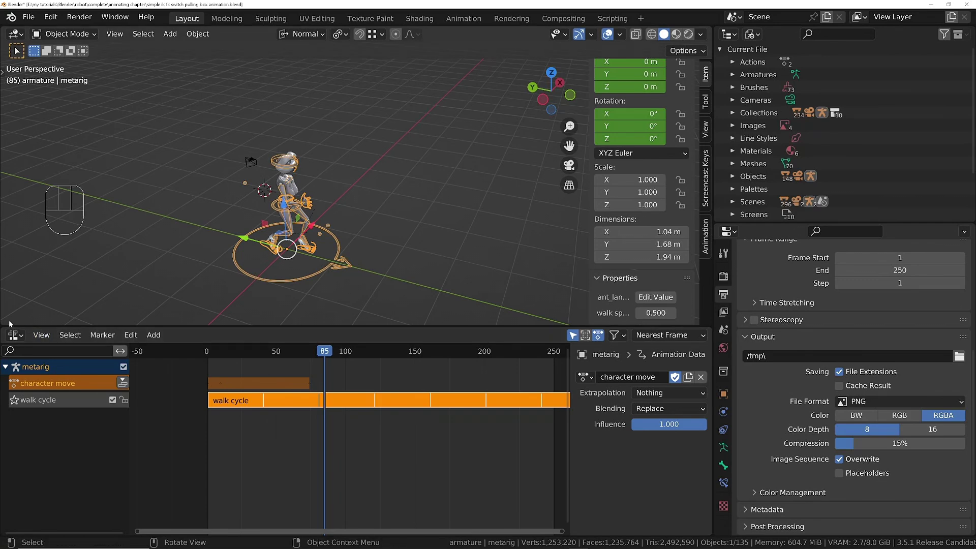
- Split the 3D viewport and turn the new area into a Graph Editor showing the character move curves
{"action": "left_click_drag", "start_coordinate": [4, 321], "coordinate": [12, 184]}
{"action": "left_click", "coordinate": [16, 193]}
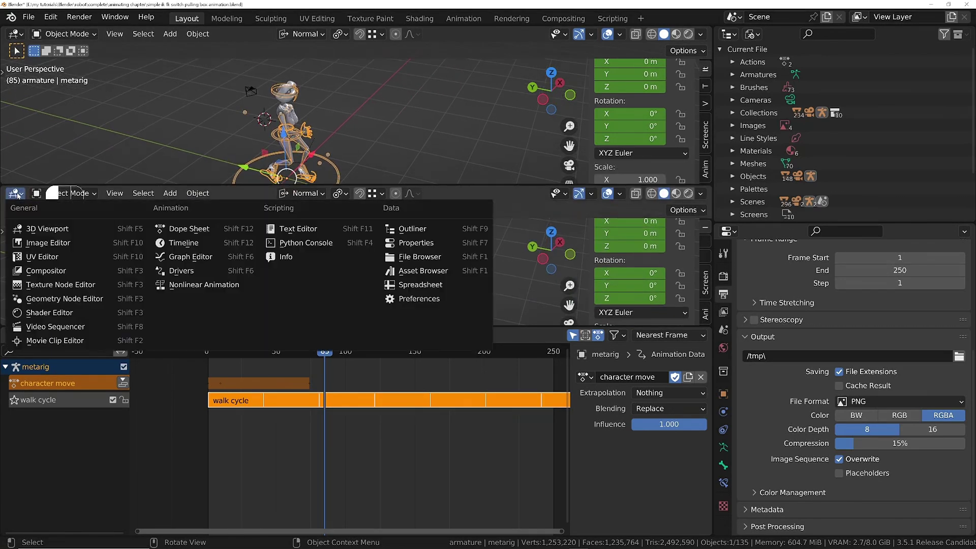
{"action": "left_click", "coordinate": [191, 256]}
{"action": "middle_click_drag", "start_coordinate": [447, 270], "coordinate": [361, 276], "text": "ctrl"}
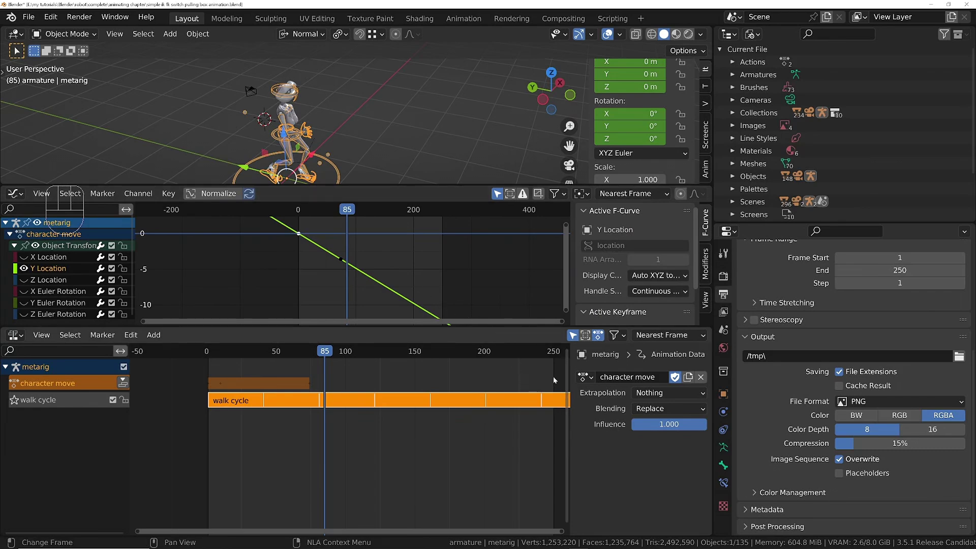
- Set the metarig's Y Location curve to linear extrapolation
{"action": "left_click", "coordinate": [130, 196]}
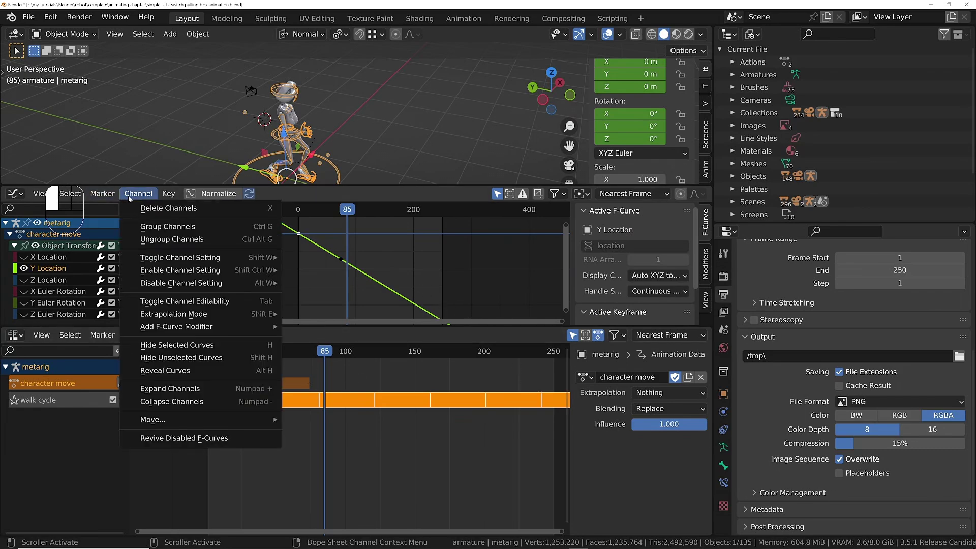
{"action": "mouse_move", "coordinate": [254, 314]}
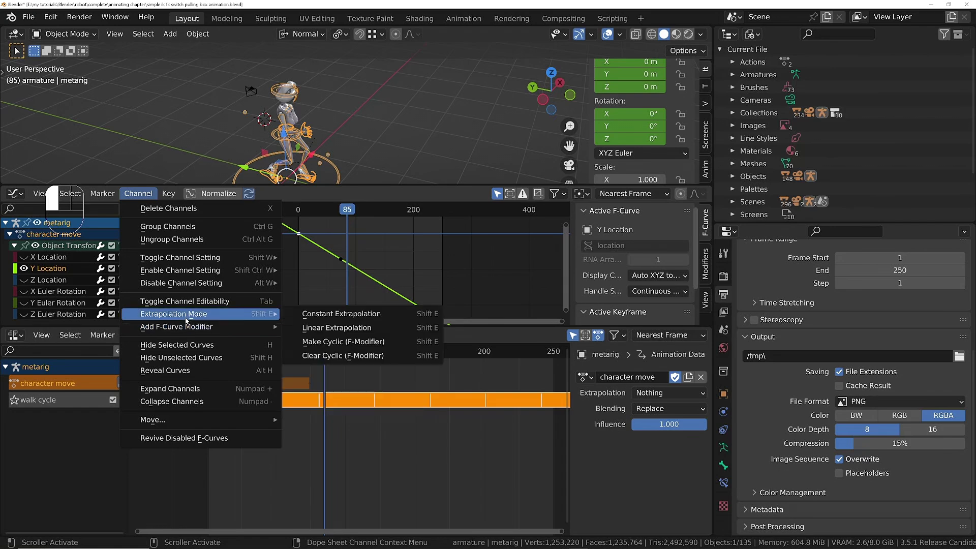
{"action": "left_click", "coordinate": [330, 327]}
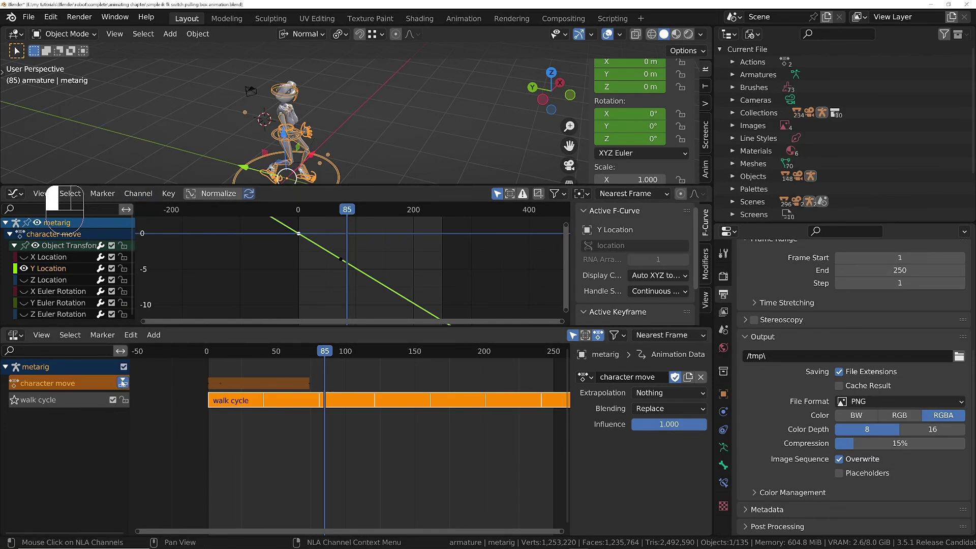
- Push the character move action down into its own NLA strip and extend the strip's end to frame 258.4
{"action": "left_click", "coordinate": [123, 383]}
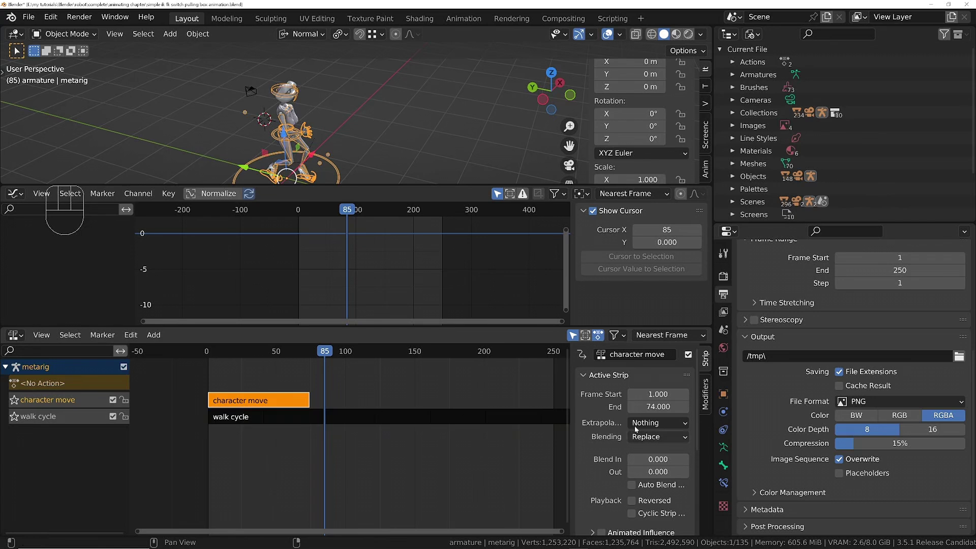
{"action": "left_click_drag", "start_coordinate": [658, 406], "coordinate": [752, 407]}
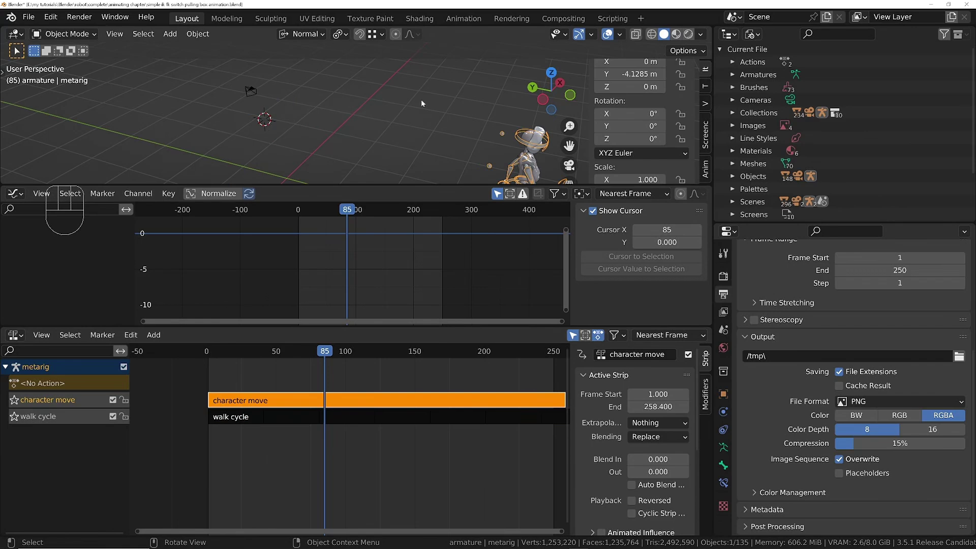
- Play the combined walk cycle and forward movement from the first frame, and stop playback
{"action": "scroll", "coordinate": [421, 99], "scroll_direction": "down", "scroll_amount": 4}
{"action": "middle_click_drag", "start_coordinate": [429, 150], "coordinate": [347, 124], "text": "shift"}
{"action": "key", "text": "shift+Left"}
{"action": "key", "text": "space"}
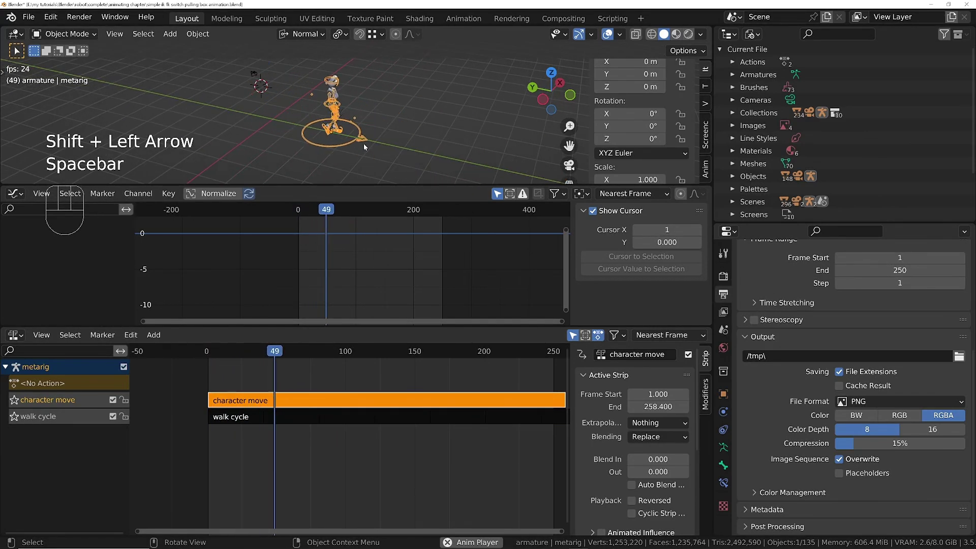
{"action": "key", "text": "space"}
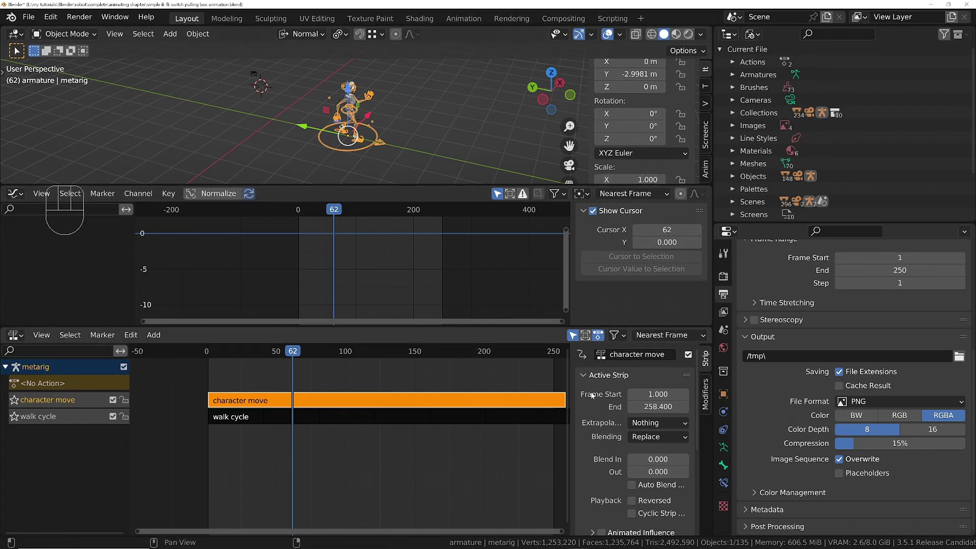
- Paste the walk speed driver onto the character move strip's playback scale
{"action": "scroll", "coordinate": [608, 483], "scroll_direction": "down", "scroll_amount": 6}
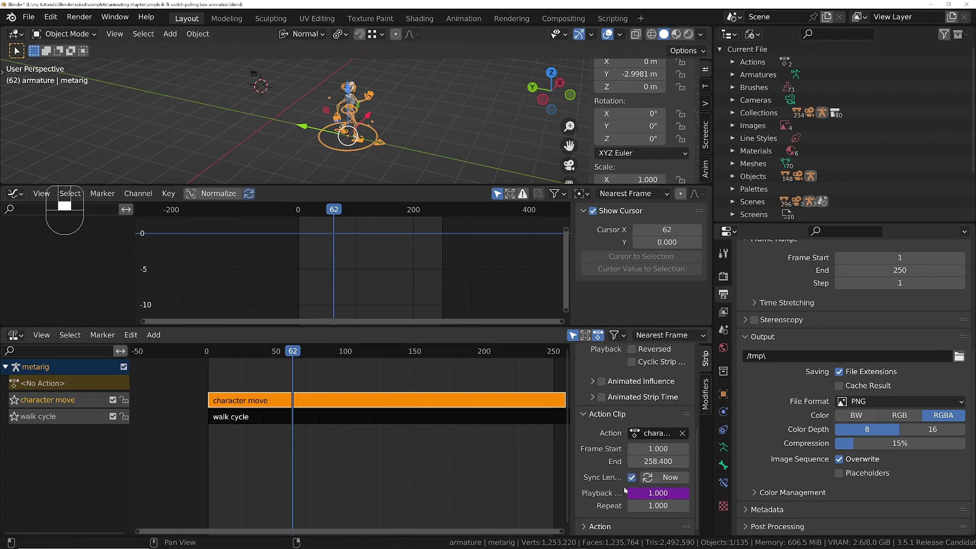
{"action": "right_click", "coordinate": [650, 493]}
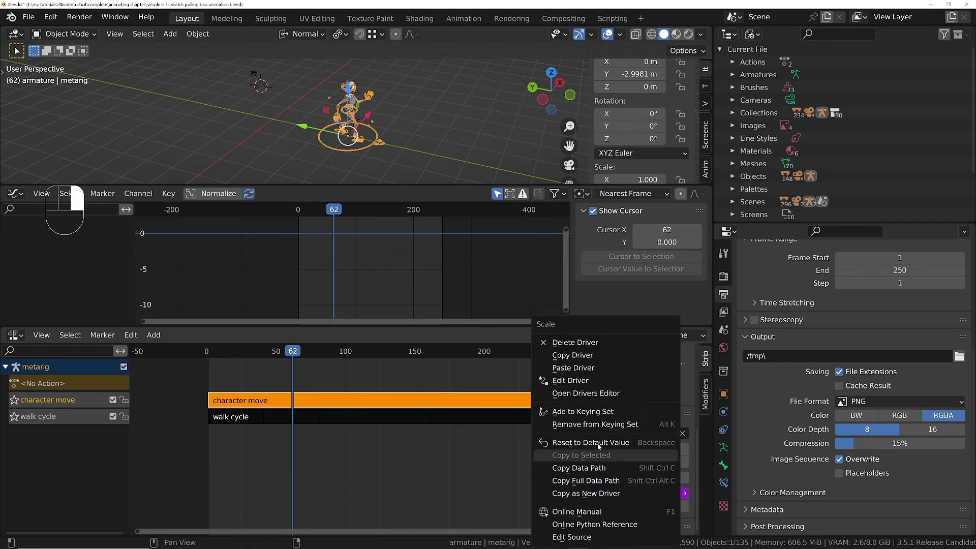
{"action": "left_click", "coordinate": [584, 368]}
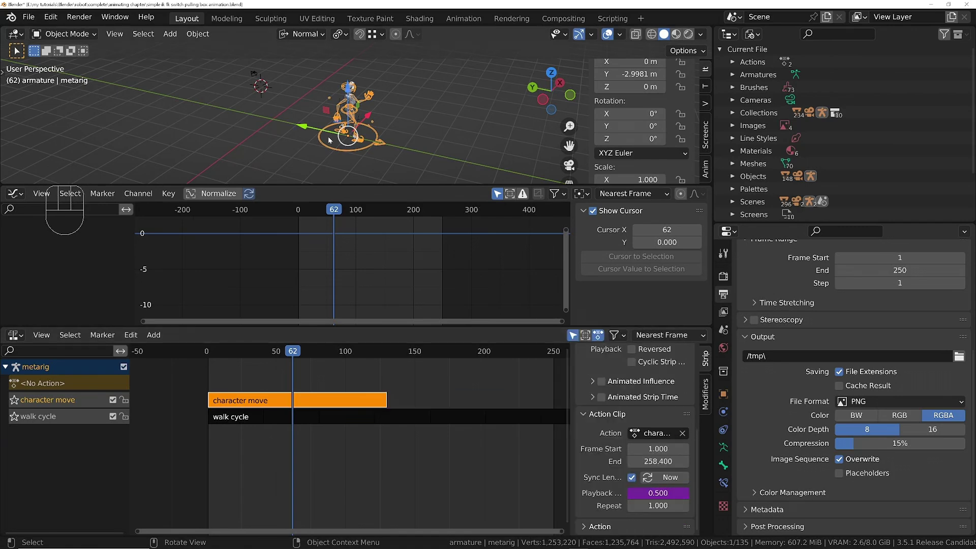
- Check the robot's forward movement with the driven character move strip, and return to the first frame
{"action": "key", "text": "shift+Left"}
{"action": "key", "text": "space"}
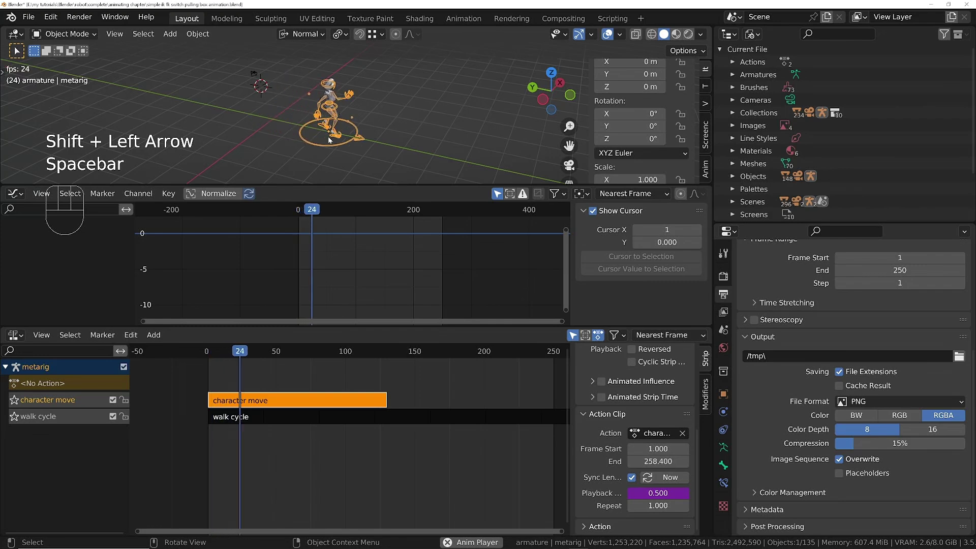
{"action": "key", "text": "space"}
{"action": "key", "text": "shift+Left"}
{"action": "middle_click_drag", "start_coordinate": [328, 137], "coordinate": [301, 133], "text": "ctrl"}
{"action": "middle_click_drag", "start_coordinate": [301, 133], "coordinate": [328, 138], "text": "shift"}
{"action": "middle_click_drag", "start_coordinate": [328, 138], "coordinate": [315, 140], "text": "ctrl"}
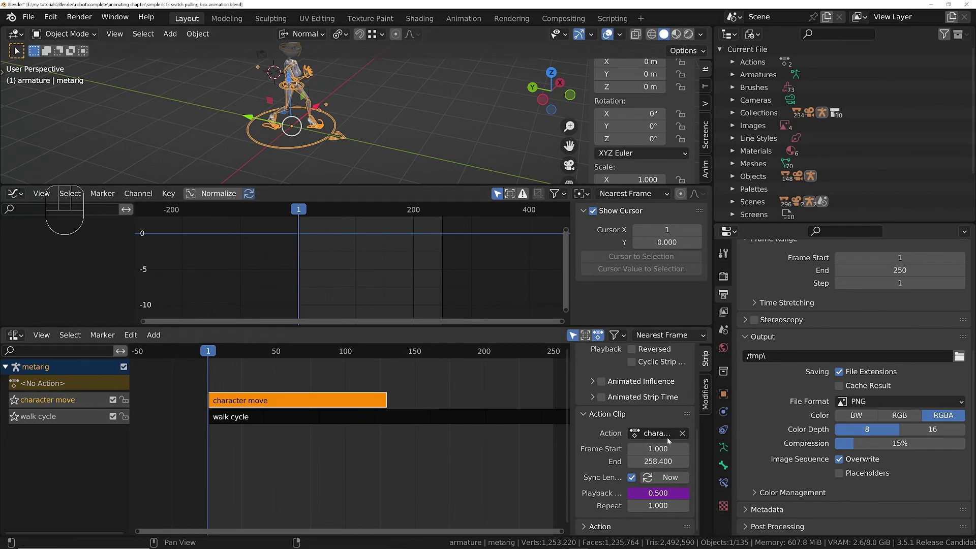
- Change the character move scale driver to a Scripted Expression and adjust the walk_speed expression to give a playback scale of 1.000
{"action": "right_click", "coordinate": [657, 493]}
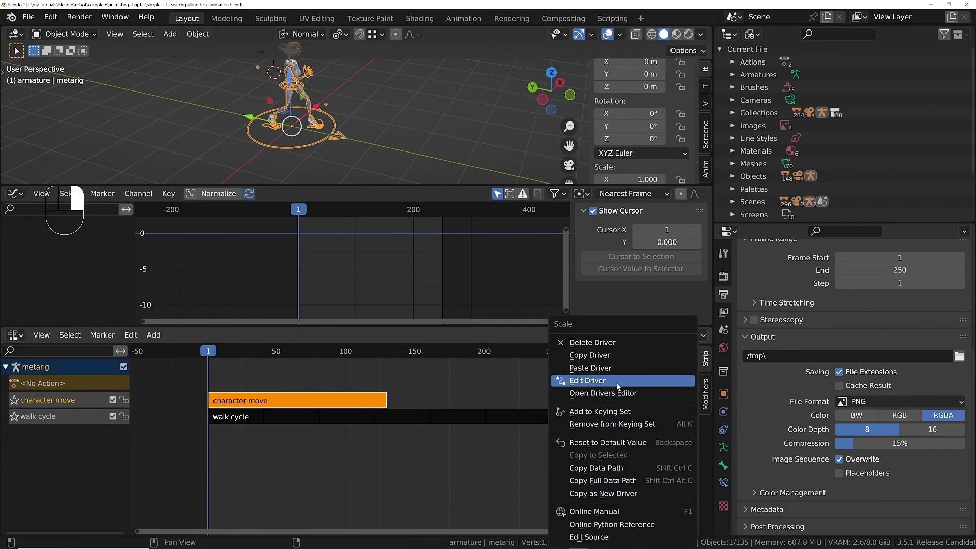
{"action": "left_click", "coordinate": [593, 381]}
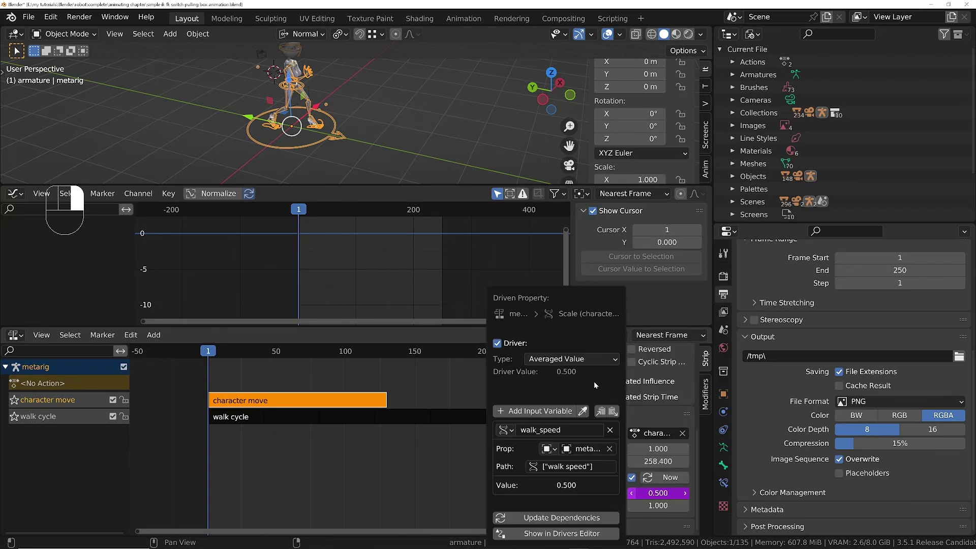
{"action": "left_click", "coordinate": [557, 359]}
{"action": "left_click", "coordinate": [564, 401]}
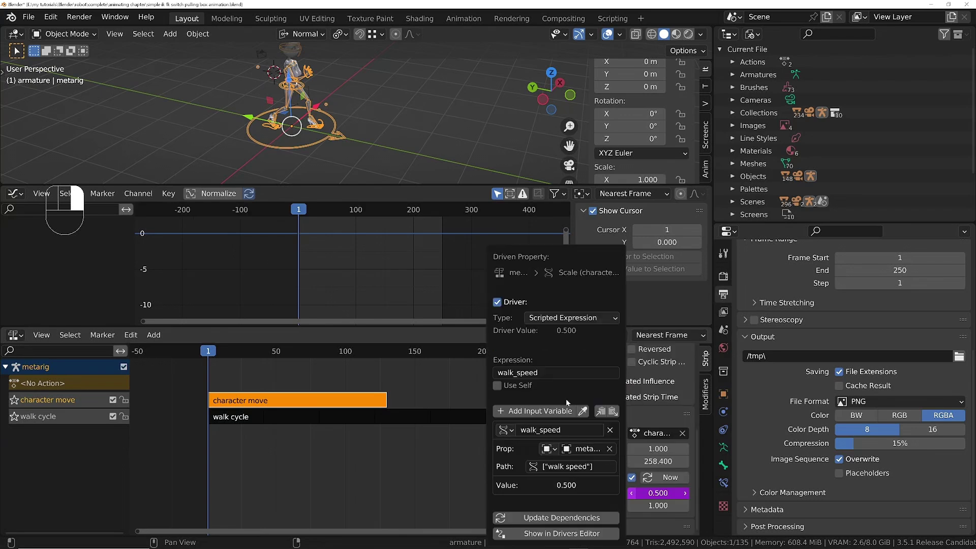
{"action": "left_click", "coordinate": [537, 372]}
{"action": "key", "text": "Return"}
- Play the robot's walk with the adjusted movement strip, return to the first frame, and maximize the 3D viewport
{"action": "middle_click_drag", "start_coordinate": [344, 441], "coordinate": [373, 379], "text": "ctrl"}
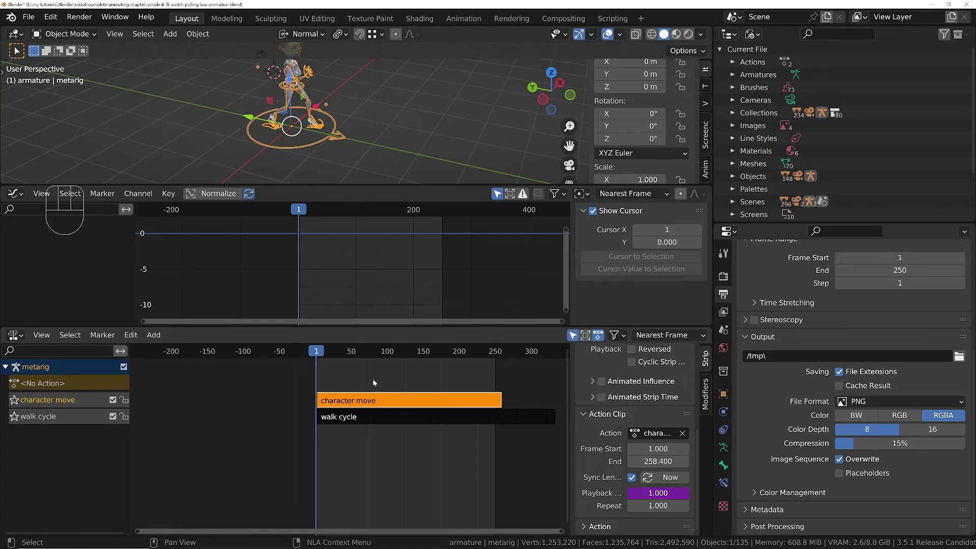
{"action": "key", "text": "space"}
{"action": "middle_click_drag", "start_coordinate": [365, 134], "coordinate": [294, 154], "text": "ctrl"}
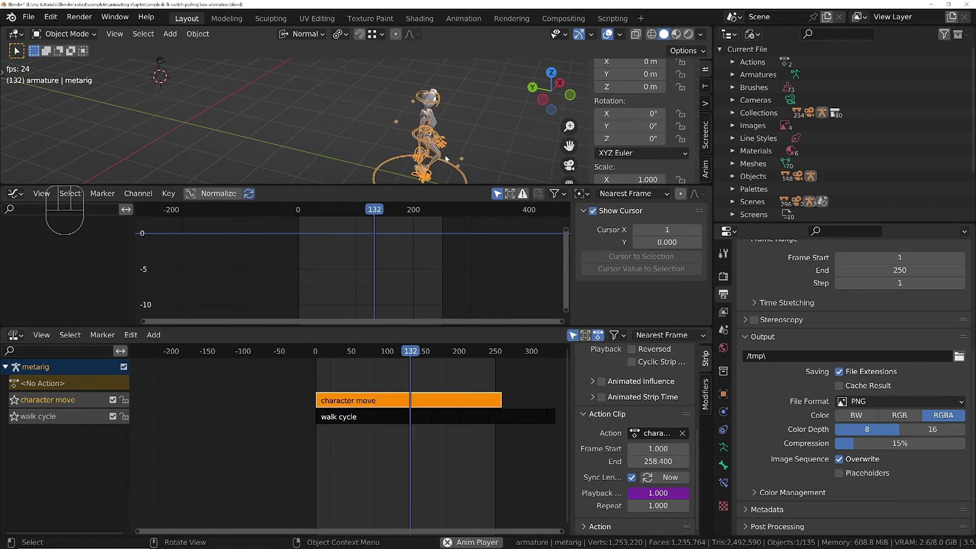
{"action": "key", "text": "space"}
{"action": "key", "text": "shift+Left"}
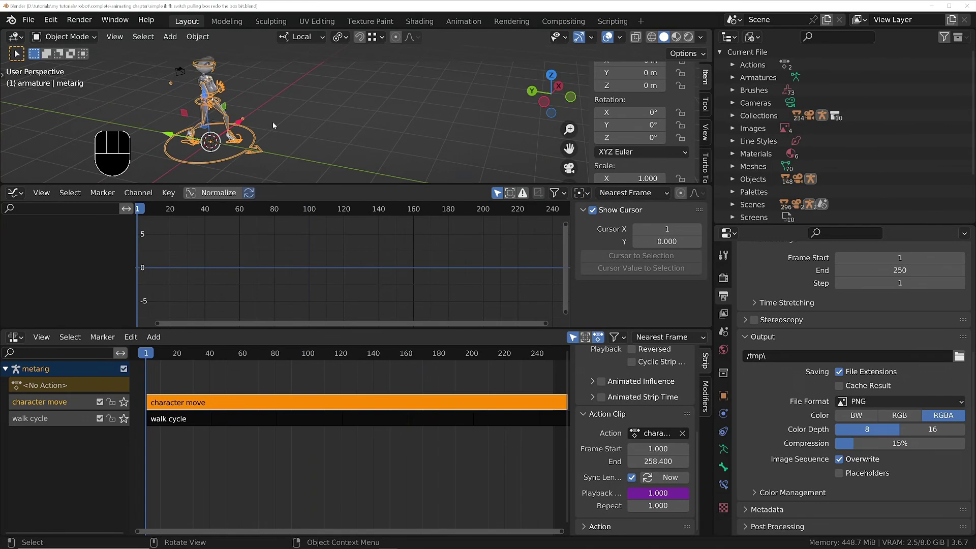
{"action": "key", "text": "ctrl+space"}
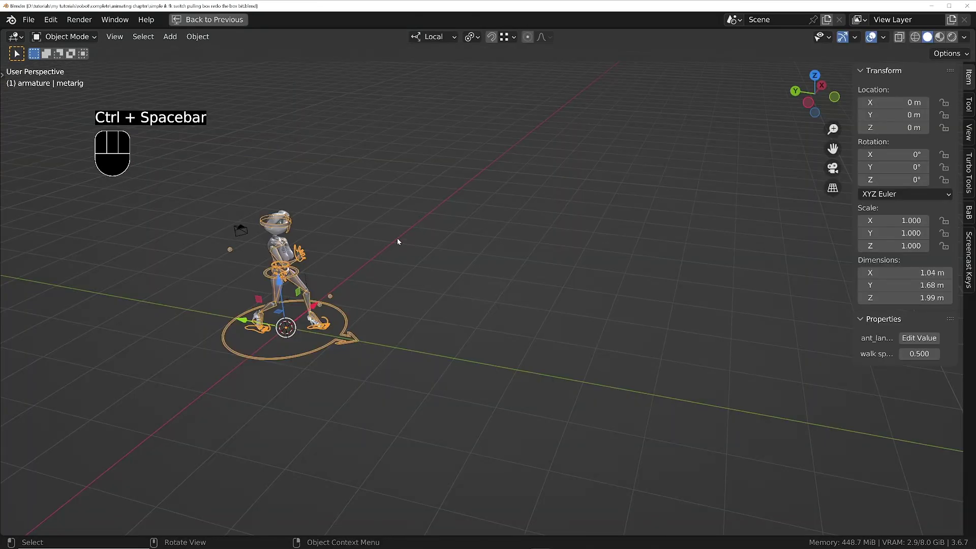
- Add a cube and move it along Y to about -7.76 m, ahead of the robot on its walking path
{"action": "key", "text": "shift+a"}
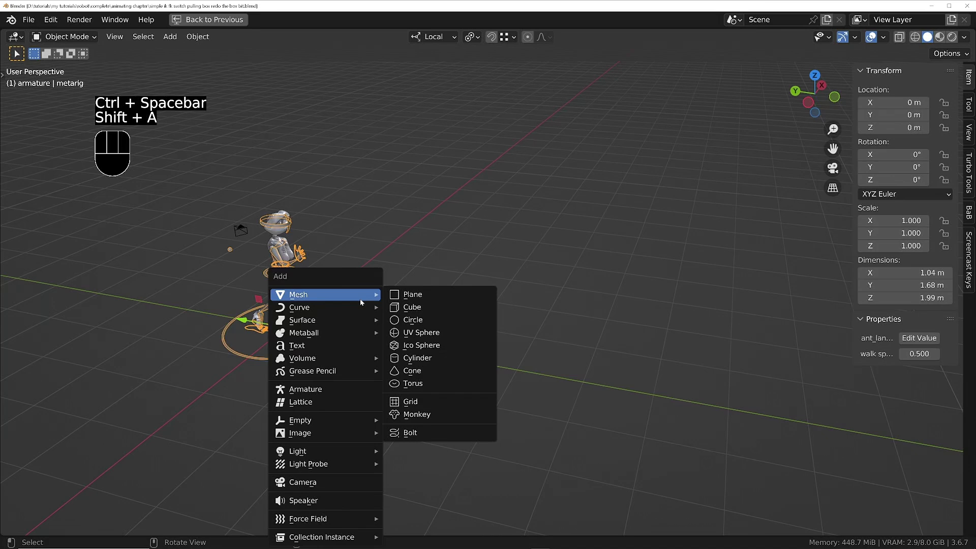
{"action": "left_click", "coordinate": [411, 308]}
{"action": "scroll", "coordinate": [383, 325], "scroll_direction": "down", "scroll_amount": 3}
{"action": "middle_click_drag", "start_coordinate": [383, 325], "coordinate": [389, 292], "text": "shift"}
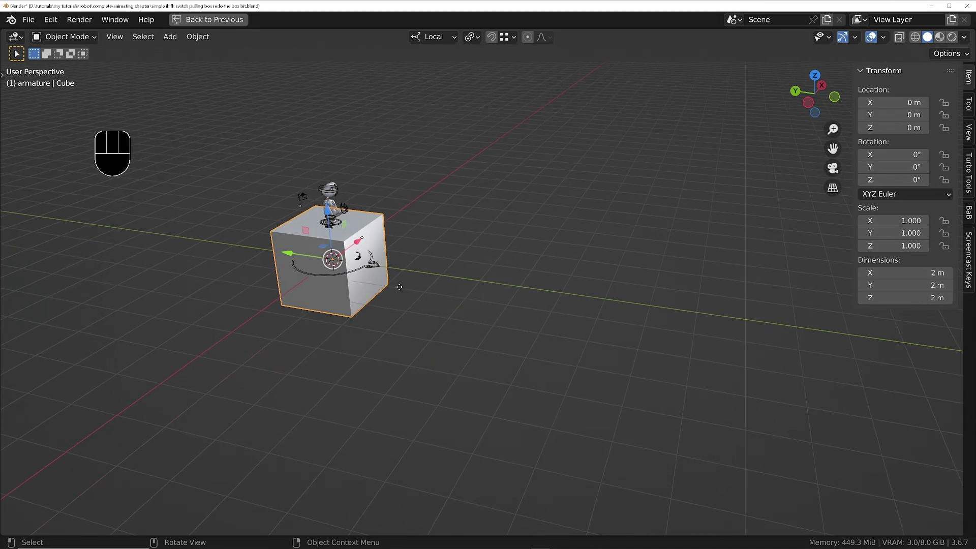
{"action": "key", "text": "g"}
{"action": "key", "text": "y"}
{"action": "left_click", "coordinate": [690, 316]}
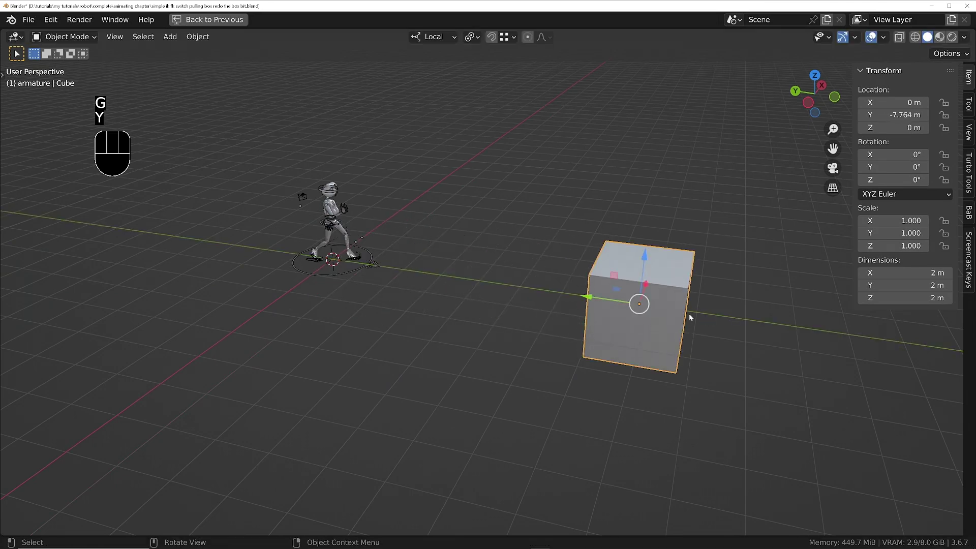
- Raise the cube 1 m along Z so its base rests on the ground line
{"action": "key", "text": "KP_3"}
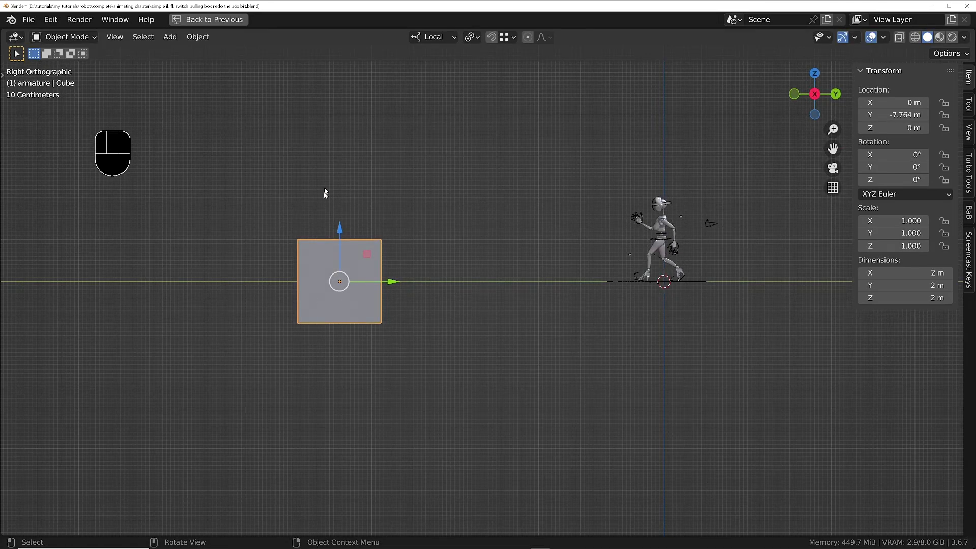
{"action": "key", "text": "g"}
{"action": "key", "text": "z"}
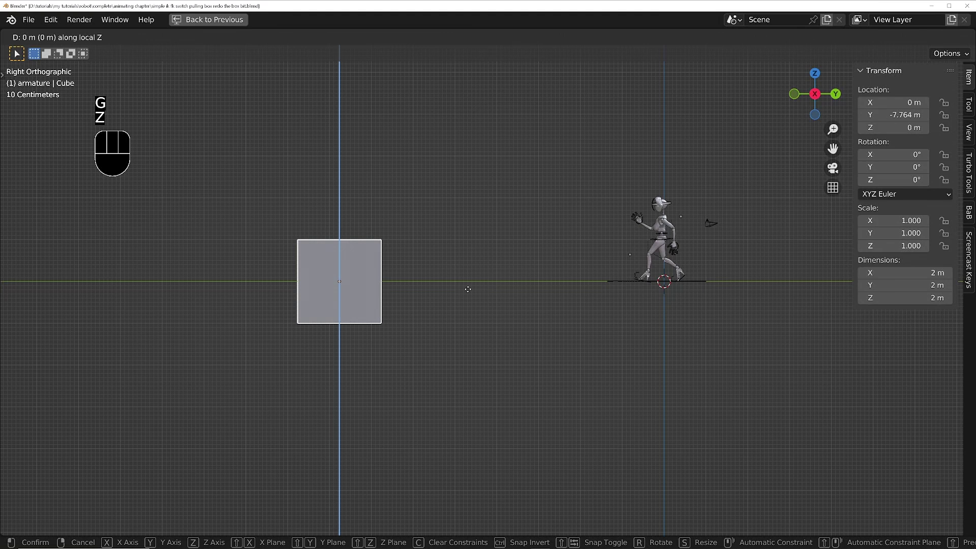
{"action": "key", "text": "KP_1"}
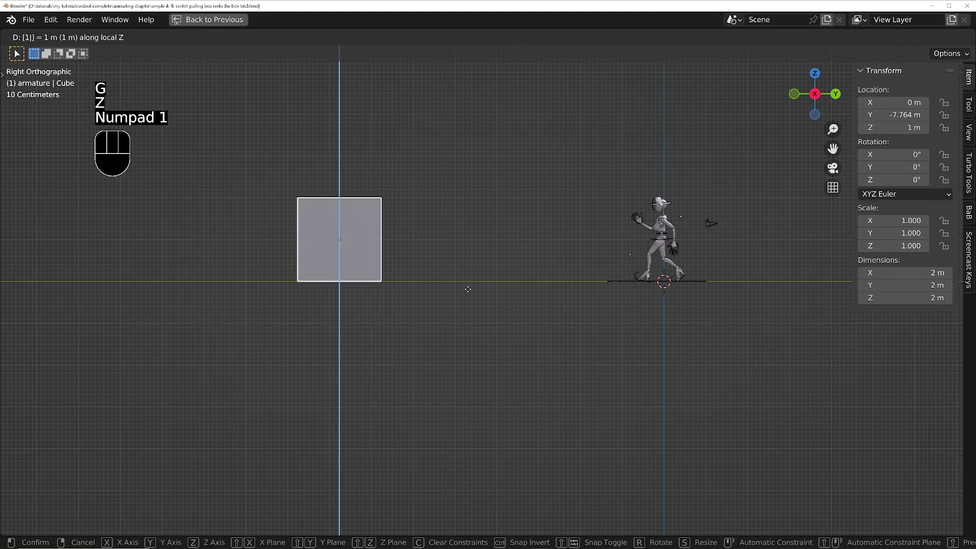
{"action": "key", "text": "KP_Enter"}
- Play the robot's walk toward the cube, stop it partway, and step back to frame 50
{"action": "middle_click_drag", "start_coordinate": [468, 289], "coordinate": [765, 284]}
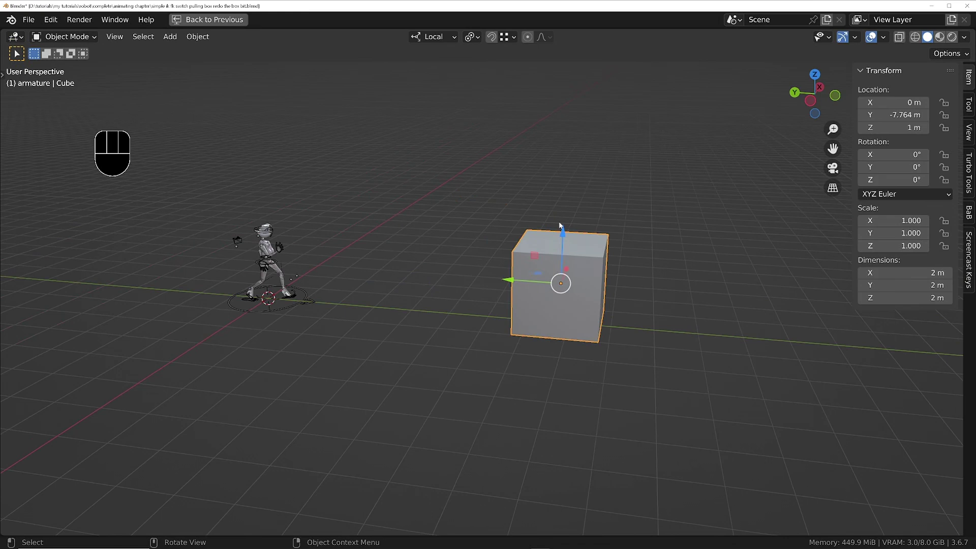
{"action": "middle_click_drag", "start_coordinate": [536, 280], "coordinate": [569, 282]}
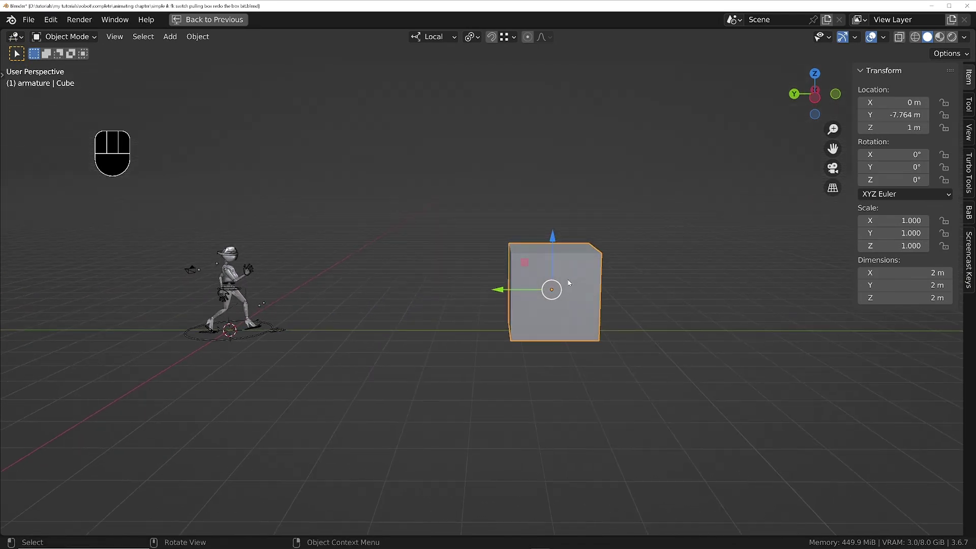
{"action": "key", "text": "ctrl"}
{"action": "middle_click_drag", "start_coordinate": [278, 322], "coordinate": [290, 273], "text": "ctrl"}
{"action": "key", "text": "space"}
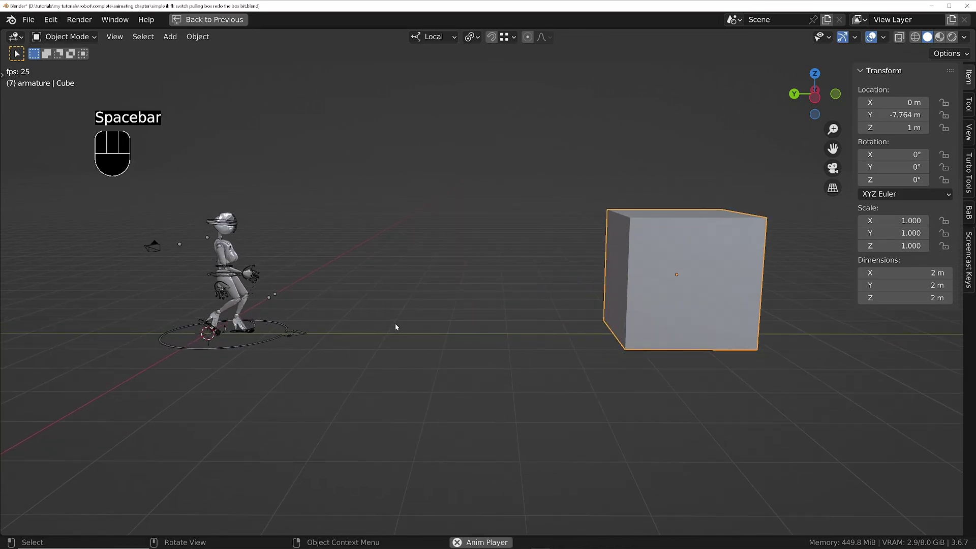
{"action": "key", "text": "space"}
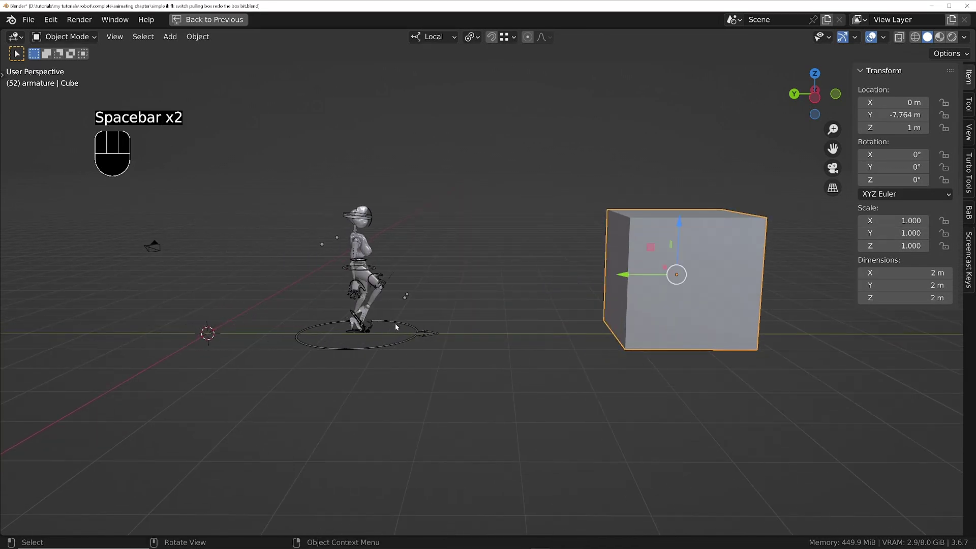
{"action": "middle_click_drag", "start_coordinate": [361, 292], "coordinate": [391, 292]}
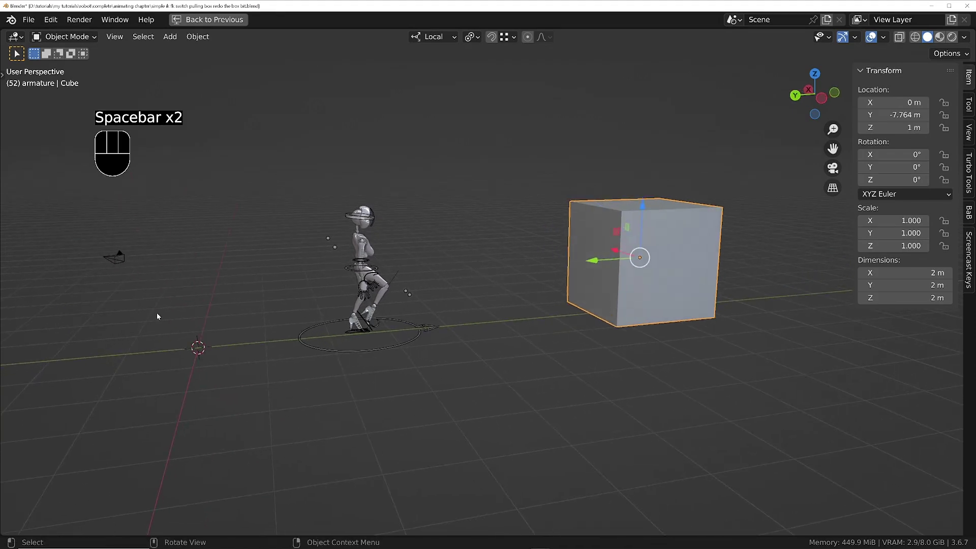
{"action": "middle_click_drag", "start_coordinate": [420, 257], "coordinate": [561, 319], "text": "ctrl"}
{"action": "key", "text": "Left"}
{"action": "key", "text": "Left"}
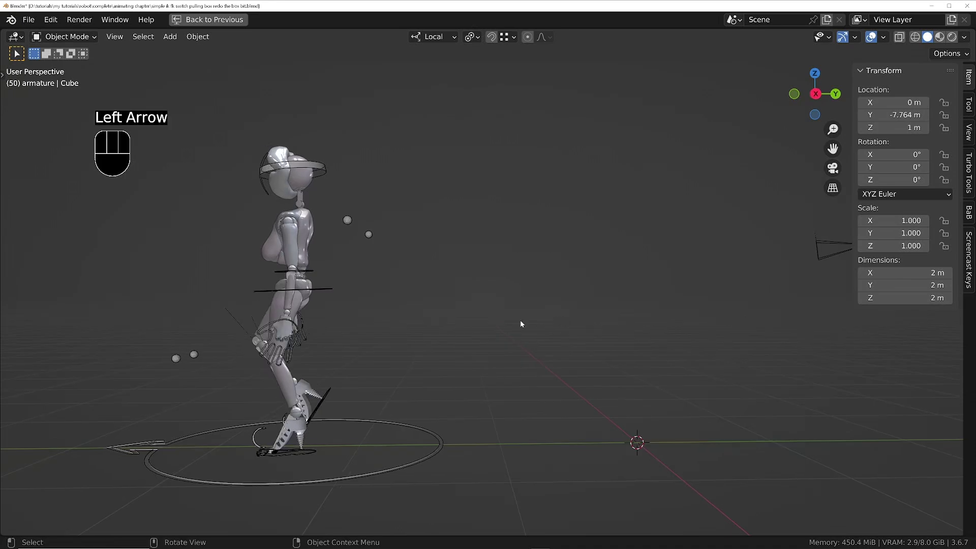
- Restore the full editor layout from the maximized viewport and change the Graph Editor area to a Dope Sheet
{"action": "middle_click_drag", "start_coordinate": [31, 356], "coordinate": [7, 311]}
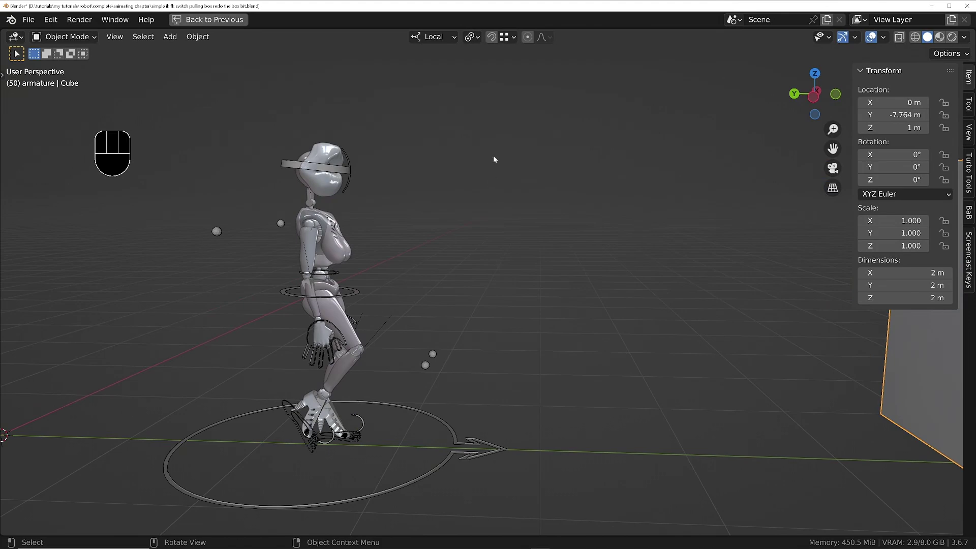
{"action": "middle_click_drag", "start_coordinate": [500, 165], "coordinate": [583, 271], "text": "shift"}
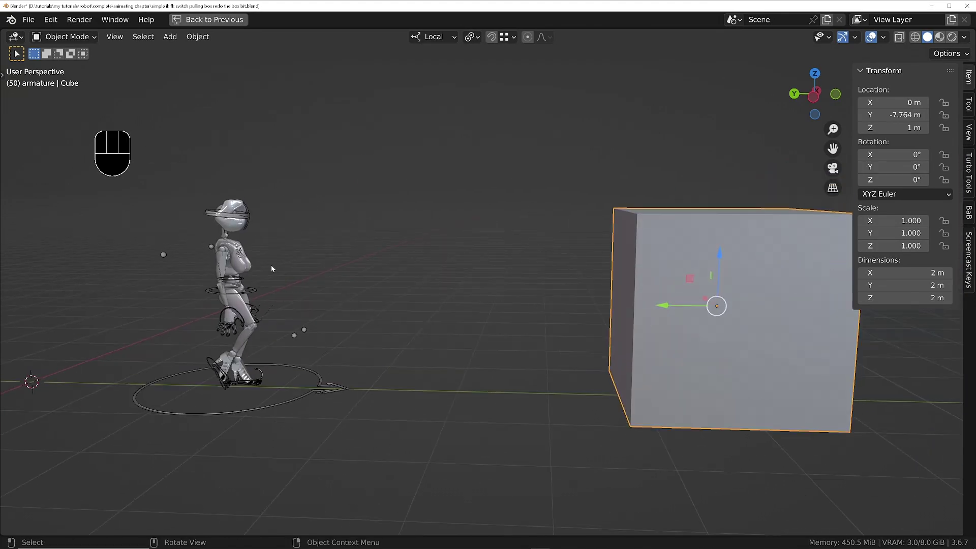
{"action": "middle_click_drag", "start_coordinate": [271, 269], "coordinate": [379, 285], "text": "shift"}
{"action": "scroll", "coordinate": [376, 282], "scroll_direction": "up", "scroll_amount": 3}
{"action": "key", "text": "ctrl+space"}
{"action": "scroll", "coordinate": [328, 171], "scroll_direction": "down", "scroll_amount": 2}
{"action": "left_click_drag", "start_coordinate": [330, 184], "coordinate": [330, 232]}
{"action": "left_click_drag", "start_coordinate": [337, 329], "coordinate": [340, 402]}
{"action": "left_click_drag", "start_coordinate": [350, 232], "coordinate": [355, 272]}
{"action": "scroll", "coordinate": [369, 213], "scroll_direction": "down", "scroll_amount": 1}
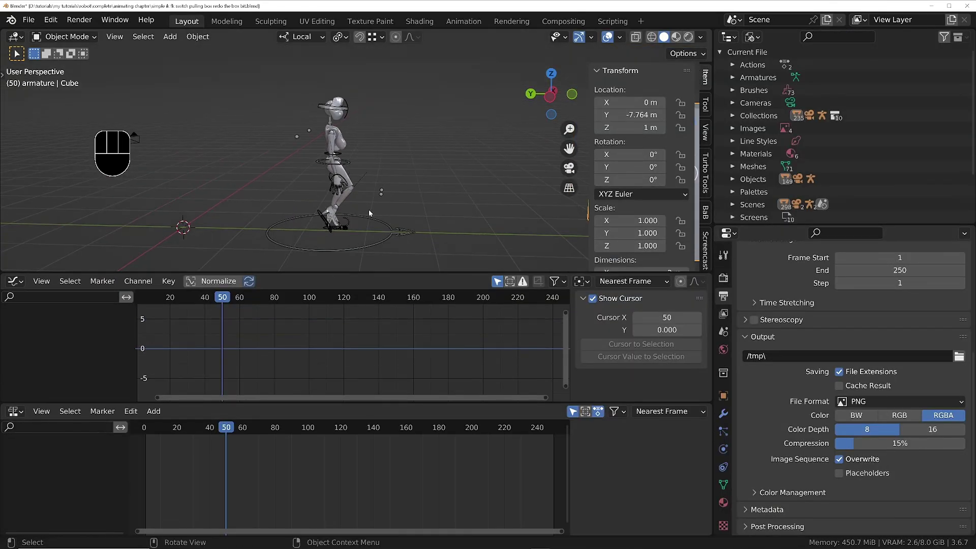
{"action": "left_click", "coordinate": [16, 281]}
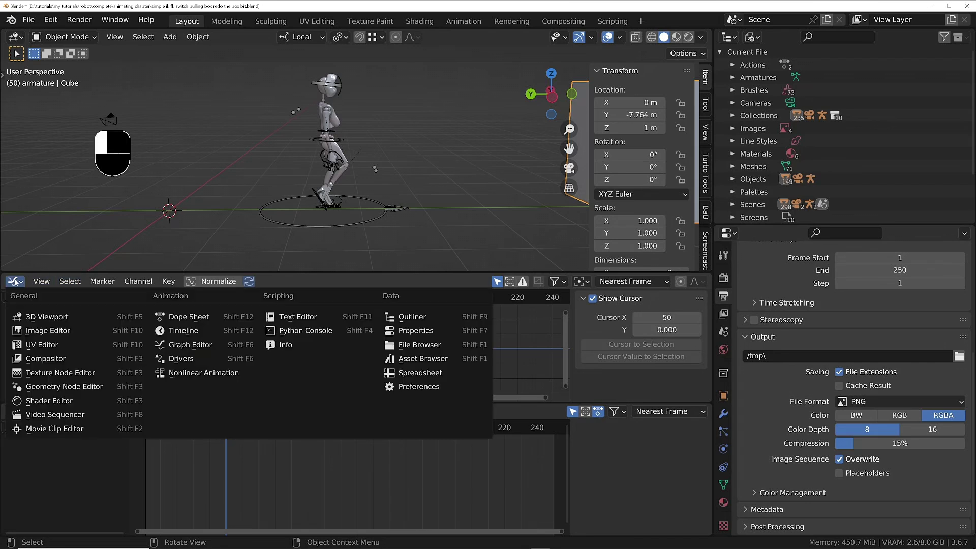
{"action": "left_click", "coordinate": [210, 317]}
- Select the metarig, enter Pose Mode, select the IK hand.R bone, and bring its ik mode property into view
{"action": "middle_click_drag", "start_coordinate": [262, 195], "coordinate": [261, 178], "text": "ctrl"}
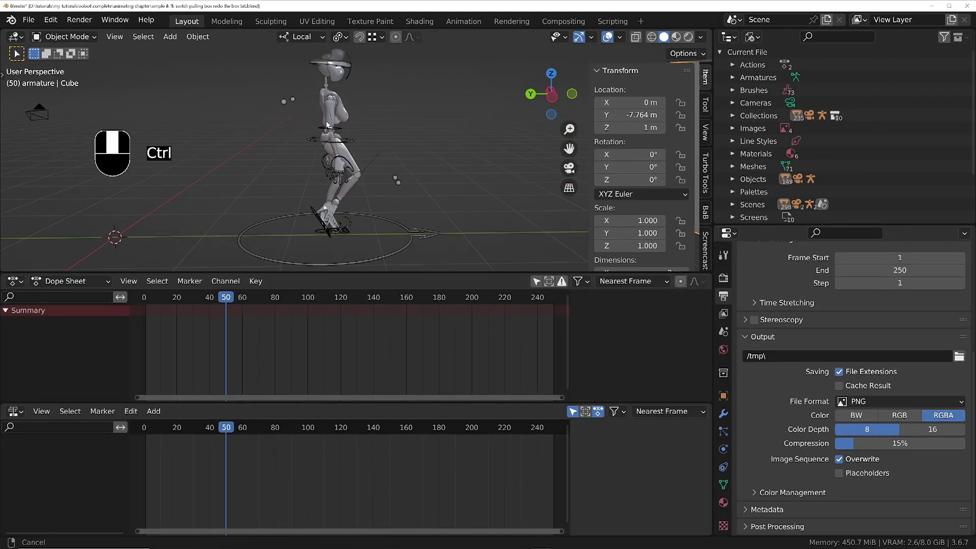
{"action": "middle_click_drag", "start_coordinate": [326, 124], "coordinate": [352, 191], "text": "ctrl"}
{"action": "left_click", "coordinate": [357, 194]}
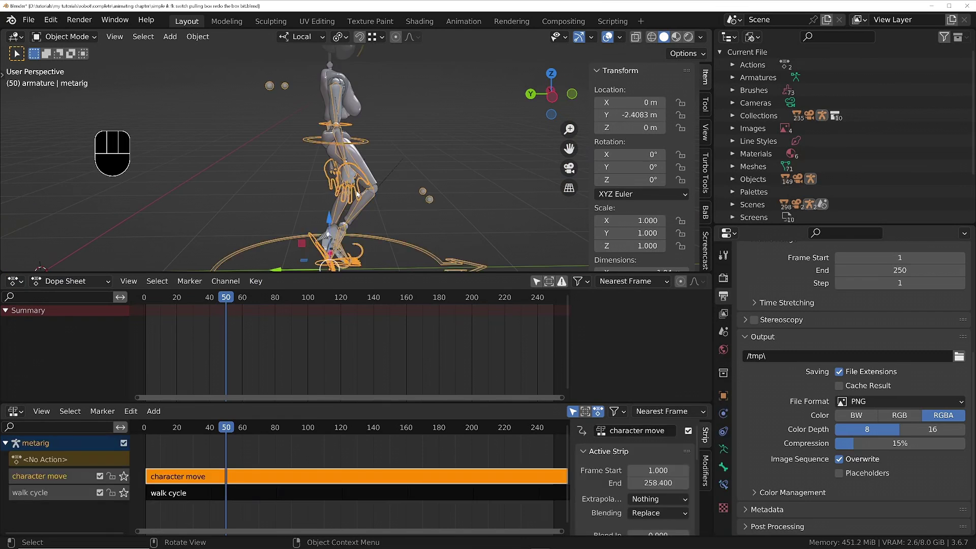
{"action": "key", "text": "Tab"}
{"action": "left_click", "coordinate": [354, 268]}
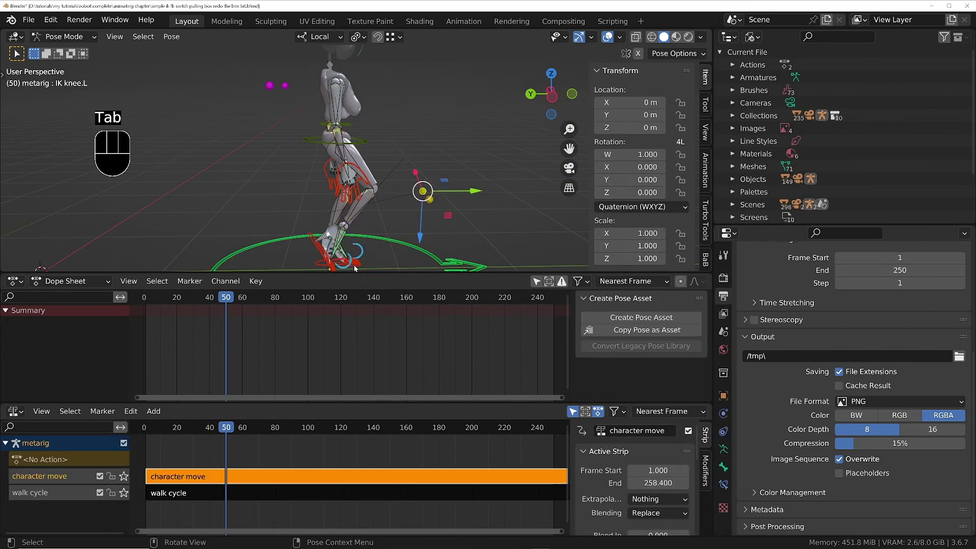
{"action": "left_click", "coordinate": [351, 204]}
{"action": "middle_click_drag", "start_coordinate": [611, 252], "coordinate": [611, 216]}
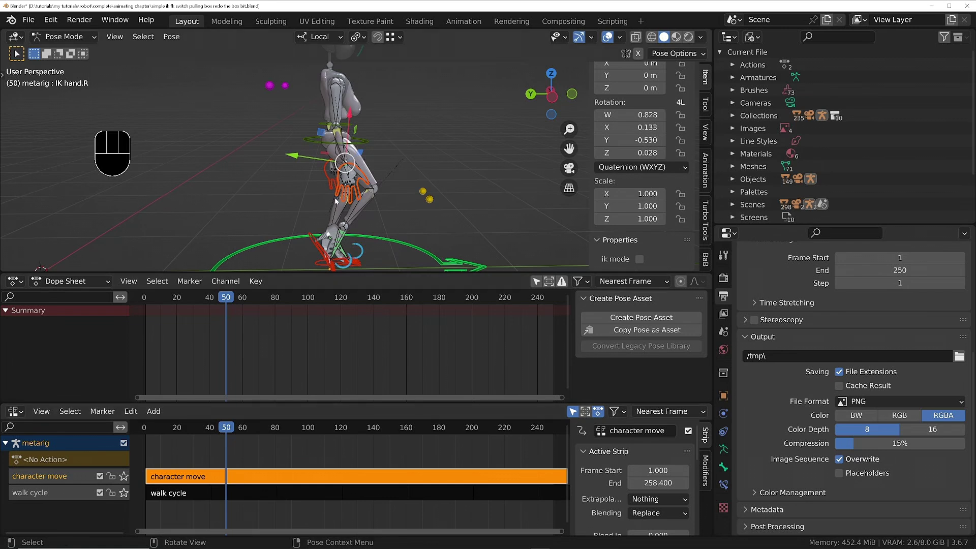
- Show the bone constraints of IK hand.R, keyframe its Visual Location & Rotation at frame 50, and enable its ik mode
{"action": "left_click", "coordinate": [724, 484]}
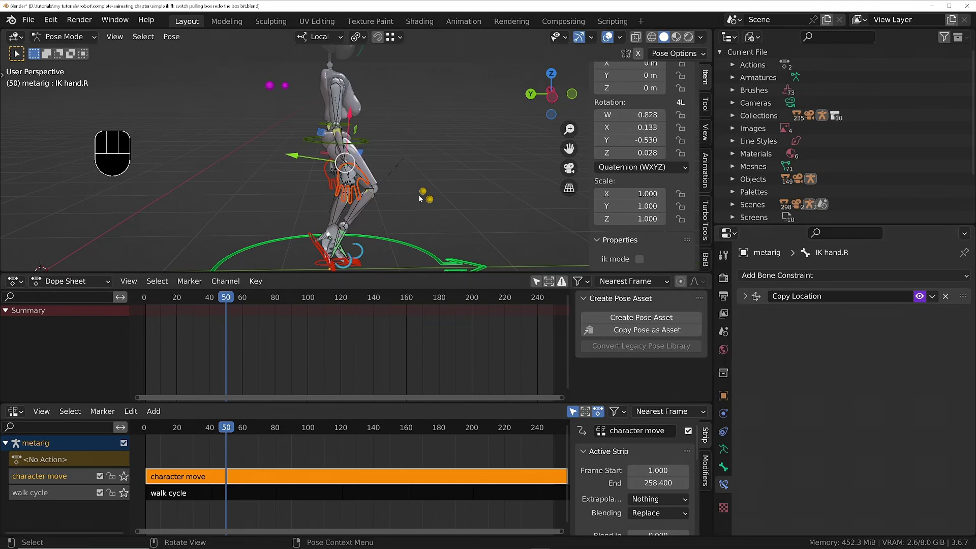
{"action": "key", "text": "i"}
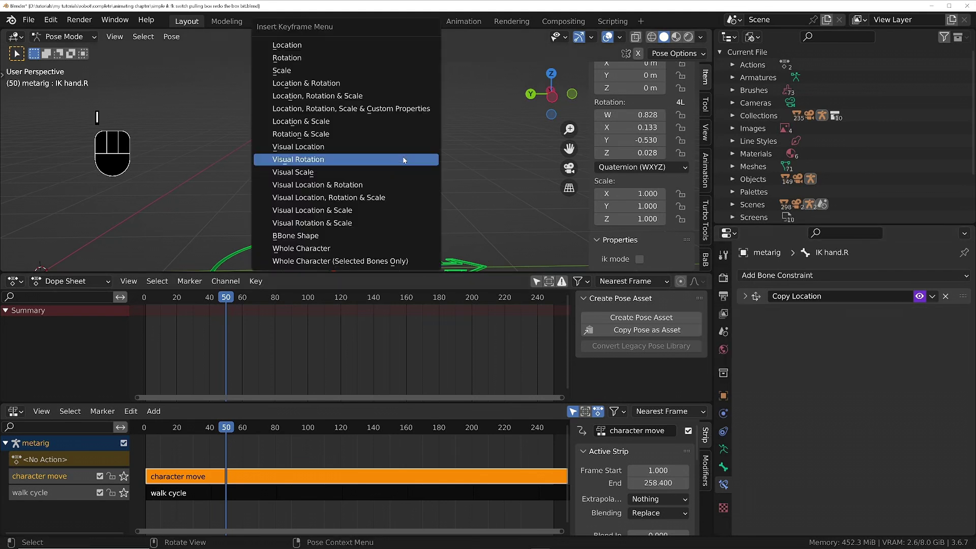
{"action": "left_click", "coordinate": [345, 186]}
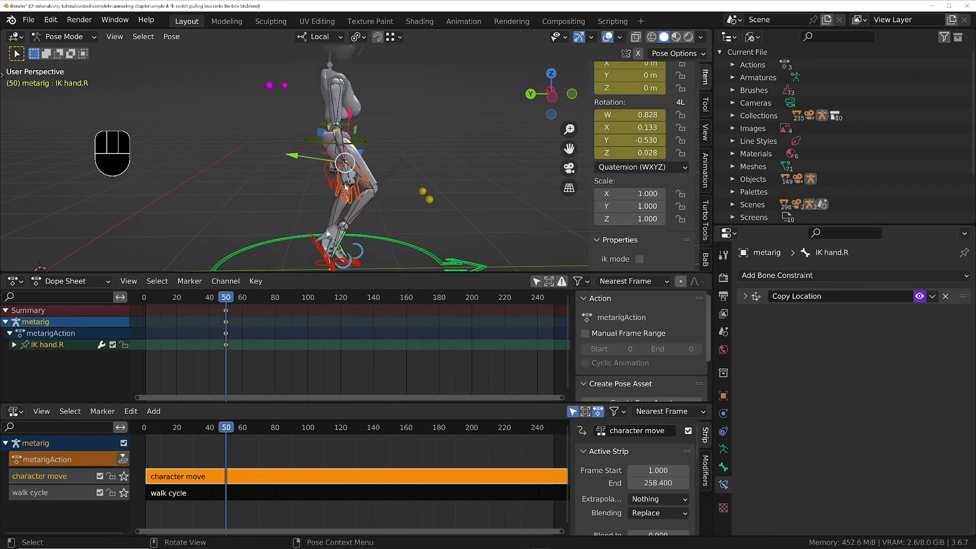
{"action": "left_click", "coordinate": [639, 260]}
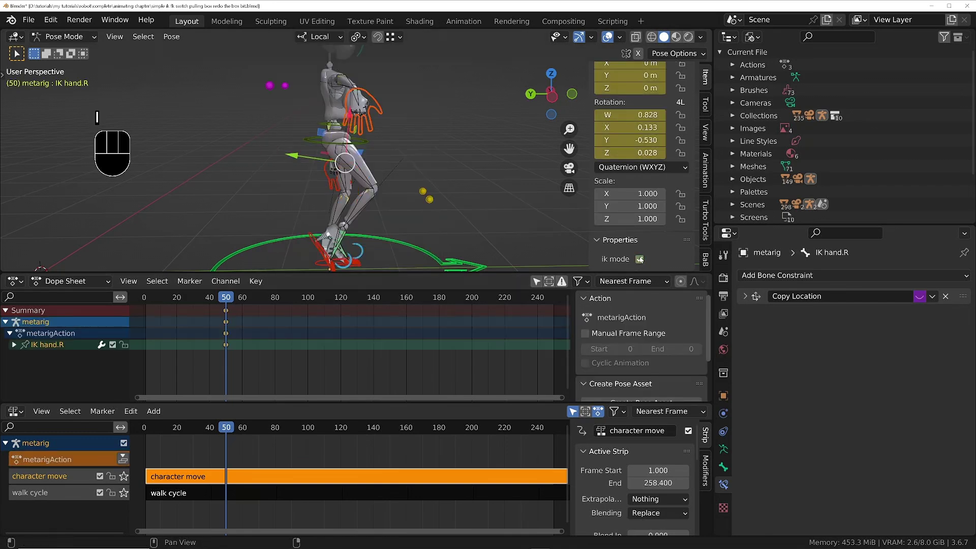
- Keyframe the Visual Location & Rotation of IK hand.L at frame 50 and enable its ik on property
{"action": "left_click", "coordinate": [332, 184]}
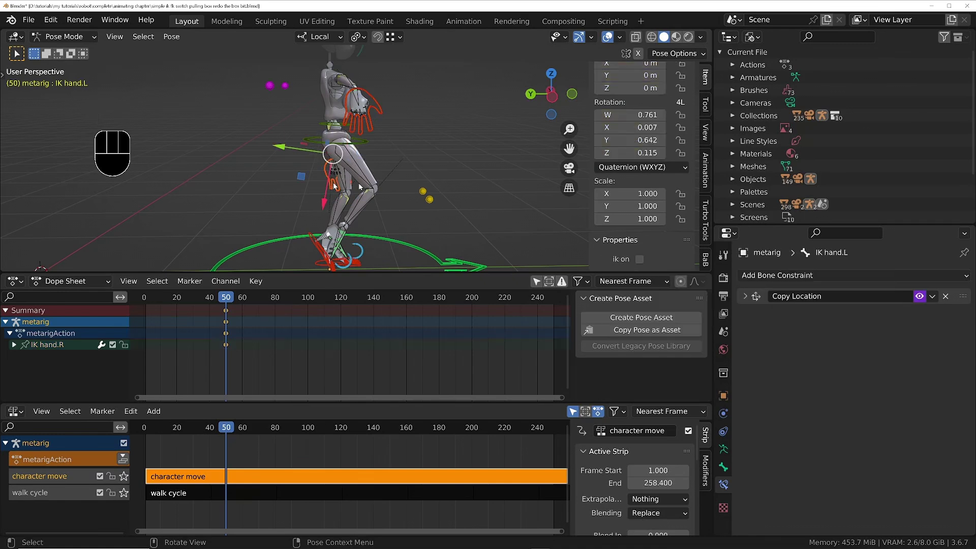
{"action": "key", "text": "i"}
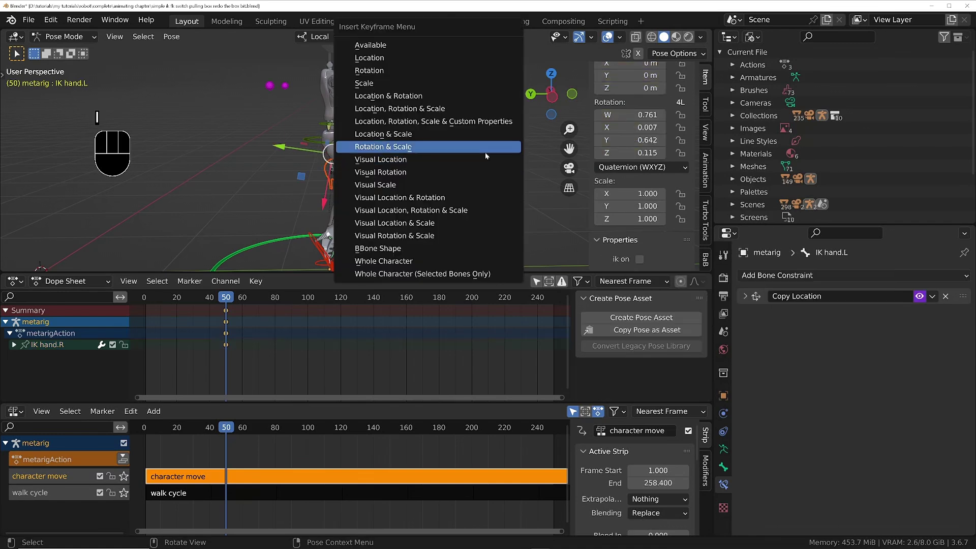
{"action": "left_click", "coordinate": [417, 198]}
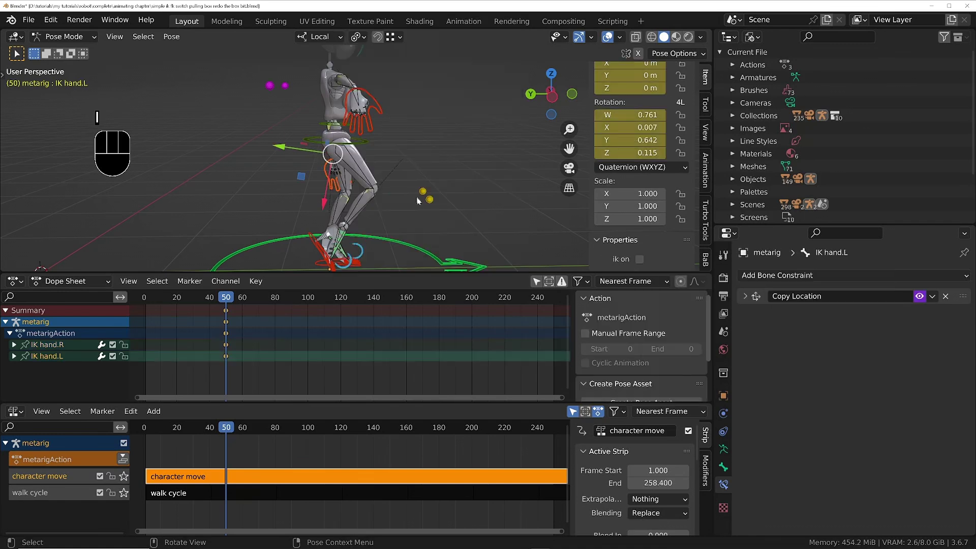
{"action": "left_click", "coordinate": [639, 259]}
- Compare the hand poses on the frames just before and after frame 50, and return to frame 50
{"action": "key", "text": "Right"}
{"action": "key", "text": "Left"}
{"action": "key", "text": "Left"}
{"action": "key", "text": "Left"}
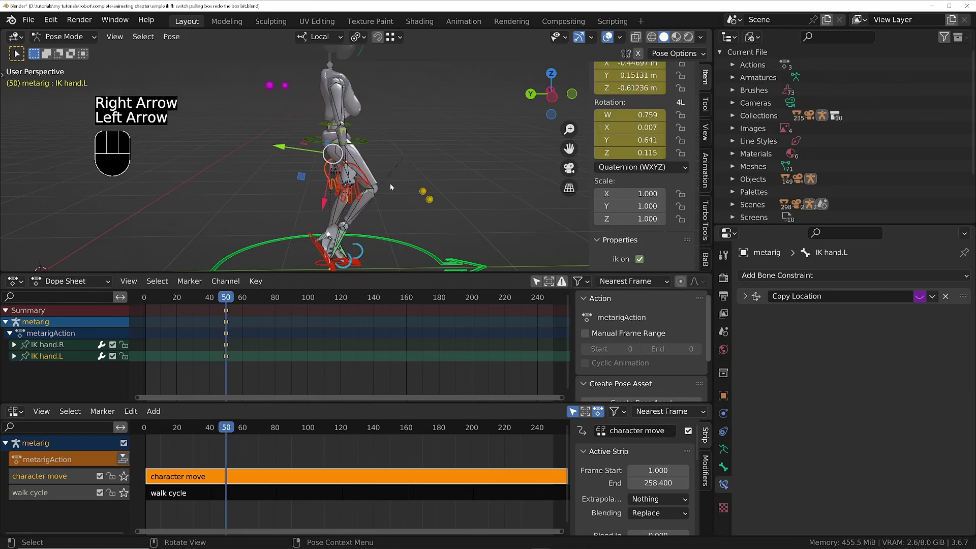
{"action": "key", "text": "Right"}
{"action": "key", "text": "Left"}
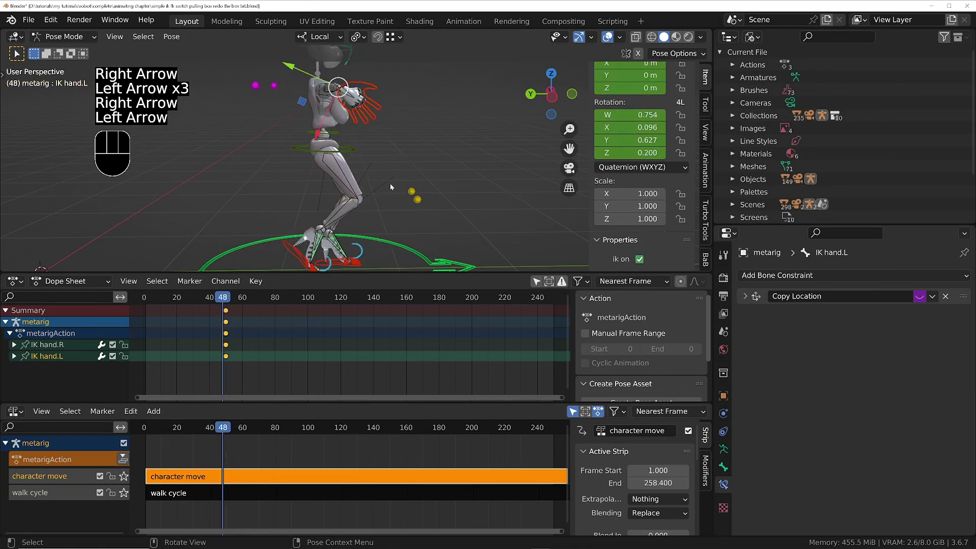
{"action": "key", "text": "Right"}
{"action": "key", "text": "Right"}
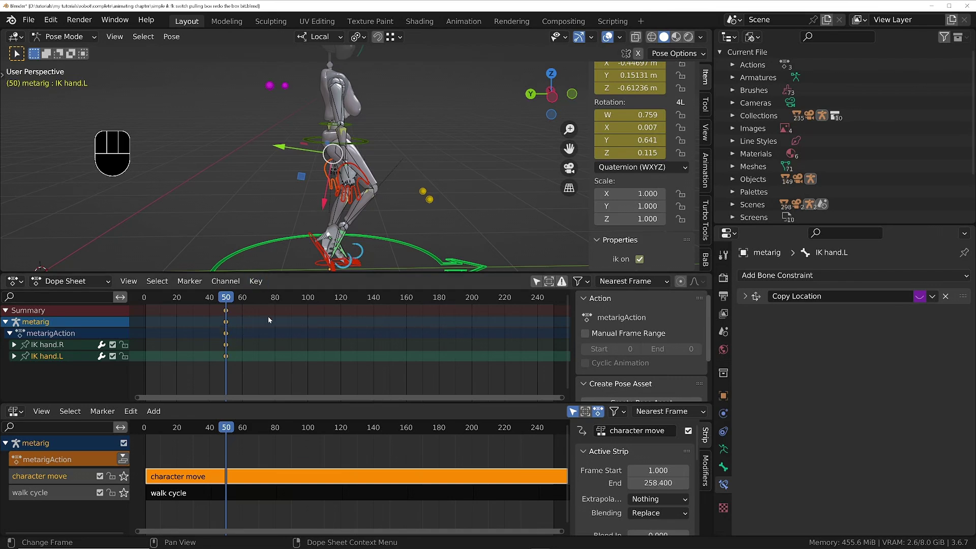
- Step forward past frame 60 and back to frame 56 to check how the hands behave after the keyframes
{"action": "key", "text": "Right"}
{"action": "key", "text": "Right"}
{"action": "key", "text": "Right"}
{"action": "key", "text": "Right"}
{"action": "key", "text": "Right"}
{"action": "key", "text": "Right"}
{"action": "key", "text": "Right"}
{"action": "key", "text": "Right"}
{"action": "key", "text": "Right"}
{"action": "key", "text": "Right"}
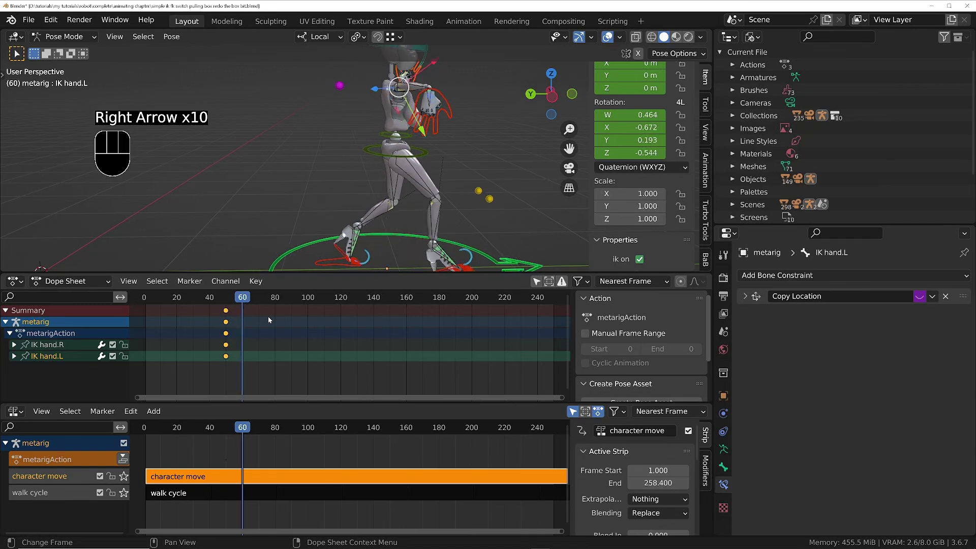
{"action": "key", "text": "Right"}
{"action": "key", "text": "Right"}
{"action": "key", "text": "Right"}
{"action": "key", "text": "Right"}
{"action": "key", "text": "Left"}
{"action": "key", "text": "Left"}
{"action": "key", "text": "Left"}
{"action": "key", "text": "Left"}
{"action": "key", "text": "Left"}
{"action": "key", "text": "Left"}
{"action": "key", "text": "Left"}
{"action": "key", "text": "Left"}
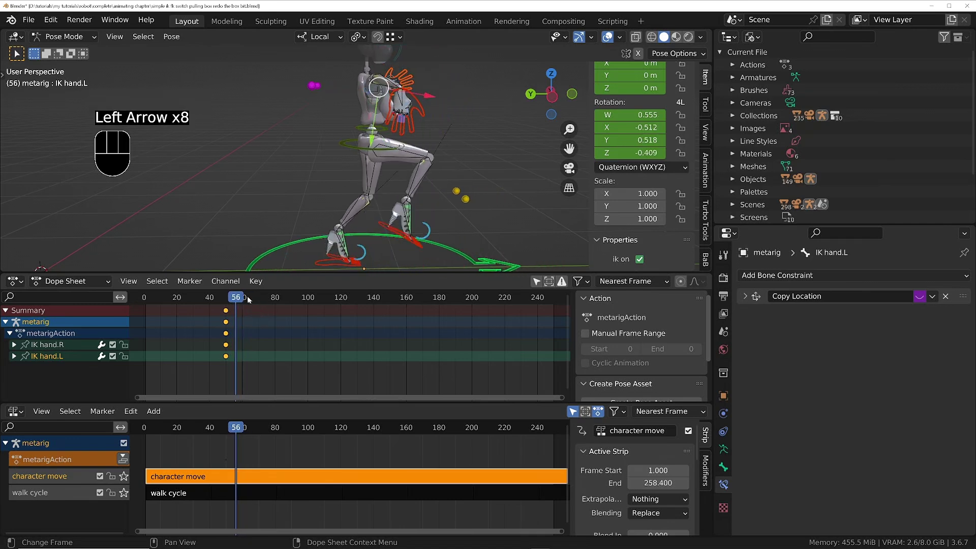
- Select the metarigAction track in the NLA editor and set its extrapolation to Hold Forward
{"action": "left_click", "coordinate": [62, 460]}
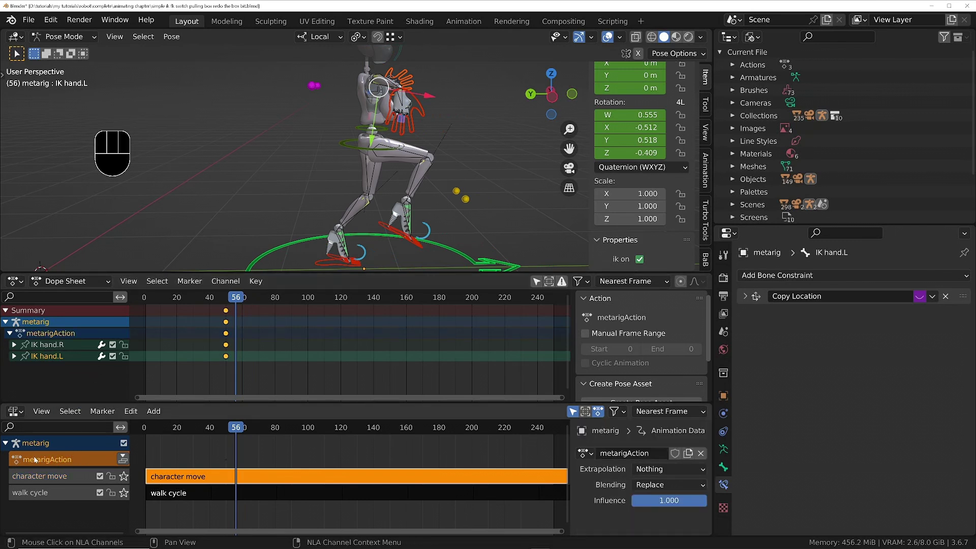
{"action": "left_click", "coordinate": [665, 470]}
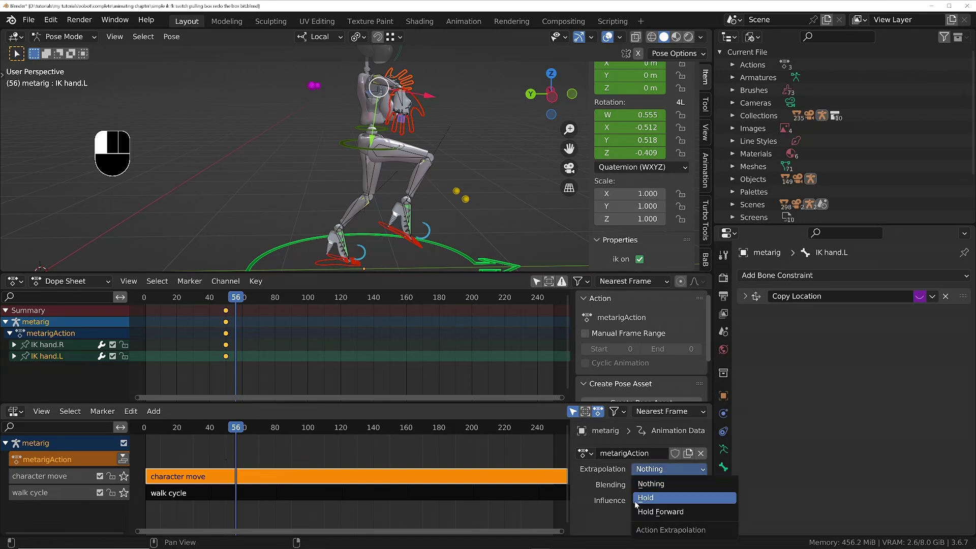
{"action": "left_click", "coordinate": [667, 515]}
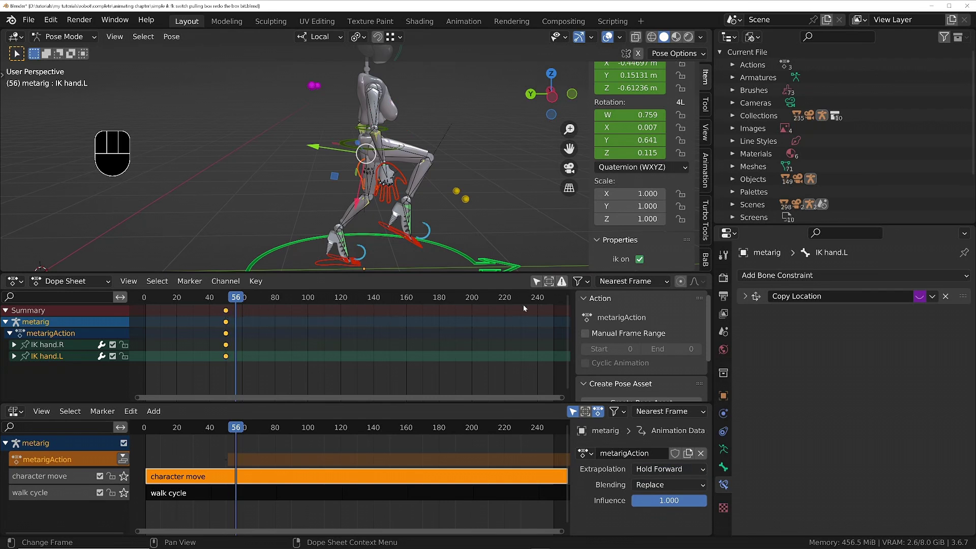
- Scrub through the frames after and before the frame 50 keyframes to check the hands, stopping at frame 33
{"action": "left_click", "coordinate": [269, 298]}
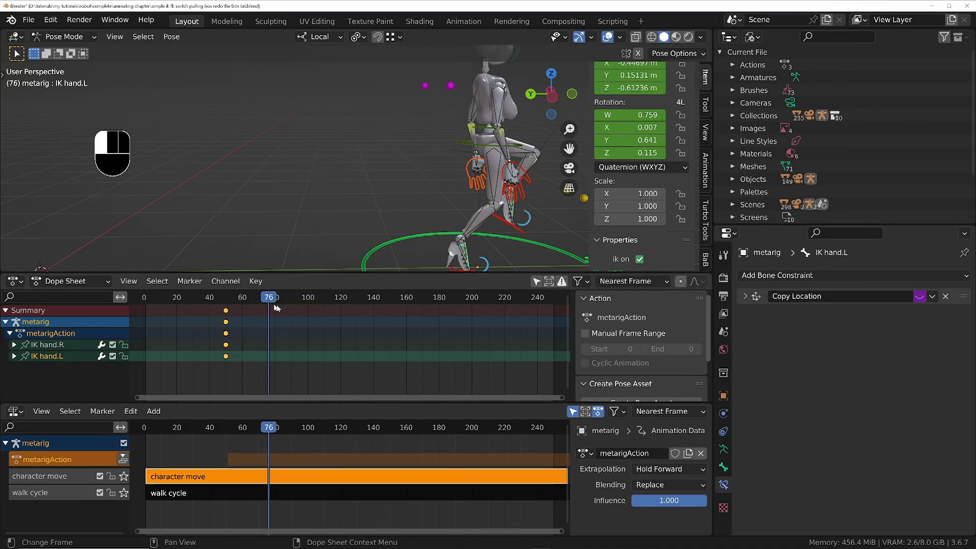
{"action": "left_click_drag", "start_coordinate": [276, 307], "coordinate": [237, 307]}
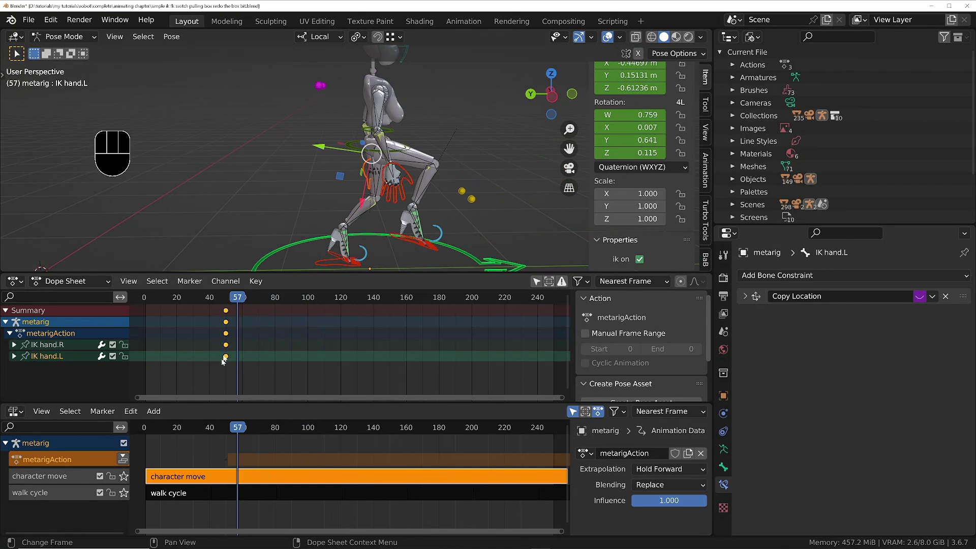
{"action": "left_click_drag", "start_coordinate": [240, 301], "coordinate": [196, 300]}
{"action": "scroll", "coordinate": [253, 136], "scroll_direction": "down", "scroll_amount": 3}
{"action": "middle_click_drag", "start_coordinate": [253, 136], "coordinate": [403, 172], "text": "shift"}
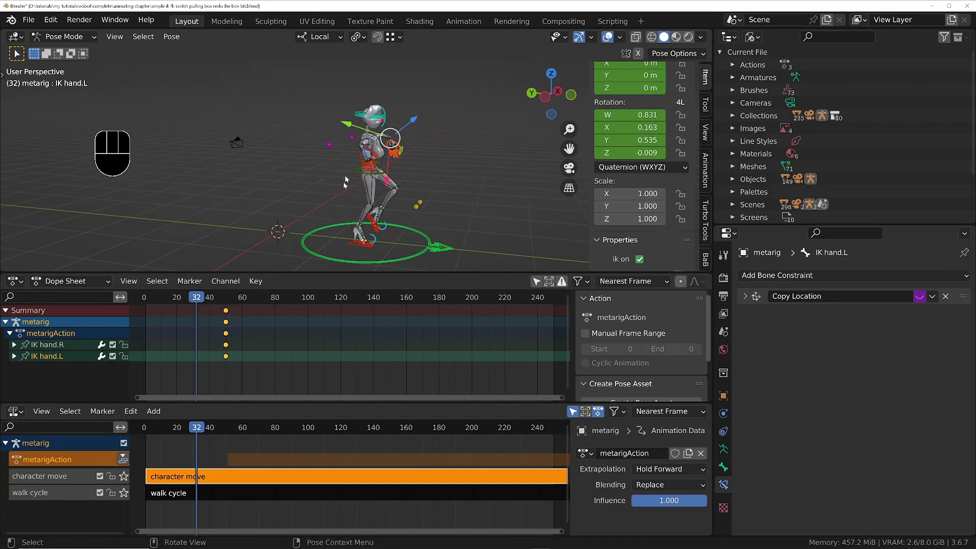
{"action": "key", "text": "Right"}
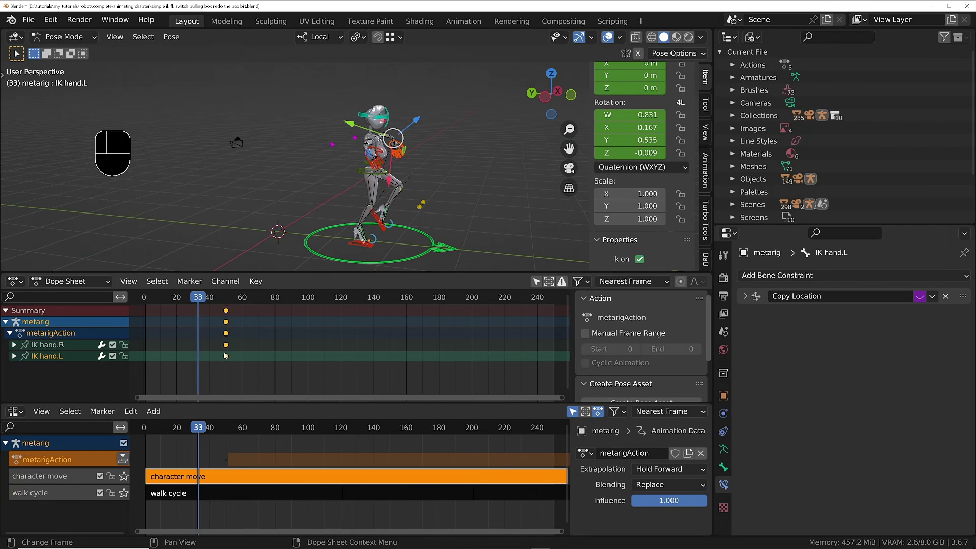
- Try disabling the ik on property of IK hand.L at frame 33 and re-evaluate that frame
{"action": "left_click", "coordinate": [639, 259]}
{"action": "middle_click_drag", "start_coordinate": [447, 196], "coordinate": [511, 187]}
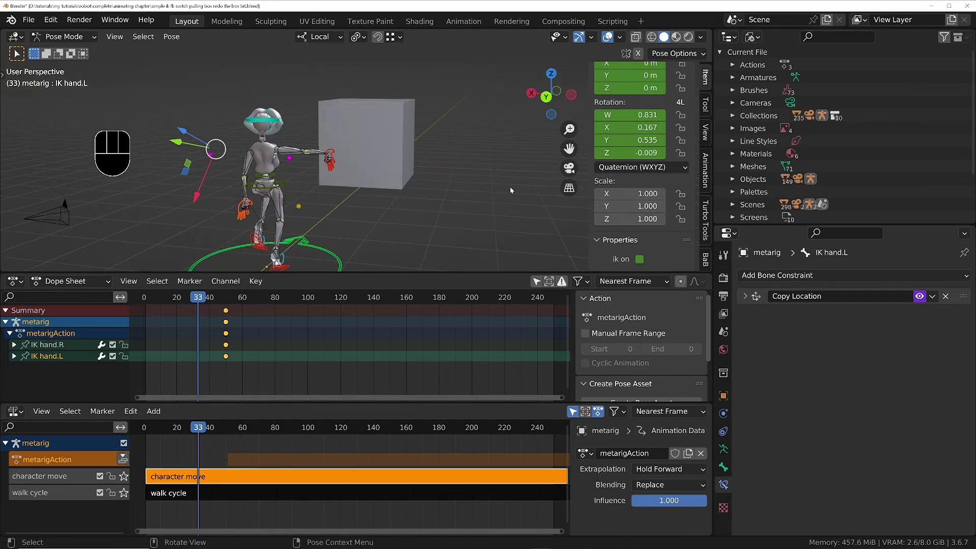
{"action": "left_click", "coordinate": [198, 301]}
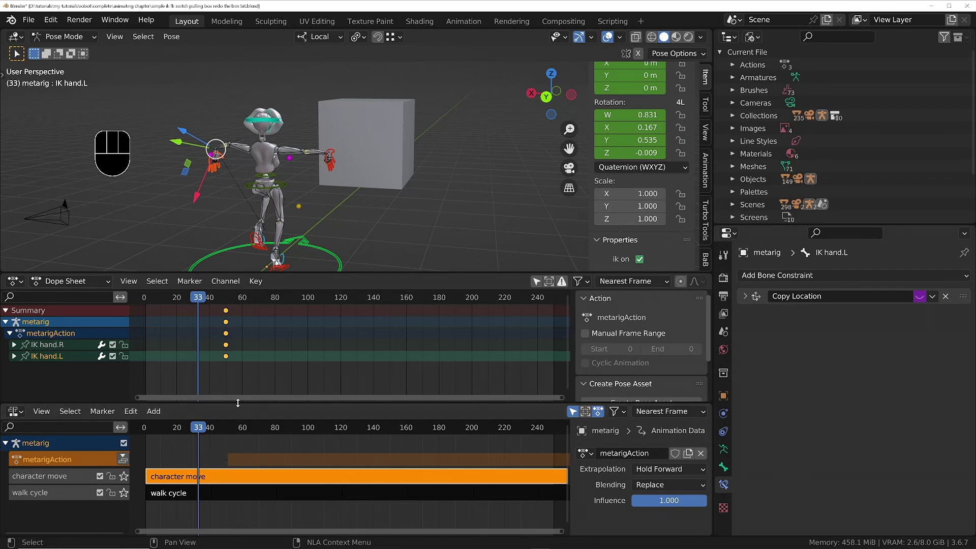
- Edit the ik on custom property of IK hand.L so its default value is off, and refresh at frame 32
{"action": "left_click", "coordinate": [723, 466]}
{"action": "scroll", "coordinate": [864, 485], "scroll_direction": "down", "scroll_amount": 15}
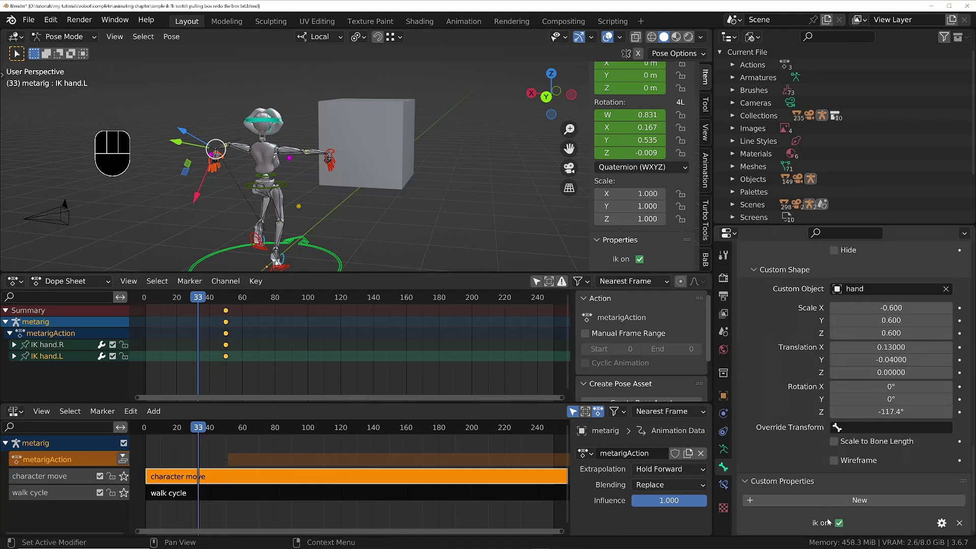
{"action": "left_click", "coordinate": [941, 522]}
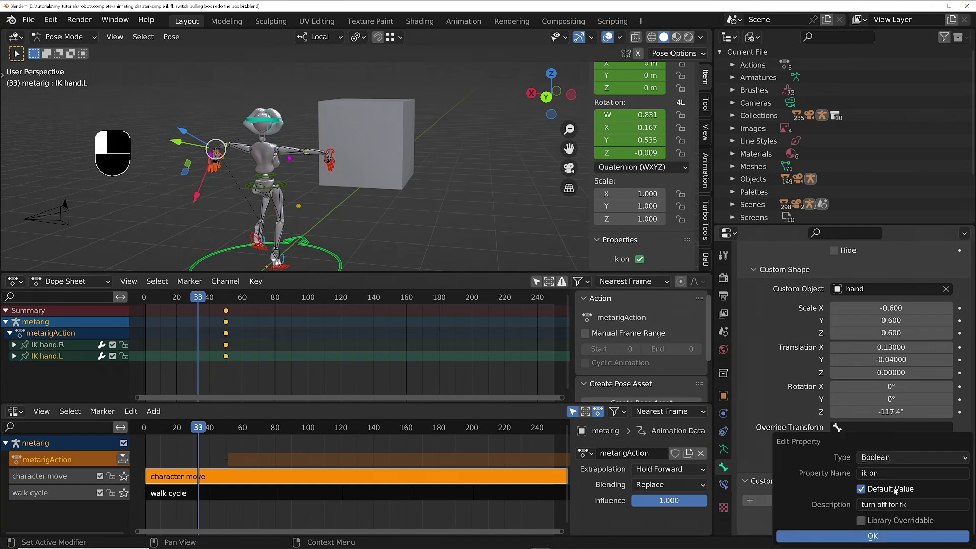
{"action": "left_click", "coordinate": [861, 489]}
{"action": "left_click", "coordinate": [906, 537]}
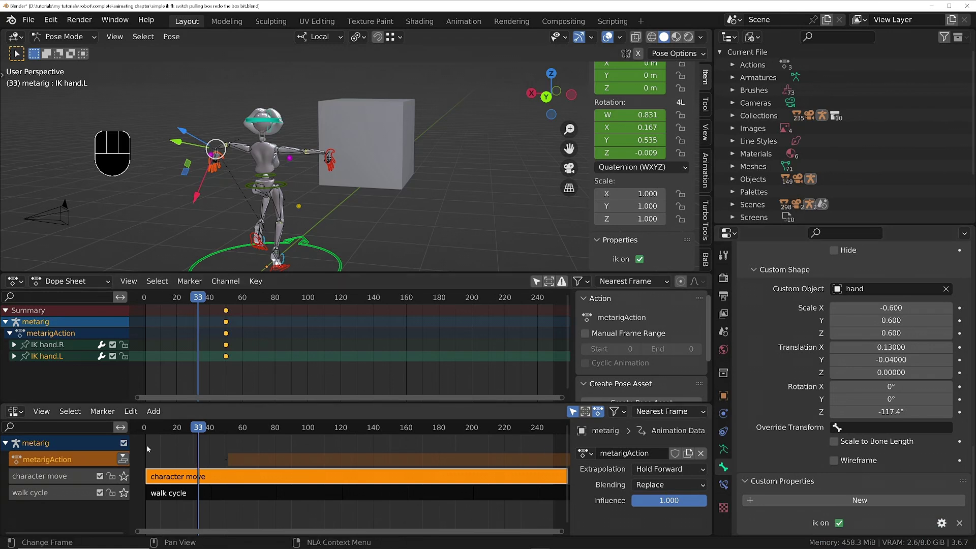
{"action": "mouse_move", "coordinate": [196, 429]}
{"action": "left_mouse_down"}
{"action": "mouse_move", "coordinate": [165, 428]}
{"action": "mouse_move", "coordinate": [222, 440]}
{"action": "mouse_move", "coordinate": [220, 432]}
{"action": "mouse_move", "coordinate": [284, 430]}
{"action": "mouse_move", "coordinate": [196, 431]}
{"action": "left_mouse_up"}
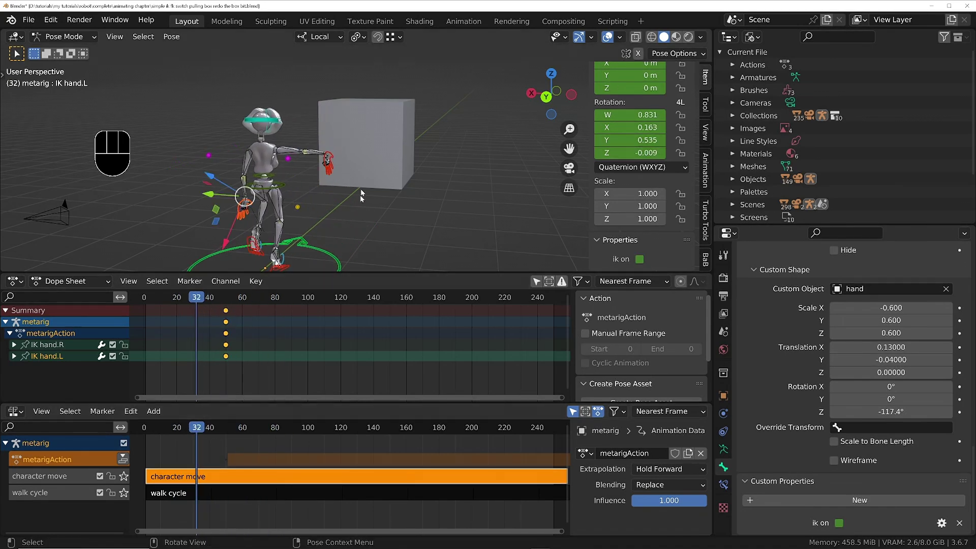
- Turn off the default value of IK hand.R's ik mode custom property and scrub to frame 54
{"action": "left_click", "coordinate": [331, 161]}
{"action": "left_click", "coordinate": [941, 522]}
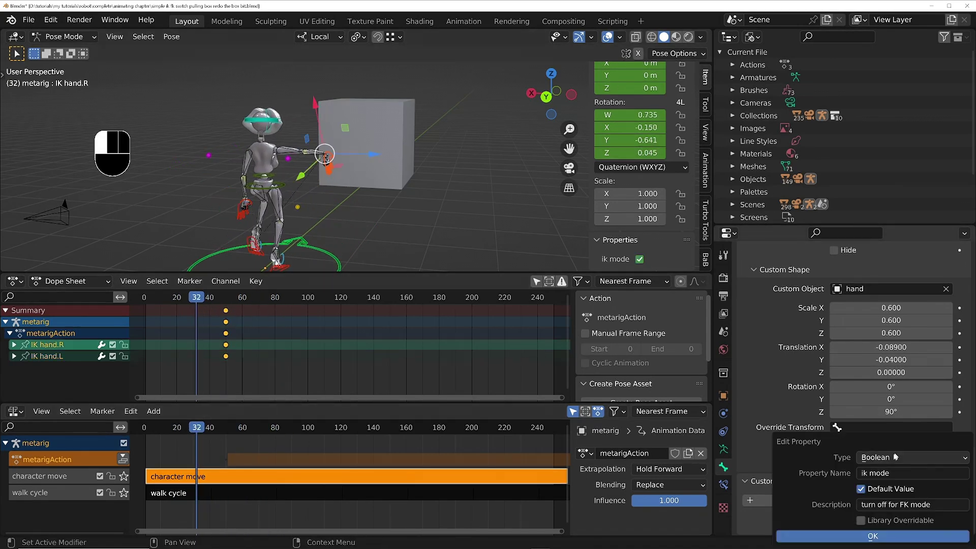
{"action": "left_click", "coordinate": [895, 488]}
{"action": "left_click", "coordinate": [873, 536]}
{"action": "left_click_drag", "start_coordinate": [196, 430], "coordinate": [233, 432]}
{"action": "middle_click_drag", "start_coordinate": [284, 163], "coordinate": [367, 163]}
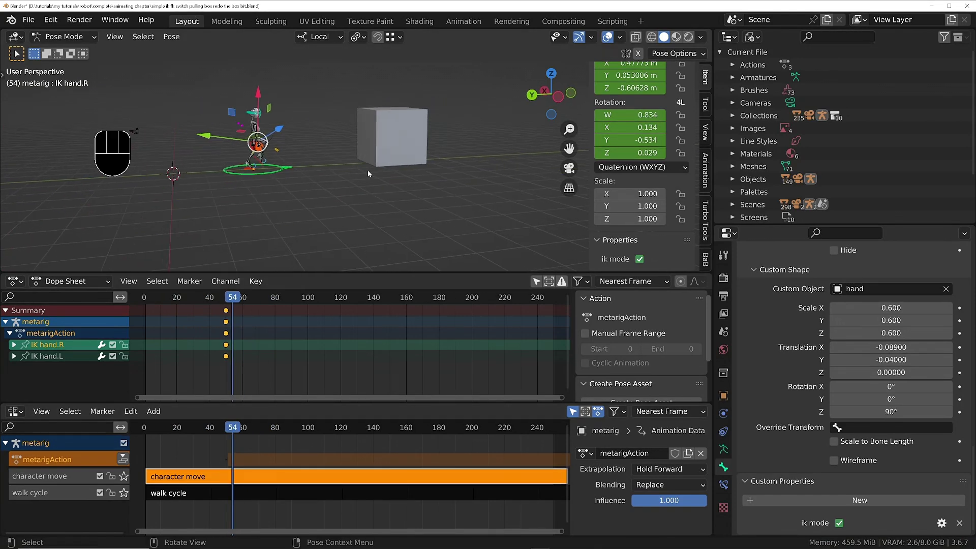
- At frame 50, switch to Object Mode and move the cube along its local Y axis to in front of the robot
{"action": "key", "text": "Down"}
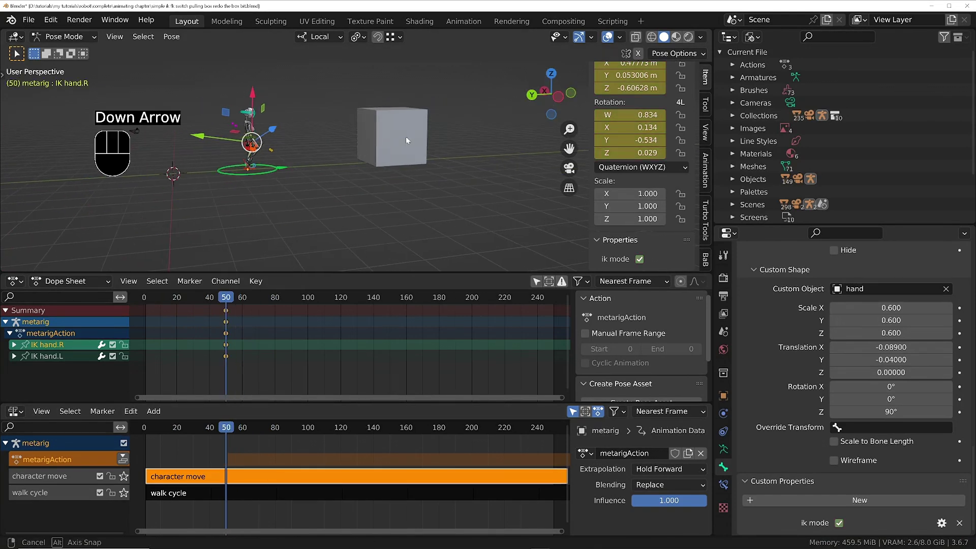
{"action": "middle_click_drag", "start_coordinate": [406, 137], "coordinate": [413, 224], "text": "shift"}
{"action": "key", "text": "n"}
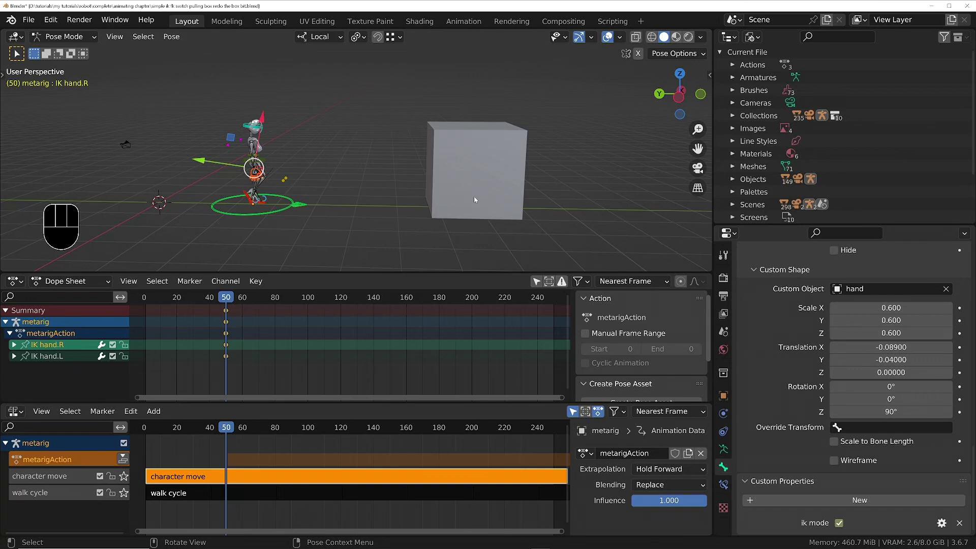
{"action": "middle_click_drag", "start_coordinate": [474, 205], "coordinate": [497, 203], "text": "shift"}
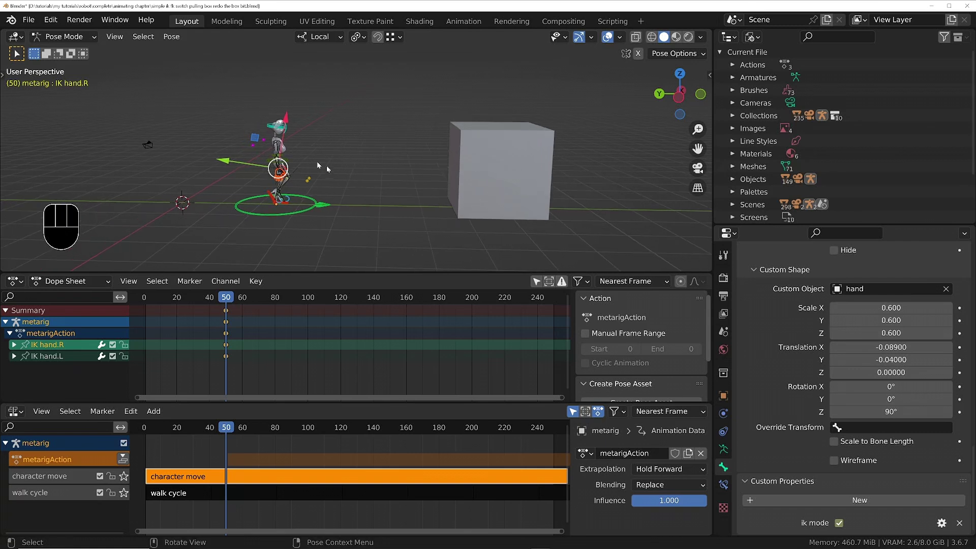
{"action": "left_click", "coordinate": [506, 167]}
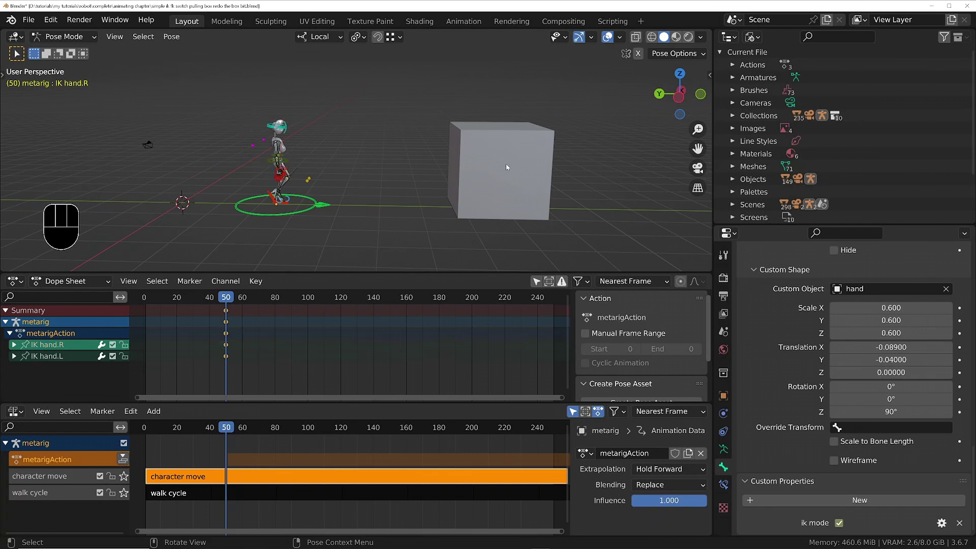
{"action": "key", "text": "Tab"}
{"action": "left_click", "coordinate": [507, 165]}
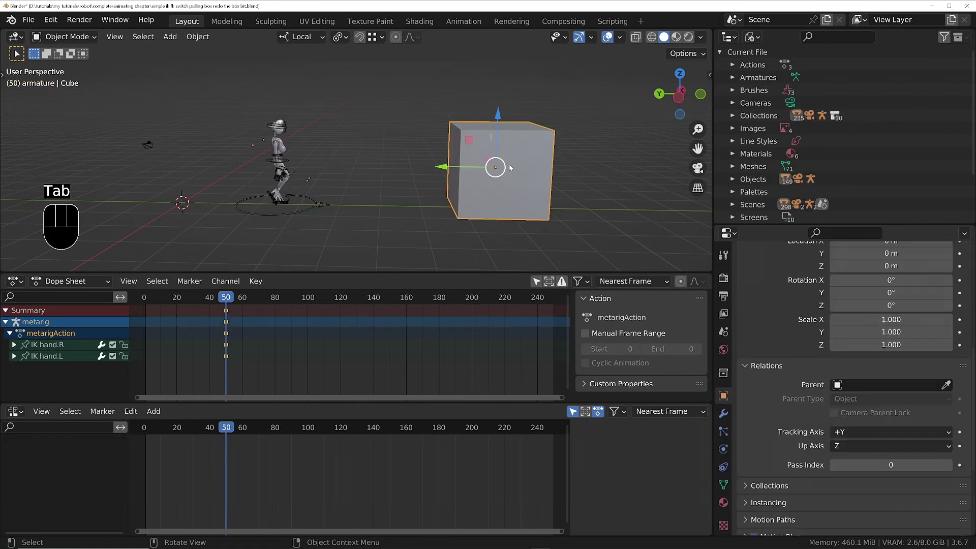
{"action": "key", "text": "g"}
{"action": "key", "text": "y"}
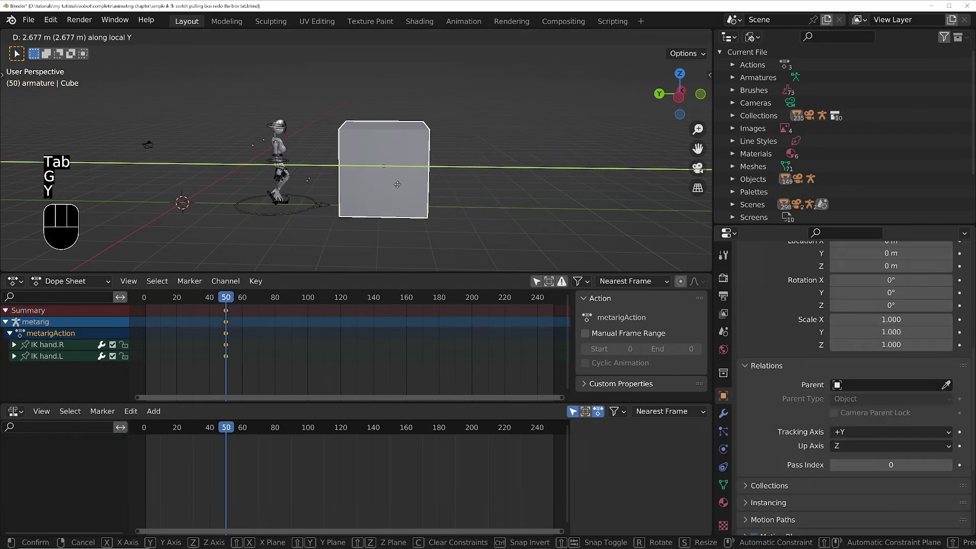
{"action": "left_click", "coordinate": [385, 185]}
- Nudge the cube about 0.16 m closer to the robot along local Y and keyframe its Location at frame 50
{"action": "mouse_move", "coordinate": [384, 186]}
{"action": "middle_mouse_down", "text": "ctrl"}
{"action": "mouse_move", "coordinate": [382, 178]}
{"action": "mouse_move", "coordinate": [376, 190]}
{"action": "middle_mouse_up", "text": "ctrl"}
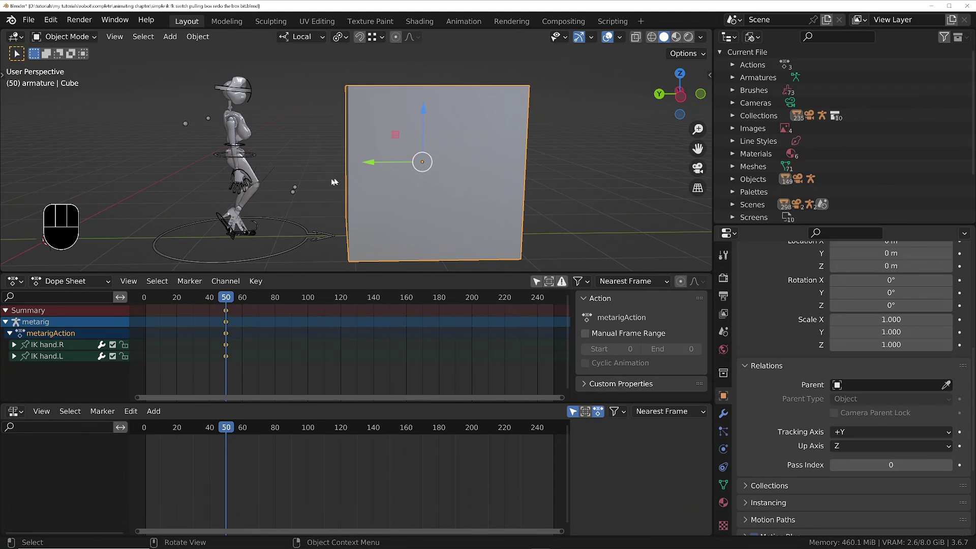
{"action": "key", "text": "g"}
{"action": "key", "text": "y"}
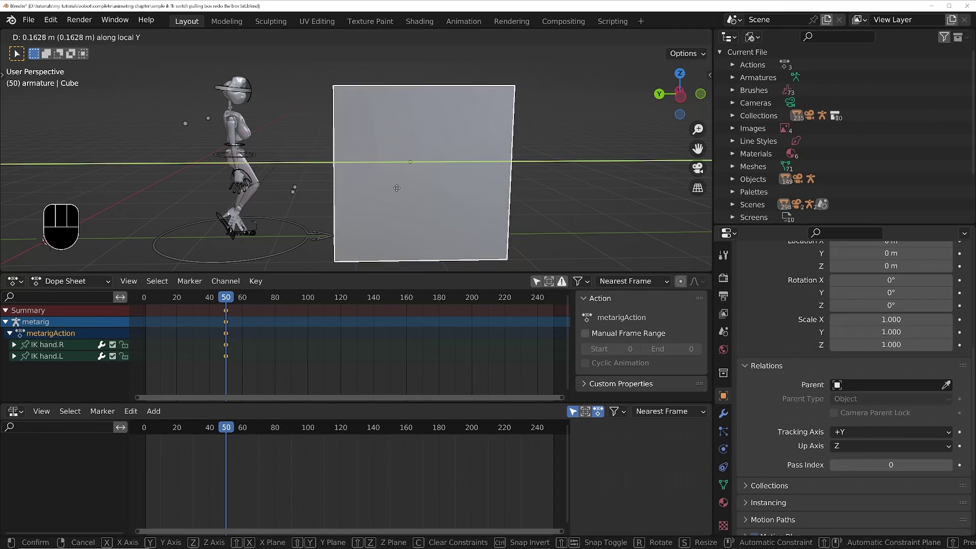
{"action": "left_click", "coordinate": [397, 188]}
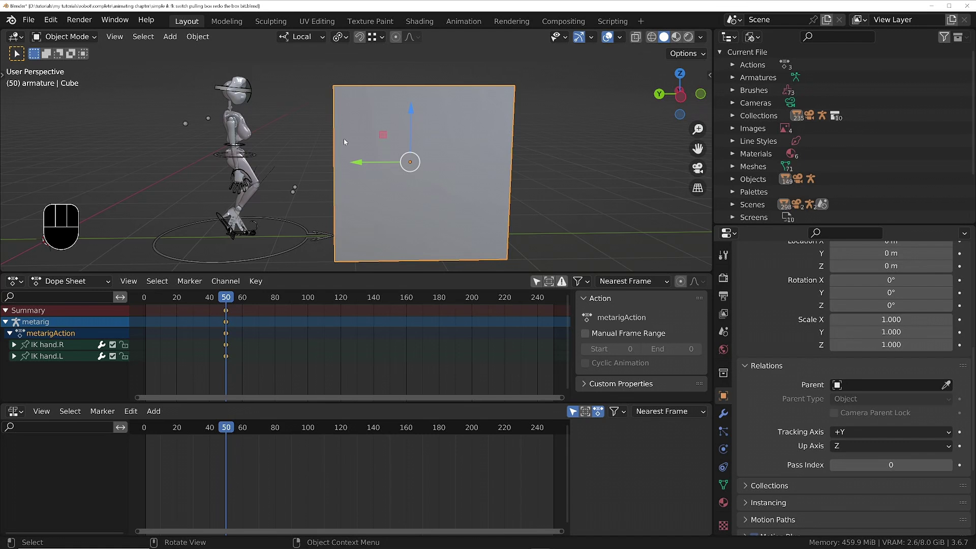
{"action": "key", "text": "i"}
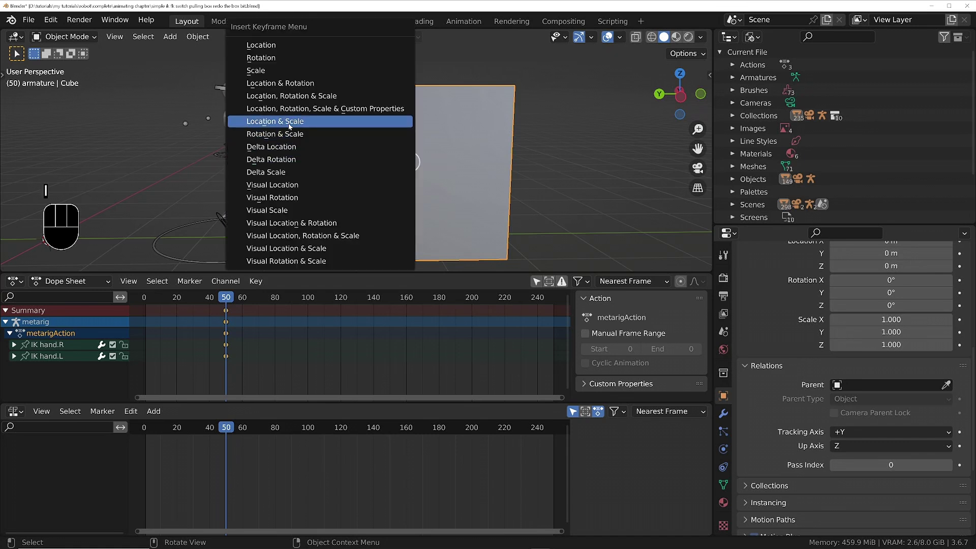
{"action": "left_click", "coordinate": [275, 48]}
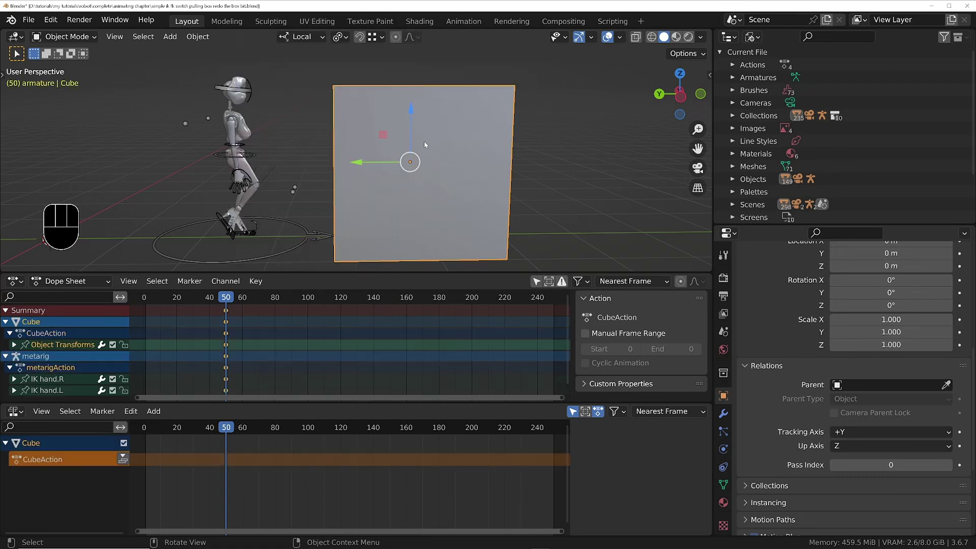
- At frame 250, move the cube along local Y to just ahead of the robot and keyframe its Location
{"action": "middle_click_drag", "start_coordinate": [425, 144], "coordinate": [356, 200], "text": "ctrl"}
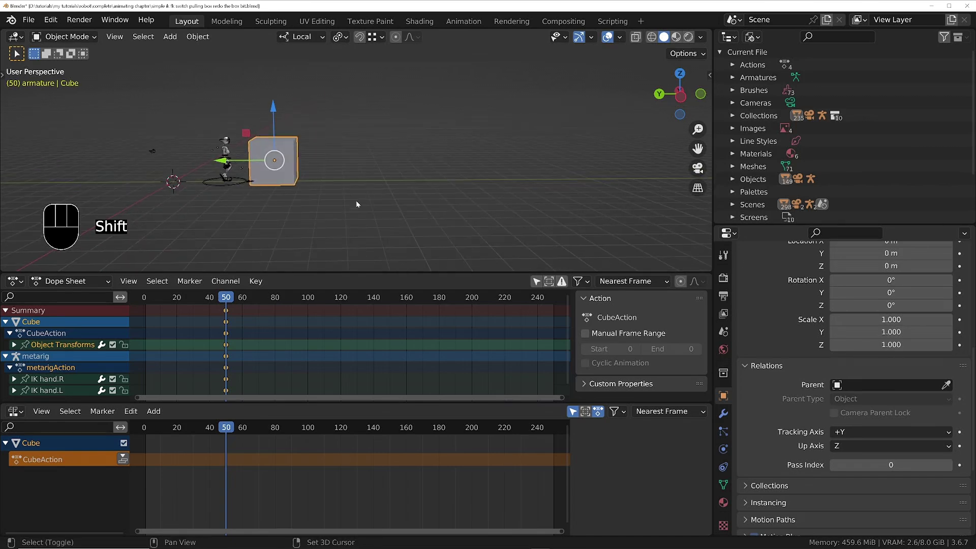
{"action": "key", "text": "shift+Right"}
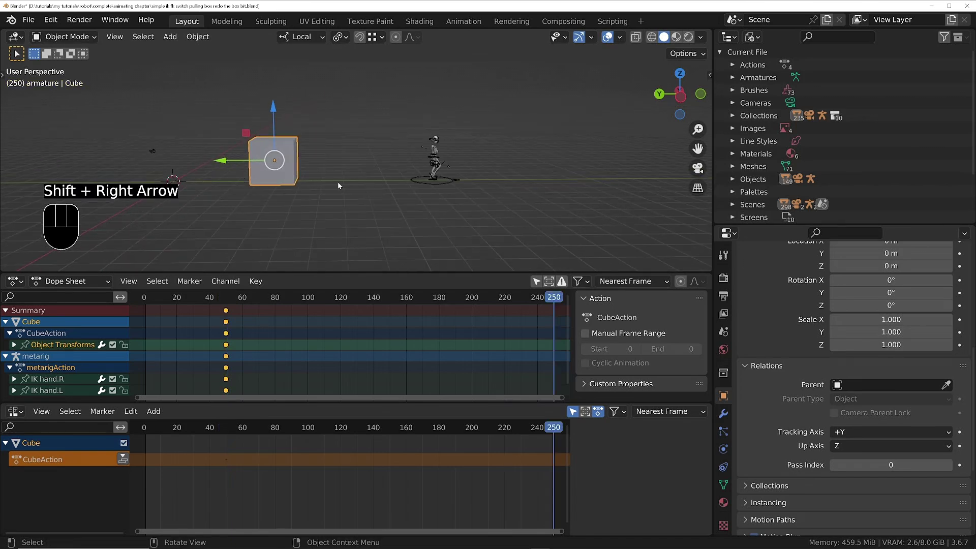
{"action": "key", "text": "g"}
{"action": "key", "text": "y"}
{"action": "left_click", "coordinate": [542, 206]}
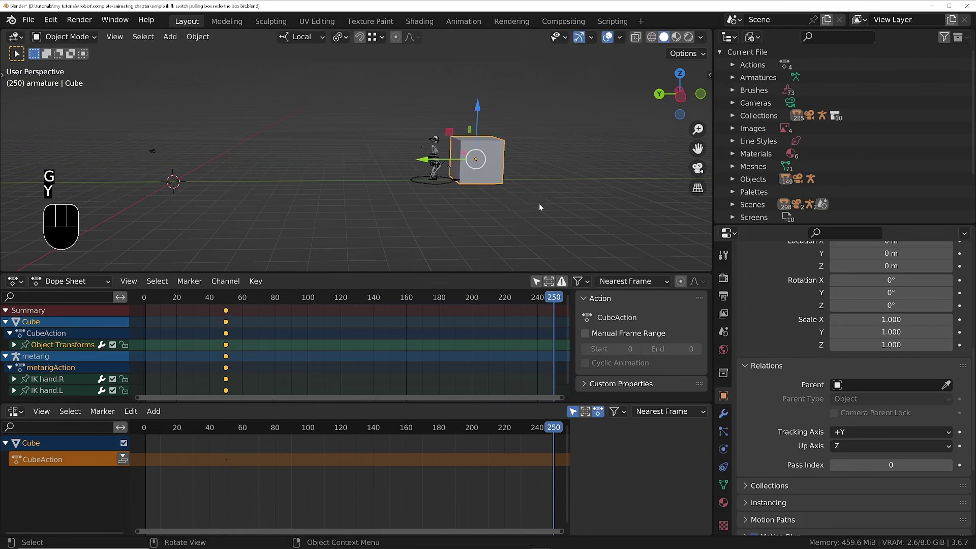
{"action": "scroll", "coordinate": [498, 177], "scroll_direction": "up", "scroll_amount": 4}
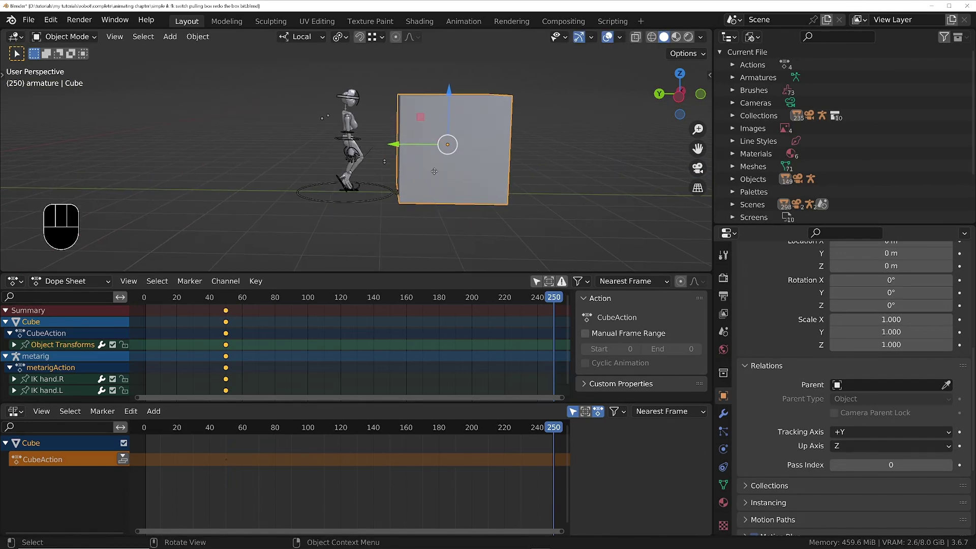
{"action": "key", "text": "g"}
{"action": "key", "text": "y"}
{"action": "left_click", "coordinate": [451, 176]}
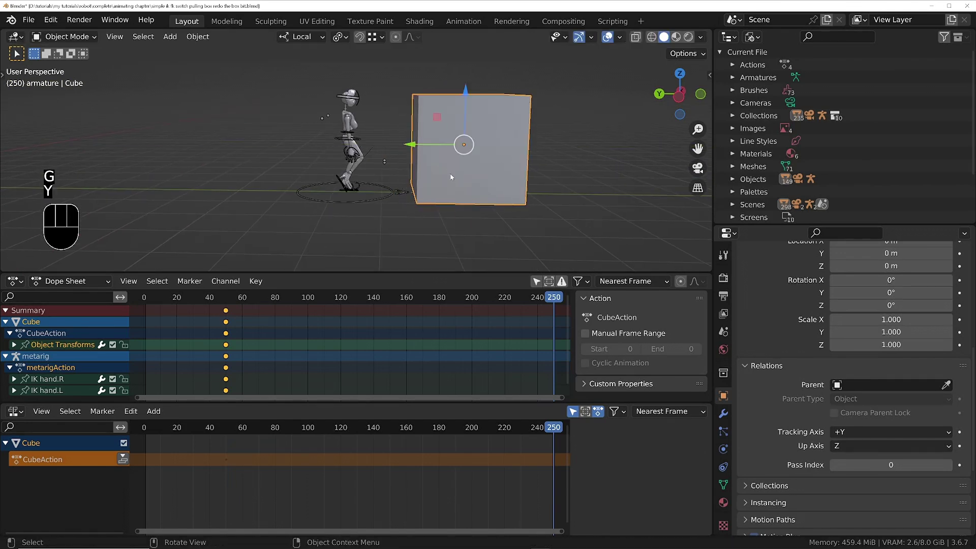
{"action": "key", "text": "i"}
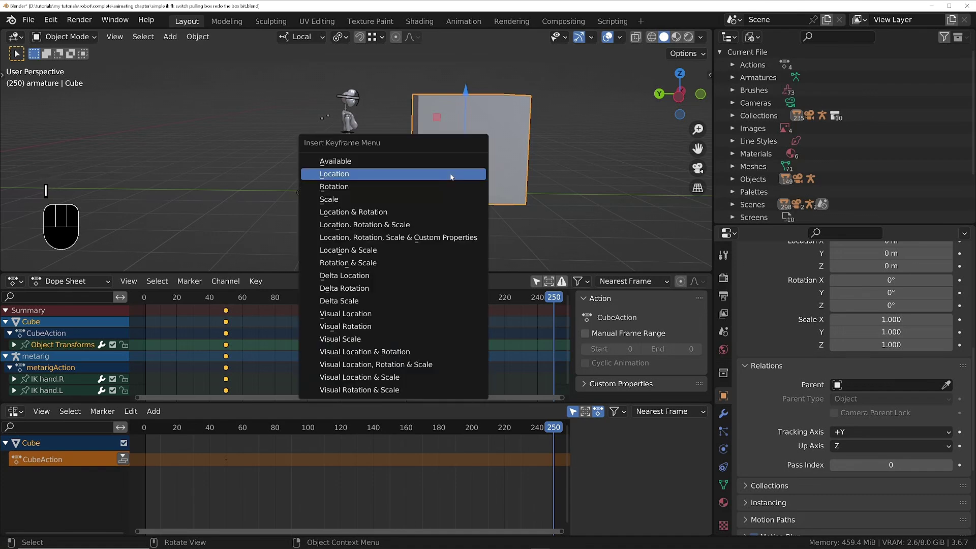
{"action": "left_click", "coordinate": [450, 177]}
- Play the animation from the start to check the cube's movement against the robot's walk
{"action": "scroll", "coordinate": [345, 171], "scroll_direction": "down", "scroll_amount": 3}
{"action": "middle_click_drag", "start_coordinate": [345, 171], "coordinate": [444, 209], "text": "shift"}
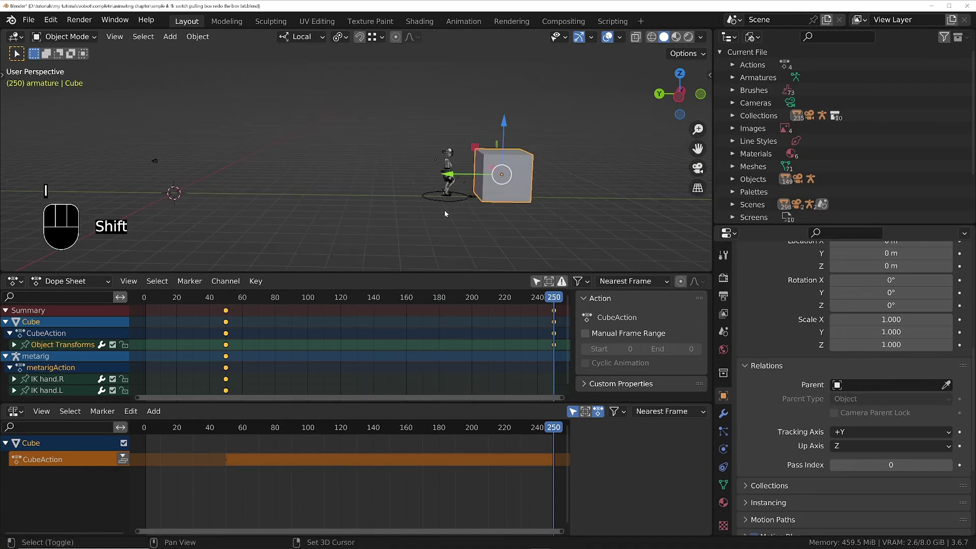
{"action": "key", "text": "shift+Left"}
{"action": "key", "text": "space"}
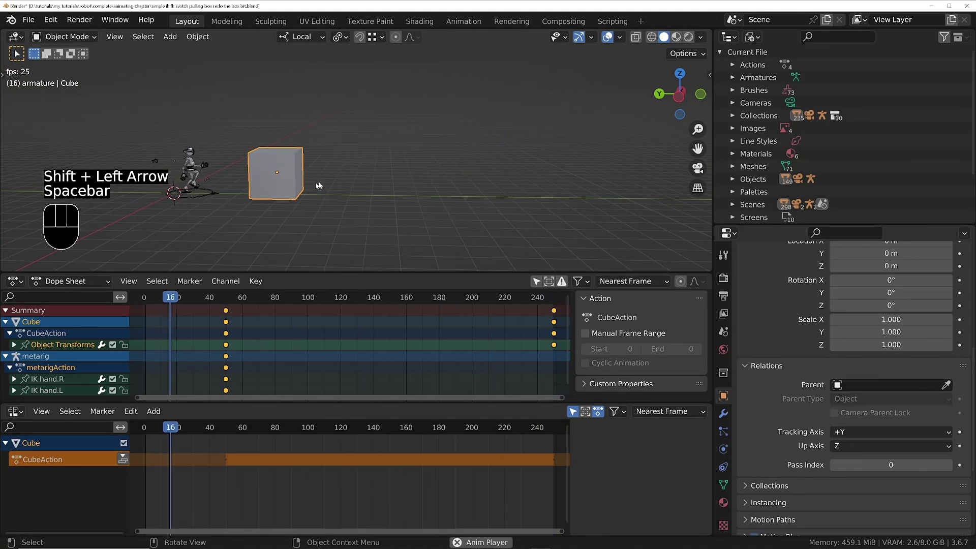
{"action": "middle_click_drag", "start_coordinate": [208, 192], "coordinate": [271, 192], "text": "shift"}
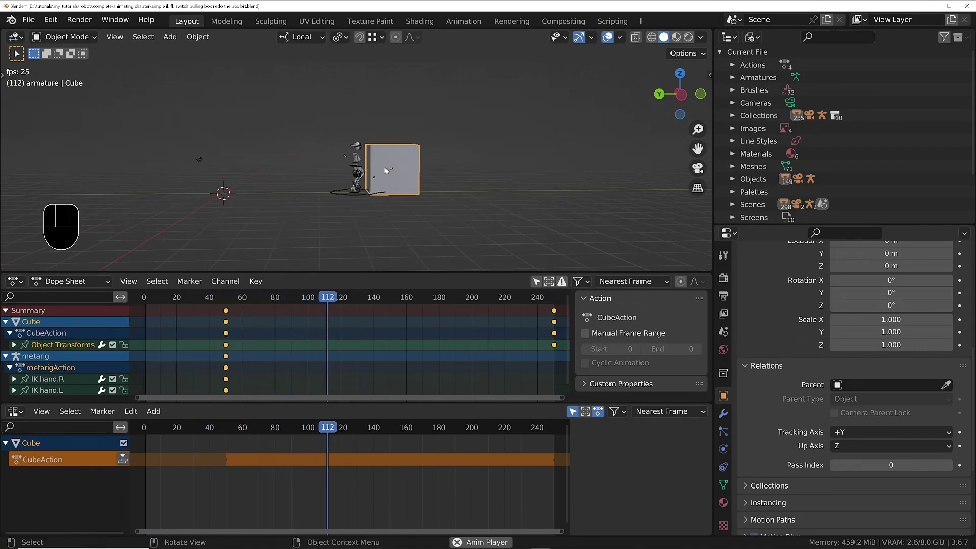
{"action": "middle_click_drag", "start_coordinate": [516, 191], "coordinate": [485, 192]}
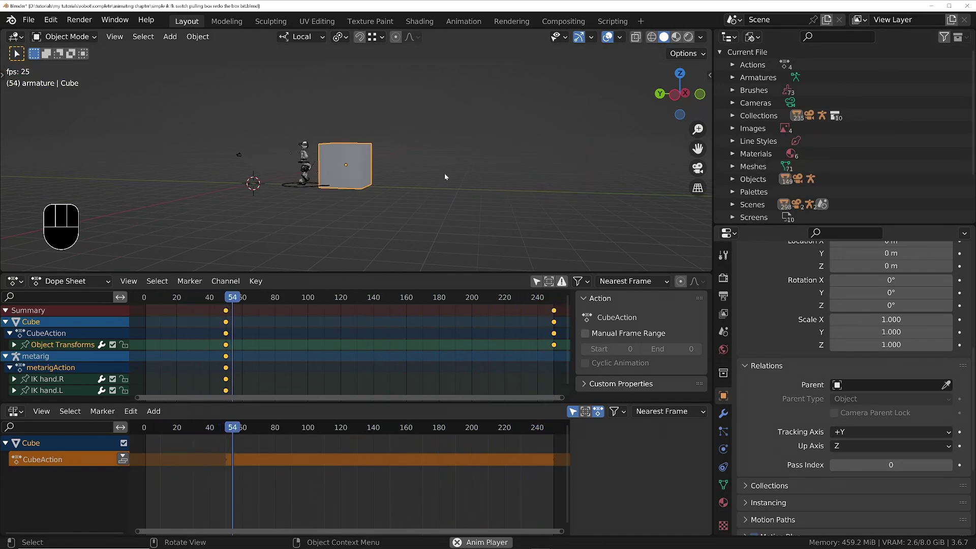
{"action": "key", "text": "space"}
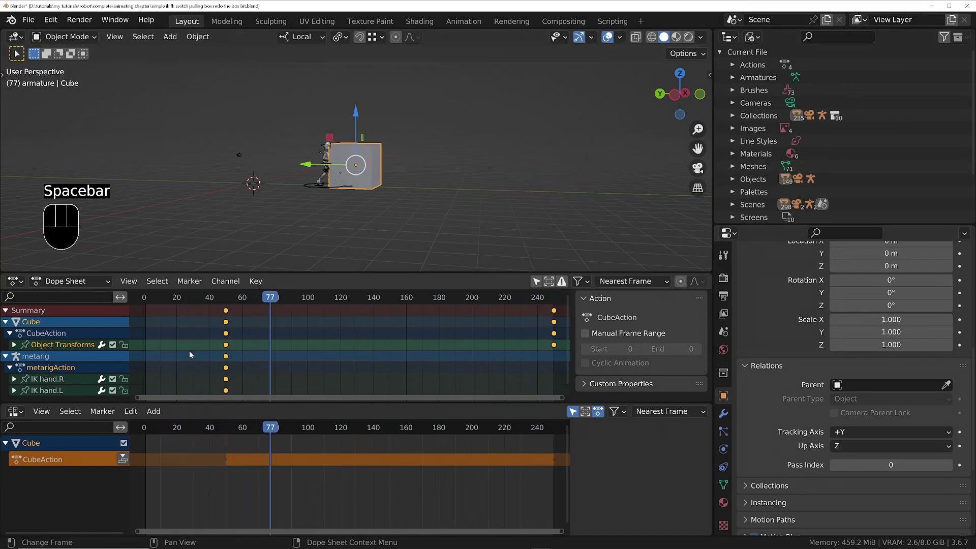
- Switch the Dope Sheet to the Graph Editor, select the Y Location curve and hide the cube's X and Z Location curves
{"action": "key", "text": "ctrl+Tab"}
{"action": "middle_click_drag", "start_coordinate": [331, 380], "coordinate": [318, 331], "text": "ctrl"}
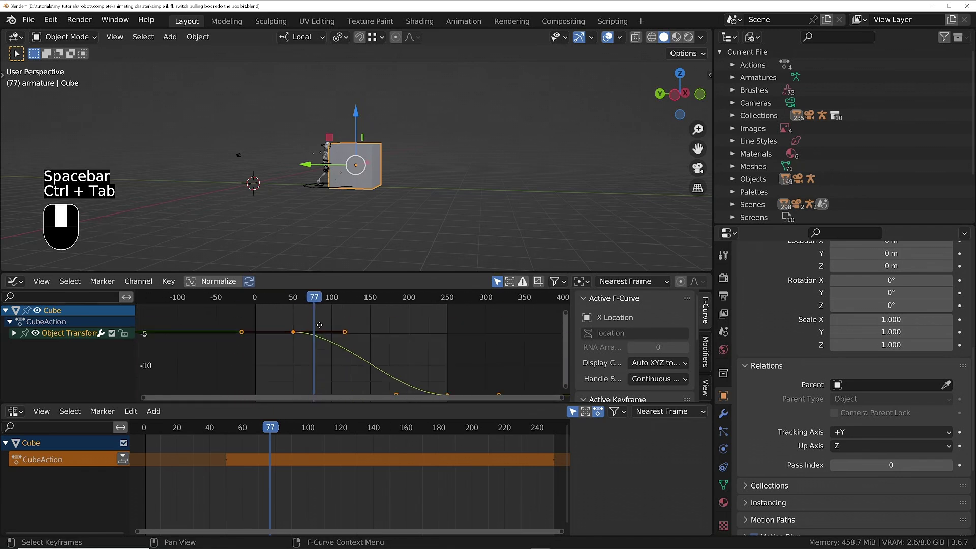
{"action": "middle_click_drag", "start_coordinate": [375, 363], "coordinate": [345, 347], "text": "ctrl"}
{"action": "middle_click_drag", "start_coordinate": [364, 346], "coordinate": [403, 349], "text": "ctrl"}
{"action": "left_click", "coordinate": [406, 347]}
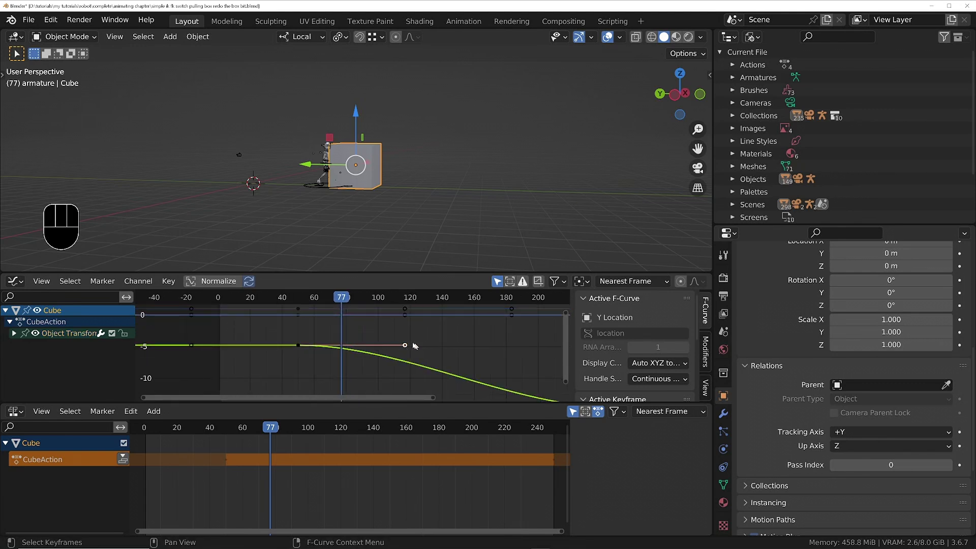
{"action": "left_click", "coordinate": [14, 334]}
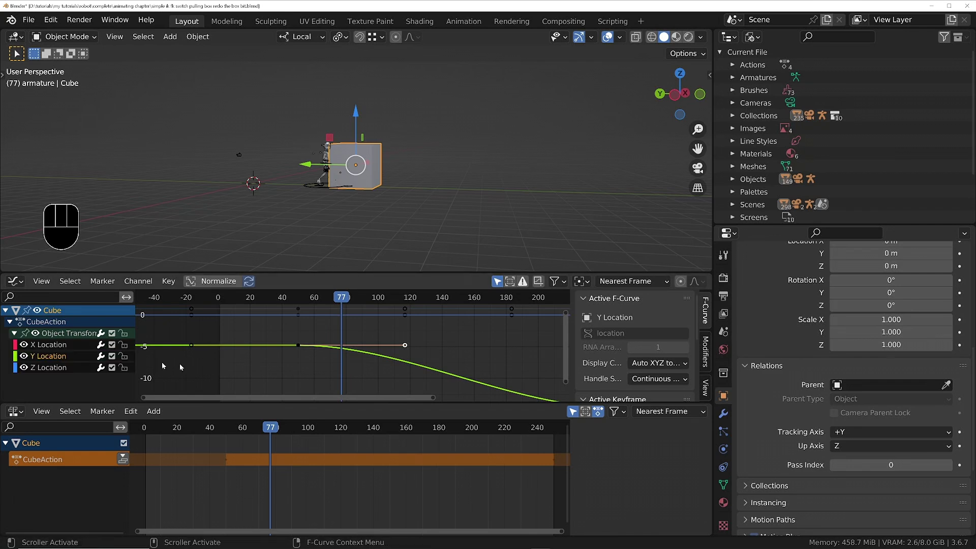
{"action": "left_click", "coordinate": [25, 369]}
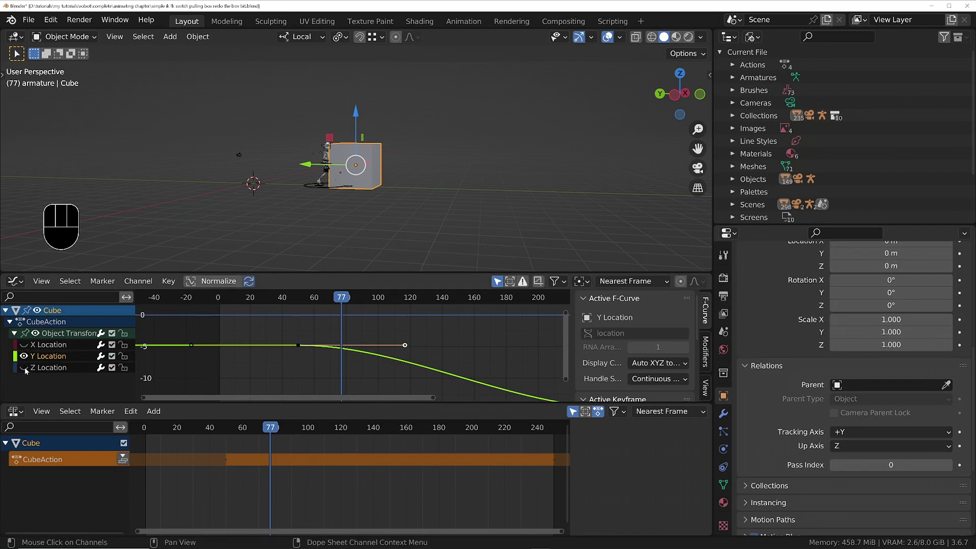
- Straighten the Y Location slope by moving the inner handles of the frame 50 and frame 250 keys horizontally in close to their keys
{"action": "middle_click_drag", "start_coordinate": [453, 349], "coordinate": [319, 340], "text": "ctrl"}
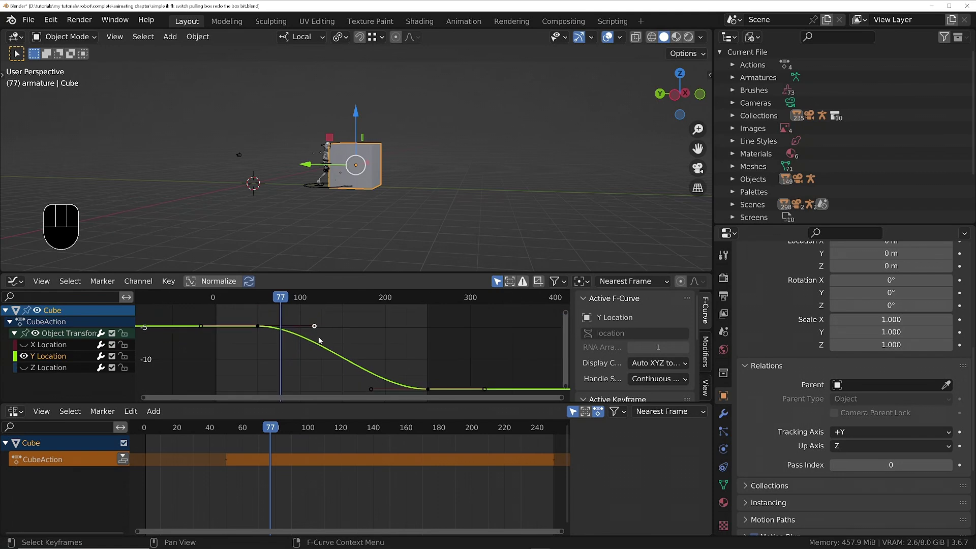
{"action": "key", "text": "g"}
{"action": "key", "text": "x"}
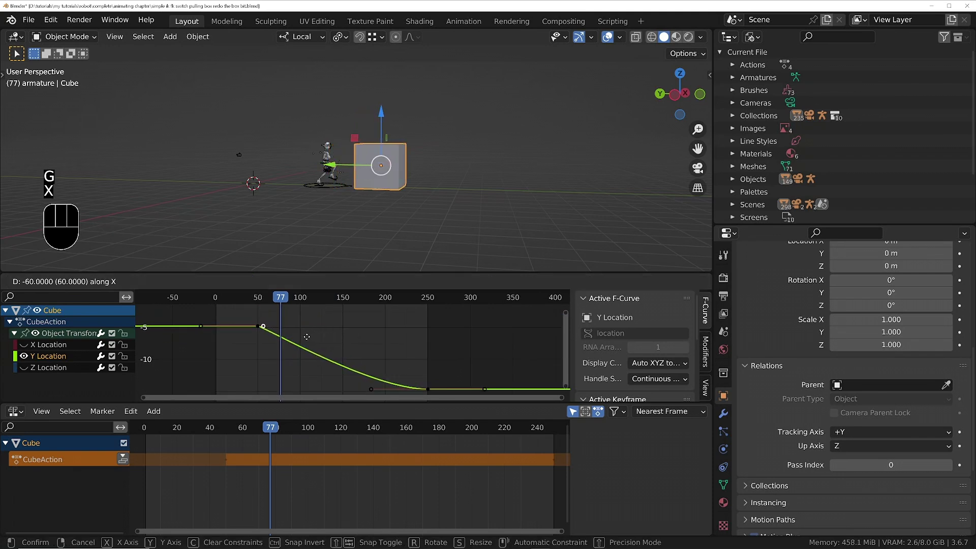
{"action": "left_click", "coordinate": [307, 339]}
{"action": "left_click", "coordinate": [369, 389]}
{"action": "key", "text": "g"}
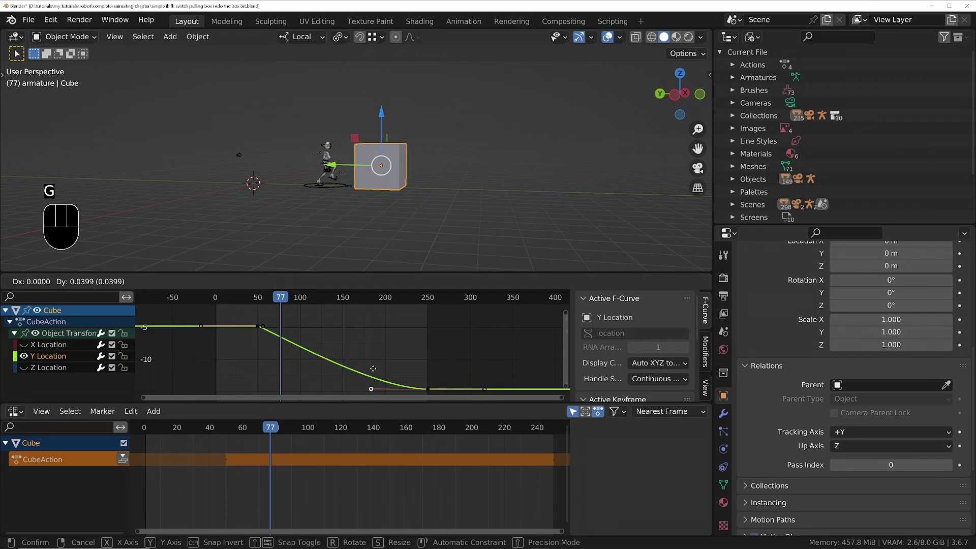
{"action": "key", "text": "x"}
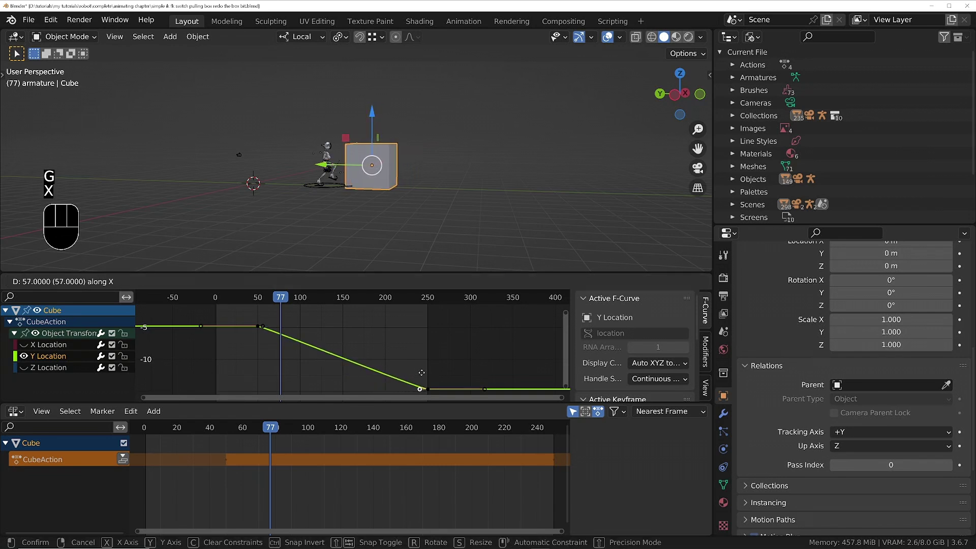
{"action": "left_click", "coordinate": [418, 372]}
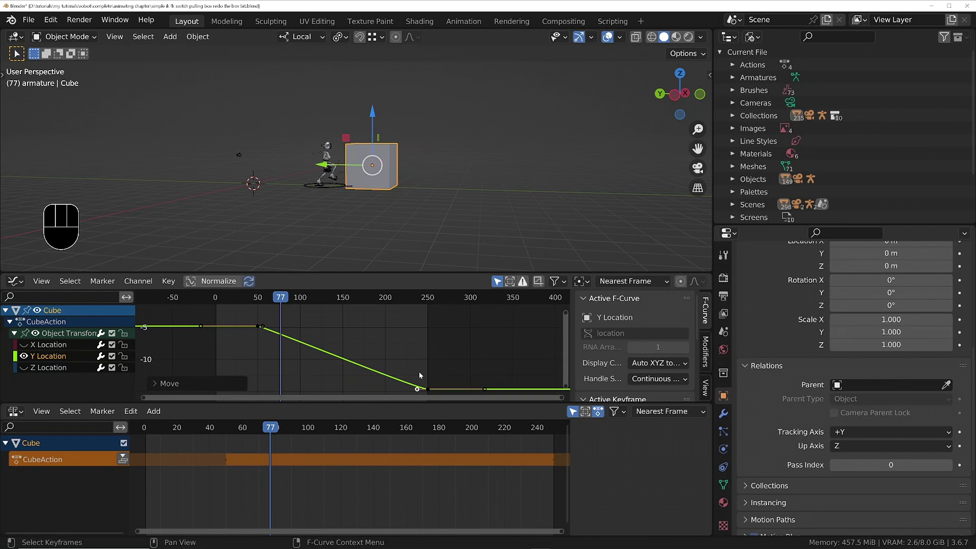
- Play the animation from before frame 50 and examine the cube's constant-speed movement against the robot's walk
{"action": "left_click_drag", "start_coordinate": [277, 298], "coordinate": [257, 300]}
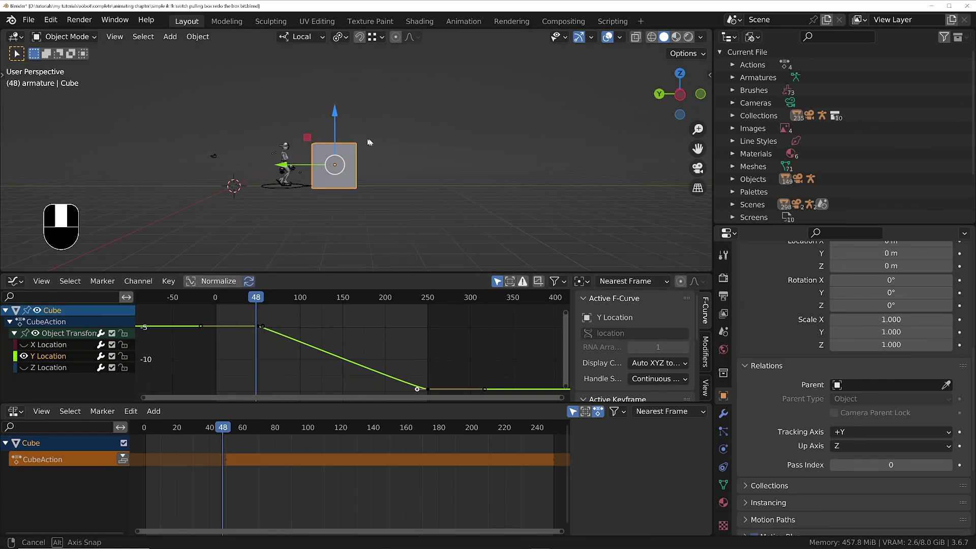
{"action": "key", "text": "space"}
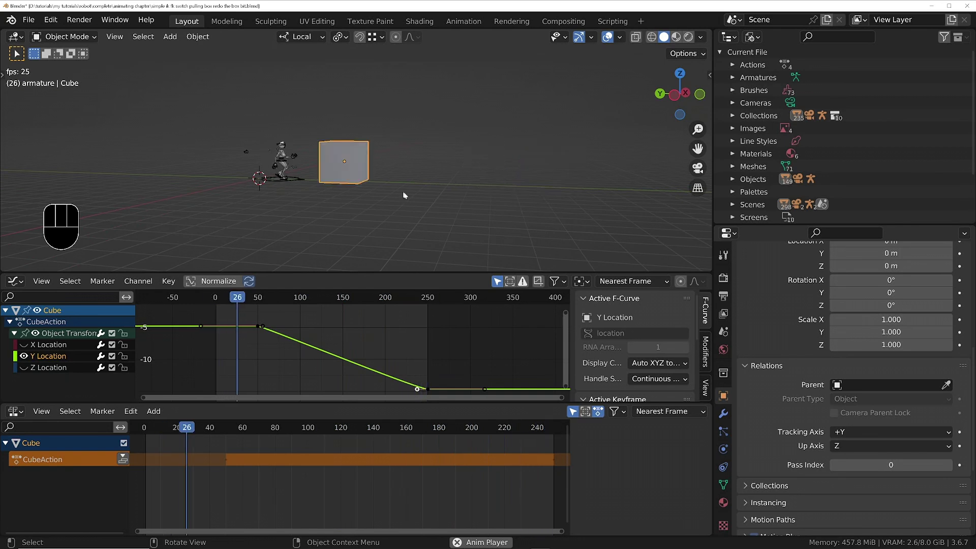
{"action": "key", "text": "space"}
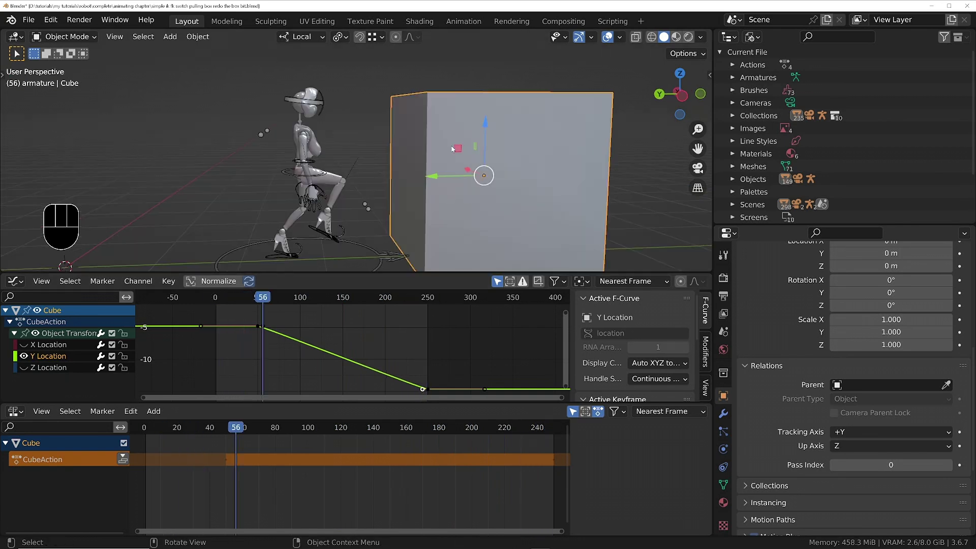
{"action": "middle_click_drag", "start_coordinate": [456, 152], "coordinate": [438, 181], "text": "ctrl"}
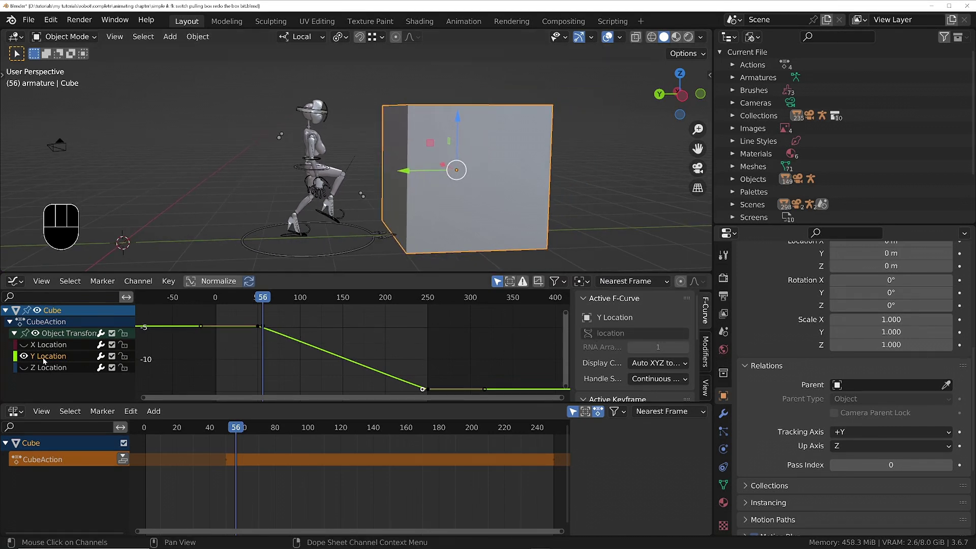
- Add a Noise modifier to the cube's Y Location curve and enlarge the Graph Editor for a closer view of it
{"action": "left_click", "coordinate": [705, 352]}
{"action": "left_click", "coordinate": [652, 300]}
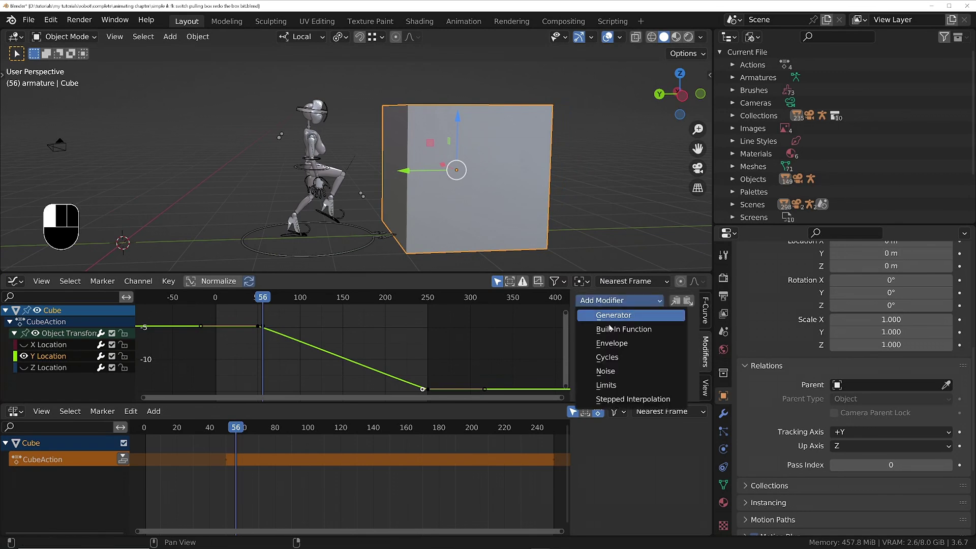
{"action": "left_click", "coordinate": [616, 373]}
{"action": "left_click_drag", "start_coordinate": [538, 400], "coordinate": [538, 459]}
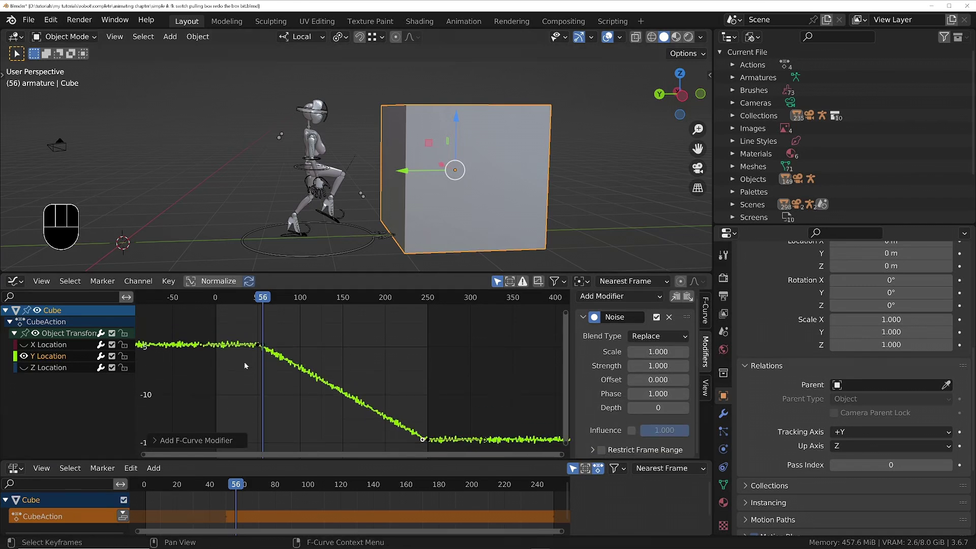
{"action": "middle_click_drag", "start_coordinate": [258, 347], "coordinate": [273, 348], "text": "ctrl"}
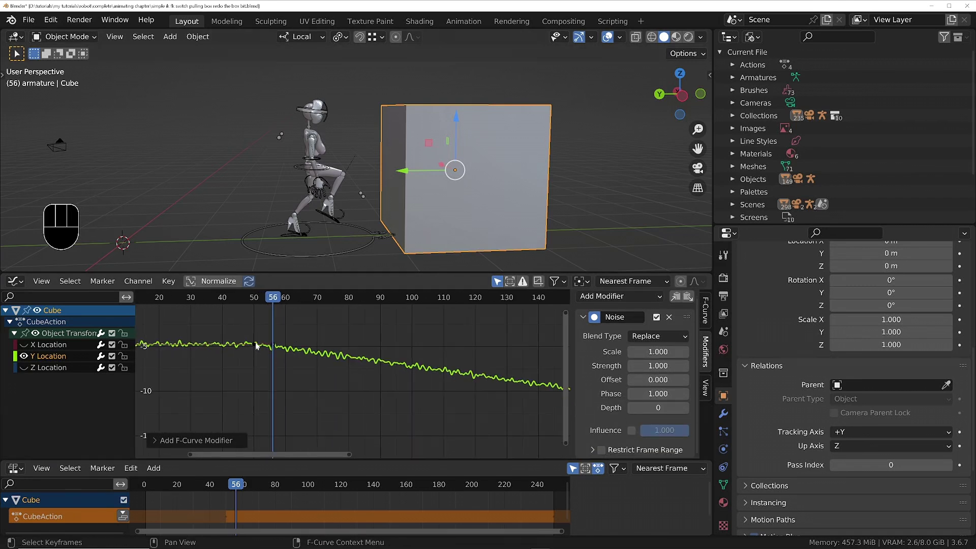
- Play the animation from about frame 24 to check the noise on the cube before and around the push
{"action": "left_click_drag", "start_coordinate": [274, 300], "coordinate": [172, 320]}
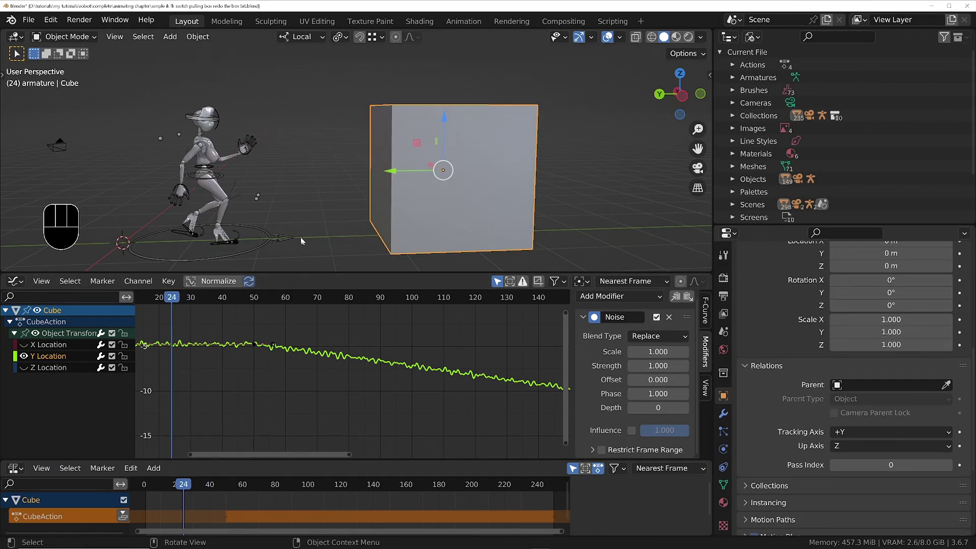
{"action": "key", "text": "space"}
{"action": "key", "text": "space"}
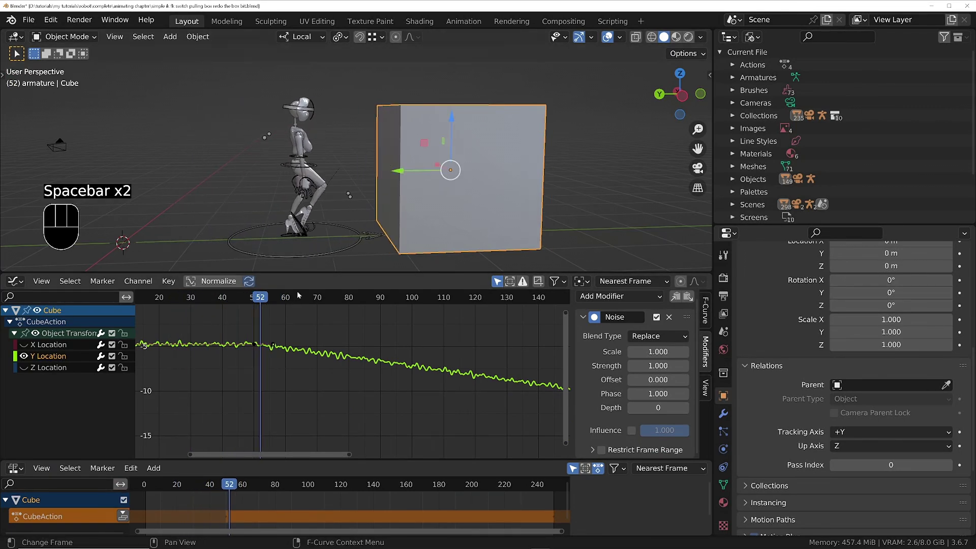
- Restrict the Noise modifier's frame range to start at frame 50 and end at frame 250
{"action": "key", "text": "Down"}
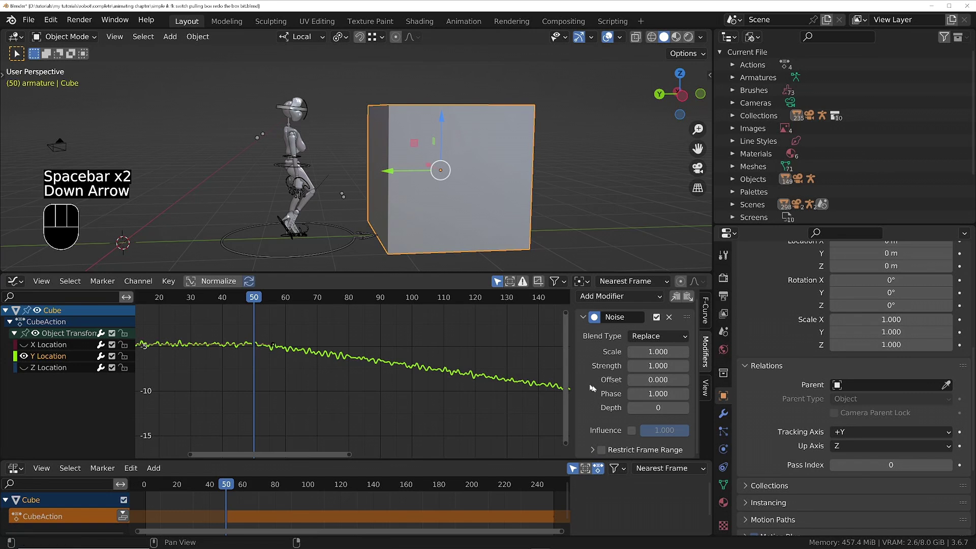
{"action": "middle_click", "coordinate": [627, 342]}
{"action": "left_click", "coordinate": [601, 450]}
{"action": "left_click", "coordinate": [592, 450]}
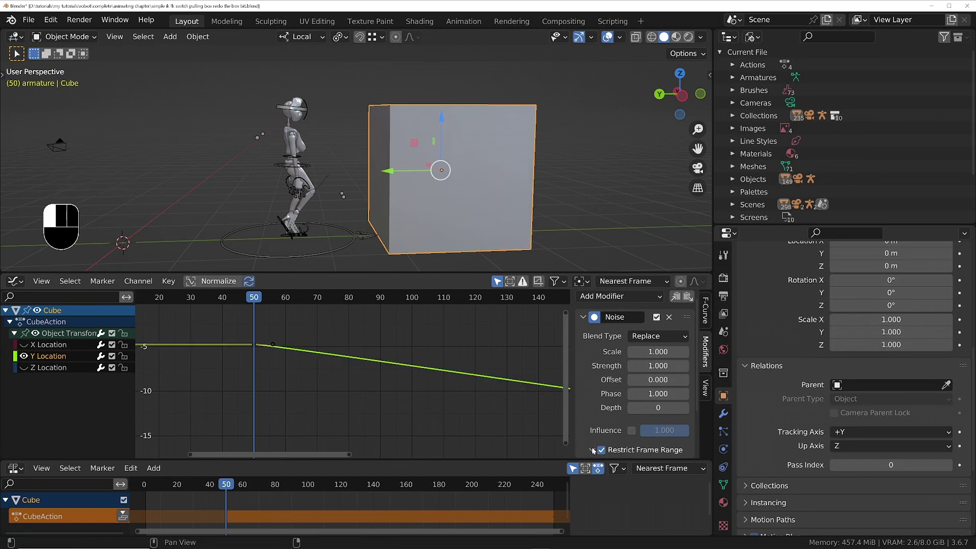
{"action": "scroll", "coordinate": [606, 299], "scroll_direction": "down", "scroll_amount": 3}
{"action": "left_click", "coordinate": [657, 404]}
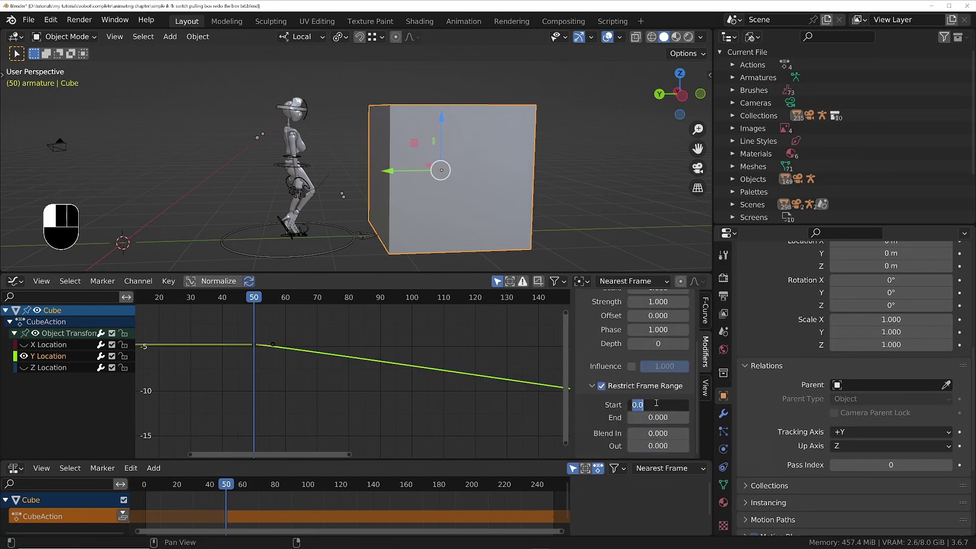
{"action": "type", "text": "50"}
{"action": "key", "text": "Return"}
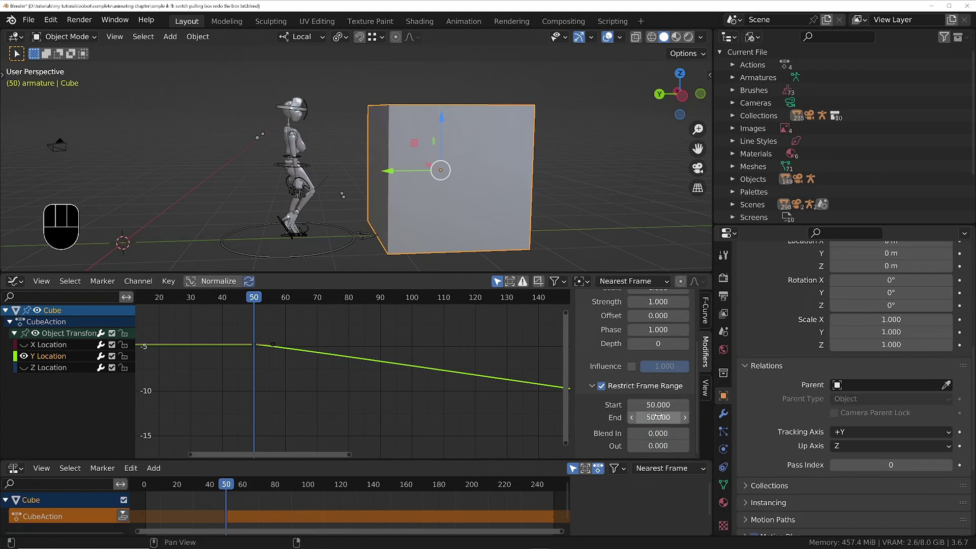
{"action": "left_click", "coordinate": [659, 416]}
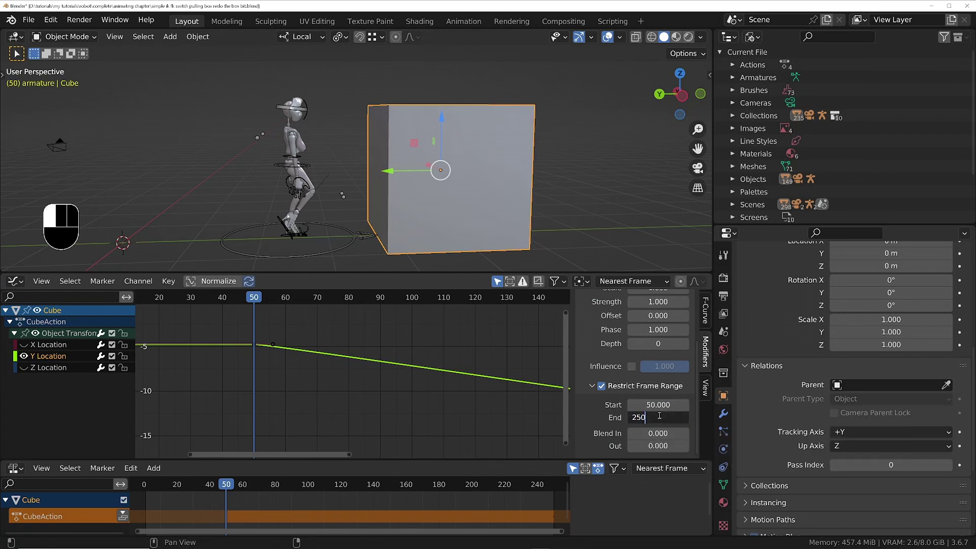
{"action": "key", "text": "Return"}
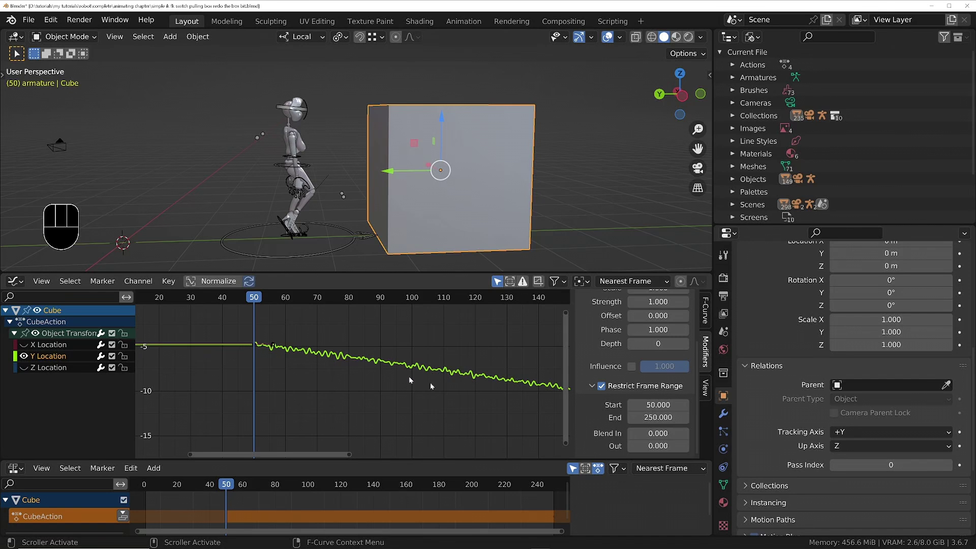
- Set the Noise modifier's Blend In to 14.6 and play the start of the push to check it
{"action": "left_click_drag", "start_coordinate": [657, 433], "coordinate": [681, 433]}
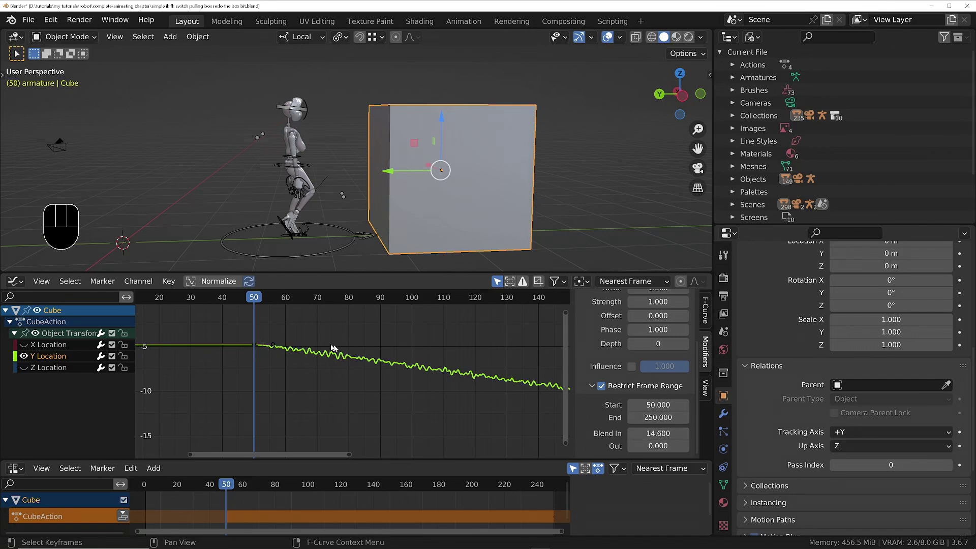
{"action": "key", "text": "space"}
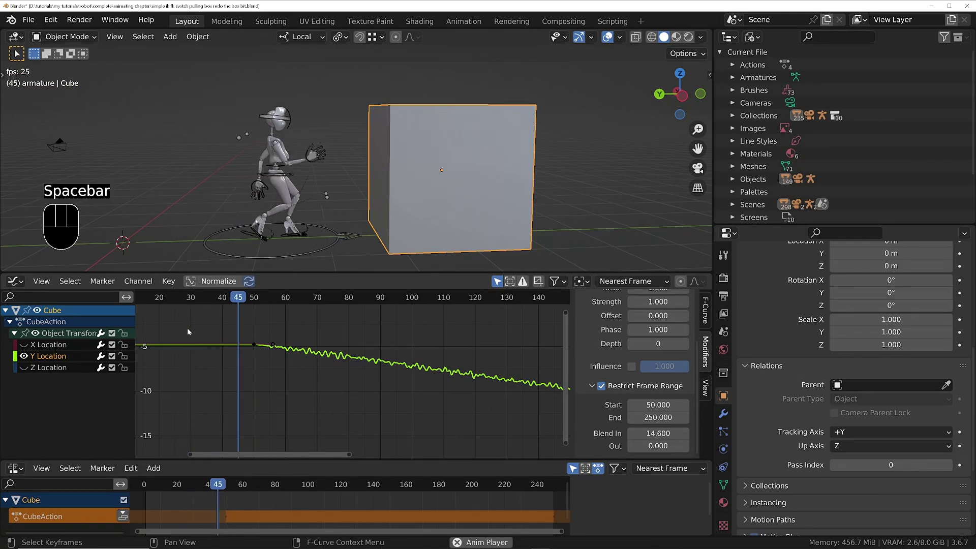
{"action": "key", "text": "space"}
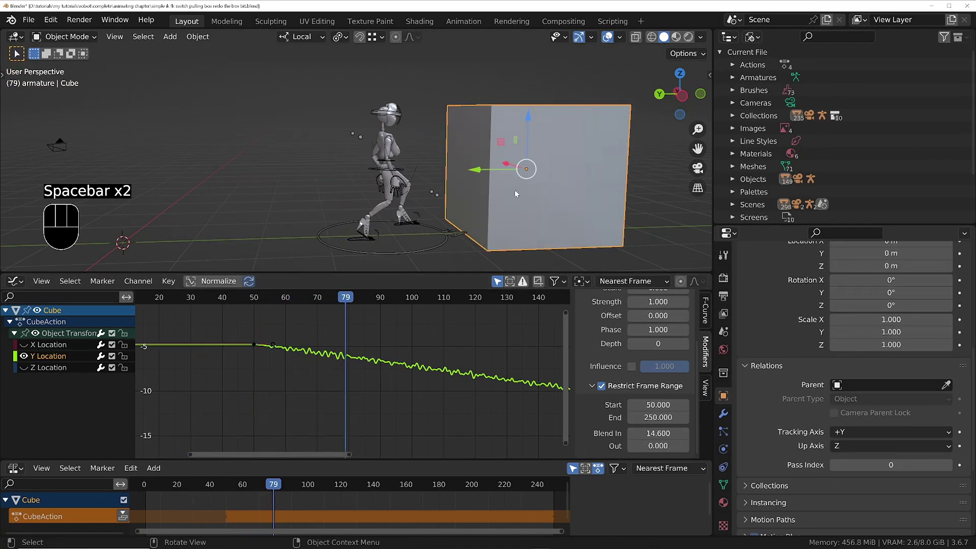
- Set the Noise modifier's Scale to 6.4 and play the animation from frame 50 to check the cube's wobble
{"action": "middle_click_drag", "start_coordinate": [515, 193], "coordinate": [537, 189]}
{"action": "middle_click_drag", "start_coordinate": [538, 189], "coordinate": [500, 216], "text": "ctrl"}
{"action": "scroll", "coordinate": [618, 330], "scroll_direction": "up", "scroll_amount": 3}
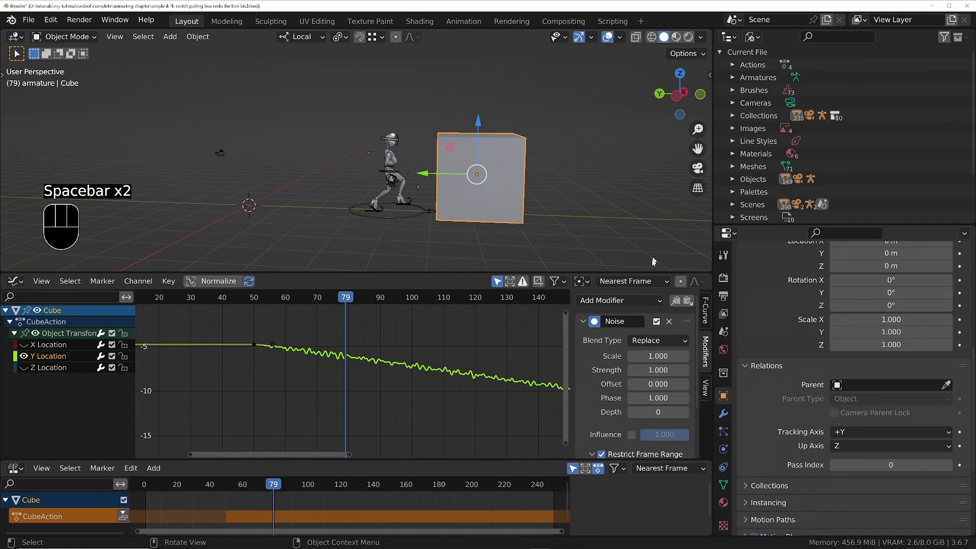
{"action": "left_click_drag", "start_coordinate": [657, 355], "coordinate": [711, 356]}
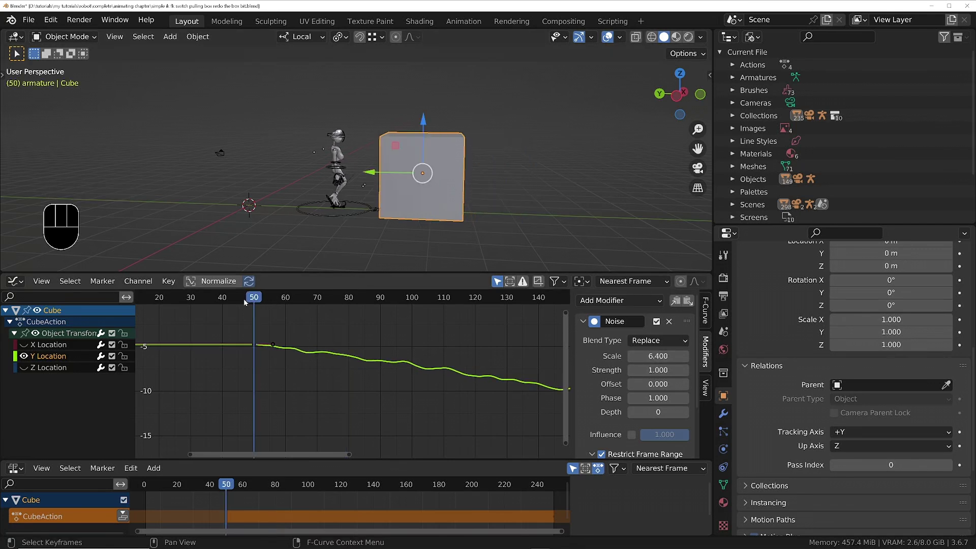
{"action": "key", "text": "space"}
{"action": "key", "text": "space"}
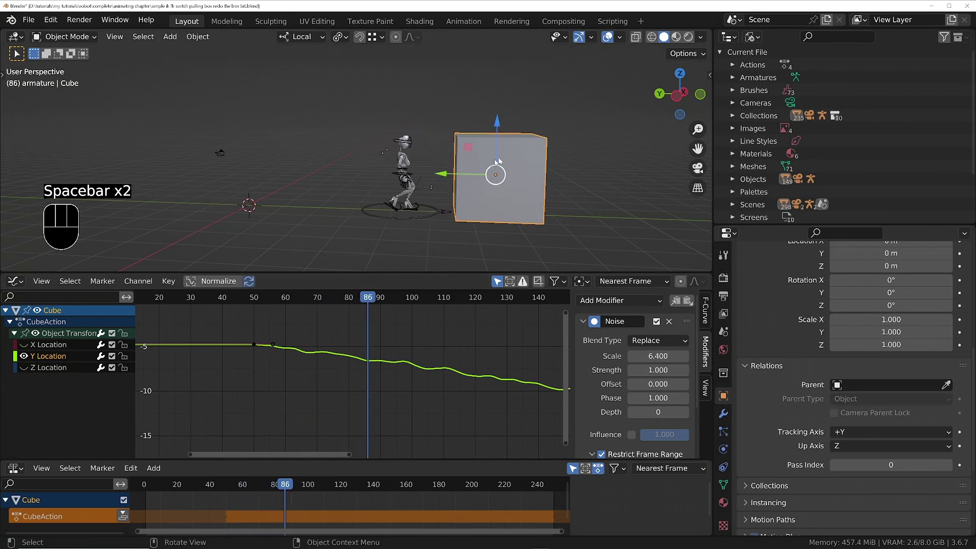
- Set the Noise modifier's Strength to 0.2 and replay the push from just before frame 50
{"action": "double_click", "coordinate": [649, 370]}
{"action": "type", "text": "0.2"}
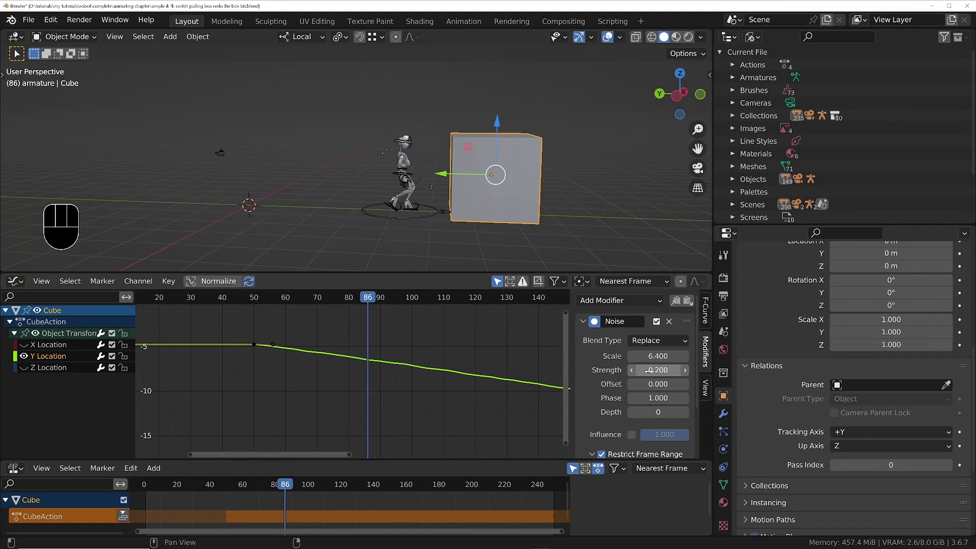
{"action": "key", "text": "Return"}
{"action": "left_click", "coordinate": [237, 298]}
{"action": "key", "text": "space"}
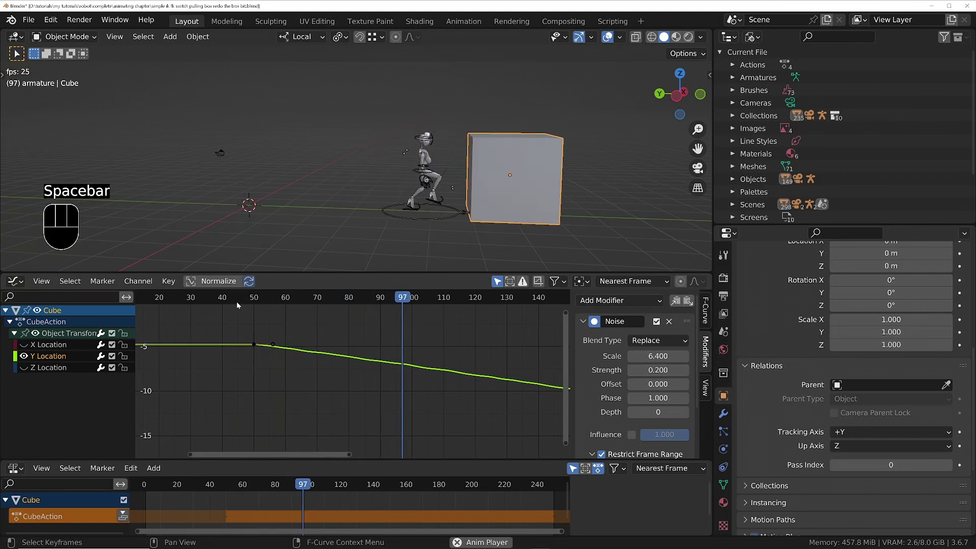
{"action": "left_click_drag", "start_coordinate": [237, 302], "coordinate": [230, 328]}
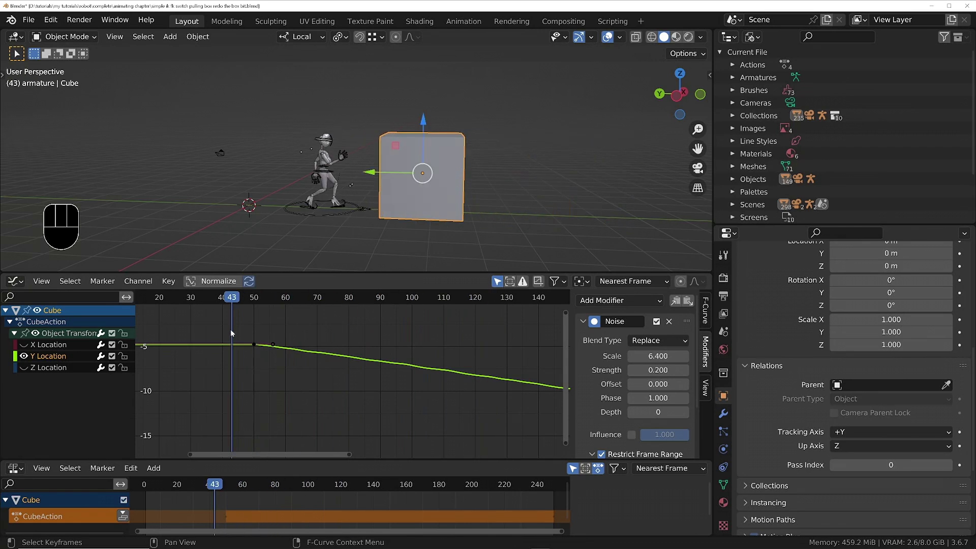
{"action": "key", "text": "space"}
{"action": "key", "text": "space"}
- Set the Noise modifier's Scale to 4.5 and replay the push from just before frame 50
{"action": "left_click", "coordinate": [658, 355]}
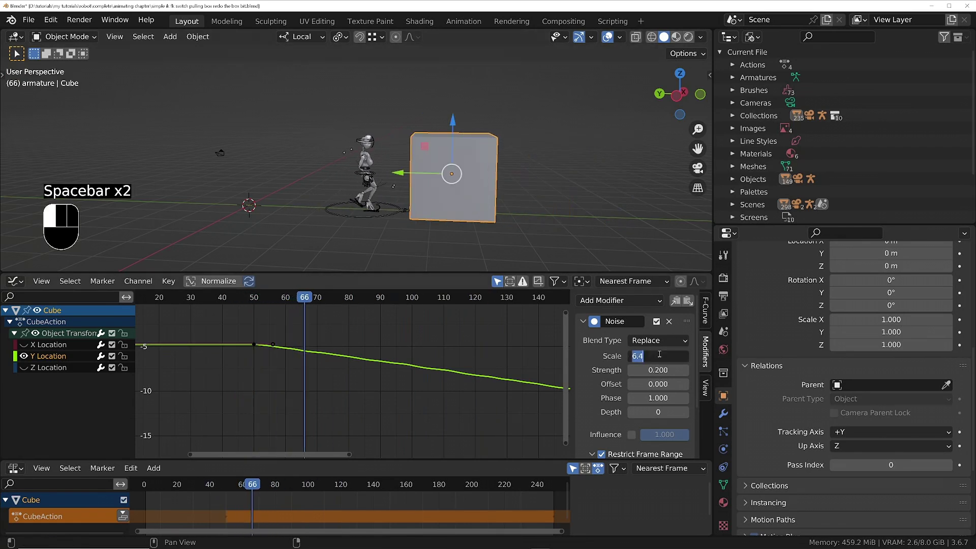
{"action": "type", "text": "4.5"}
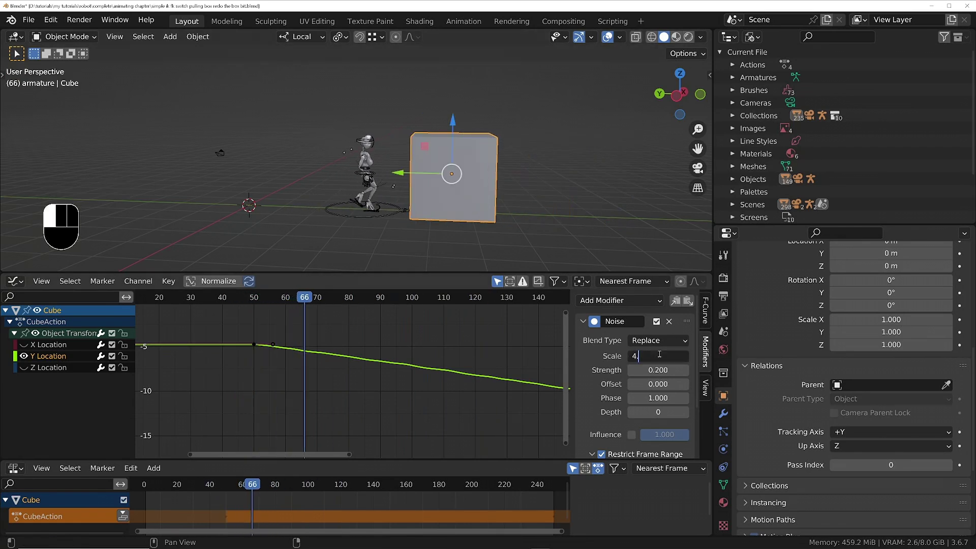
{"action": "key", "text": "Return"}
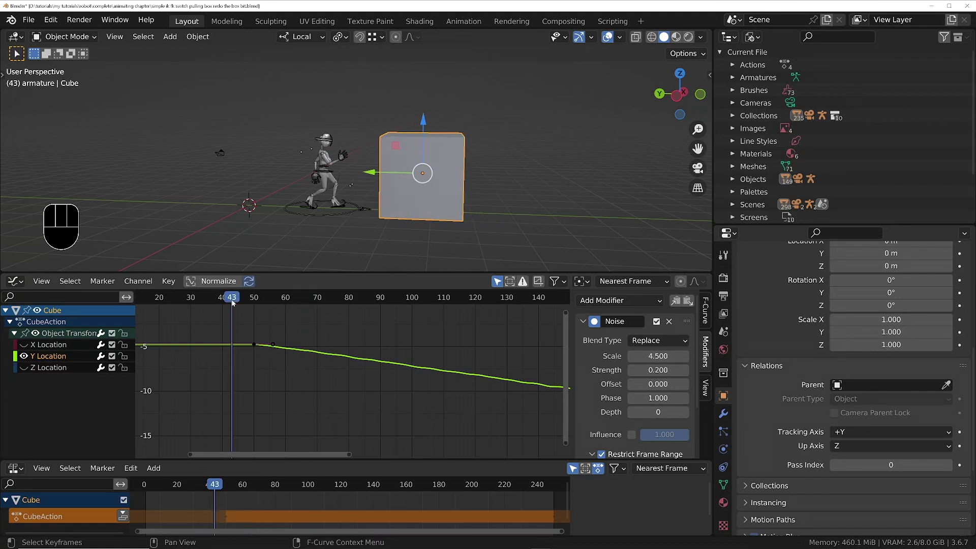
{"action": "key", "text": "space"}
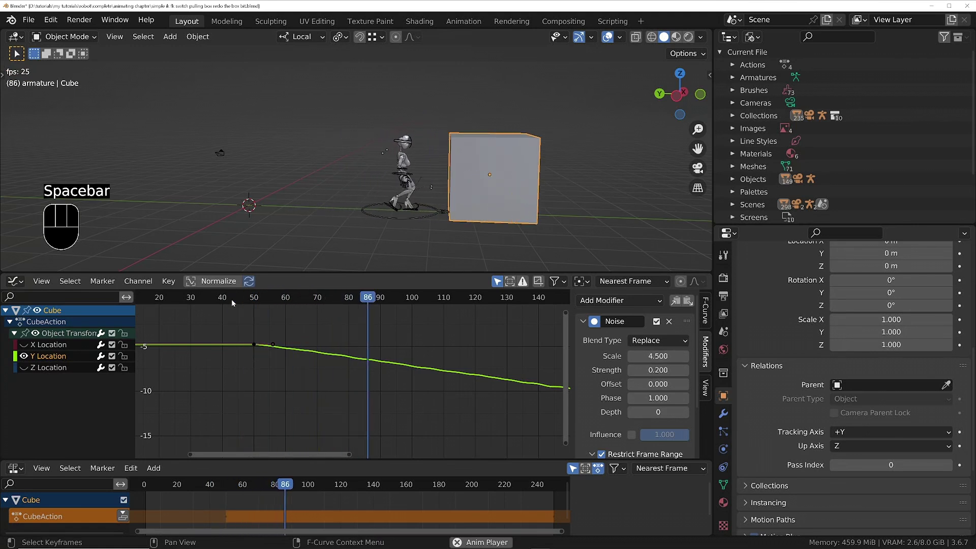
{"action": "key", "text": "space"}
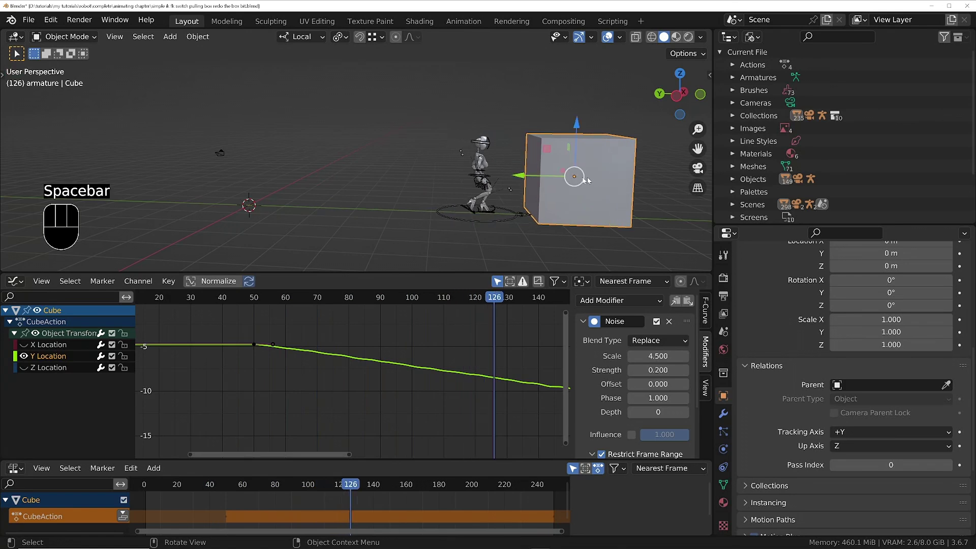
- Go to the cube's keyframe at frame 50 and examine the gap between the robot and the box
{"action": "middle_click_drag", "start_coordinate": [569, 161], "coordinate": [419, 205], "text": "shift"}
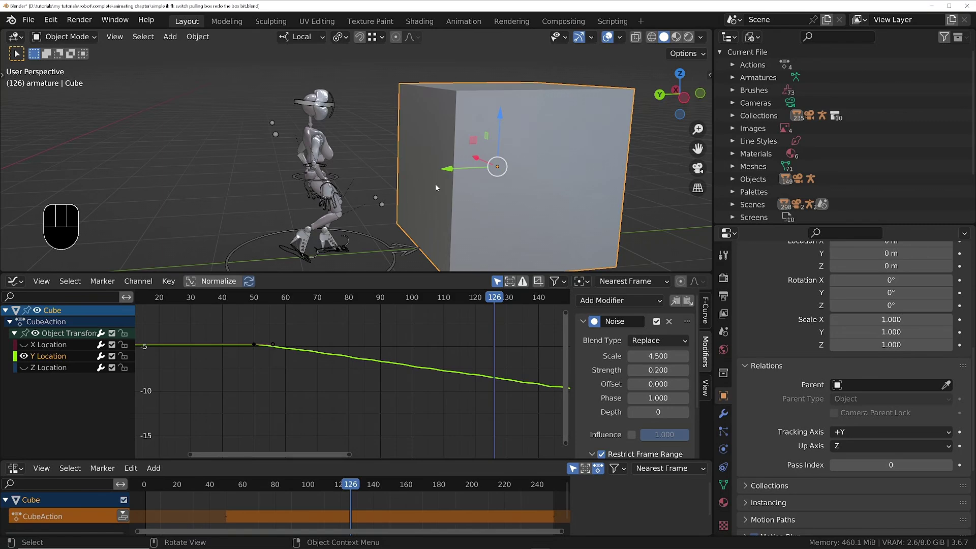
{"action": "middle_click_drag", "start_coordinate": [435, 184], "coordinate": [422, 137], "text": "ctrl"}
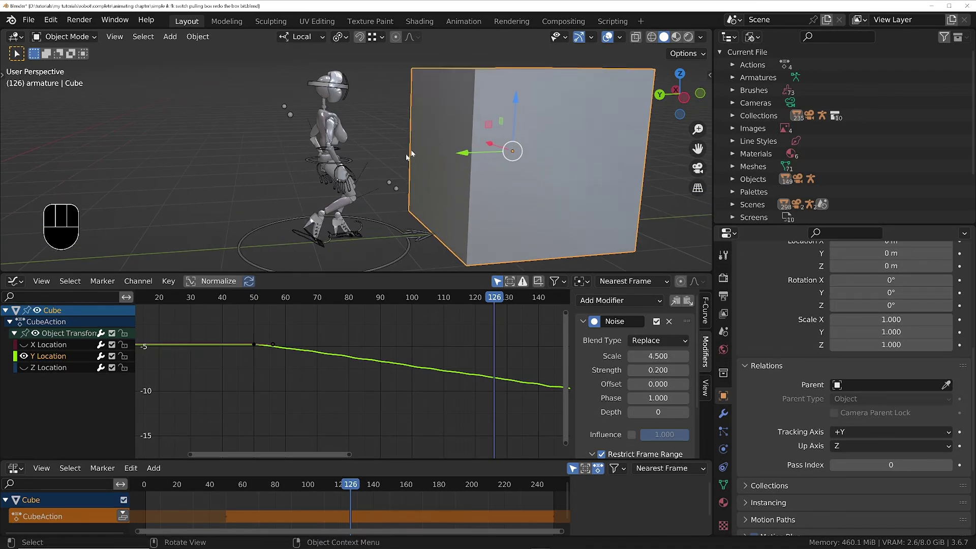
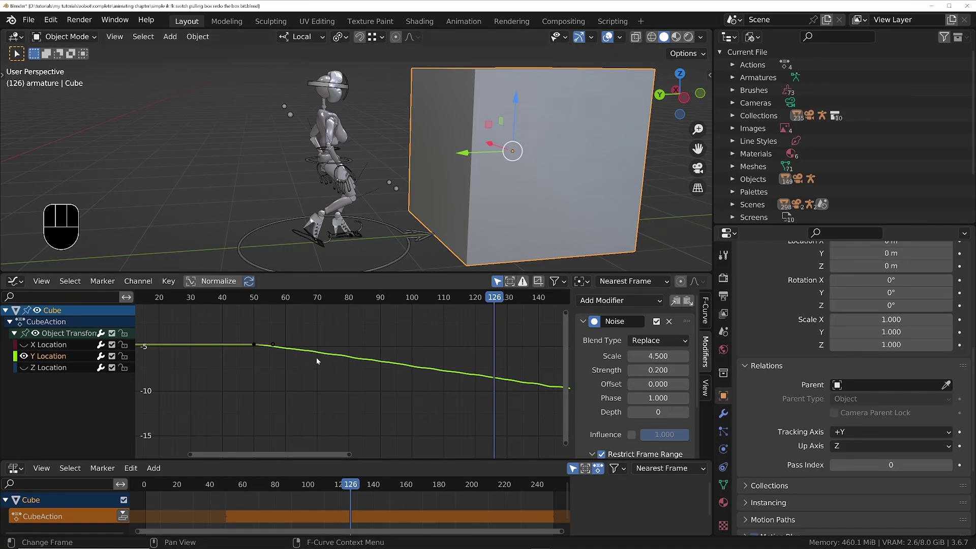
{"action": "left_click", "coordinate": [341, 301]}
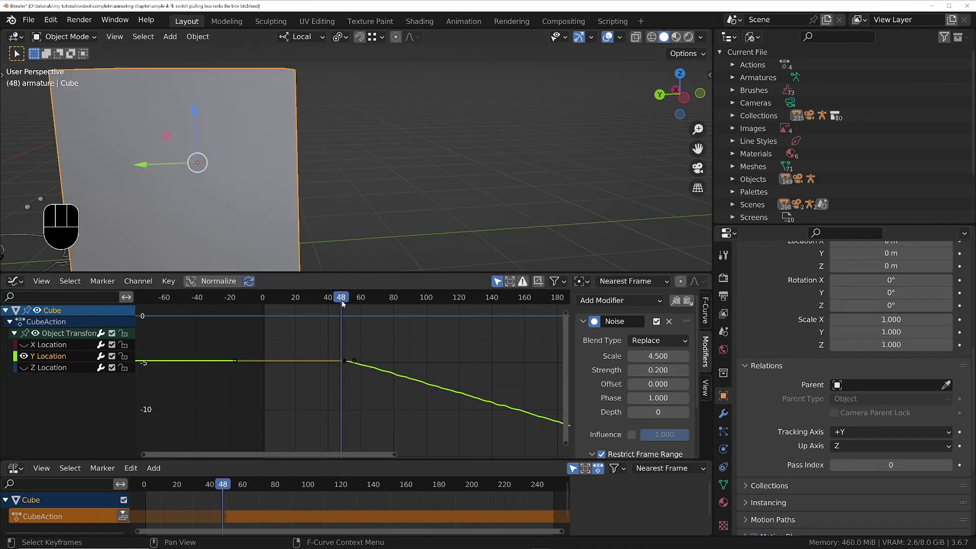
{"action": "key", "text": "Up"}
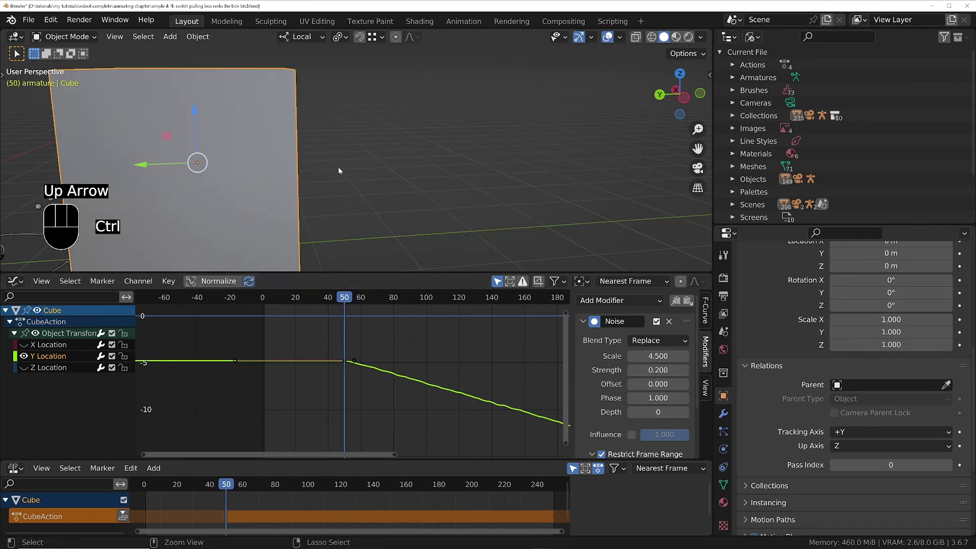
{"action": "scroll", "coordinate": [338, 167], "scroll_direction": "down", "scroll_amount": 5}
{"action": "scroll", "coordinate": [329, 196], "scroll_direction": "up", "scroll_amount": 3}
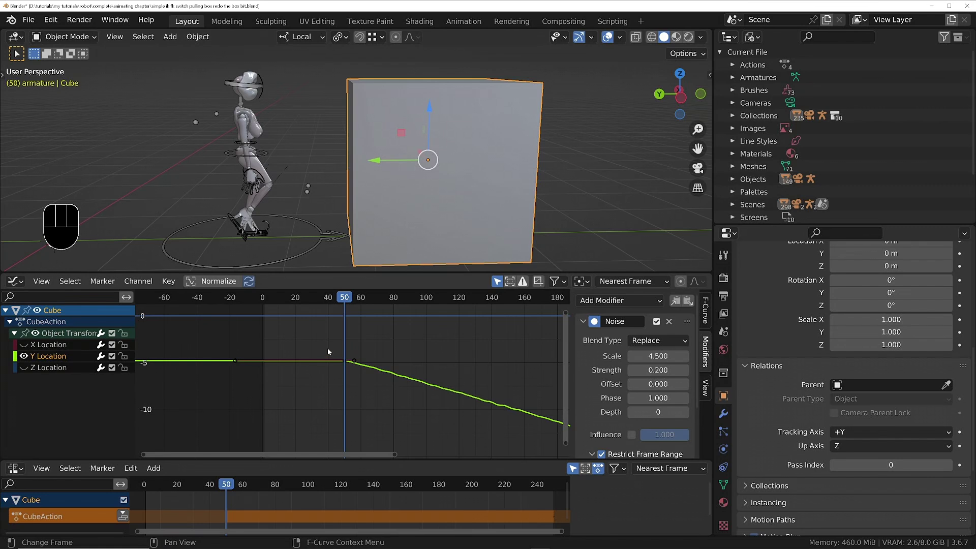
{"action": "left_click_drag", "start_coordinate": [329, 347], "coordinate": [354, 375]}
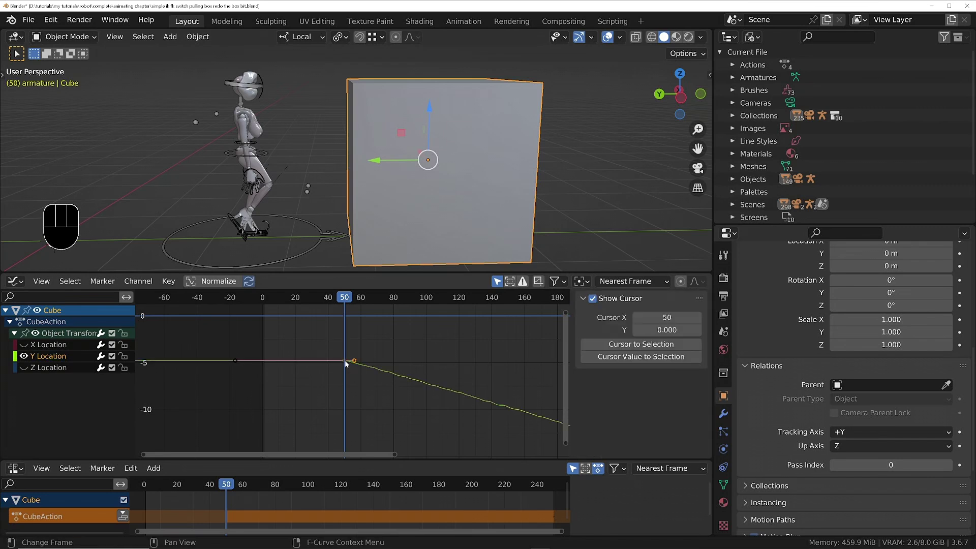
{"action": "key", "text": "g"}
{"action": "key", "text": "x"}
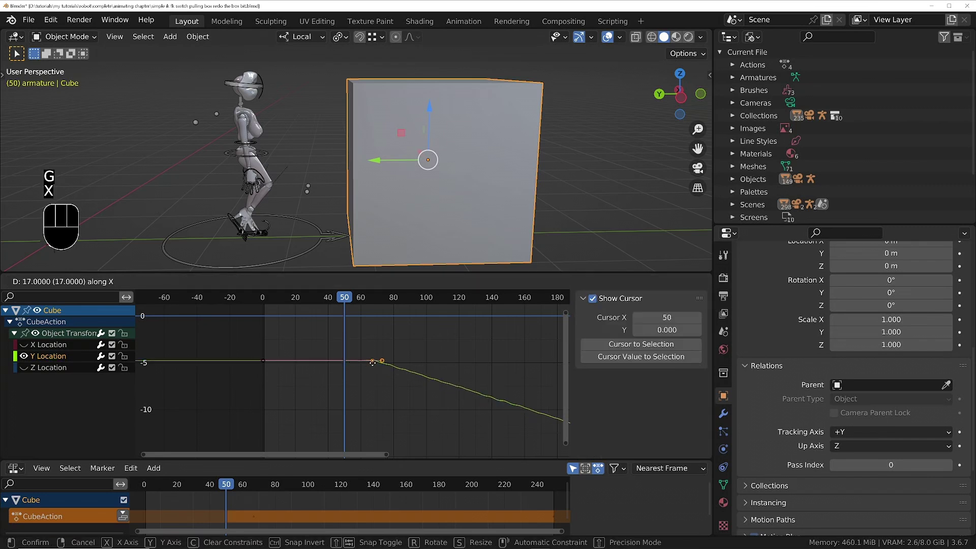
{"action": "key", "text": "Escape"}
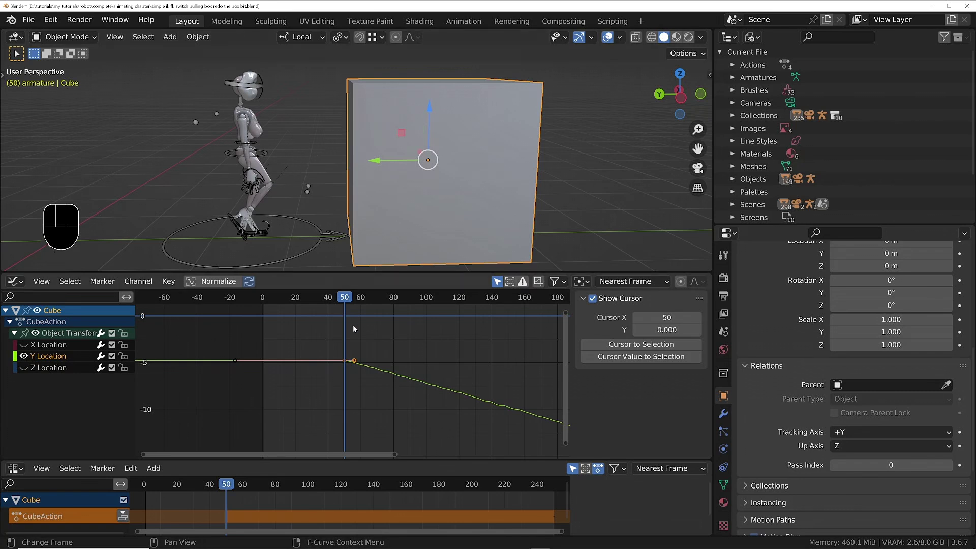
- Shift the cube's Y Location keyframe at frame 50 by 10 frames to frame 60 and play the animation to check it
{"action": "left_click_drag", "start_coordinate": [332, 343], "coordinate": [370, 374]}
{"action": "key", "text": "g"}
{"action": "key", "text": "x"}
{"action": "key", "text": "KP_1"}
{"action": "key", "text": "KP_0"}
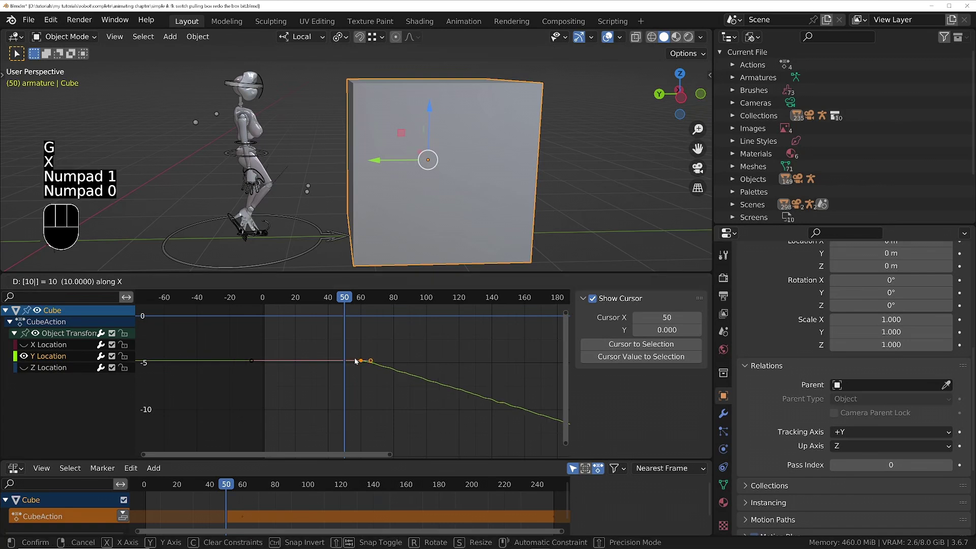
{"action": "key", "text": "KP_Enter"}
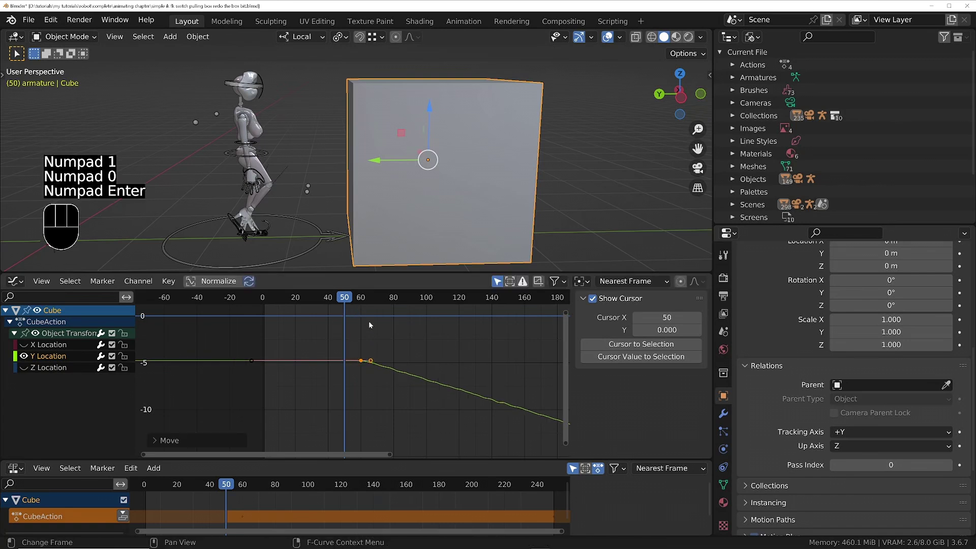
{"action": "key", "text": "space"}
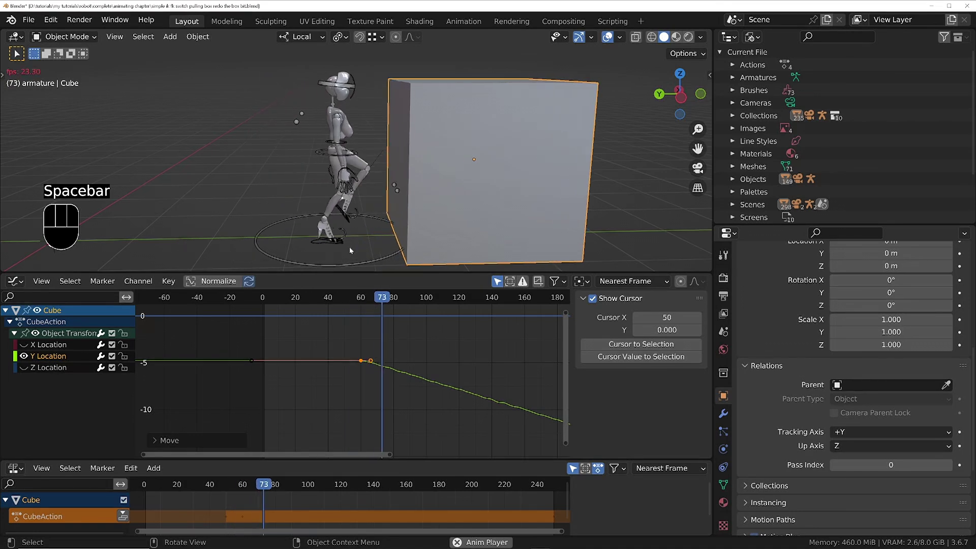
{"action": "key", "text": "space"}
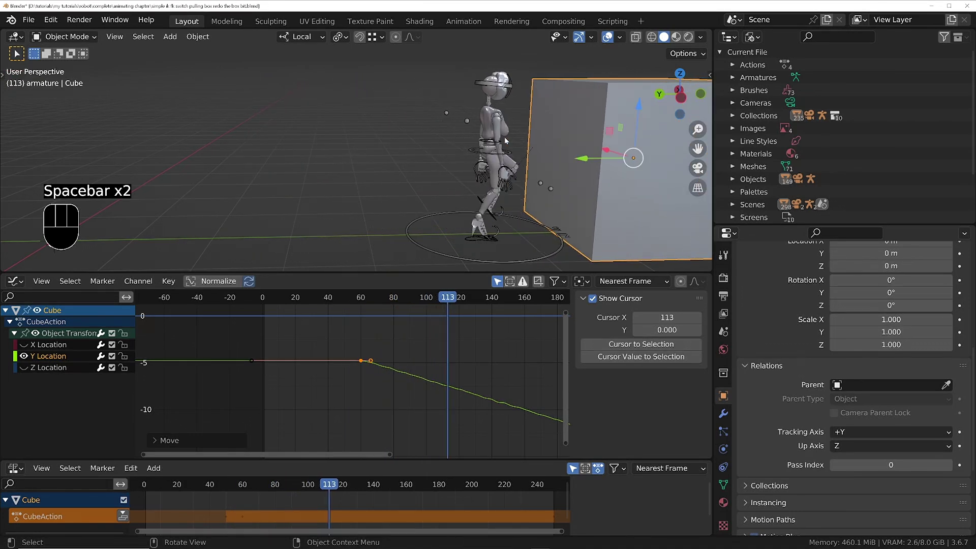
- Go to the cube's keyframe at frame 60, select the robot's armature and put it in Pose Mode
{"action": "left_click", "coordinate": [359, 294]}
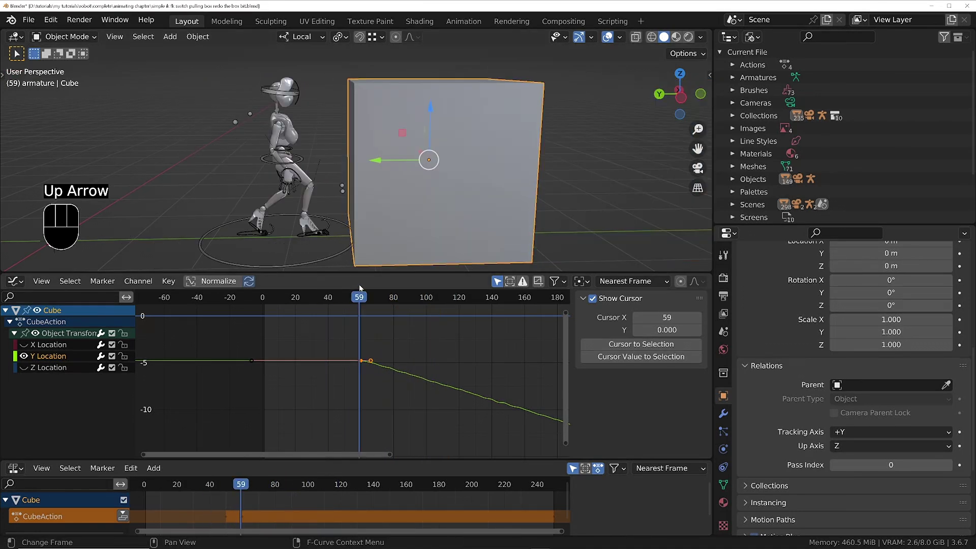
{"action": "key", "text": "Down"}
{"action": "key", "text": "Up"}
{"action": "middle_click_drag", "start_coordinate": [301, 229], "coordinate": [319, 197], "text": "ctrl"}
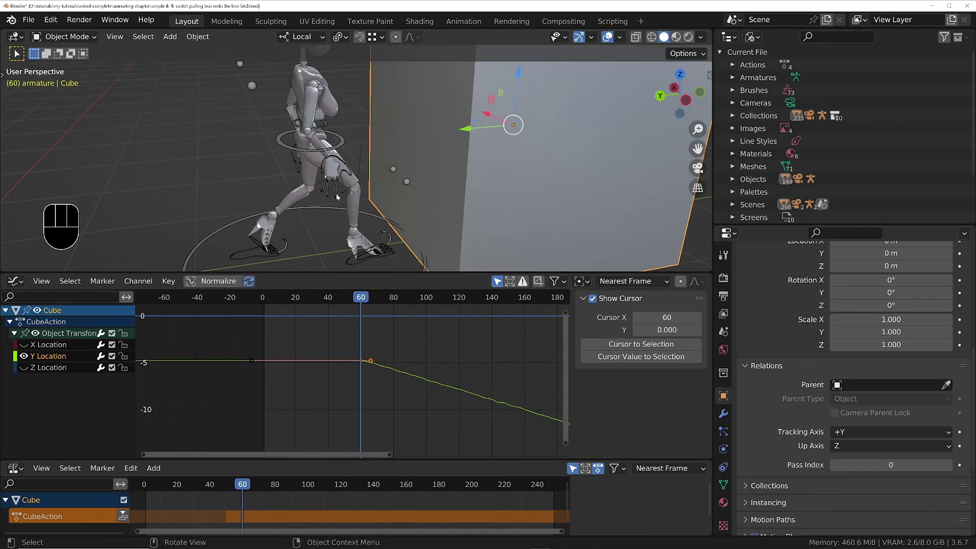
{"action": "left_click", "coordinate": [336, 198]}
{"action": "key", "text": "Tab"}
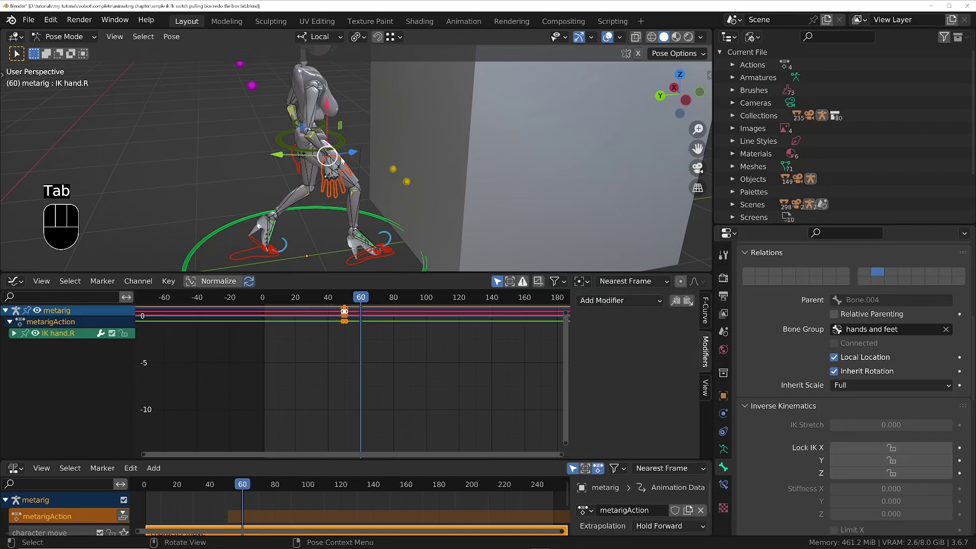
- Raise the IK hand.R control to chest height in front of the box so the right arm reaches forward
{"action": "middle_click_drag", "start_coordinate": [328, 155], "coordinate": [333, 138]}
{"action": "key", "text": "g"}
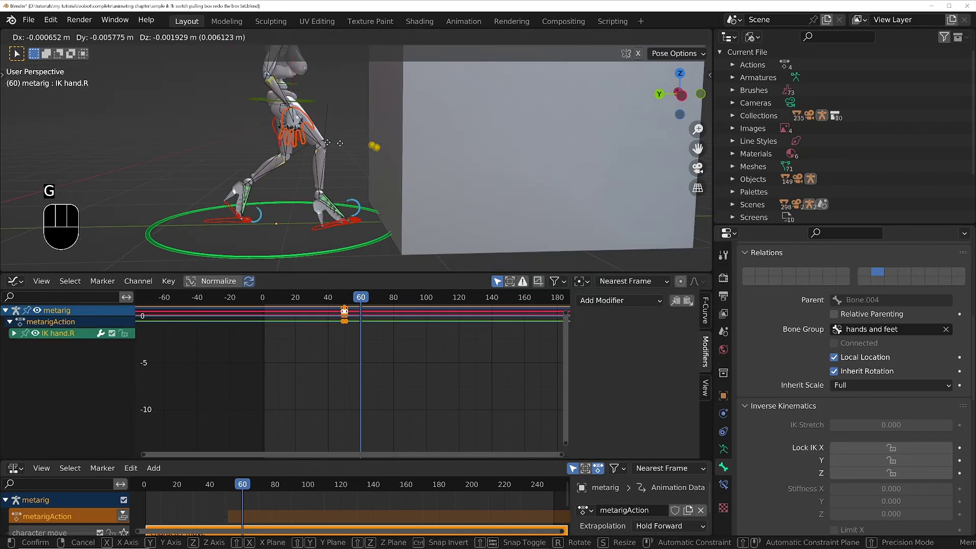
{"action": "left_click", "coordinate": [380, 97]}
{"action": "middle_click_drag", "start_coordinate": [379, 97], "coordinate": [398, 186], "text": "shift"}
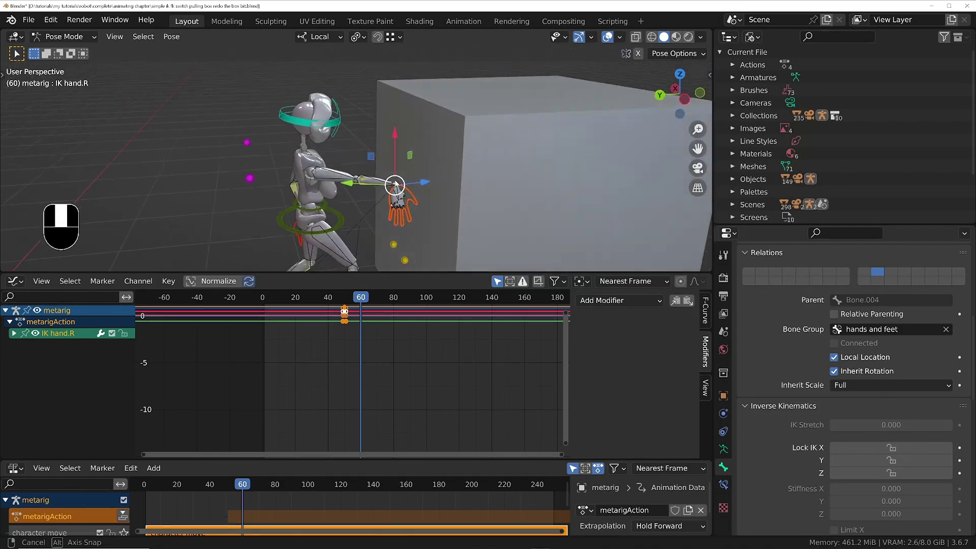
- Rotate the IK hand.R control so the right hand's fingers point up and its palm faces the box
{"action": "key", "text": "r"}
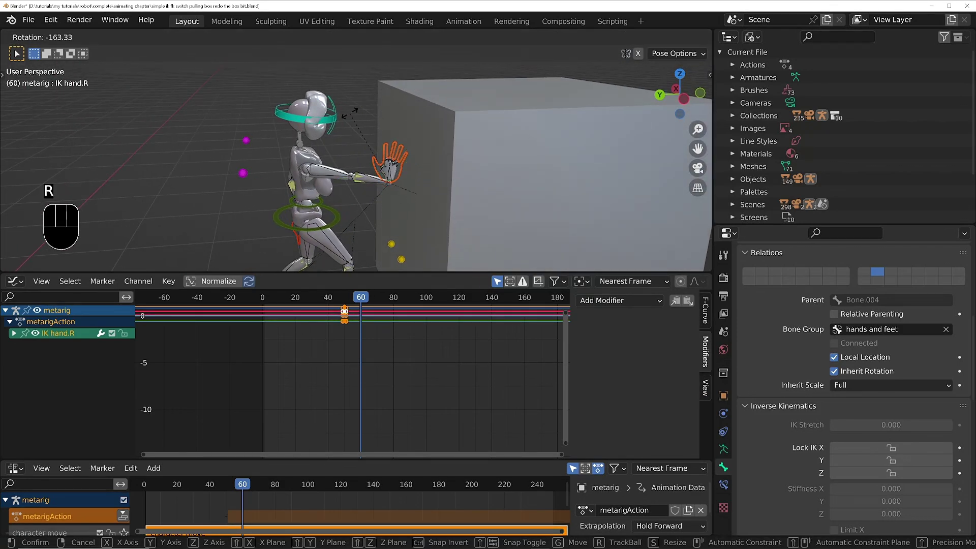
{"action": "left_click", "coordinate": [356, 107]}
{"action": "middle_click_drag", "start_coordinate": [355, 106], "coordinate": [529, 127]}
{"action": "key", "text": "r"}
{"action": "left_click", "coordinate": [511, 223]}
{"action": "middle_click_drag", "start_coordinate": [511, 224], "coordinate": [556, 270]}
{"action": "middle_click_drag", "start_coordinate": [493, 249], "coordinate": [389, 140], "text": "shift"}
- Maximize the 3D viewport and fine-tune the IK hand.R rotation until the hand stands upright, parallel to the box face
{"action": "key", "text": "ctrl+space"}
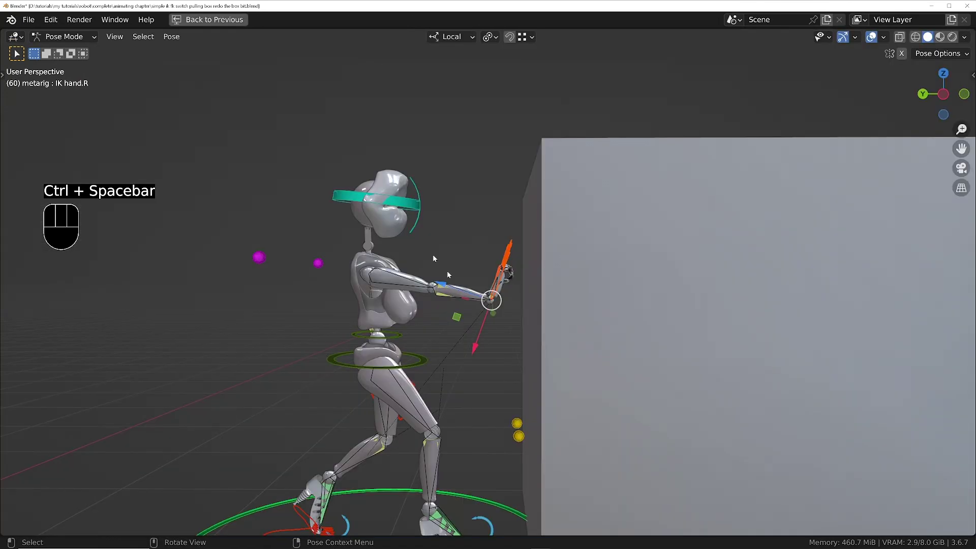
{"action": "middle_click_drag", "start_coordinate": [432, 254], "coordinate": [588, 376], "text": "ctrl"}
{"action": "key", "text": "r"}
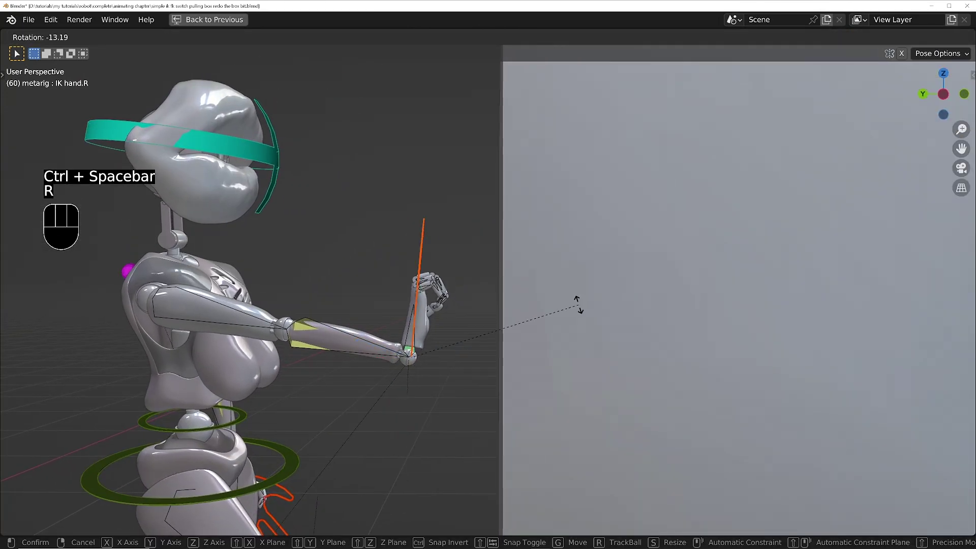
{"action": "left_click", "coordinate": [547, 297]}
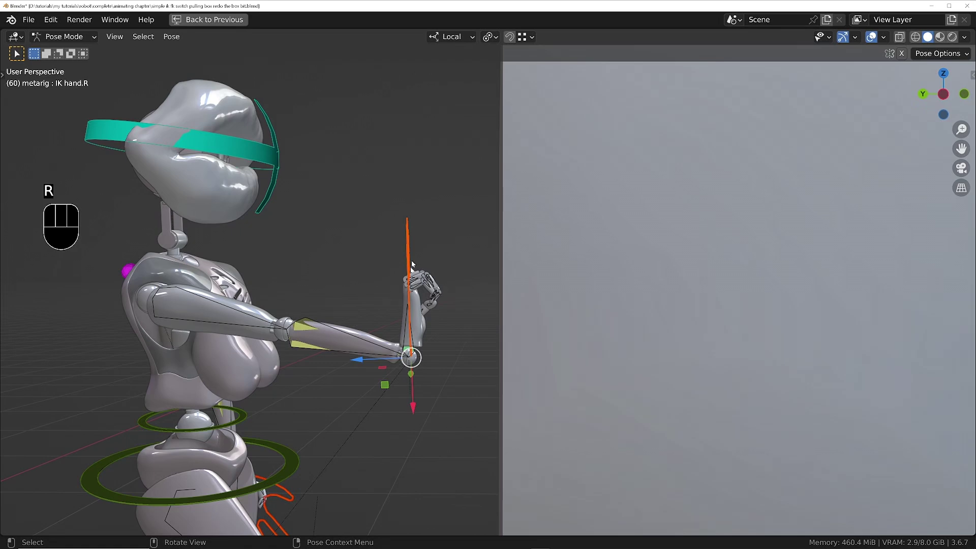
{"action": "key", "text": "r"}
{"action": "left_click", "coordinate": [452, 272]}
- Raise the IK hand.L control to chest height in front of the box, beside the right hand
{"action": "scroll", "coordinate": [437, 266], "scroll_direction": "down", "scroll_amount": 6}
{"action": "middle_click_drag", "start_coordinate": [418, 259], "coordinate": [713, 261]}
{"action": "left_click", "coordinate": [443, 333]}
{"action": "key", "text": "g"}
{"action": "left_click", "coordinate": [374, 269]}
- Rotate the IK hand.L control so its fingers point up with the palm toward the box, and adjust its position
{"action": "key", "text": "r"}
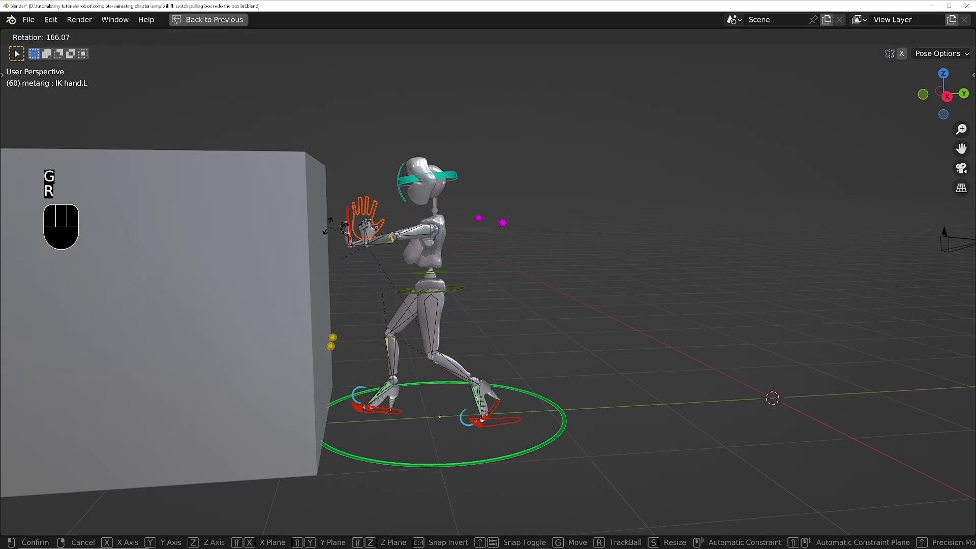
{"action": "left_click", "coordinate": [340, 224]}
{"action": "middle_click_drag", "start_coordinate": [339, 223], "coordinate": [223, 310]}
{"action": "key", "text": "r"}
{"action": "left_click", "coordinate": [457, 516]}
{"action": "key", "text": "g"}
{"action": "left_click", "coordinate": [418, 501]}
- In the right orthographic view, rotate the IK hand.L control until the left hand stands vertical like the right one
{"action": "middle_click_drag", "start_coordinate": [456, 204], "coordinate": [570, 89]}
{"action": "scroll", "coordinate": [570, 90], "scroll_direction": "up", "scroll_amount": 2}
{"action": "middle_click_drag", "start_coordinate": [664, 363], "coordinate": [370, 218], "text": "shift"}
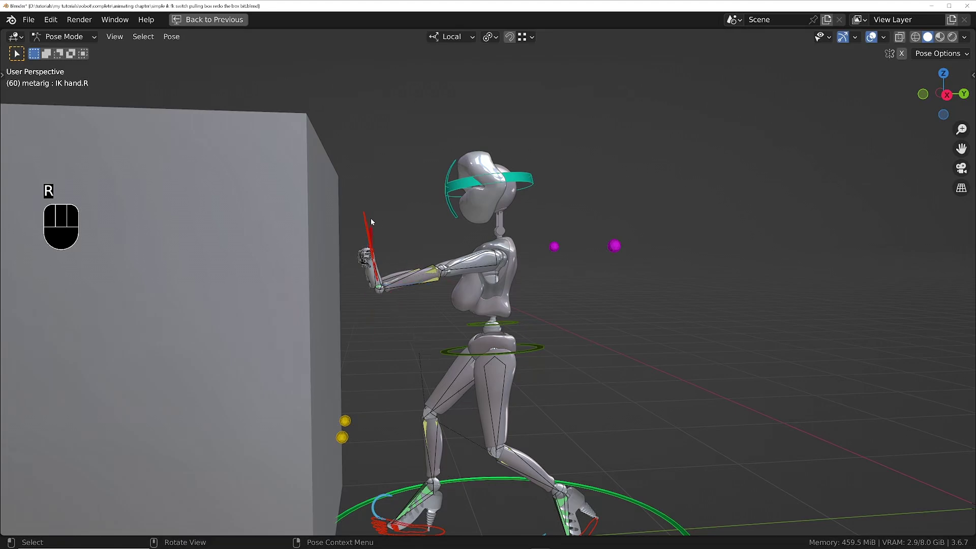
{"action": "key", "text": "KP_1"}
{"action": "key", "text": "KP_3"}
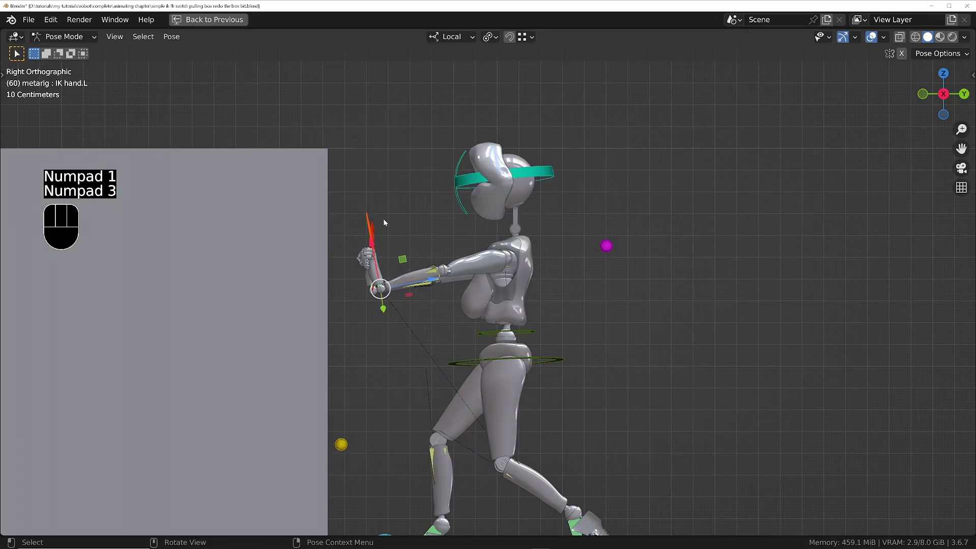
{"action": "scroll", "coordinate": [385, 250], "scroll_direction": "up", "scroll_amount": 1}
{"action": "scroll", "coordinate": [385, 248], "scroll_direction": "up", "scroll_amount": 3}
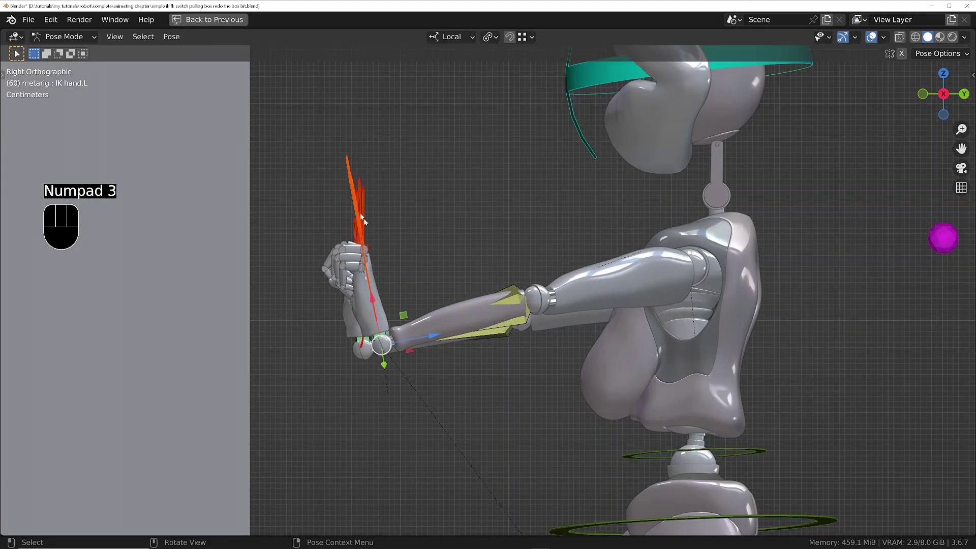
{"action": "key", "text": "r"}
{"action": "left_click", "coordinate": [448, 197]}
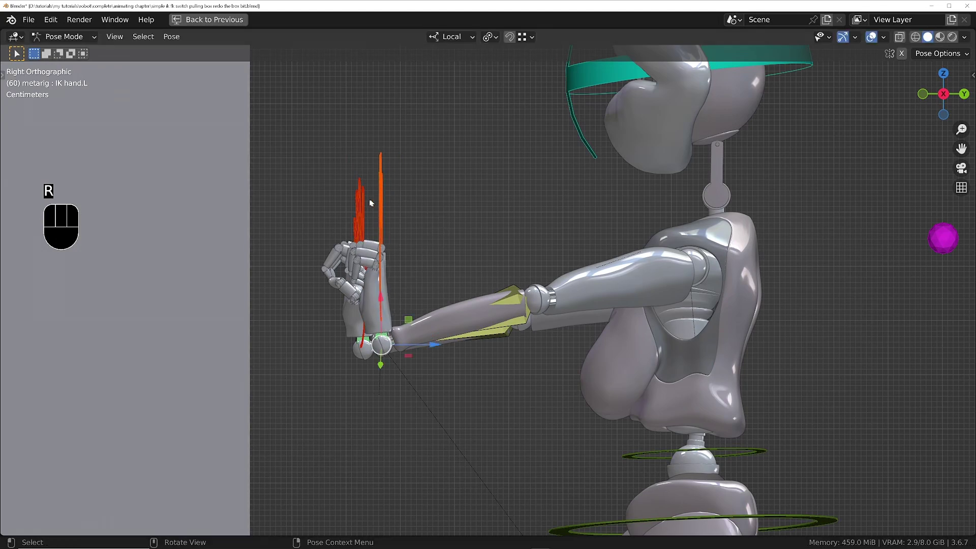
- Adjust the IK hand.R rotation and move both hand IK controls together slightly back from the box toward the body
{"action": "key", "text": "r"}
{"action": "key", "text": "r"}
{"action": "left_click", "coordinate": [395, 251]}
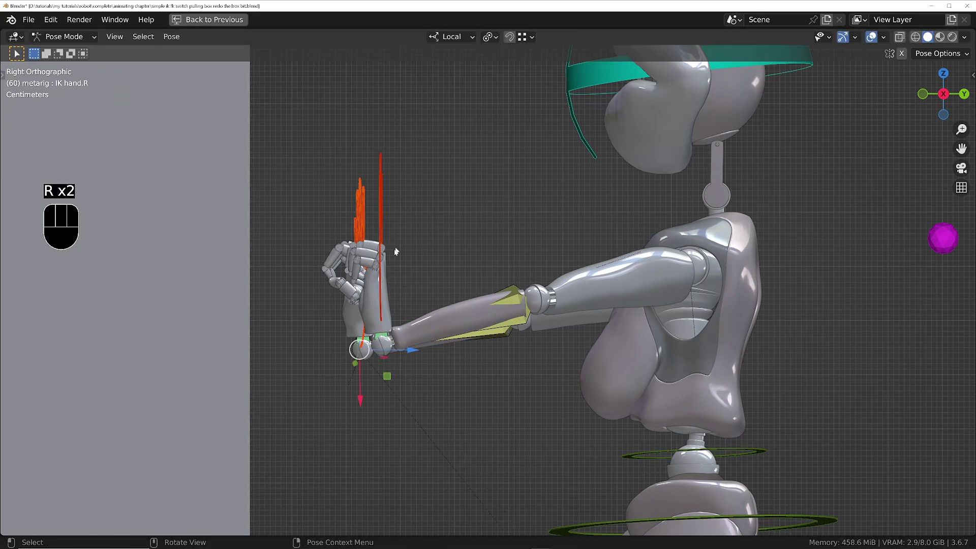
{"action": "key", "text": "g"}
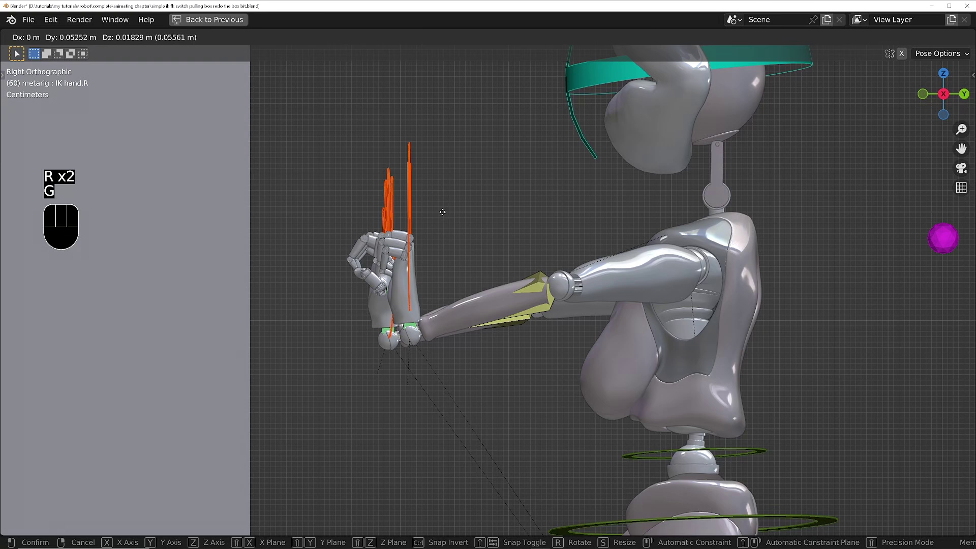
{"action": "left_click", "coordinate": [436, 217]}
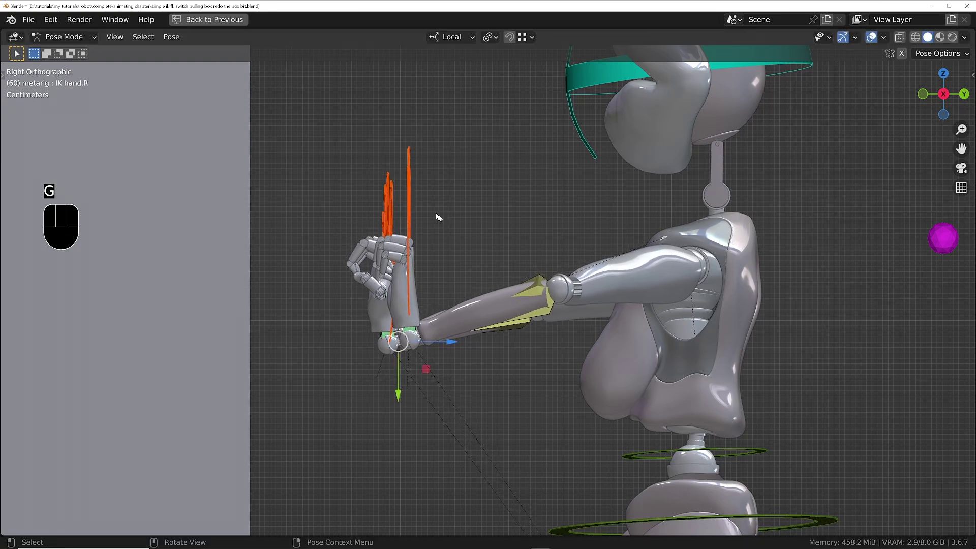
- Move the IK hand.L control toward the box until the left hand lines up with the right hand
{"action": "key", "text": "g"}
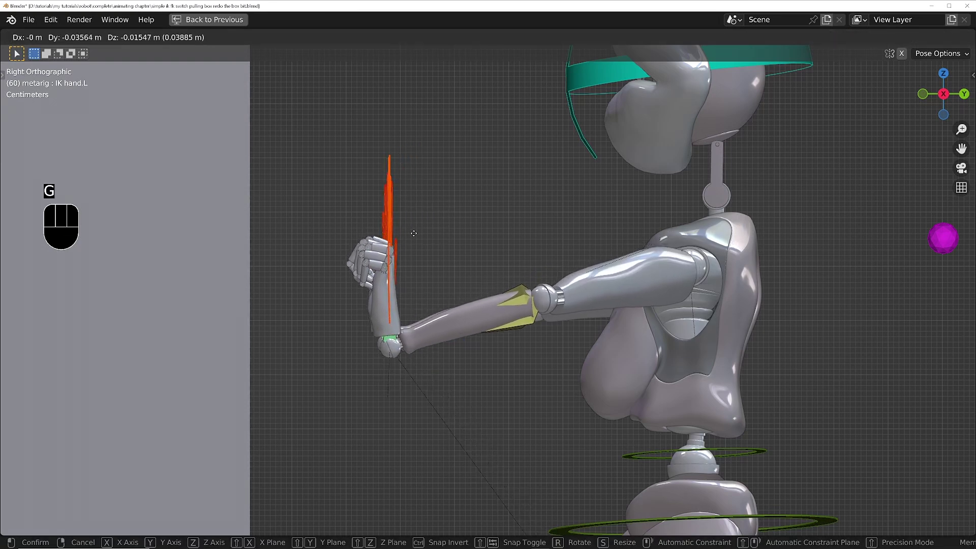
{"action": "left_click", "coordinate": [414, 231]}
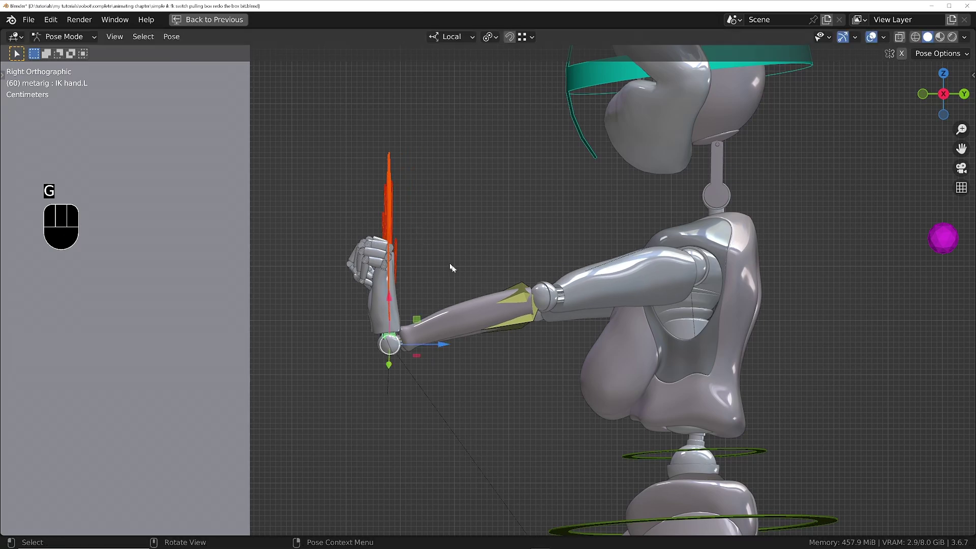
{"action": "middle_click_drag", "start_coordinate": [451, 268], "coordinate": [487, 236]}
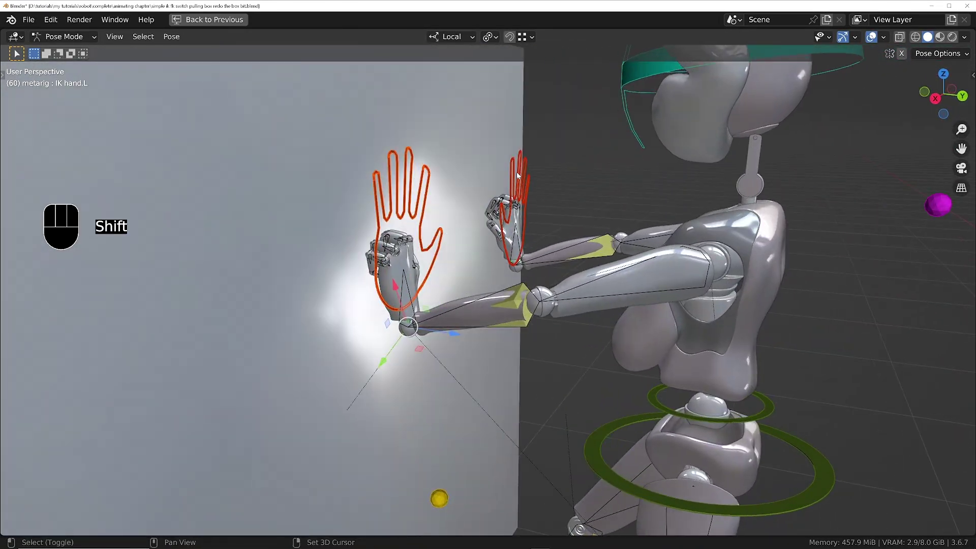
- Check the bone constraints of both IK hand controls and insert a Location & Rotation keyframe for both at frame 60
{"action": "key", "text": "i"}
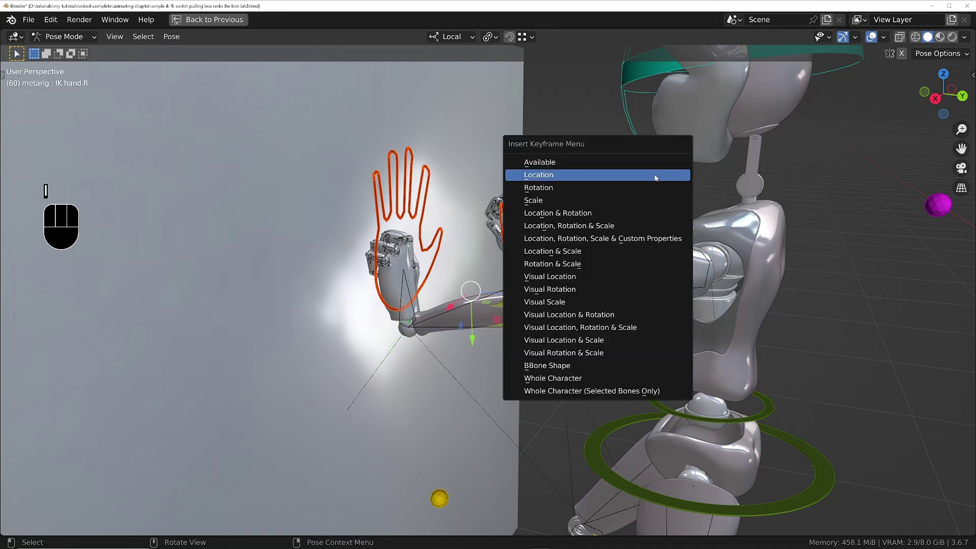
{"action": "left_click", "coordinate": [655, 175]}
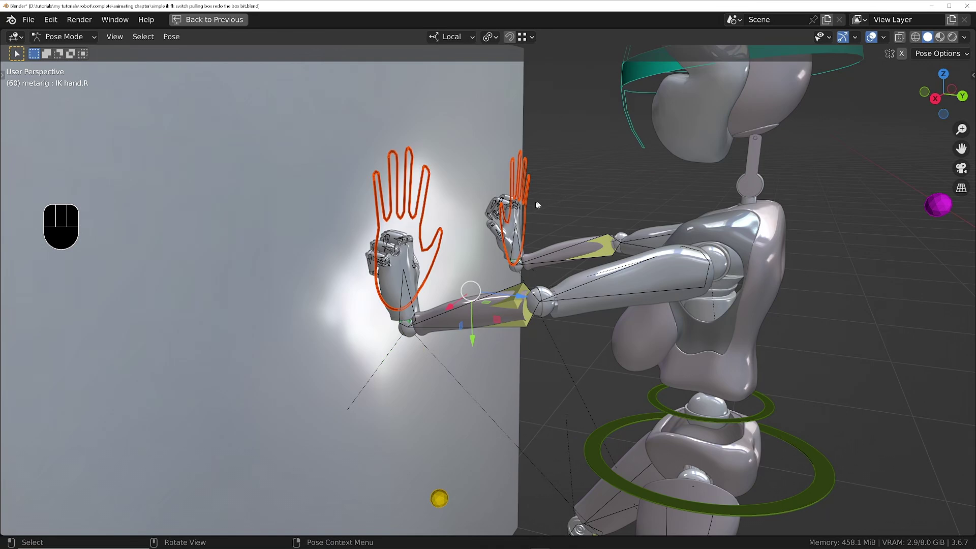
{"action": "key", "text": "ctrl+space"}
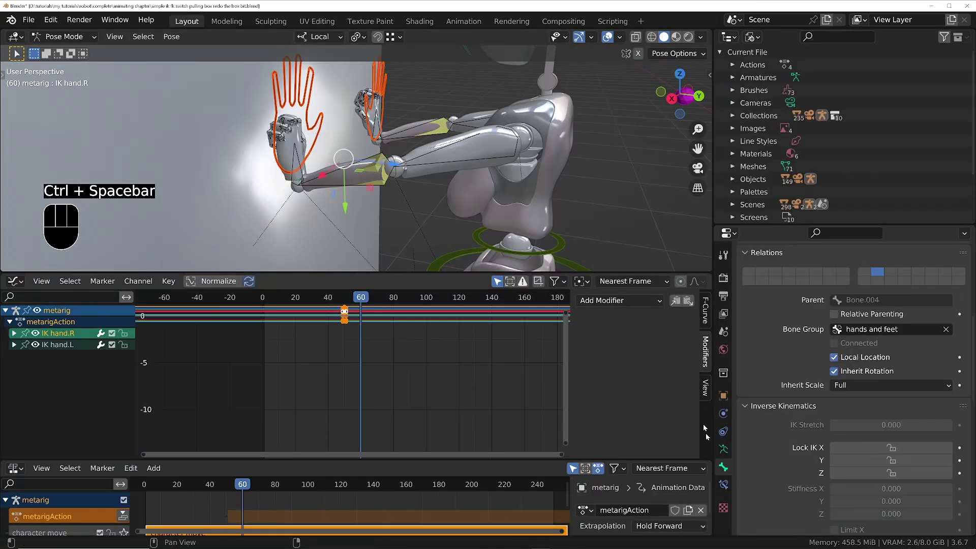
{"action": "left_click", "coordinate": [723, 485]}
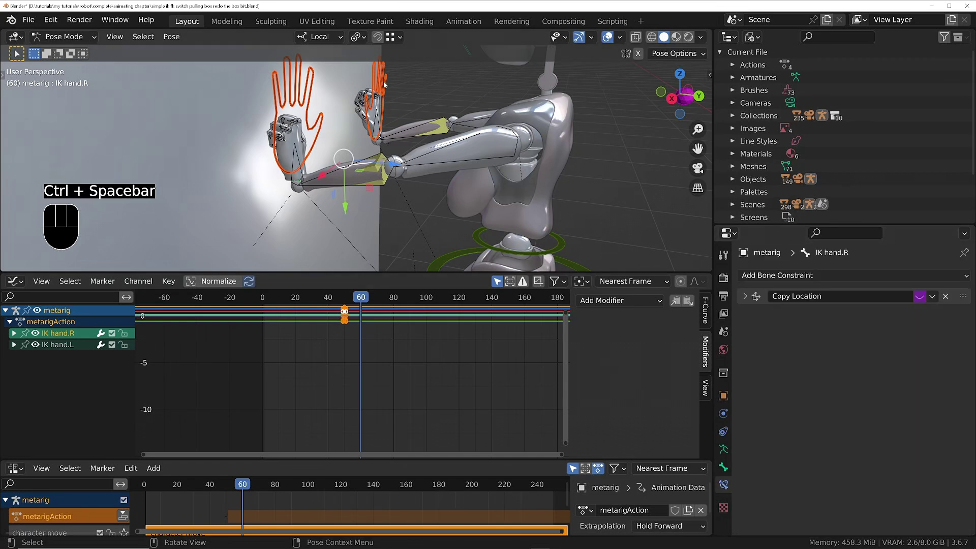
{"action": "left_click", "coordinate": [384, 84]}
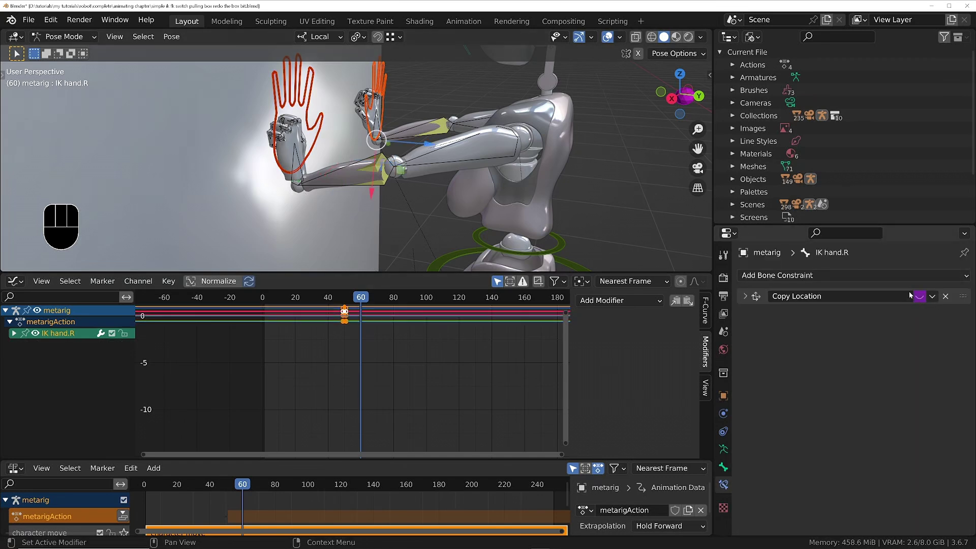
{"action": "left_click", "coordinate": [302, 102], "text": "shift"}
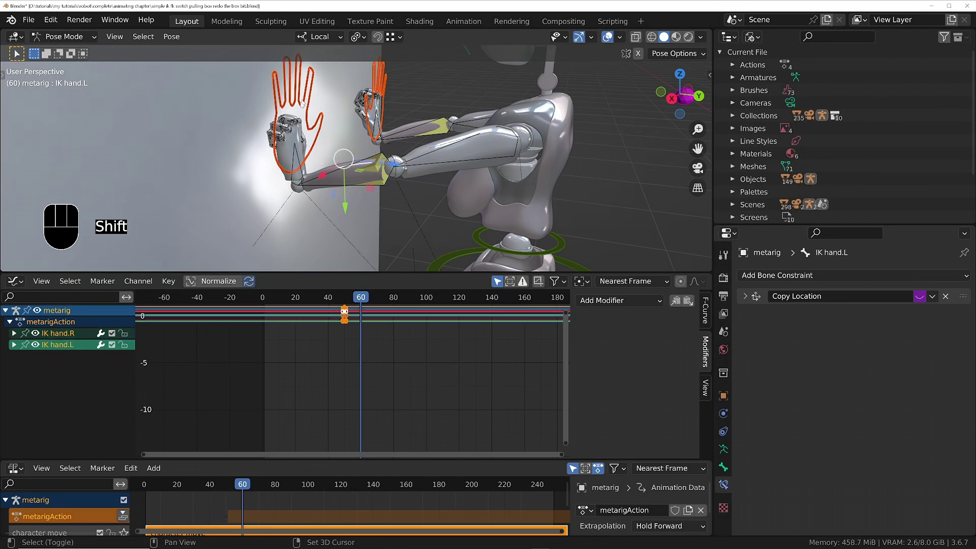
{"action": "key", "text": "i"}
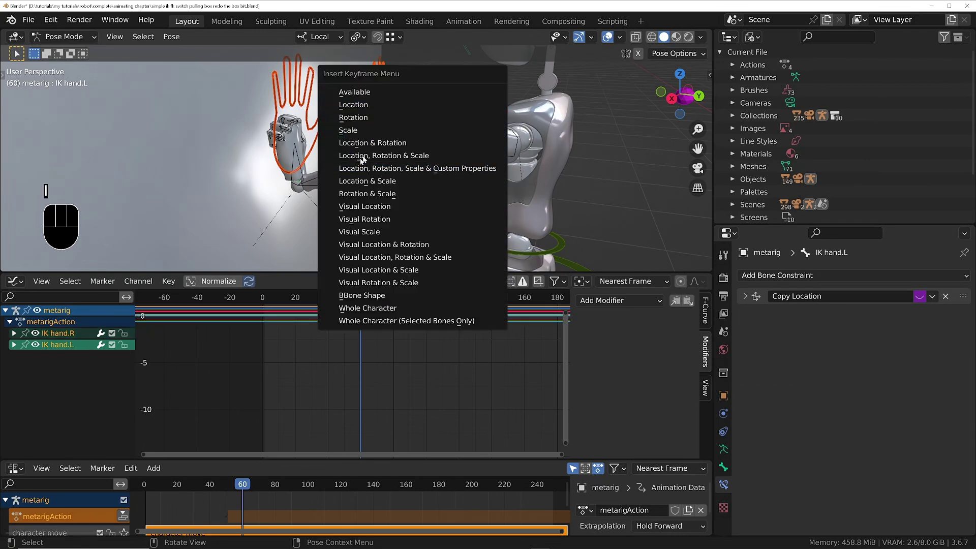
{"action": "left_click", "coordinate": [392, 143]}
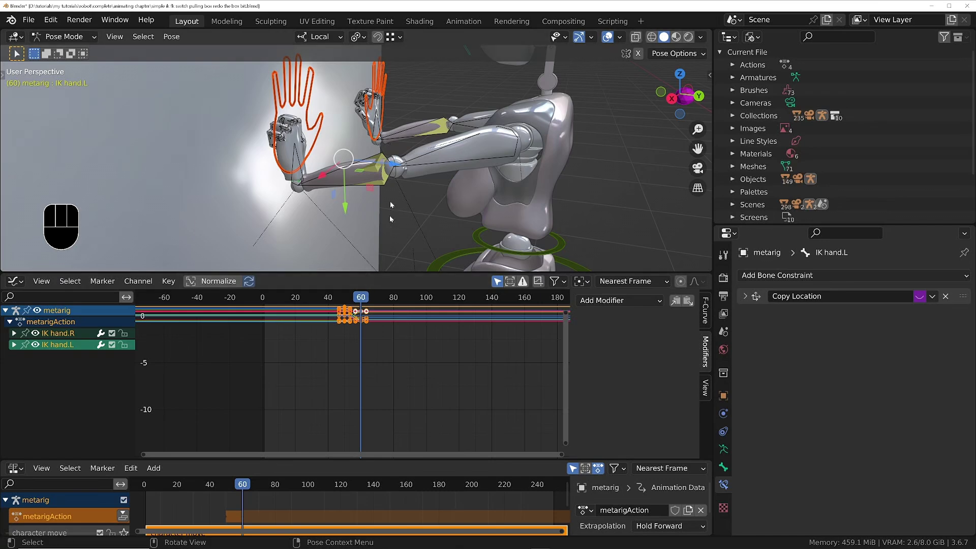
- Go back to the keyframe at frame 50 and show the metarig armature's bone groups
{"action": "mouse_move", "coordinate": [379, 138]}
{"action": "middle_mouse_down", "text": "shift"}
{"action": "mouse_move", "coordinate": [391, 174]}
{"action": "mouse_move", "coordinate": [419, 182]}
{"action": "mouse_move", "coordinate": [477, 164]}
{"action": "mouse_move", "coordinate": [370, 127]}
{"action": "middle_mouse_up", "text": "shift"}
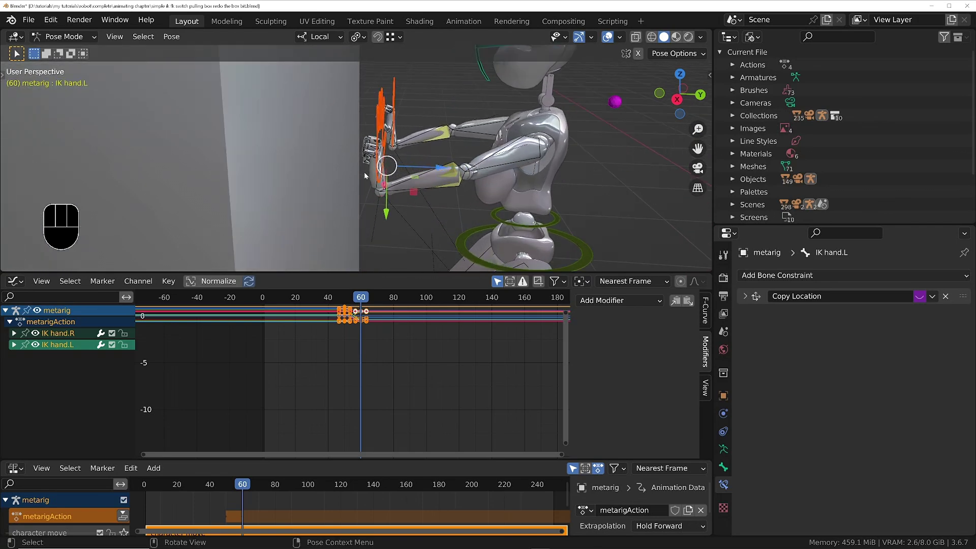
{"action": "key", "text": "Down"}
{"action": "middle_click_drag", "start_coordinate": [364, 172], "coordinate": [372, 135], "text": "ctrl"}
{"action": "middle_click_drag", "start_coordinate": [480, 139], "coordinate": [397, 198], "text": "shift"}
{"action": "middle_click_drag", "start_coordinate": [373, 148], "coordinate": [474, 157]}
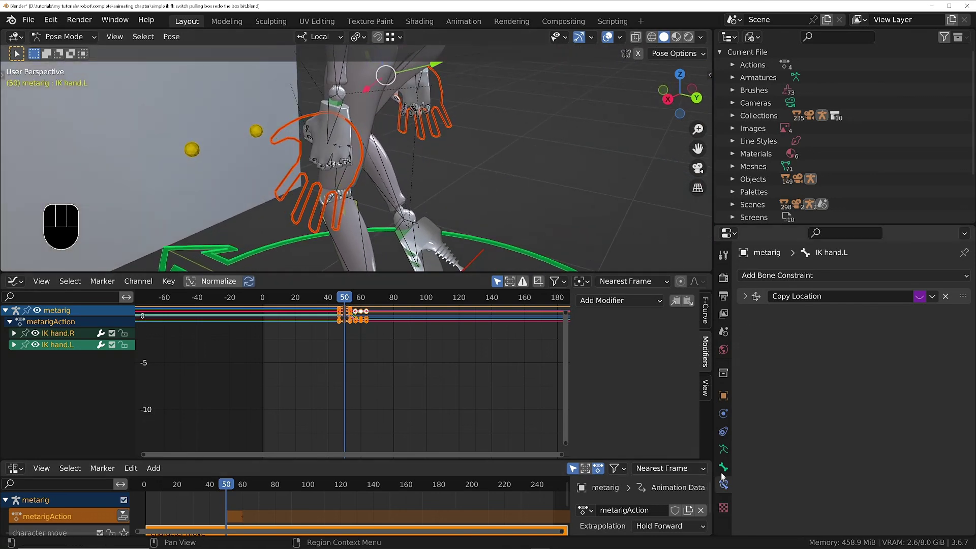
{"action": "left_click", "coordinate": [722, 449]}
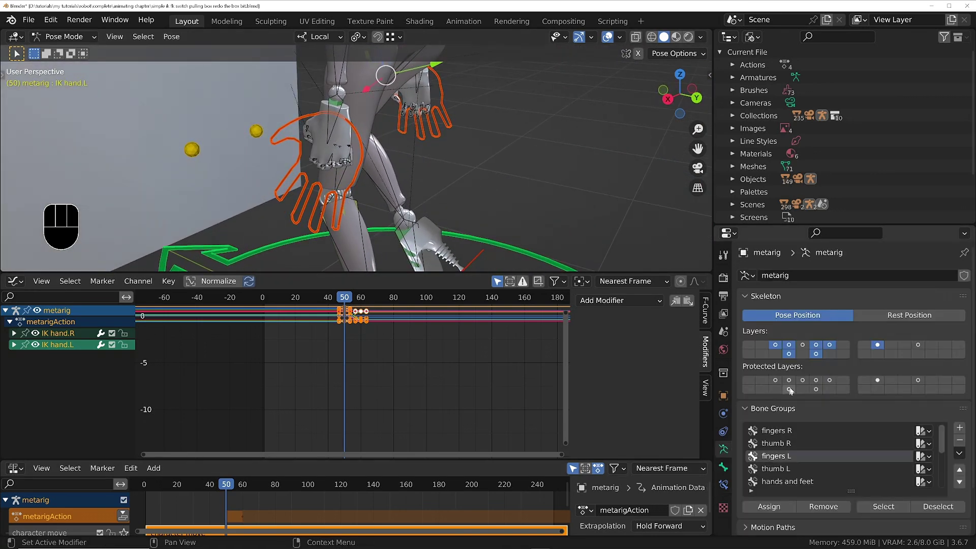
{"action": "scroll", "coordinate": [752, 443], "scroll_direction": "down", "scroll_amount": 2}
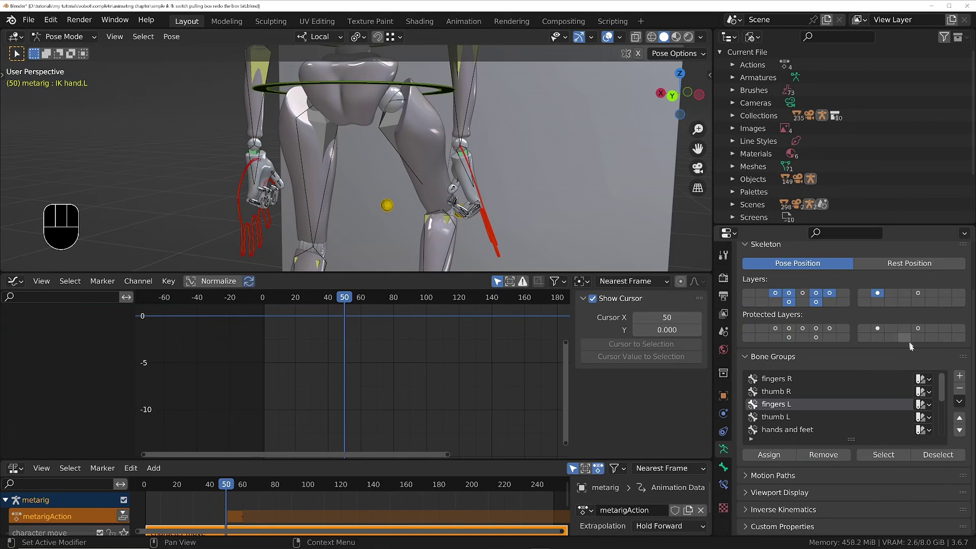
- Select the bones of the fingers R, thumb R, fingers L and thumb L groups and insert a Rotation keyframe at frame 50
{"action": "left_click", "coordinate": [883, 454]}
{"action": "left_click", "coordinate": [804, 392]}
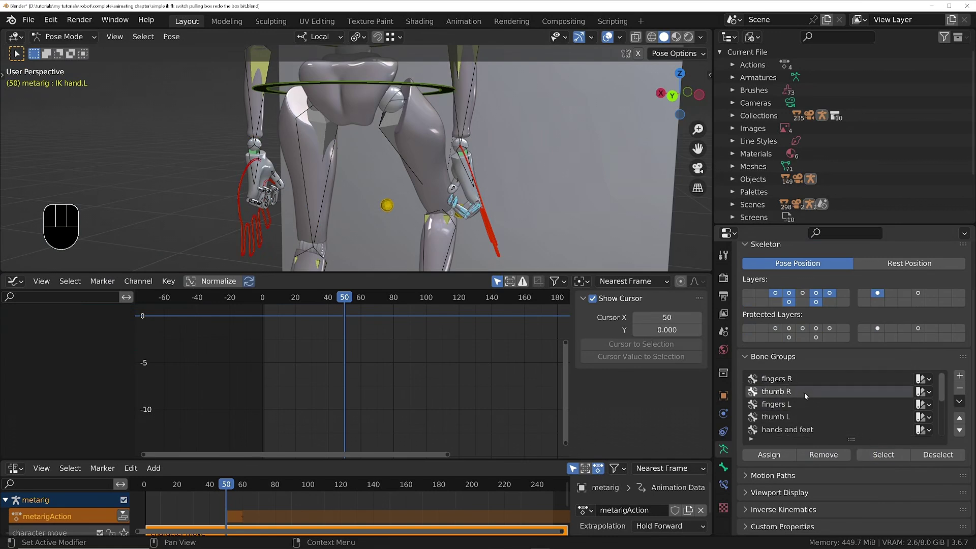
{"action": "left_click", "coordinate": [801, 404]}
{"action": "left_click", "coordinate": [861, 452]}
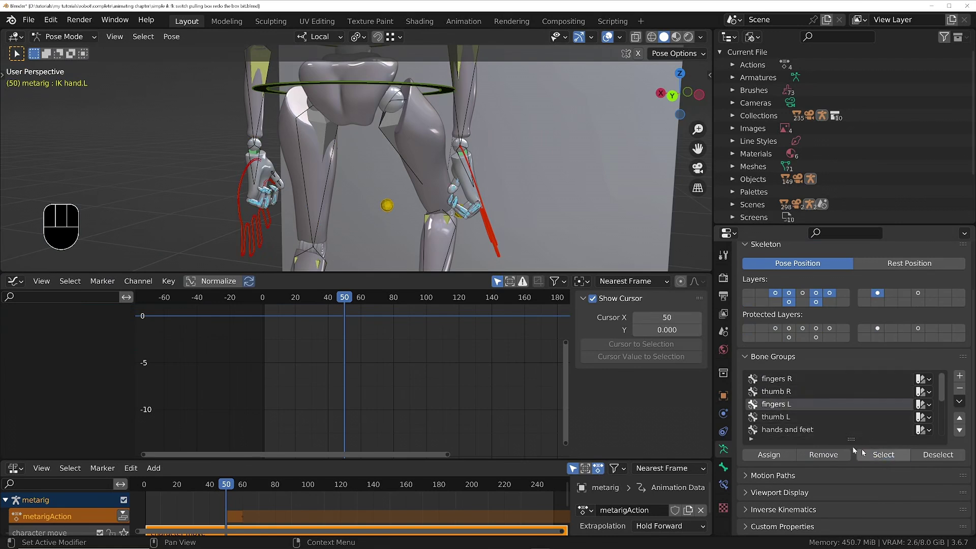
{"action": "left_click", "coordinate": [808, 417]}
{"action": "left_click", "coordinate": [872, 454]}
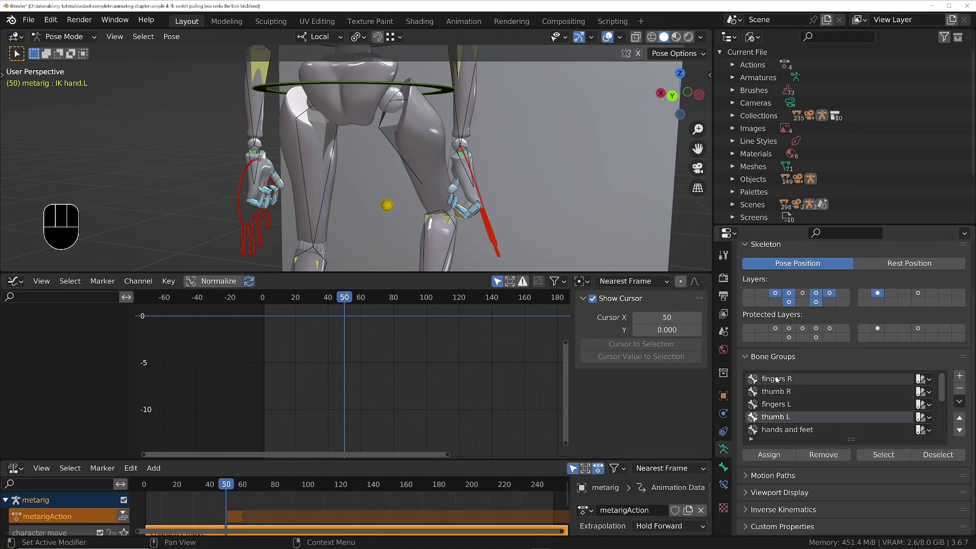
{"action": "middle_click_drag", "start_coordinate": [408, 180], "coordinate": [477, 173]}
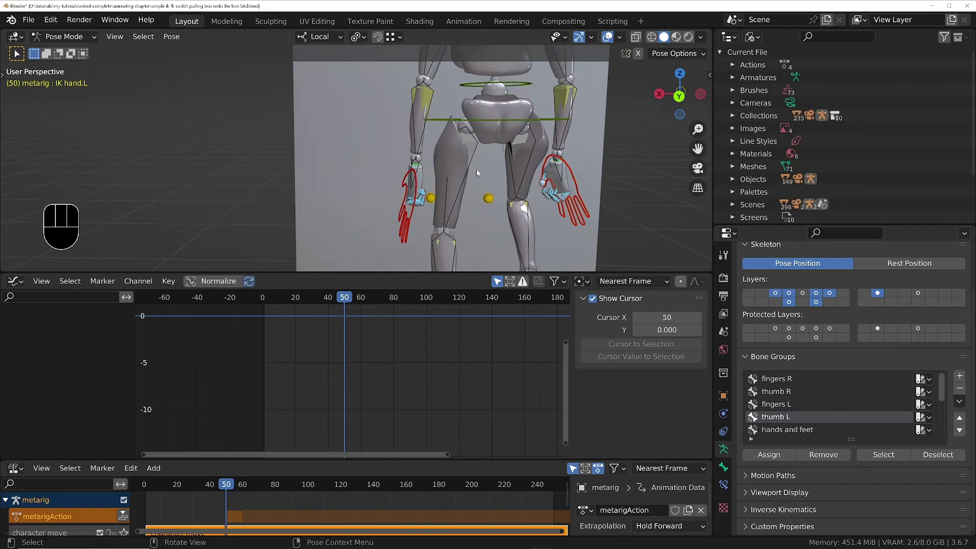
{"action": "key", "text": "i"}
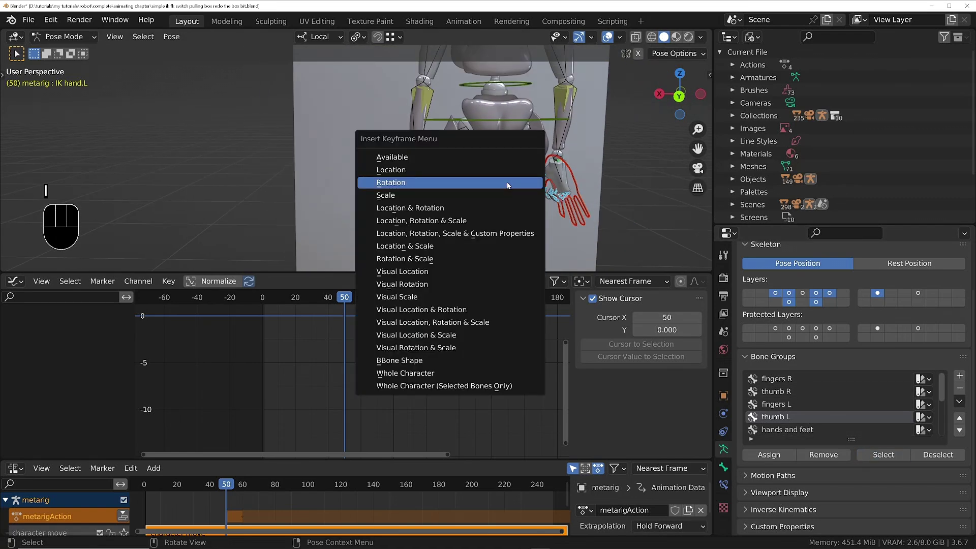
{"action": "left_click", "coordinate": [414, 184]}
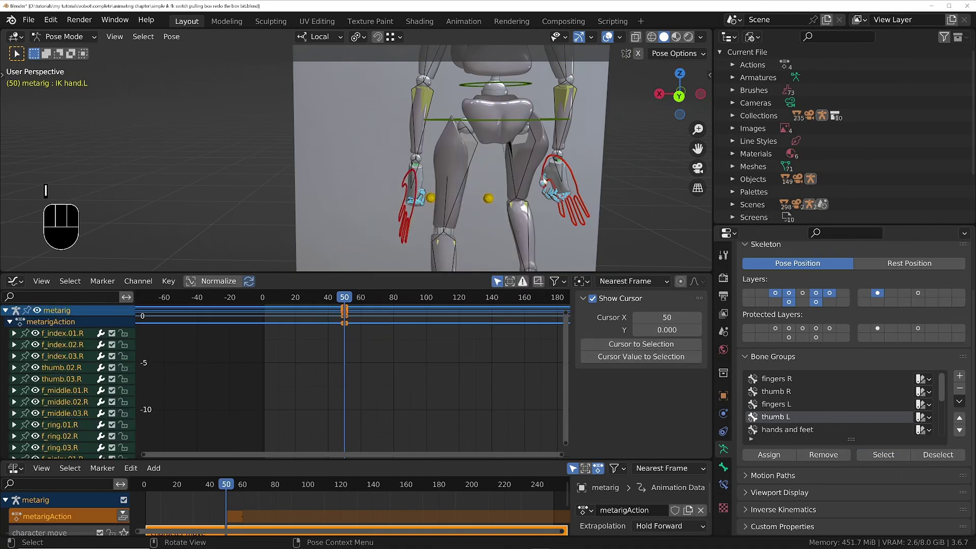
- Go to frame 60 and step back to frame 58, where the raised hands approach the box
{"action": "middle_click_drag", "start_coordinate": [436, 175], "coordinate": [483, 163]}
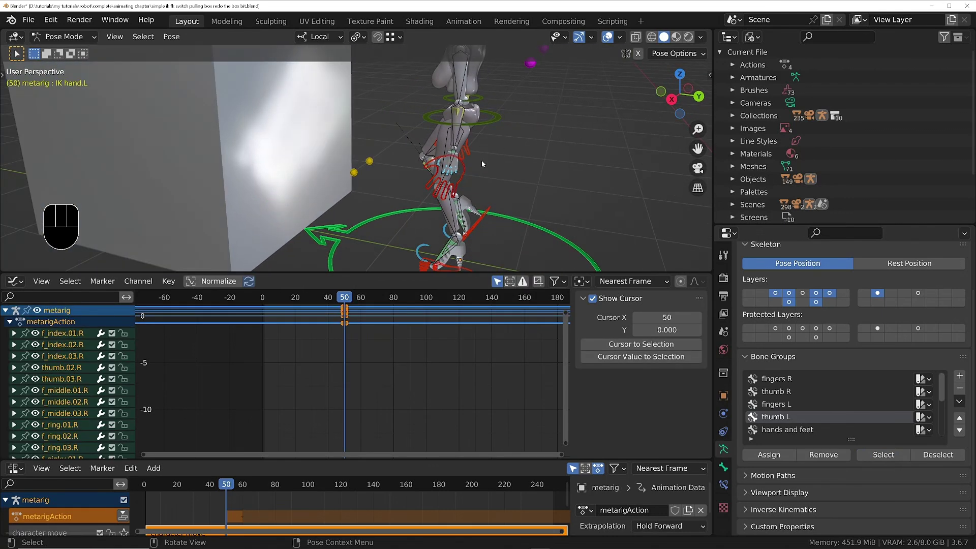
{"action": "left_click", "coordinate": [361, 307]}
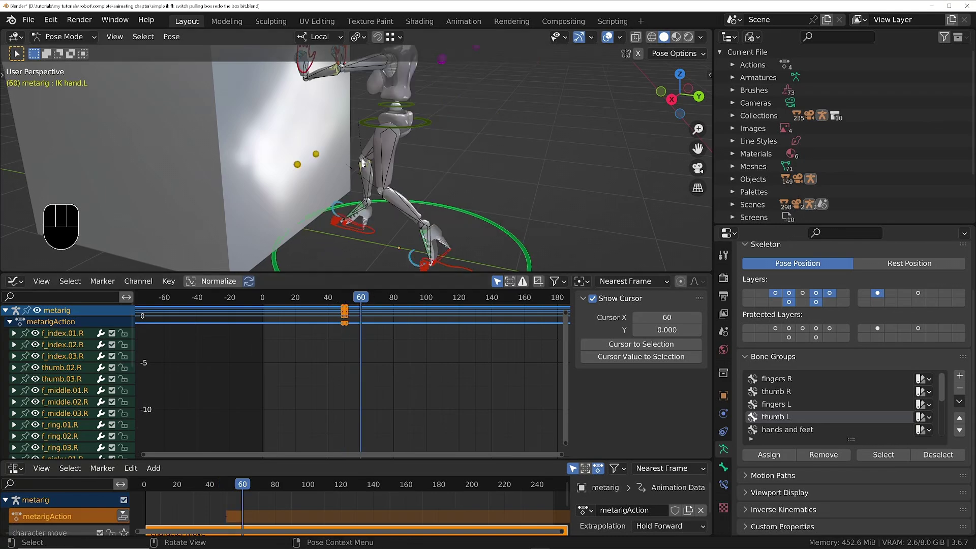
{"action": "middle_click_drag", "start_coordinate": [370, 122], "coordinate": [422, 193], "text": "shift"}
{"action": "scroll", "coordinate": [363, 127], "scroll_direction": "up", "scroll_amount": 4}
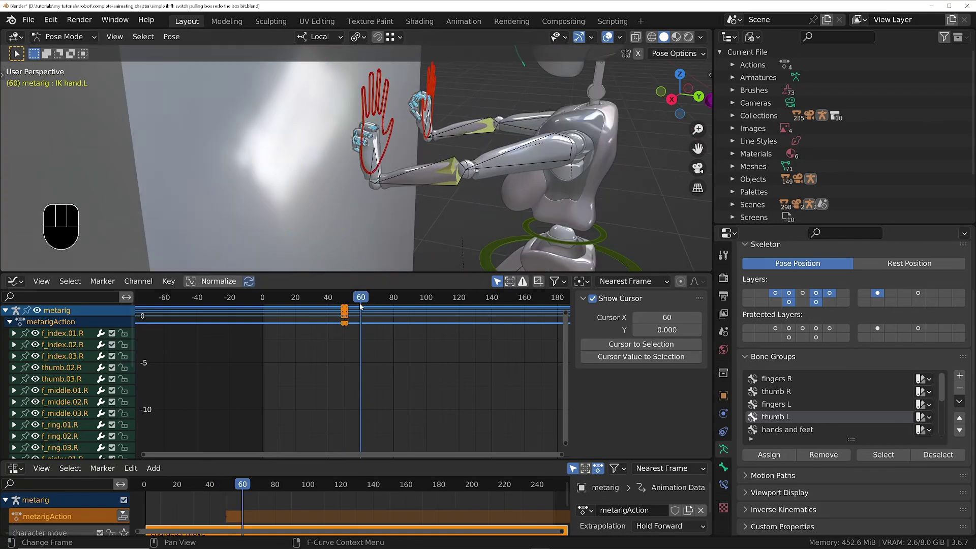
{"action": "key", "text": "Left"}
{"action": "key", "text": "Left"}
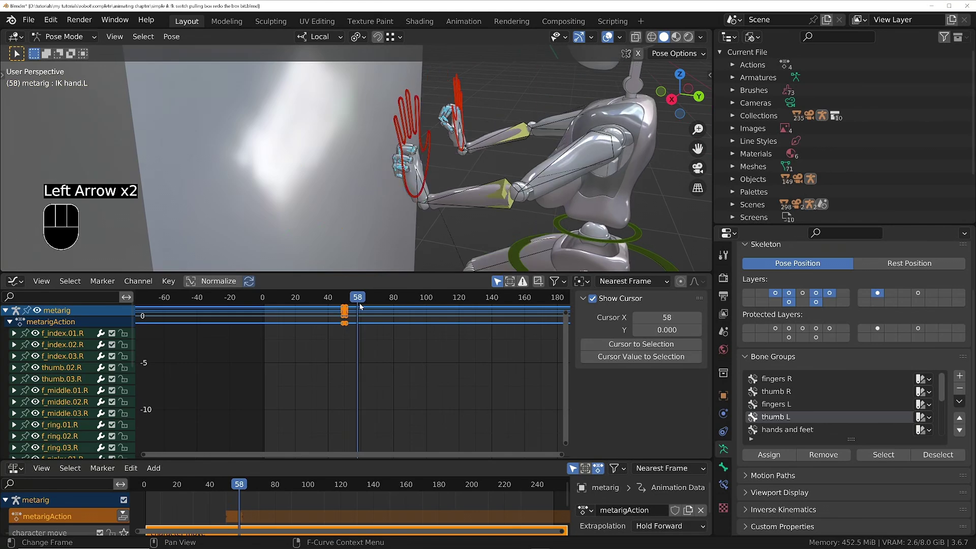
{"action": "middle_click_drag", "start_coordinate": [376, 223], "coordinate": [420, 163]}
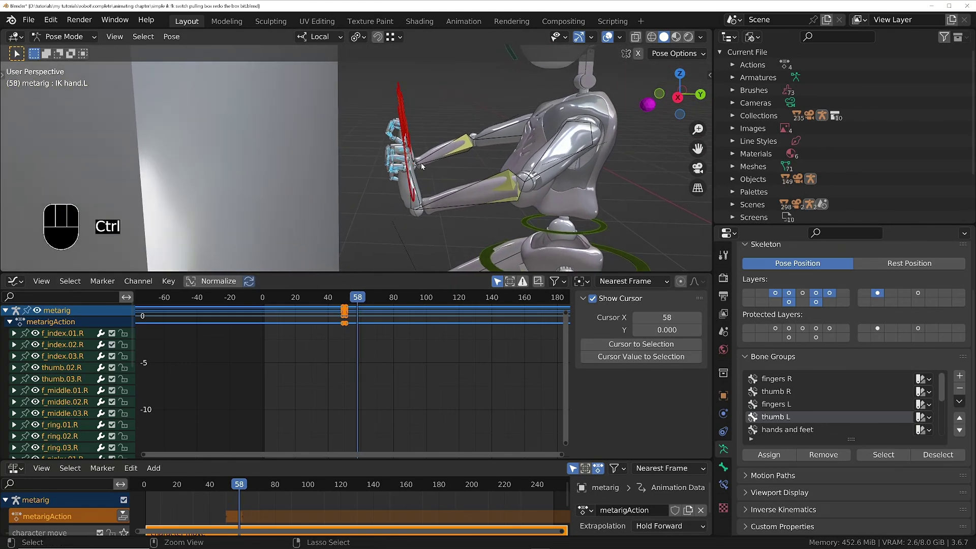
{"action": "key", "text": "r"}
{"action": "key", "text": "z"}
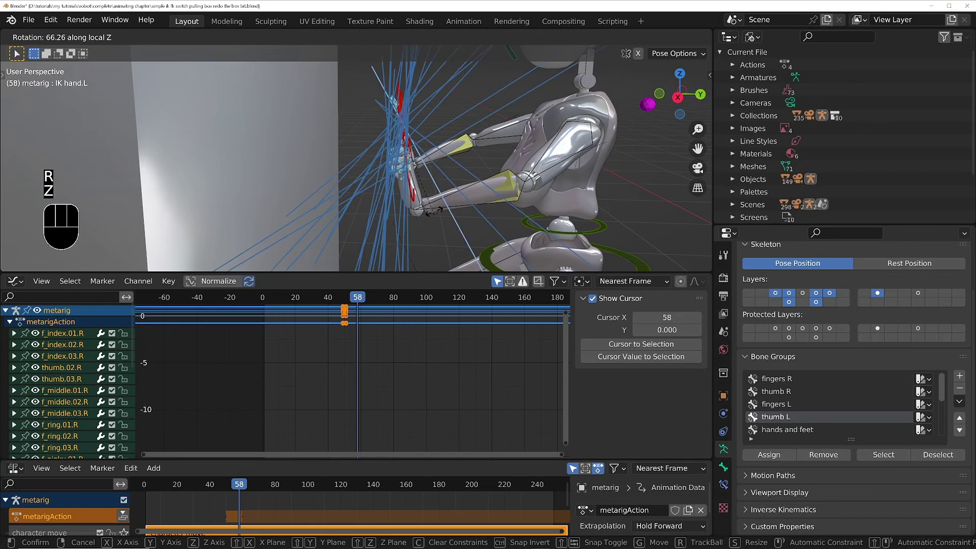
{"action": "key", "text": "Escape"}
- Rotate the right hand's finger bones around their local Z axis to open the closed hand
{"action": "middle_click_drag", "start_coordinate": [467, 137], "coordinate": [414, 146]}
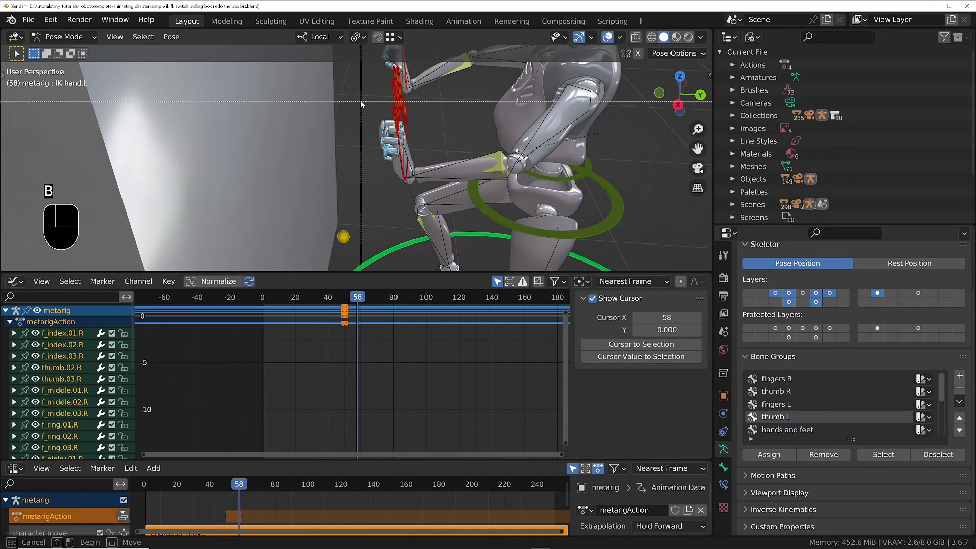
{"action": "middle_click_drag", "start_coordinate": [373, 115], "coordinate": [306, 219]}
{"action": "key", "text": "r"}
{"action": "key", "text": "z"}
{"action": "left_click", "coordinate": [579, 152]}
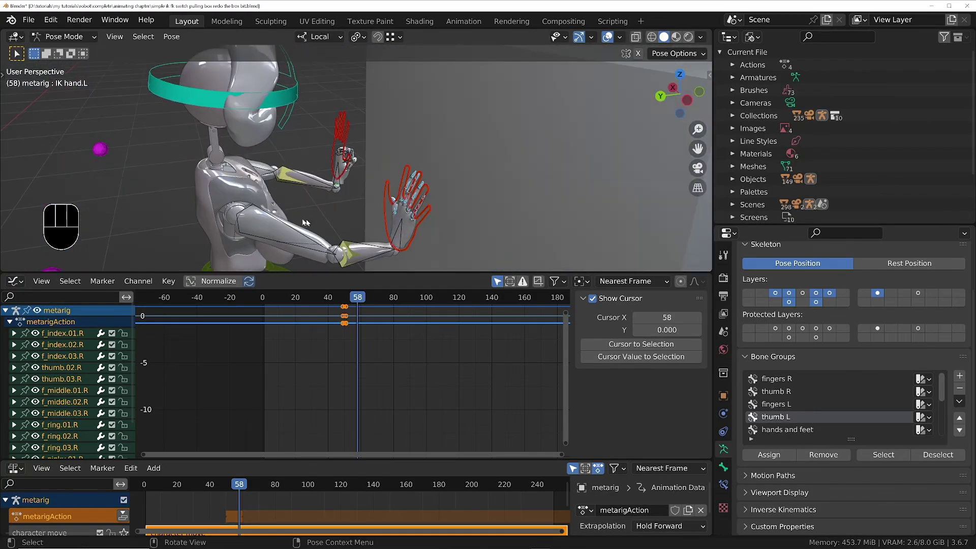
- In the right orthographic view, fine-tune the right fingers' local Z rotation so they stand nearly parallel to the box face
{"action": "key", "text": "KP_Decimal"}
{"action": "key", "text": "KP_3"}
{"action": "scroll", "coordinate": [370, 173], "scroll_direction": "down", "scroll_amount": 5}
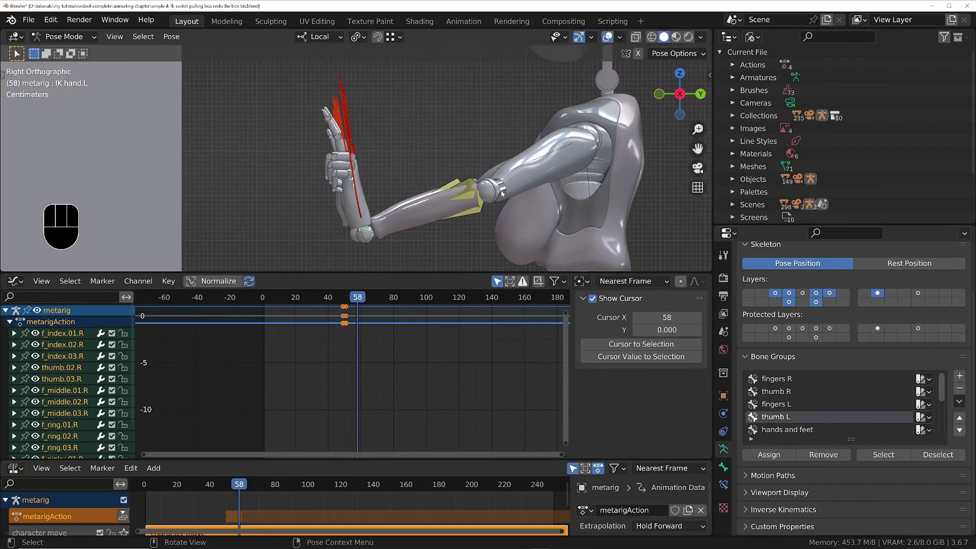
{"action": "key", "text": "r"}
{"action": "key", "text": "z"}
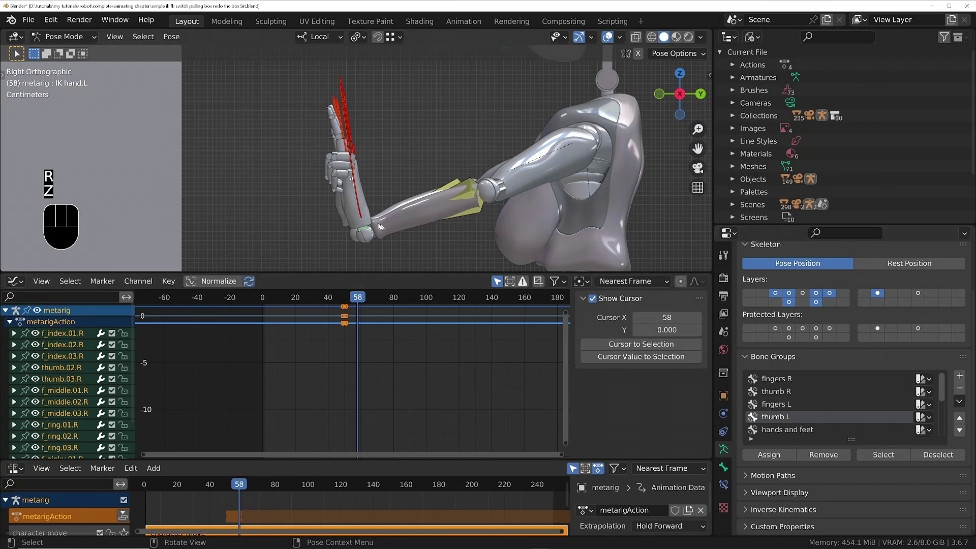
{"action": "left_click", "coordinate": [445, 131]}
- Select the fingers L and thumb L bone groups and rotate them about -81° around local Z to open the left hand
{"action": "left_click", "coordinate": [778, 404]}
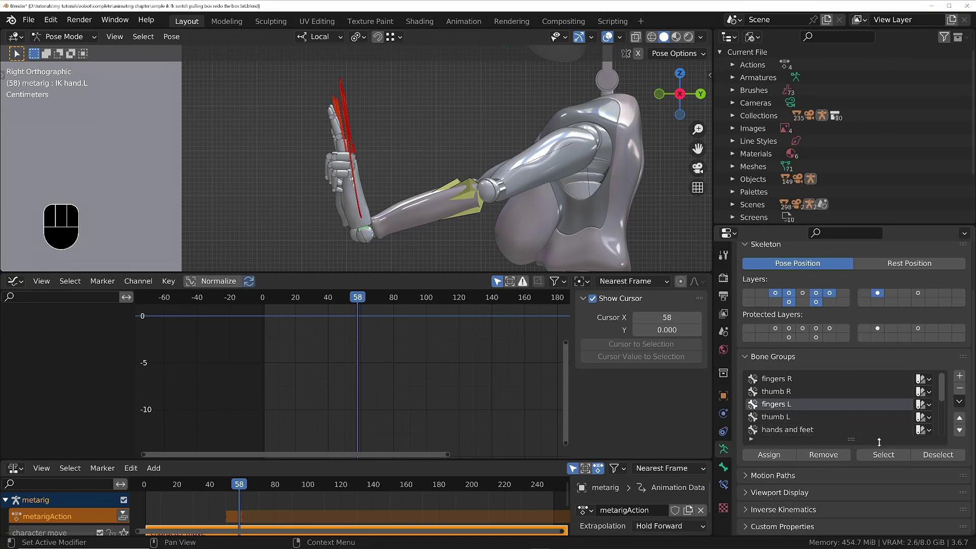
{"action": "left_click", "coordinate": [883, 455]}
{"action": "left_click", "coordinate": [838, 417]}
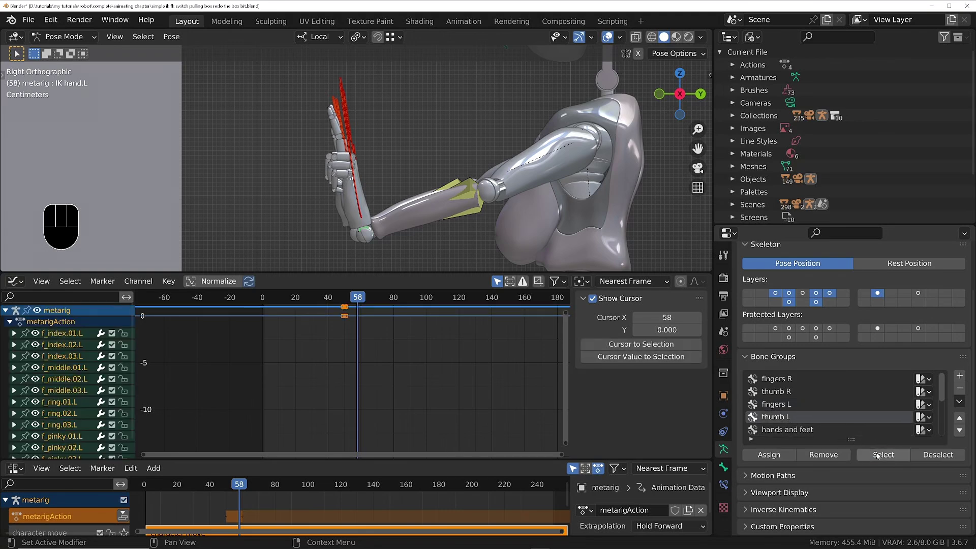
{"action": "left_click", "coordinate": [878, 455]}
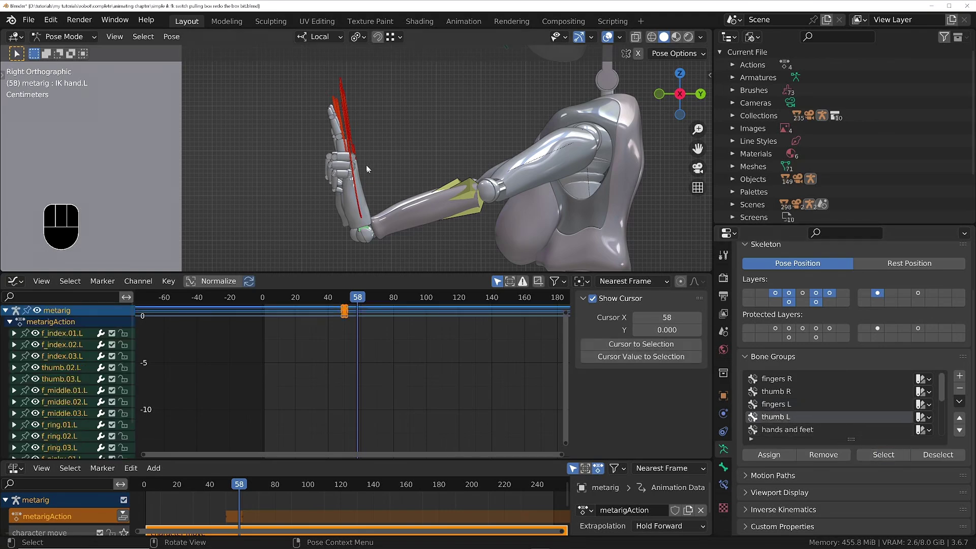
{"action": "middle_click_drag", "start_coordinate": [366, 164], "coordinate": [351, 161]}
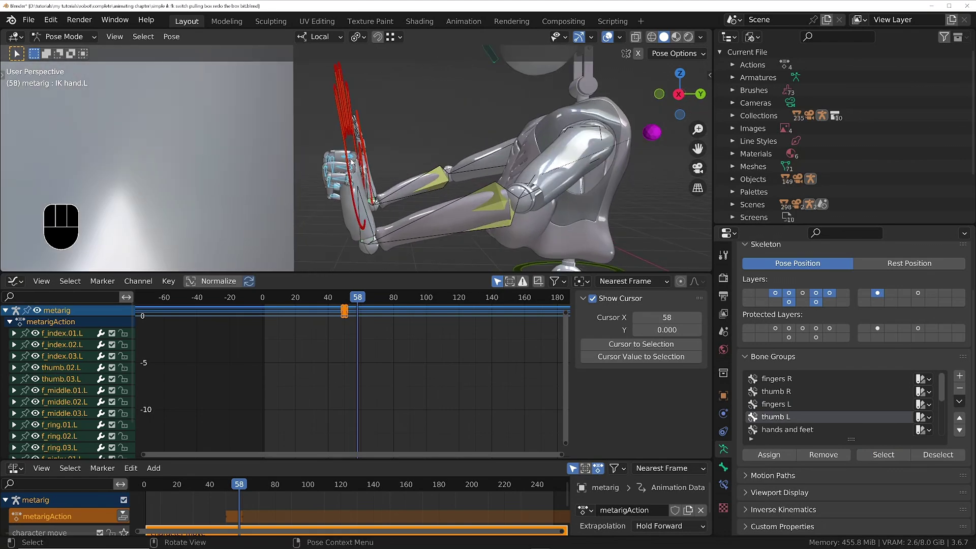
{"action": "key", "text": "KP_3"}
{"action": "key", "text": "r"}
{"action": "key", "text": "z"}
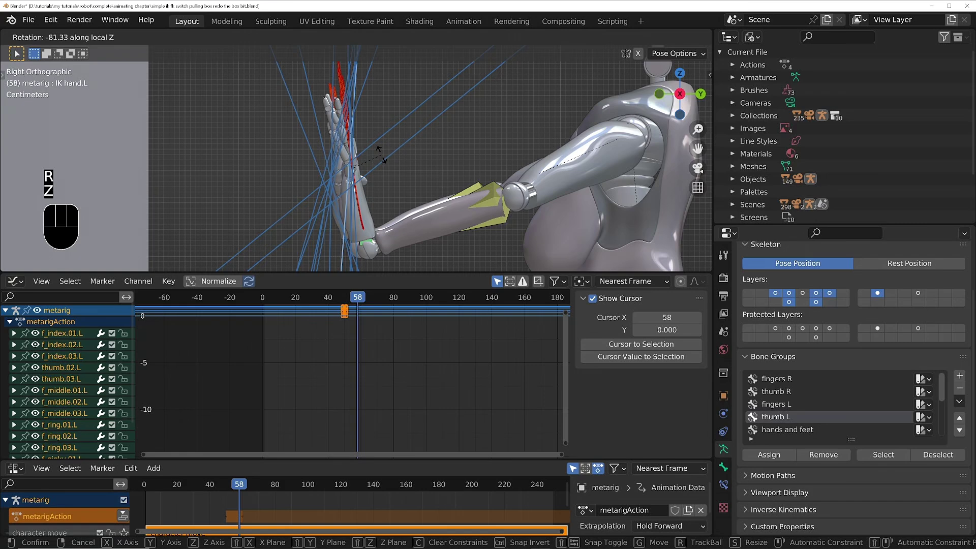
{"action": "left_click", "coordinate": [381, 155]}
- Rotate the thumb.02.L and thumb.03.L bones about 24° around local Z to bring the left thumb closer to the hand
{"action": "middle_click_drag", "start_coordinate": [381, 161], "coordinate": [363, 183]}
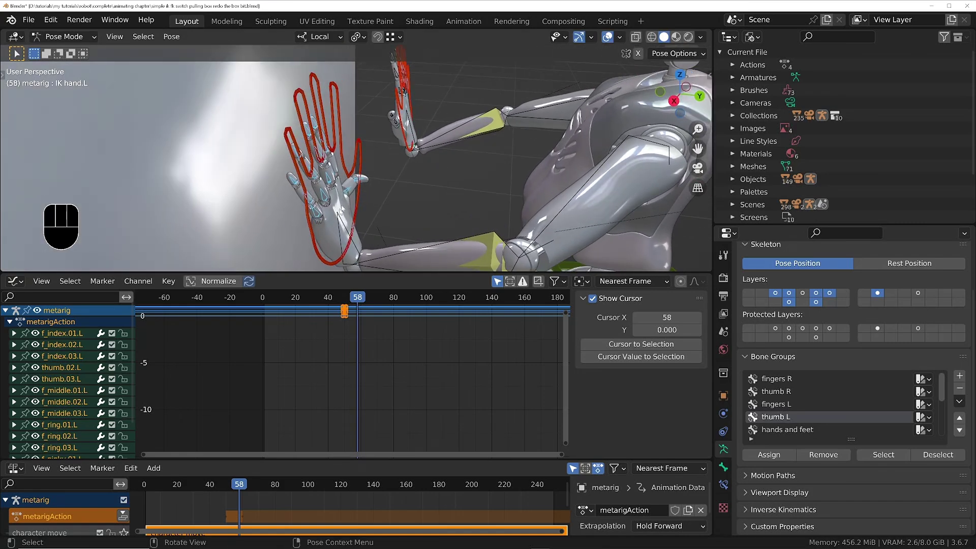
{"action": "scroll", "coordinate": [341, 197], "scroll_direction": "up", "scroll_amount": 2}
{"action": "left_click", "coordinate": [350, 186]}
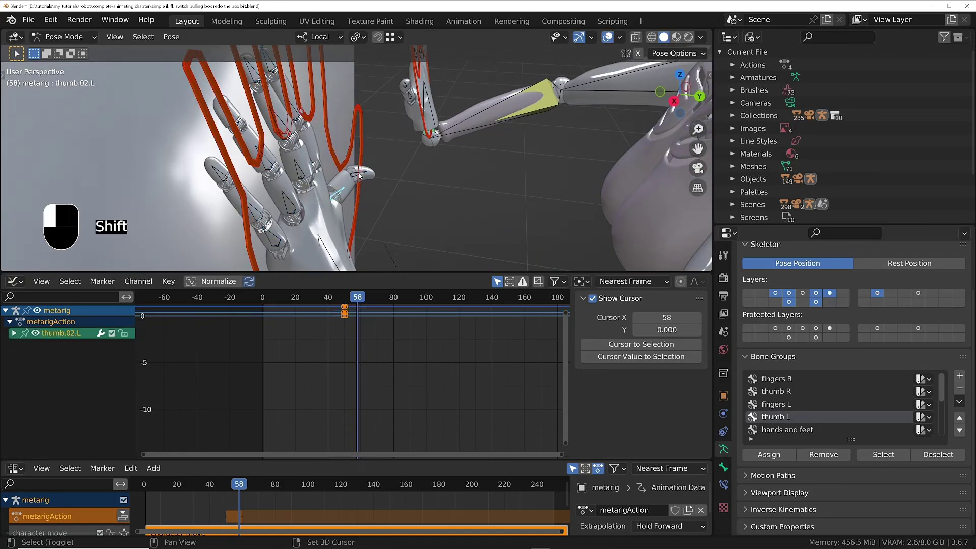
{"action": "left_click", "coordinate": [359, 176], "text": "shift"}
{"action": "key", "text": "r"}
{"action": "key", "text": "z"}
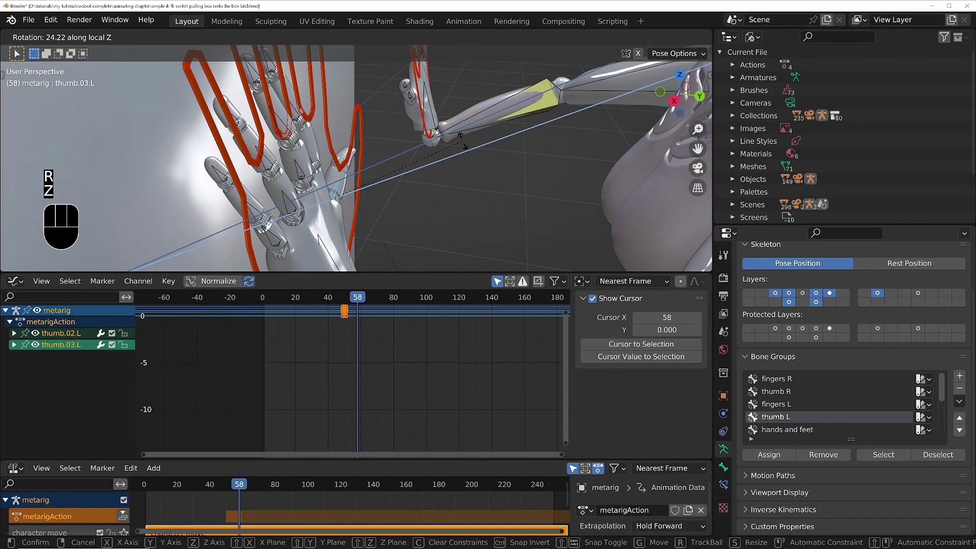
{"action": "left_click", "coordinate": [455, 134]}
- Select the bones of the fingers R, thumb R, fingers L and thumb L groups and insert a Rotation keyframe at frame 58
{"action": "middle_click_drag", "start_coordinate": [439, 165], "coordinate": [379, 206], "text": "ctrl"}
{"action": "middle_click_drag", "start_coordinate": [389, 106], "coordinate": [393, 144], "text": "shift"}
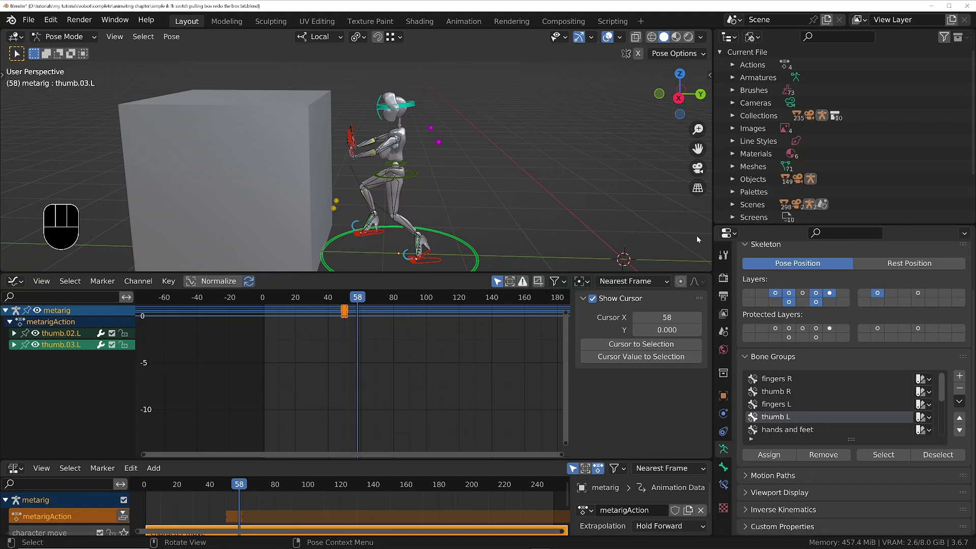
{"action": "left_click", "coordinate": [777, 379]}
{"action": "left_click", "coordinate": [883, 455]}
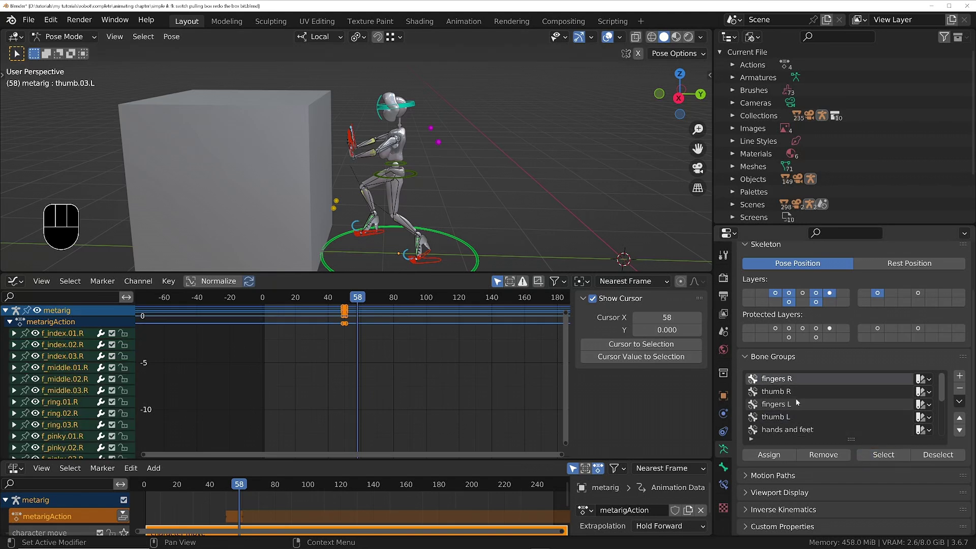
{"action": "left_click", "coordinate": [776, 392]}
{"action": "left_click", "coordinate": [883, 455]}
{"action": "left_click", "coordinate": [789, 405]}
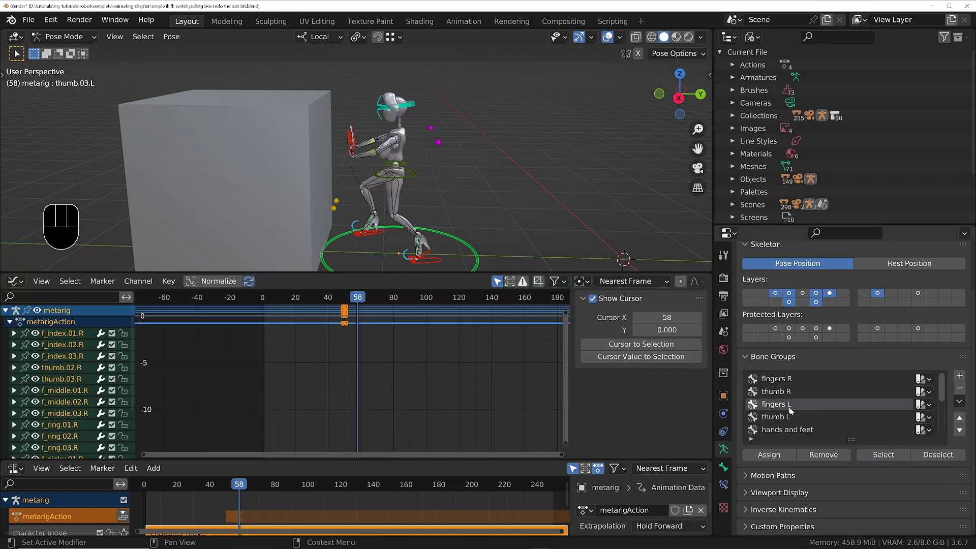
{"action": "left_click", "coordinate": [776, 416]}
{"action": "left_click", "coordinate": [882, 455]}
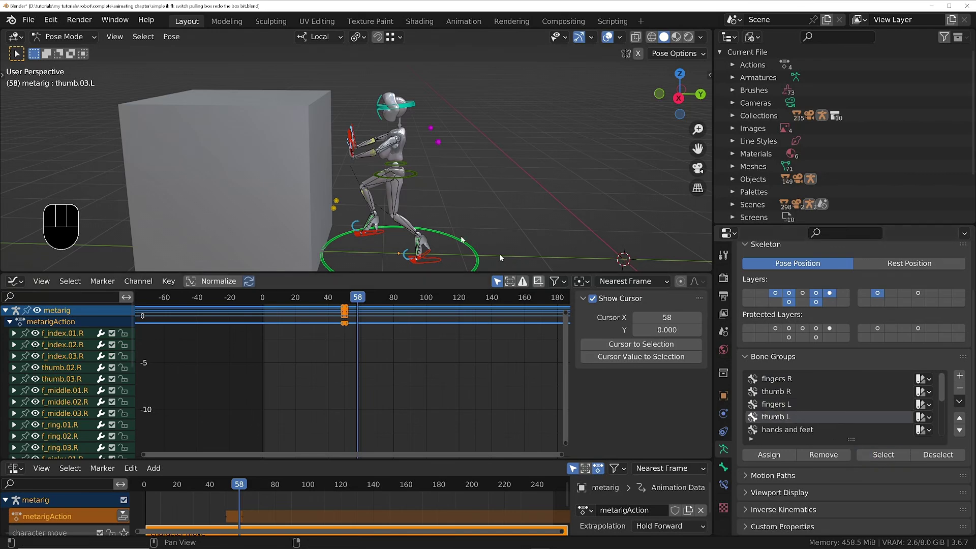
{"action": "scroll", "coordinate": [372, 149], "scroll_direction": "up", "scroll_amount": 4}
{"action": "middle_click_drag", "start_coordinate": [356, 149], "coordinate": [310, 165]}
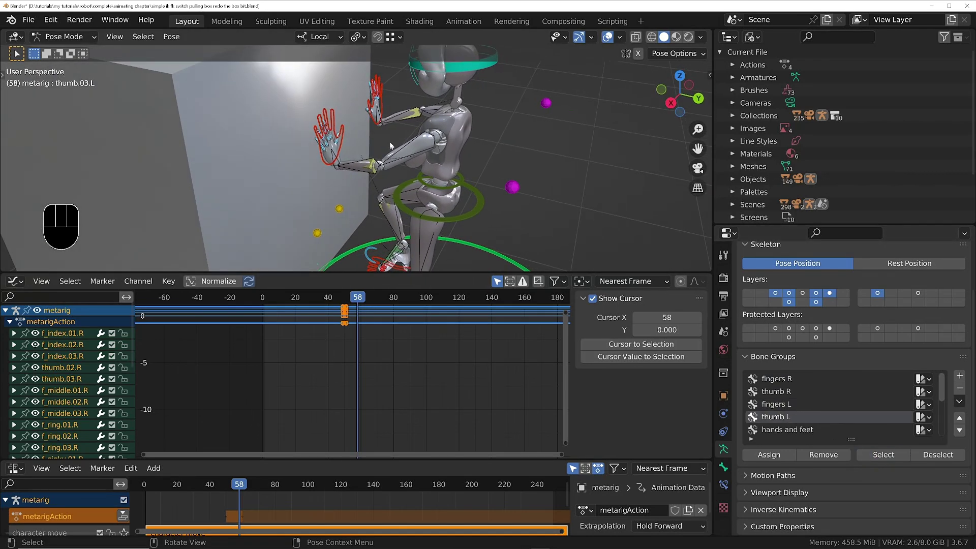
{"action": "key", "text": "i"}
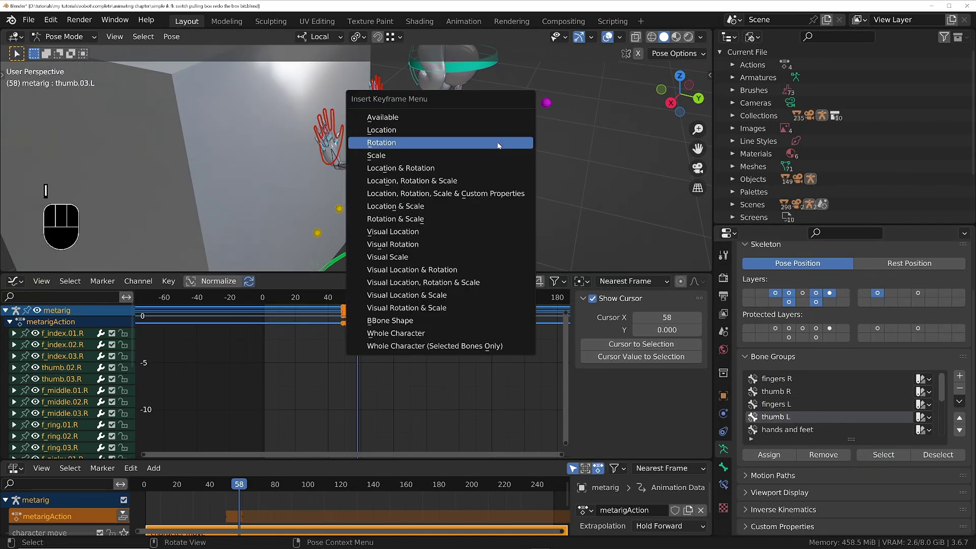
{"action": "left_click", "coordinate": [452, 144]}
- Go back to frame 51 and maximize the 3D viewport with overlays hidden to view the robot's hands clearly
{"action": "scroll", "coordinate": [398, 161], "scroll_direction": "down", "scroll_amount": 3}
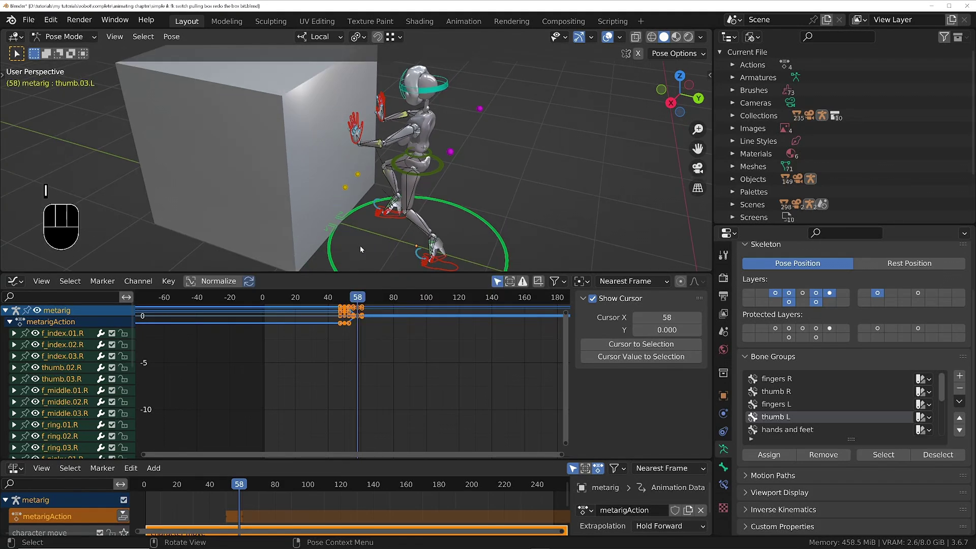
{"action": "left_click_drag", "start_coordinate": [357, 297], "coordinate": [347, 306]}
{"action": "scroll", "coordinate": [429, 232], "scroll_direction": "up", "scroll_amount": 2}
{"action": "key", "text": "ctrl+space"}
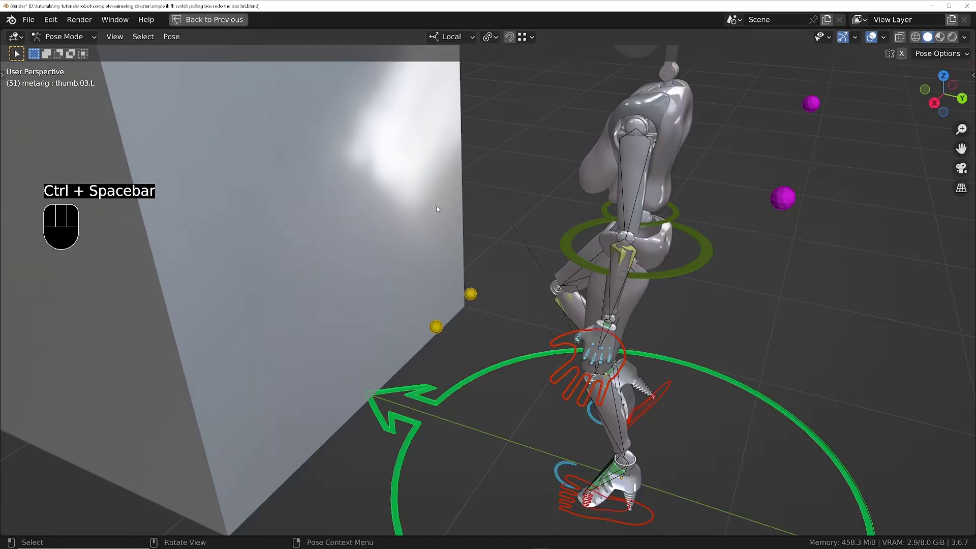
{"action": "middle_click_drag", "start_coordinate": [488, 259], "coordinate": [451, 270]}
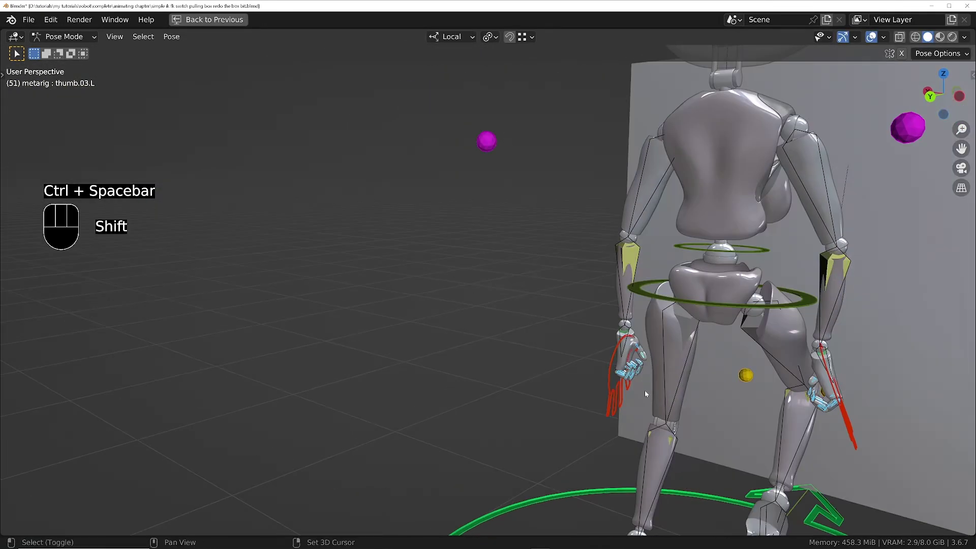
{"action": "middle_click_drag", "start_coordinate": [646, 394], "coordinate": [367, 353], "text": "shift"}
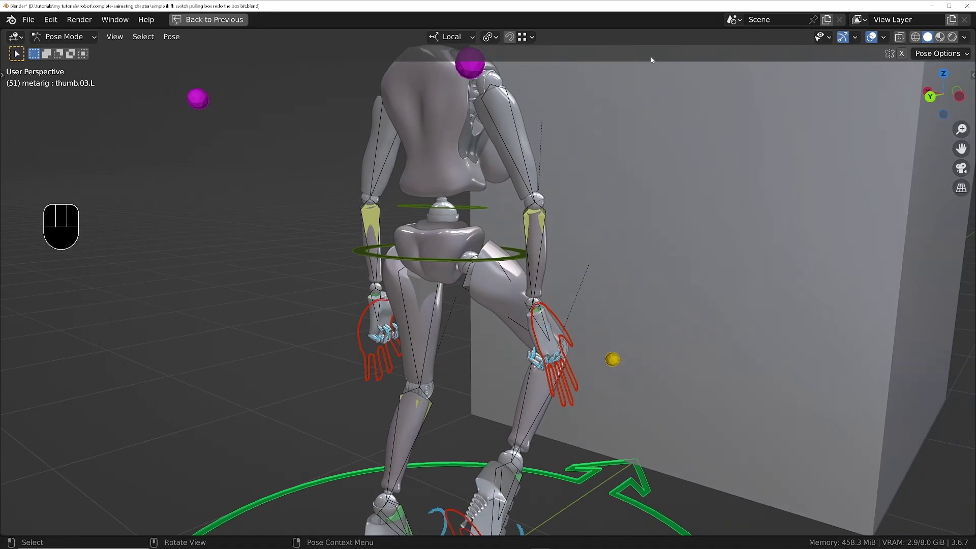
{"action": "left_click", "coordinate": [871, 37]}
{"action": "middle_click_drag", "start_coordinate": [513, 366], "coordinate": [386, 297], "text": "shift"}
- Play the animation and examine from several angles how the hands open and meet the box, and restore the full layout
{"action": "key", "text": "space"}
{"action": "key", "text": "space"}
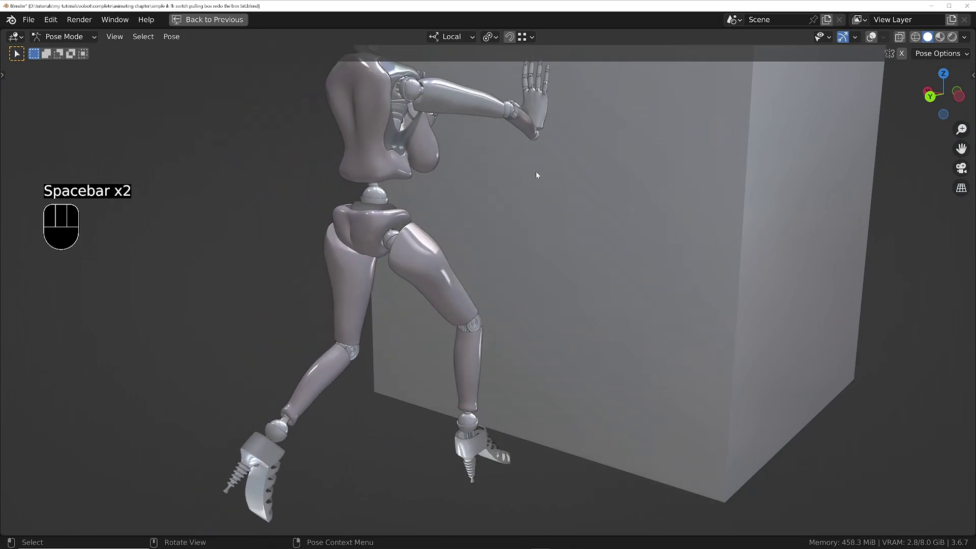
{"action": "middle_click_drag", "start_coordinate": [515, 140], "coordinate": [469, 286], "text": "shift"}
{"action": "middle_click_drag", "start_coordinate": [497, 217], "coordinate": [523, 221]}
{"action": "key", "text": "space"}
{"action": "key", "text": "space"}
{"action": "middle_click_drag", "start_coordinate": [549, 183], "coordinate": [420, 162]}
{"action": "key", "text": "ctrl+space"}
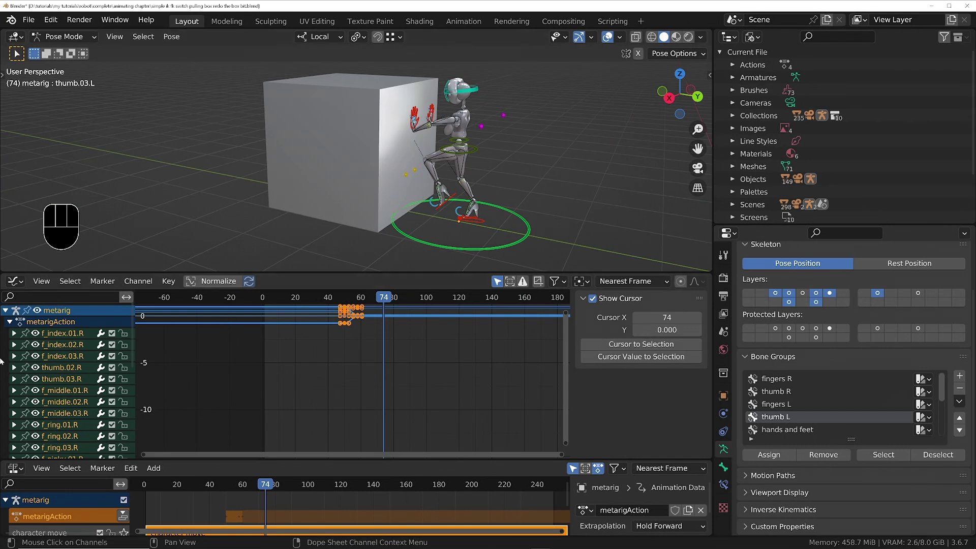
- Enlarge the NLA editor, push metarigAction down into its own strip, and go to frame 61 to check the pose
{"action": "left_click_drag", "start_coordinate": [269, 459], "coordinate": [270, 389]}
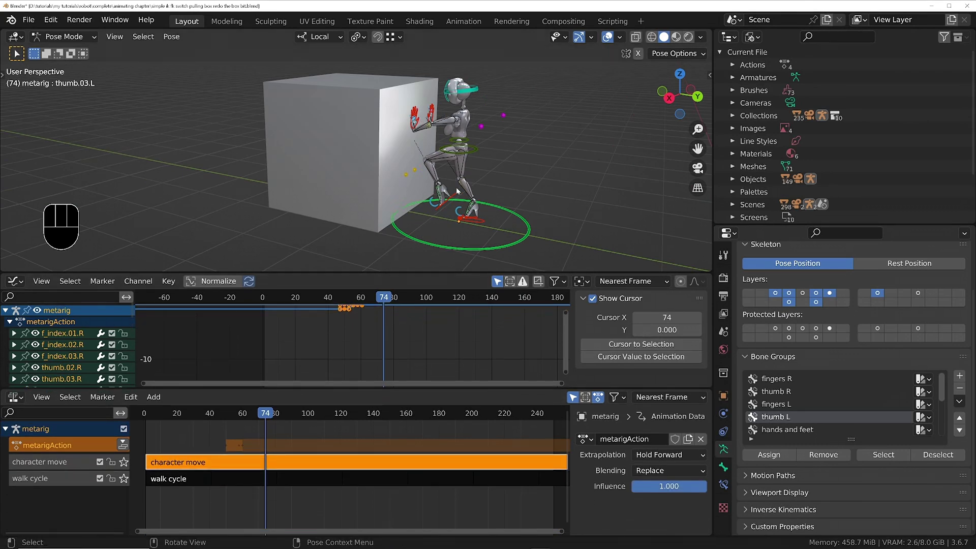
{"action": "left_click", "coordinate": [122, 445]}
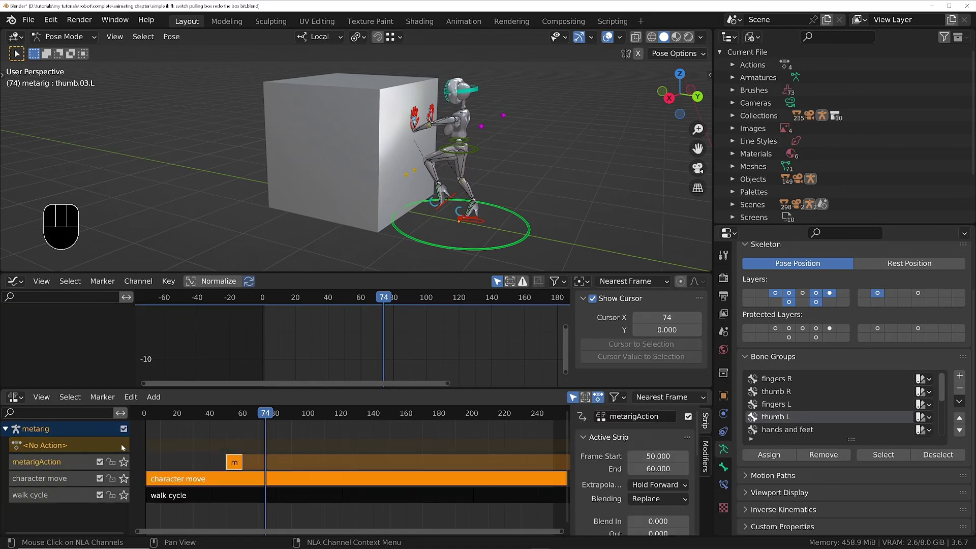
{"action": "left_click_drag", "start_coordinate": [263, 421], "coordinate": [244, 421]}
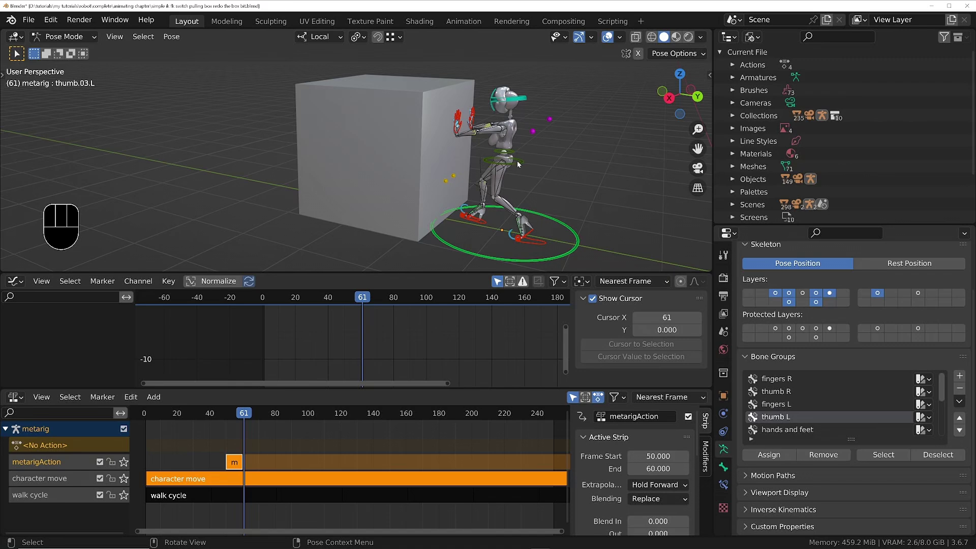
{"action": "middle_click_drag", "start_coordinate": [517, 161], "coordinate": [494, 100]}
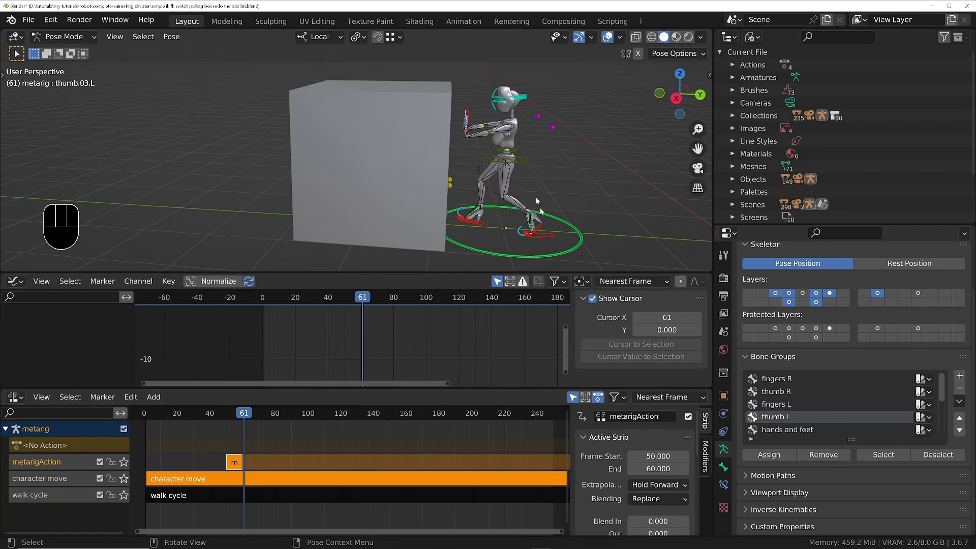
{"action": "left_click", "coordinate": [671, 499]}
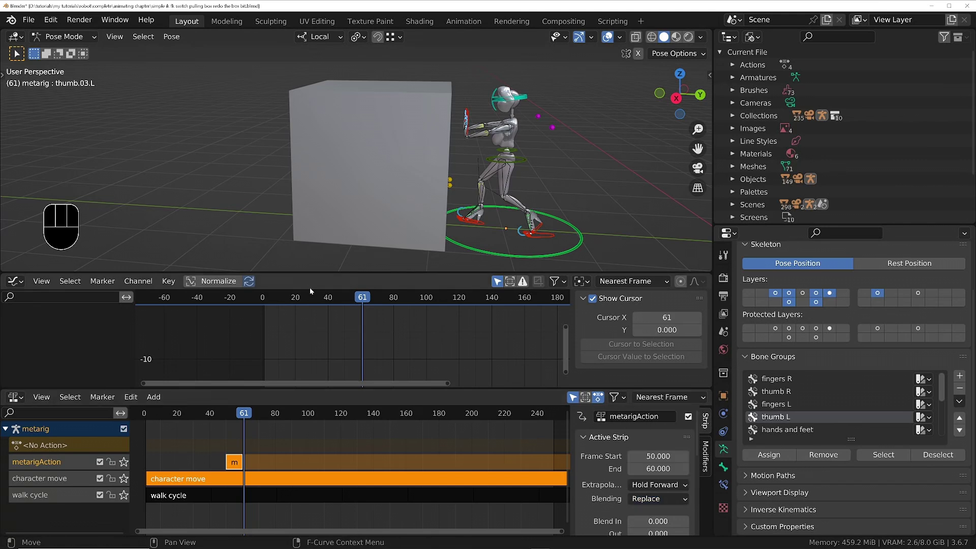
- Select the spine bone at the hips, go to frame 50, and step forward to frame 54
{"action": "left_click", "coordinate": [519, 165]}
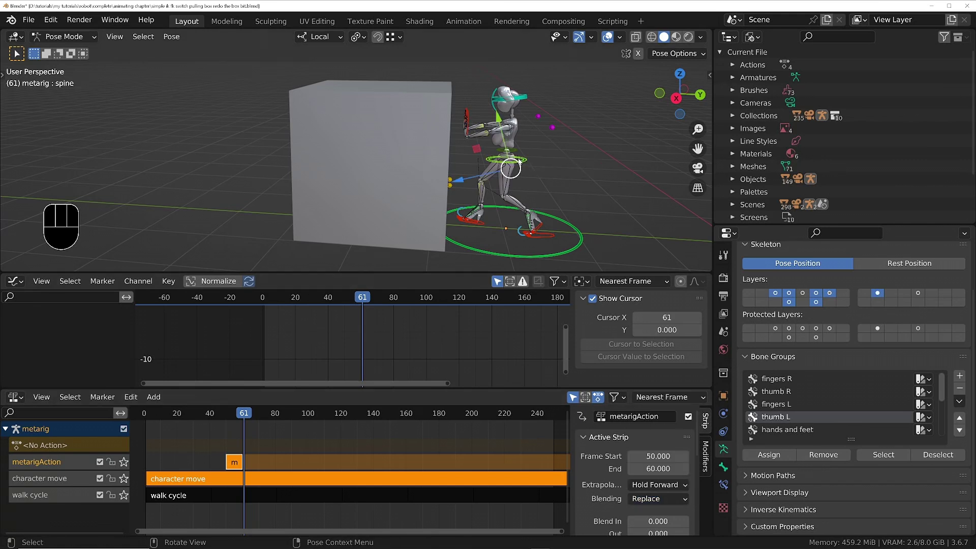
{"action": "middle_click_drag", "start_coordinate": [518, 165], "coordinate": [473, 170], "text": "shift"}
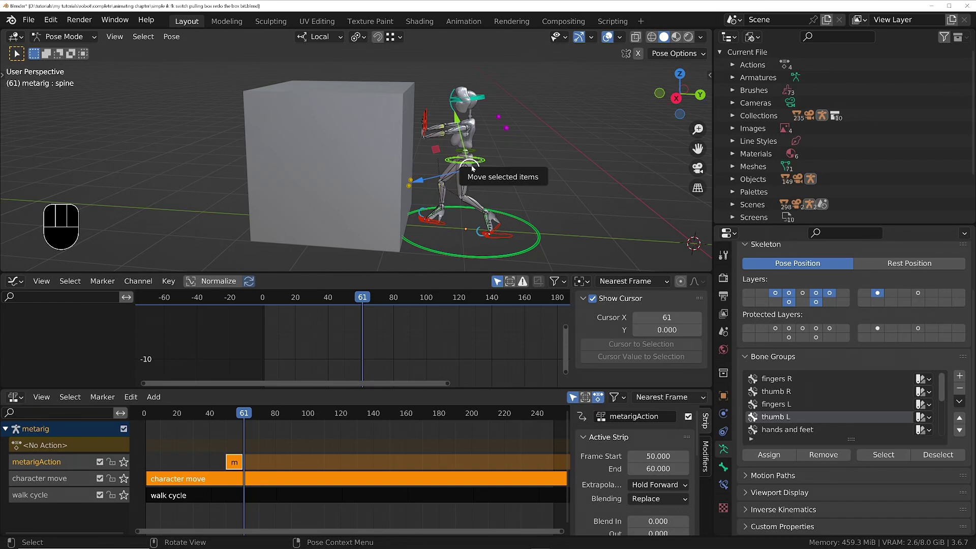
{"action": "left_click", "coordinate": [230, 415]}
{"action": "key", "text": "Left"}
{"action": "key", "text": "Left"}
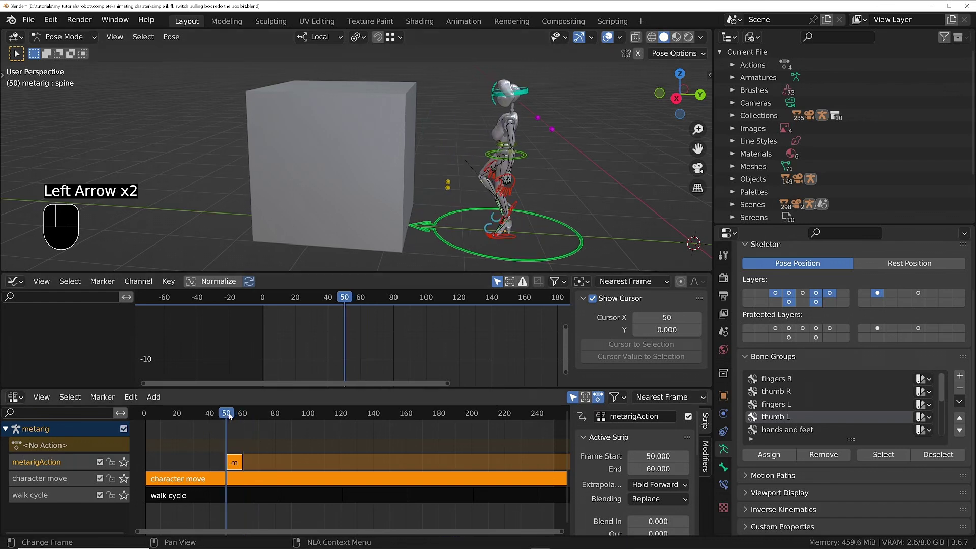
{"action": "key", "text": "Right"}
{"action": "key", "text": "Right"}
{"action": "key", "text": "Right"}
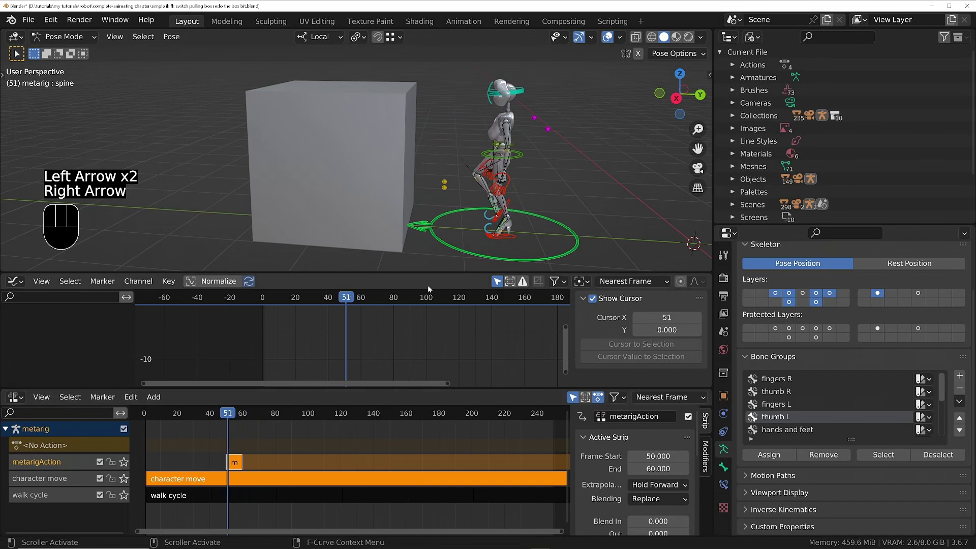
{"action": "key", "text": "Right"}
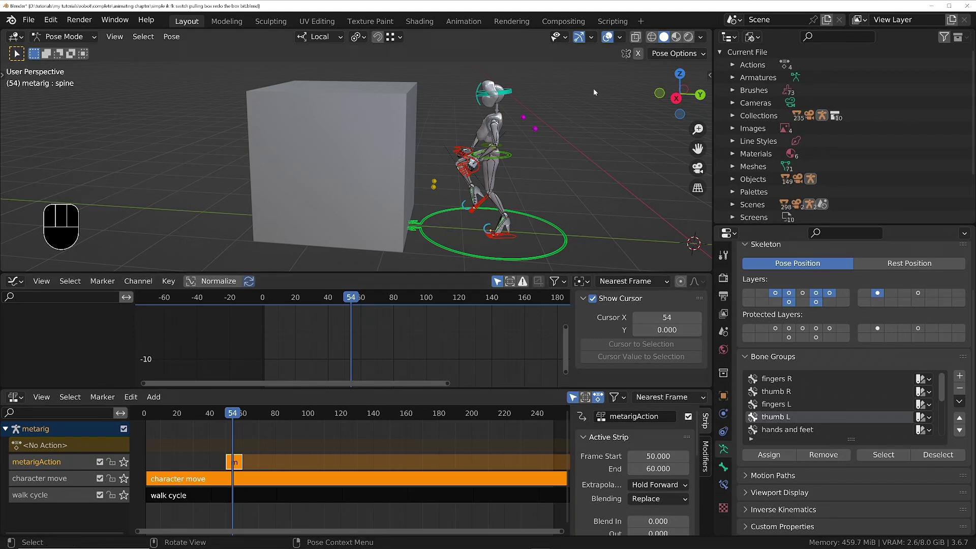
- Insert a Location & Rotation keyframe for the spine bone at frame 54
{"action": "key", "text": "shift+space"}
{"action": "key", "text": "g"}
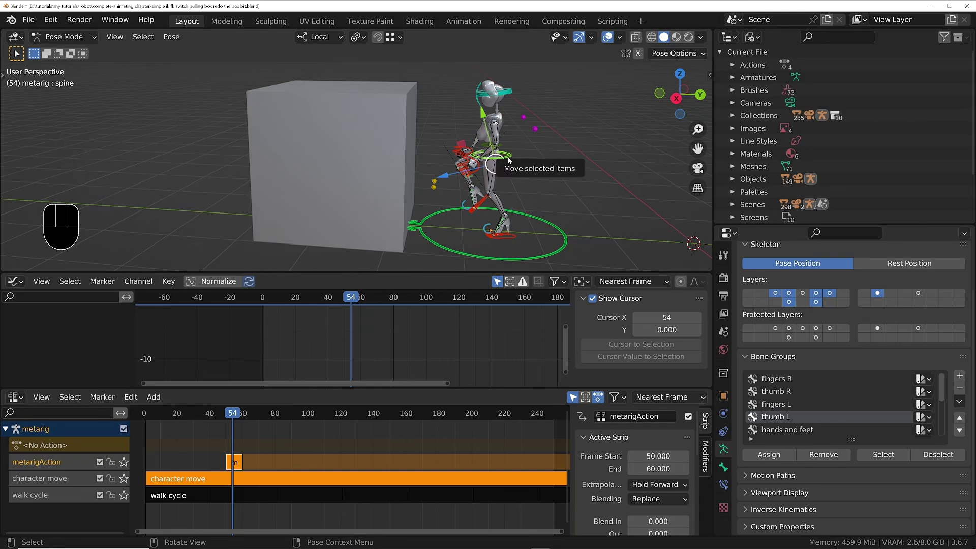
{"action": "middle_click_drag", "start_coordinate": [508, 160], "coordinate": [546, 151]}
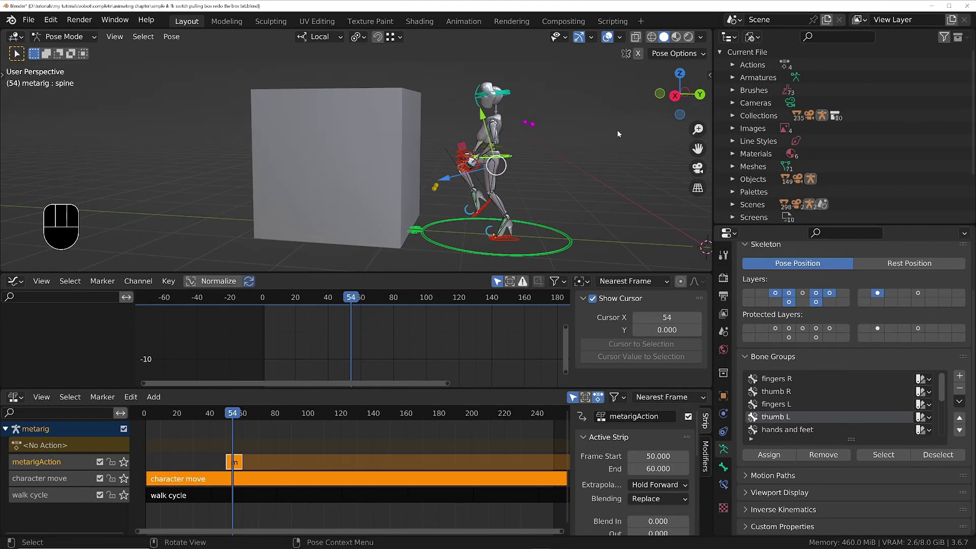
{"action": "key", "text": "i"}
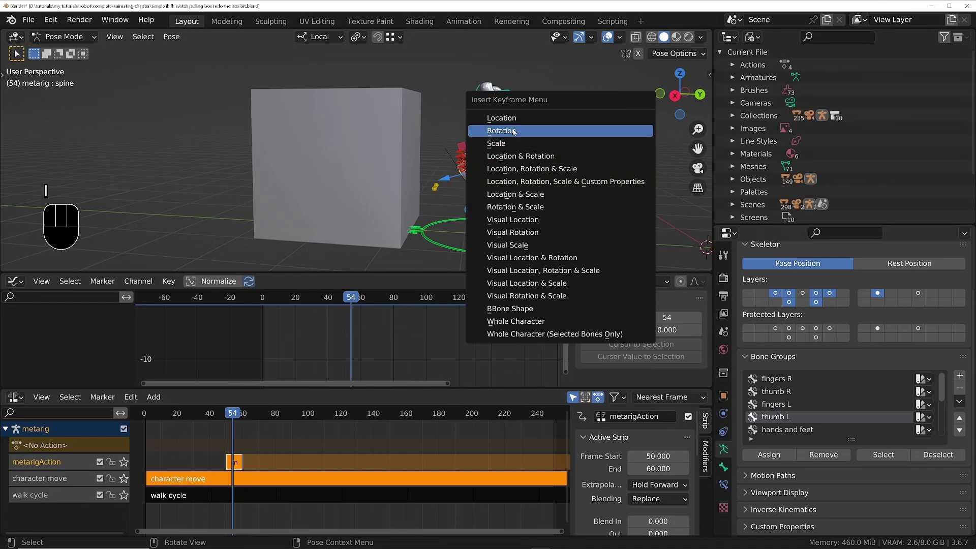
{"action": "left_click", "coordinate": [518, 157]}
- Go to frame 60 and rotate the spine bone forward so the robot leans toward the box
{"action": "key", "text": "Right"}
{"action": "key", "text": "Right"}
{"action": "key", "text": "Right"}
{"action": "key", "text": "Right"}
{"action": "key", "text": "Right"}
{"action": "key", "text": "Right"}
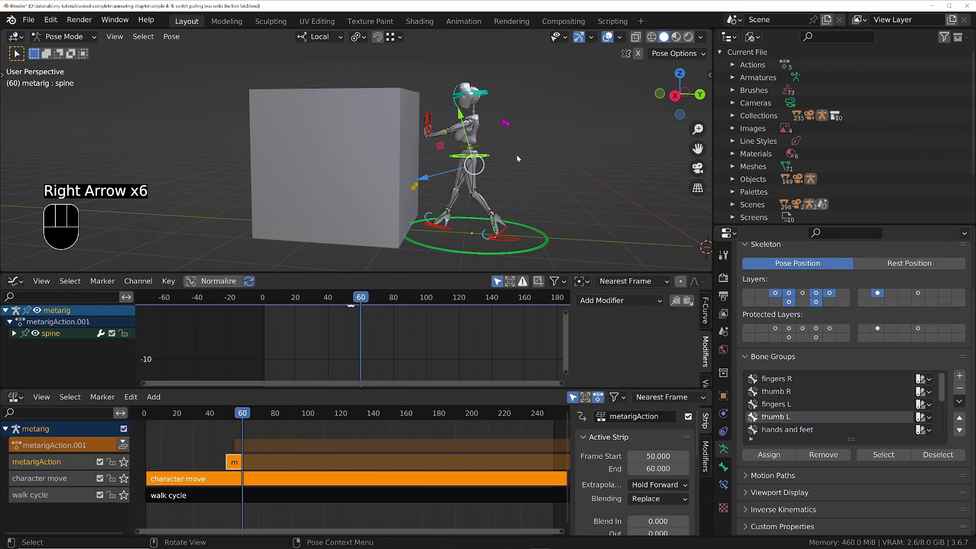
{"action": "middle_click_drag", "start_coordinate": [423, 145], "coordinate": [471, 172], "text": "shift"}
{"action": "key", "text": "r"}
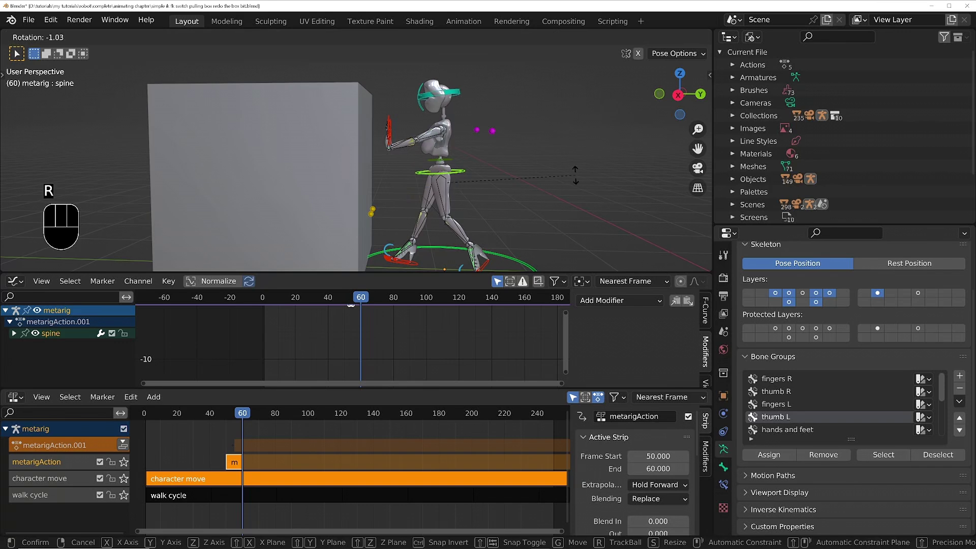
{"action": "left_click", "coordinate": [529, 129]}
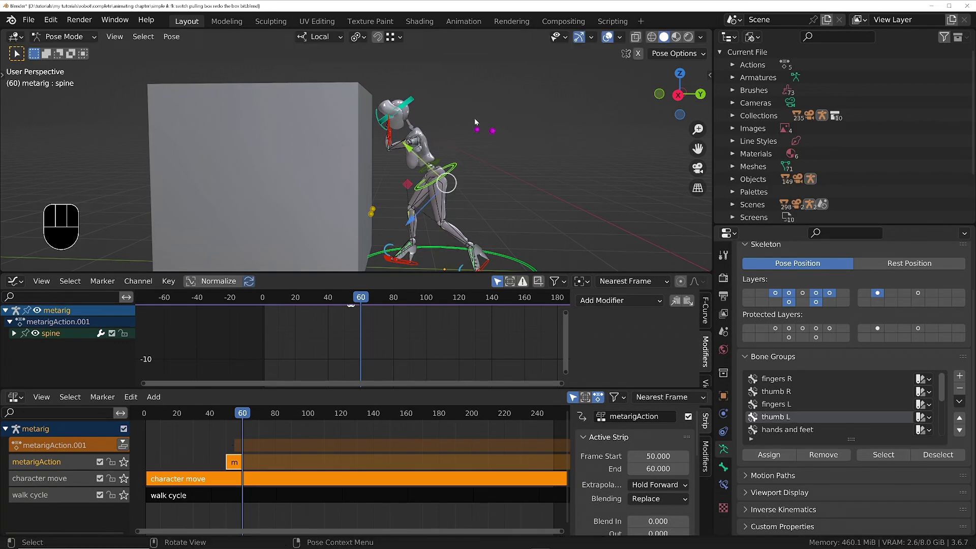
- Tilt the head bone spine.007 up toward the box and insert Location & Rotation keyframes for it and the spine bone at frame 60
{"action": "left_click", "coordinate": [415, 101]}
{"action": "key", "text": "r"}
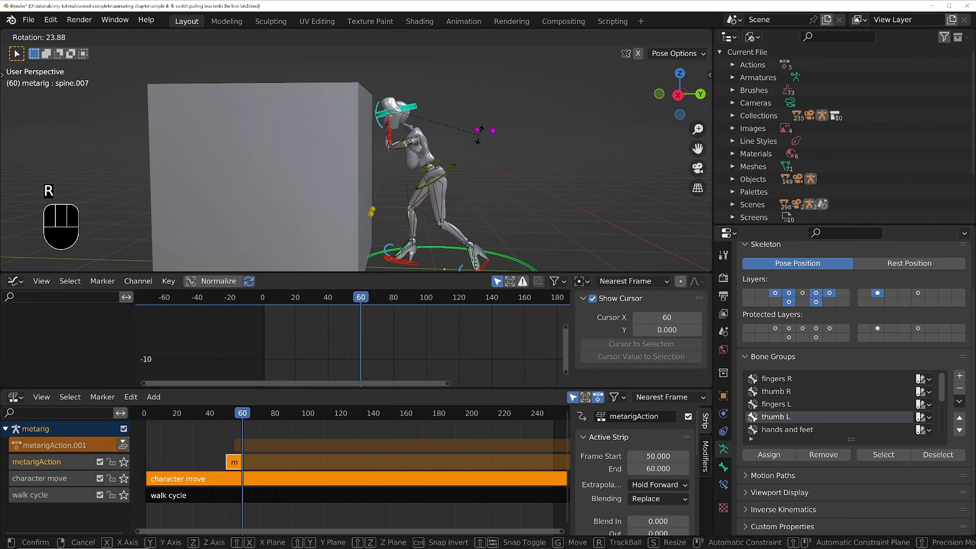
{"action": "key", "text": "g"}
{"action": "left_click", "coordinate": [489, 130]}
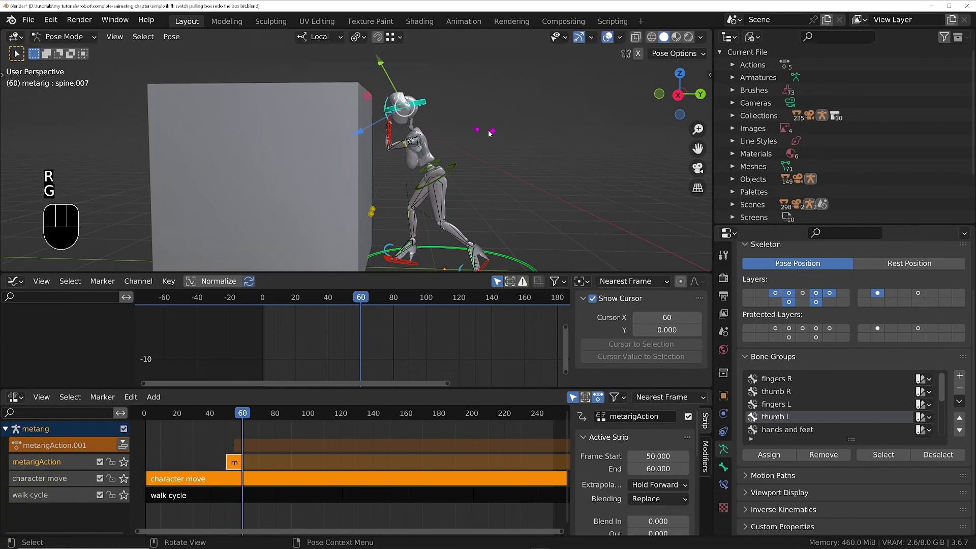
{"action": "left_click", "coordinate": [453, 170], "text": "shift"}
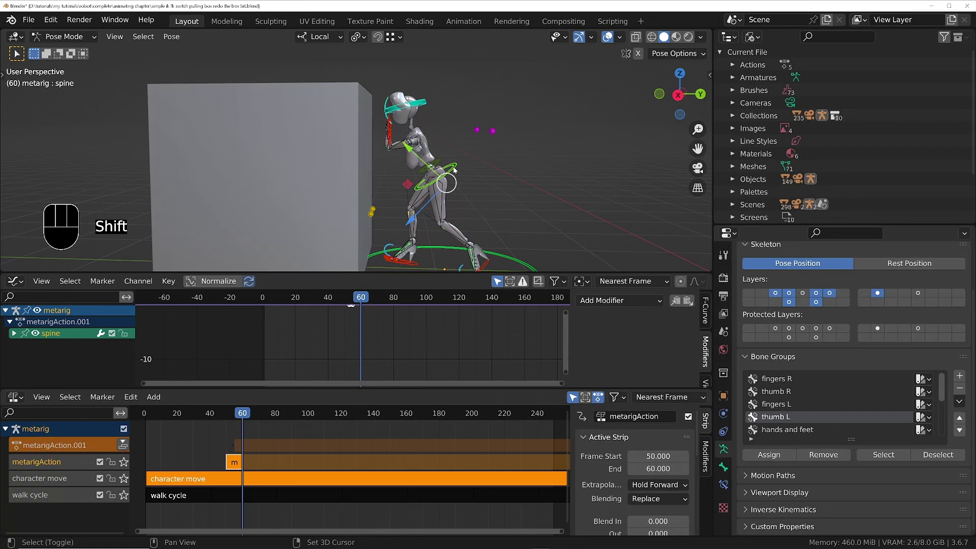
{"action": "key", "text": "i"}
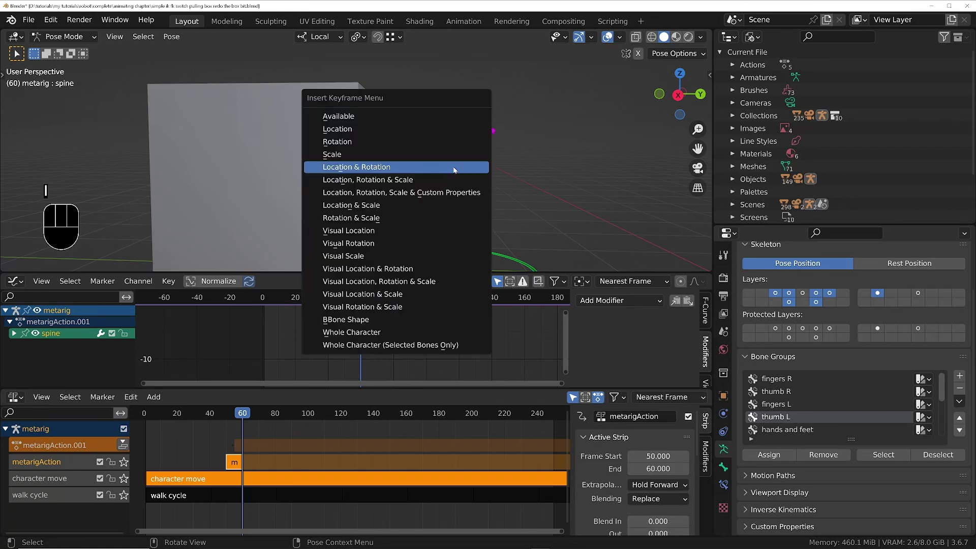
{"action": "left_click", "coordinate": [453, 171]}
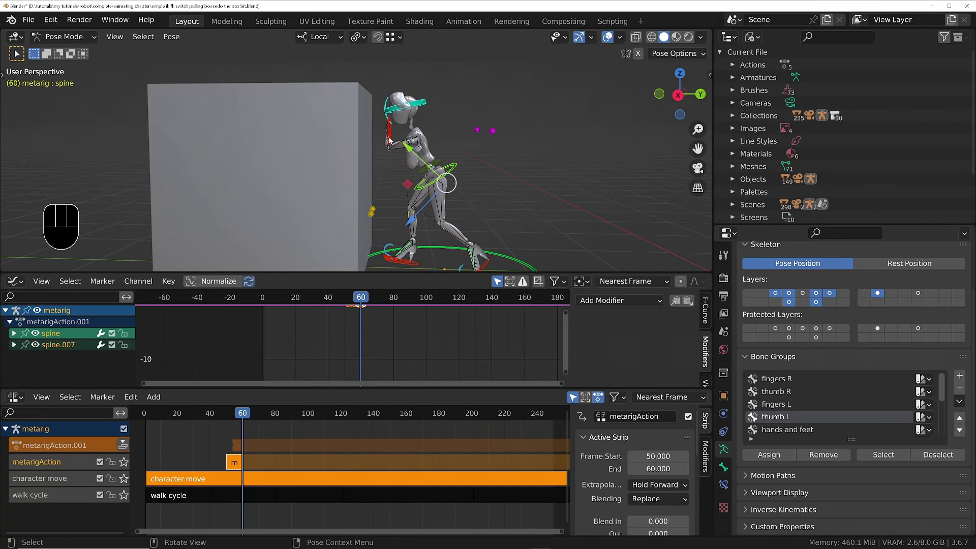
- Enter tweak mode on the metarigAction strip and move both IK hands forward to the box face at frame 60
{"action": "left_click", "coordinate": [230, 464]}
{"action": "key", "text": "Tab"}
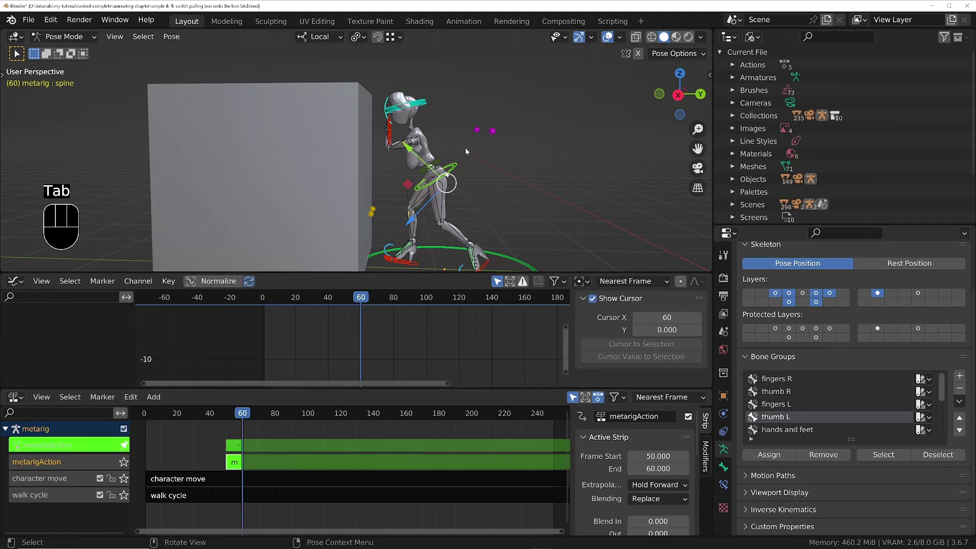
{"action": "scroll", "coordinate": [393, 131], "scroll_direction": "up", "scroll_amount": 4}
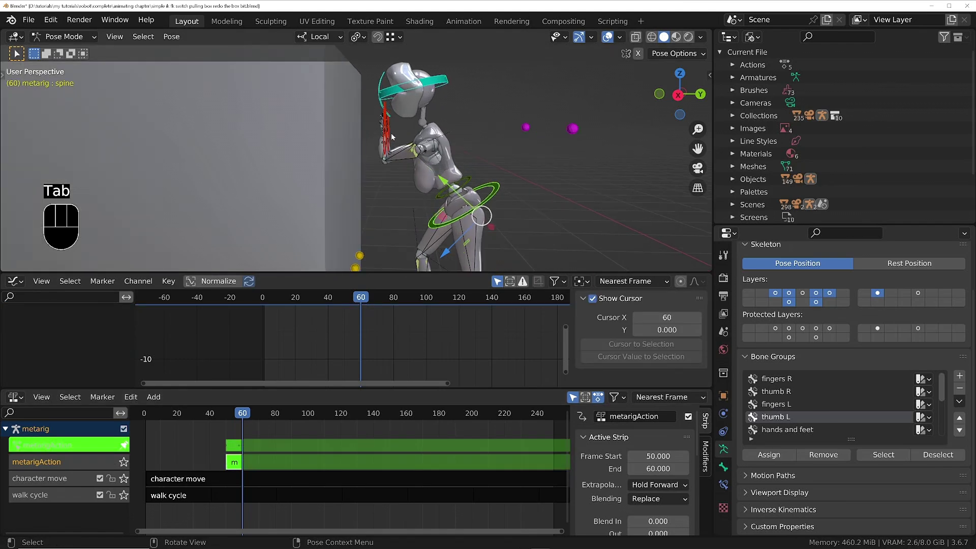
{"action": "left_click", "coordinate": [401, 121], "text": "shift"}
{"action": "key", "text": "g"}
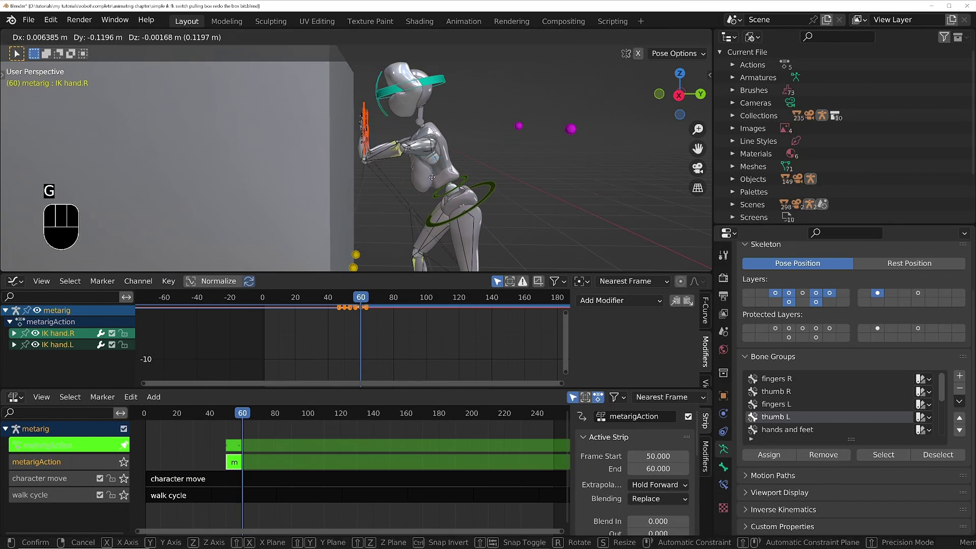
{"action": "left_click", "coordinate": [344, 120]}
- Refine the placement of both IK hands against the box in an enlarged side view and keyframe them at frame 60
{"action": "middle_click_drag", "start_coordinate": [345, 120], "coordinate": [92, 184]}
{"action": "key", "text": "ctrl+space"}
{"action": "key", "text": "g"}
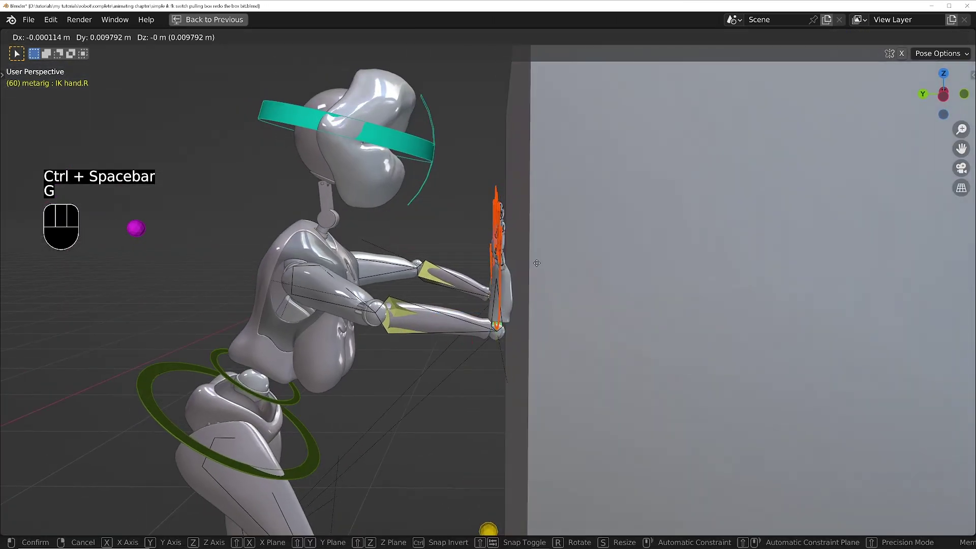
{"action": "left_click", "coordinate": [578, 257]}
{"action": "key", "text": "r"}
{"action": "key", "text": "g"}
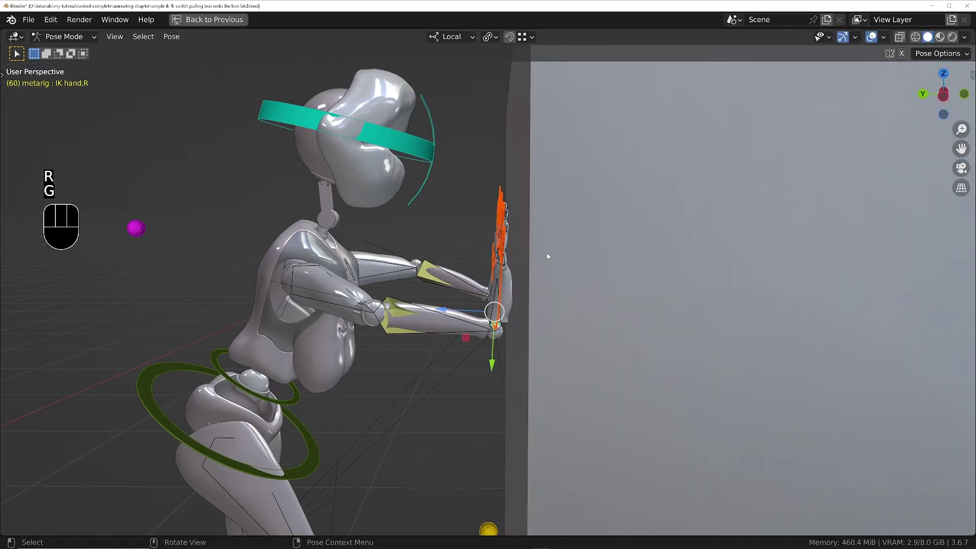
{"action": "key", "text": "i"}
{"action": "left_click", "coordinate": [548, 256]}
- Step back and forth through the frames around 60 to examine how the hands and body meet the box, returning to frame 60
{"action": "scroll", "coordinate": [470, 262], "scroll_direction": "down", "scroll_amount": 4}
{"action": "middle_click_drag", "start_coordinate": [482, 318], "coordinate": [450, 249], "text": "shift"}
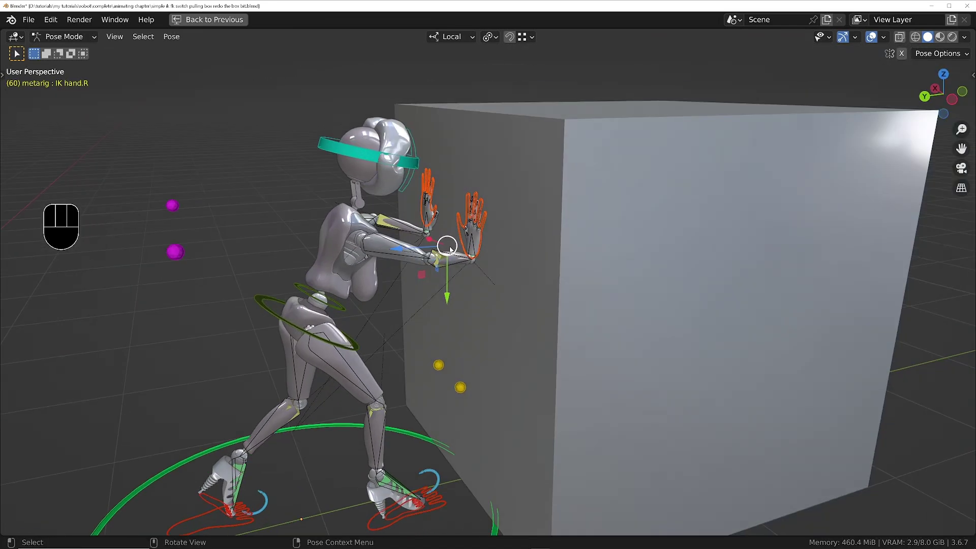
{"action": "key", "text": "Left"}
{"action": "key", "text": "Left"}
{"action": "key", "text": "Left"}
{"action": "key", "text": "Left"}
{"action": "key", "text": "Left"}
{"action": "key", "text": "Left"}
{"action": "key", "text": "Left"}
{"action": "key", "text": "Left"}
{"action": "key", "text": "Left"}
{"action": "key", "text": "Left"}
{"action": "key", "text": "Left"}
{"action": "key", "text": "Left"}
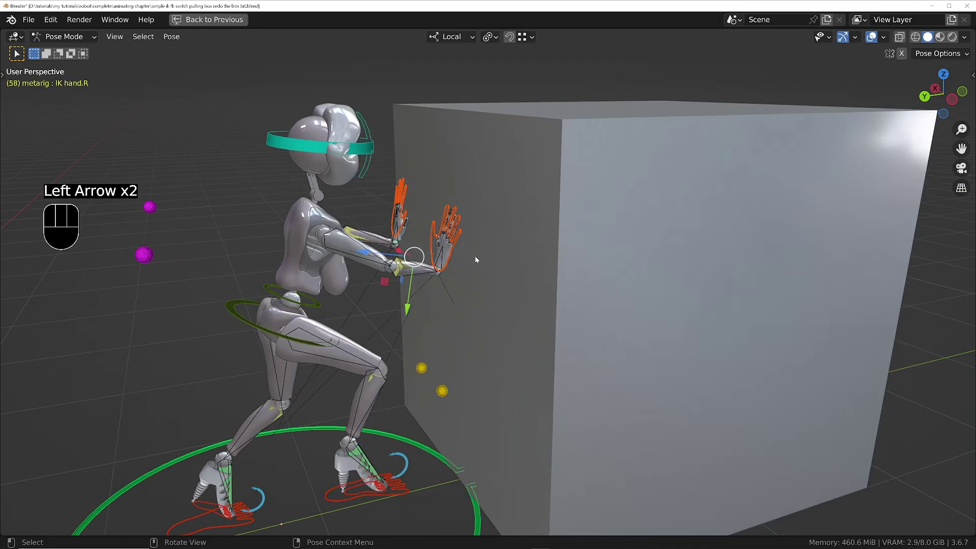
{"action": "key", "text": "Right"}
{"action": "key", "text": "Right"}
{"action": "key", "text": "Right"}
{"action": "key", "text": "Right"}
{"action": "key", "text": "Right"}
{"action": "key", "text": "Right"}
{"action": "key", "text": "Right"}
{"action": "key", "text": "Right"}
{"action": "key", "text": "Right"}
{"action": "key", "text": "Right"}
{"action": "key", "text": "Right"}
{"action": "key", "text": "Right"}
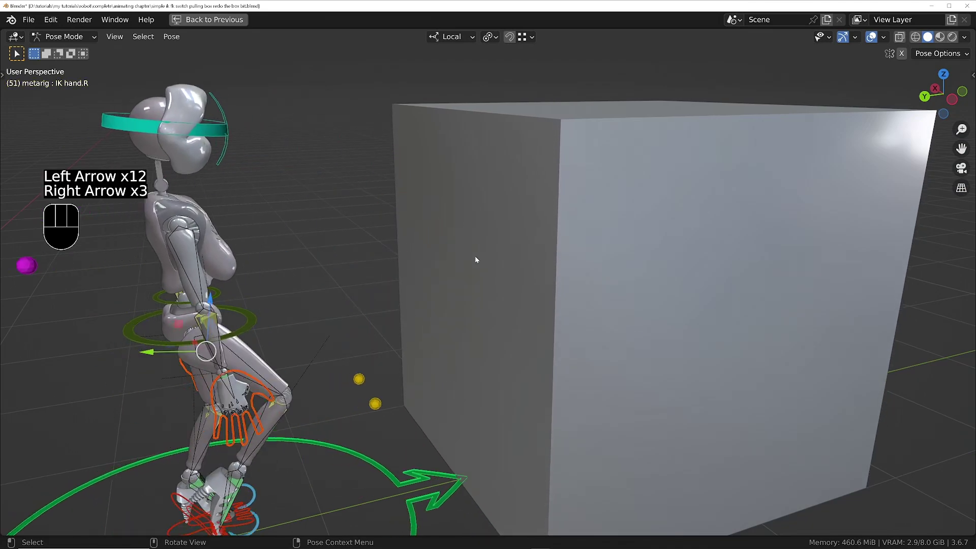
{"action": "key", "text": "Right"}
{"action": "key", "text": "Right"}
{"action": "key", "text": "Right"}
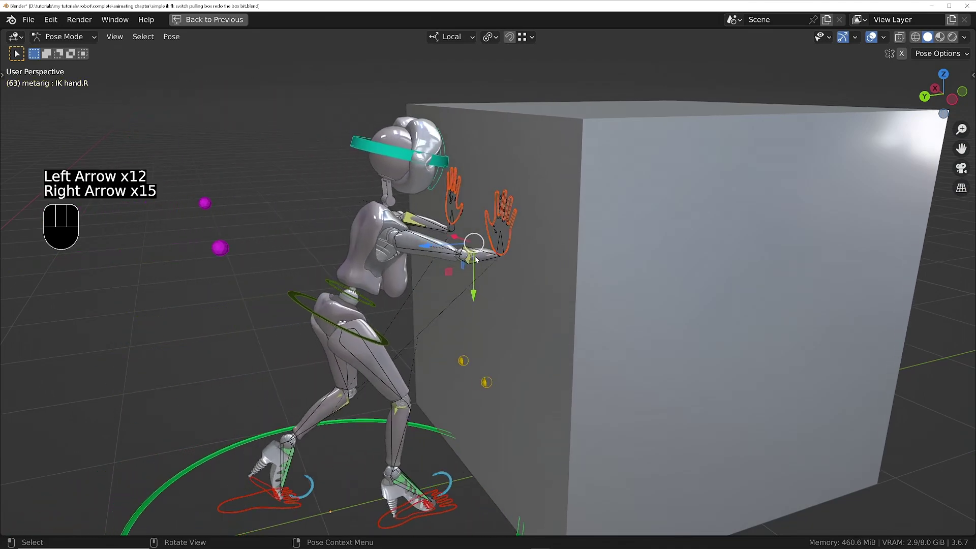
{"action": "key", "text": "Left"}
{"action": "key", "text": "Left"}
{"action": "key", "text": "Left"}
{"action": "key", "text": "Left"}
{"action": "key", "text": "Right"}
{"action": "key", "text": "Right"}
{"action": "key", "text": "Right"}
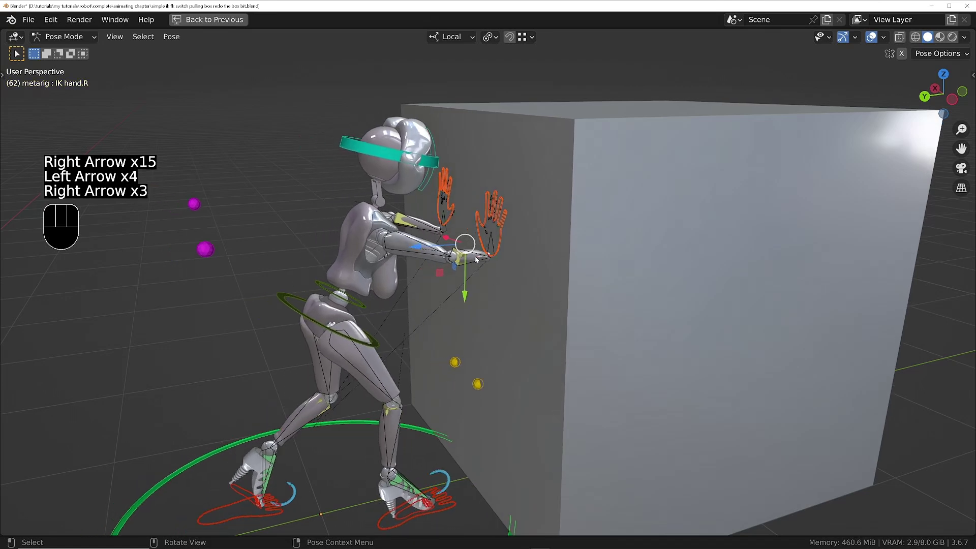
{"action": "key", "text": "Left"}
{"action": "key", "text": "Left"}
- Restore the full layout and leave tweak mode on the metarigAction strip
{"action": "key", "text": "ctrl+space"}
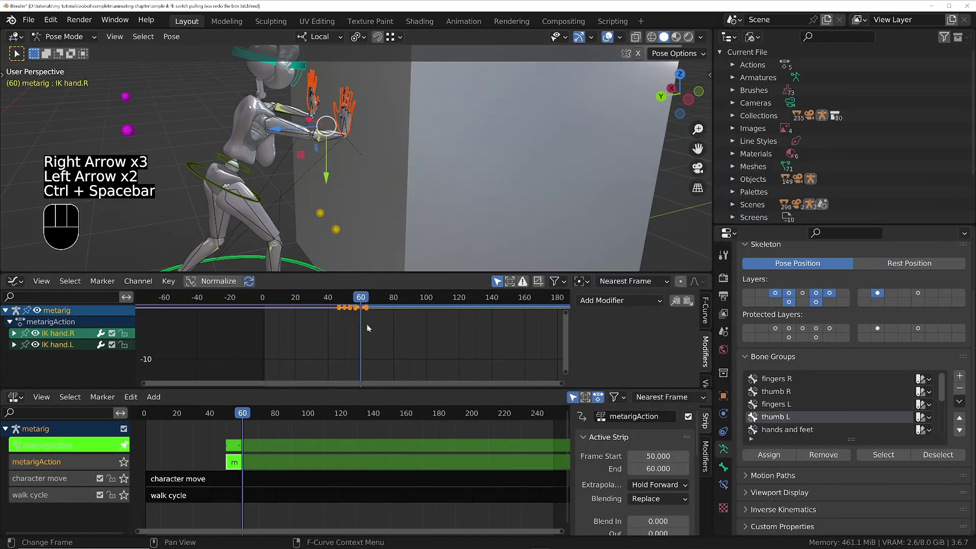
{"action": "middle_click_drag", "start_coordinate": [524, 330], "coordinate": [356, 351], "text": "ctrl"}
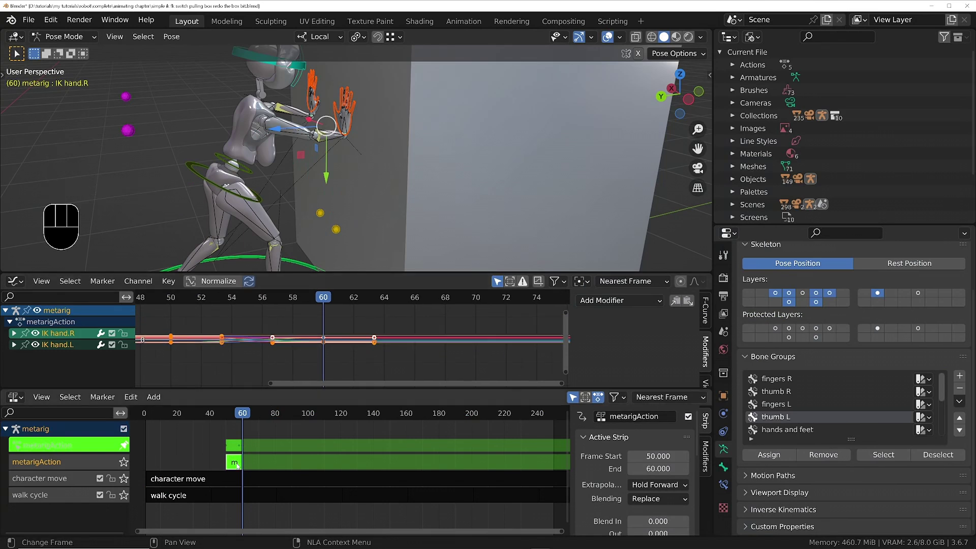
{"action": "key", "text": "Tab"}
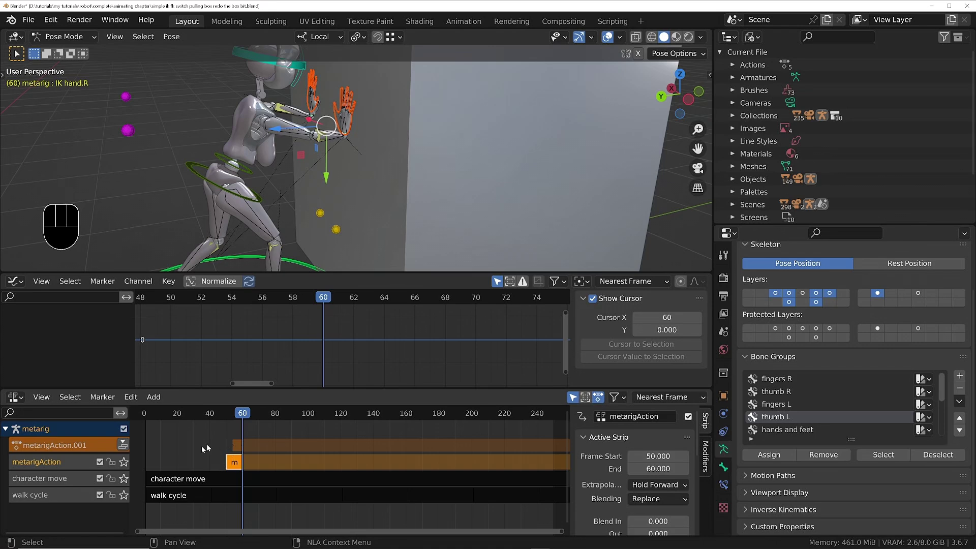
- Add a Child Of bone constraint to the IK hand.L bone
{"action": "middle_click_drag", "start_coordinate": [348, 142], "coordinate": [378, 170], "text": "ctrl"}
{"action": "middle_click_drag", "start_coordinate": [379, 170], "coordinate": [413, 188], "text": "shift"}
{"action": "middle_click_drag", "start_coordinate": [383, 172], "coordinate": [401, 158]}
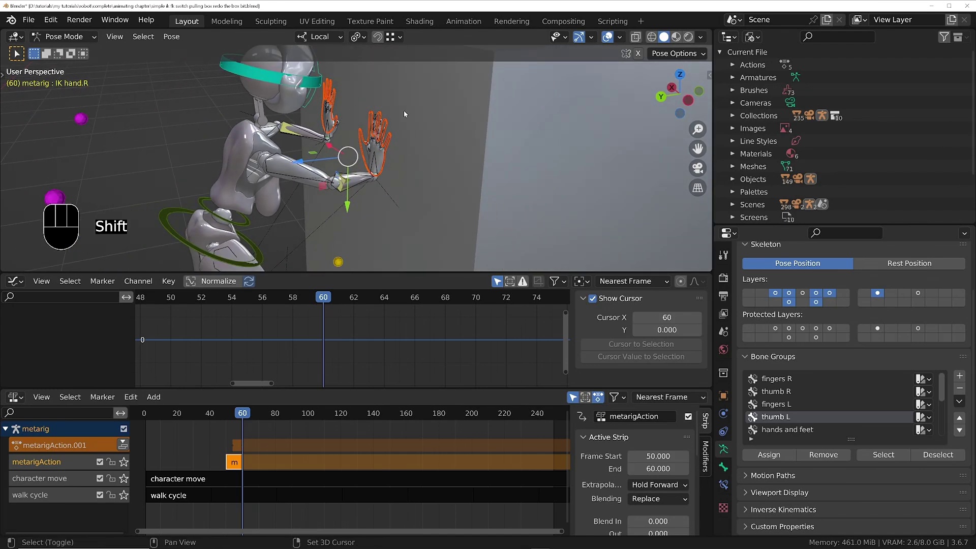
{"action": "middle_click_drag", "start_coordinate": [403, 111], "coordinate": [419, 151], "text": "shift"}
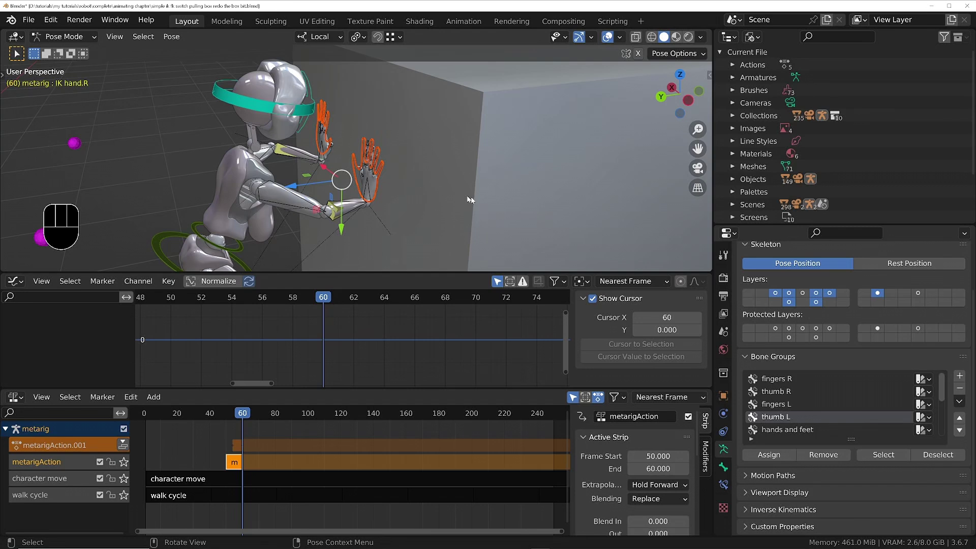
{"action": "left_click", "coordinate": [724, 485]}
{"action": "left_click", "coordinate": [327, 114]}
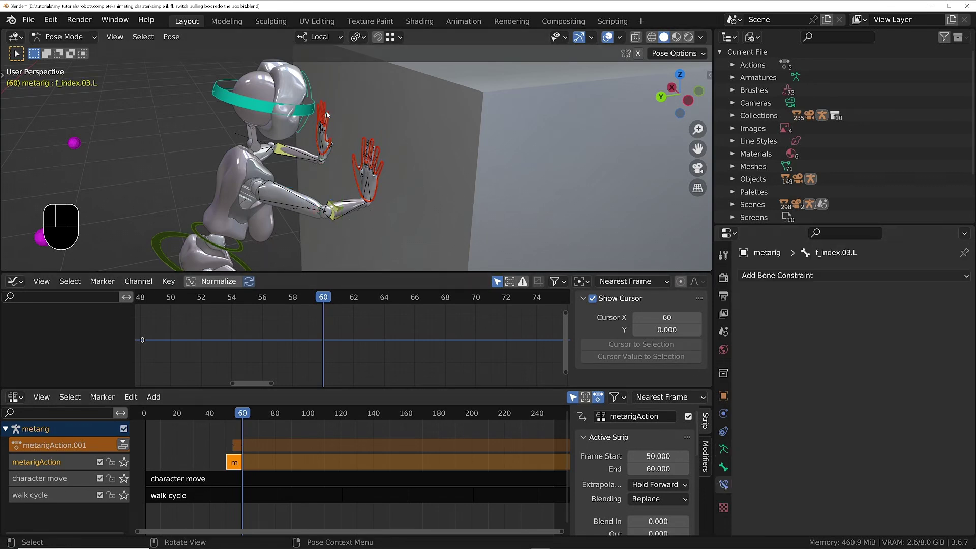
{"action": "left_click", "coordinate": [324, 108]}
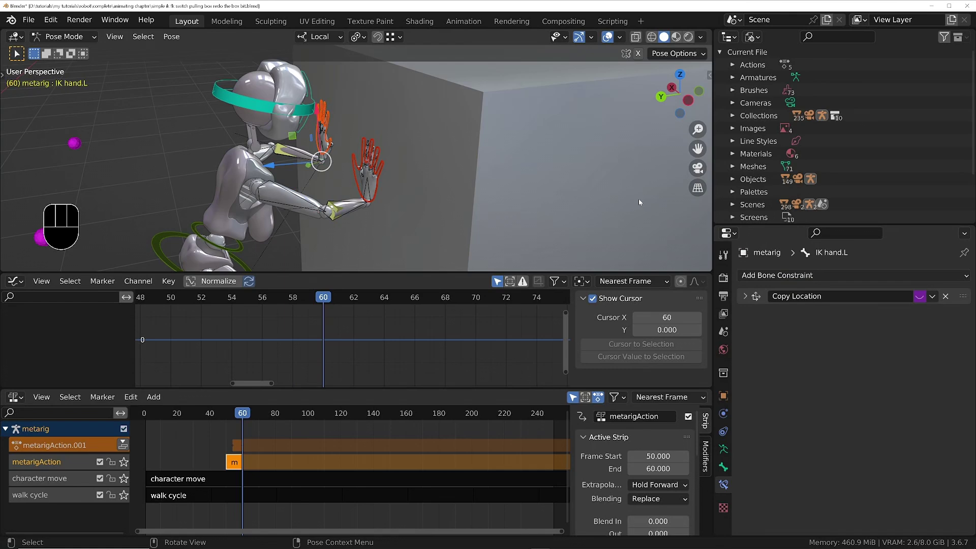
{"action": "left_click", "coordinate": [838, 275]}
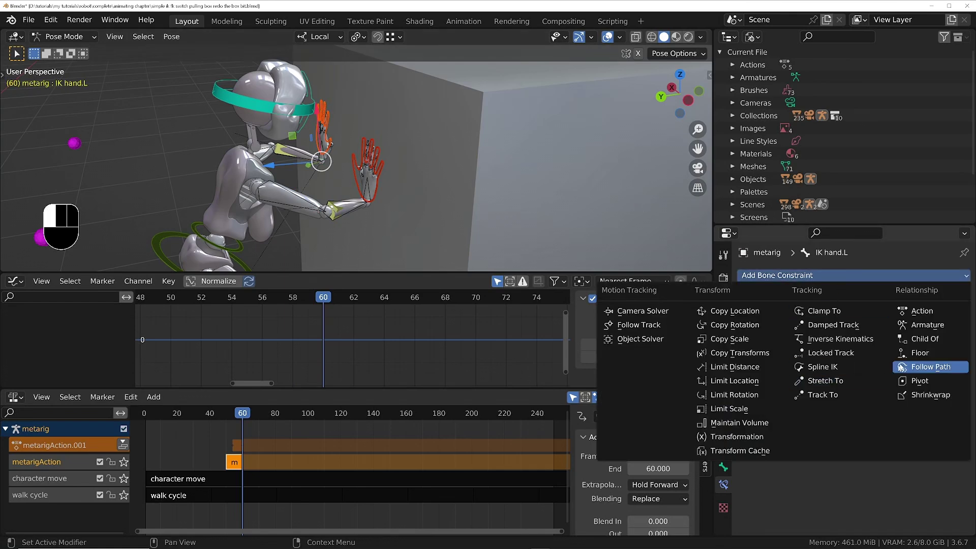
{"action": "left_click", "coordinate": [915, 339]}
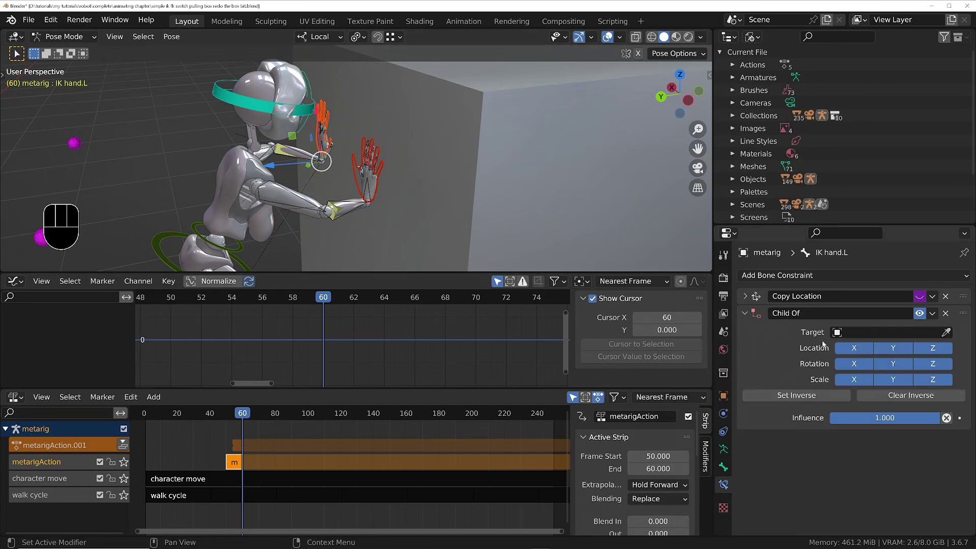
- Try to pick the box as the Child Of constraint's target, switching bone X-ray on and back off
{"action": "key", "text": "e"}
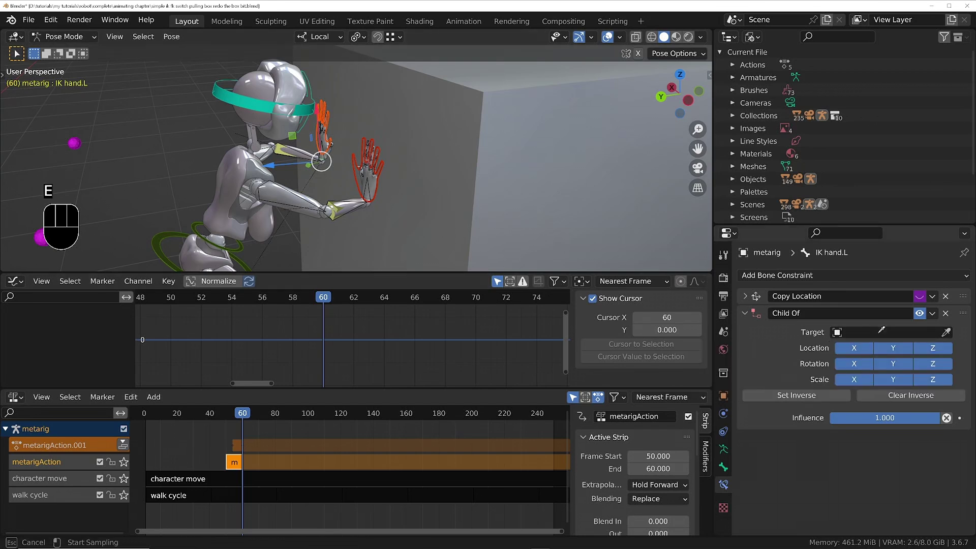
{"action": "key", "text": "Escape"}
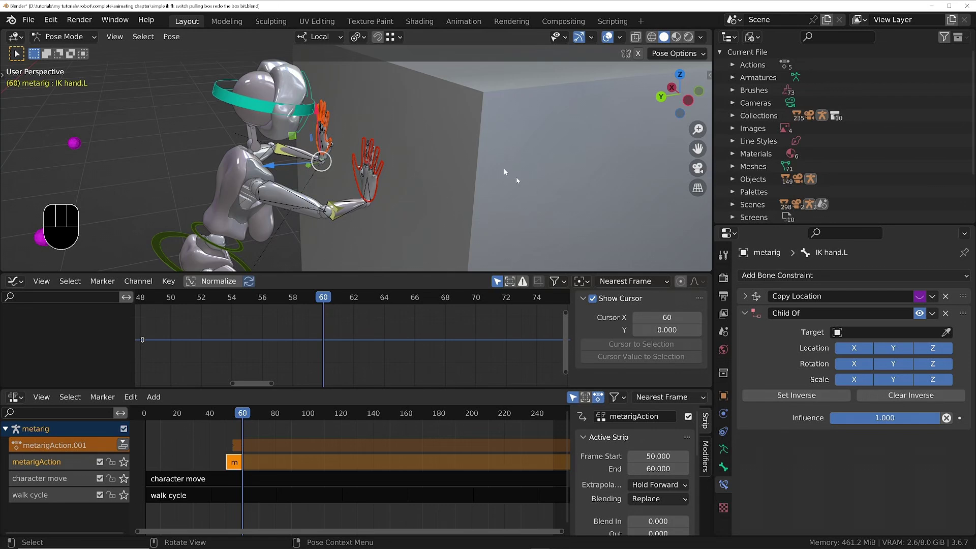
{"action": "key", "text": "z"}
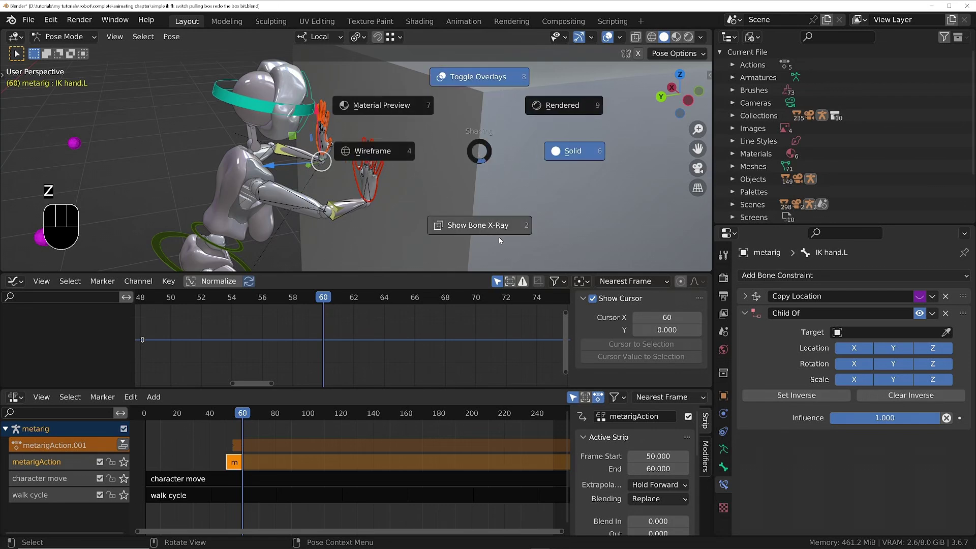
{"action": "left_click", "coordinate": [469, 235]}
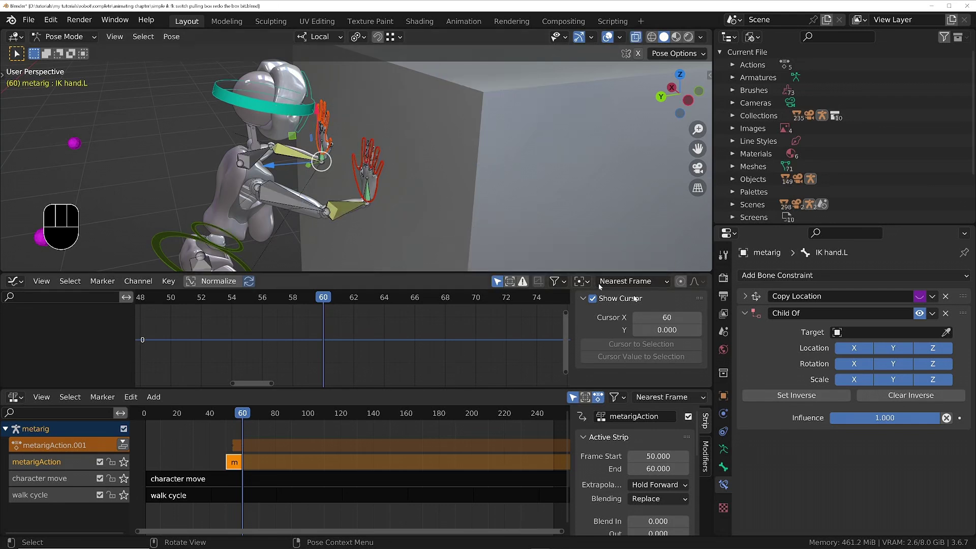
{"action": "key", "text": "e"}
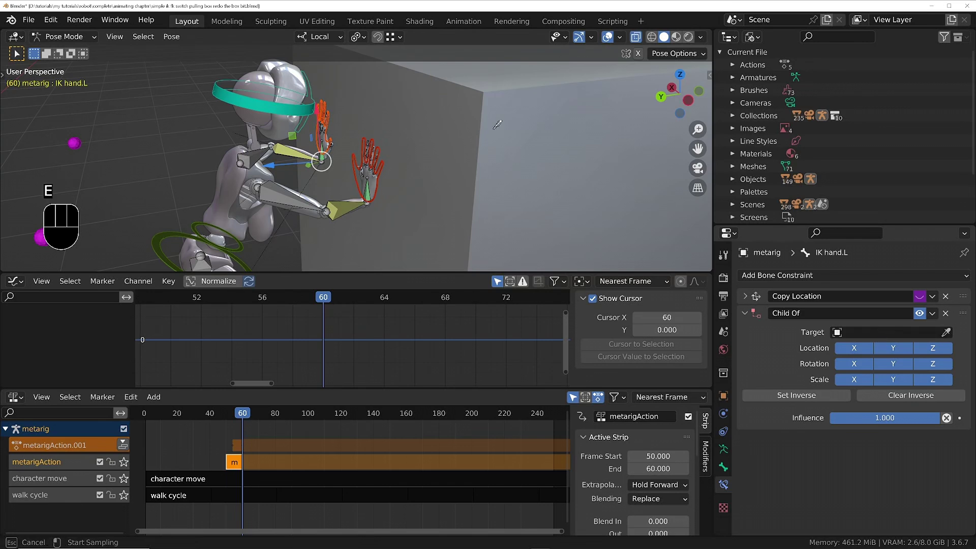
{"action": "key", "text": "Escape"}
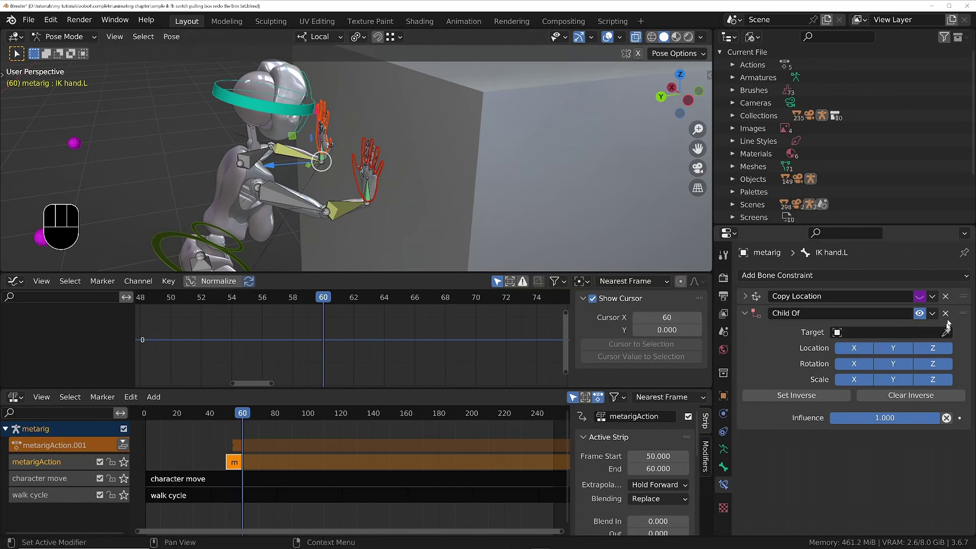
{"action": "key", "text": "z"}
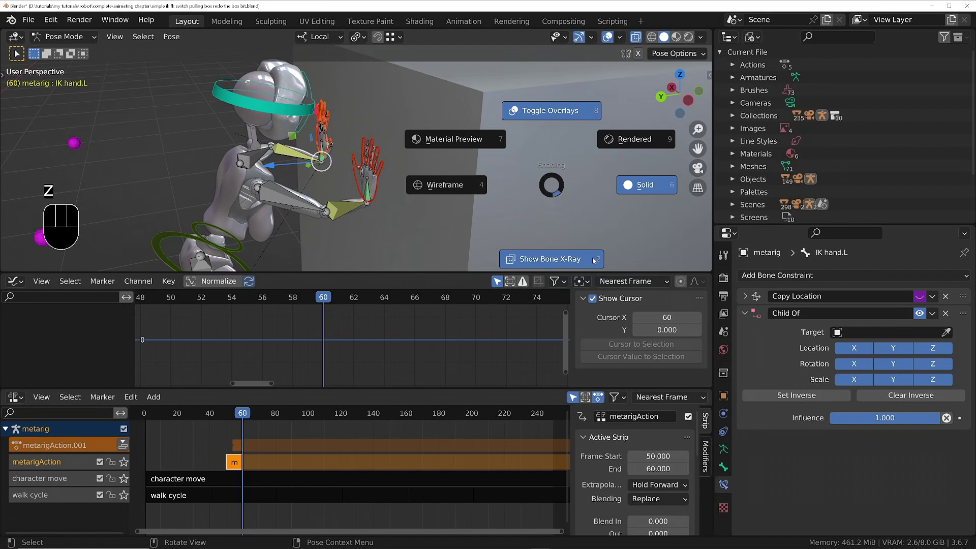
{"action": "left_click", "coordinate": [553, 263]}
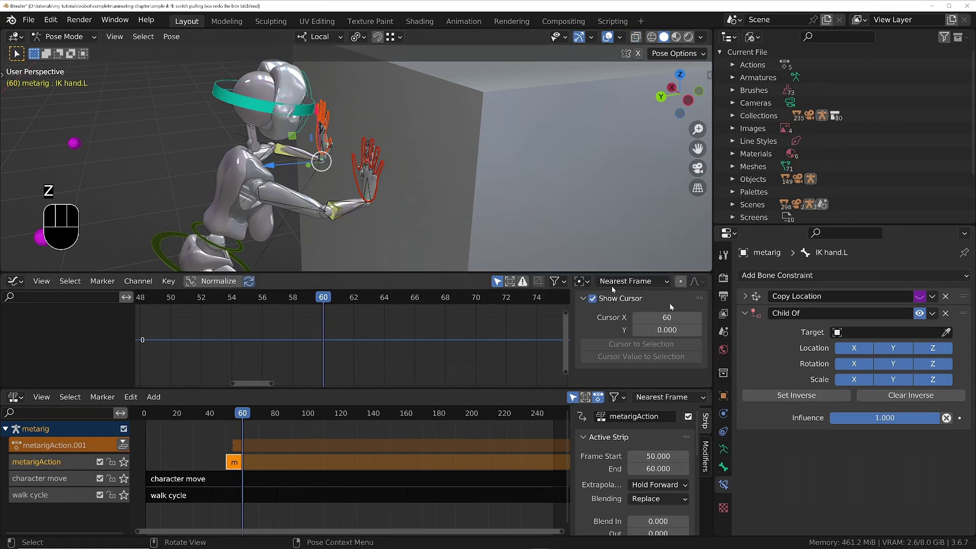
- Set the Cube as the target of IK hand.L's Child Of constraint and set its inverse
{"action": "key", "text": "e"}
{"action": "left_click", "coordinate": [528, 168]}
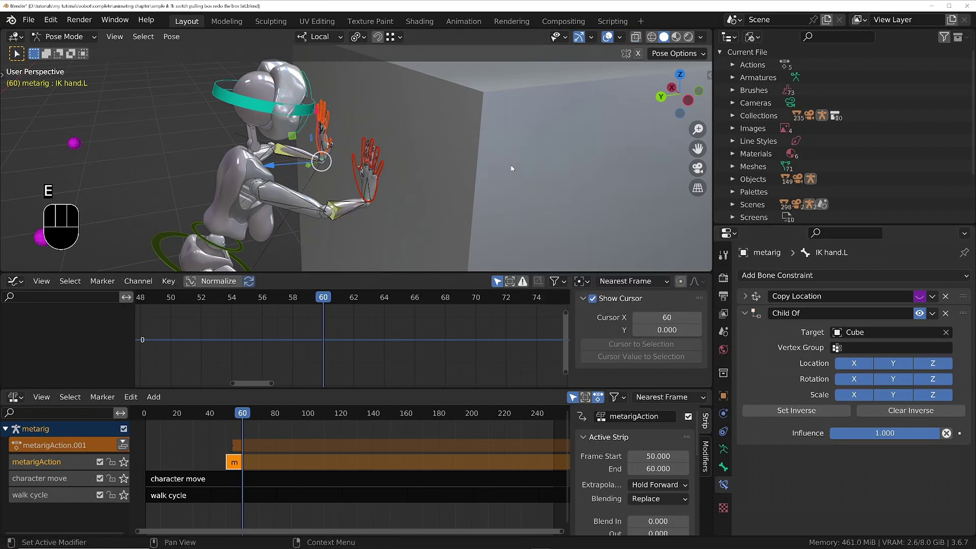
{"action": "left_click", "coordinate": [783, 413]}
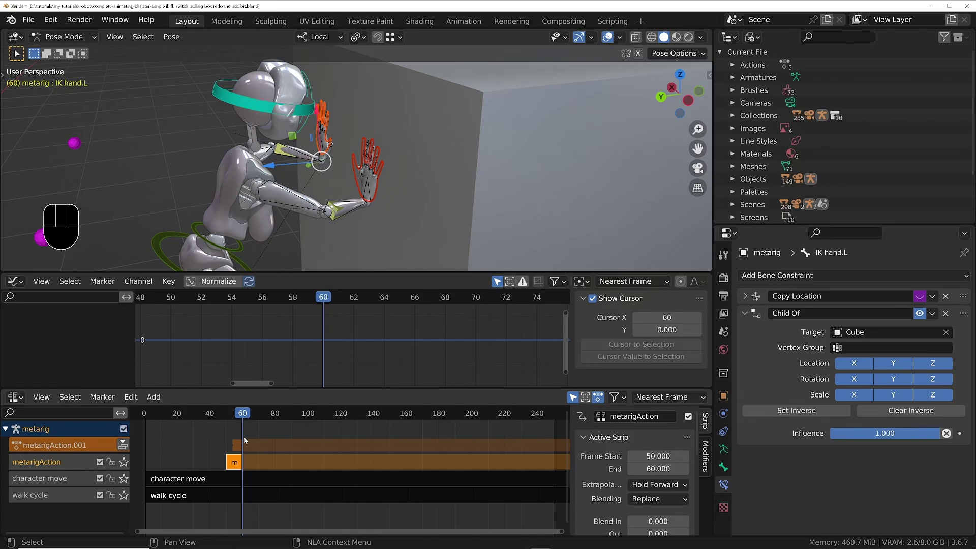
- Add a Child Of bone constraint to IK hand.R targeting the Cube and set its inverse
{"action": "middle_click_drag", "start_coordinate": [327, 184], "coordinate": [347, 154]}
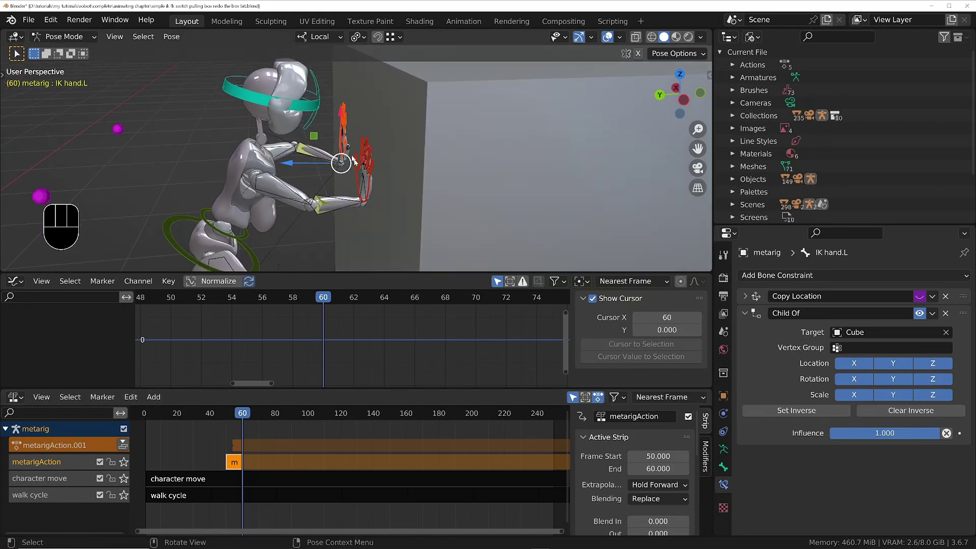
{"action": "left_click", "coordinate": [367, 148]}
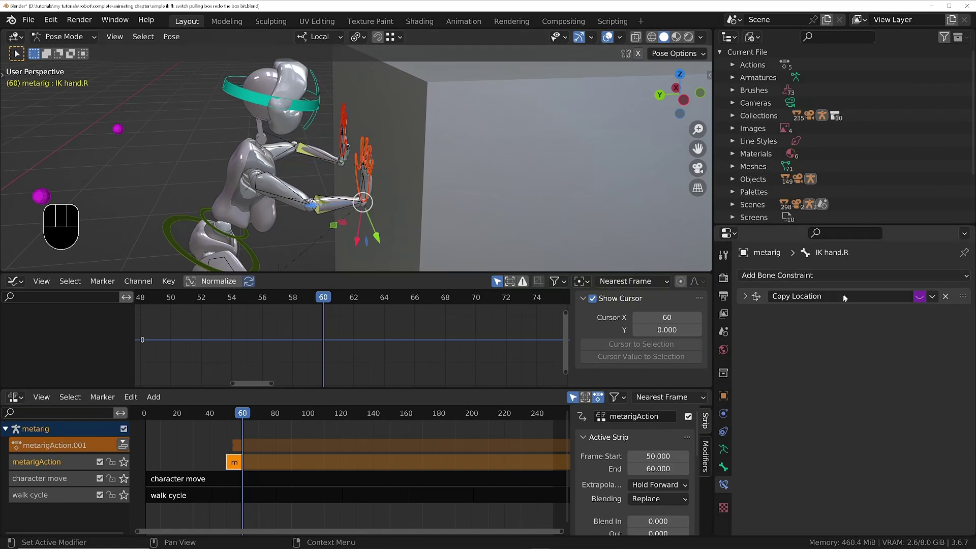
{"action": "left_click", "coordinate": [847, 276]}
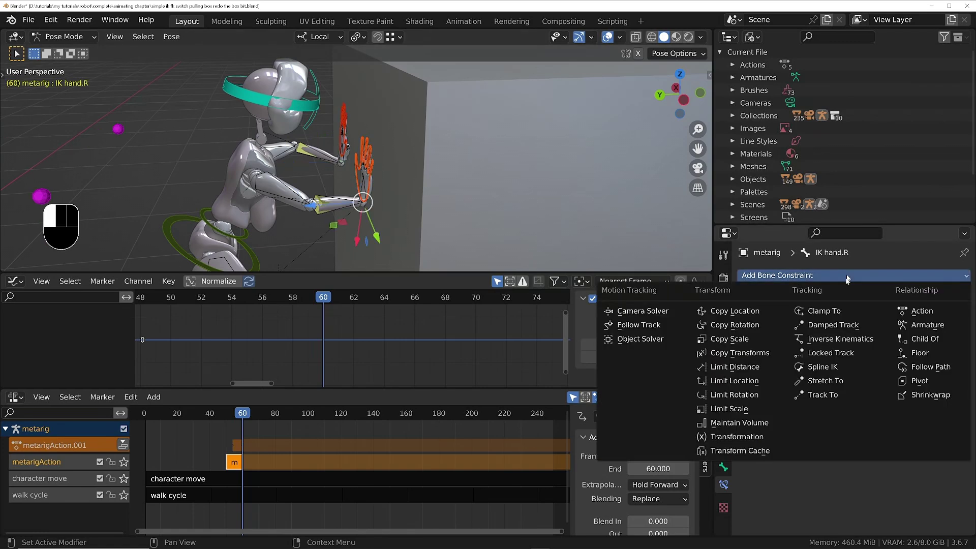
{"action": "left_click", "coordinate": [922, 339]}
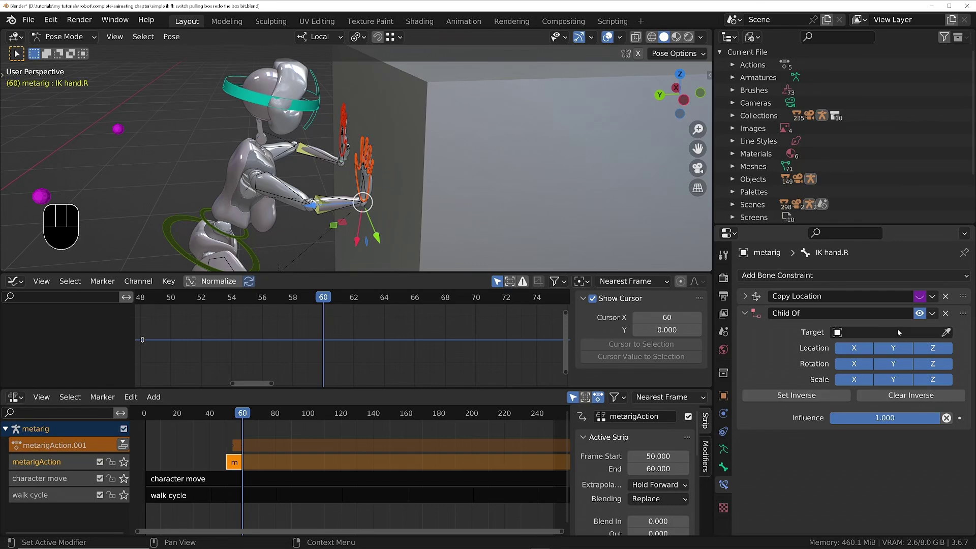
{"action": "key", "text": "e"}
{"action": "left_click", "coordinate": [577, 167]}
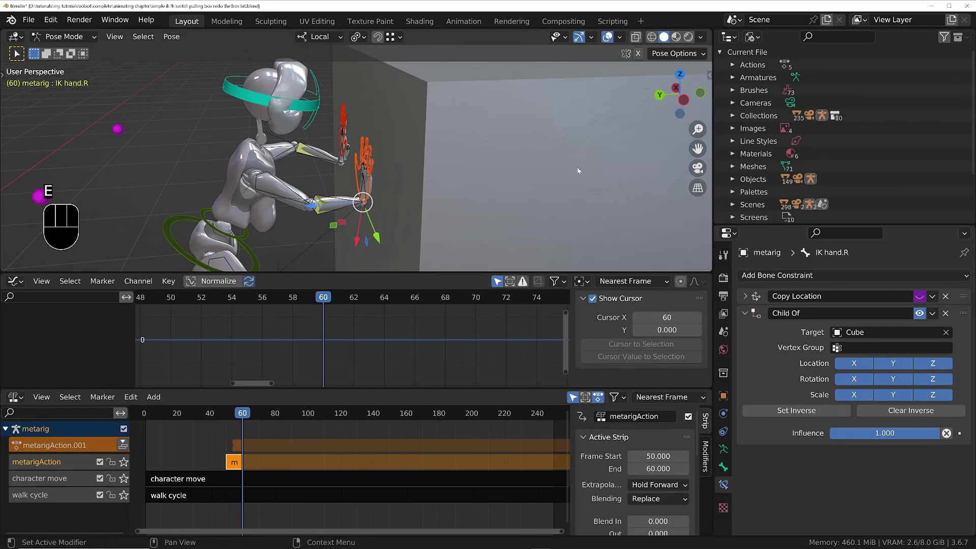
{"action": "left_click", "coordinate": [798, 411]}
- Keyframe the Child Of constraints of IK hand.R and IK hand.L as enabled at frame 60
{"action": "middle_click_drag", "start_coordinate": [500, 235], "coordinate": [422, 172], "text": "ctrl"}
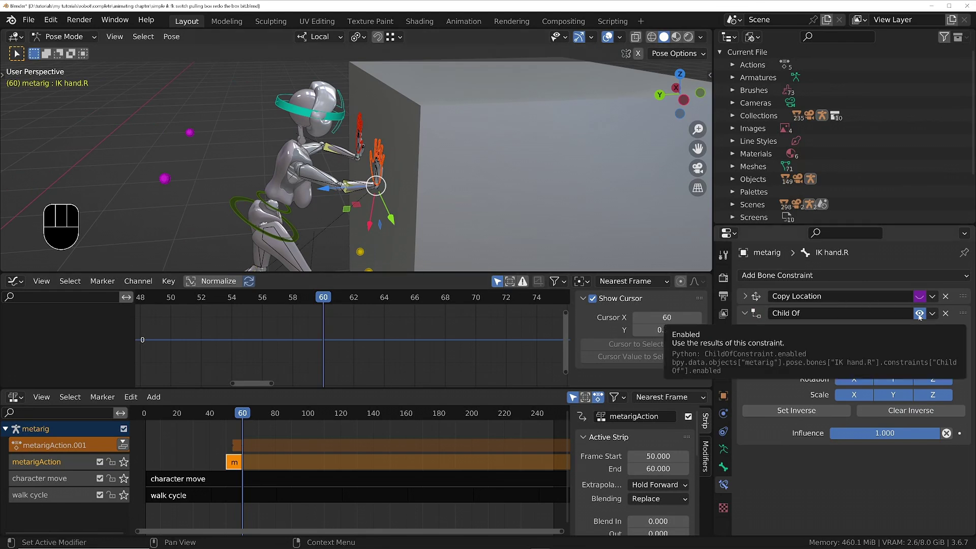
{"action": "key", "text": "i"}
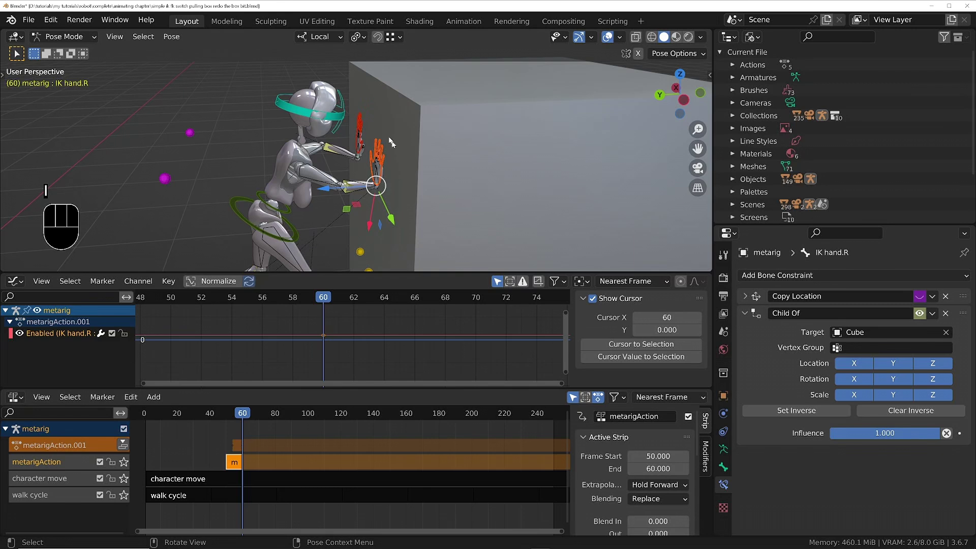
{"action": "left_click", "coordinate": [366, 130]}
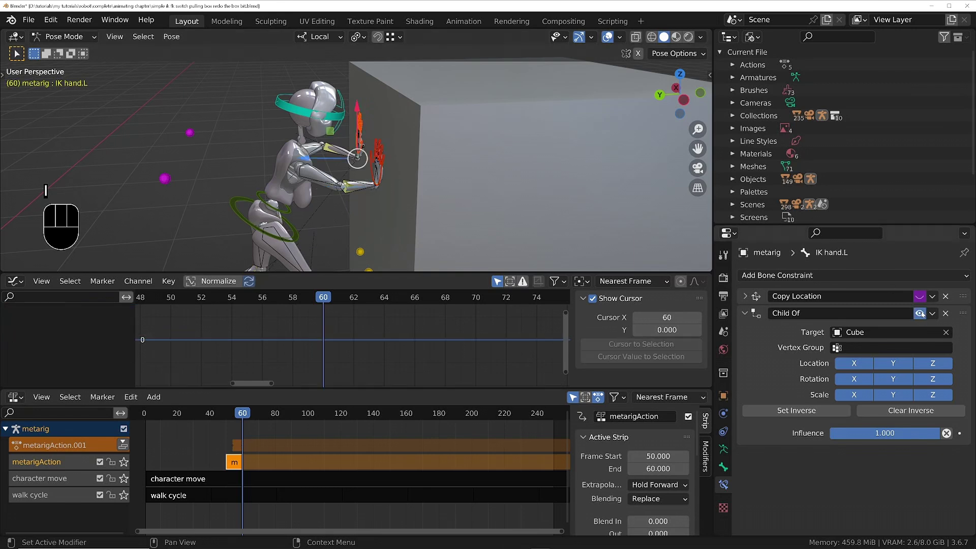
{"action": "key", "text": "i"}
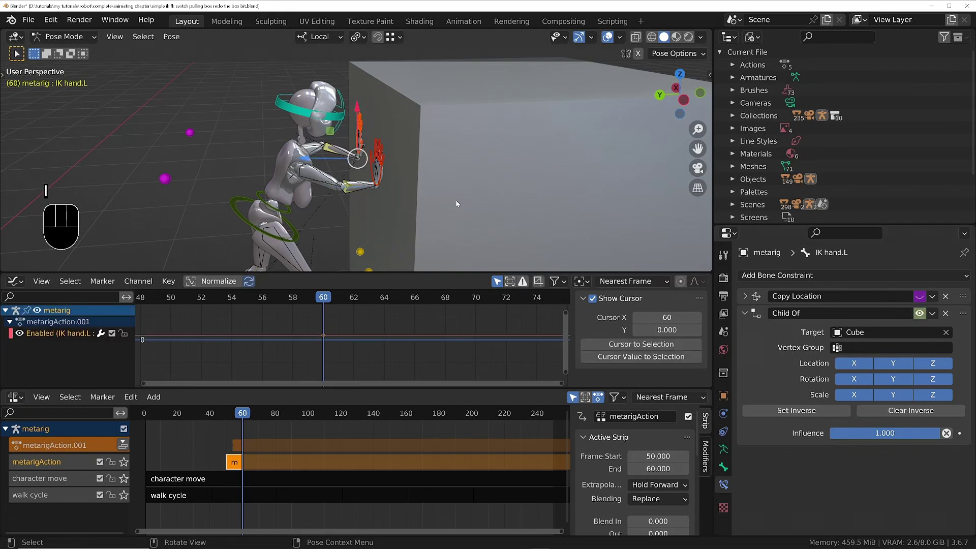
- Step back from frame 60 to the mid-forties and forward again to examine the hands before they reach the box
{"action": "key", "text": "Left"}
{"action": "key", "text": "Left"}
{"action": "key", "text": "Left"}
{"action": "key", "text": "Left"}
{"action": "key", "text": "Left"}
{"action": "key", "text": "Left"}
{"action": "key", "text": "Left"}
{"action": "key", "text": "Left"}
{"action": "key", "text": "Left"}
{"action": "key", "text": "Left"}
{"action": "key", "text": "Left"}
{"action": "key", "text": "Left"}
{"action": "key", "text": "Left"}
{"action": "key", "text": "Left"}
{"action": "key", "text": "Left"}
{"action": "key", "text": "Left"}
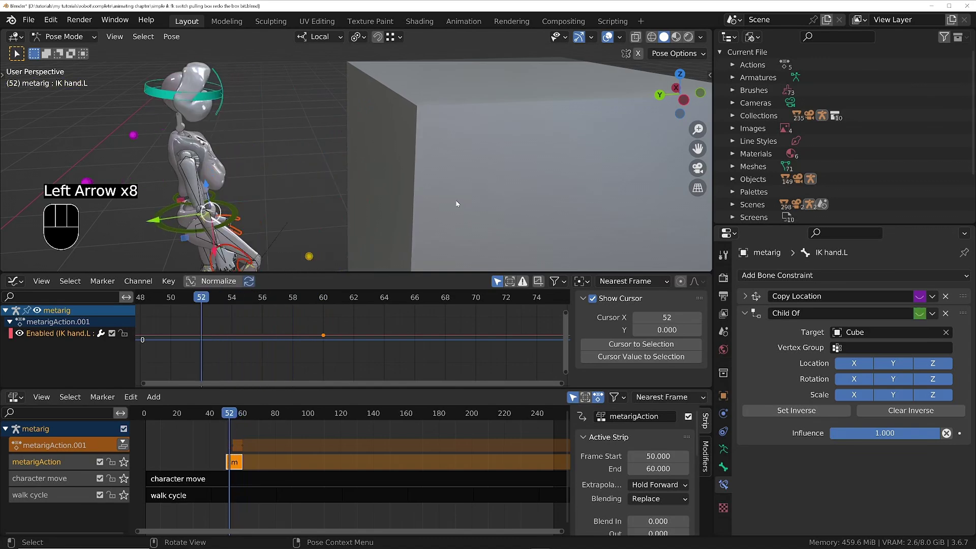
{"action": "key", "text": "Right"}
{"action": "key", "text": "Right"}
{"action": "key", "text": "Right"}
{"action": "key", "text": "Right"}
{"action": "key", "text": "Right"}
{"action": "key", "text": "Right"}
{"action": "key", "text": "Right"}
{"action": "key", "text": "Right"}
{"action": "key", "text": "Right"}
{"action": "key", "text": "Right"}
{"action": "key", "text": "Right"}
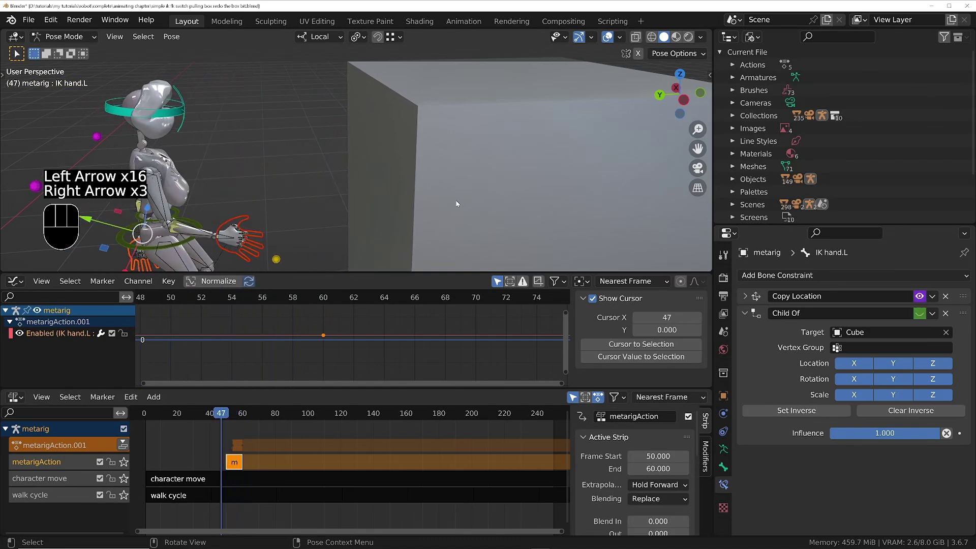
{"action": "key", "text": "Right"}
{"action": "key", "text": "Up"}
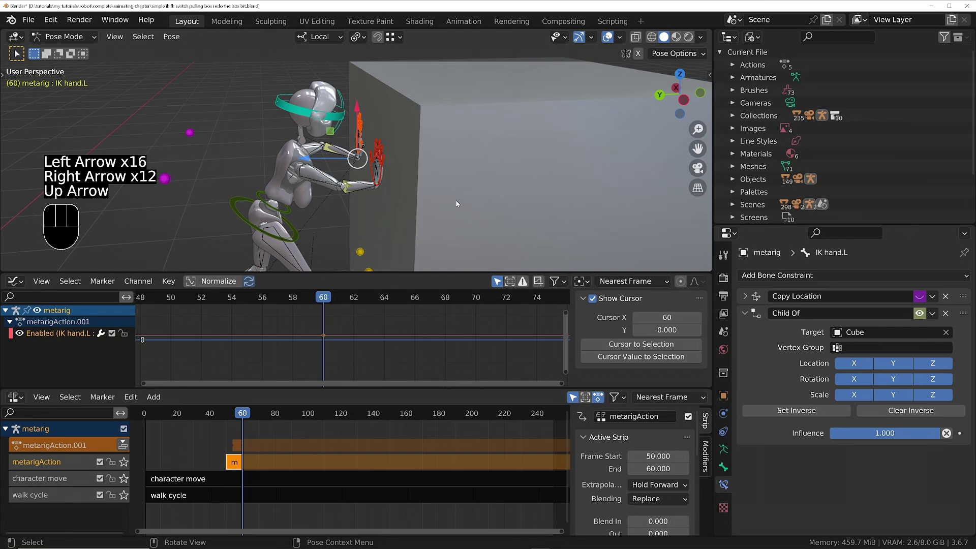
- Disable and keyframe the Child Of constraints of IK hand.L and IK hand.R at frame 59
{"action": "key", "text": "Left"}
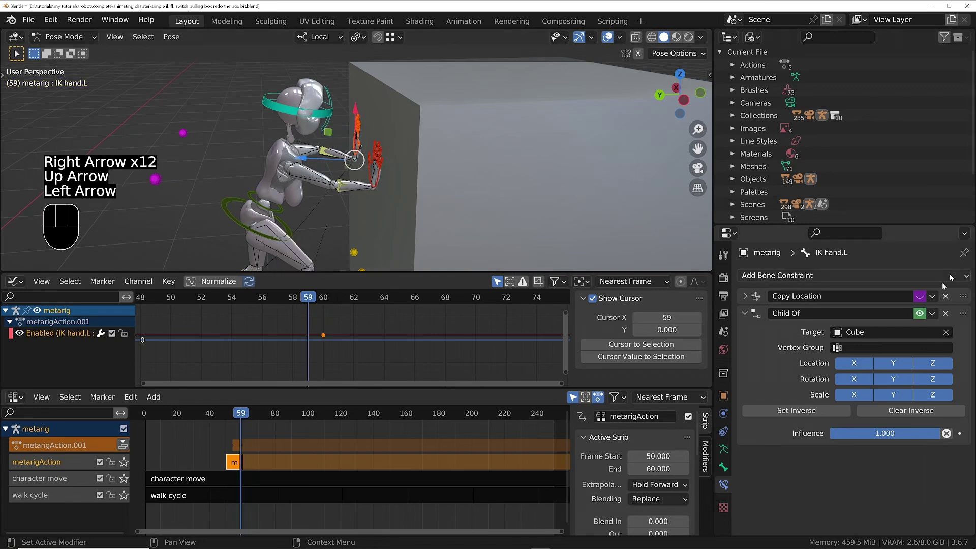
{"action": "left_click", "coordinate": [919, 313]}
{"action": "key", "text": "i"}
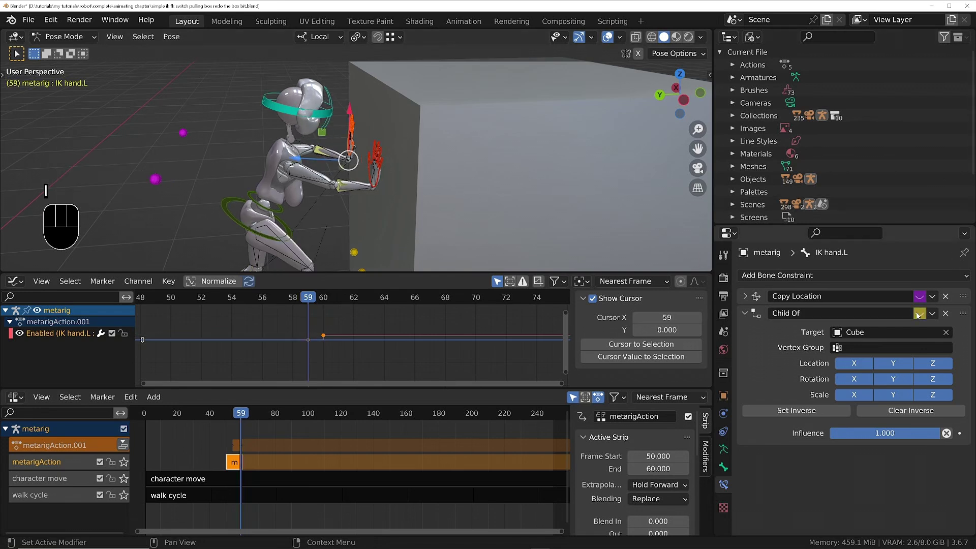
{"action": "left_click", "coordinate": [379, 163]}
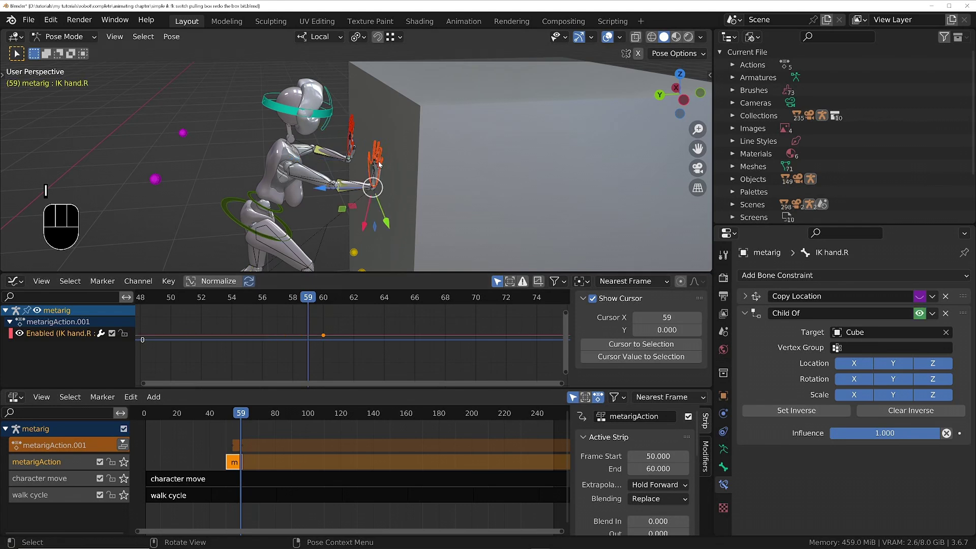
{"action": "left_click", "coordinate": [919, 313]}
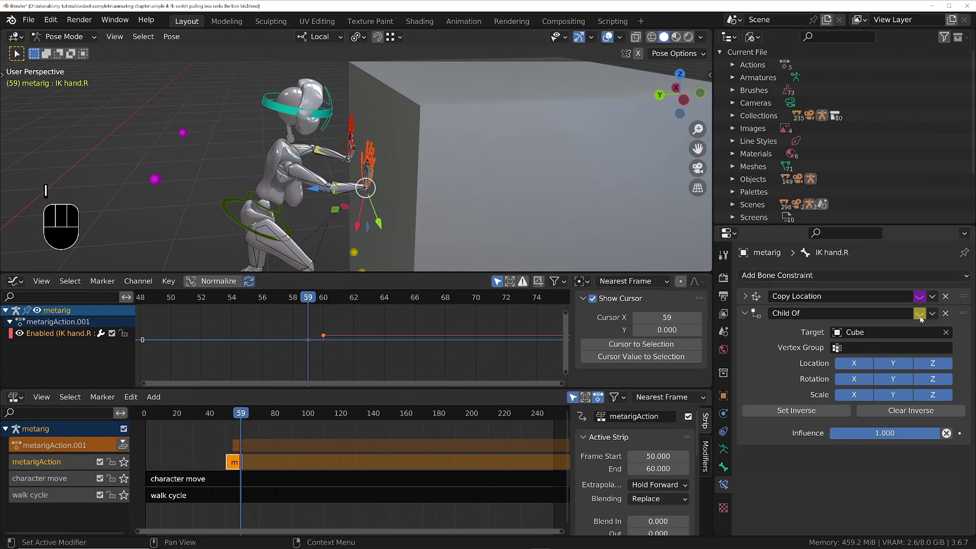
- Play the animation from frame 39 in a maximized side view to check the robot pushing the box
{"action": "left_click_drag", "start_coordinate": [241, 418], "coordinate": [208, 418]}
{"action": "middle_click_drag", "start_coordinate": [484, 119], "coordinate": [492, 182], "text": "ctrl"}
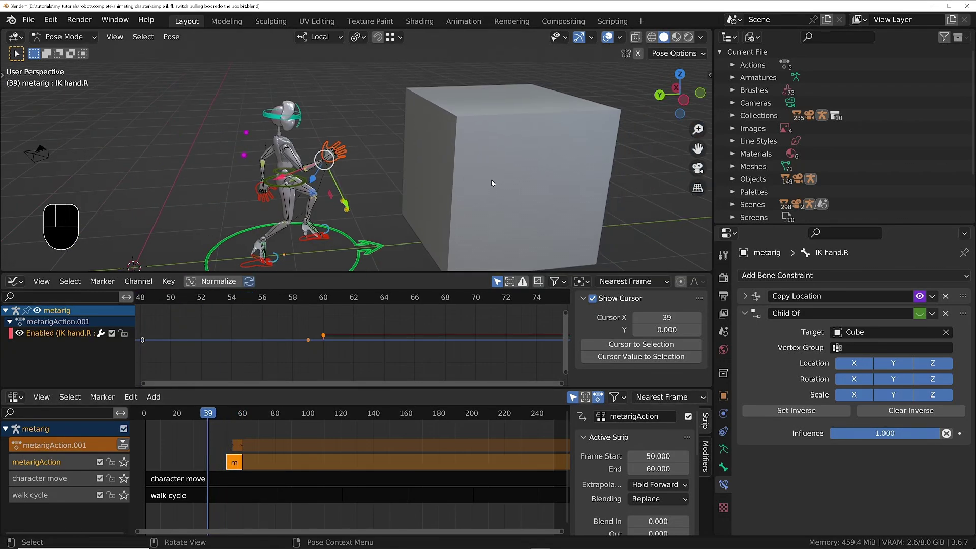
{"action": "key", "text": "ctrl+space"}
{"action": "middle_click_drag", "start_coordinate": [481, 215], "coordinate": [498, 277]}
{"action": "middle_click_drag", "start_coordinate": [498, 277], "coordinate": [449, 281], "text": "shift"}
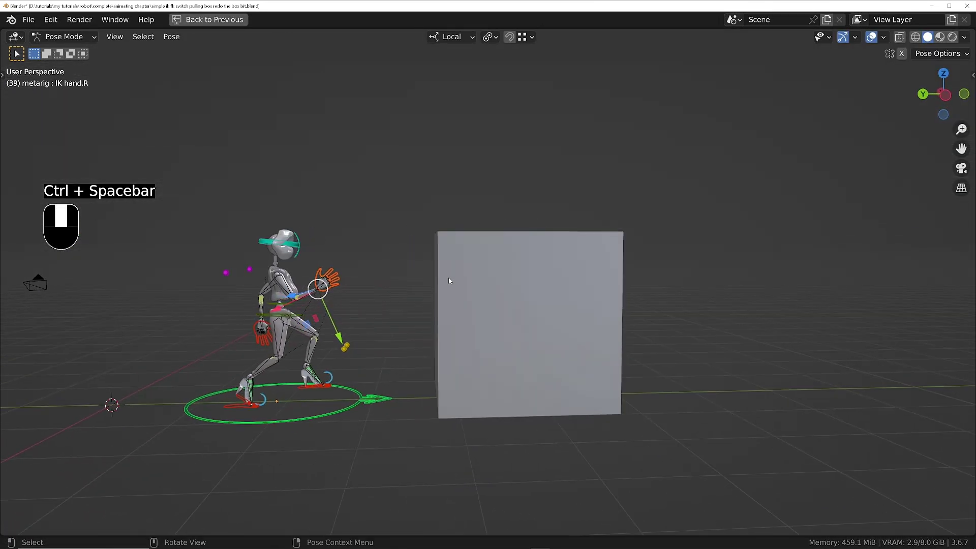
{"action": "key", "text": "space"}
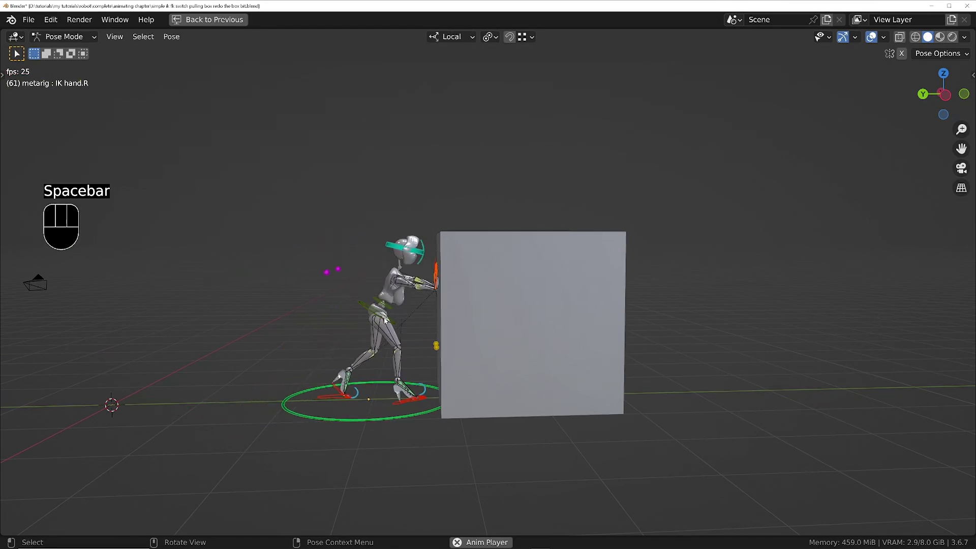
{"action": "key", "text": "space"}
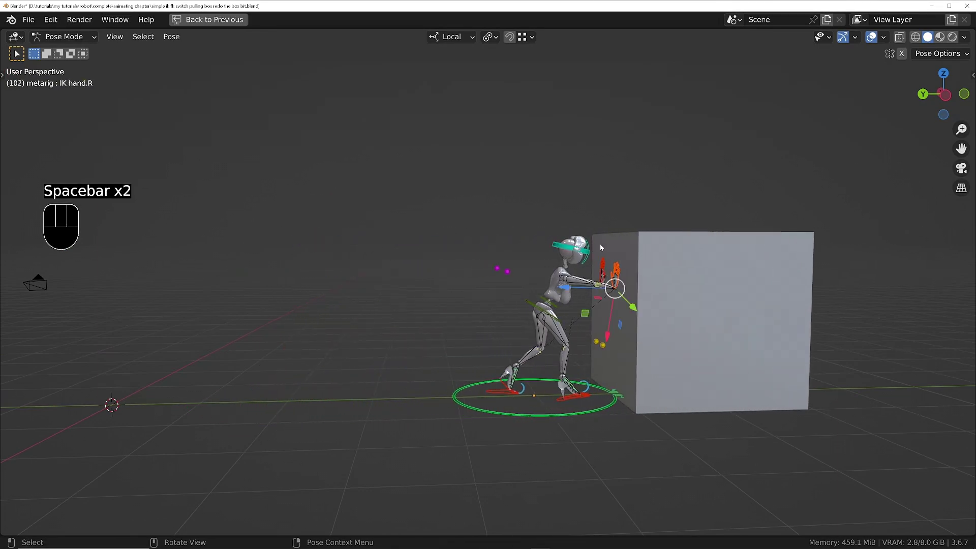
- Restore the full layout and step back to frame 61 to examine the hands' contact with the box
{"action": "middle_click_drag", "start_coordinate": [600, 243], "coordinate": [542, 291]}
{"action": "key", "text": "ctrl+space"}
{"action": "scroll", "coordinate": [335, 146], "scroll_direction": "up", "scroll_amount": 3}
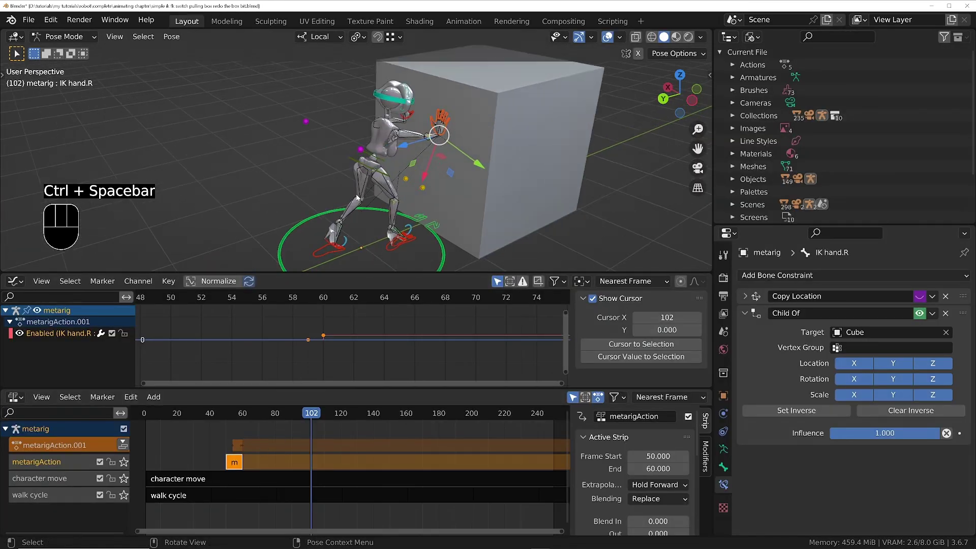
{"action": "key", "text": "Left"}
{"action": "key", "text": "Left"}
{"action": "key", "text": "Left"}
{"action": "key", "text": "Left"}
{"action": "key", "text": "Left"}
{"action": "key", "text": "Left"}
{"action": "key", "text": "Left"}
{"action": "key", "text": "Left"}
{"action": "key", "text": "Left"}
{"action": "key", "text": "Left"}
{"action": "key", "text": "Left"}
{"action": "key", "text": "Left"}
{"action": "key", "text": "Left"}
{"action": "key", "text": "Left"}
{"action": "key", "text": "Left"}
{"action": "key", "text": "Left"}
{"action": "key", "text": "Left"}
{"action": "key", "text": "Left"}
{"action": "key", "text": "Left"}
{"action": "key", "text": "Left"}
{"action": "key", "text": "Left"}
{"action": "key", "text": "Left"}
{"action": "key", "text": "Left"}
{"action": "key", "text": "Left"}
{"action": "key", "text": "Left"}
{"action": "key", "text": "Left"}
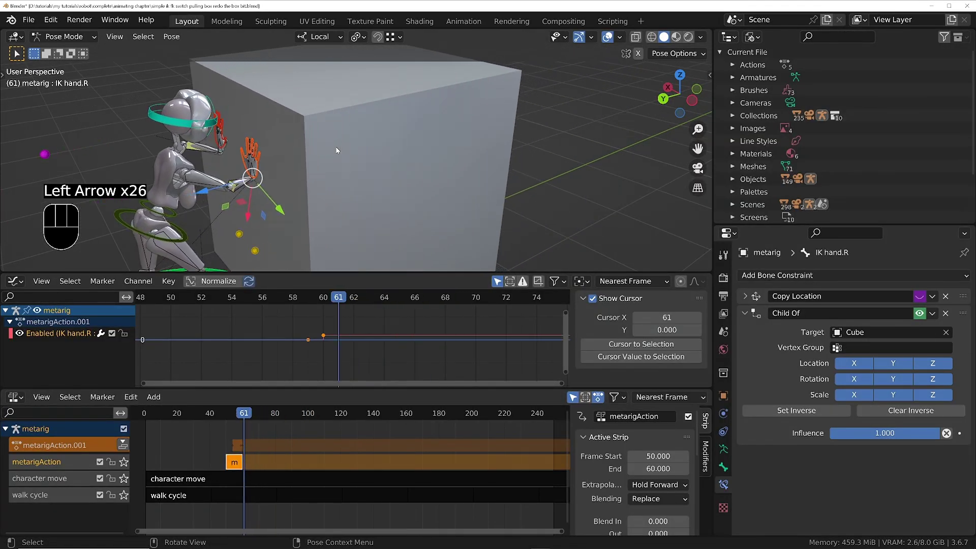
{"action": "scroll", "coordinate": [336, 149], "scroll_direction": "down", "scroll_amount": 3}
{"action": "middle_click_drag", "start_coordinate": [361, 178], "coordinate": [406, 151], "text": "shift"}
{"action": "middle_click_drag", "start_coordinate": [442, 146], "coordinate": [482, 151]}
- Keyframe the IK elbow.L and IK elbow.R bones at frame 54
{"action": "key", "text": "Left"}
{"action": "key", "text": "Left"}
{"action": "key", "text": "Left"}
{"action": "key", "text": "Left"}
{"action": "key", "text": "Left"}
{"action": "key", "text": "Down"}
{"action": "key", "text": "Left"}
{"action": "key", "text": "Left"}
{"action": "left_click", "coordinate": [302, 124]}
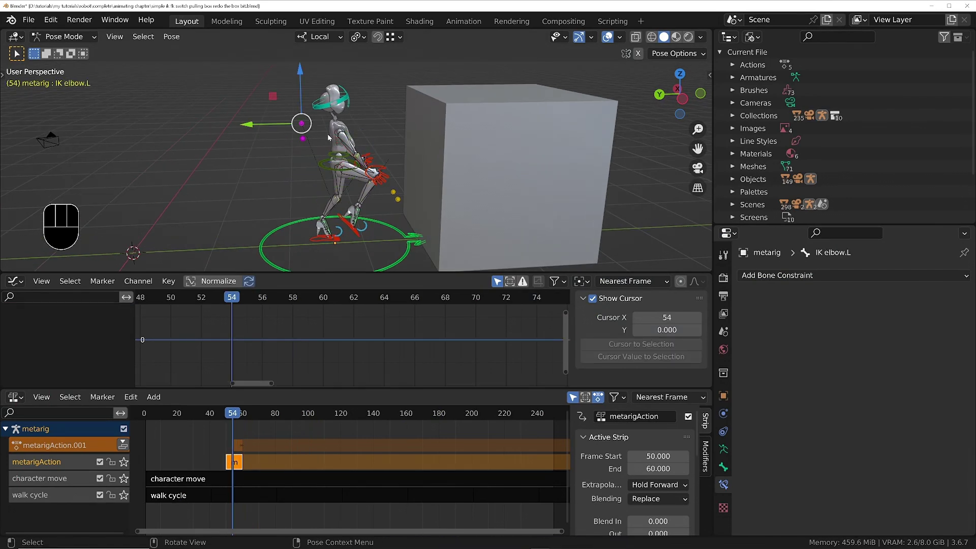
{"action": "key", "text": "i"}
{"action": "left_click", "coordinate": [282, 142]}
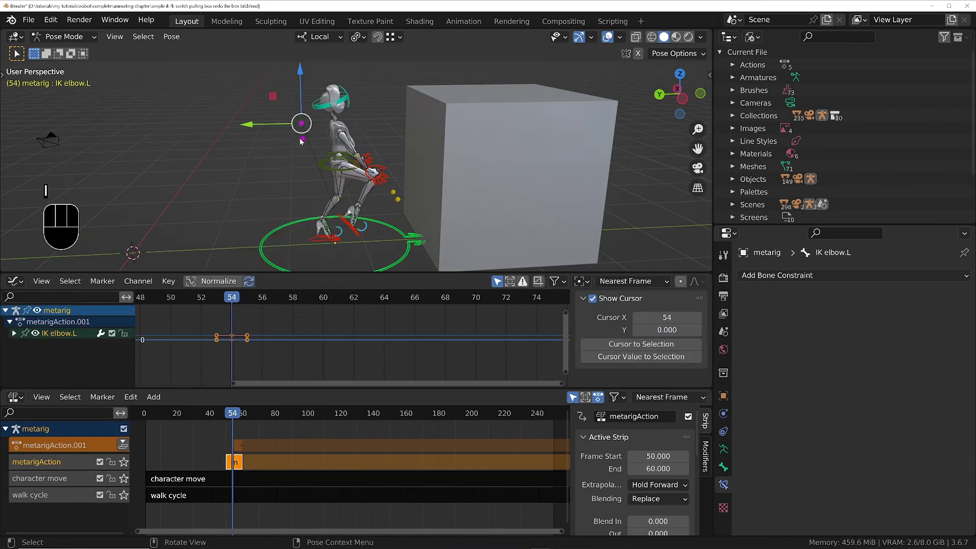
{"action": "left_click", "coordinate": [302, 139]}
{"action": "key", "text": "i"}
{"action": "left_click", "coordinate": [394, 141]}
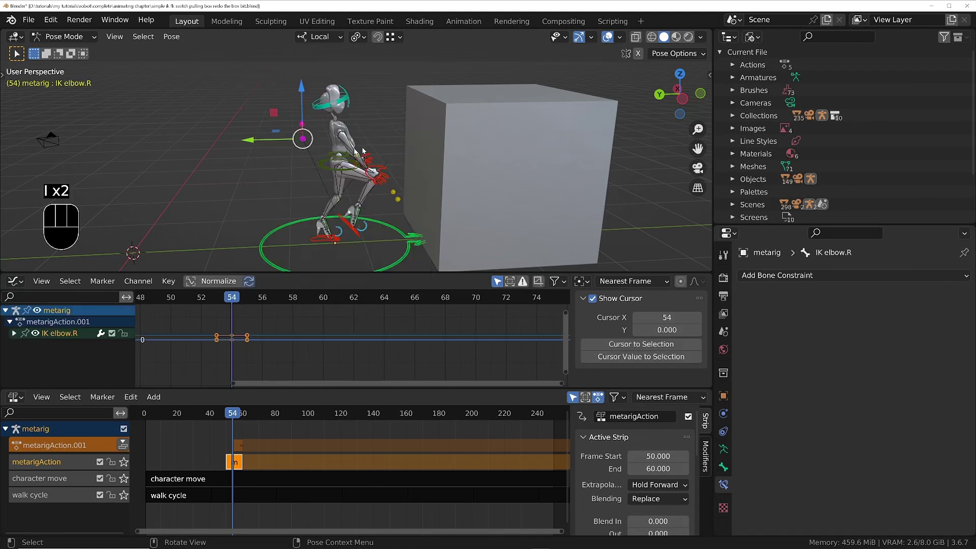
- Keyframe the head control bone spine.007 at frame 52, before the robot starts leaning
{"action": "left_click", "coordinate": [248, 299]}
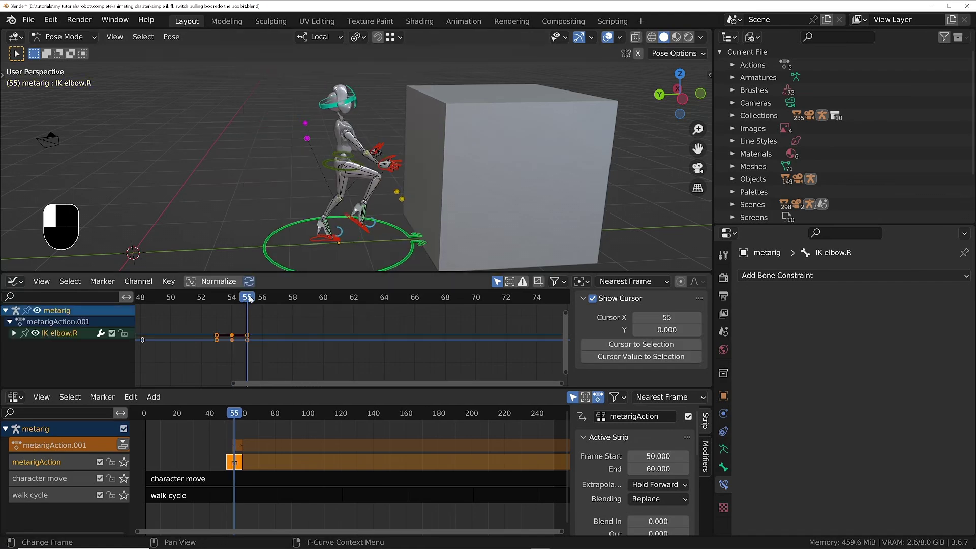
{"action": "left_click_drag", "start_coordinate": [243, 299], "coordinate": [231, 299]}
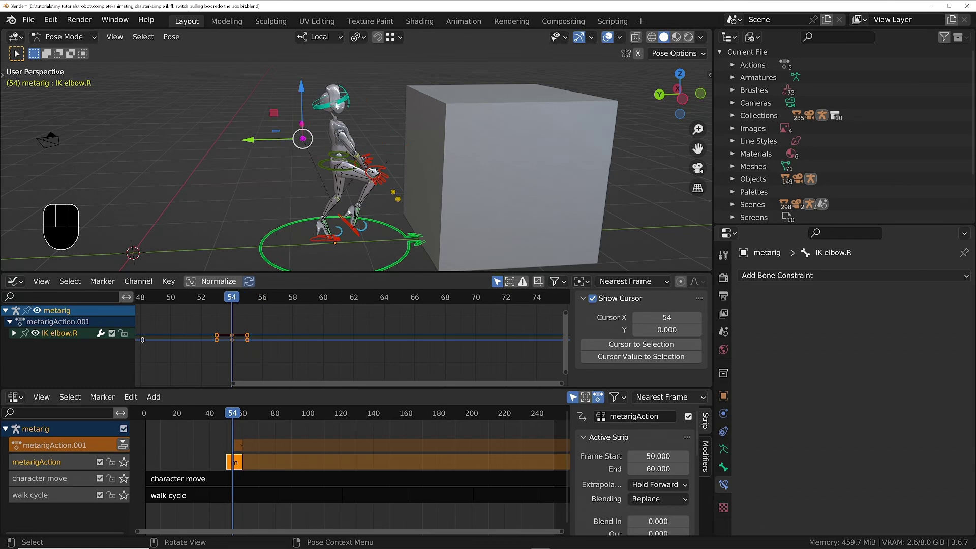
{"action": "key", "text": "Left"}
{"action": "key", "text": "Left"}
{"action": "key", "text": "Left"}
{"action": "key", "text": "Right"}
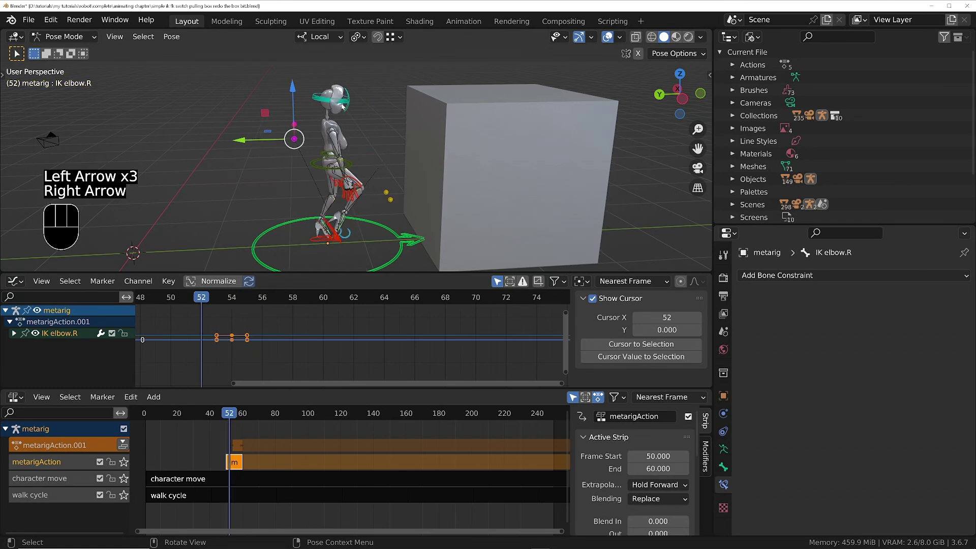
{"action": "left_click", "coordinate": [347, 103]}
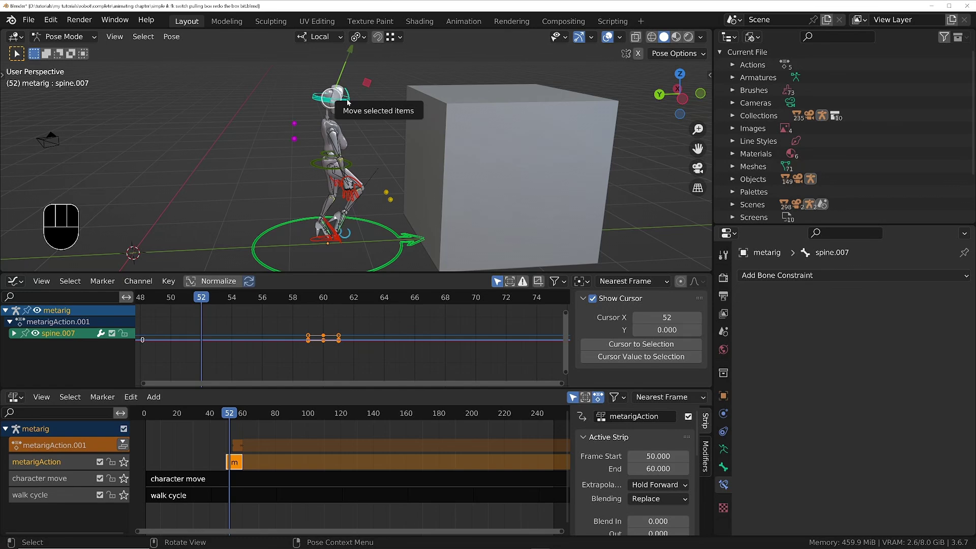
{"action": "key", "text": "i"}
{"action": "left_click", "coordinate": [347, 101]}
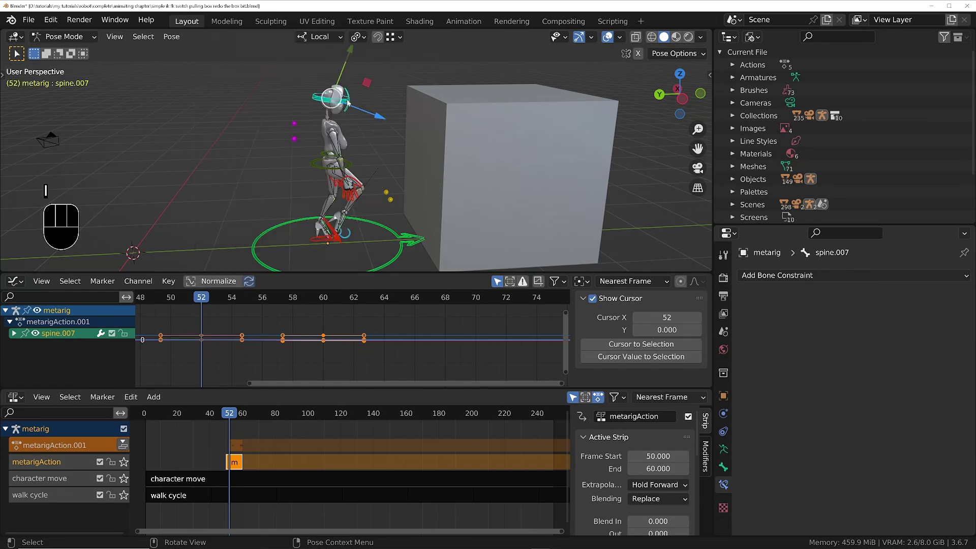
- Switch the Graph Editor to the Dope Sheet, focused on the keyframes around frame 52
{"action": "scroll", "coordinate": [229, 366], "scroll_direction": "down", "scroll_amount": 3}
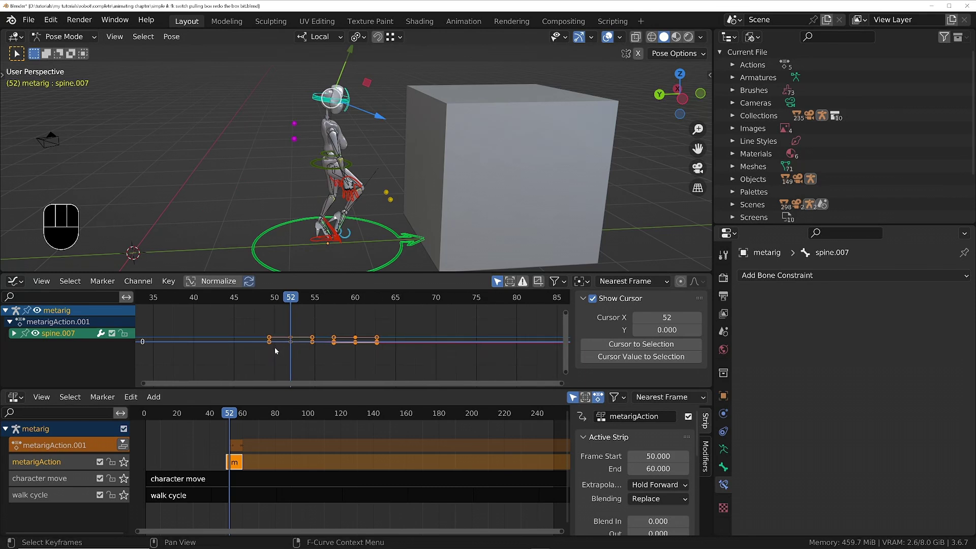
{"action": "key", "text": "ctrl+Tab"}
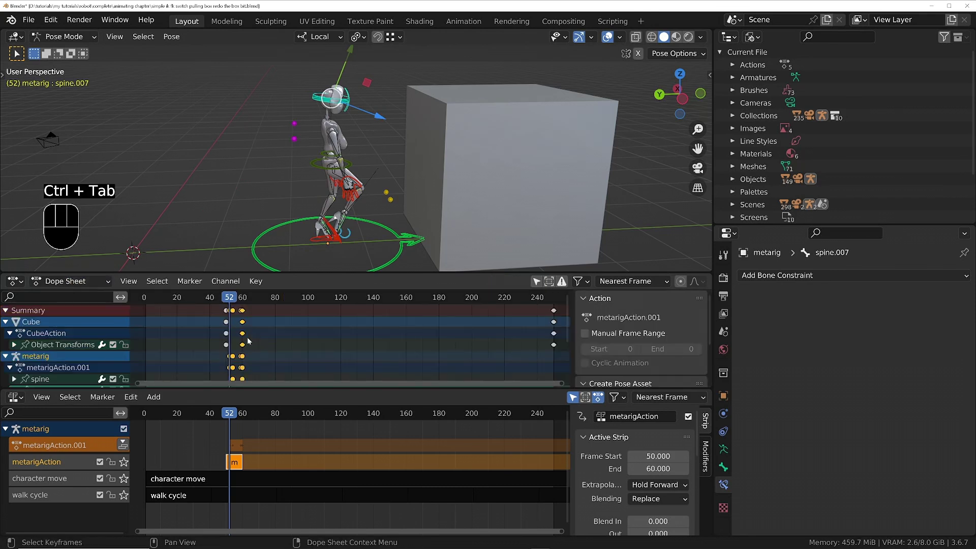
{"action": "middle_click_drag", "start_coordinate": [335, 326], "coordinate": [226, 347], "text": "ctrl"}
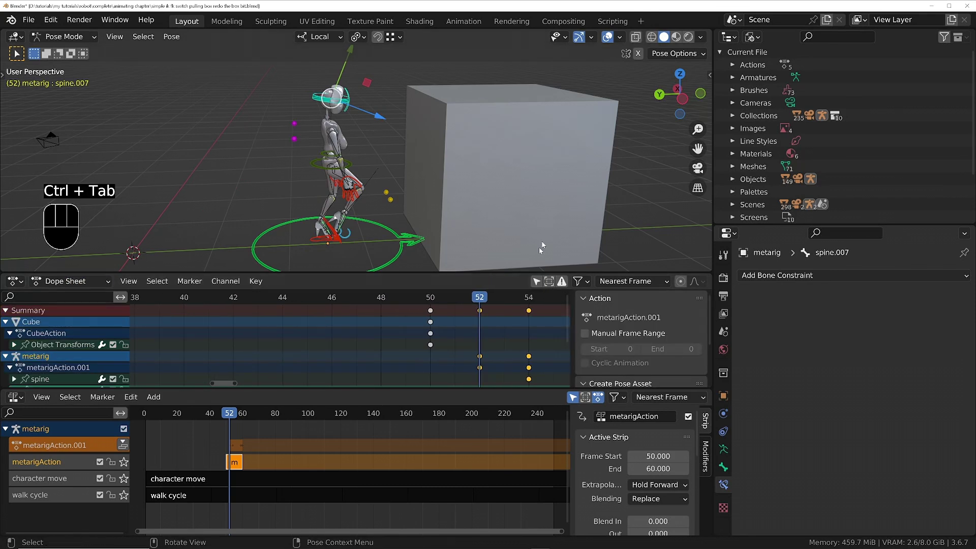
- Limit the Dope Sheet to the selected head bone and shift its frame 52 keyframe to frame 54
{"action": "left_click", "coordinate": [537, 282]}
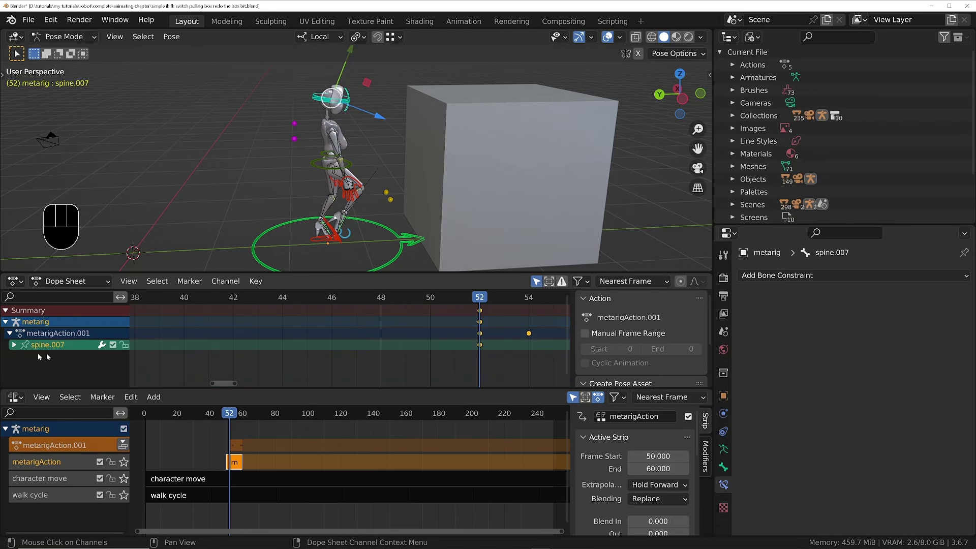
{"action": "middle_click_drag", "start_coordinate": [348, 358], "coordinate": [199, 353]}
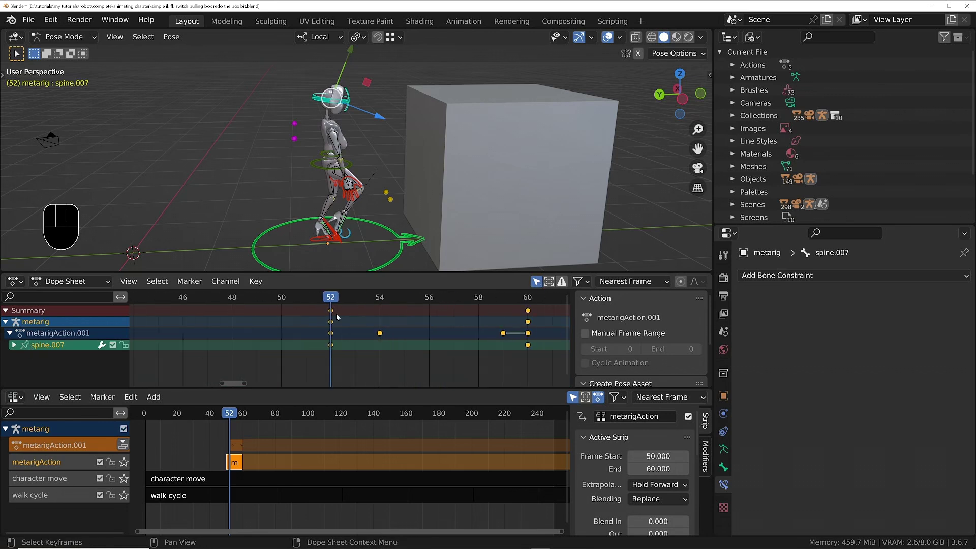
{"action": "key", "text": "g"}
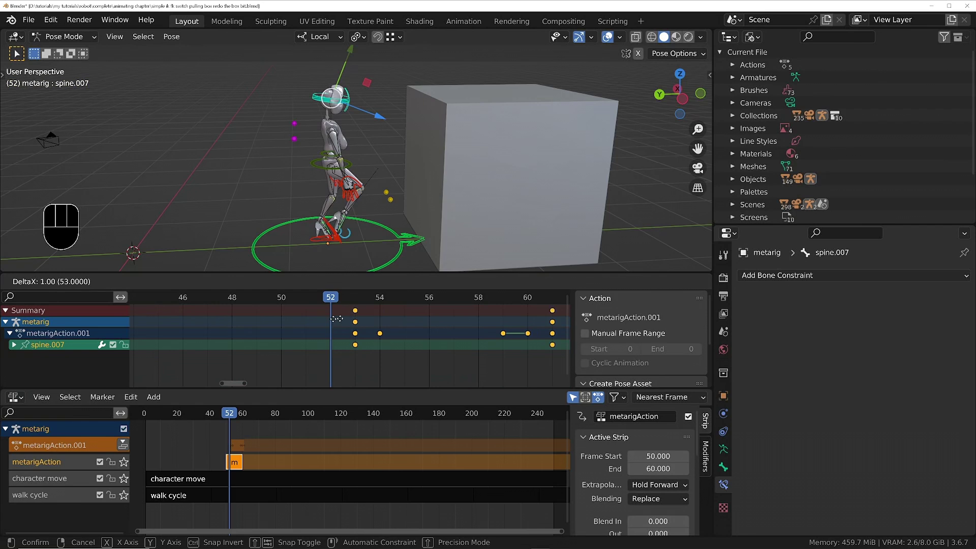
{"action": "left_click", "coordinate": [325, 321]}
{"action": "left_click", "coordinate": [433, 340]}
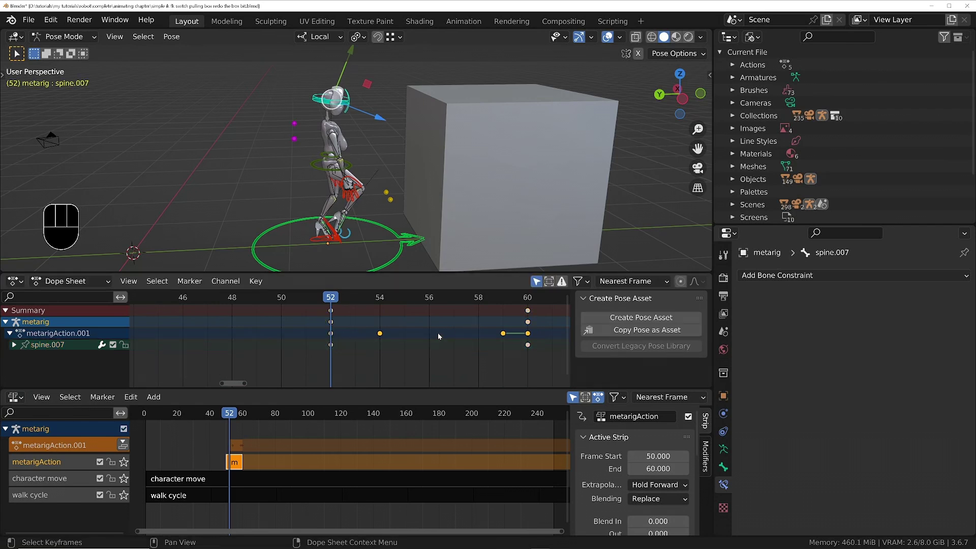
{"action": "left_click_drag", "start_coordinate": [328, 312], "coordinate": [361, 321]}
- Play the animation to check the robot's head movement as it leans in and pushes the box
{"action": "middle_click_drag", "start_coordinate": [394, 162], "coordinate": [419, 219], "text": "ctrl"}
{"action": "middle_click_drag", "start_coordinate": [420, 218], "coordinate": [326, 204], "text": "shift"}
{"action": "key", "text": "space"}
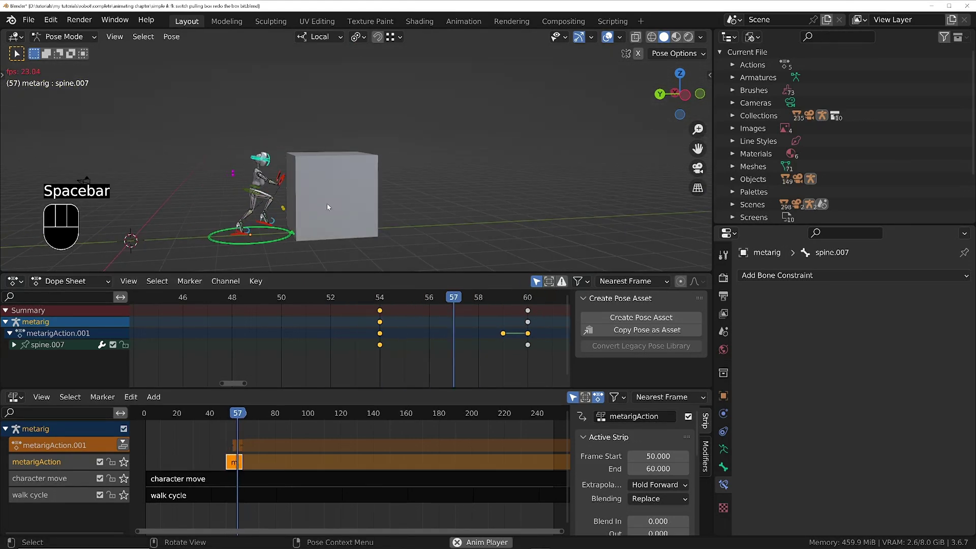
{"action": "key", "text": "space"}
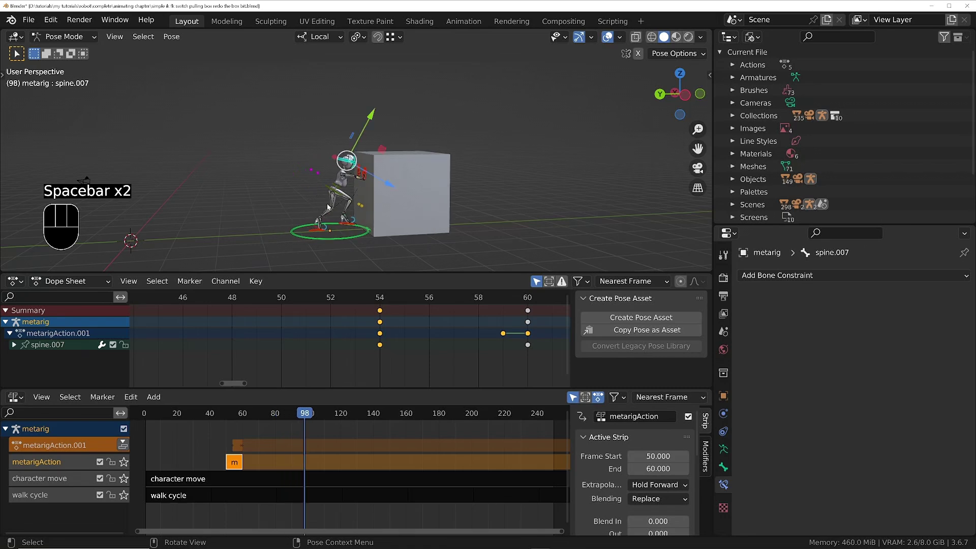
- At frame 60, select the IK elbow.R and IK elbow.L bones and lower them along local Z
{"action": "key", "text": "Down"}
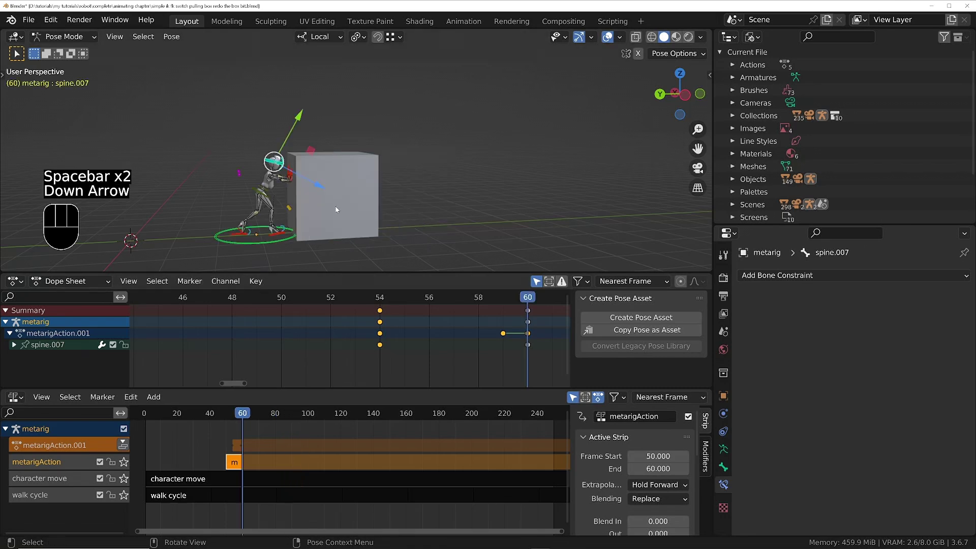
{"action": "middle_click_drag", "start_coordinate": [422, 207], "coordinate": [513, 216], "text": "shift"}
{"action": "middle_click_drag", "start_coordinate": [513, 217], "coordinate": [449, 166], "text": "ctrl"}
{"action": "middle_click_drag", "start_coordinate": [315, 184], "coordinate": [439, 170]}
{"action": "left_click", "coordinate": [413, 159]}
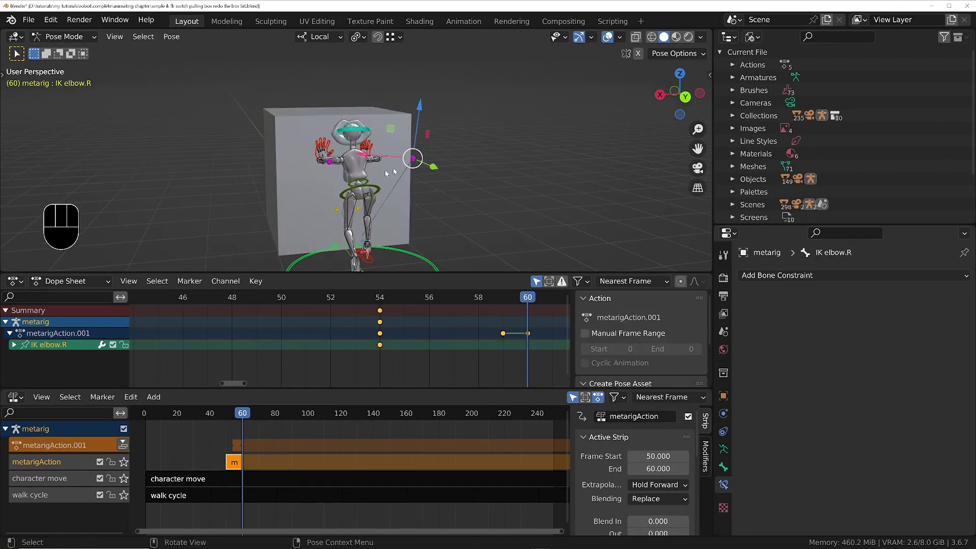
{"action": "left_click", "coordinate": [329, 162], "text": "shift"}
{"action": "middle_click_drag", "start_coordinate": [333, 165], "coordinate": [474, 148]}
{"action": "key", "text": "g"}
{"action": "key", "text": "z"}
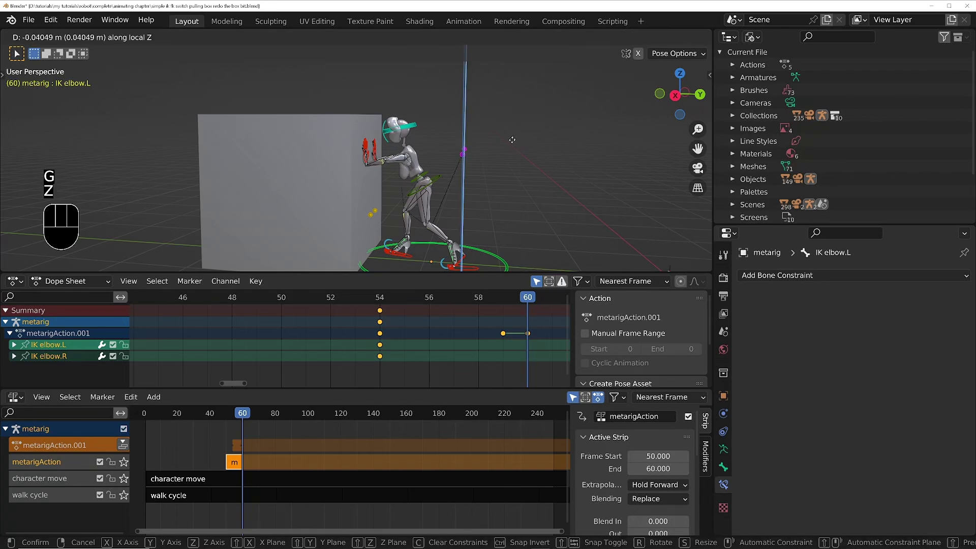
{"action": "left_click", "coordinate": [501, 173]}
- Insert Location & Rotation keyframes for both IK elbow bones at frame 60
{"action": "middle_click_drag", "start_coordinate": [502, 171], "coordinate": [155, 168]}
{"action": "key", "text": "i"}
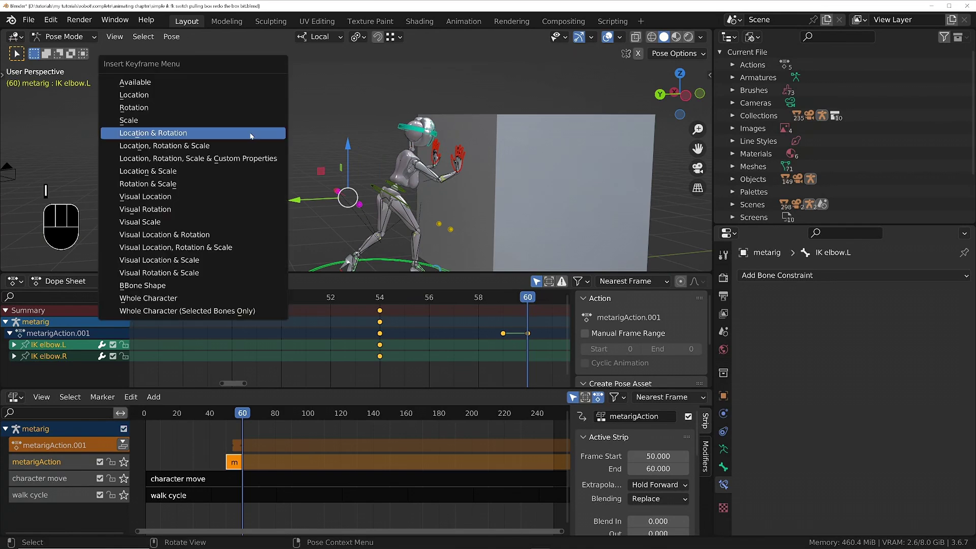
{"action": "left_click", "coordinate": [251, 133]}
- Play the animation from frame 50 in a maximized viewport to review the full push
{"action": "left_click_drag", "start_coordinate": [476, 300], "coordinate": [302, 303]}
{"action": "scroll", "coordinate": [412, 194], "scroll_direction": "down", "scroll_amount": 2}
{"action": "key", "text": "ctrl+space"}
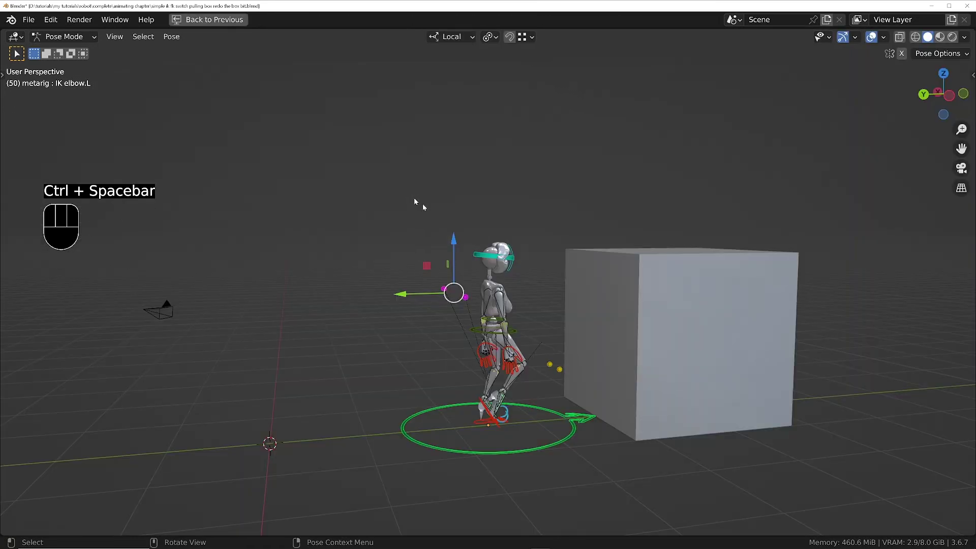
{"action": "middle_click_drag", "start_coordinate": [567, 241], "coordinate": [545, 243]}
{"action": "scroll", "coordinate": [554, 264], "scroll_direction": "down", "scroll_amount": 2}
{"action": "middle_click_drag", "start_coordinate": [592, 306], "coordinate": [475, 305], "text": "shift"}
{"action": "key", "text": "space"}
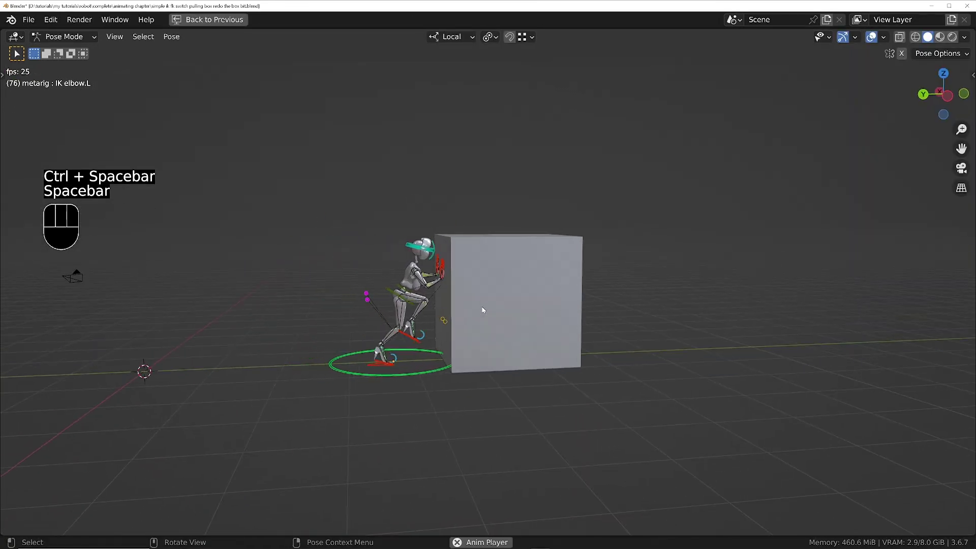
{"action": "middle_click_drag", "start_coordinate": [657, 276], "coordinate": [627, 200], "text": "ctrl"}
{"action": "key", "text": "space"}
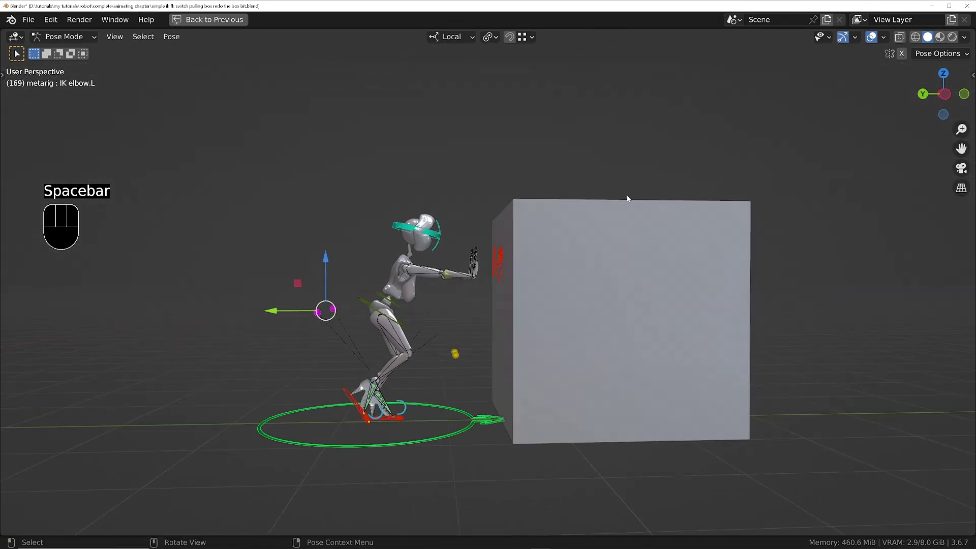
- Step backward frame by frame from frame 169 to examine where the hands lose contact with the box
{"action": "key", "text": "Left"}
{"action": "key", "text": "Left"}
{"action": "key", "text": "Left"}
{"action": "key", "text": "Left"}
{"action": "key", "text": "Left"}
{"action": "key", "text": "Left"}
{"action": "key", "text": "Left"}
{"action": "key", "text": "Left"}
{"action": "key", "text": "Left"}
{"action": "key", "text": "Left"}
{"action": "key", "text": "Left"}
{"action": "key", "text": "Left"}
{"action": "key", "text": "Left"}
{"action": "key", "text": "Left"}
{"action": "key", "text": "Left"}
{"action": "key", "text": "Left"}
{"action": "key", "text": "Left"}
{"action": "key", "text": "Left"}
{"action": "key", "text": "Left"}
{"action": "key", "text": "Left"}
{"action": "key", "text": "Left"}
{"action": "key", "text": "Left"}
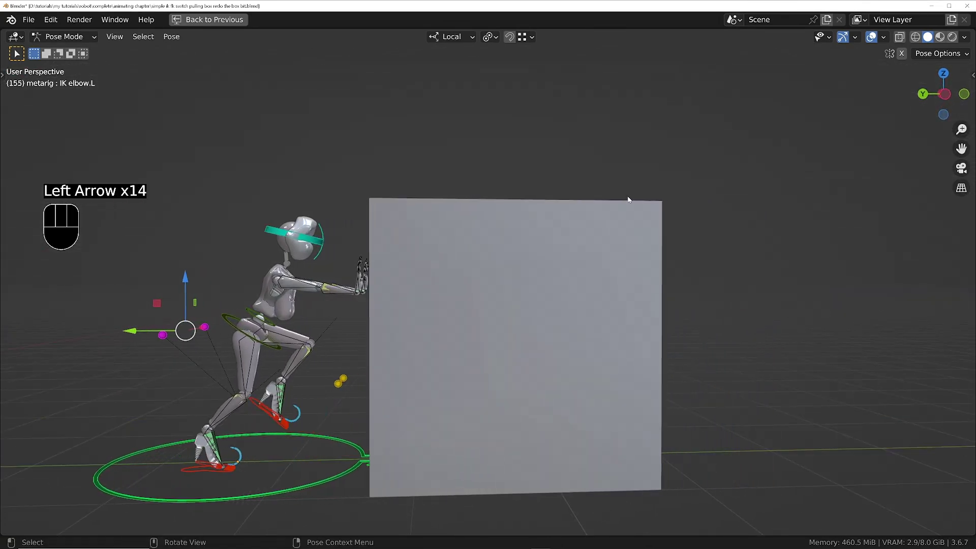
{"action": "key", "text": "Left"}
{"action": "key", "text": "Left"}
{"action": "key", "text": "Left"}
{"action": "key", "text": "Left"}
{"action": "key", "text": "Left"}
{"action": "key", "text": "Left"}
{"action": "key", "text": "Left"}
{"action": "key", "text": "Left"}
{"action": "key", "text": "Left"}
{"action": "key", "text": "Left"}
{"action": "key", "text": "Left"}
{"action": "key", "text": "Left"}
{"action": "key", "text": "Left"}
{"action": "key", "text": "Left"}
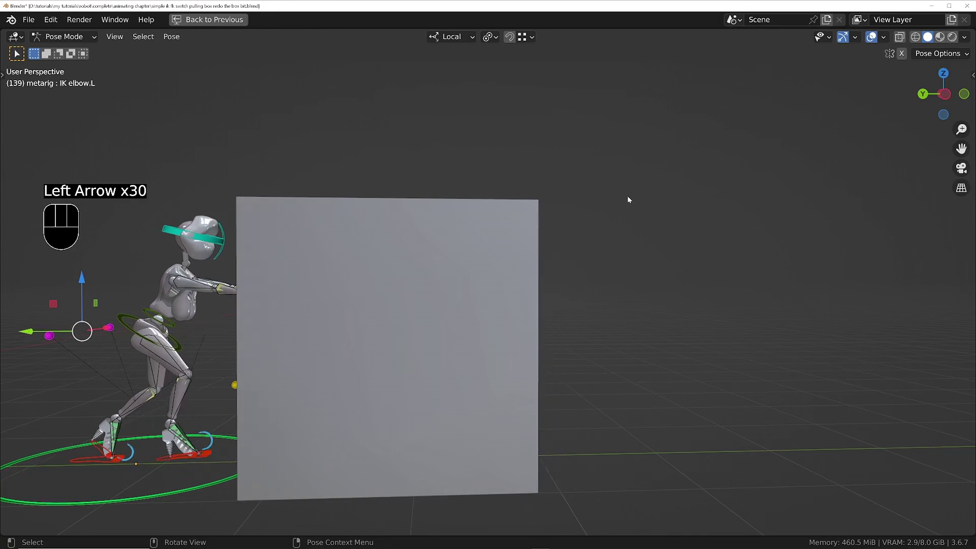
{"action": "middle_click_drag", "start_coordinate": [415, 304], "coordinate": [447, 301], "text": "shift"}
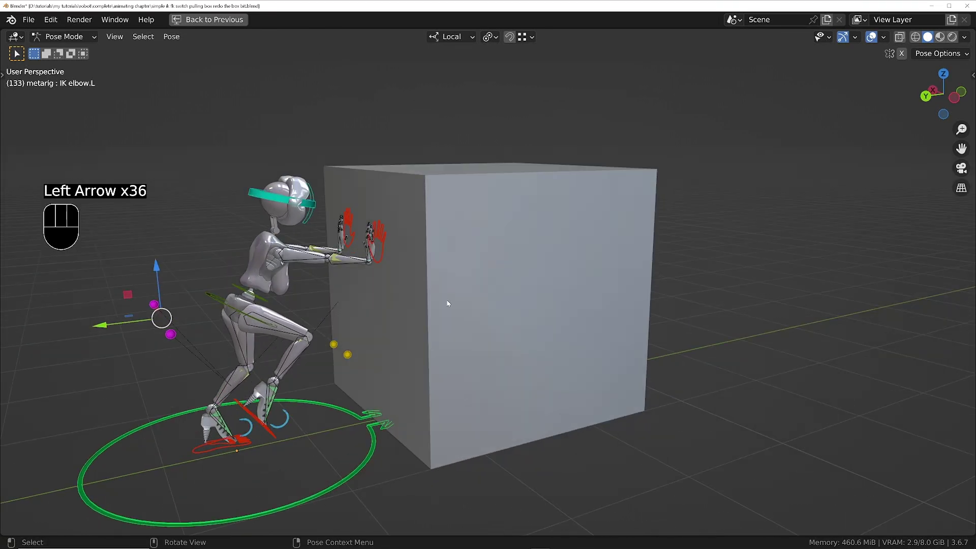
{"action": "key", "text": "Left"}
{"action": "key", "text": "Left"}
{"action": "key", "text": "Left"}
{"action": "key", "text": "Left"}
{"action": "key", "text": "Left"}
{"action": "key", "text": "Left"}
{"action": "key", "text": "Left"}
{"action": "key", "text": "Left"}
{"action": "key", "text": "Left"}
{"action": "key", "text": "Left"}
{"action": "key", "text": "Left"}
{"action": "key", "text": "Left"}
{"action": "key", "text": "Left"}
{"action": "key", "text": "Left"}
{"action": "key", "text": "Left"}
{"action": "key", "text": "Left"}
{"action": "key", "text": "Left"}
{"action": "key", "text": "Left"}
{"action": "key", "text": "Left"}
{"action": "key", "text": "Right"}
{"action": "key", "text": "Right"}
{"action": "key", "text": "Right"}
{"action": "key", "text": "Right"}
{"action": "key", "text": "Right"}
{"action": "key", "text": "Right"}
{"action": "key", "text": "Right"}
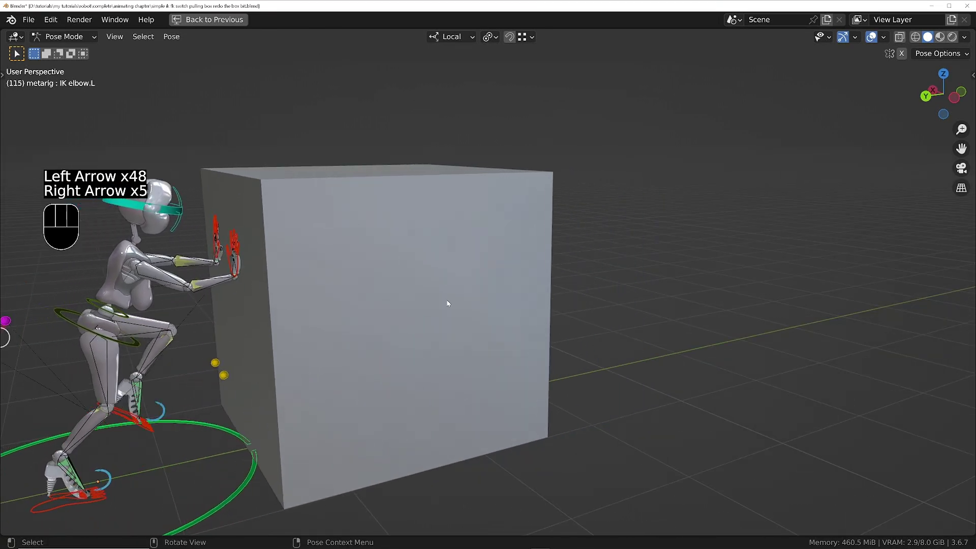
- Restore the full layout, select the cube in Object Mode, and show its Y Location curve in an enlarged Graph Editor
{"action": "key", "text": "ctrl+space"}
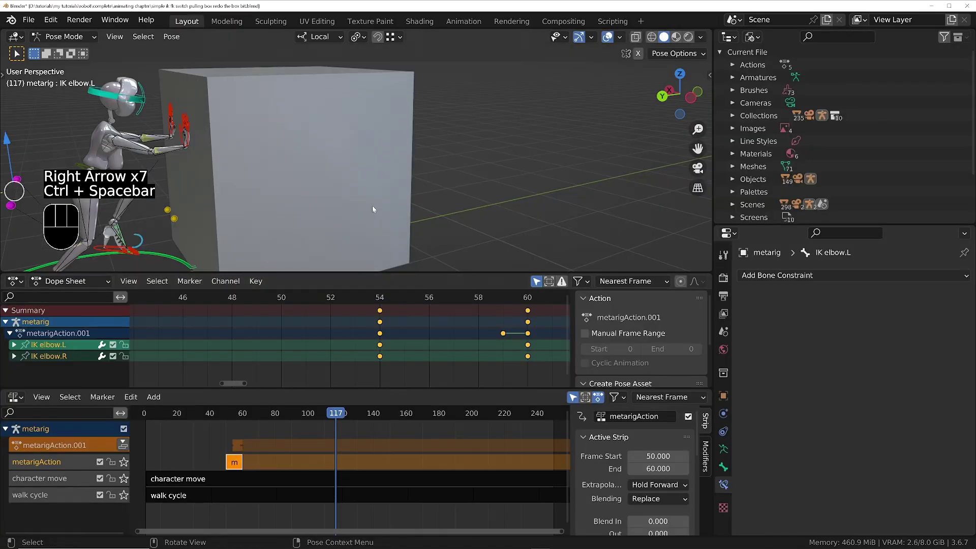
{"action": "key", "text": "Tab"}
{"action": "left_click", "coordinate": [345, 183]}
{"action": "middle_click_drag", "start_coordinate": [339, 192], "coordinate": [529, 195], "text": "shift"}
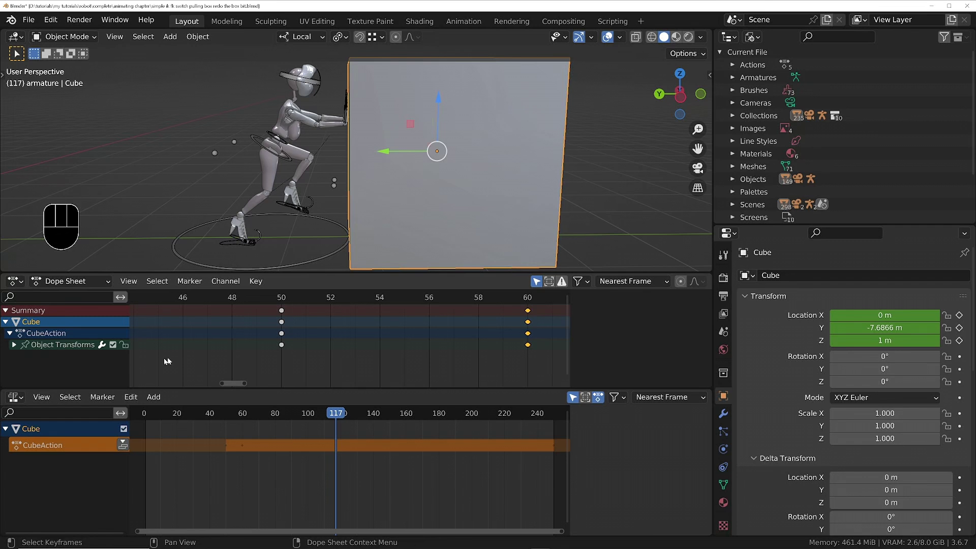
{"action": "key", "text": "ctrl+Tab"}
{"action": "left_click", "coordinate": [47, 357]}
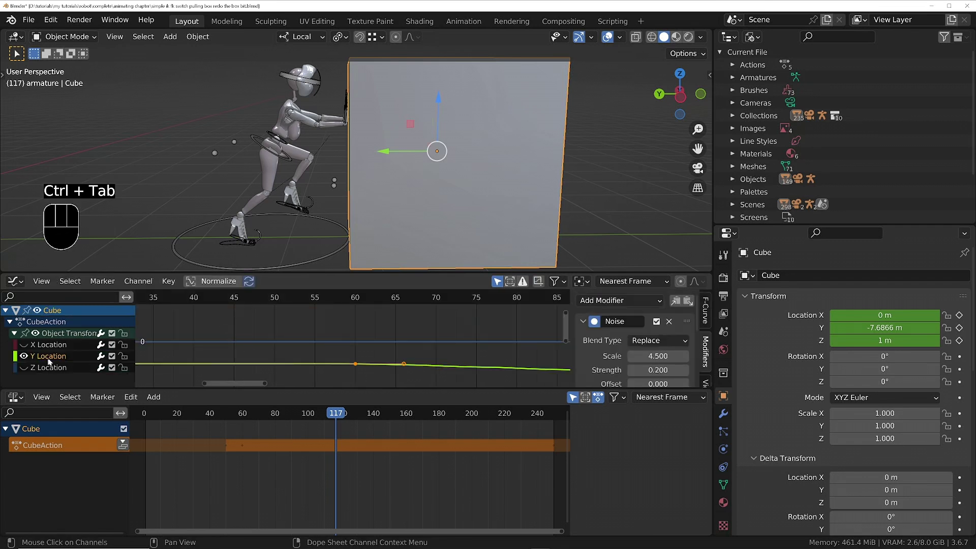
{"action": "left_click_drag", "start_coordinate": [555, 390], "coordinate": [555, 487]}
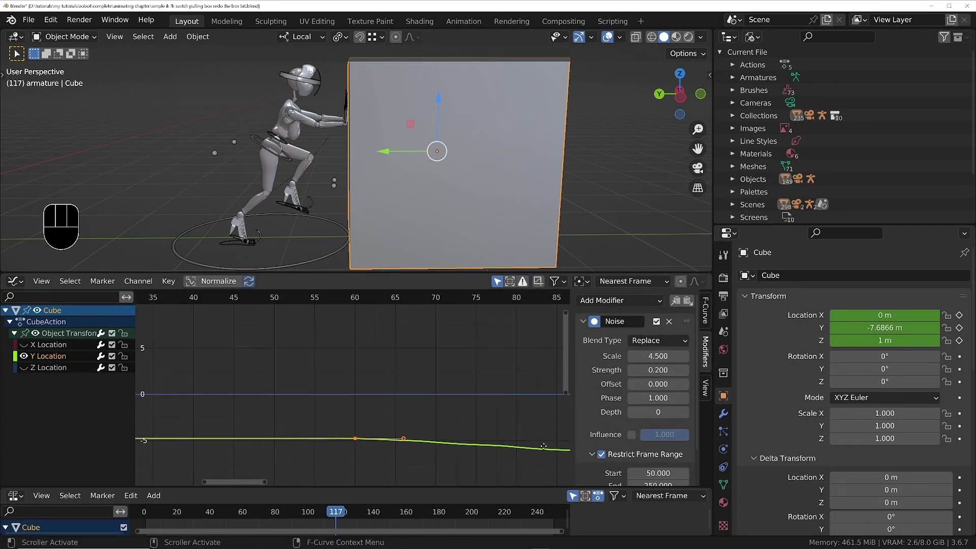
{"action": "middle_click_drag", "start_coordinate": [508, 402], "coordinate": [480, 365], "text": "ctrl"}
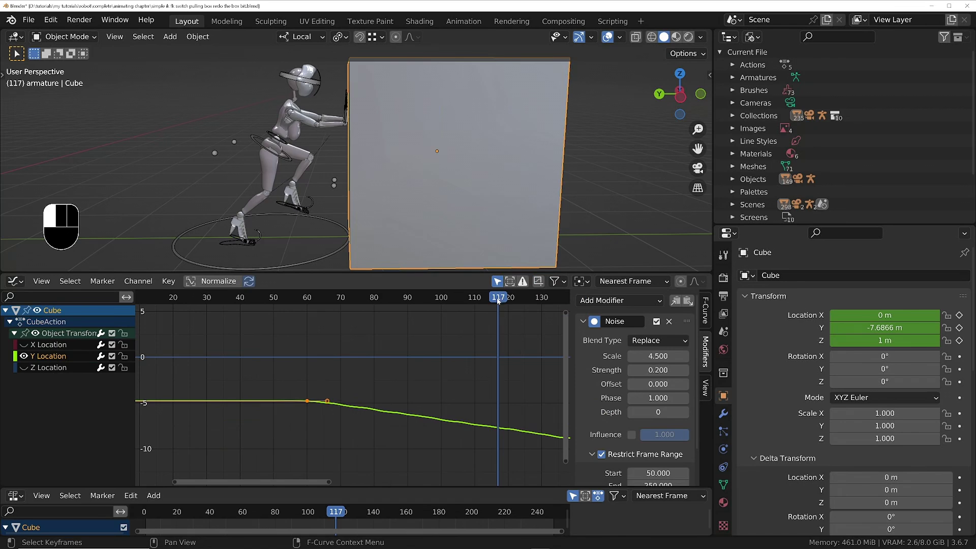
- Insert a keyframe at frame 143 on only the cube's selected Y Location channel
{"action": "left_click_drag", "start_coordinate": [498, 300], "coordinate": [521, 337]}
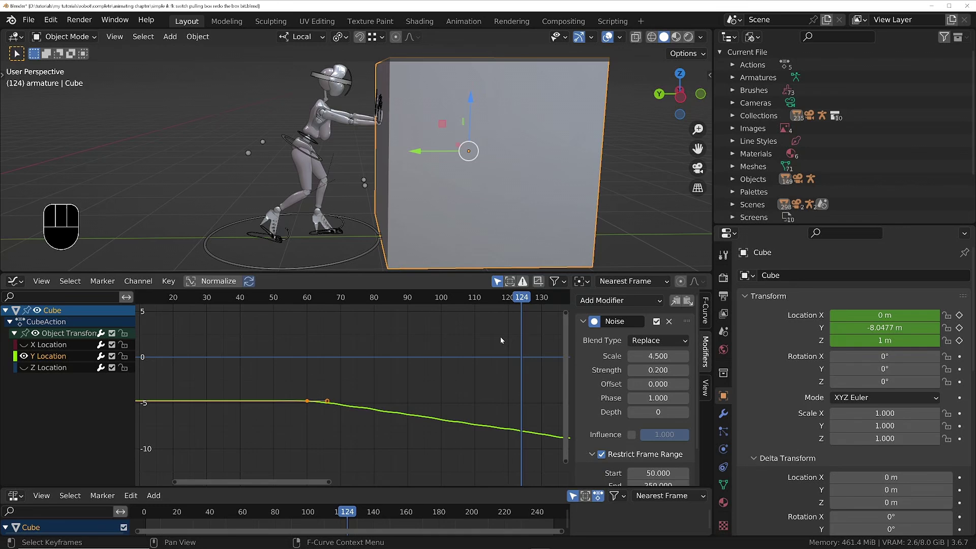
{"action": "middle_click_drag", "start_coordinate": [492, 383], "coordinate": [324, 361], "text": "shift"}
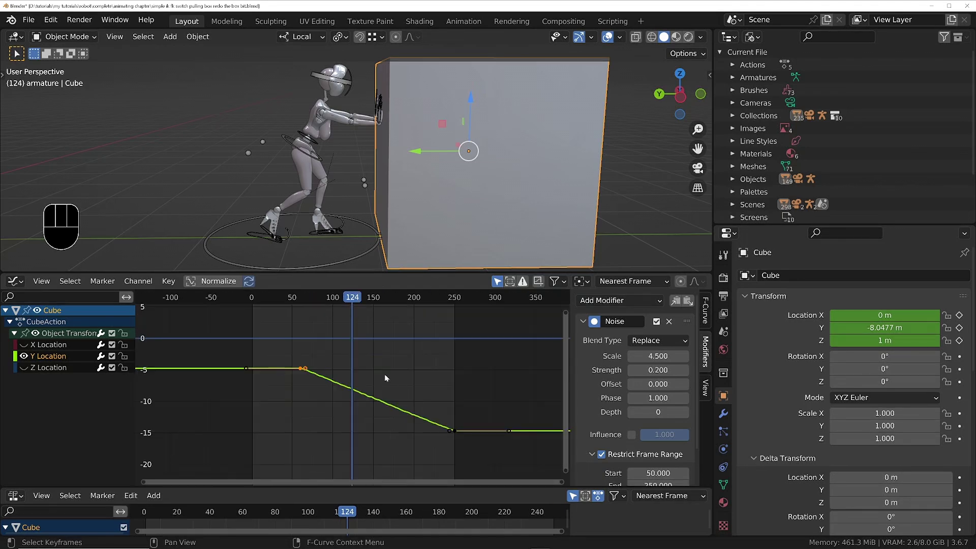
{"action": "left_click_drag", "start_coordinate": [358, 300], "coordinate": [369, 304]}
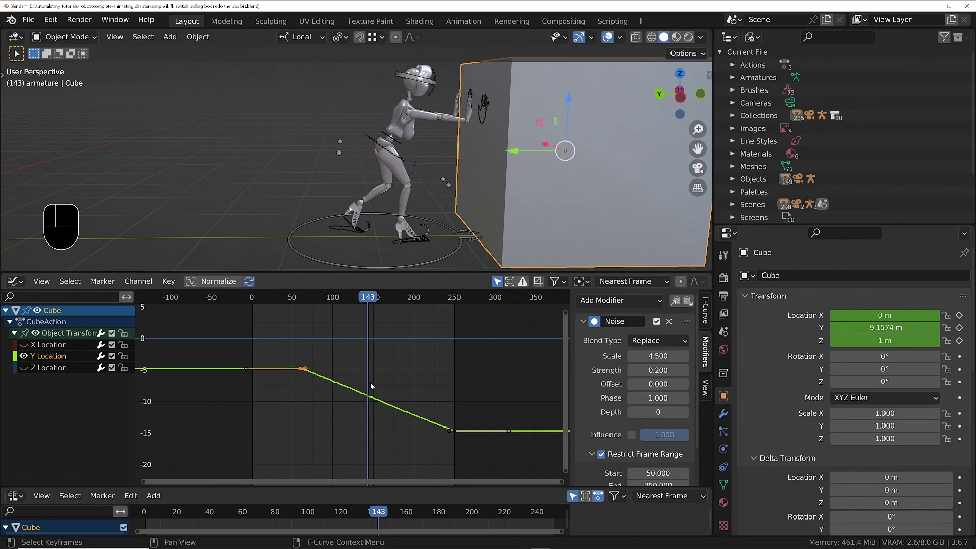
{"action": "key", "text": "i"}
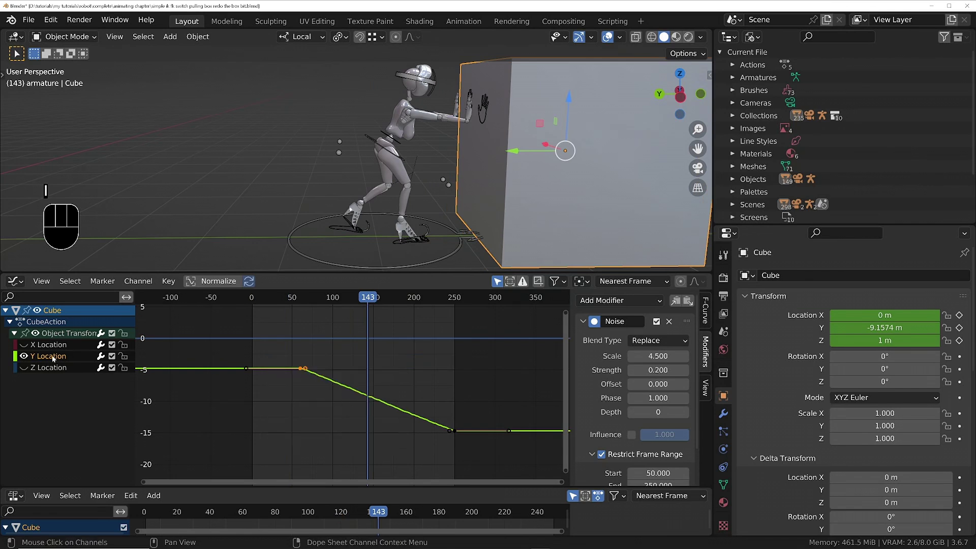
{"action": "key", "text": "i"}
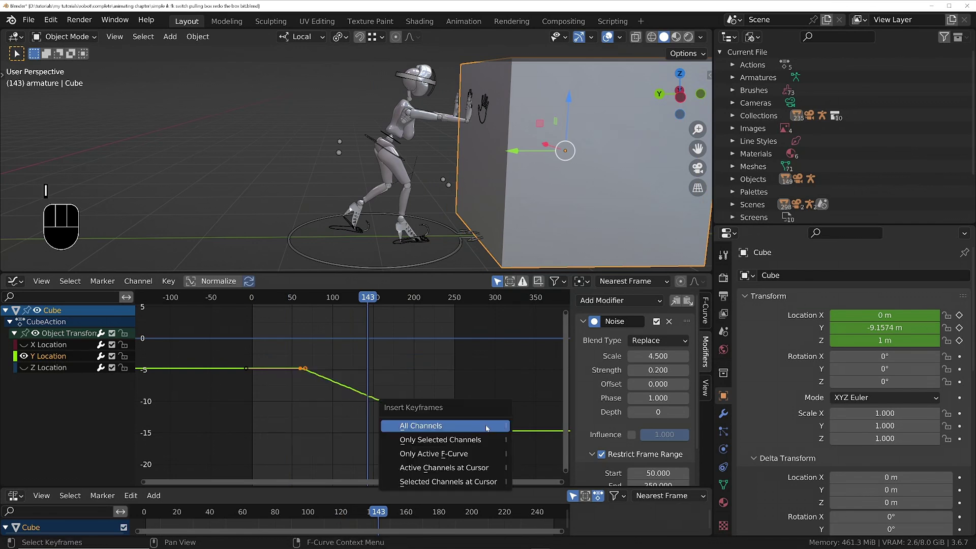
{"action": "left_click", "coordinate": [462, 440]}
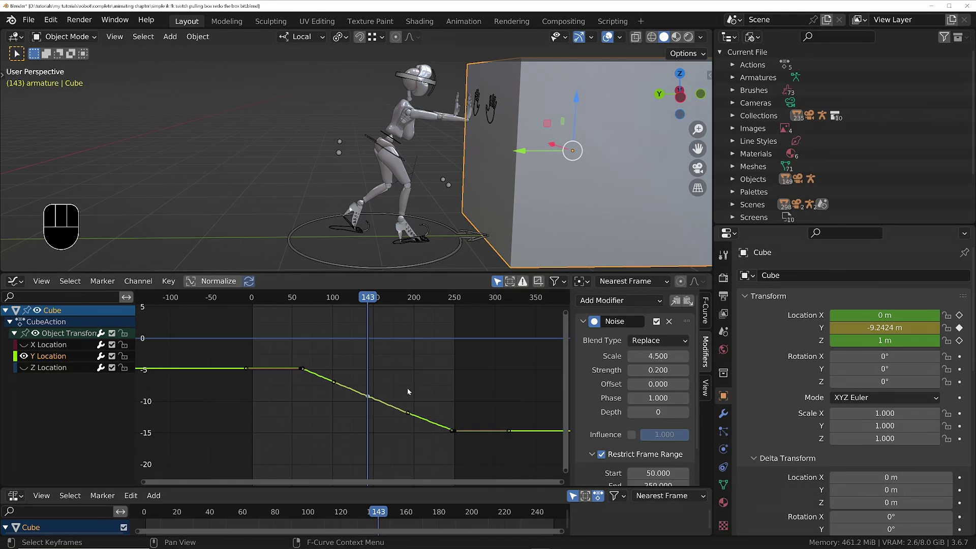
- Move the cube's frame 143 keyframe along the value axis to about -8.88 m, bringing the box back to the hands
{"action": "key", "text": "g"}
{"action": "key", "text": "y"}
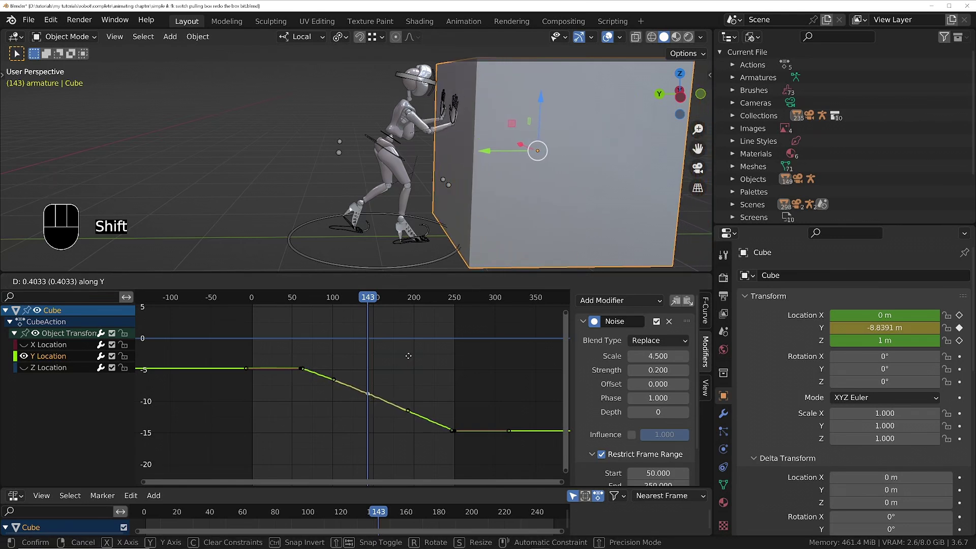
{"action": "left_click", "coordinate": [409, 359]}
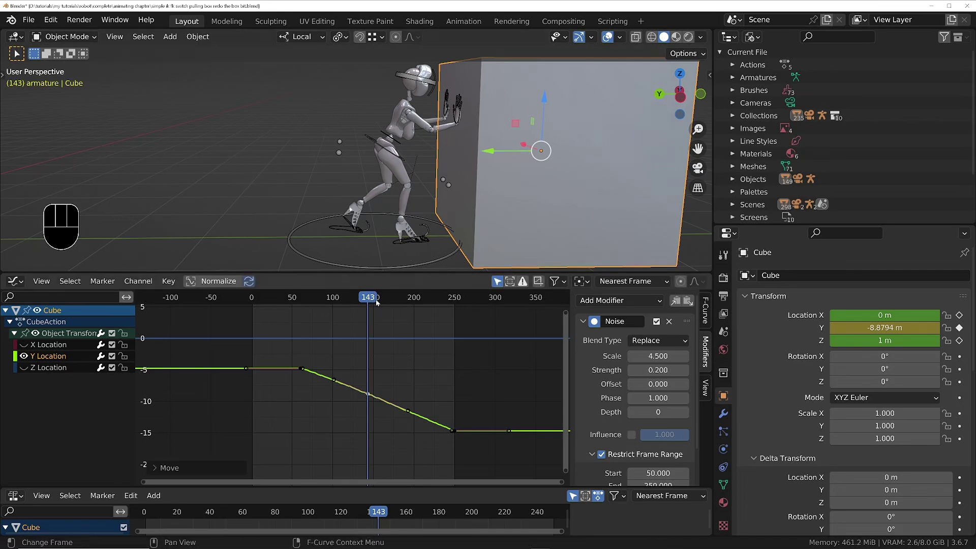
- Play the animation from frame 143 to about frame 198 to check the hands against the moving box
{"action": "middle_click_drag", "start_coordinate": [502, 153], "coordinate": [462, 171], "text": "ctrl"}
{"action": "middle_click_drag", "start_coordinate": [462, 171], "coordinate": [404, 165], "text": "shift"}
{"action": "key", "text": "space"}
{"action": "middle_click_drag", "start_coordinate": [499, 159], "coordinate": [324, 164], "text": "shift"}
{"action": "key", "text": "space"}
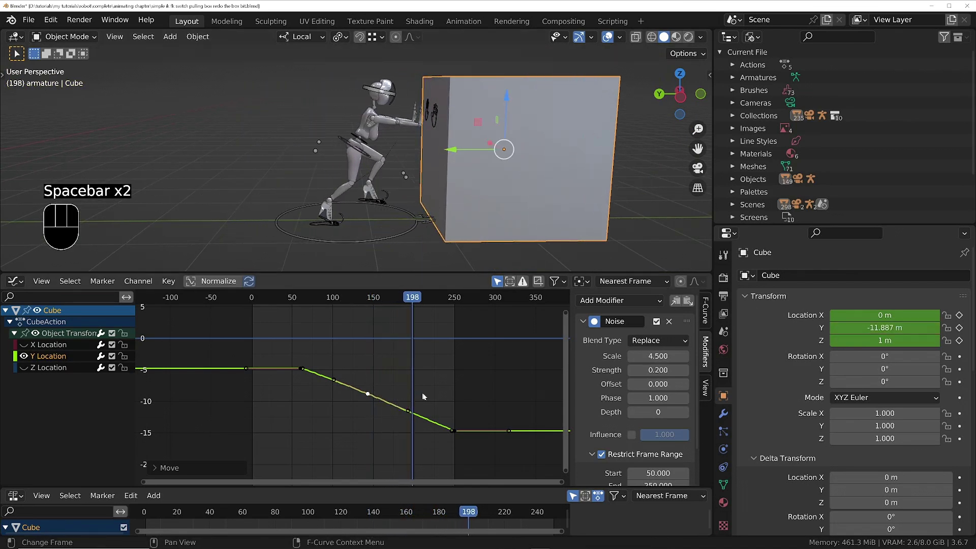
- Try to move the end point of the cube's Y Location curve near frame 250, freely and along the time axis
{"action": "left_click", "coordinate": [451, 433]}
{"action": "key", "text": "g"}
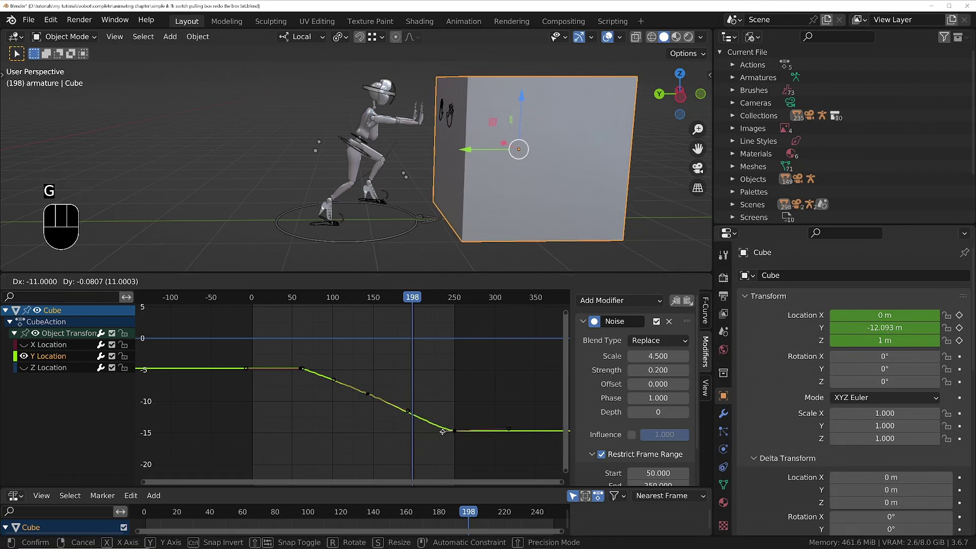
{"action": "left_click", "coordinate": [456, 434]}
{"action": "scroll", "coordinate": [453, 432], "scroll_direction": "up", "scroll_amount": 4}
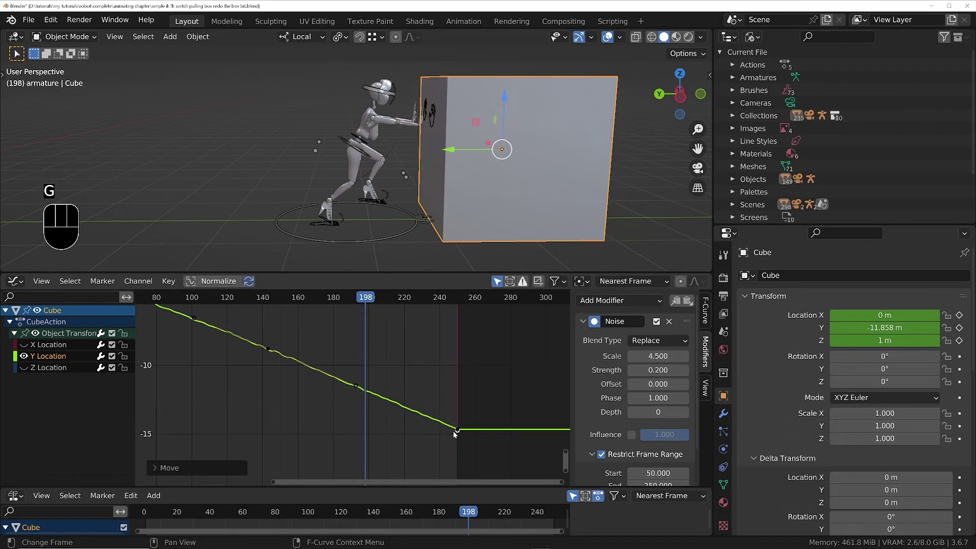
{"action": "key", "text": "ctrl+z"}
{"action": "key", "text": "g"}
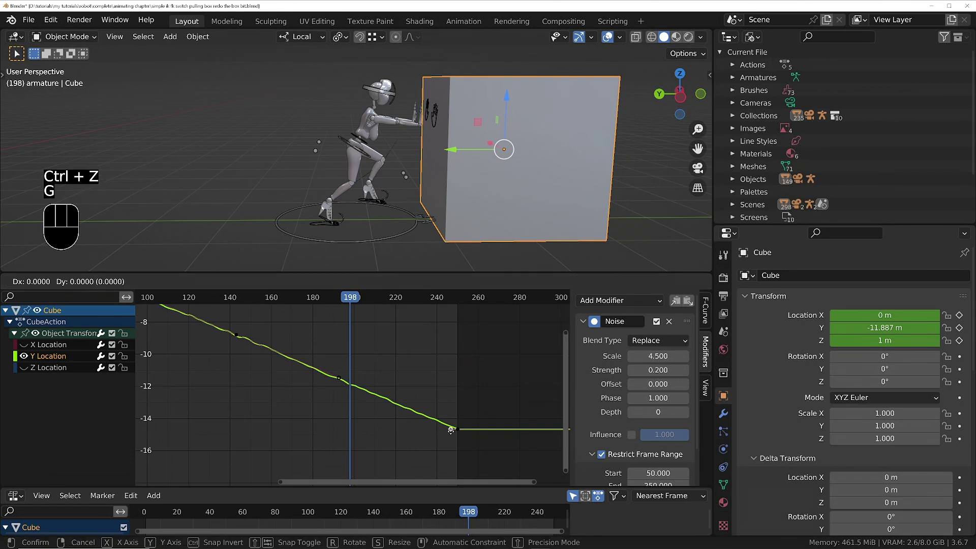
{"action": "key", "text": "x"}
{"action": "right_click", "coordinate": [441, 435]}
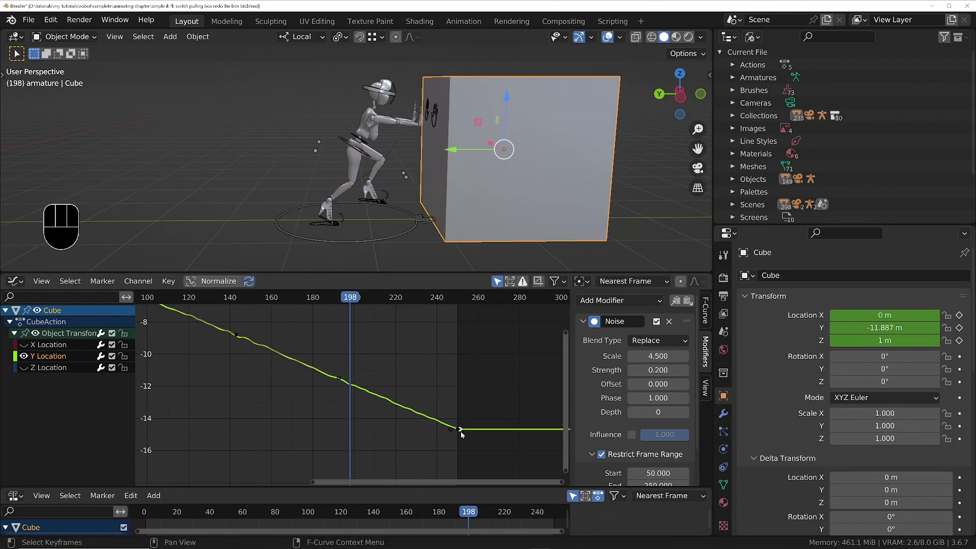
- Raise the end point of the cube's Y Location curve near frame 250 along the value axis to about -14 m
{"action": "left_click", "coordinate": [459, 418]}
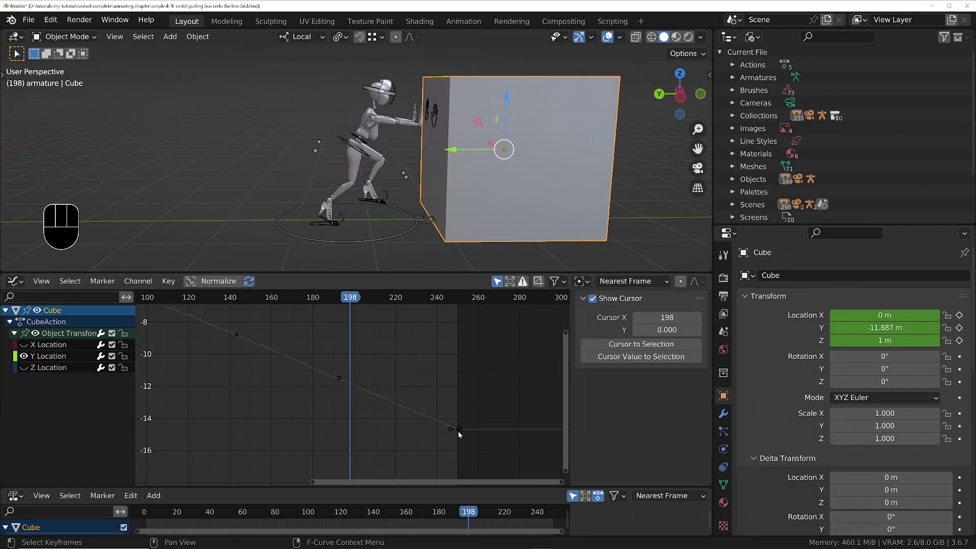
{"action": "left_click", "coordinate": [458, 429]}
{"action": "key", "text": "g"}
{"action": "key", "text": "y"}
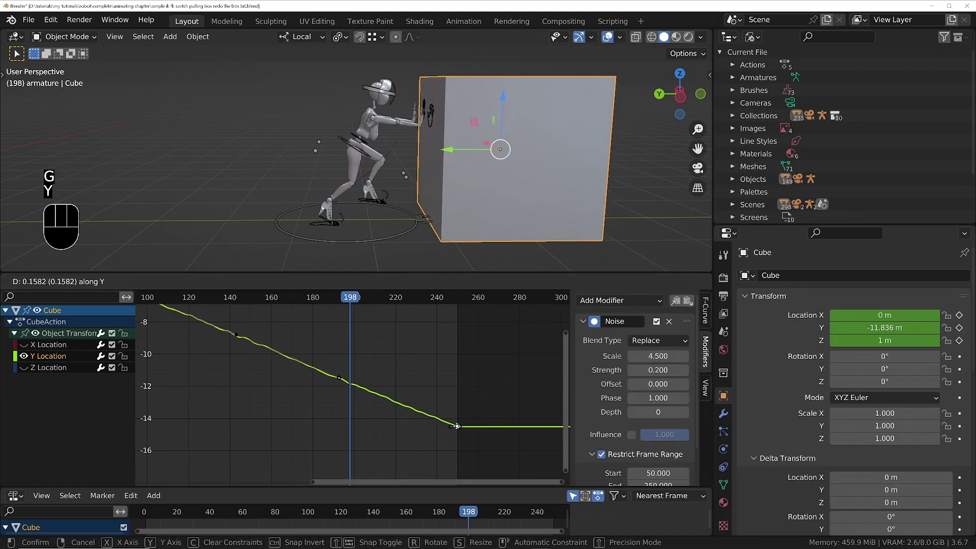
{"action": "key", "text": "shift"}
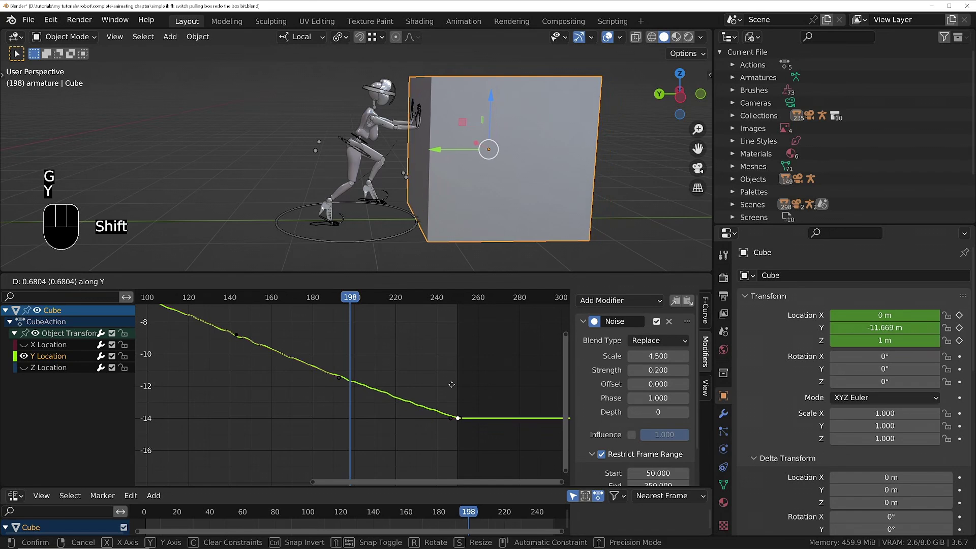
{"action": "left_click", "coordinate": [453, 376]}
{"action": "mouse_move", "coordinate": [386, 383]}
{"action": "middle_mouse_down", "text": "ctrl"}
{"action": "mouse_move", "coordinate": [375, 389]}
{"action": "mouse_move", "coordinate": [370, 353]}
{"action": "mouse_move", "coordinate": [387, 382]}
{"action": "middle_mouse_up", "text": "ctrl"}
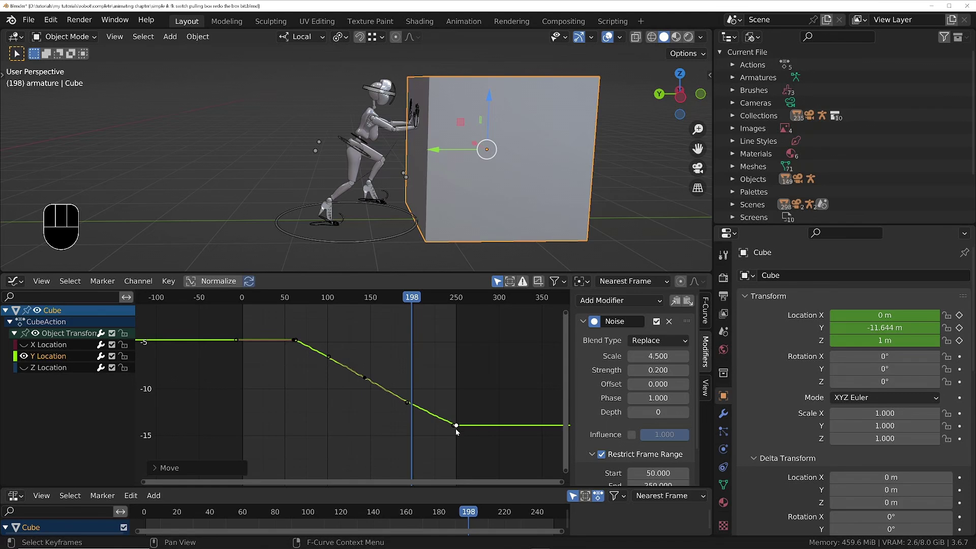
- Play the animation from about frame 60 in an enlarged viewport to check the hands against the moving box
{"action": "key", "text": "space"}
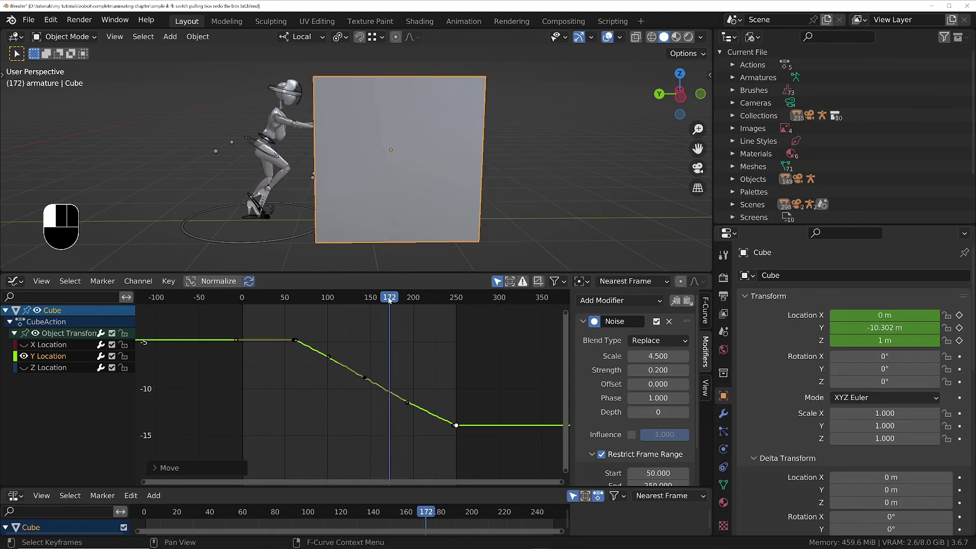
{"action": "left_click", "coordinate": [292, 300]}
{"action": "key", "text": "ctrl+space"}
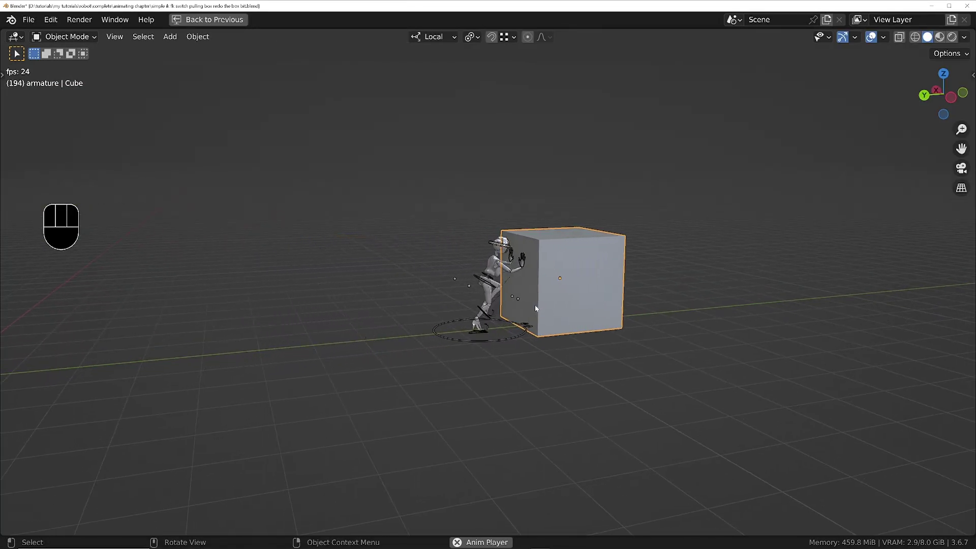
{"action": "middle_click_drag", "start_coordinate": [628, 291], "coordinate": [483, 308], "text": "shift"}
{"action": "middle_click_drag", "start_coordinate": [584, 306], "coordinate": [573, 295]}
{"action": "middle_click_drag", "start_coordinate": [457, 298], "coordinate": [786, 284], "text": "shift"}
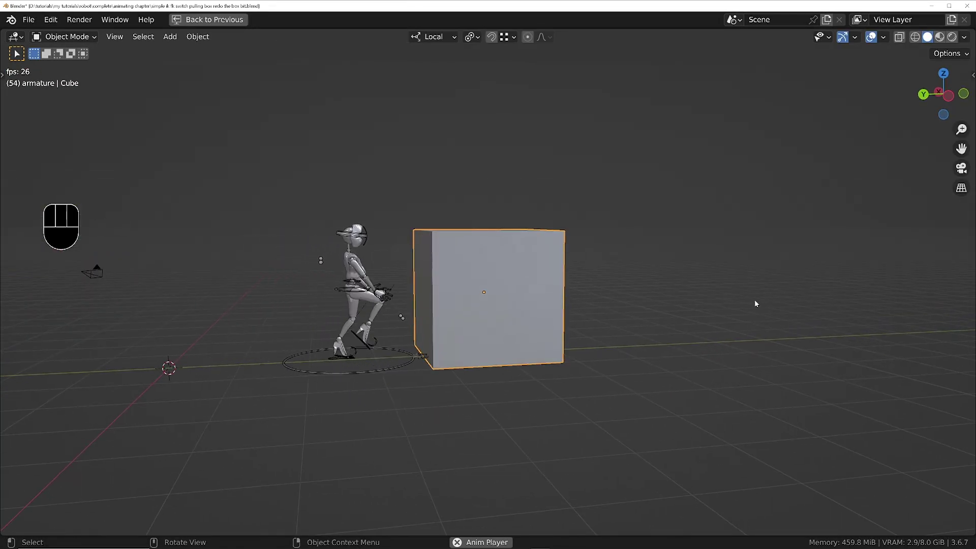
{"action": "key", "text": "space"}
{"action": "key", "text": "ctrl+space"}
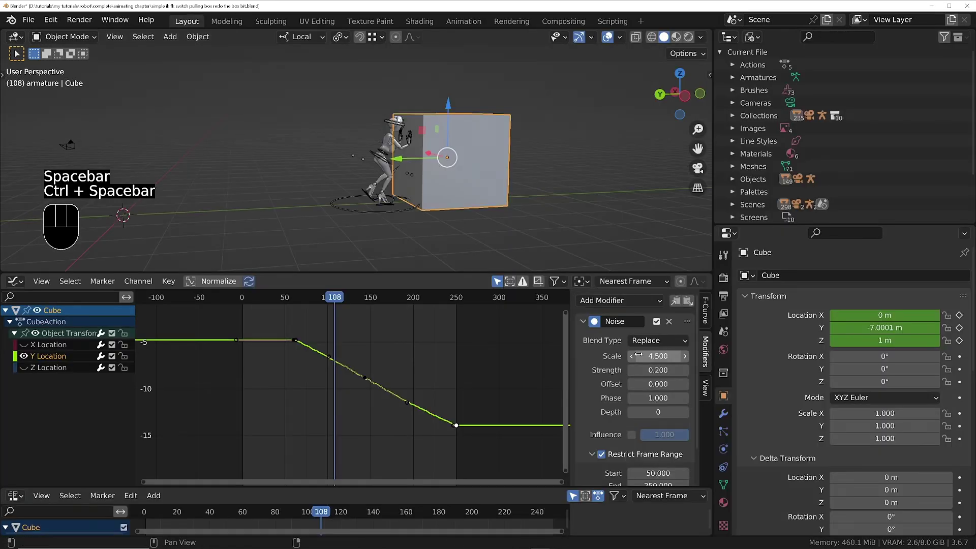
- Delete the intermediate keyframes on the cube's Y Location curve between the start of the push and frame 250
{"action": "left_click", "coordinate": [374, 382]}
{"action": "scroll", "coordinate": [371, 388], "scroll_direction": "up", "scroll_amount": 2}
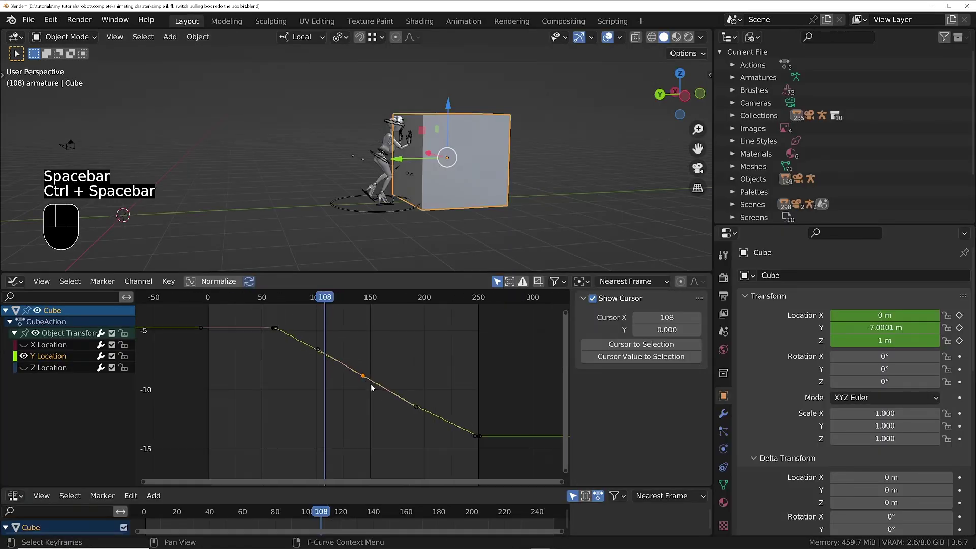
{"action": "key", "text": "x"}
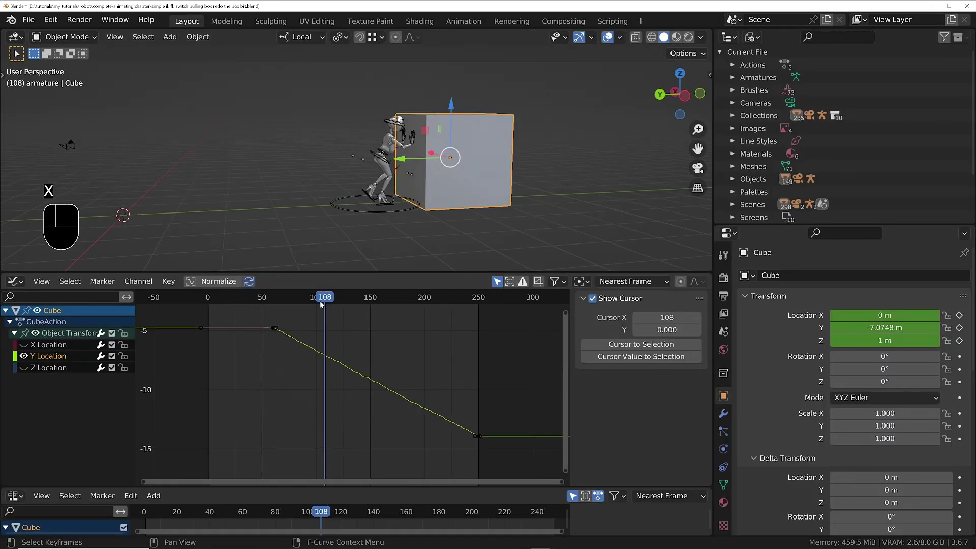
- Scrub to frame 151 and play the animation to check the box's simplified motion against the robot
{"action": "left_click_drag", "start_coordinate": [321, 303], "coordinate": [372, 306]}
{"action": "middle_click_drag", "start_coordinate": [499, 196], "coordinate": [456, 189]}
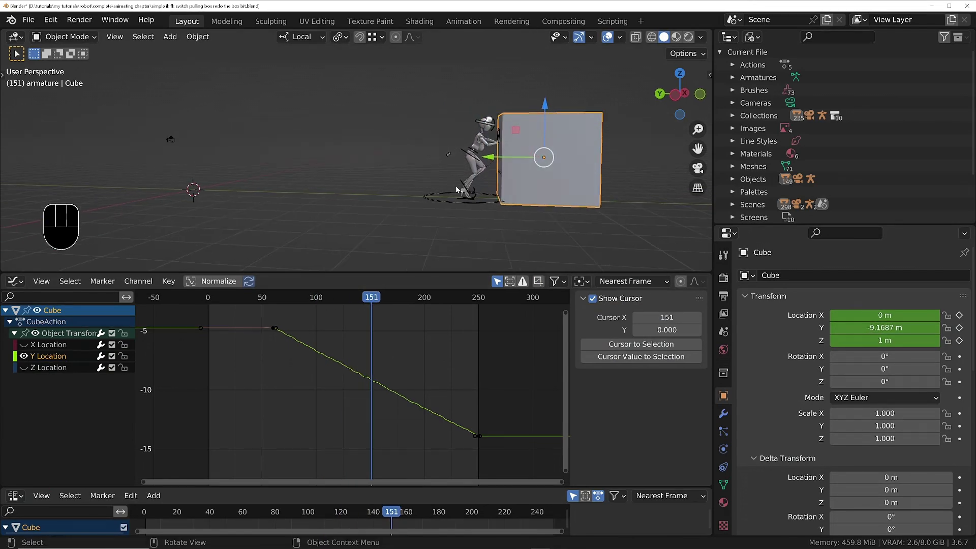
{"action": "key", "text": "space"}
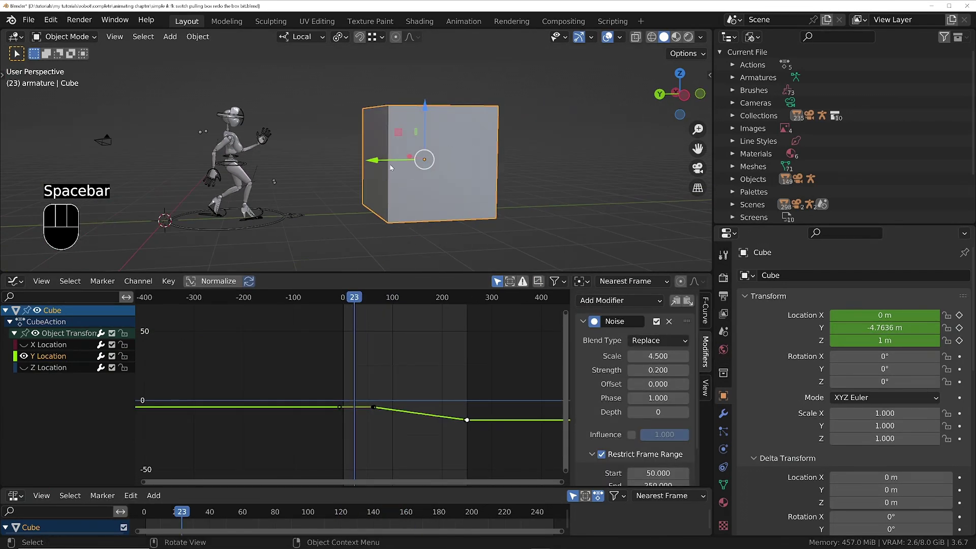
- Select the robot's metarig and pick its spine bone in Pose Mode
{"action": "left_click", "coordinate": [241, 167]}
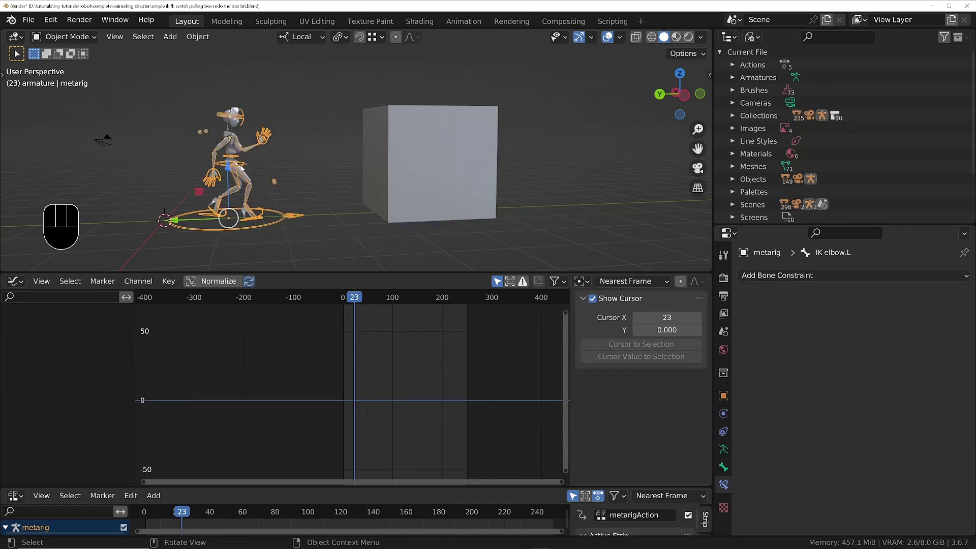
{"action": "middle_click_drag", "start_coordinate": [249, 171], "coordinate": [301, 175]}
{"action": "key", "text": "Tab"}
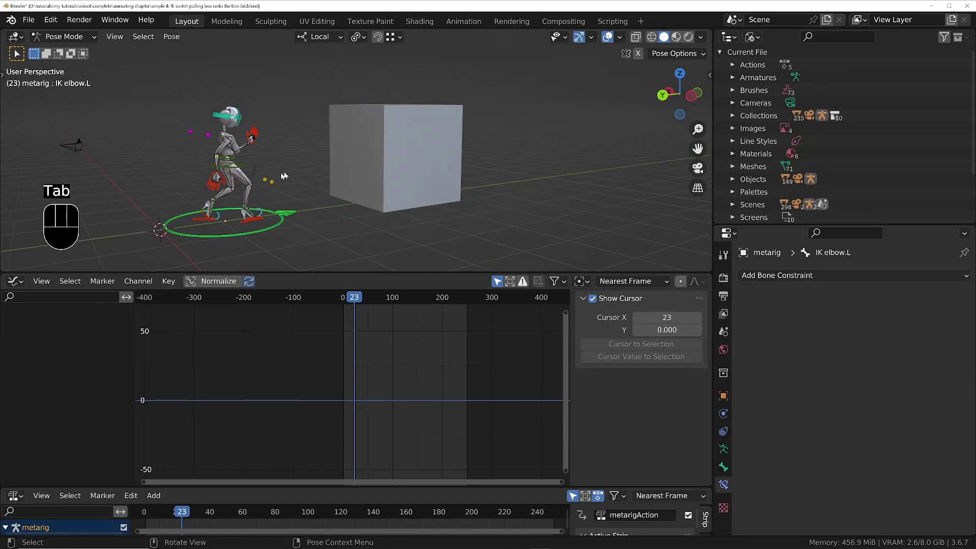
{"action": "left_click", "coordinate": [239, 168]}
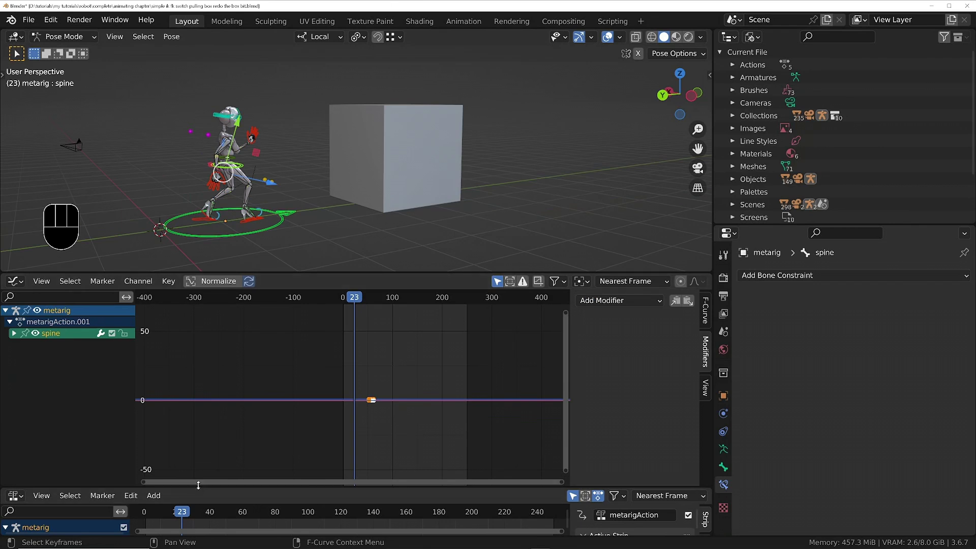
- Enlarge the NLA editor and set the blending of metarigAction.001 to Combine
{"action": "left_click_drag", "start_coordinate": [199, 485], "coordinate": [195, 364]}
{"action": "left_click", "coordinate": [34, 422]}
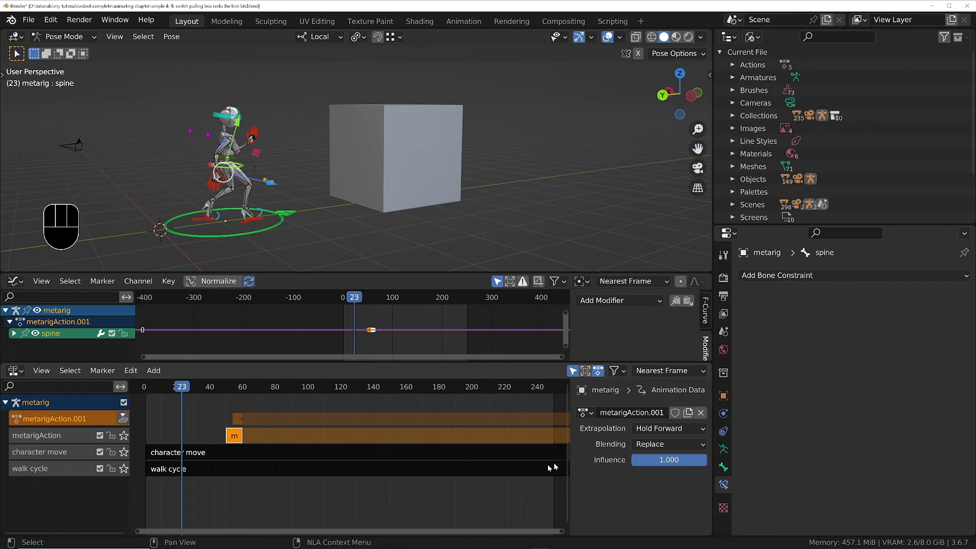
{"action": "left_click", "coordinate": [650, 447]}
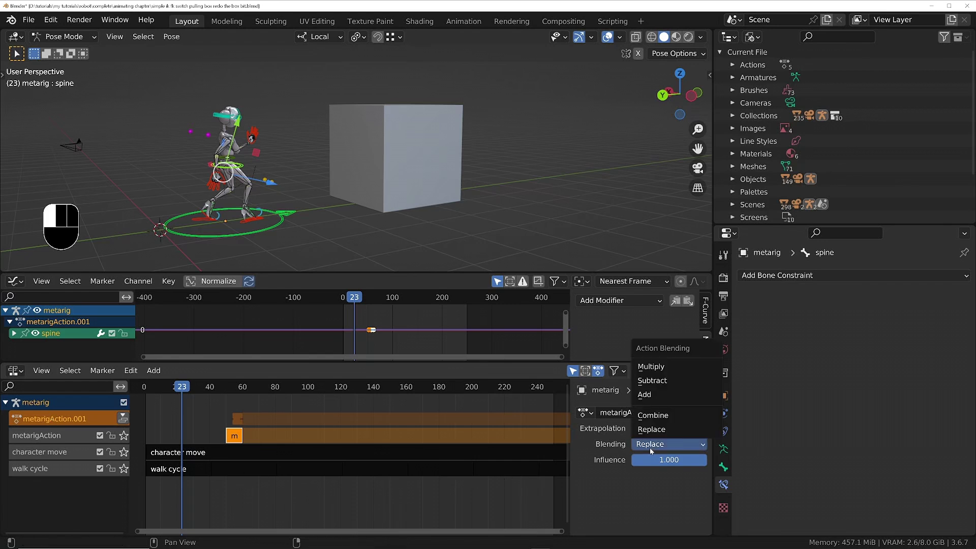
{"action": "left_click", "coordinate": [648, 422]}
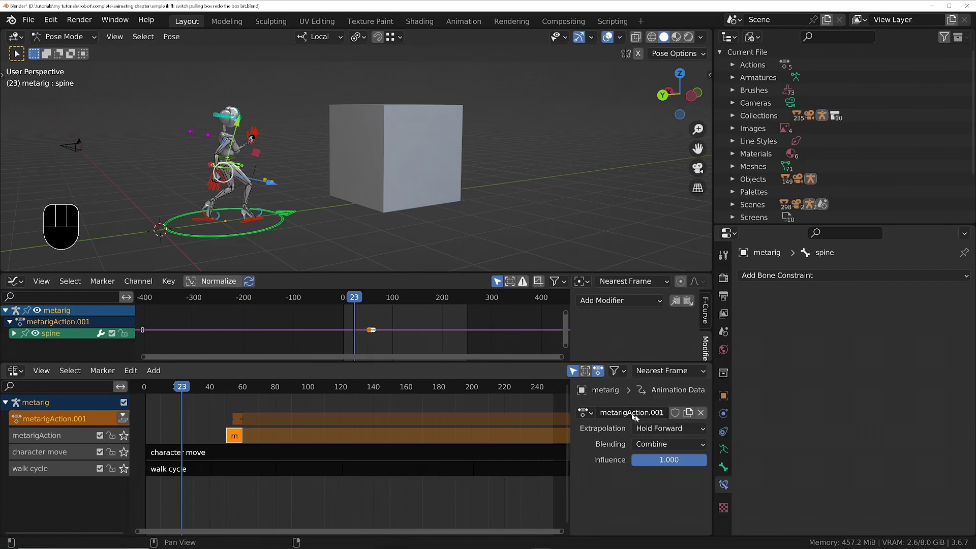
- Play the animation in an enlarged viewport, stopping at frame 206 to examine the hands against the box up close
{"action": "middle_click_drag", "start_coordinate": [236, 195], "coordinate": [332, 175]}
{"action": "key", "text": "space"}
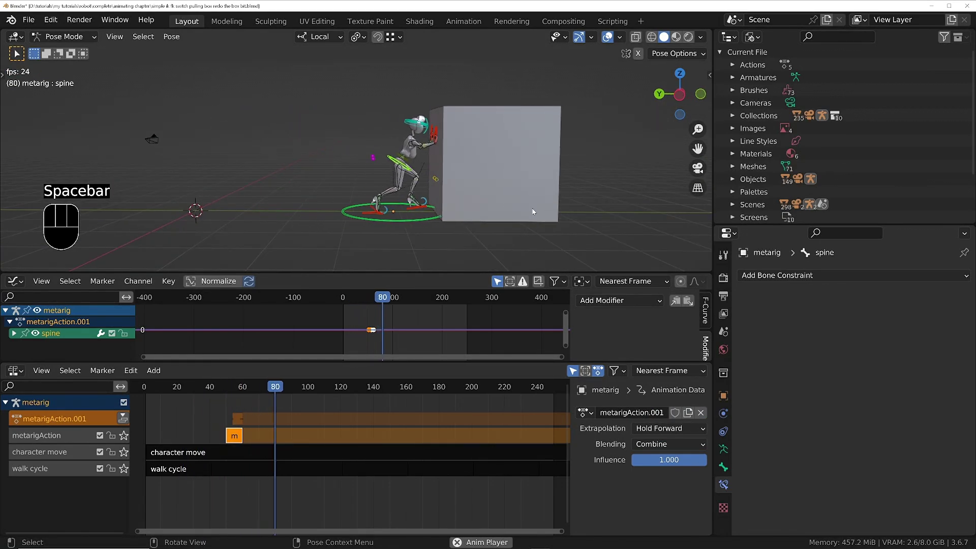
{"action": "scroll", "coordinate": [566, 182], "scroll_direction": "down", "scroll_amount": 2}
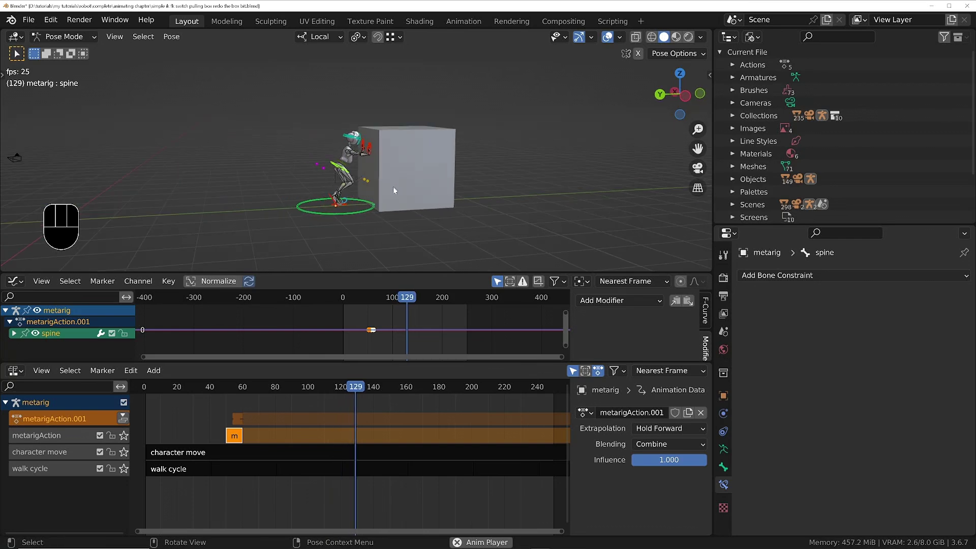
{"action": "key", "text": "ctrl+space"}
{"action": "middle_click_drag", "start_coordinate": [646, 304], "coordinate": [416, 273], "text": "ctrl"}
{"action": "key", "text": "space"}
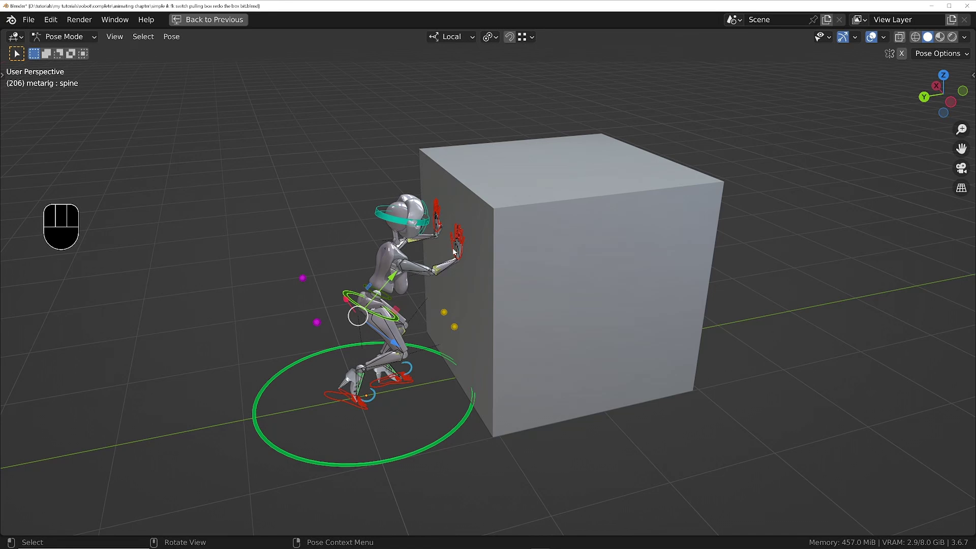
{"action": "middle_click_drag", "start_coordinate": [454, 251], "coordinate": [523, 261], "text": "ctrl"}
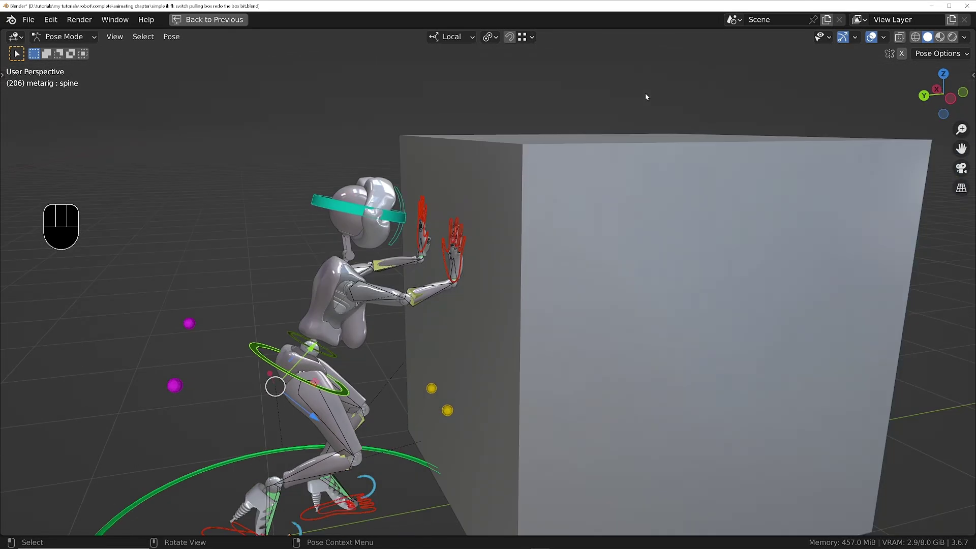